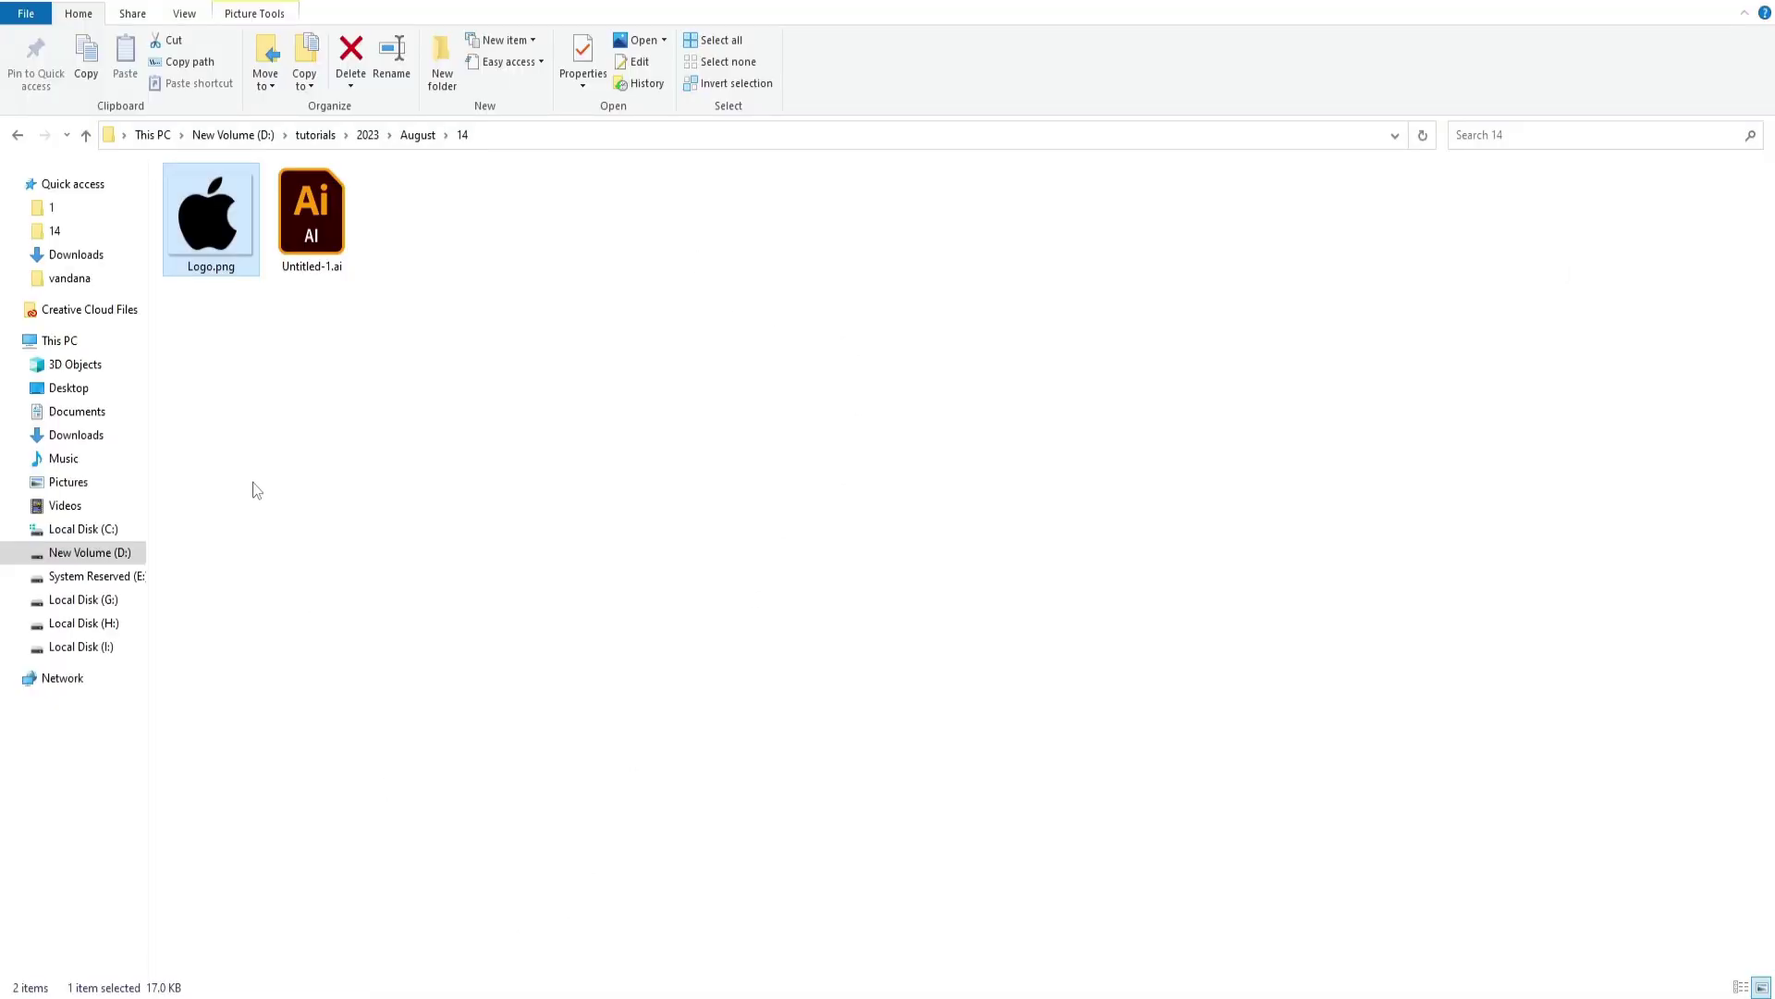
# Place Logo.png from the folder into the open Illustrator document near the middle of the artboard.
pyautogui.click(236, 272)
pyautogui.moveTo(215, 216); pyautogui.dragTo(783, 534)
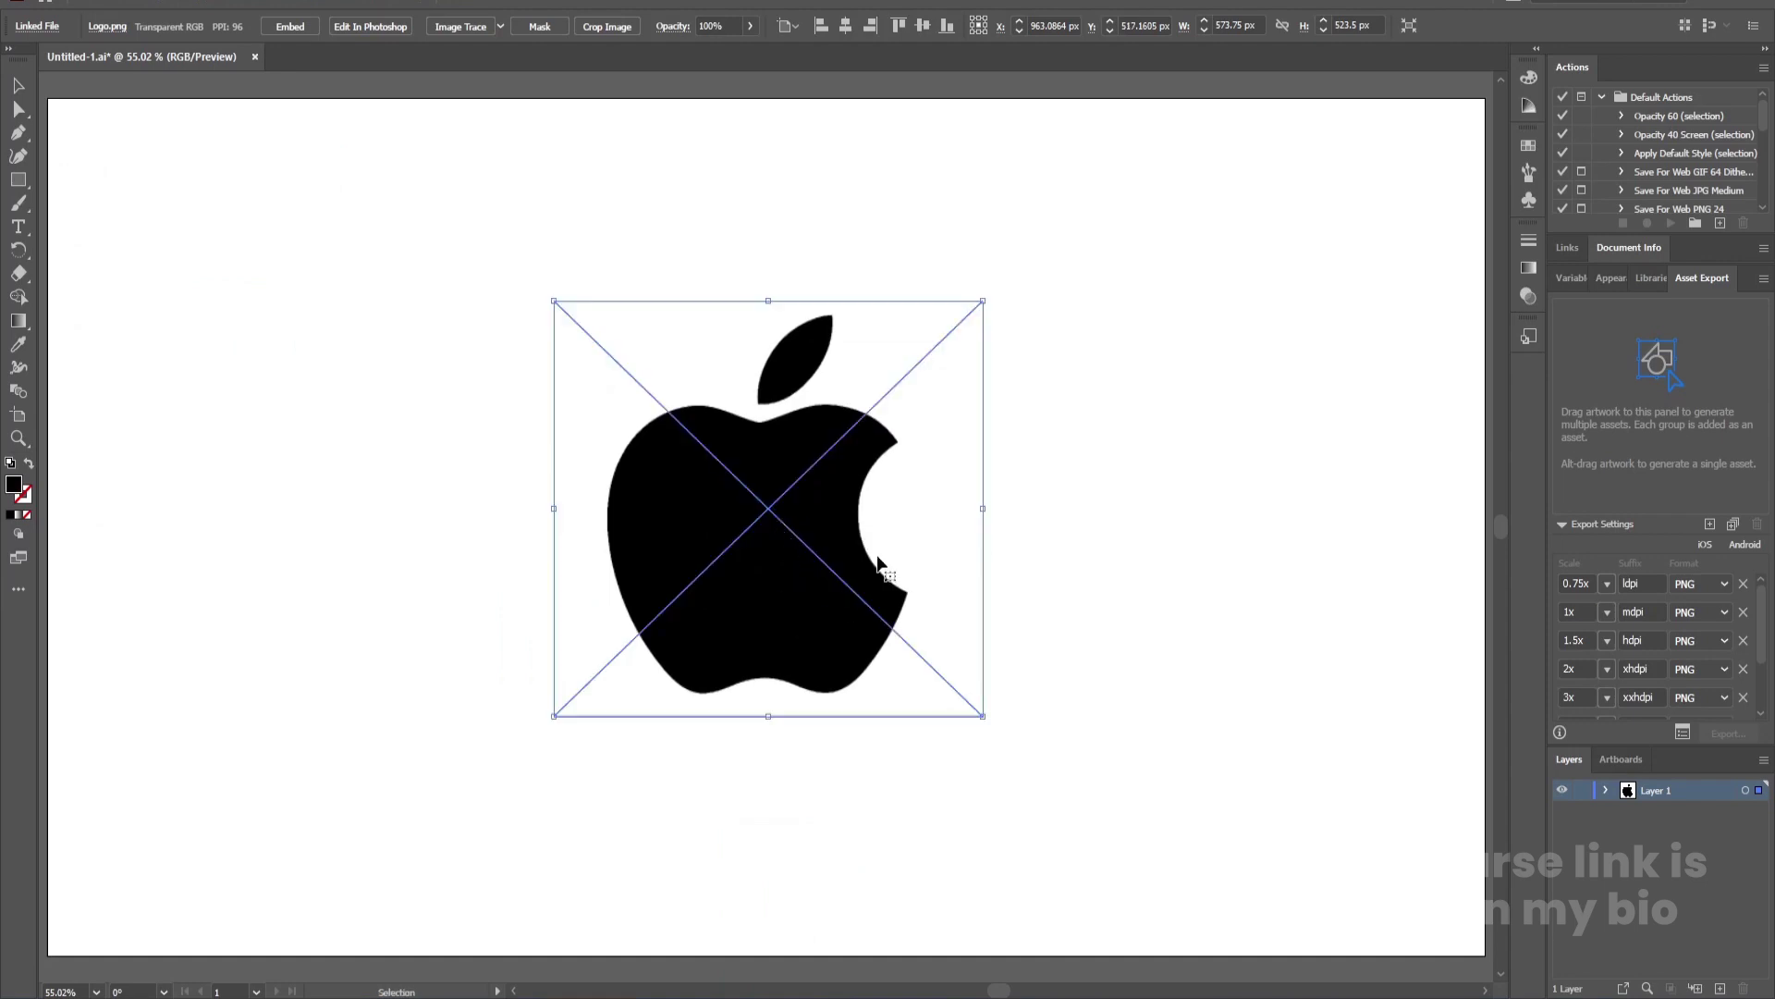
pyautogui.click(1128, 325)
pyautogui.click(569, 401)
pyautogui.click(338, 392)
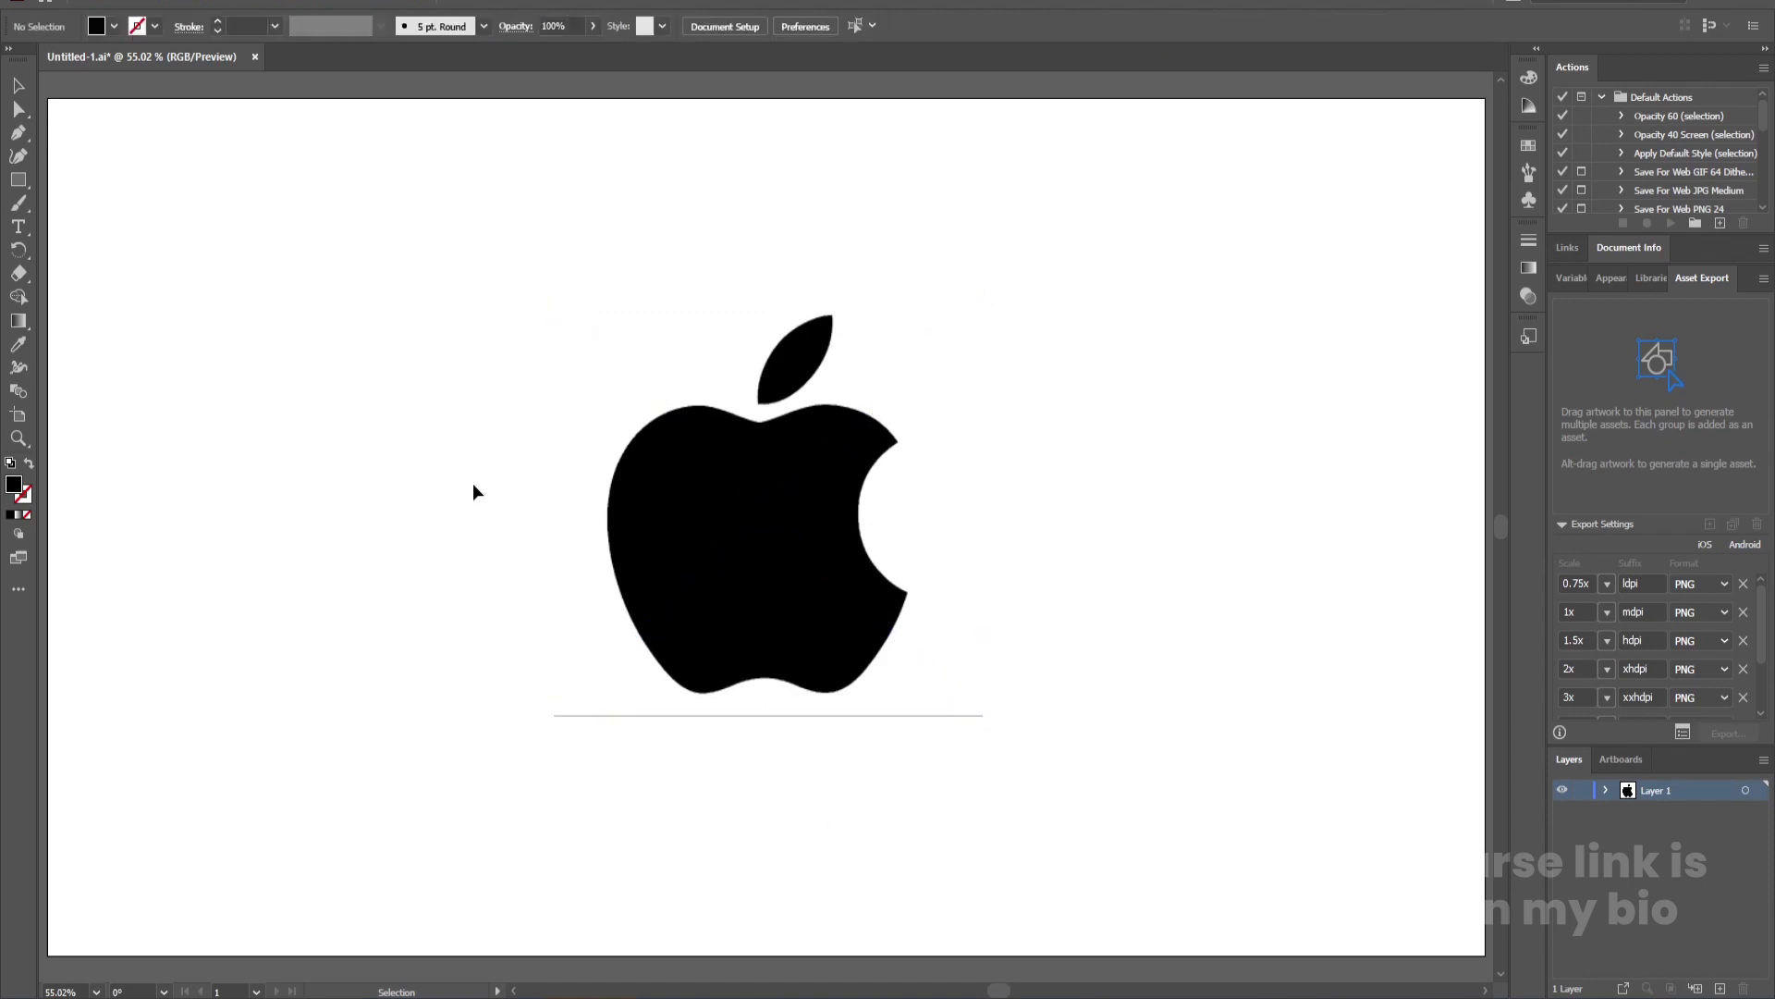
# Run Image Trace on the placed logo with the default preset and expand the result into vector paths.
pyautogui.click(840, 670)
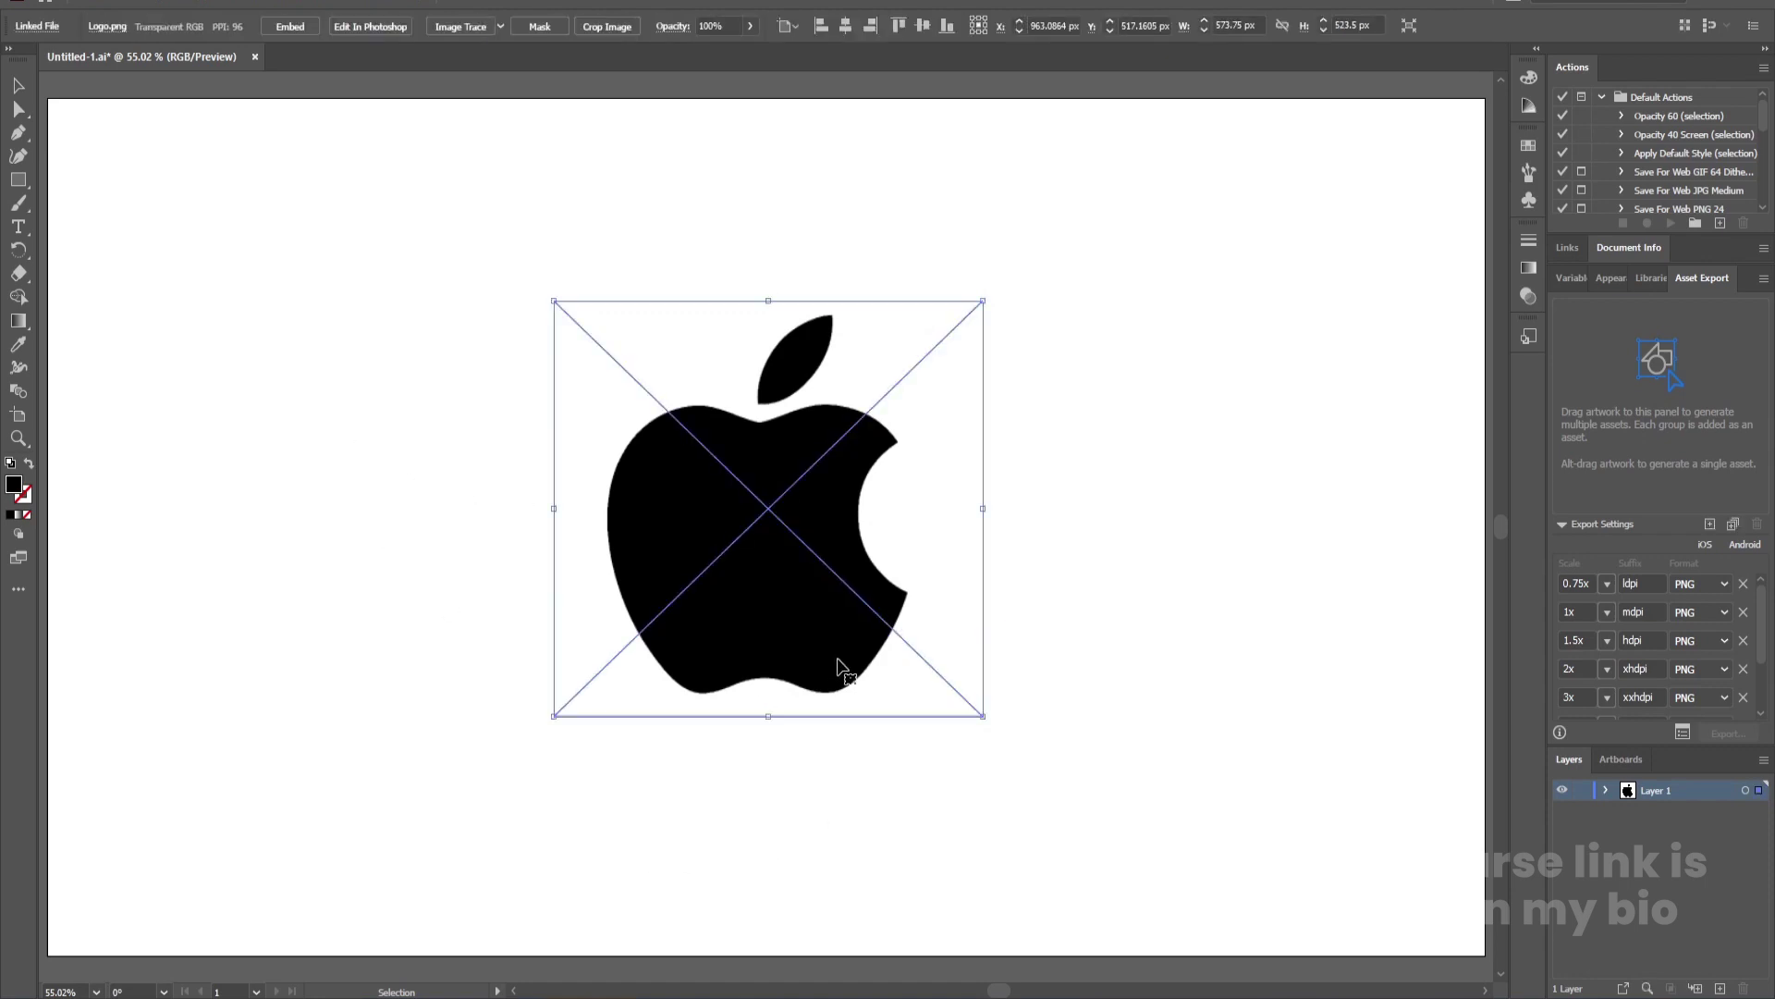
pyautogui.click(446, 27)
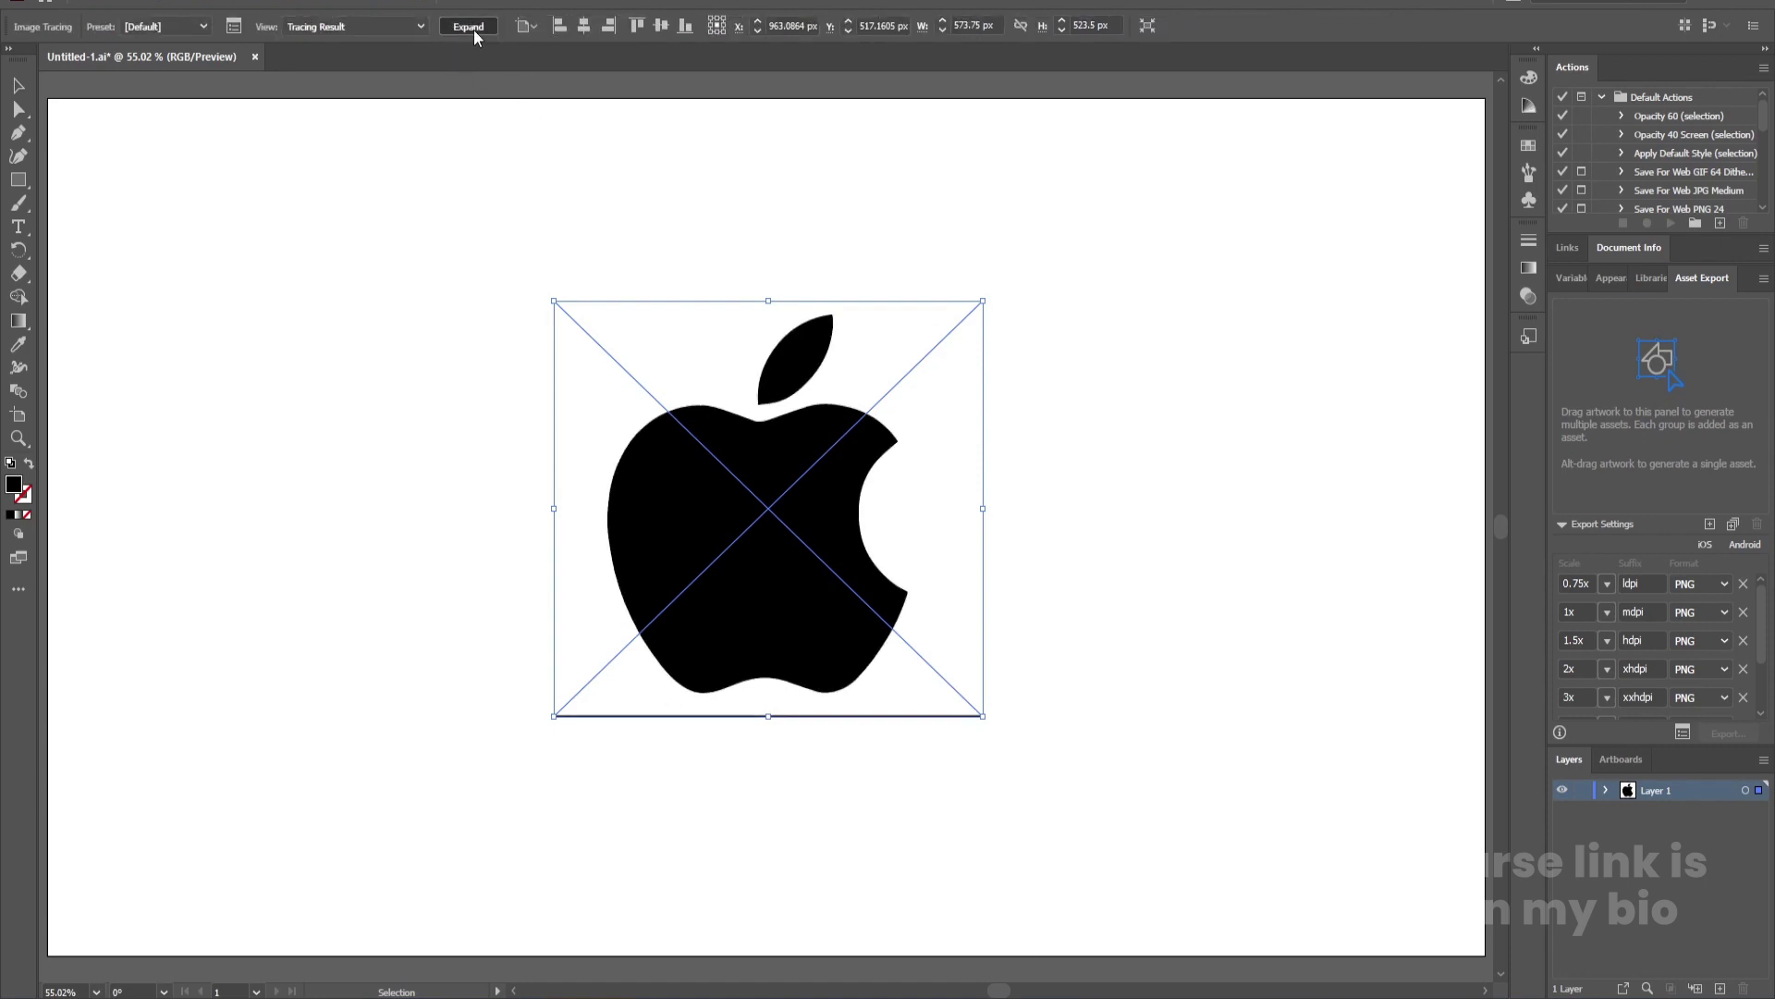
pyautogui.click(474, 30)
pyautogui.click(559, 225)
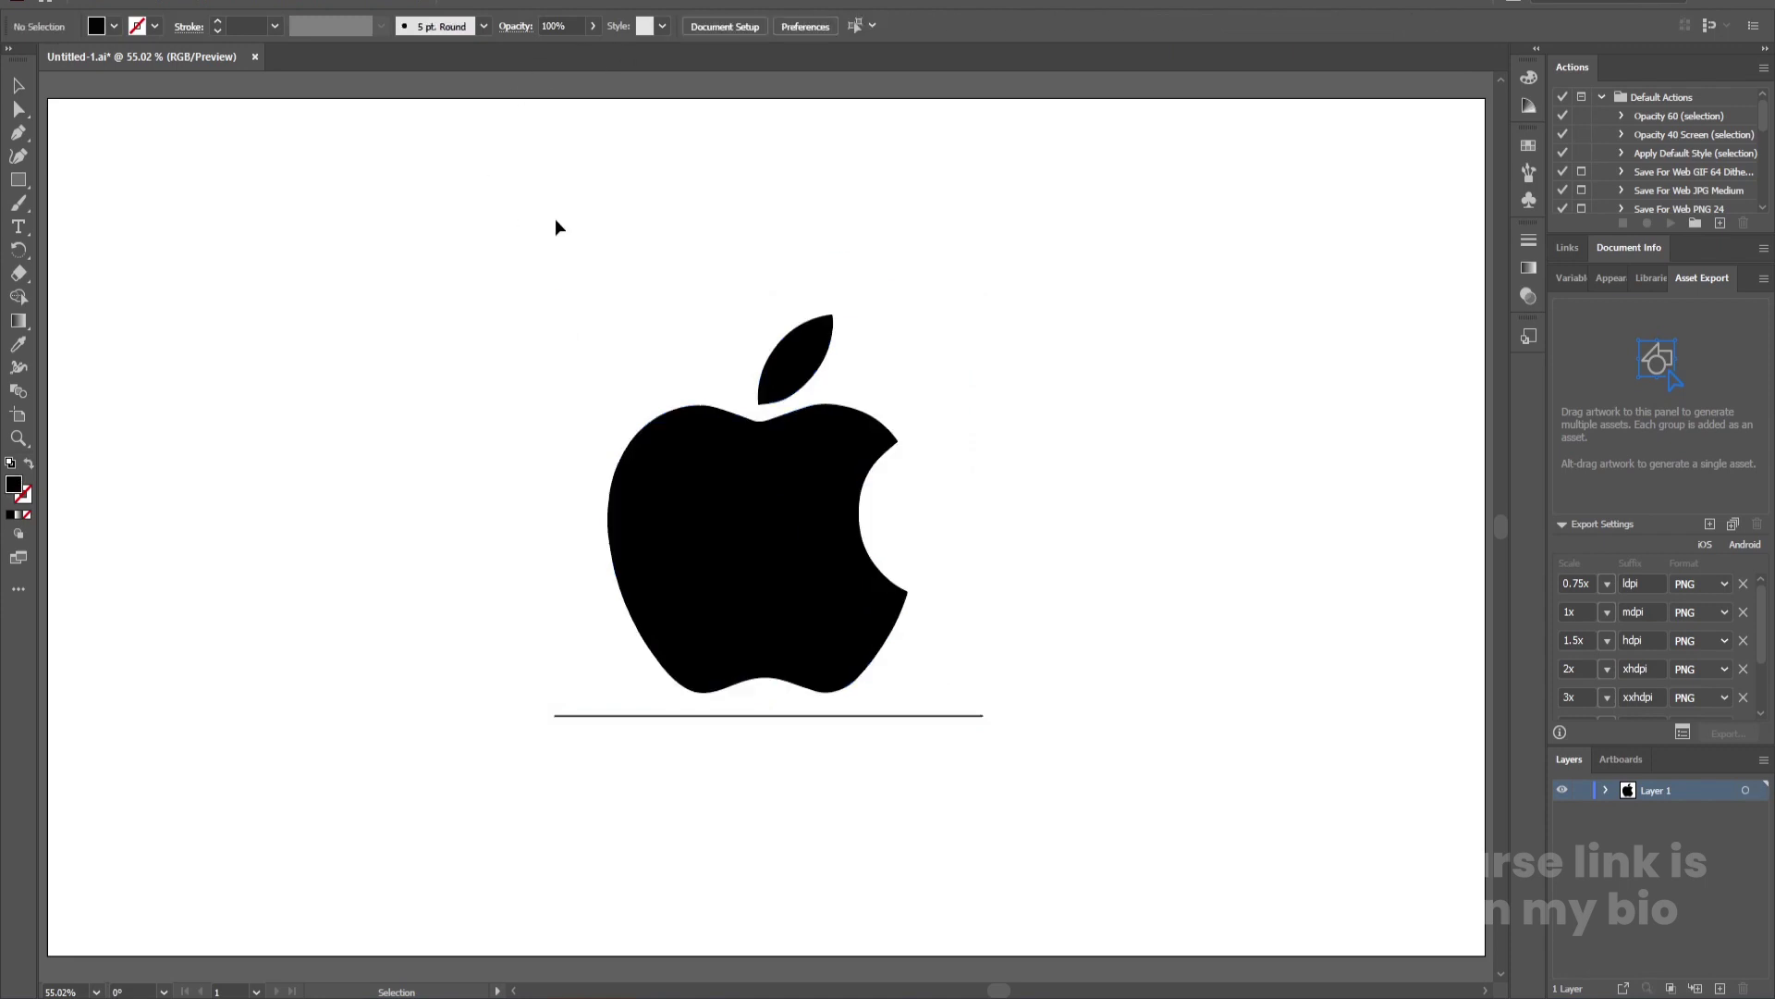
# Ungroup the traced logo artwork into separate shapes.
pyautogui.click(561, 359)
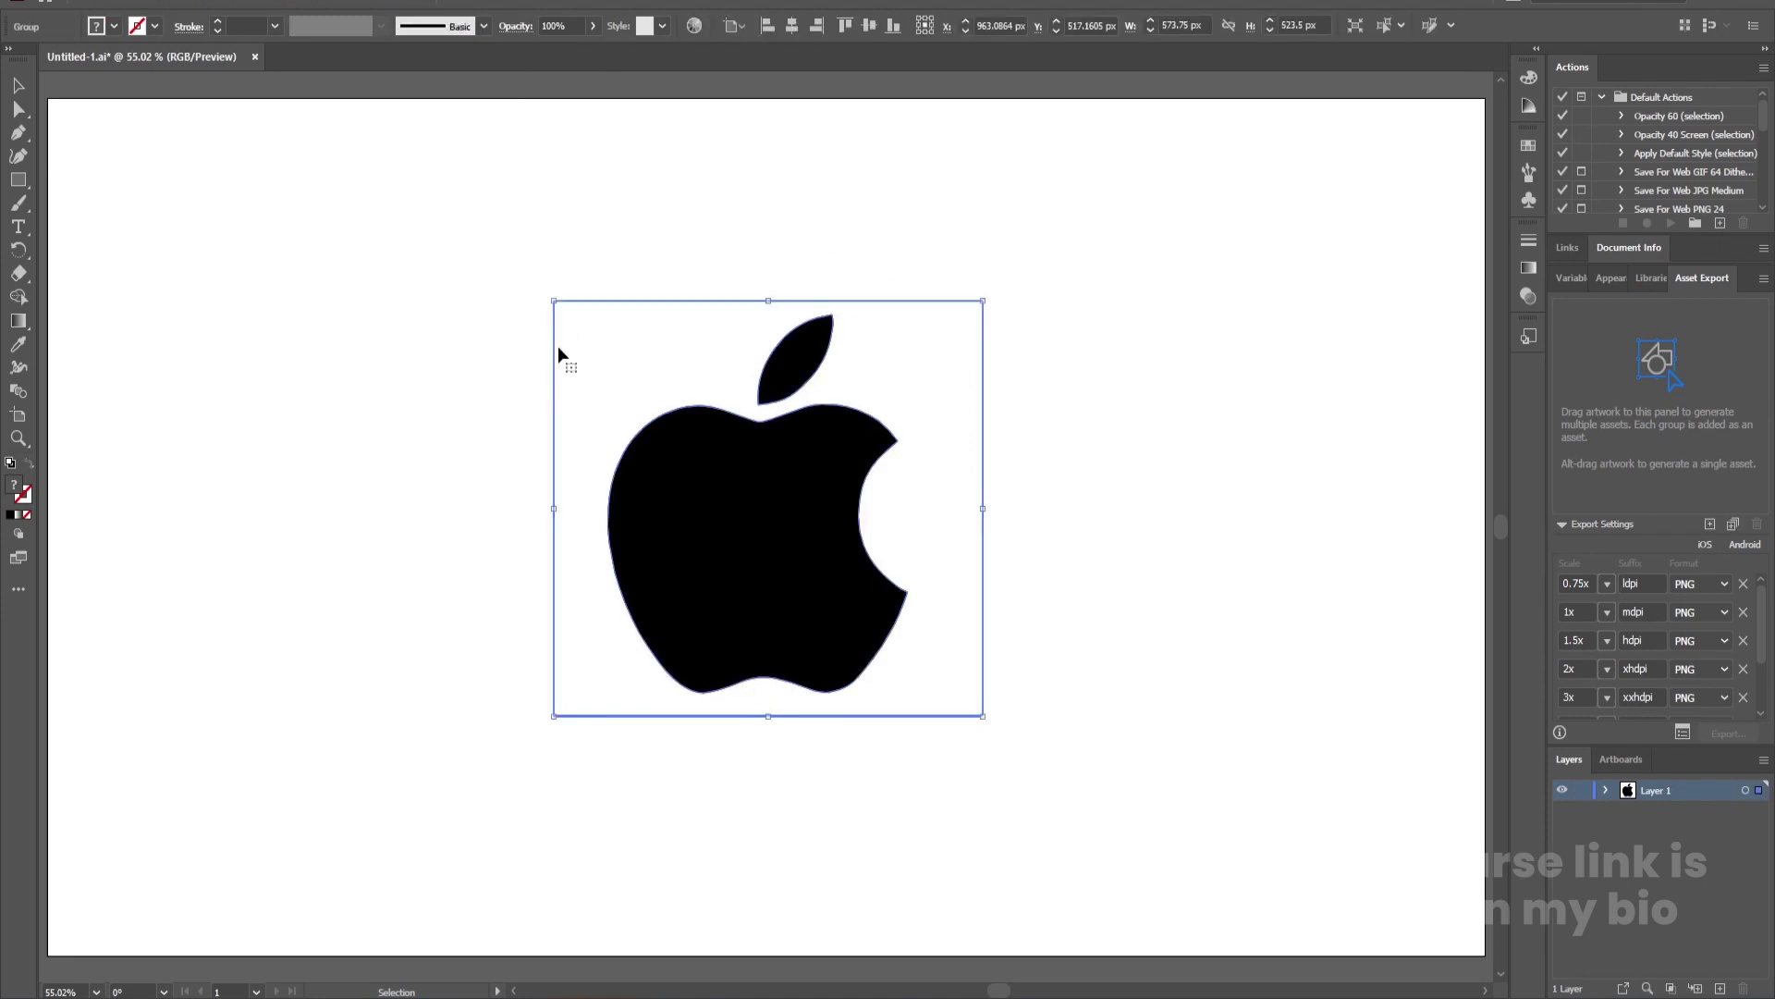
pyautogui.rightClick(560, 355)
pyautogui.click(625, 509)
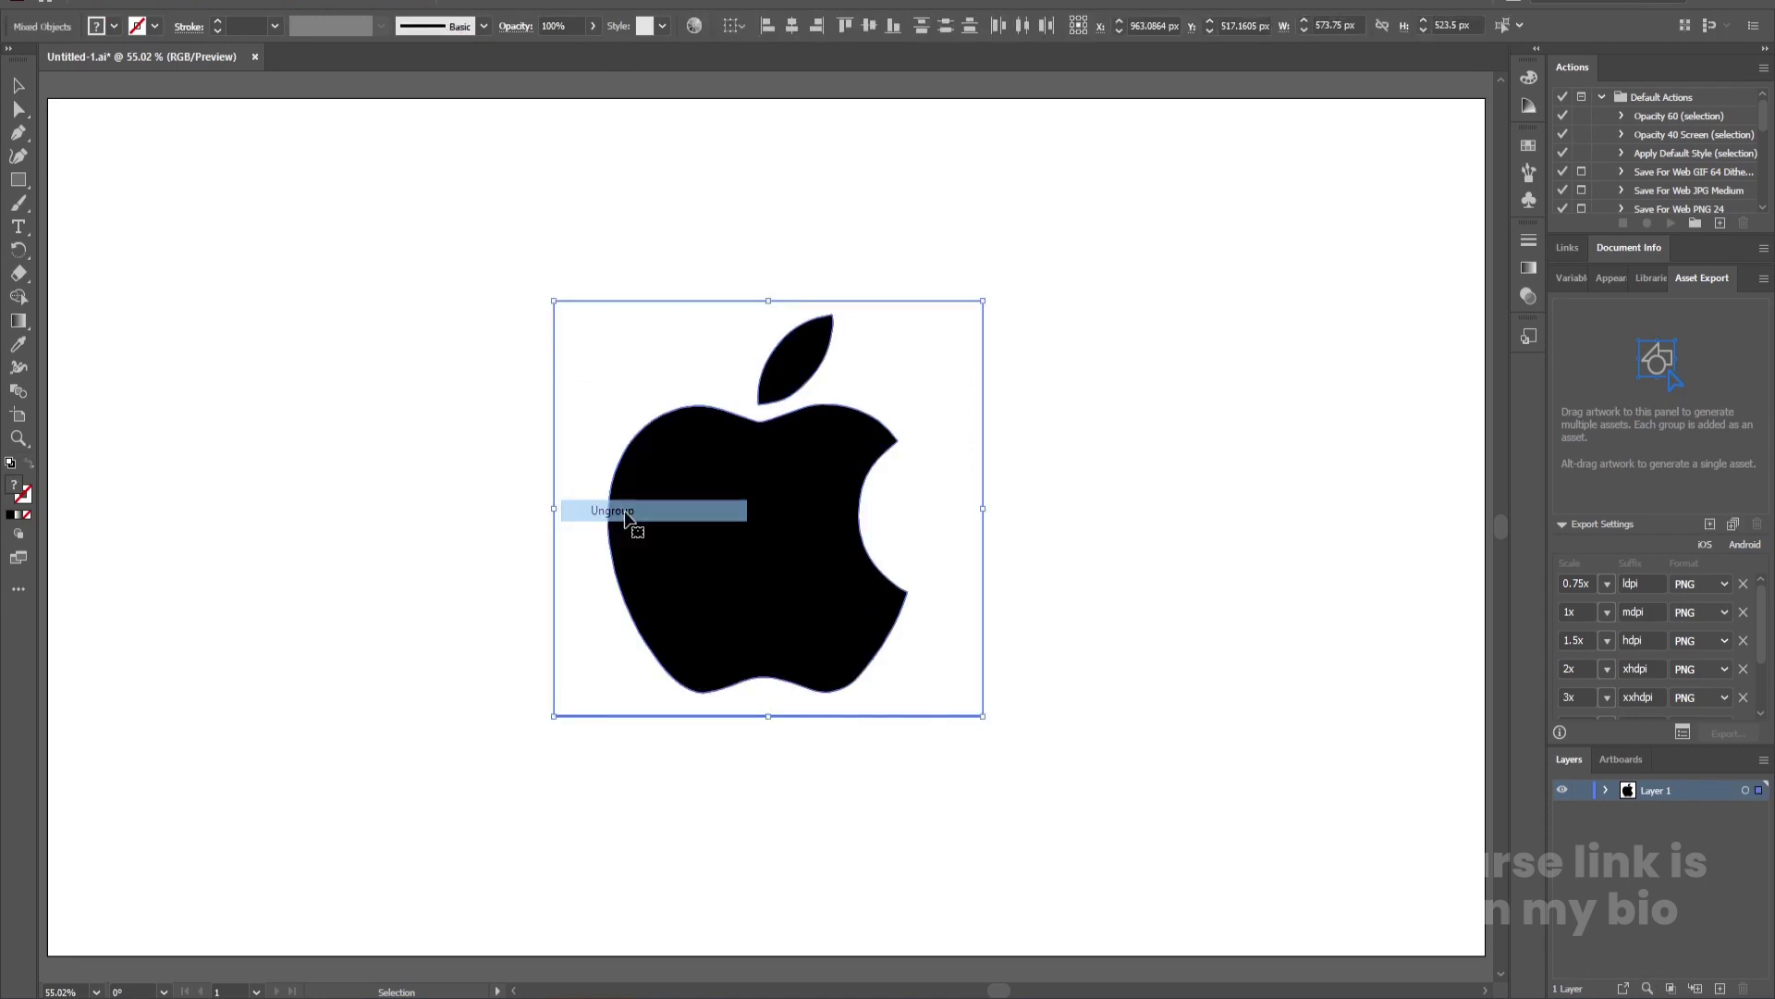
pyautogui.click(377, 475)
# Delete the white background shape and the thin black line beneath the apple, keeping only the apple body and leaf.
pyautogui.click(950, 451)
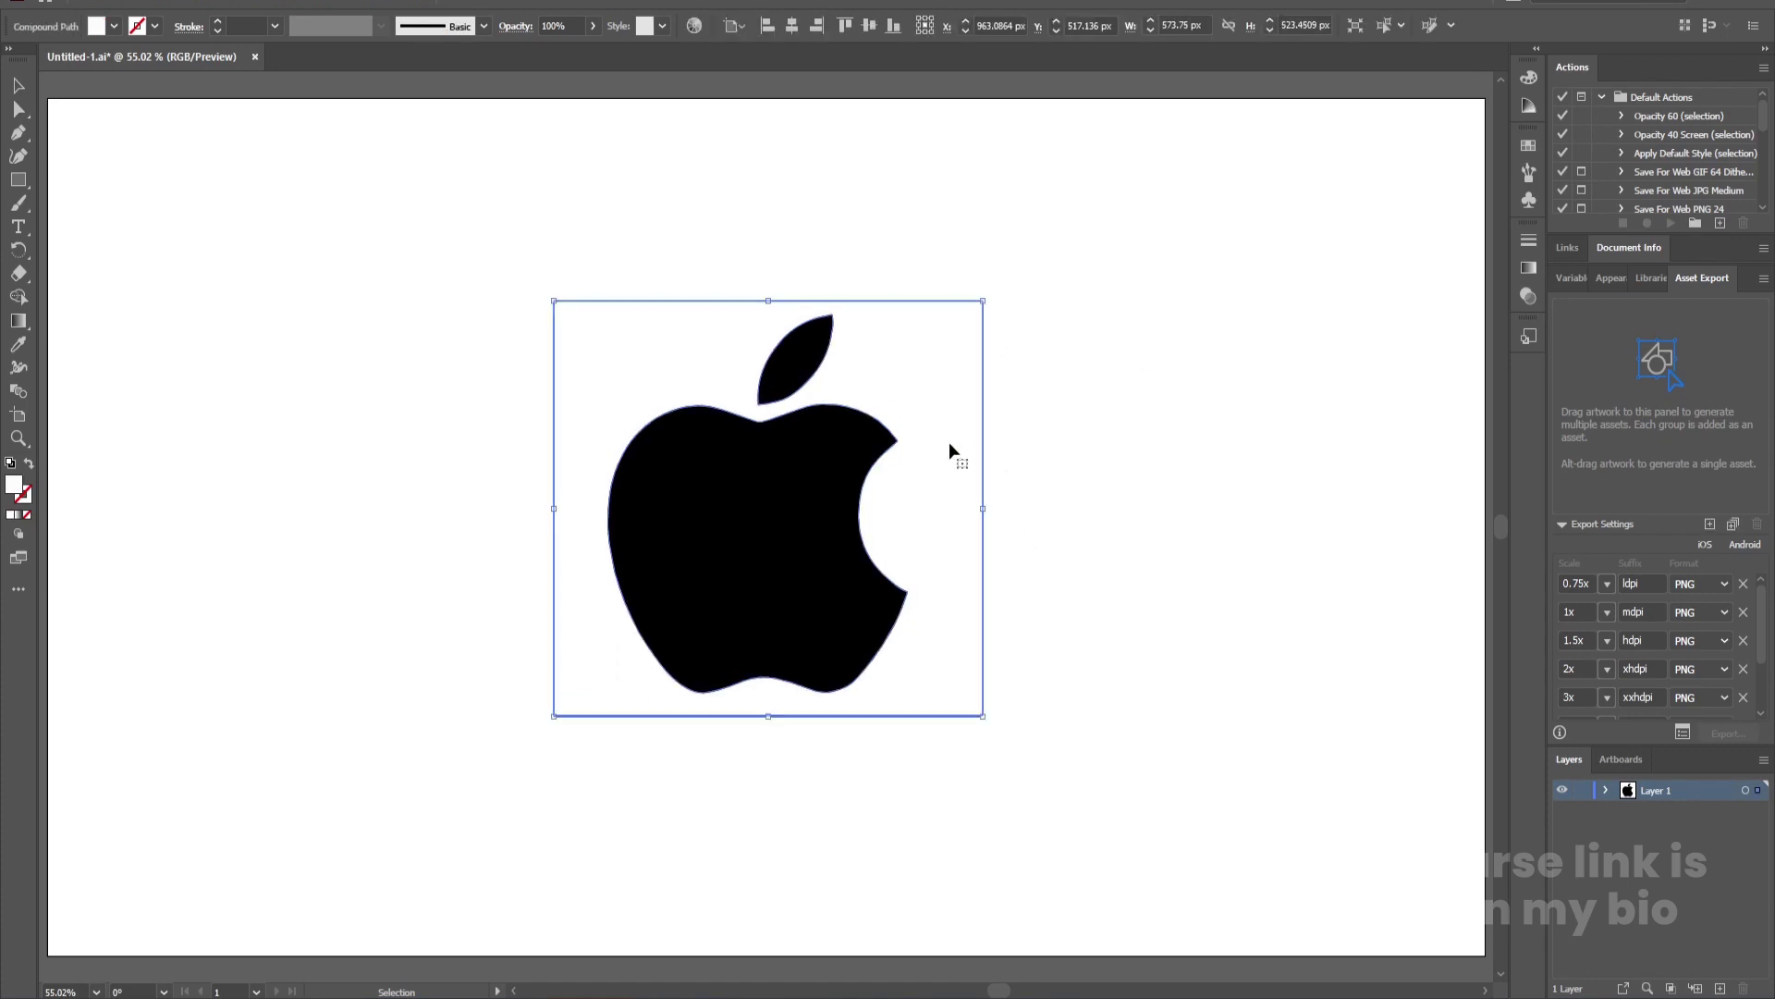
pyautogui.press('Delete')
pyautogui.moveTo(956, 703); pyautogui.dragTo(990, 754)
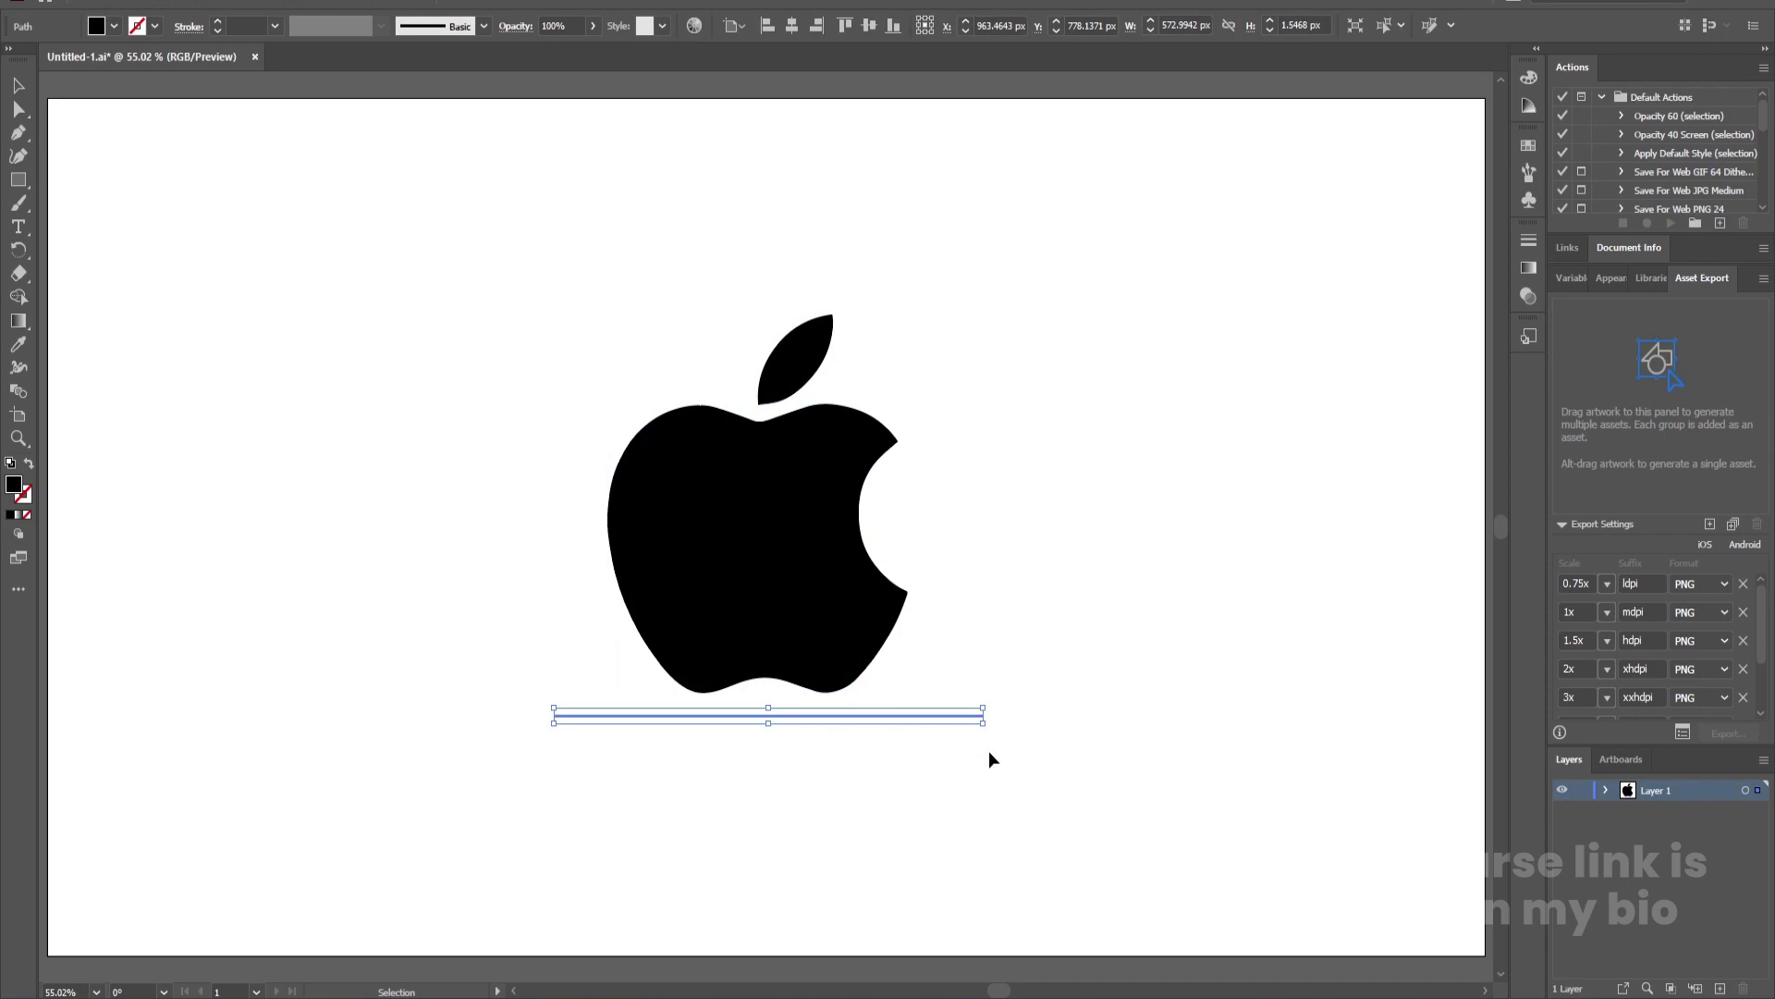
pyautogui.press('Delete')
pyautogui.click(713, 479)
pyautogui.click(824, 394)
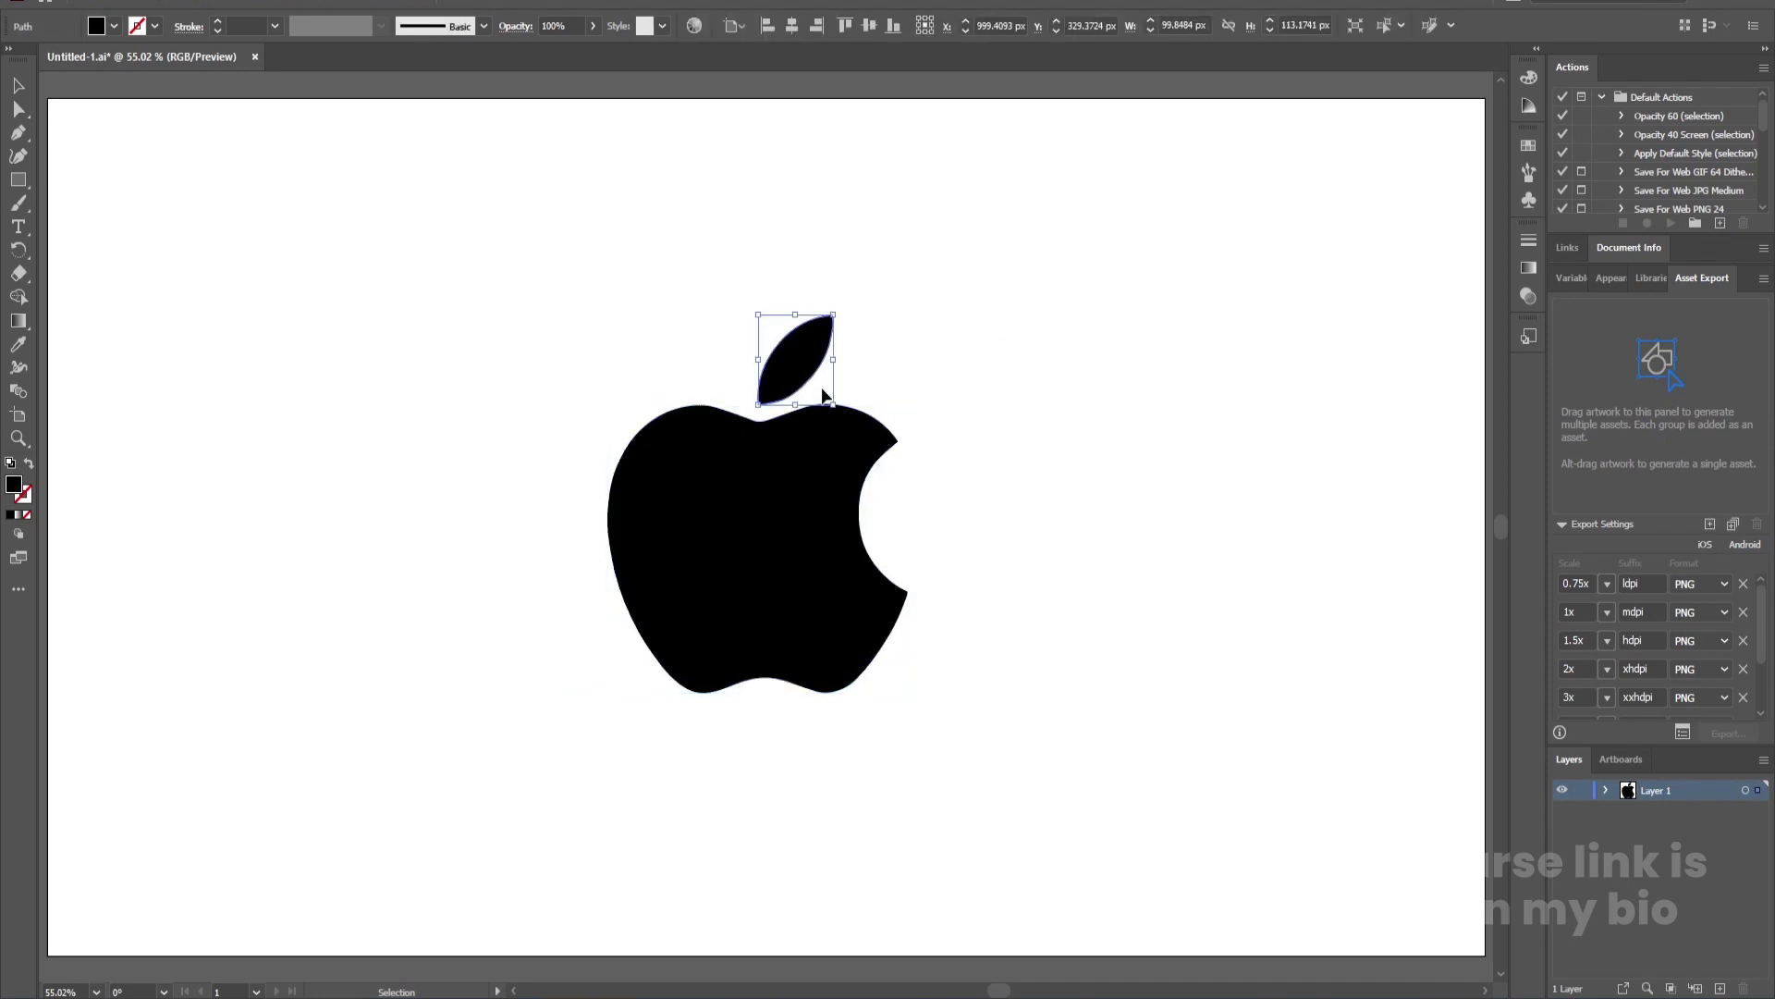
pyautogui.click(1088, 266)
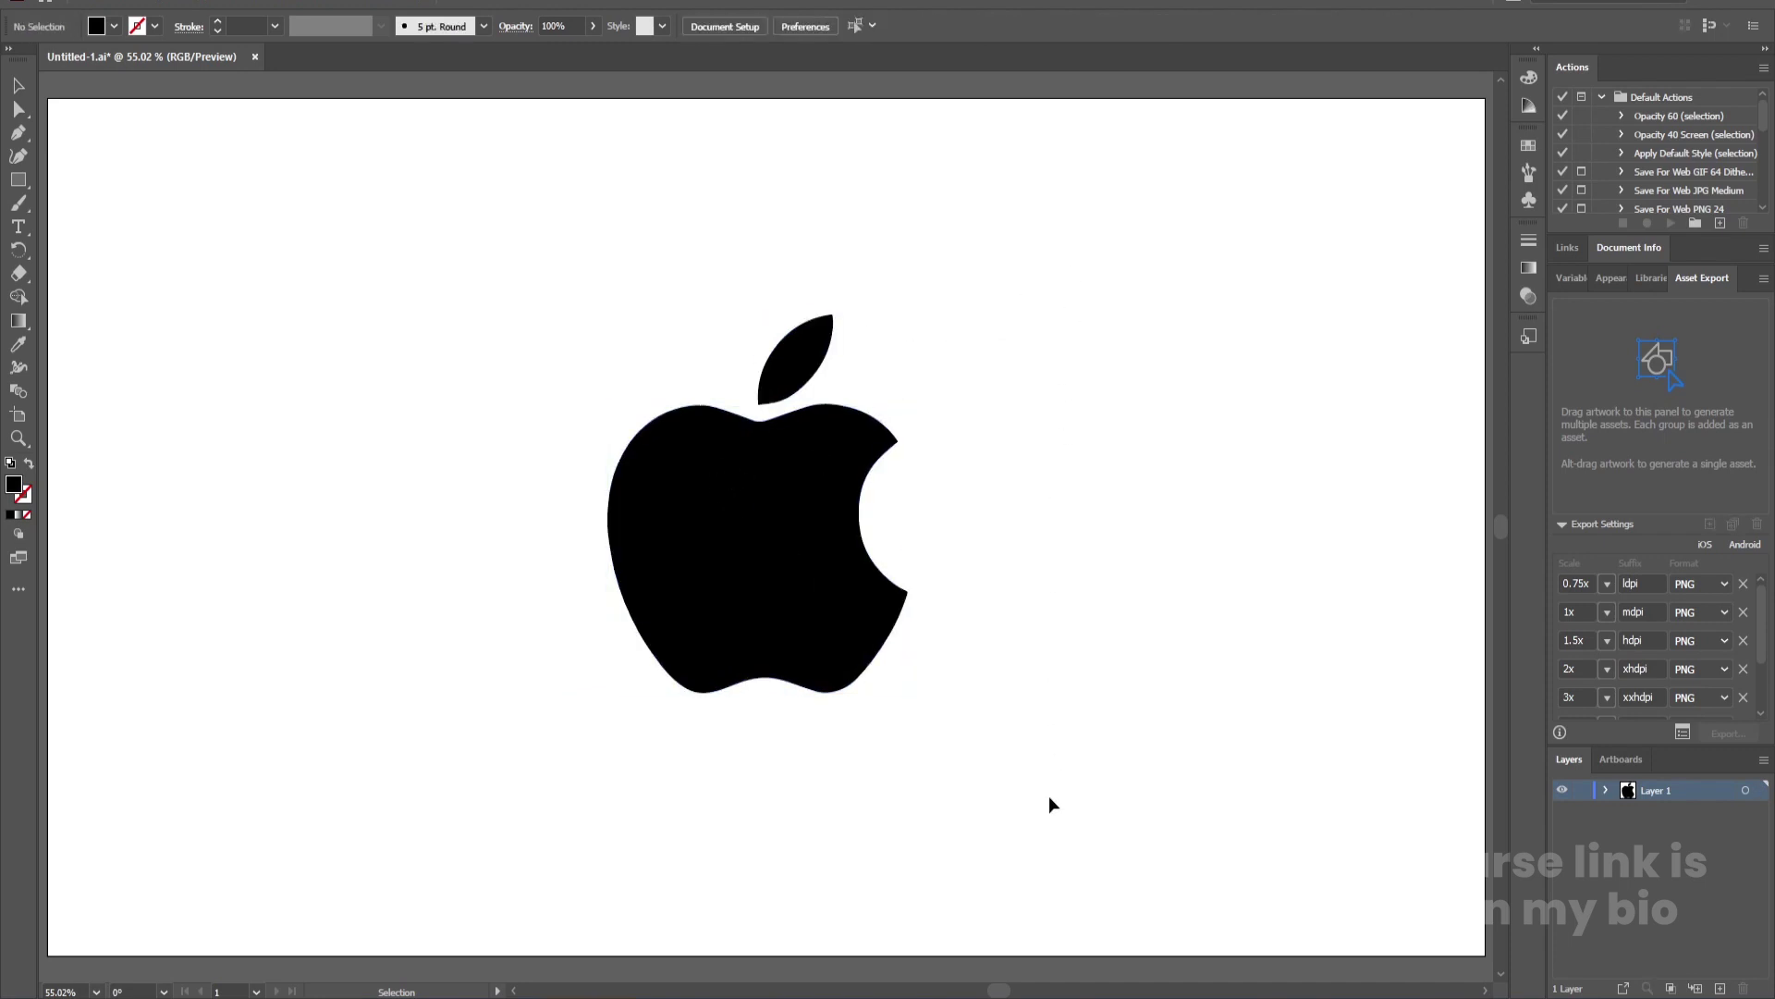
# Copy the apple body and leaf in place onto a new layer named Main Logo.
pyautogui.moveTo(1049, 804); pyautogui.dragTo(579, 299)
pyautogui.press('a')
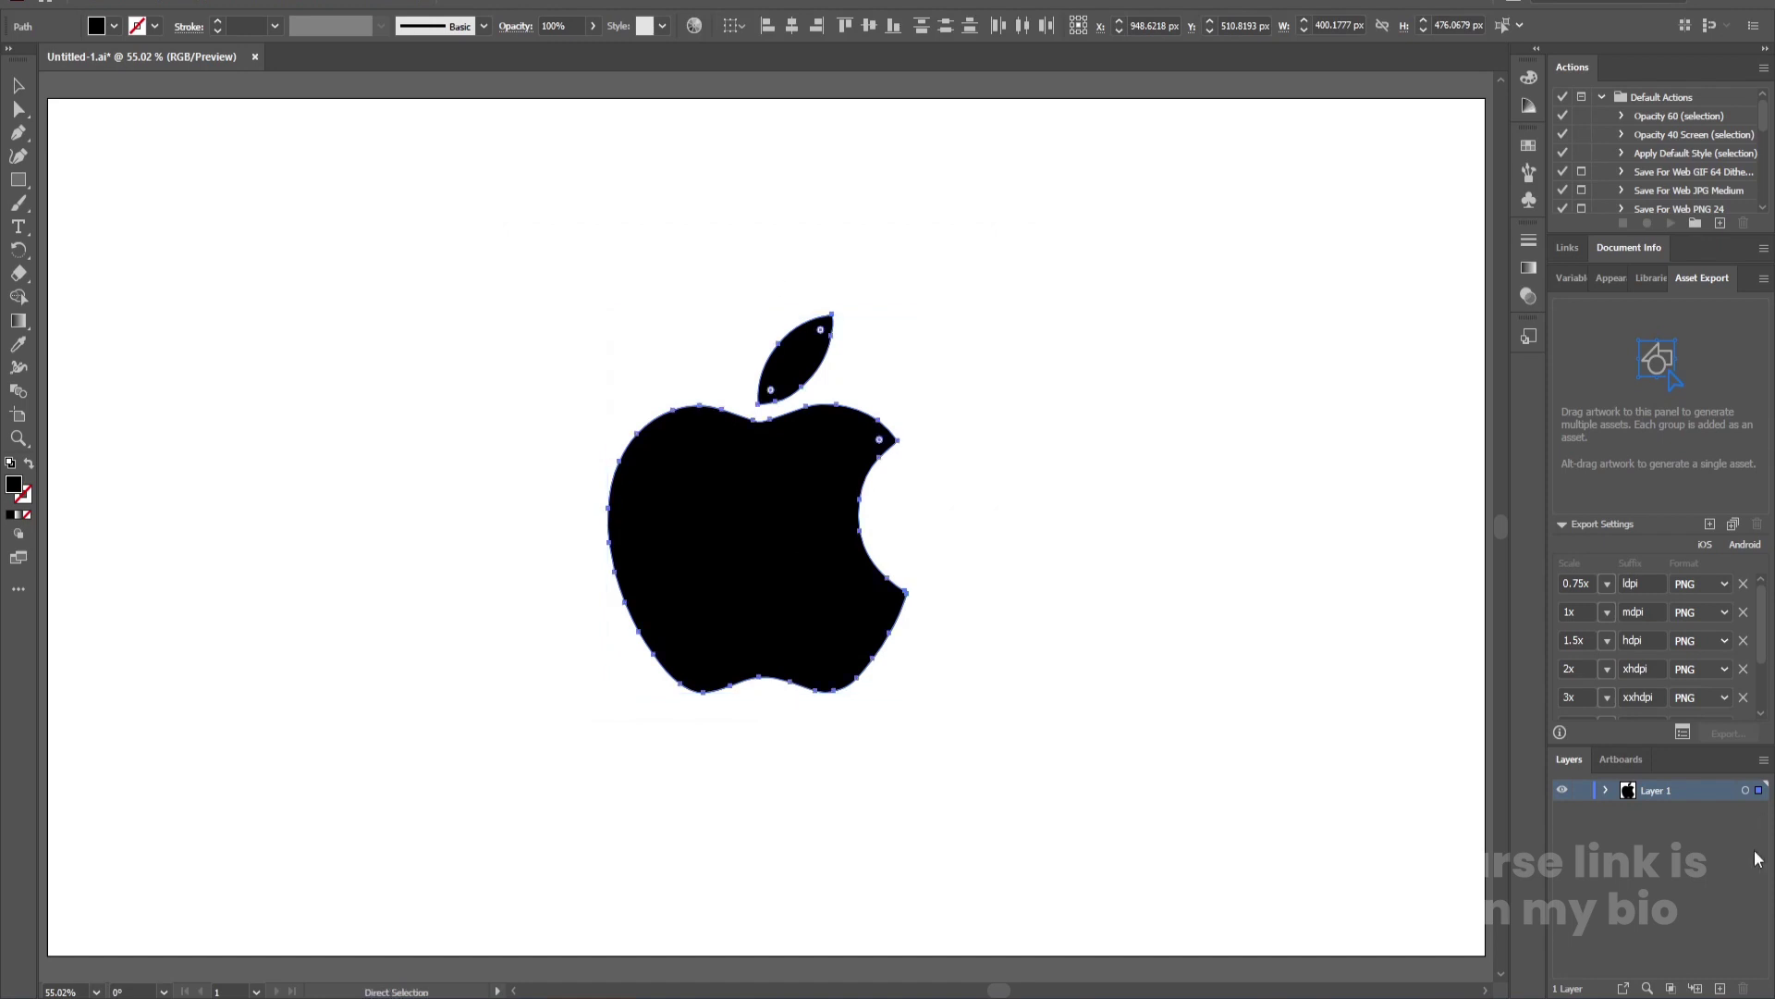
pyautogui.click(1720, 987)
pyautogui.hotkey('ctrl', 'c')
pyautogui.hotkey('ctrl', 'f')
pyautogui.write('Main Logo')
# Rename the original layer holding the logo artwork as stroke.
pyautogui.doubleClick(1662, 810)
pyautogui.press('BackSpace')
pyautogui.write('stroke')
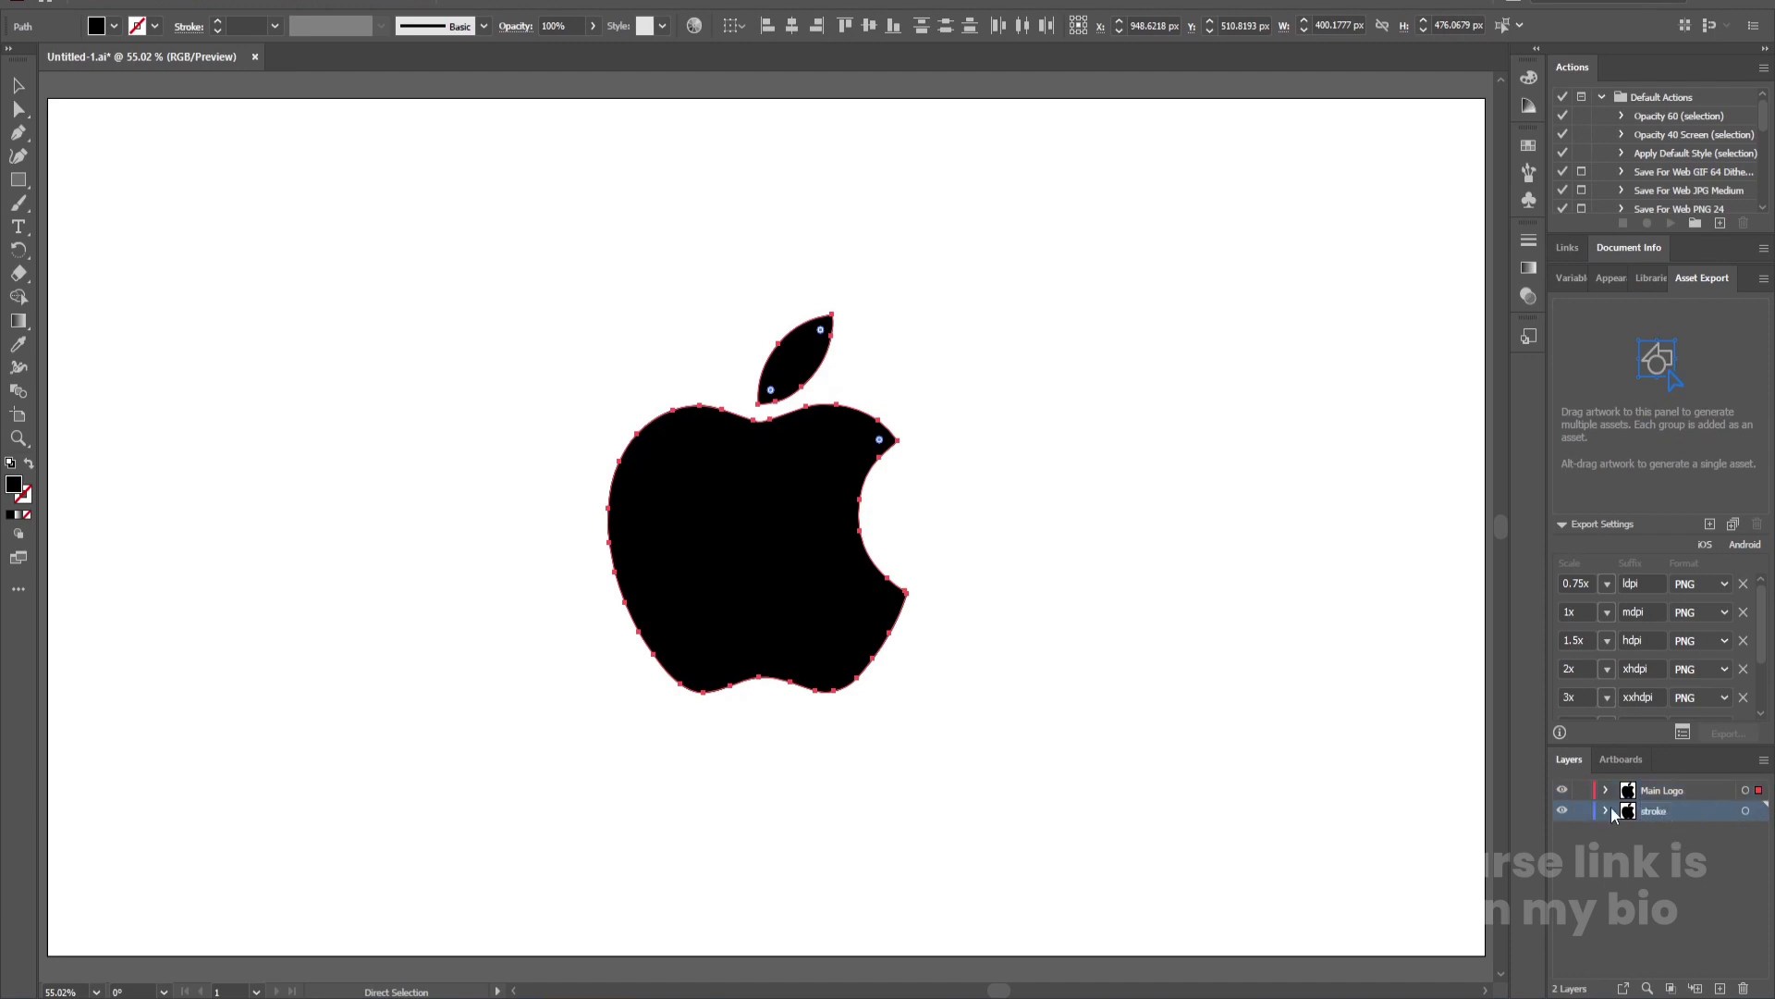
# Hide the Main Logo layer and give the apple and leaf on the stroke layer no fill and a black stroke.
pyautogui.click(1563, 792)
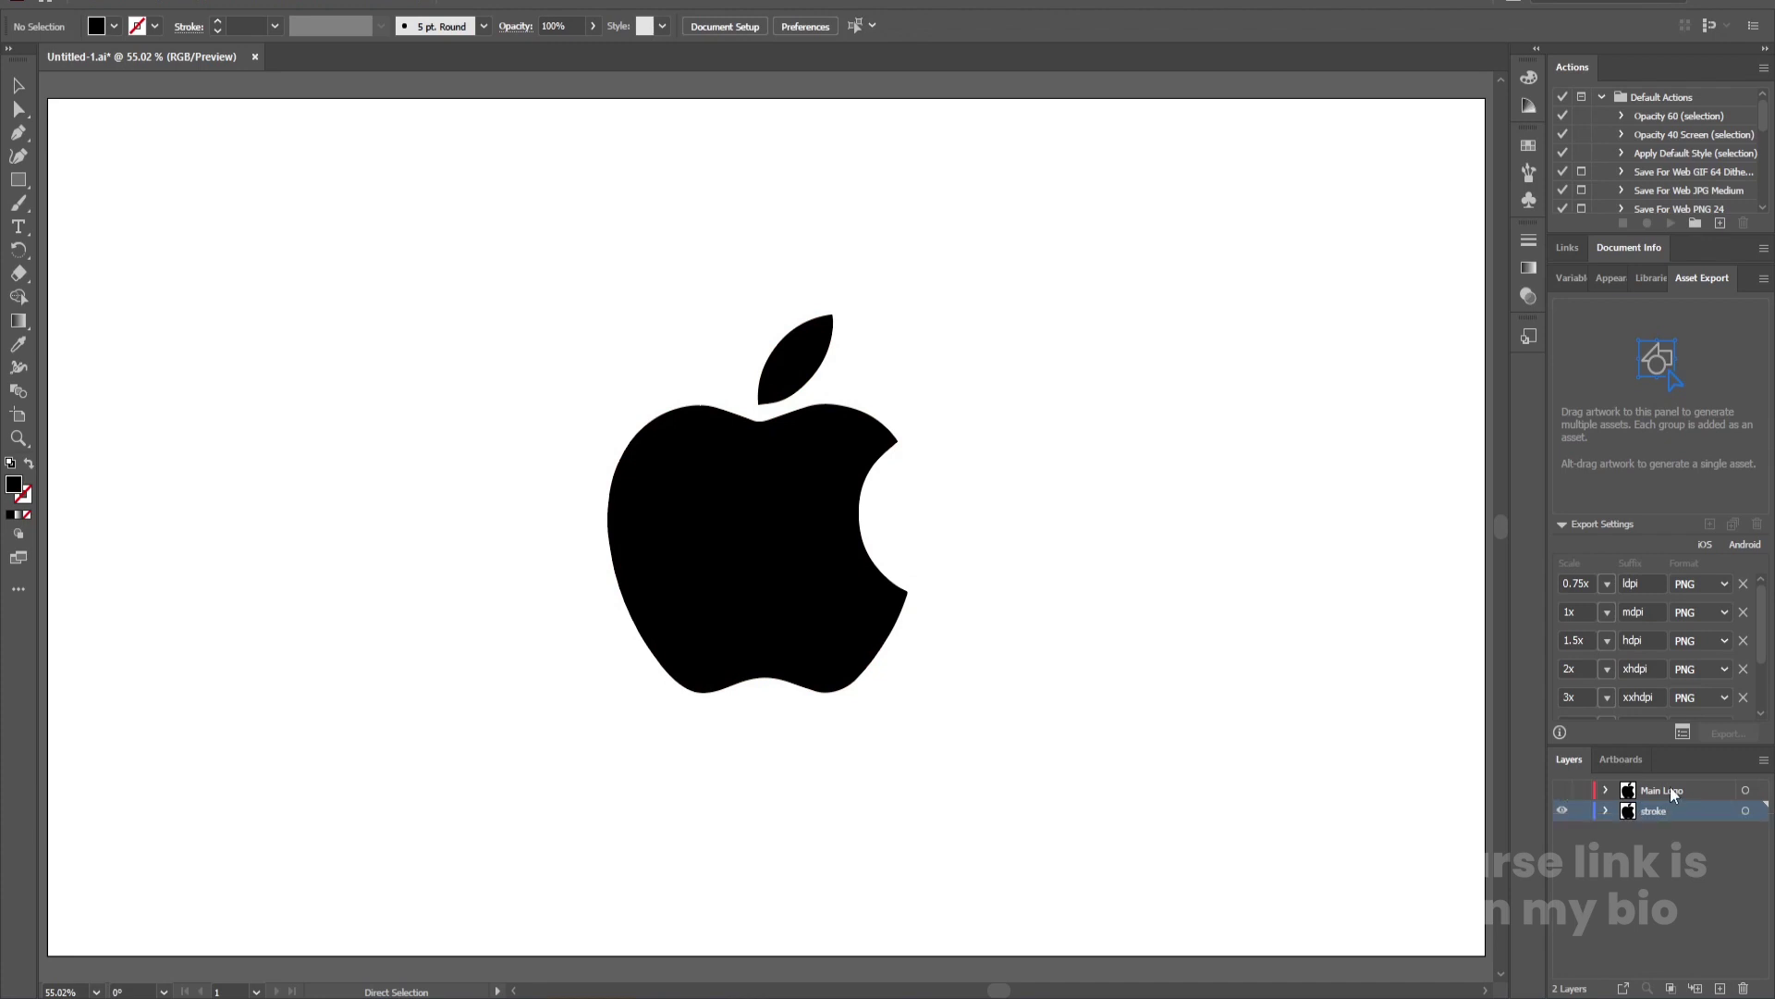
pyautogui.moveTo(1038, 757); pyautogui.dragTo(606, 289)
pyautogui.scroll(1, 606, 289)
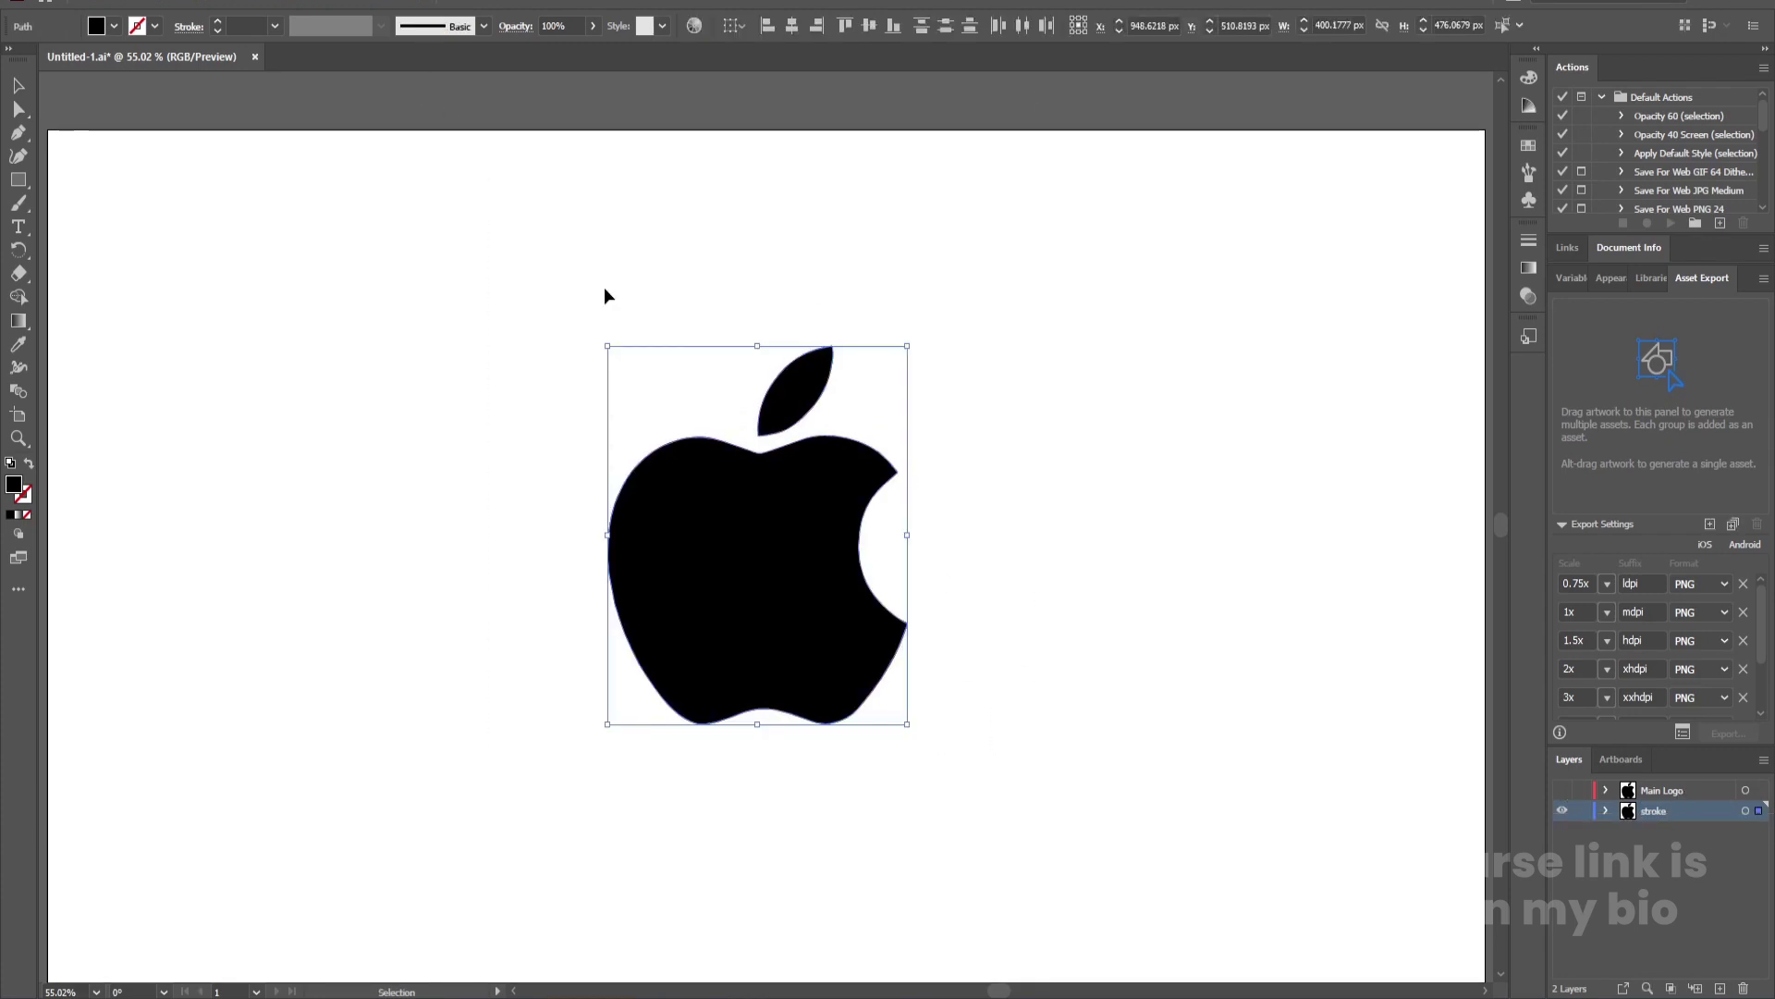
pyautogui.click(26, 515)
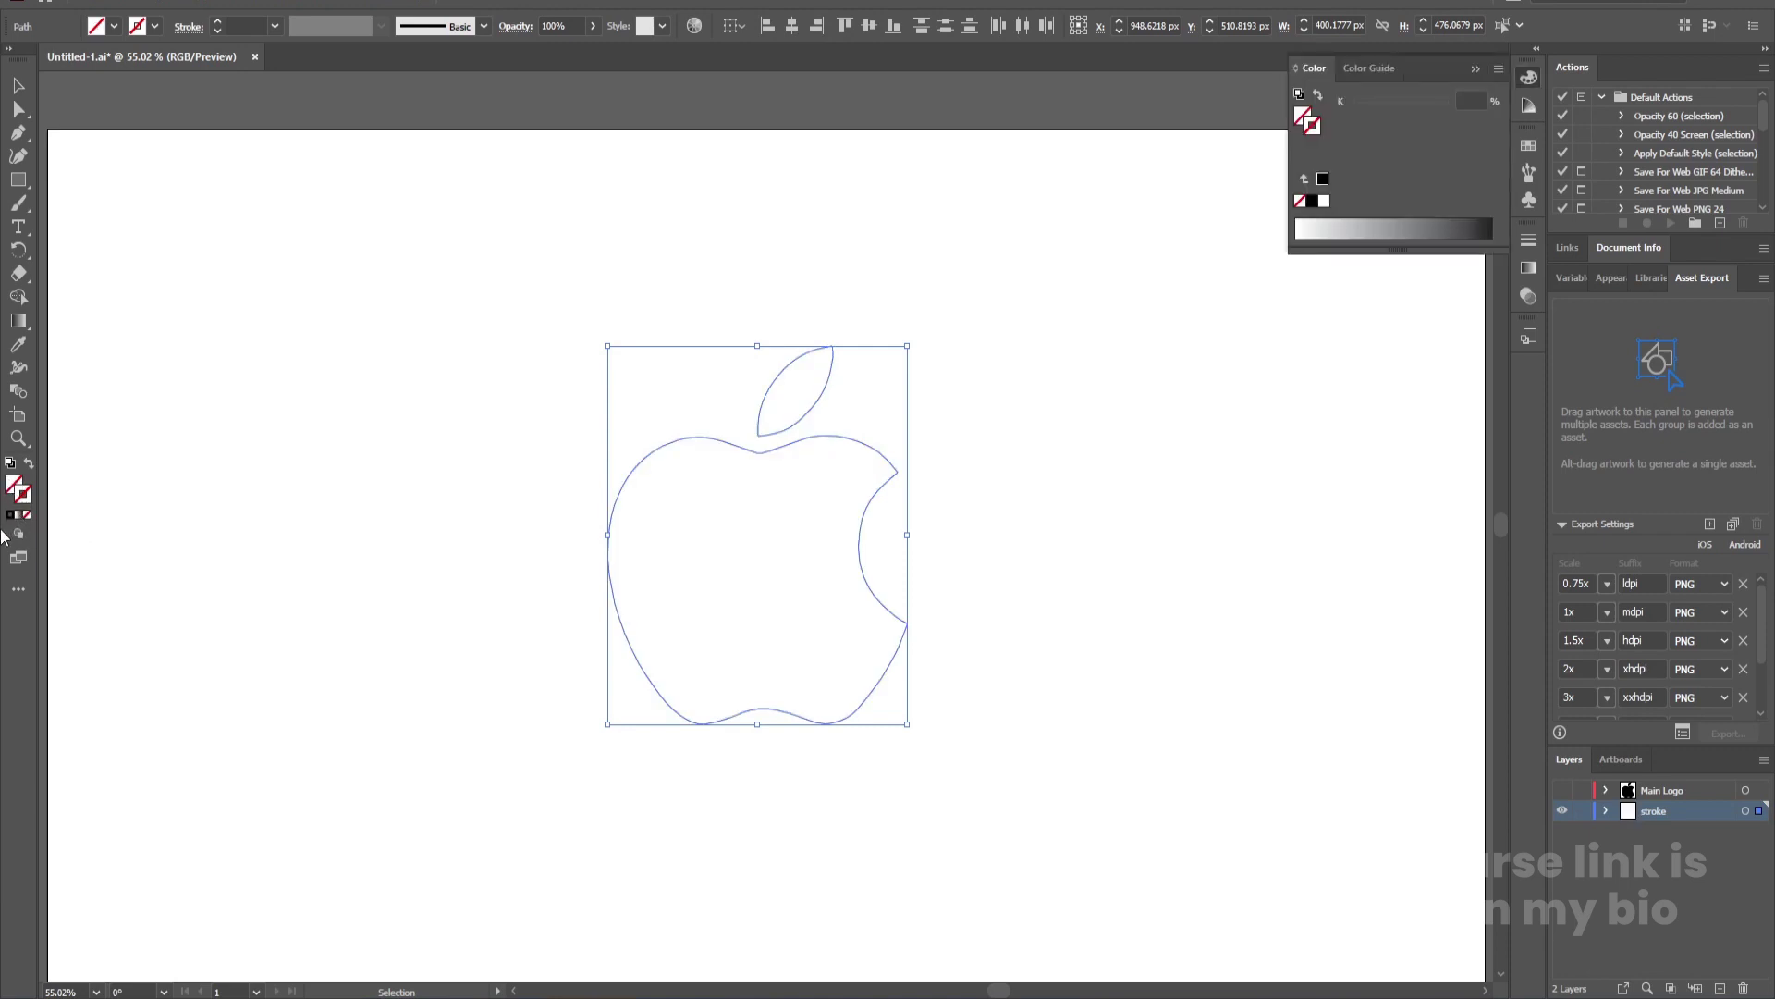
pyautogui.click(10, 515)
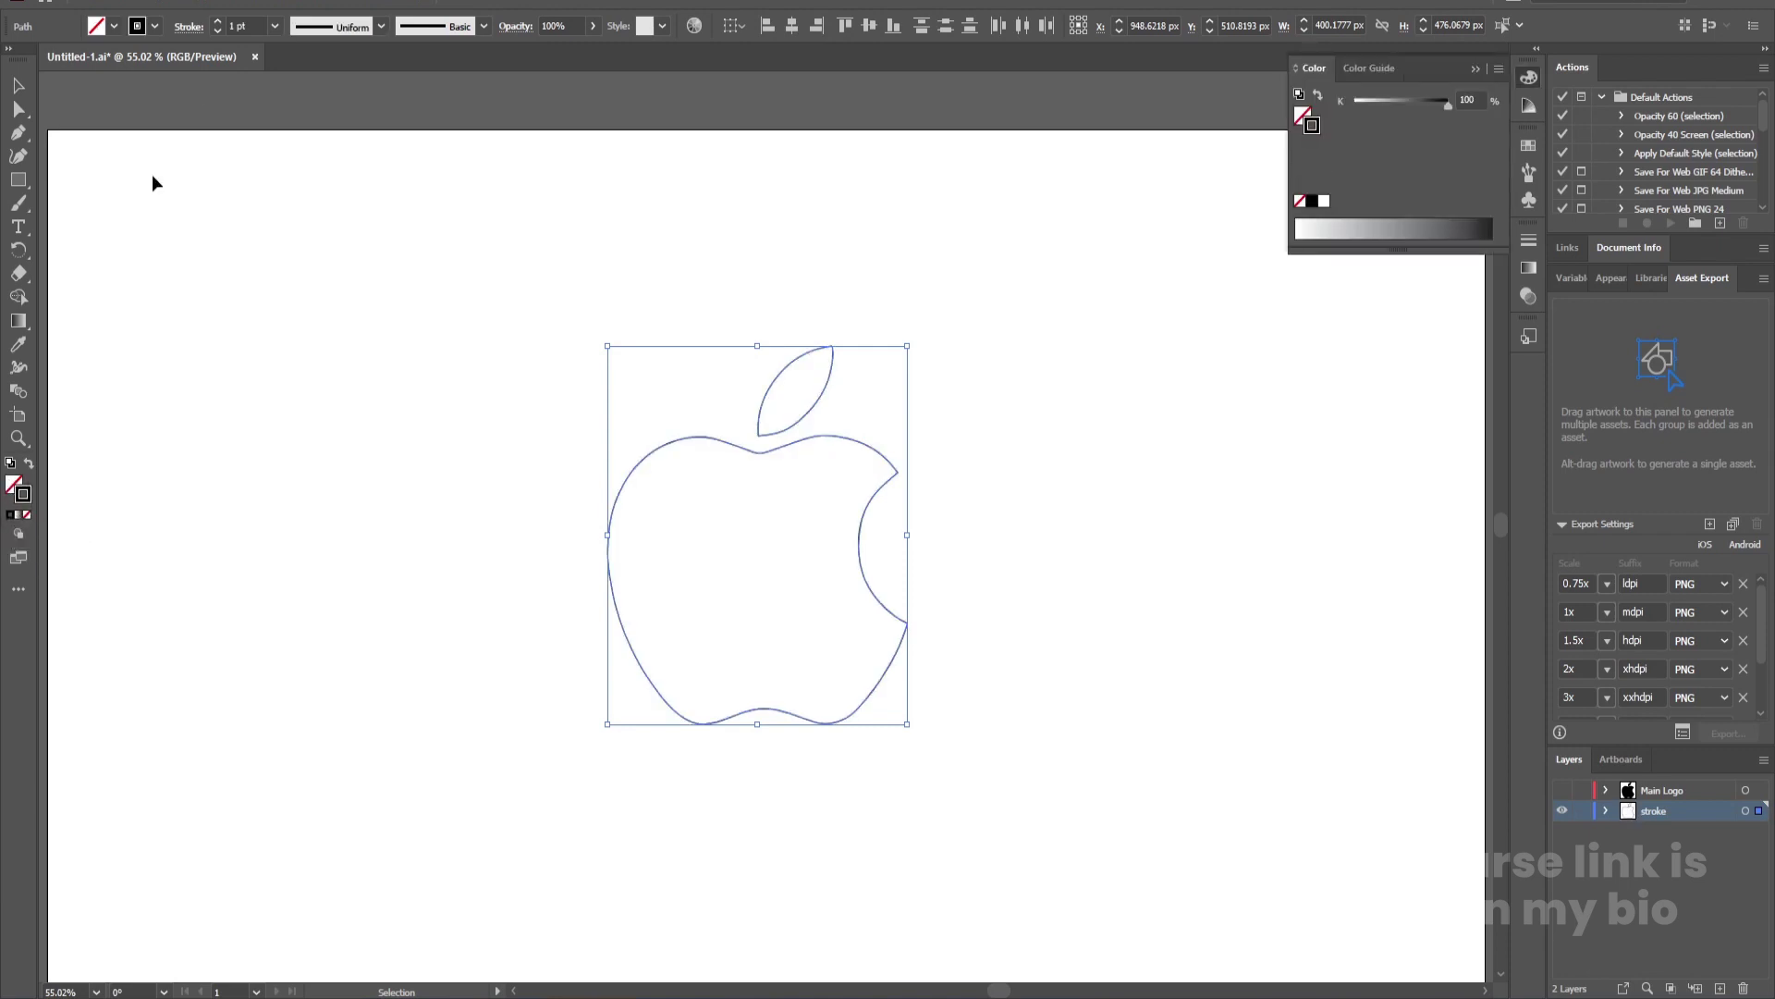
# Increase the stroke weight of the apple and leaf outlines to 6 pt and deselect them.
pyautogui.click(218, 21)
pyautogui.click(218, 21)
pyautogui.click(218, 21)
pyautogui.click(219, 22)
pyautogui.click(218, 22)
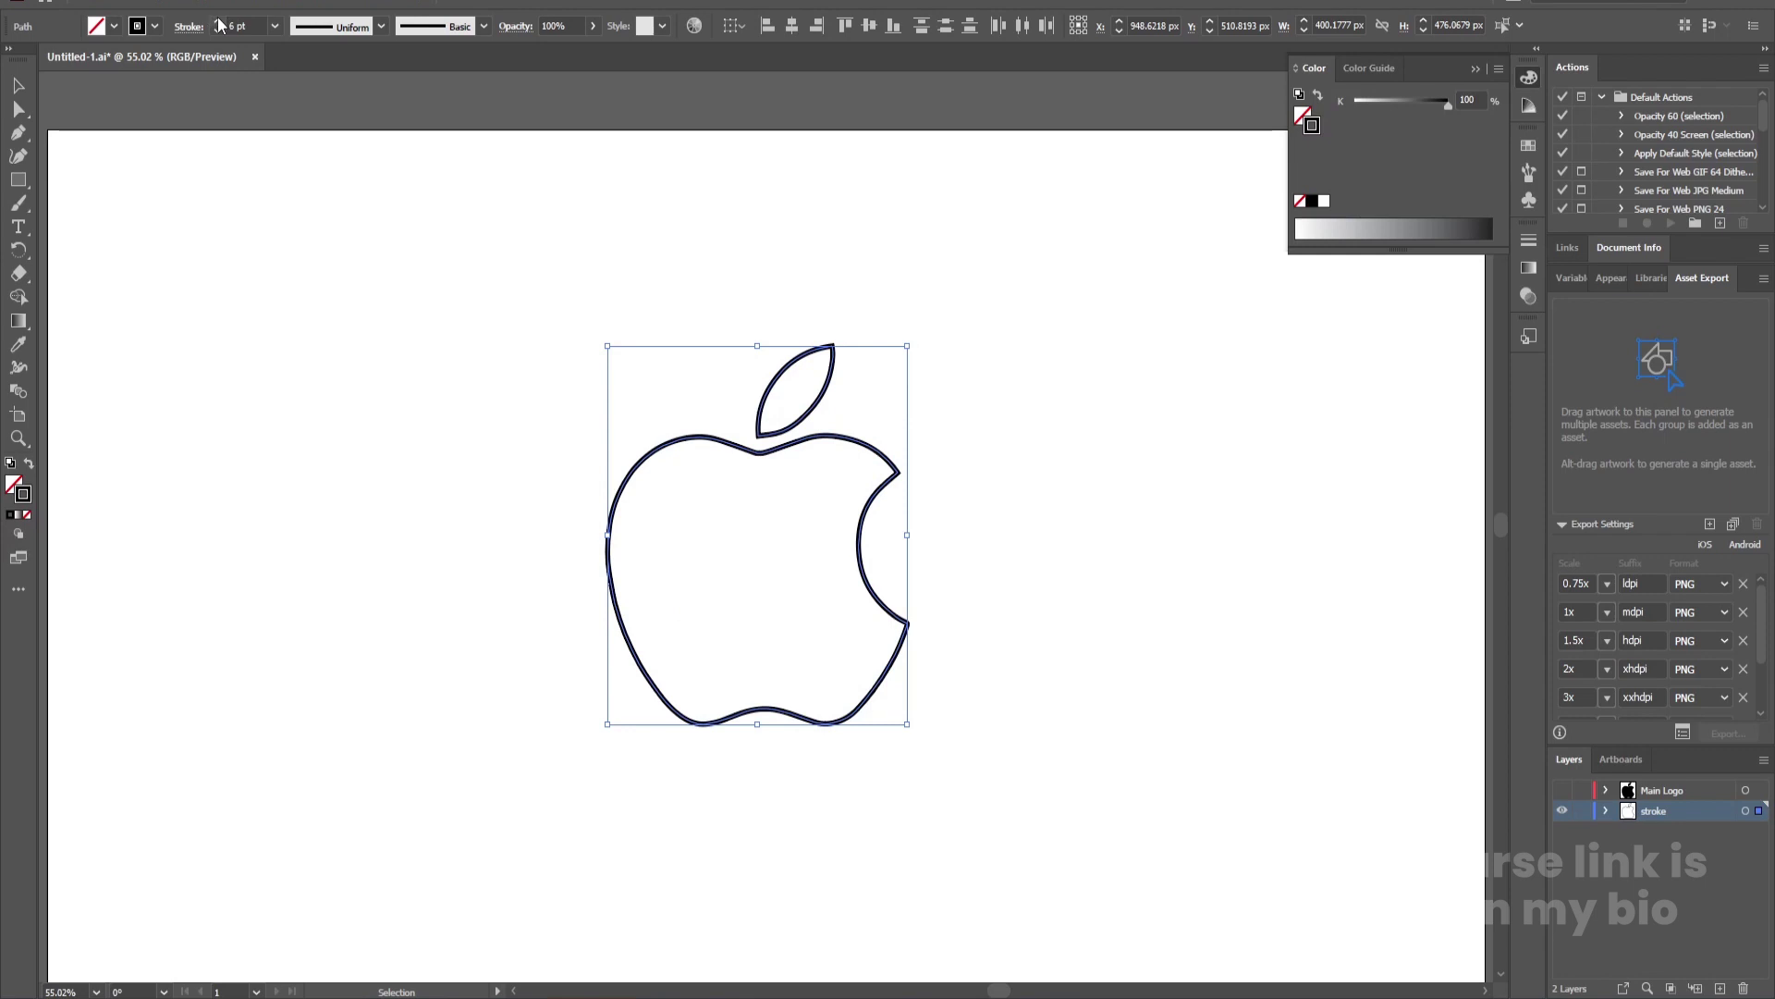
pyautogui.click(361, 296)
pyautogui.press('a')
pyautogui.scroll(-1, 361, 302)
pyautogui.press('v')
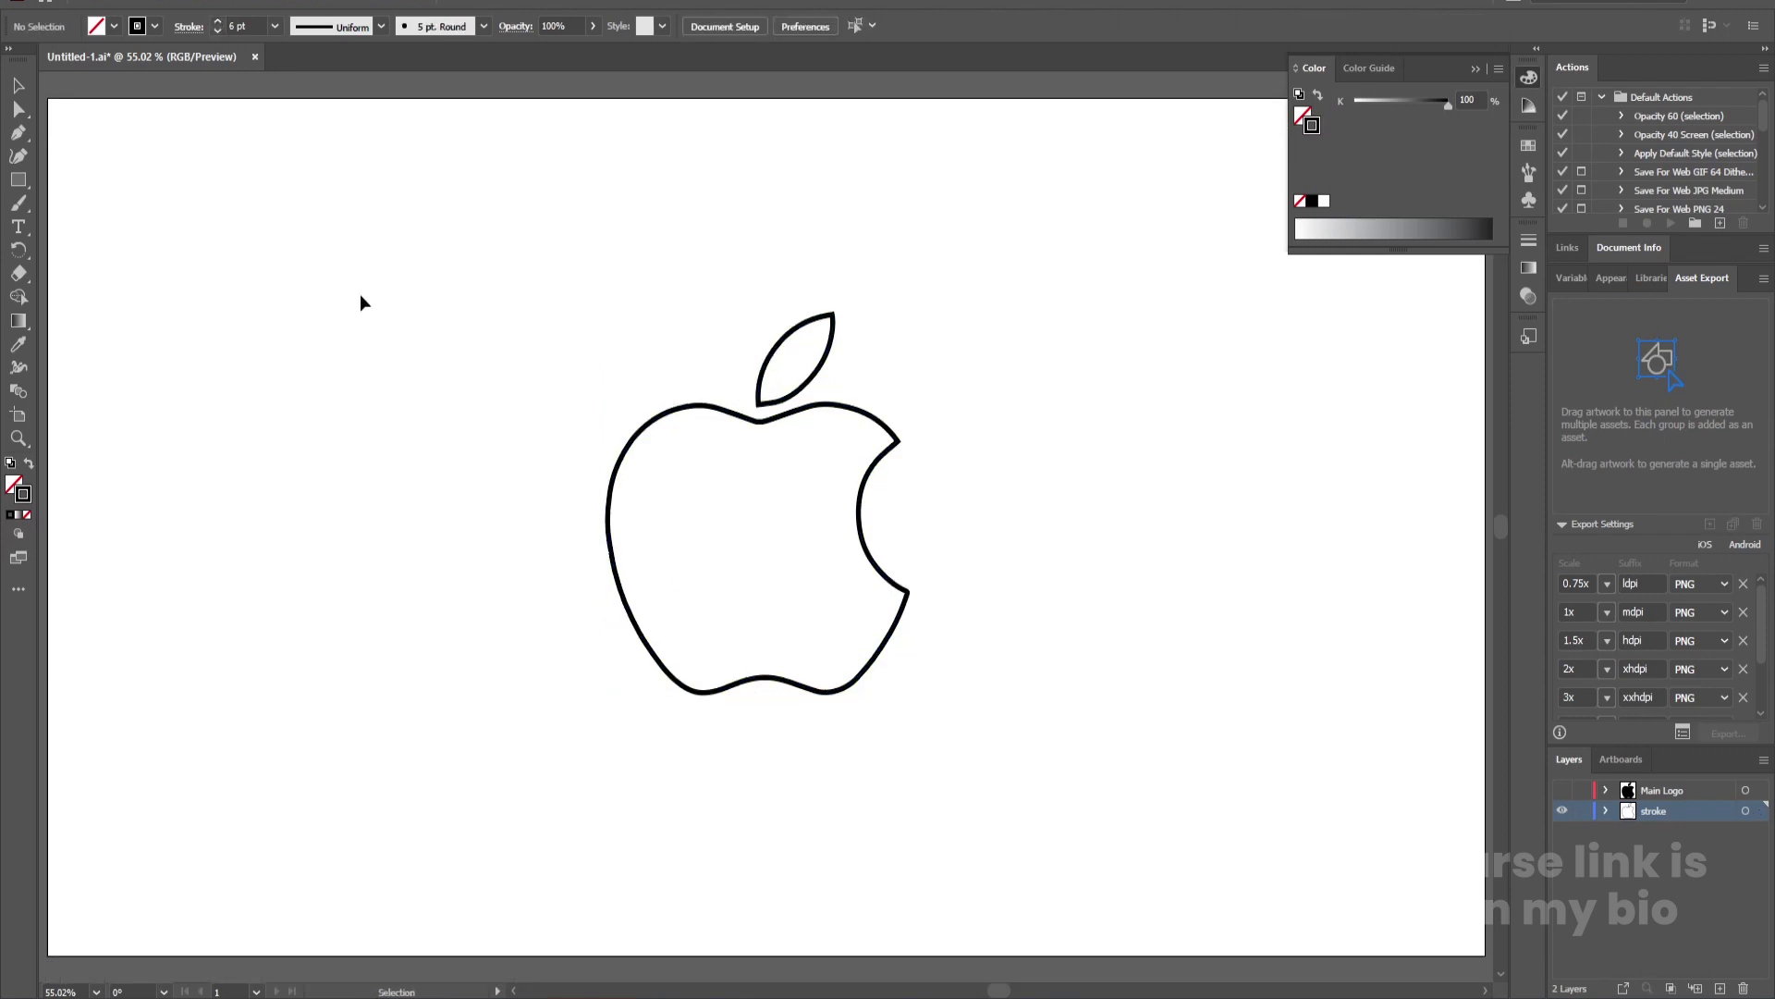
# Make the Main Logo layer visible again, comparing it with the outline version, and save the document.
pyautogui.click(1563, 791)
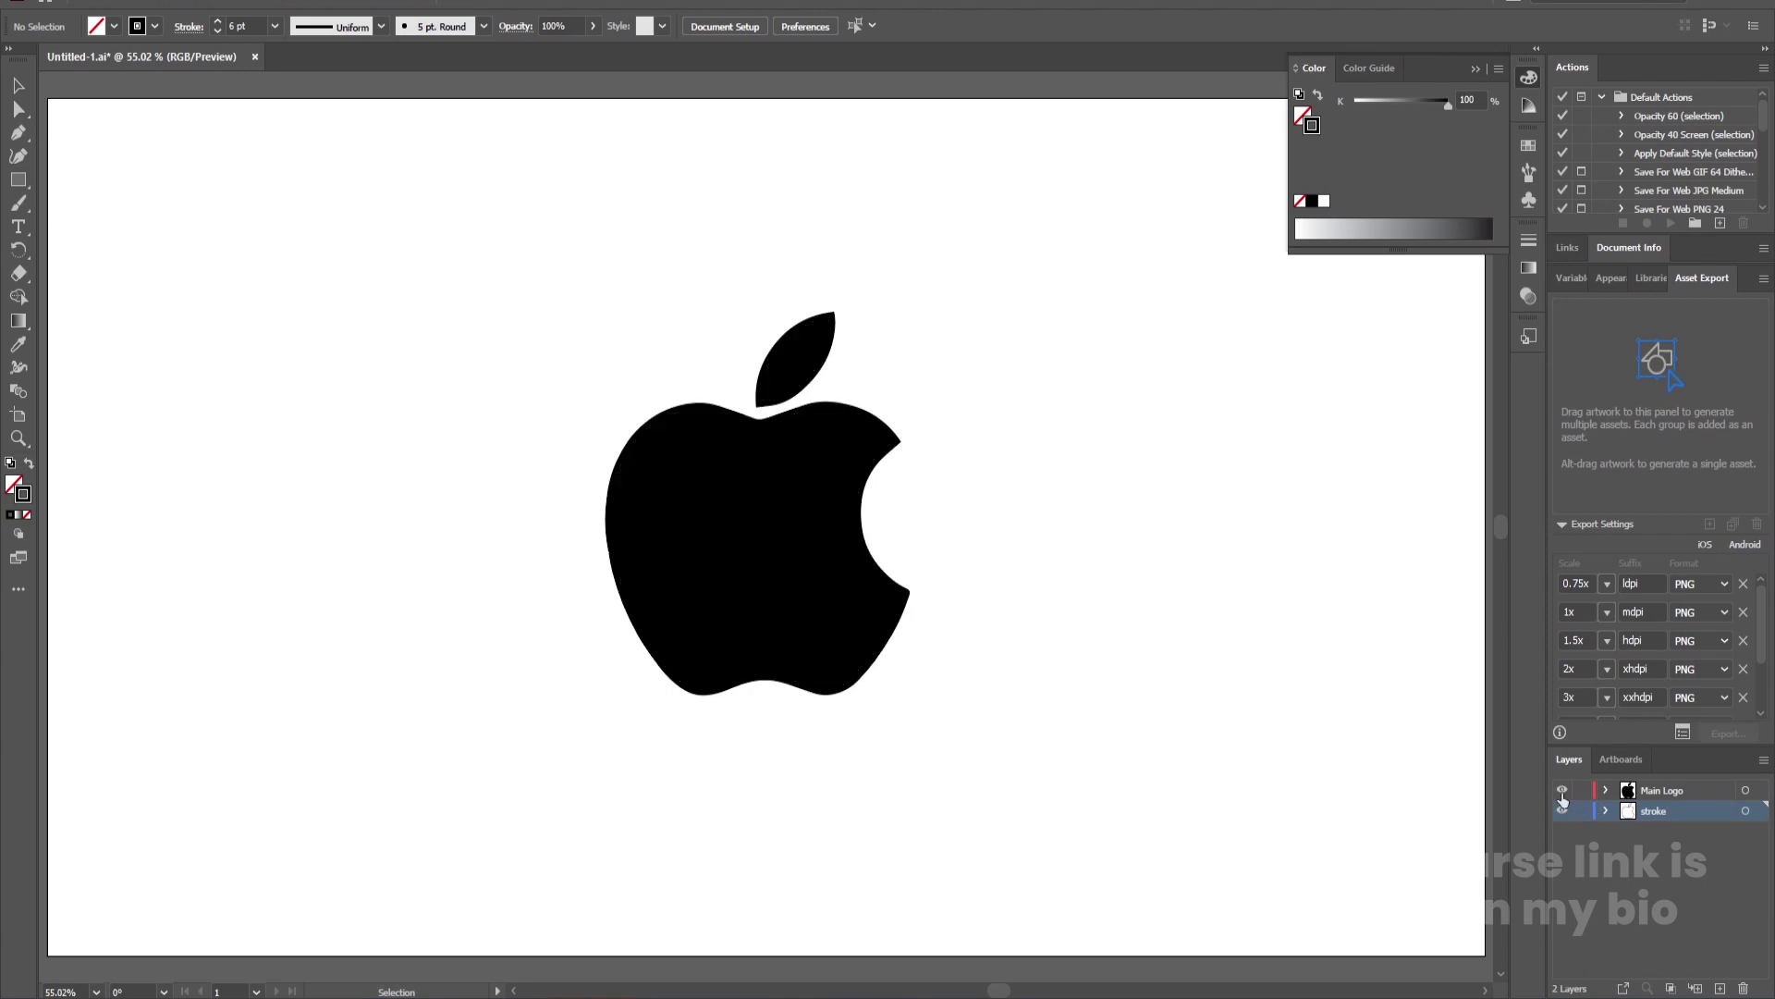
pyautogui.click(1563, 792)
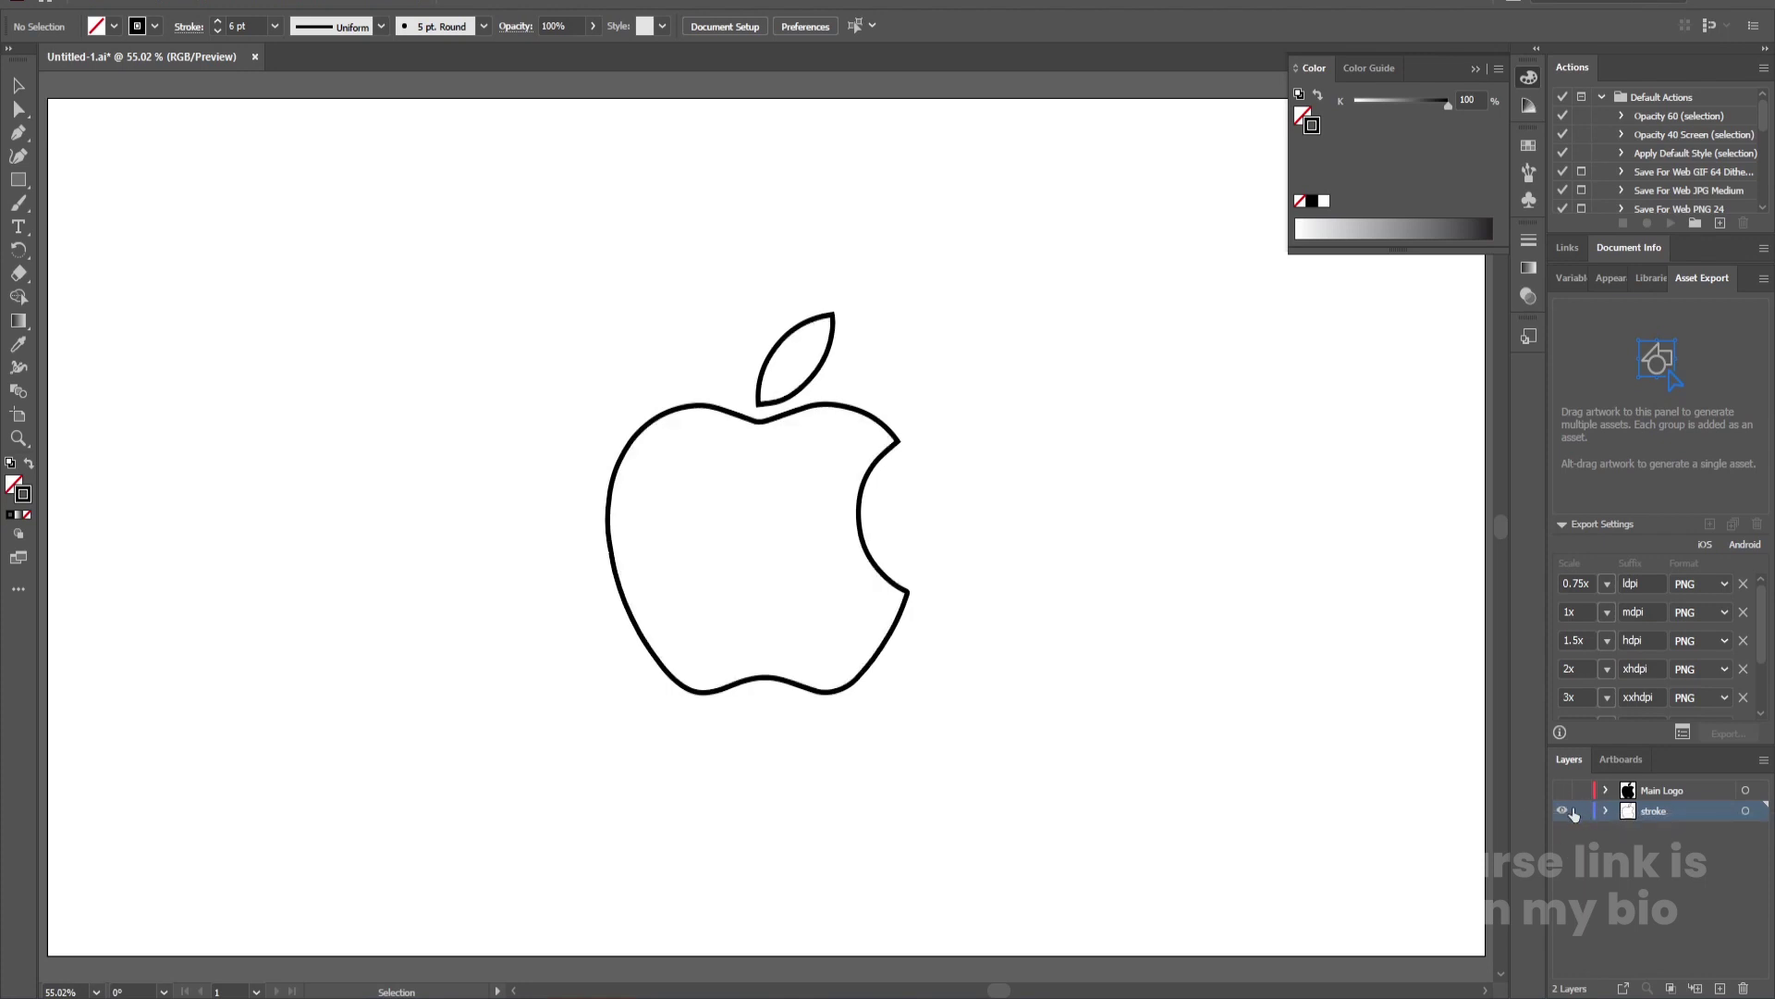
pyautogui.click(1563, 791)
pyautogui.hotkey('ctrl', 's')
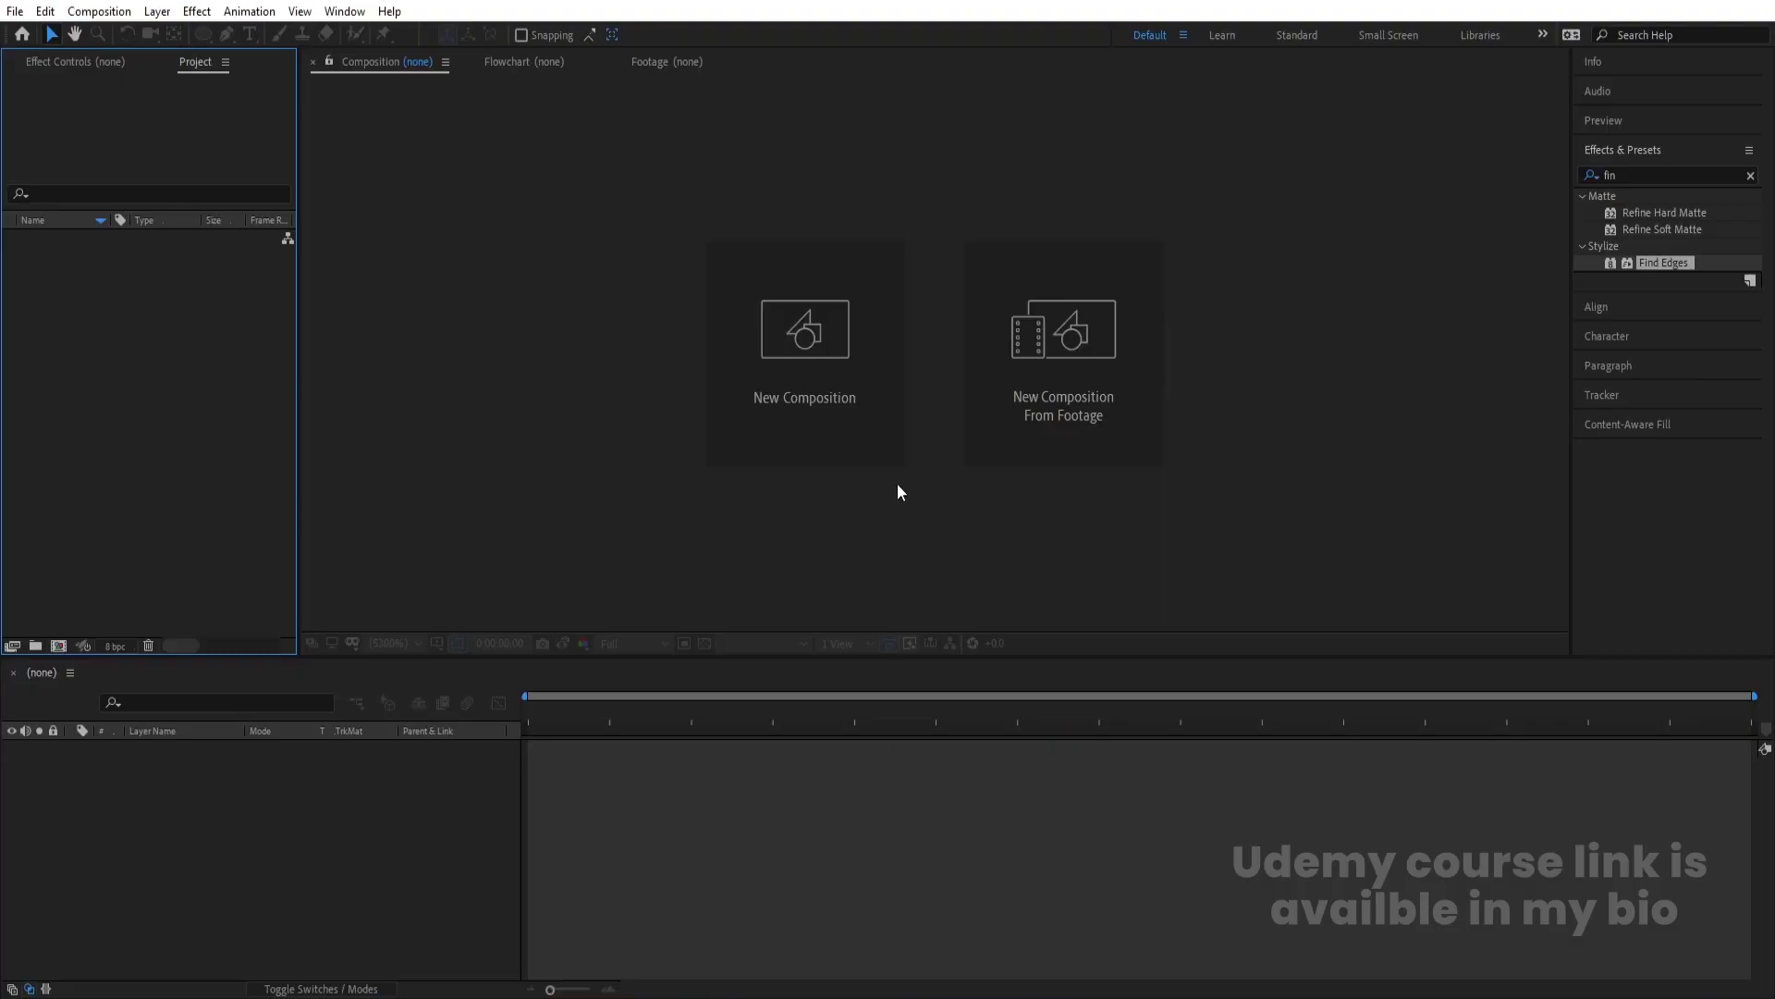
# In After Effects, clear the effects search and create a 1920 x 1080, 30 fps, 30-second composition named Main Animation with a white background.
pyautogui.click(1751, 176)
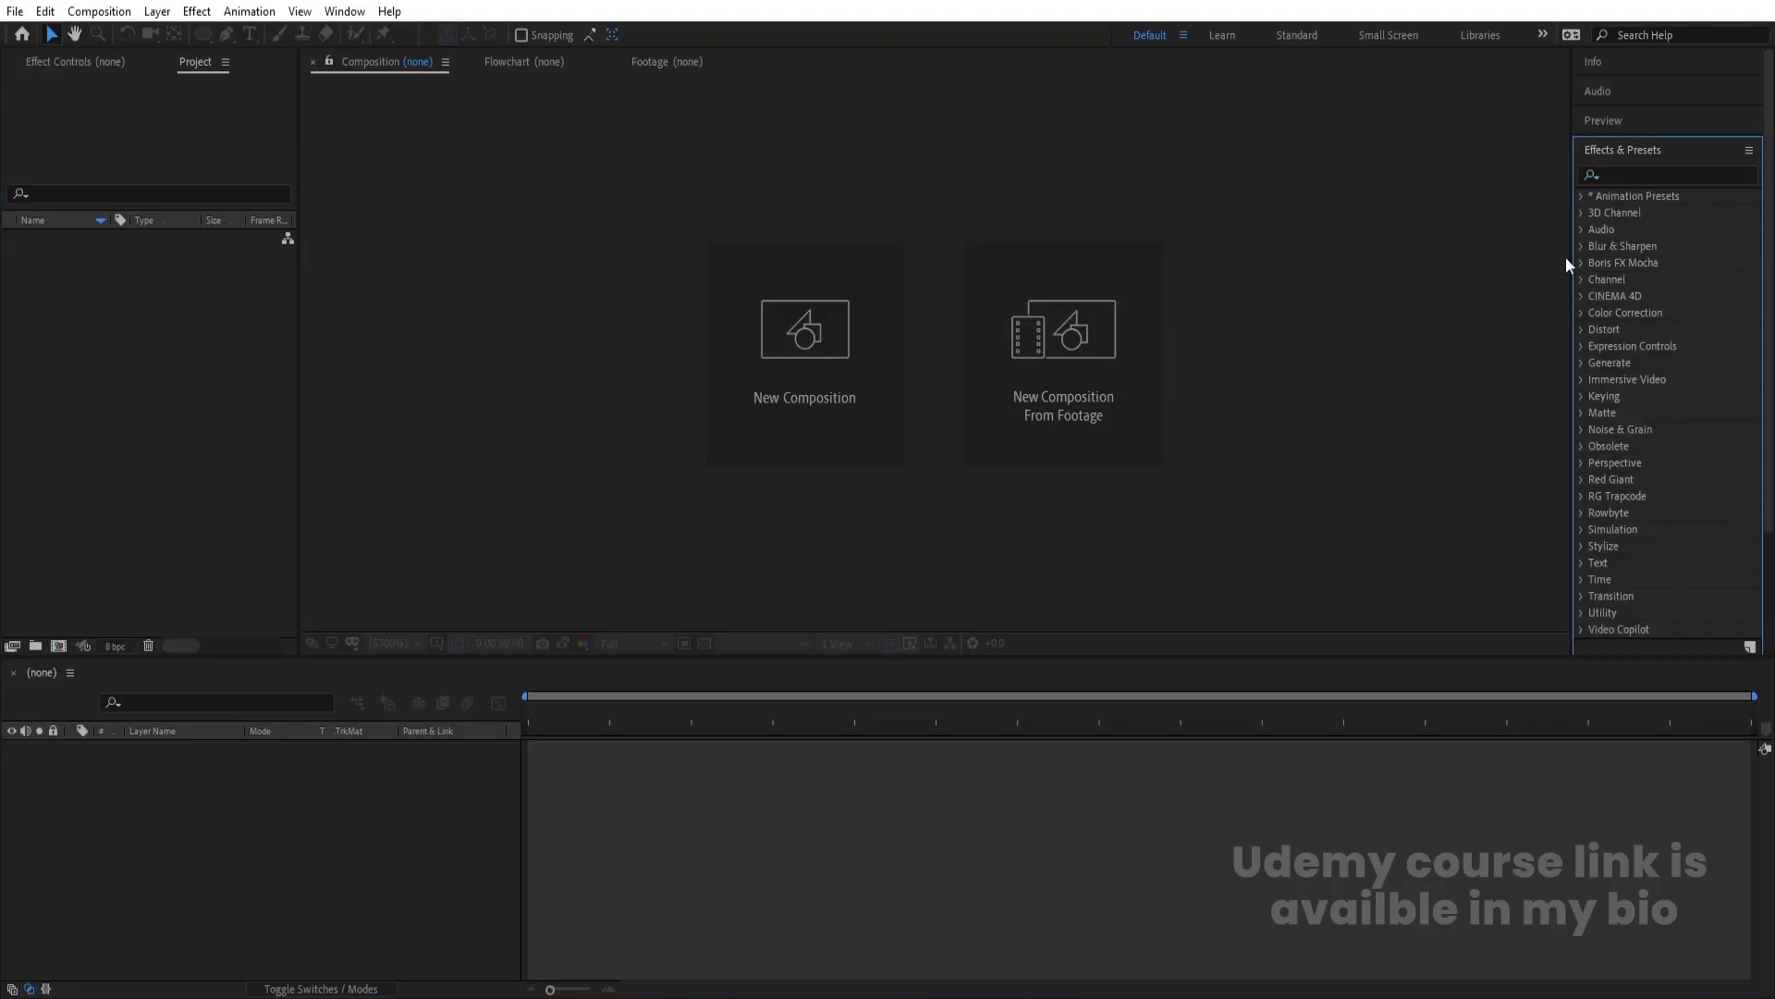
pyautogui.click(779, 363)
pyautogui.write('Main Animation')
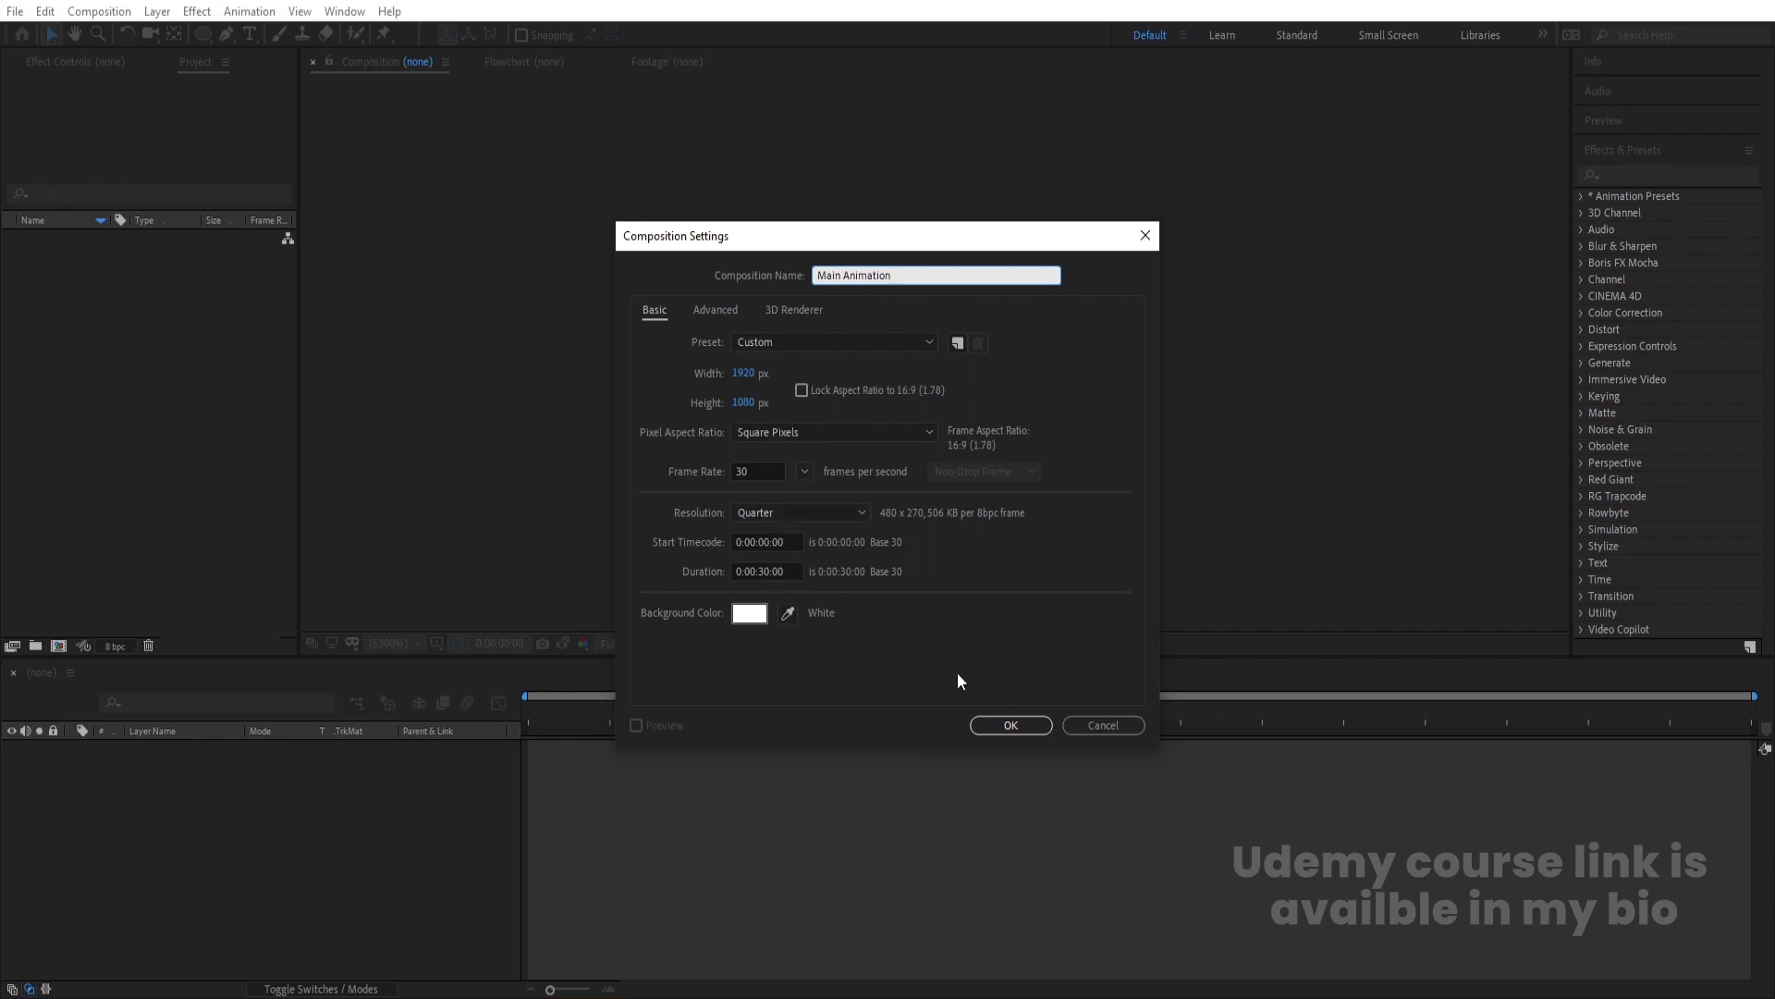
pyautogui.click(1009, 726)
# Fit the composition in the viewer and turn on the Title/Action Safe guides.
pyautogui.click(381, 642)
pyautogui.click(401, 305)
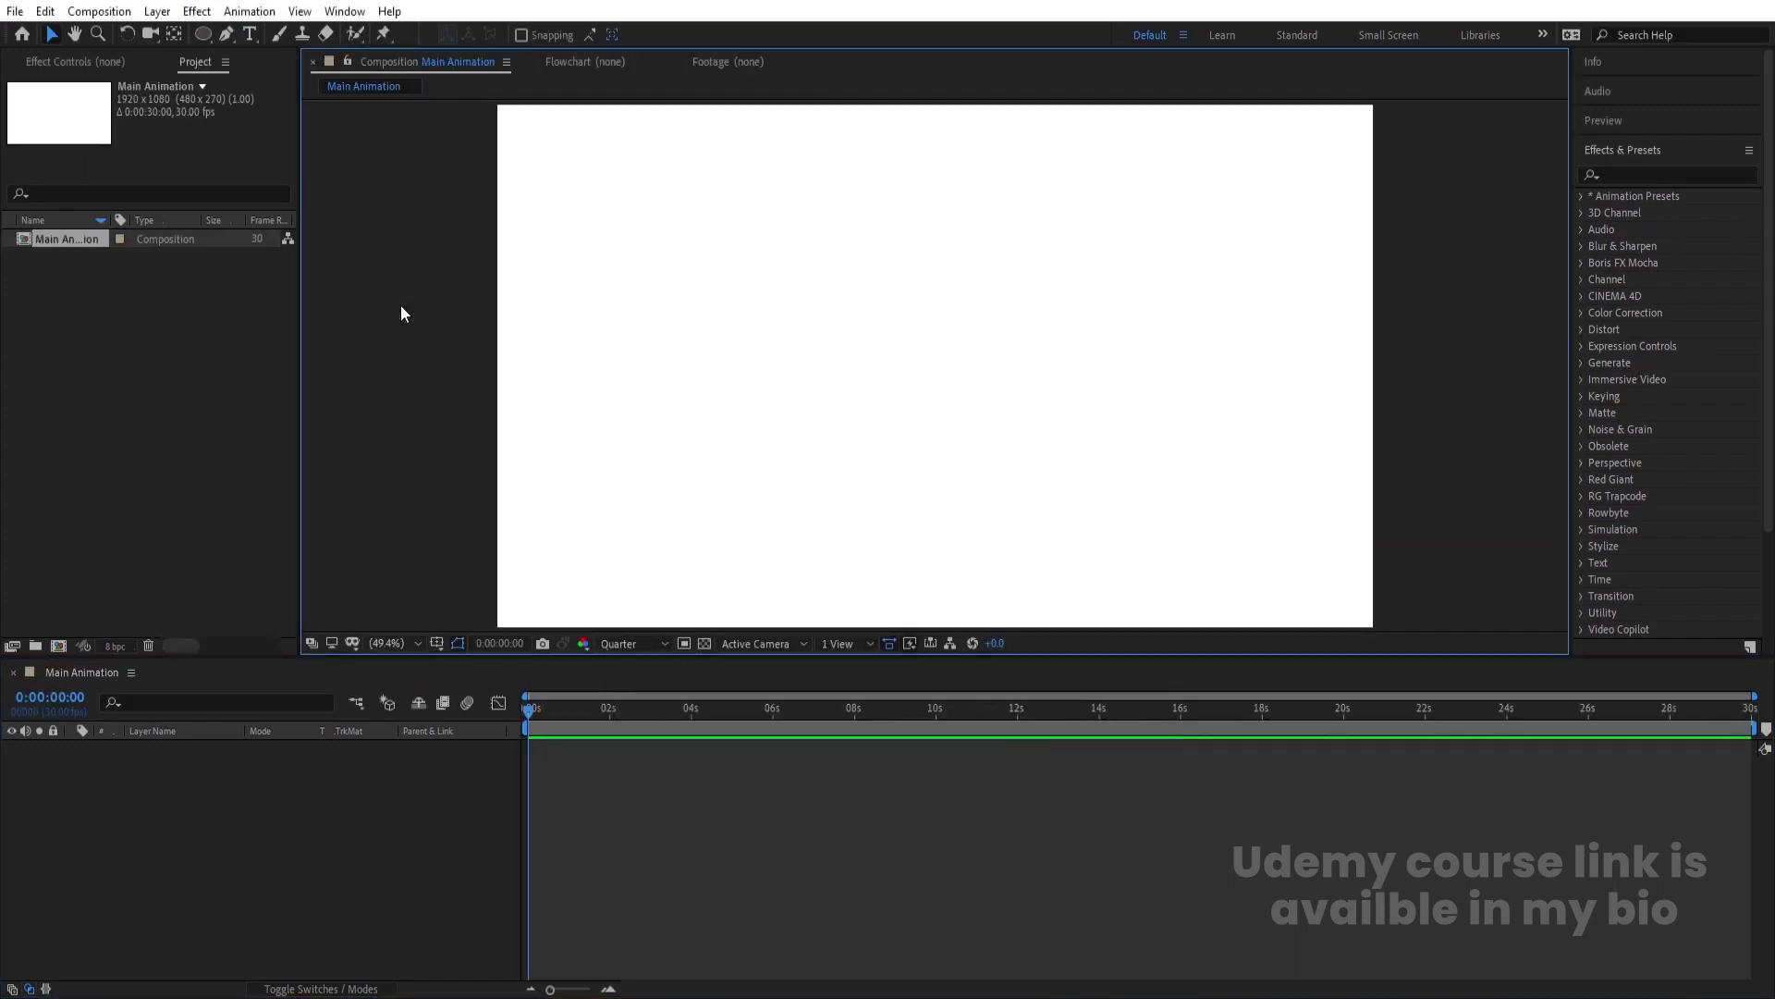
pyautogui.click(439, 641)
pyautogui.click(516, 661)
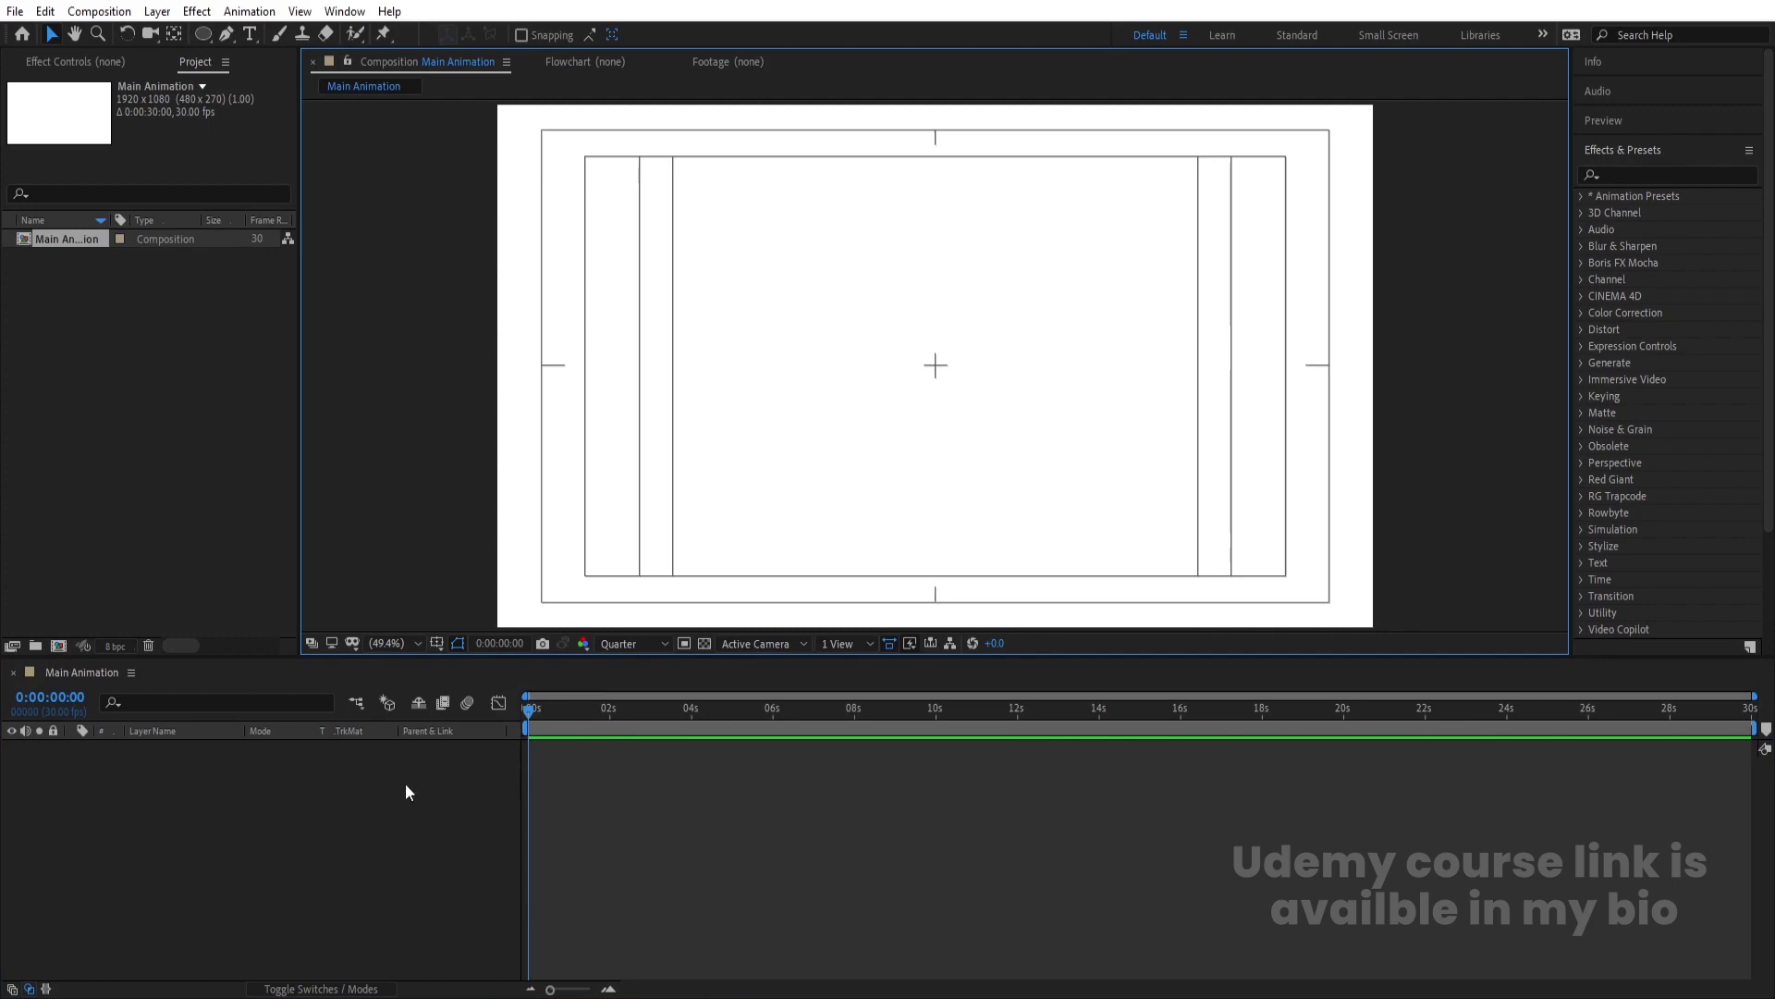
# Import Untitled-1.ai as Composition - Retain Layer Sizes and add the resulting composition to the Main Animation timeline.
pyautogui.hotkey('ctrl', 'i')
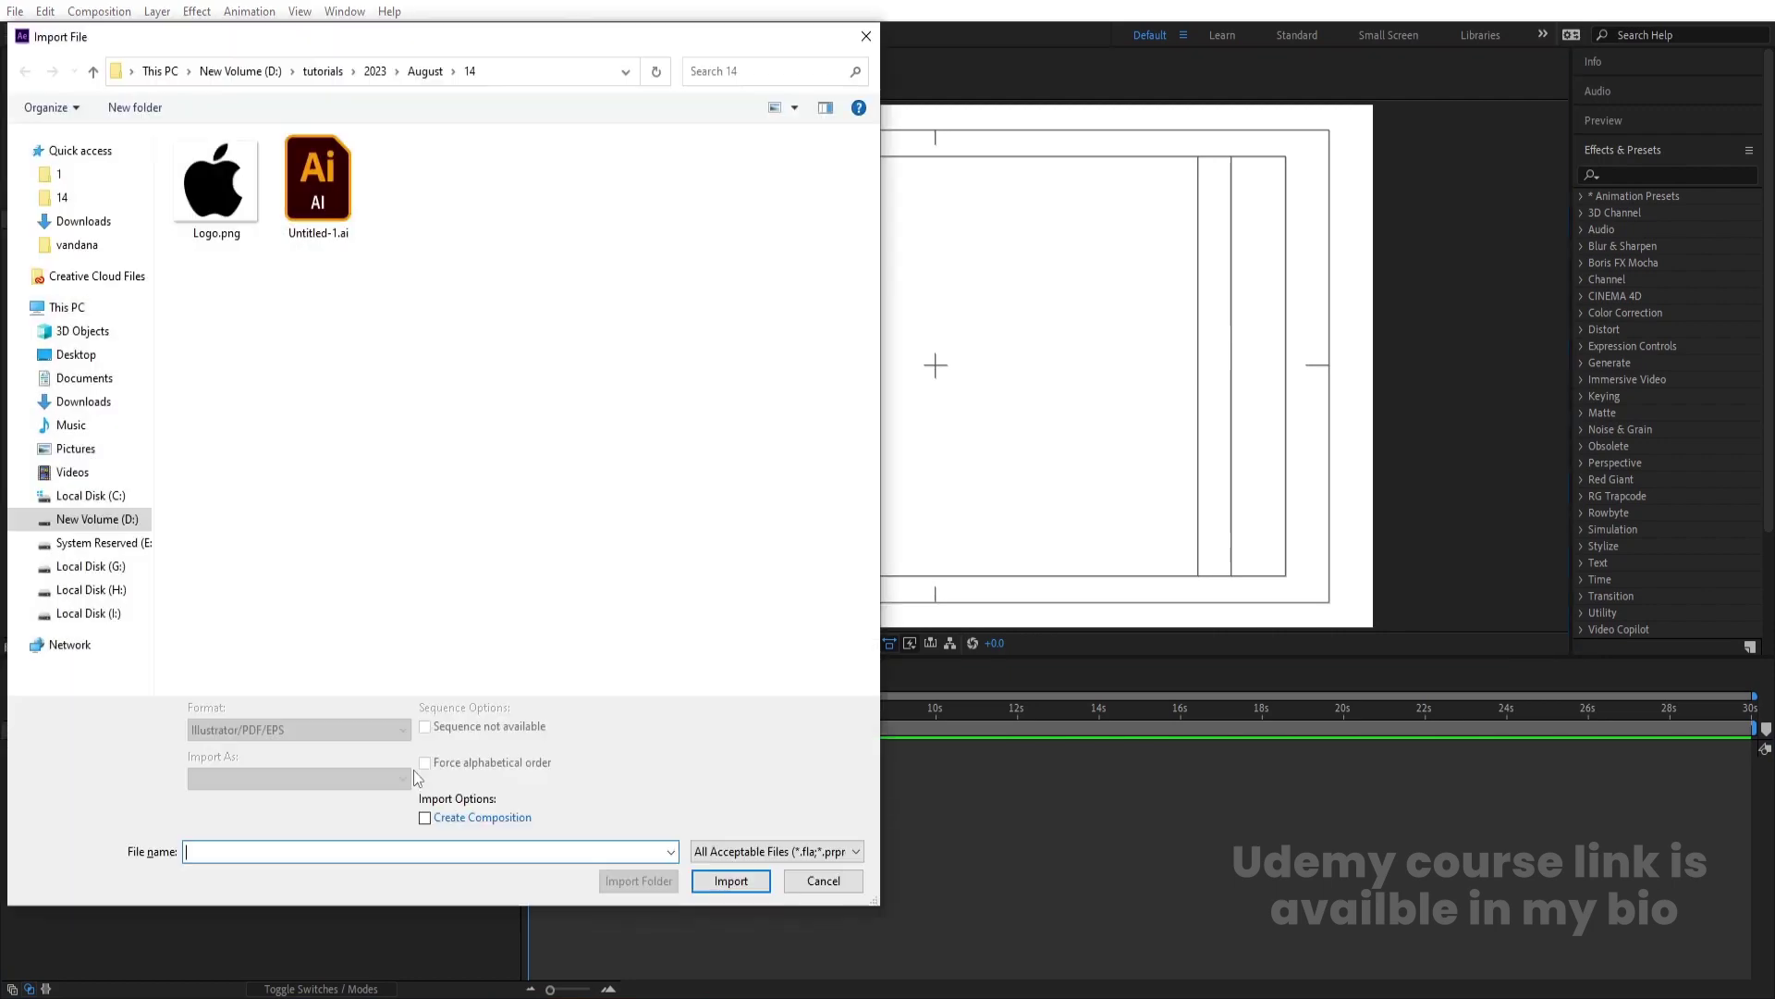
pyautogui.click(339, 222)
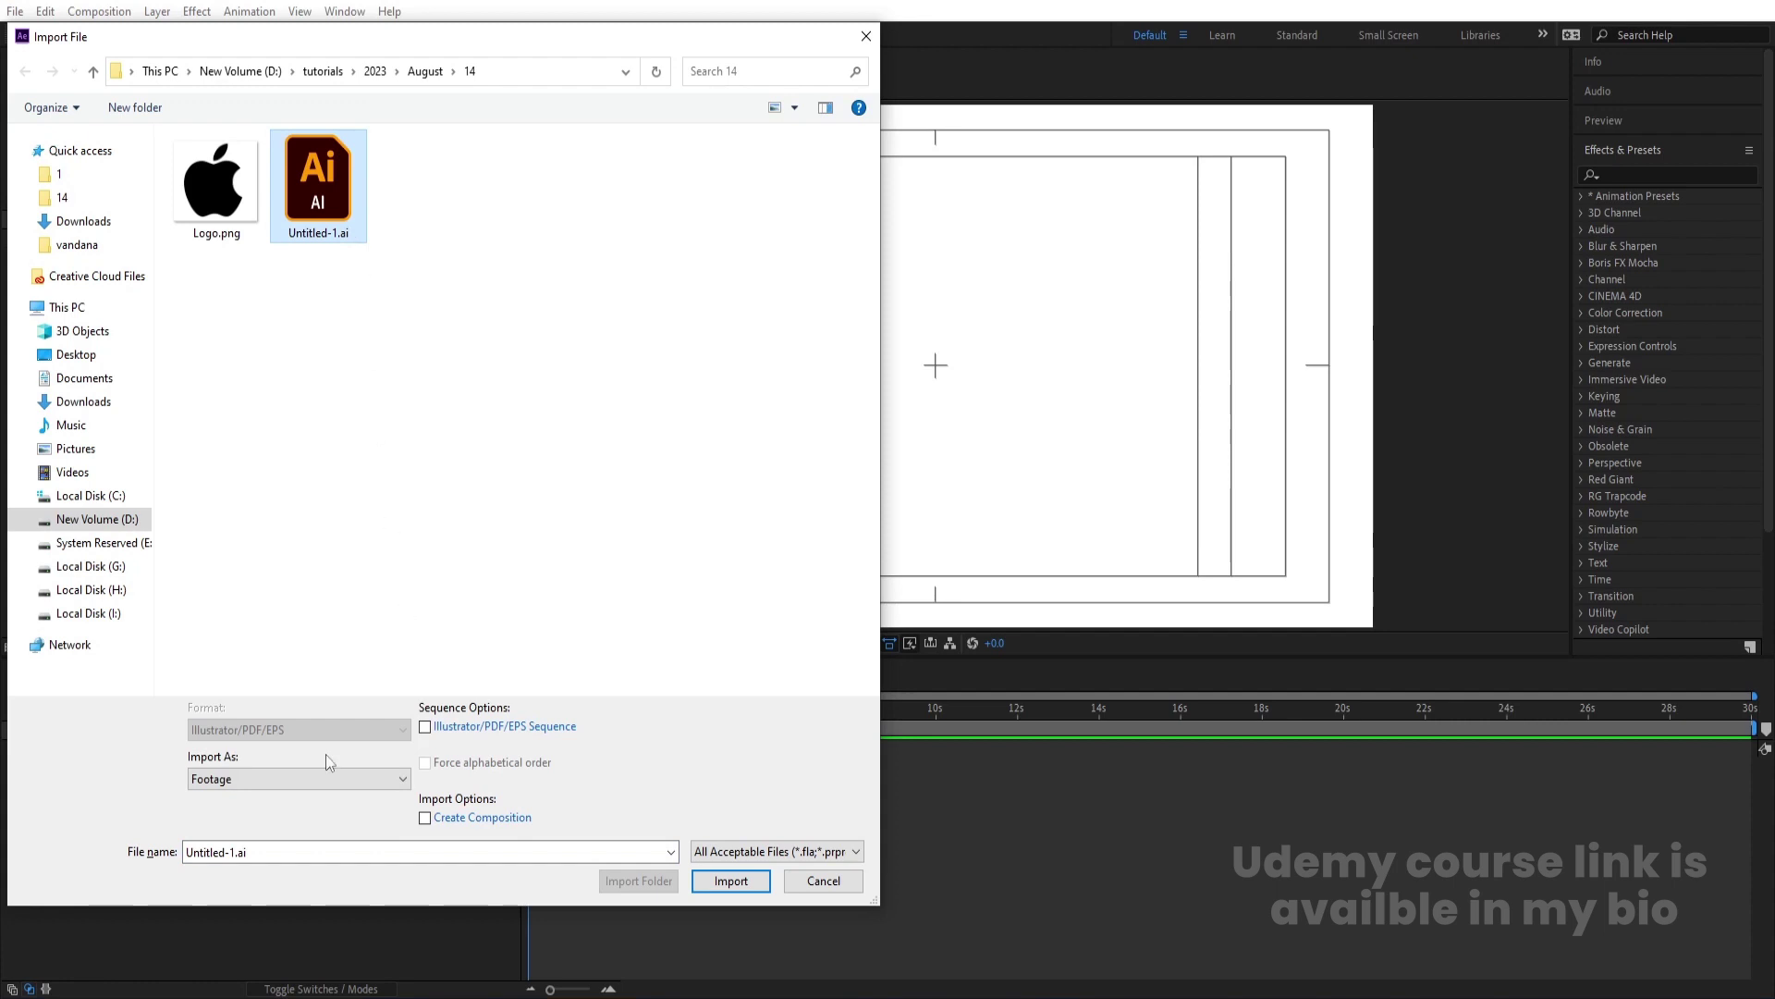
pyautogui.click(236, 774)
pyautogui.click(264, 802)
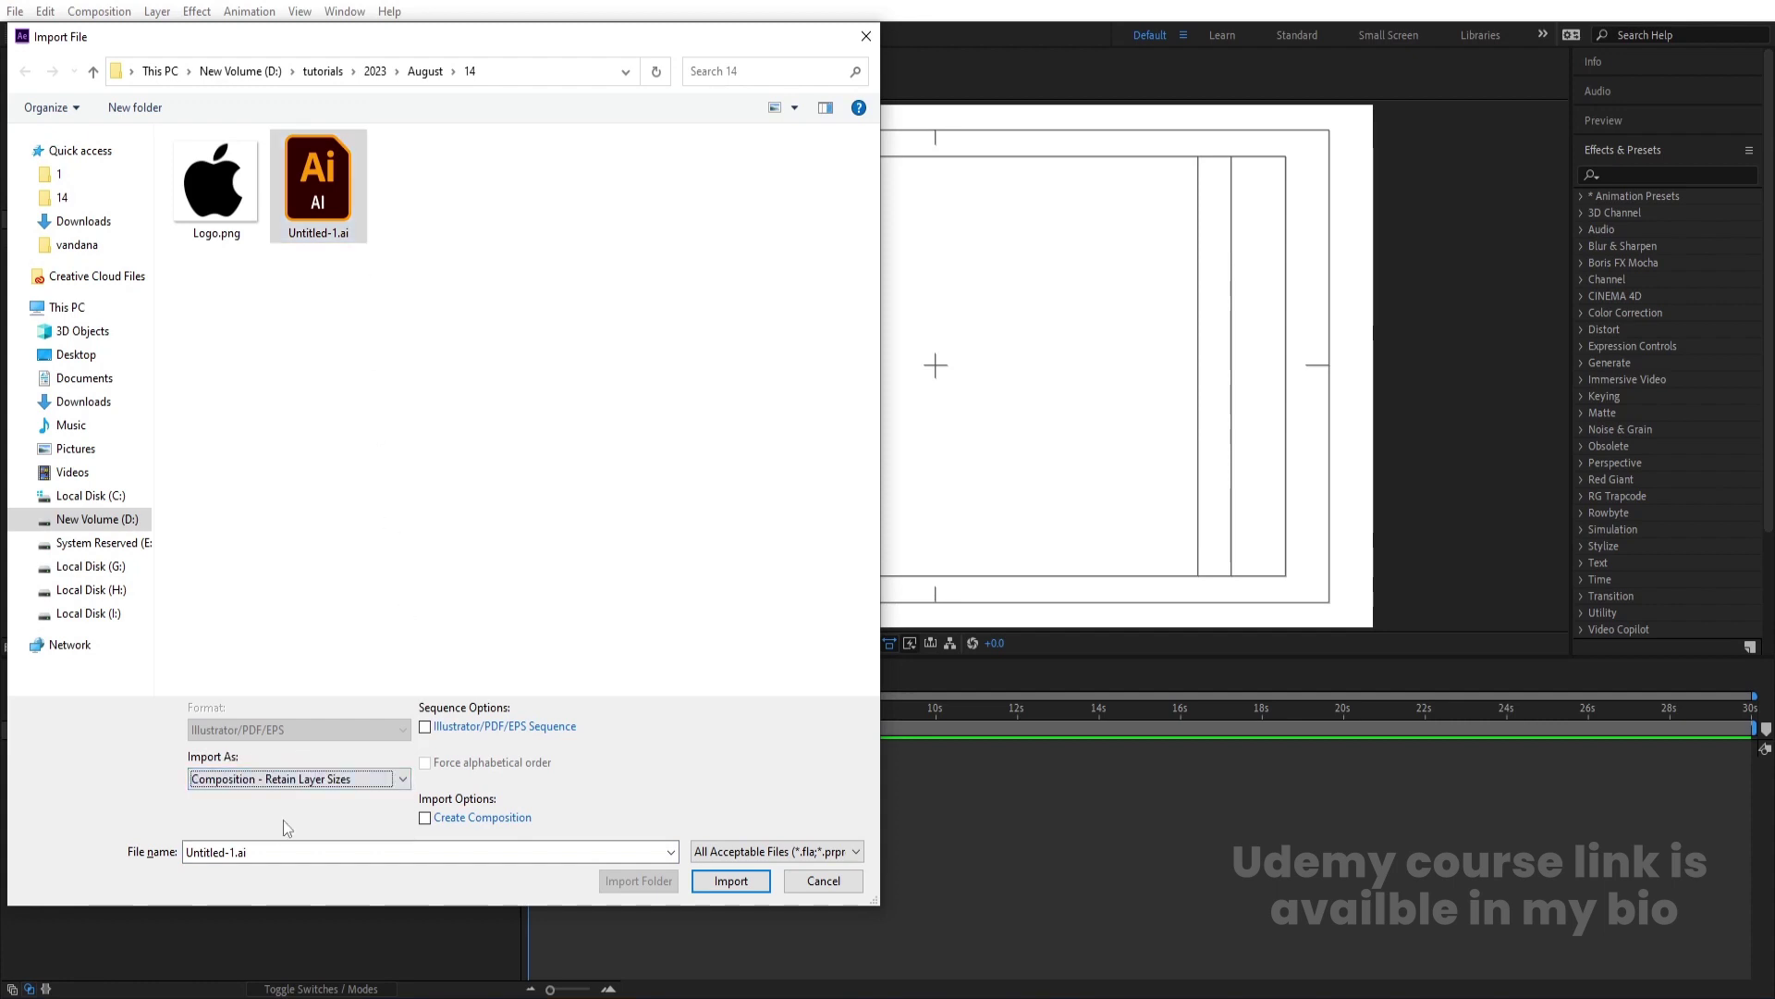
pyautogui.click(730, 881)
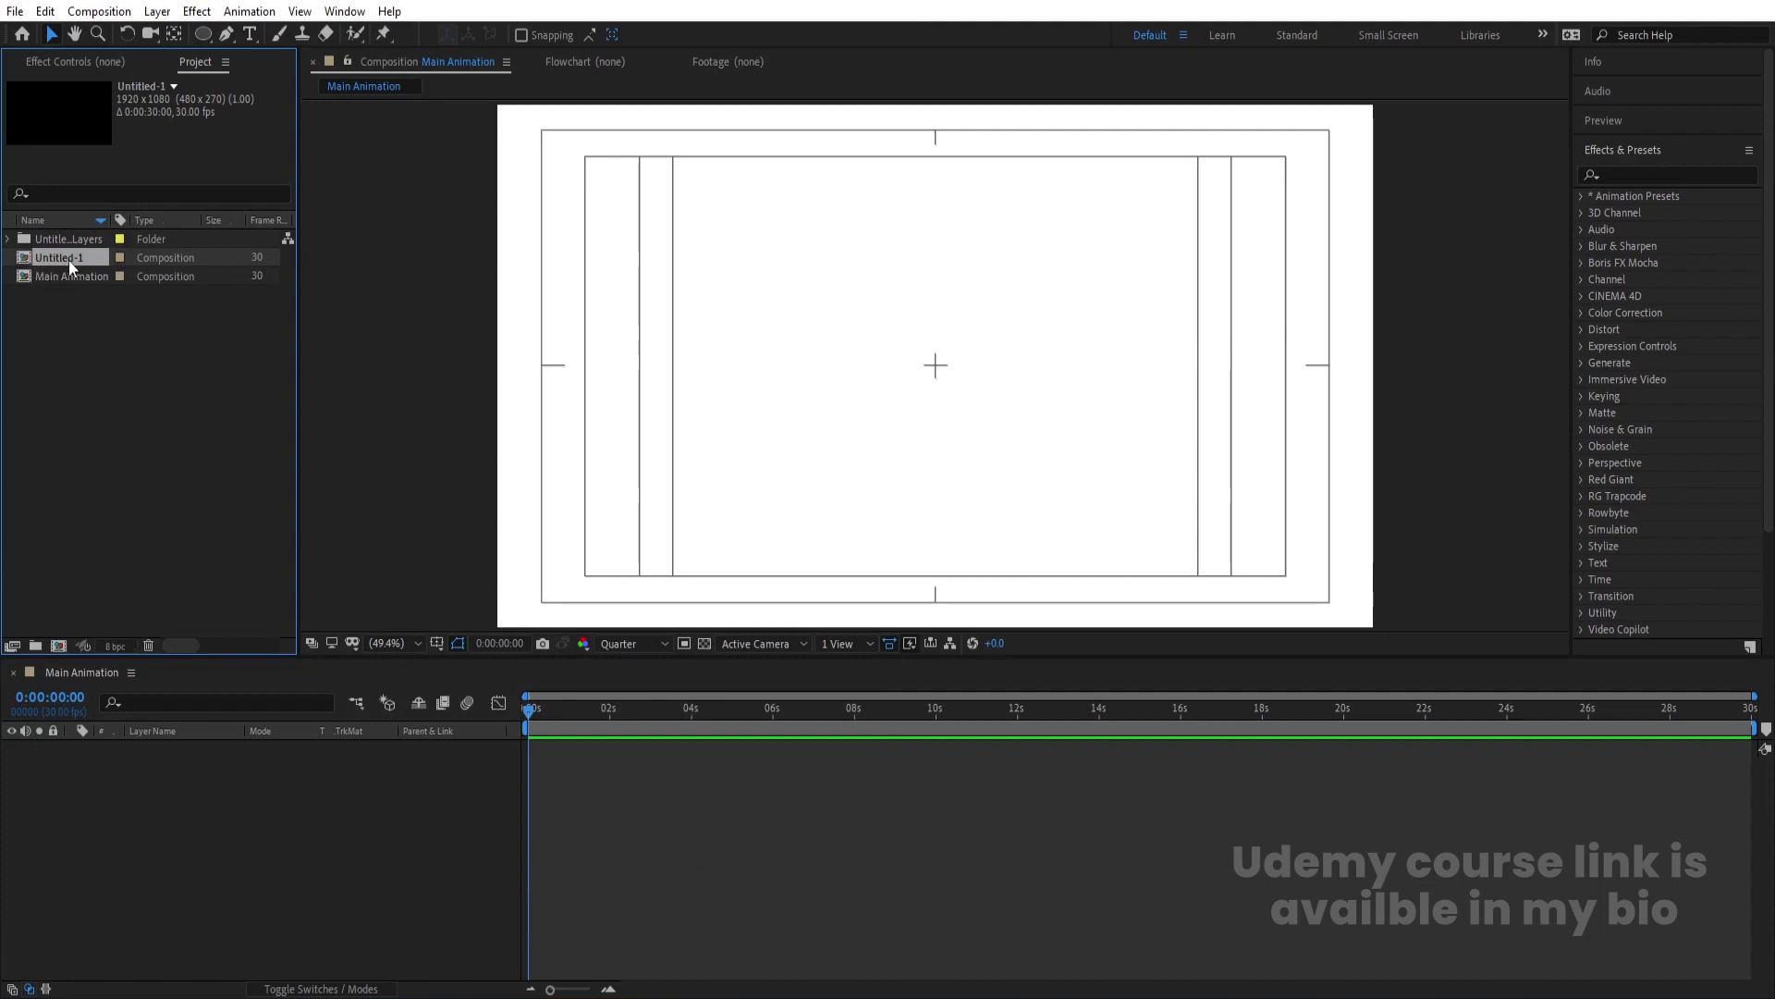
pyautogui.moveTo(207, 787); pyautogui.dragTo(213, 800)
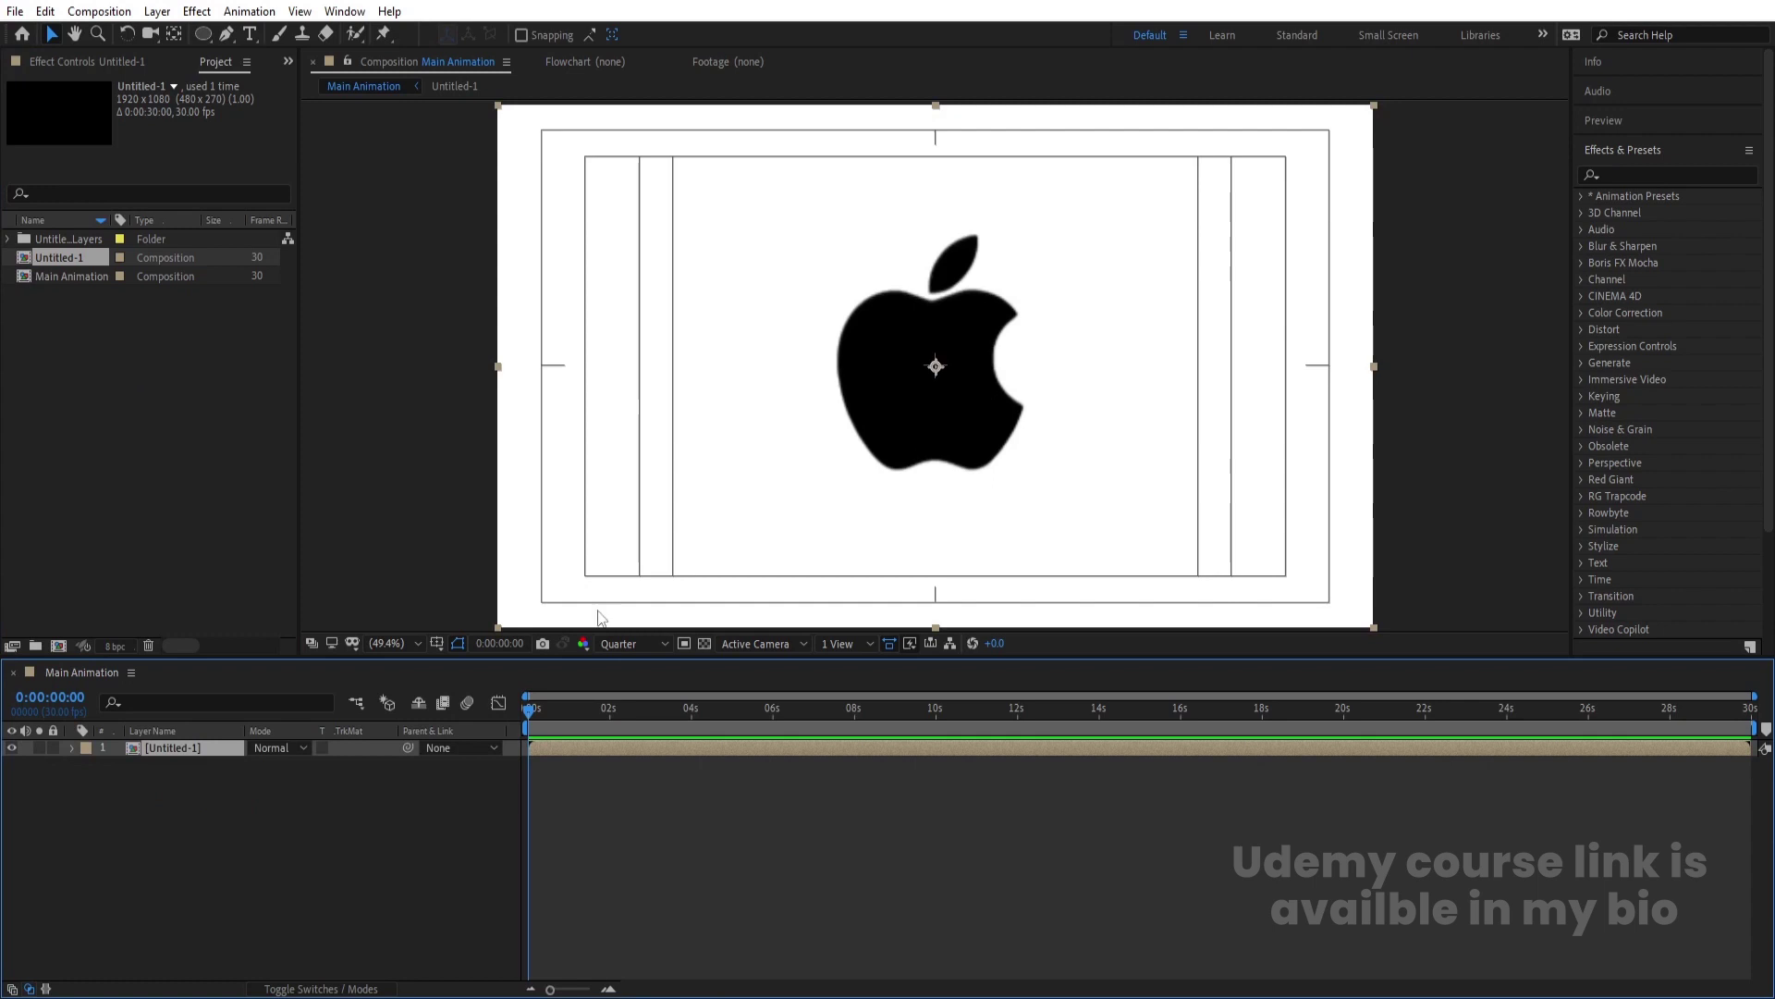
# Open the nested Untitled-1 composition and rename it Logo Animation.
pyautogui.doubleClick(176, 747)
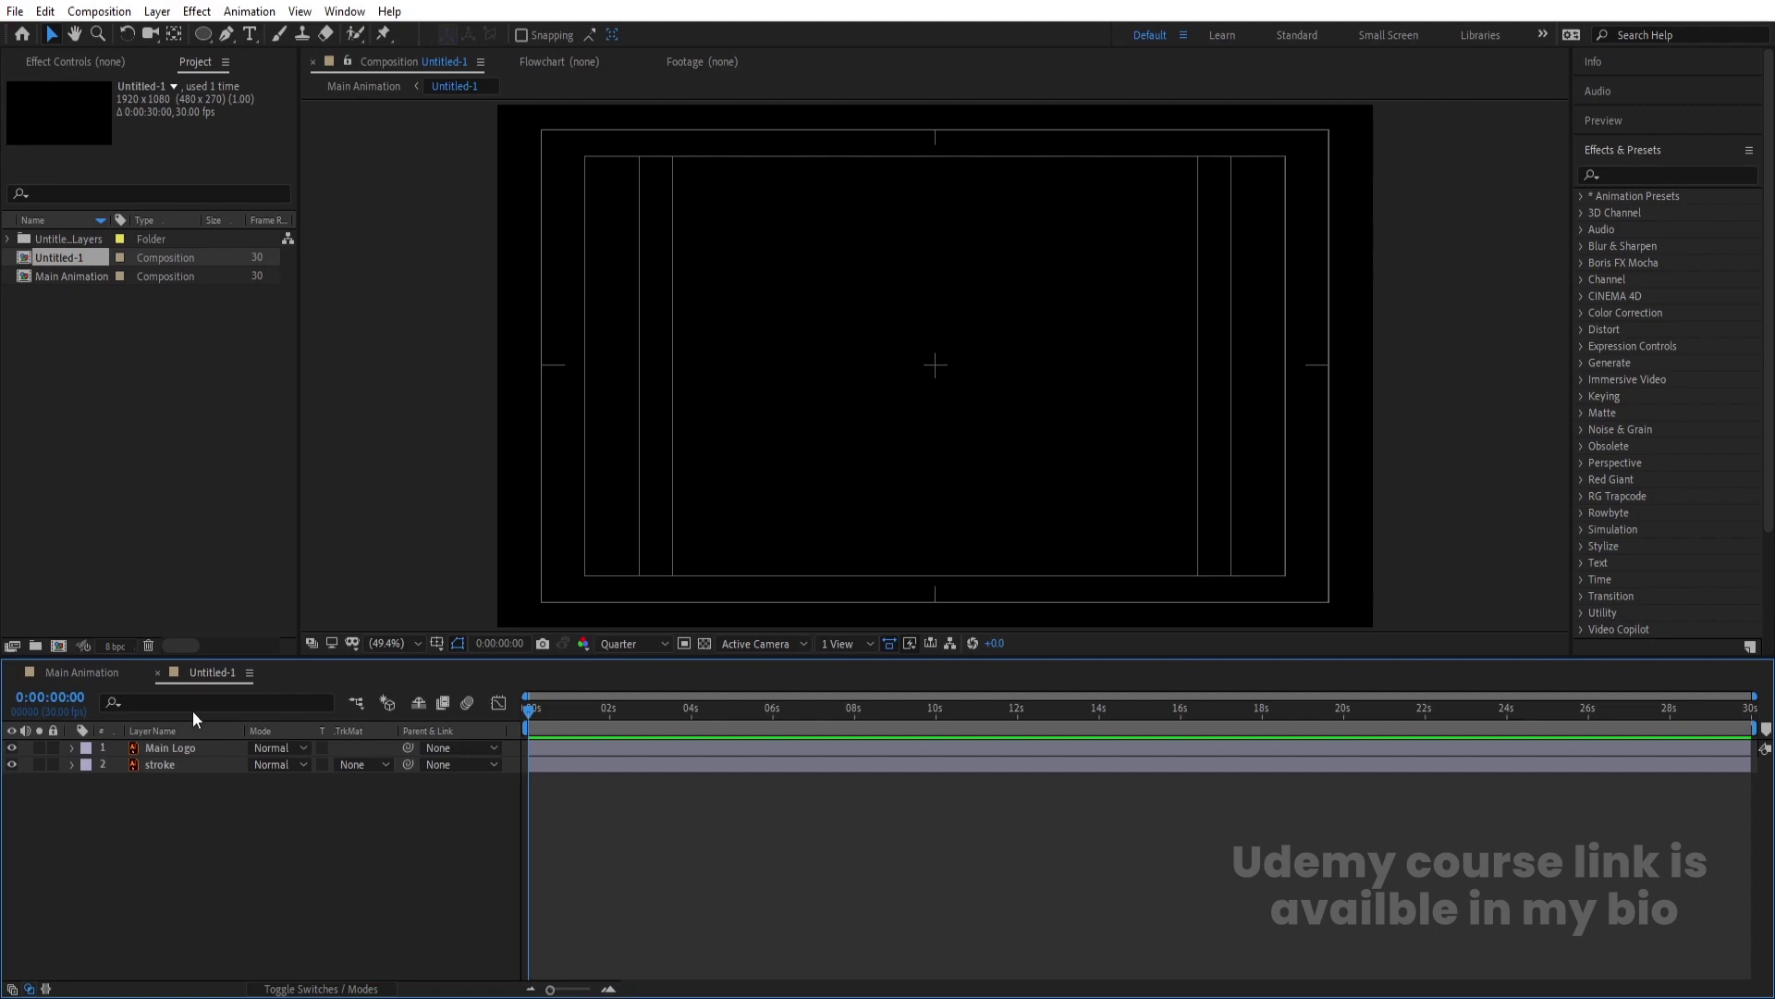
pyautogui.hotkey('ctrl', 'k')
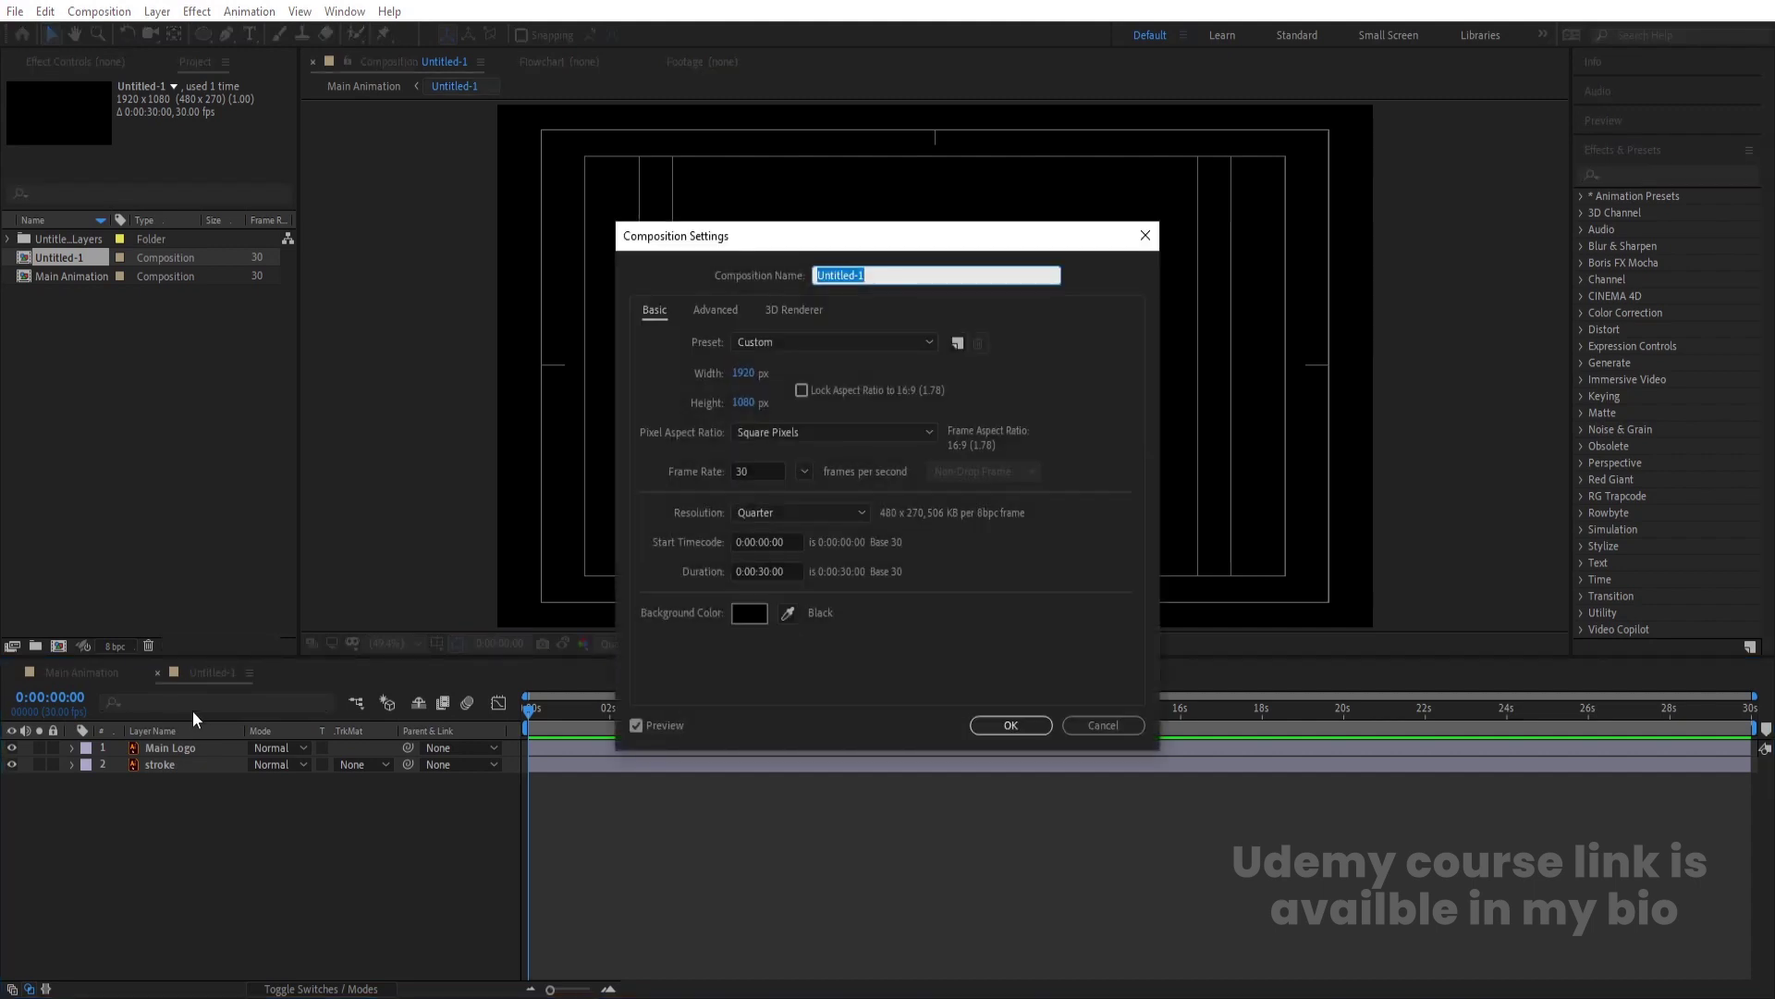
pyautogui.write('Logo An')
pyautogui.press('Return')
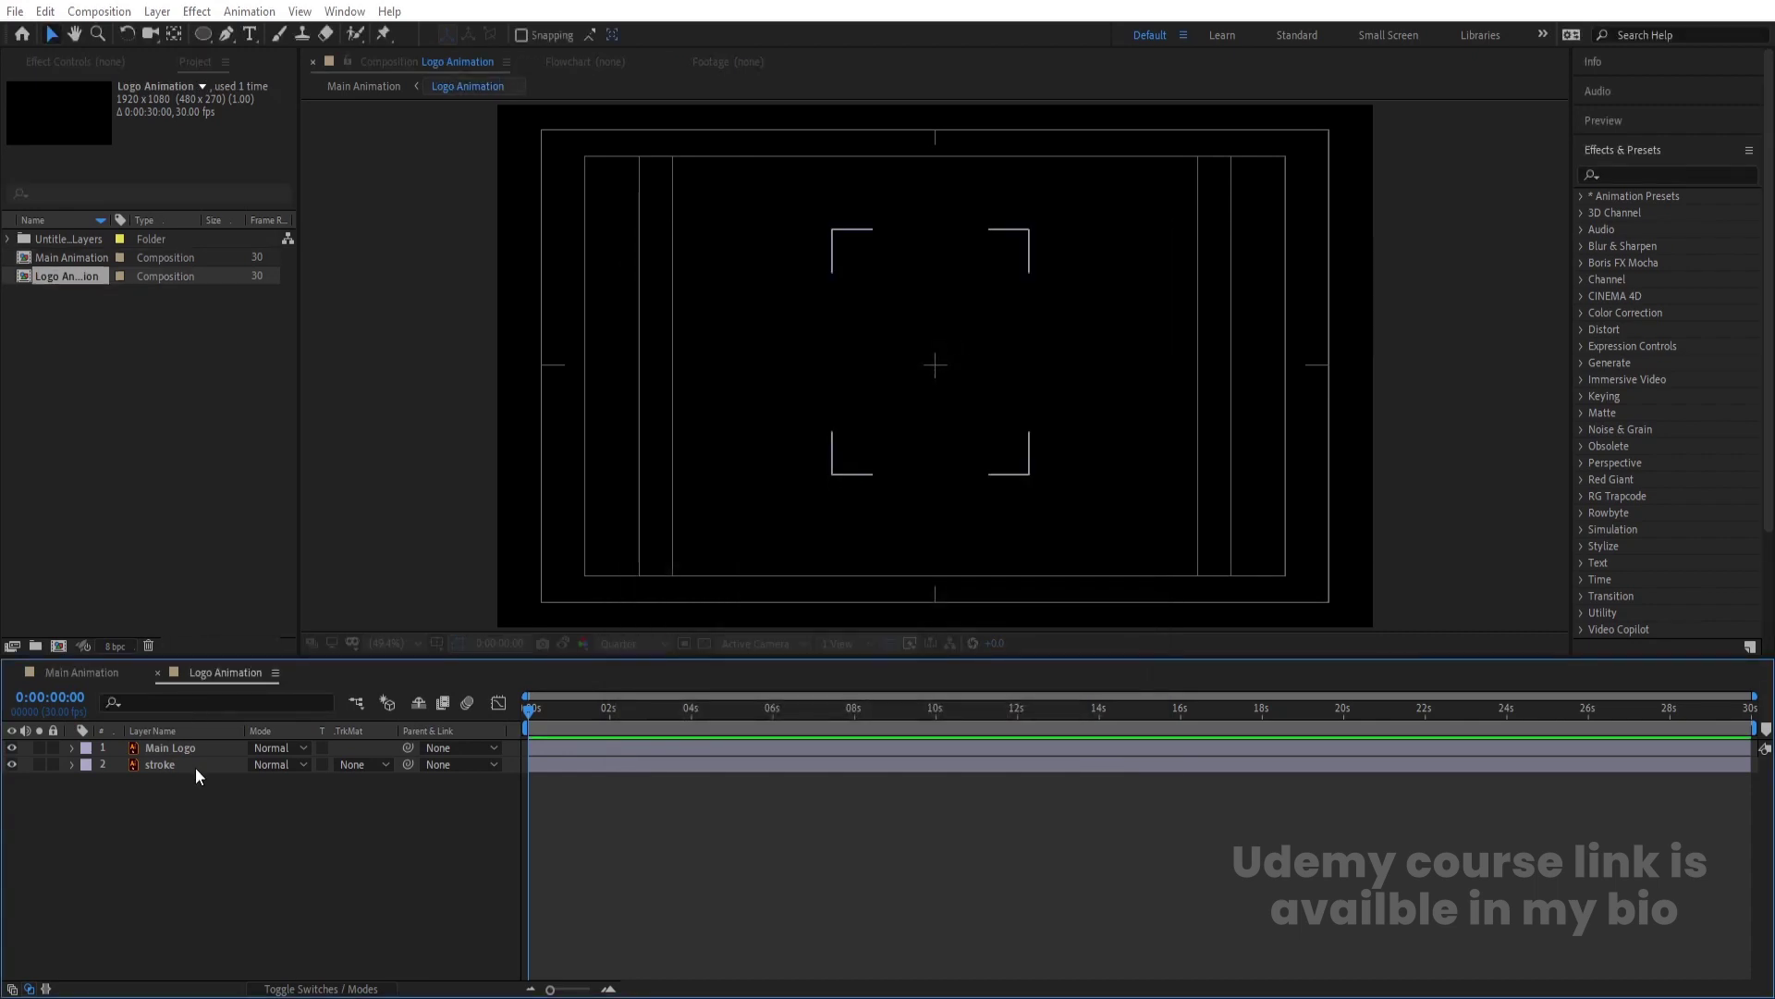
# Set the Logo Animation composition's background color to white.
pyautogui.hotkey('ctrl', 'k')
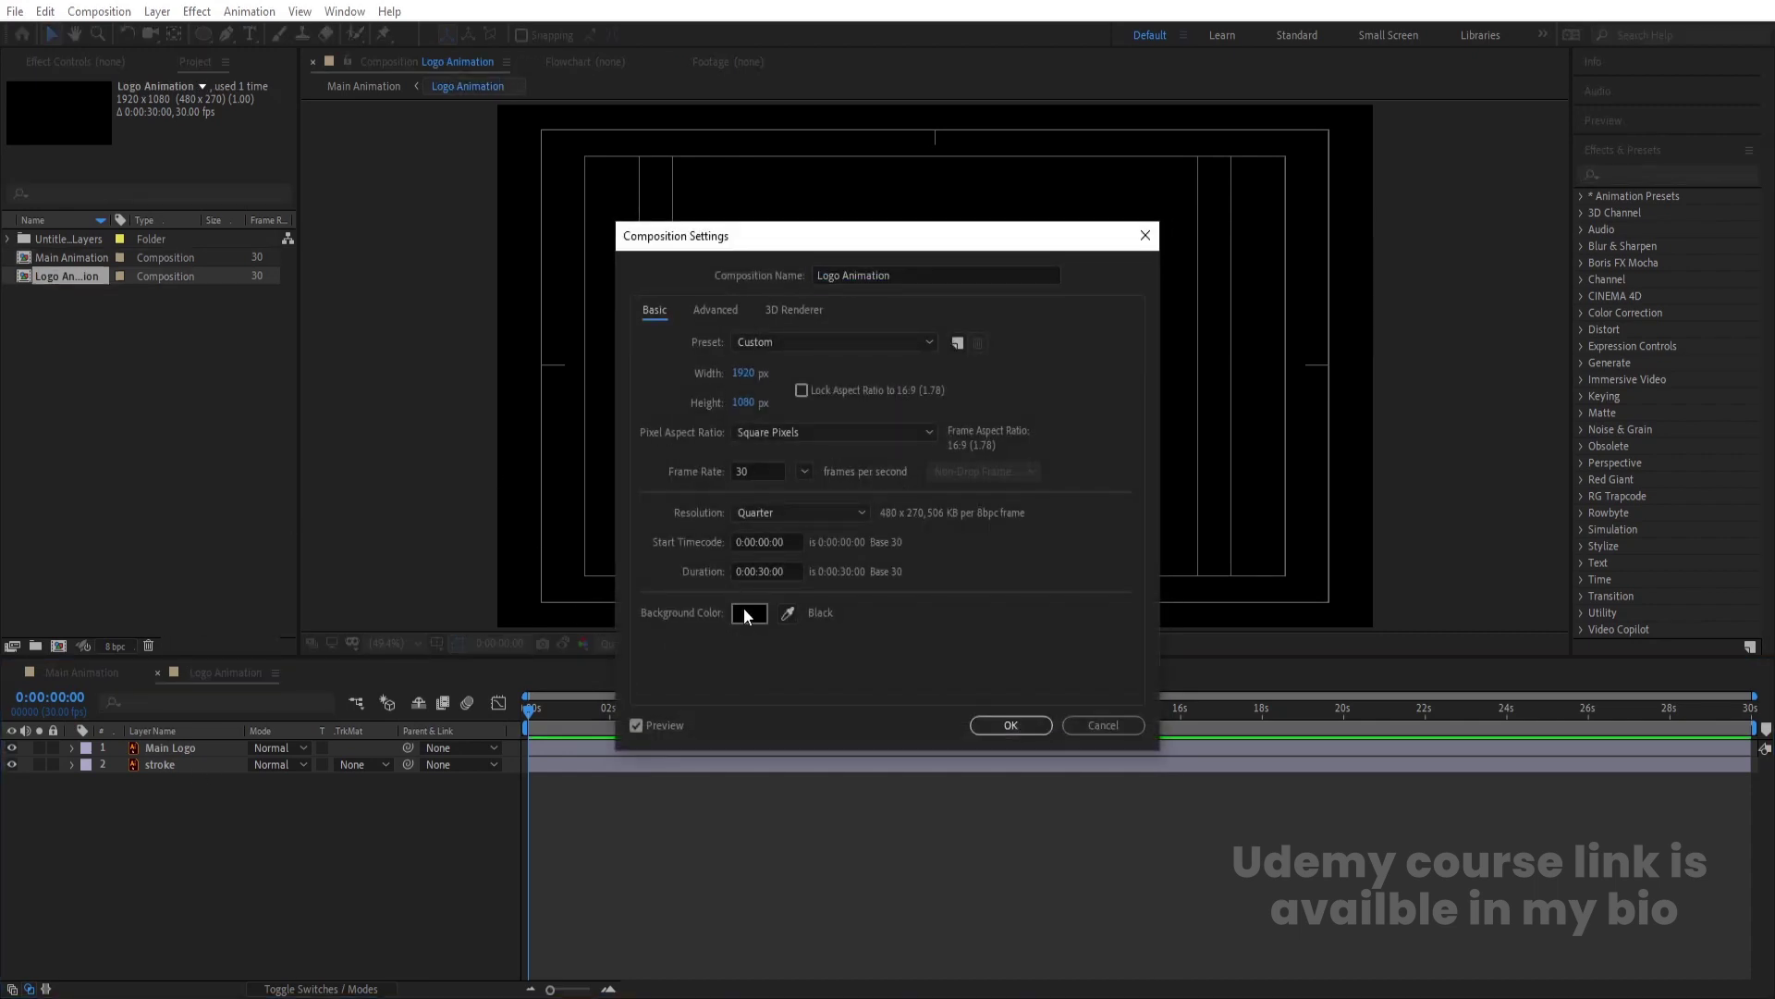
pyautogui.click(749, 613)
pyautogui.click(131, 376)
pyautogui.moveTo(130, 376); pyautogui.dragTo(20, 268)
pyautogui.press('Return')
pyautogui.press('Return')
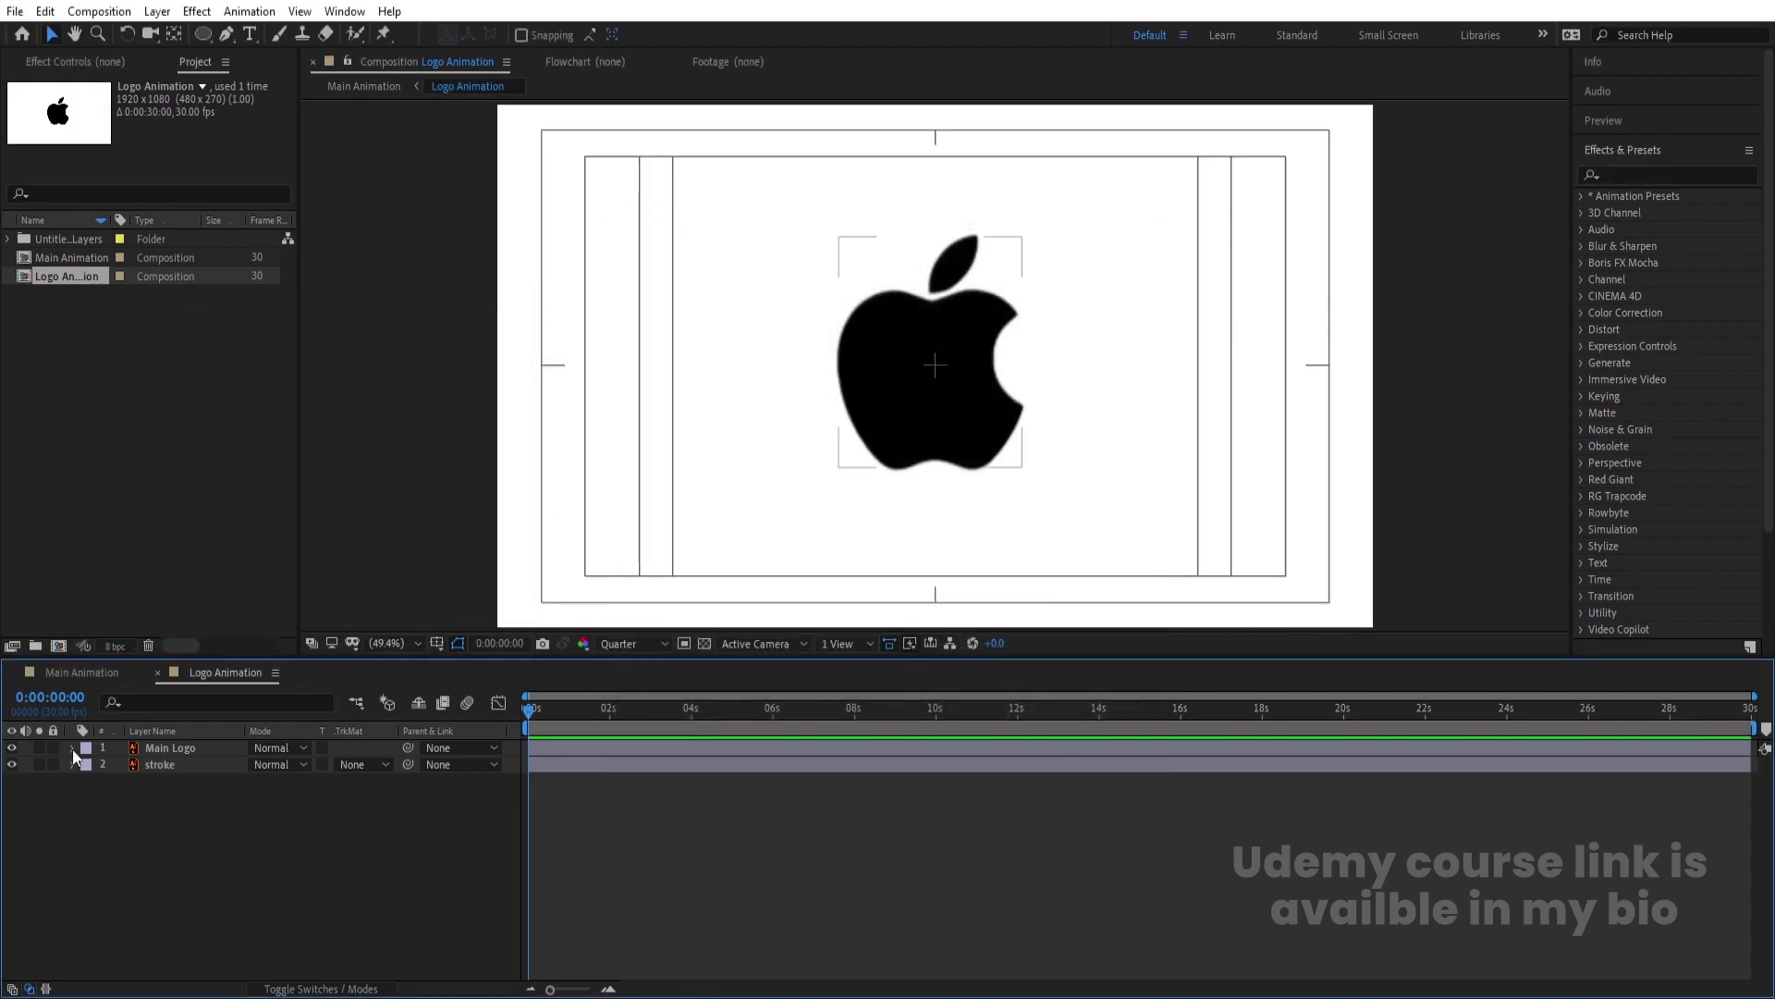
# With the Main Logo layer hidden, create shapes from the stroke vector layer and delete the original stroke layer.
pyautogui.click(12, 749)
pyautogui.click(181, 764)
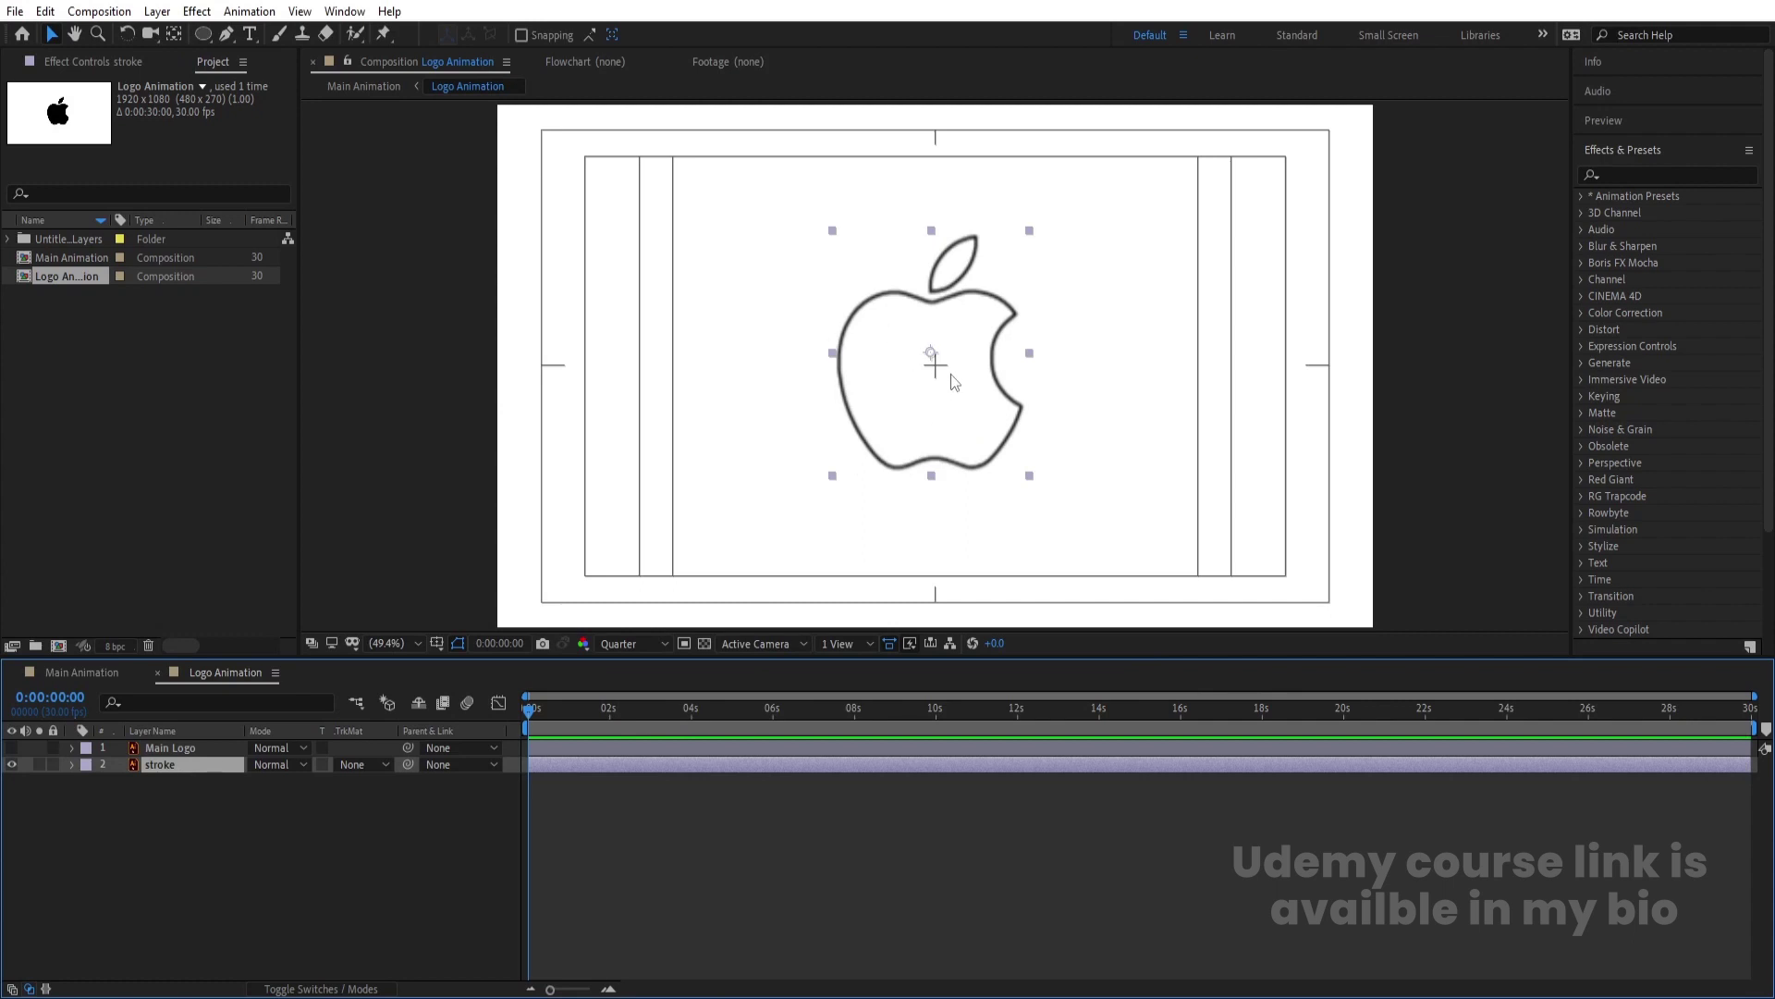
pyautogui.rightClick(196, 773)
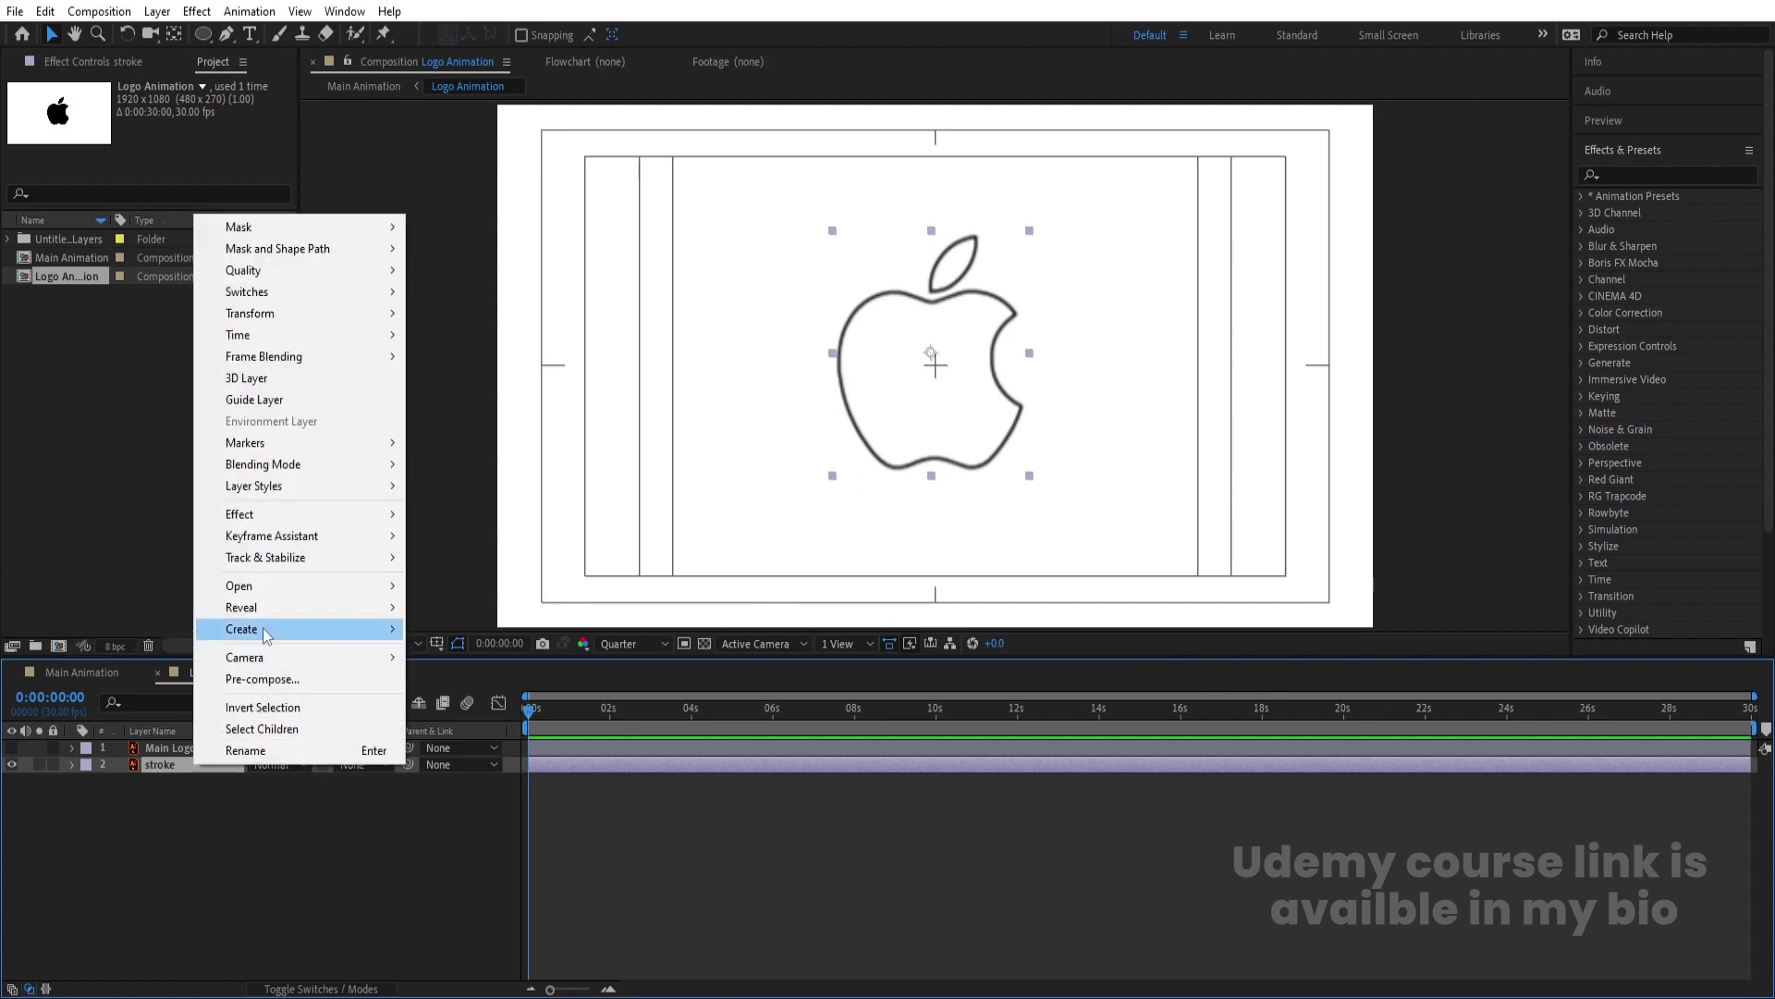
pyautogui.moveTo(264, 632)
pyautogui.click(546, 695)
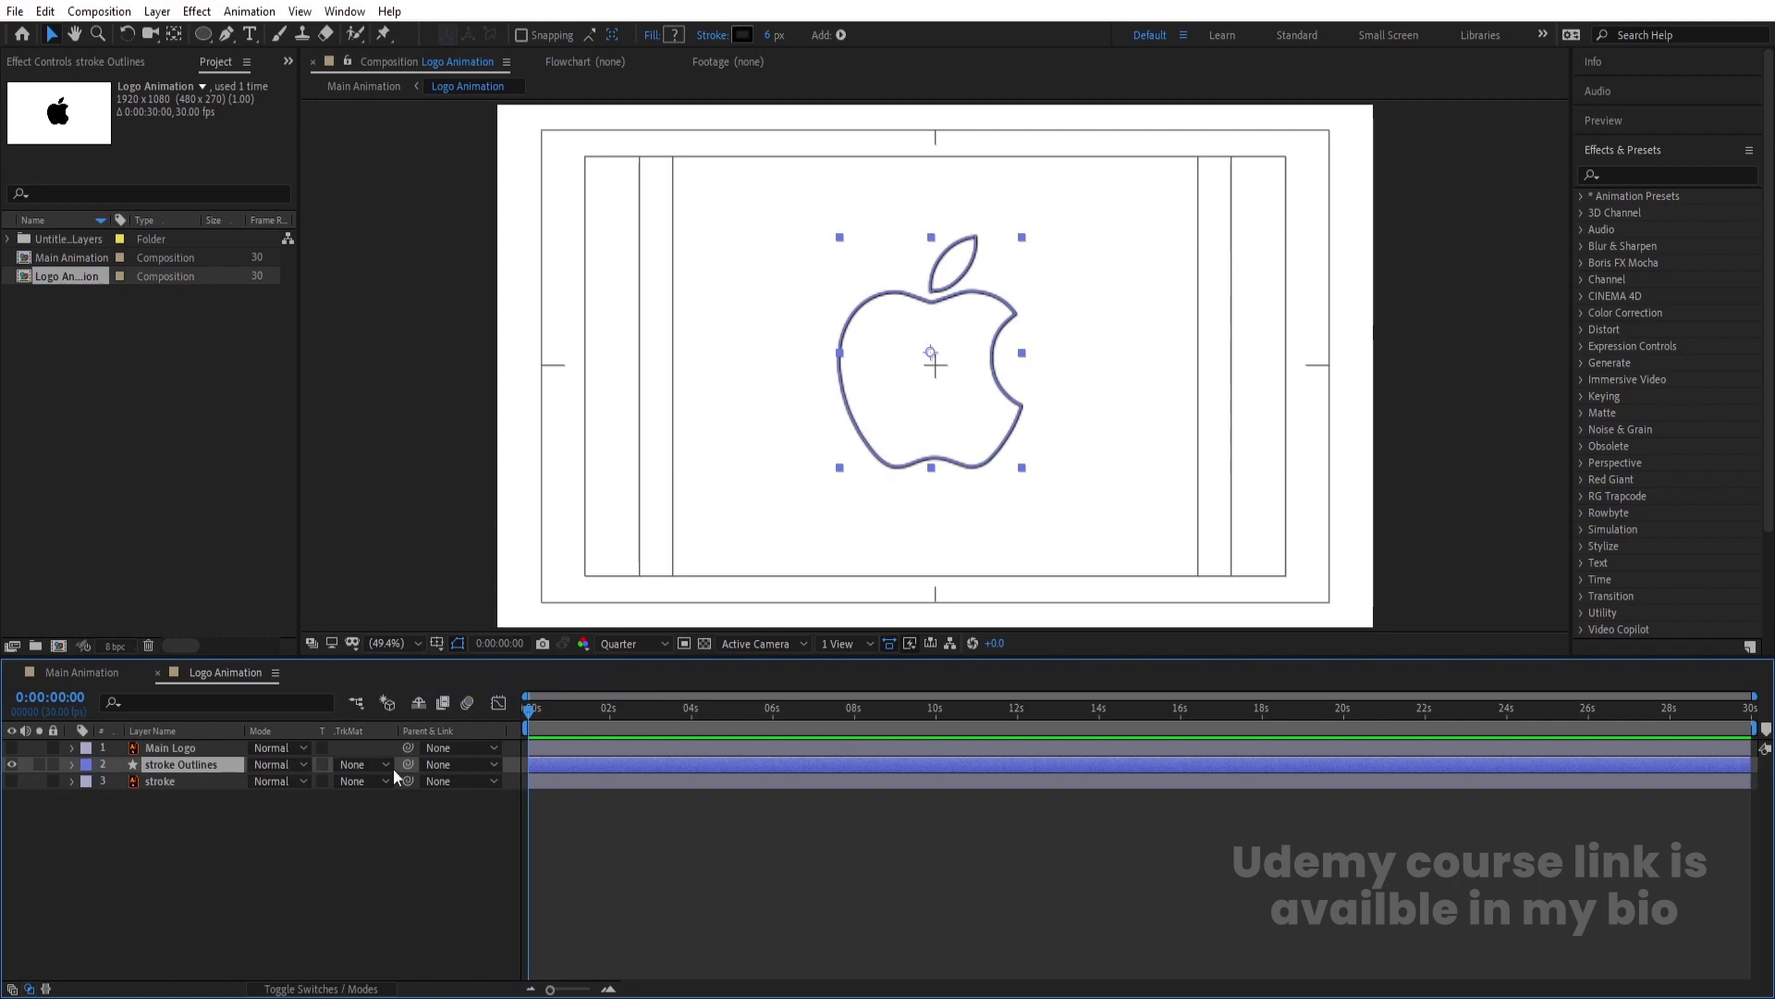
pyautogui.click(183, 786)
pyautogui.press('Delete')
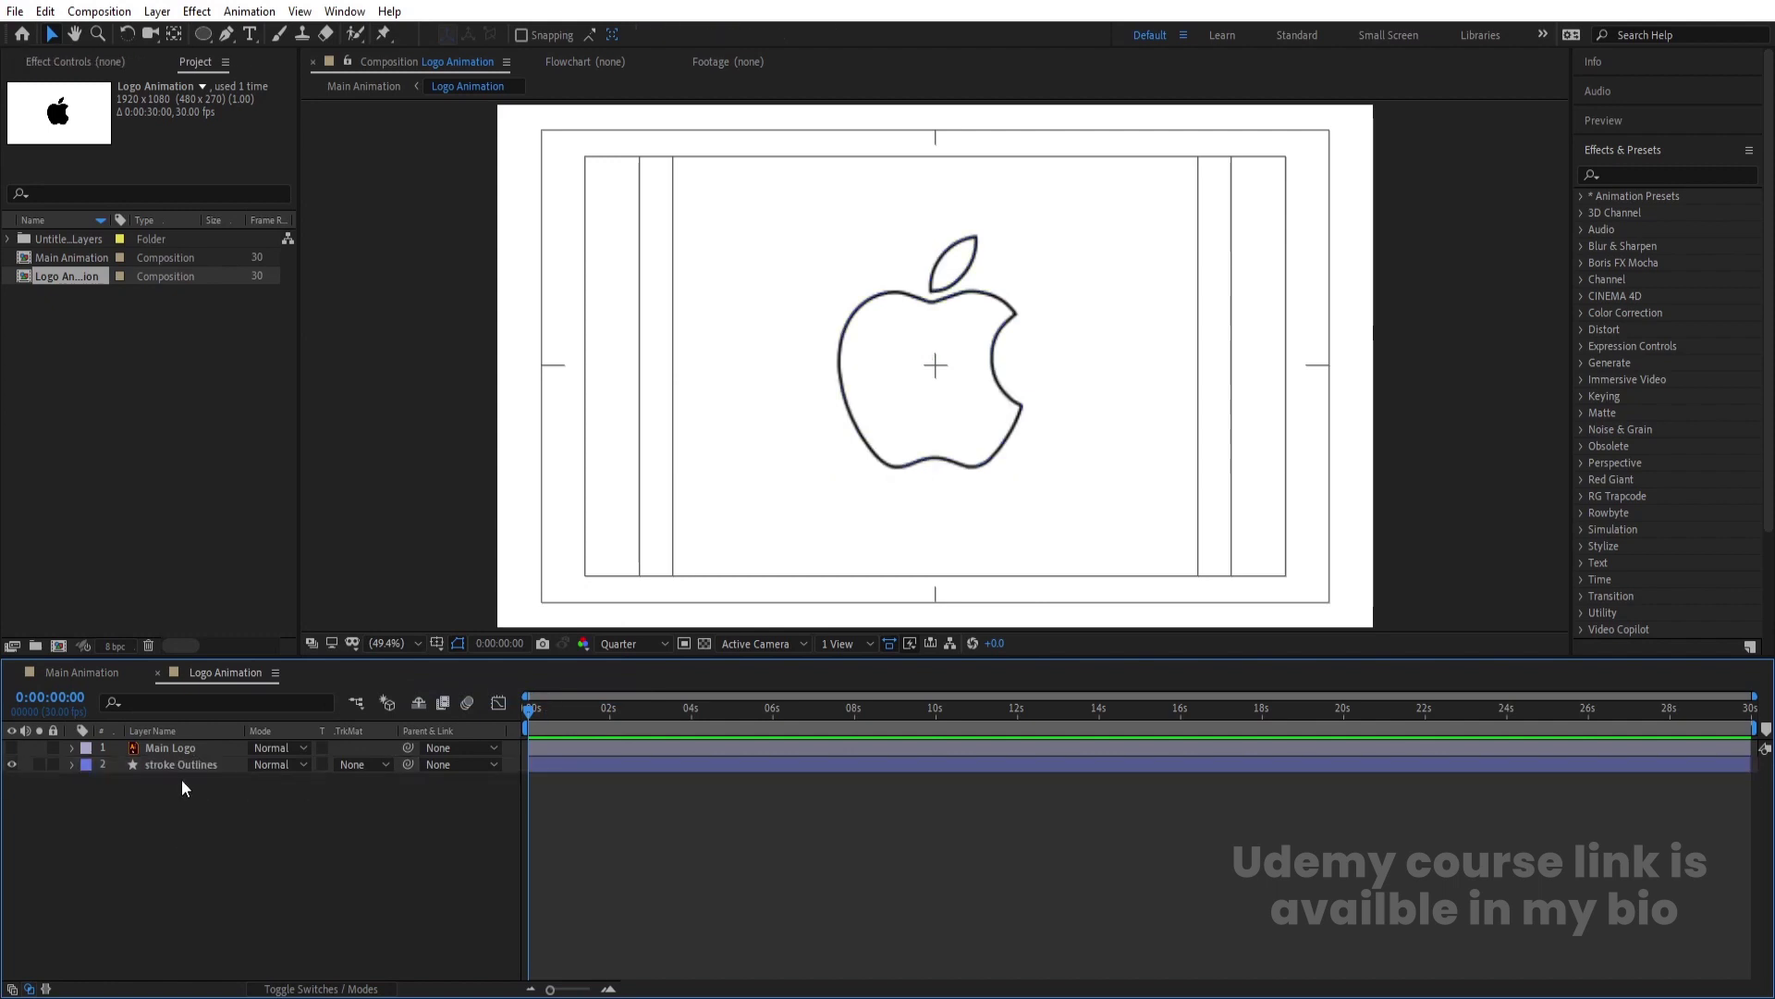
# Add a Trim Paths operator to the contents of the stroke Outlines layer.
pyautogui.click(168, 763)
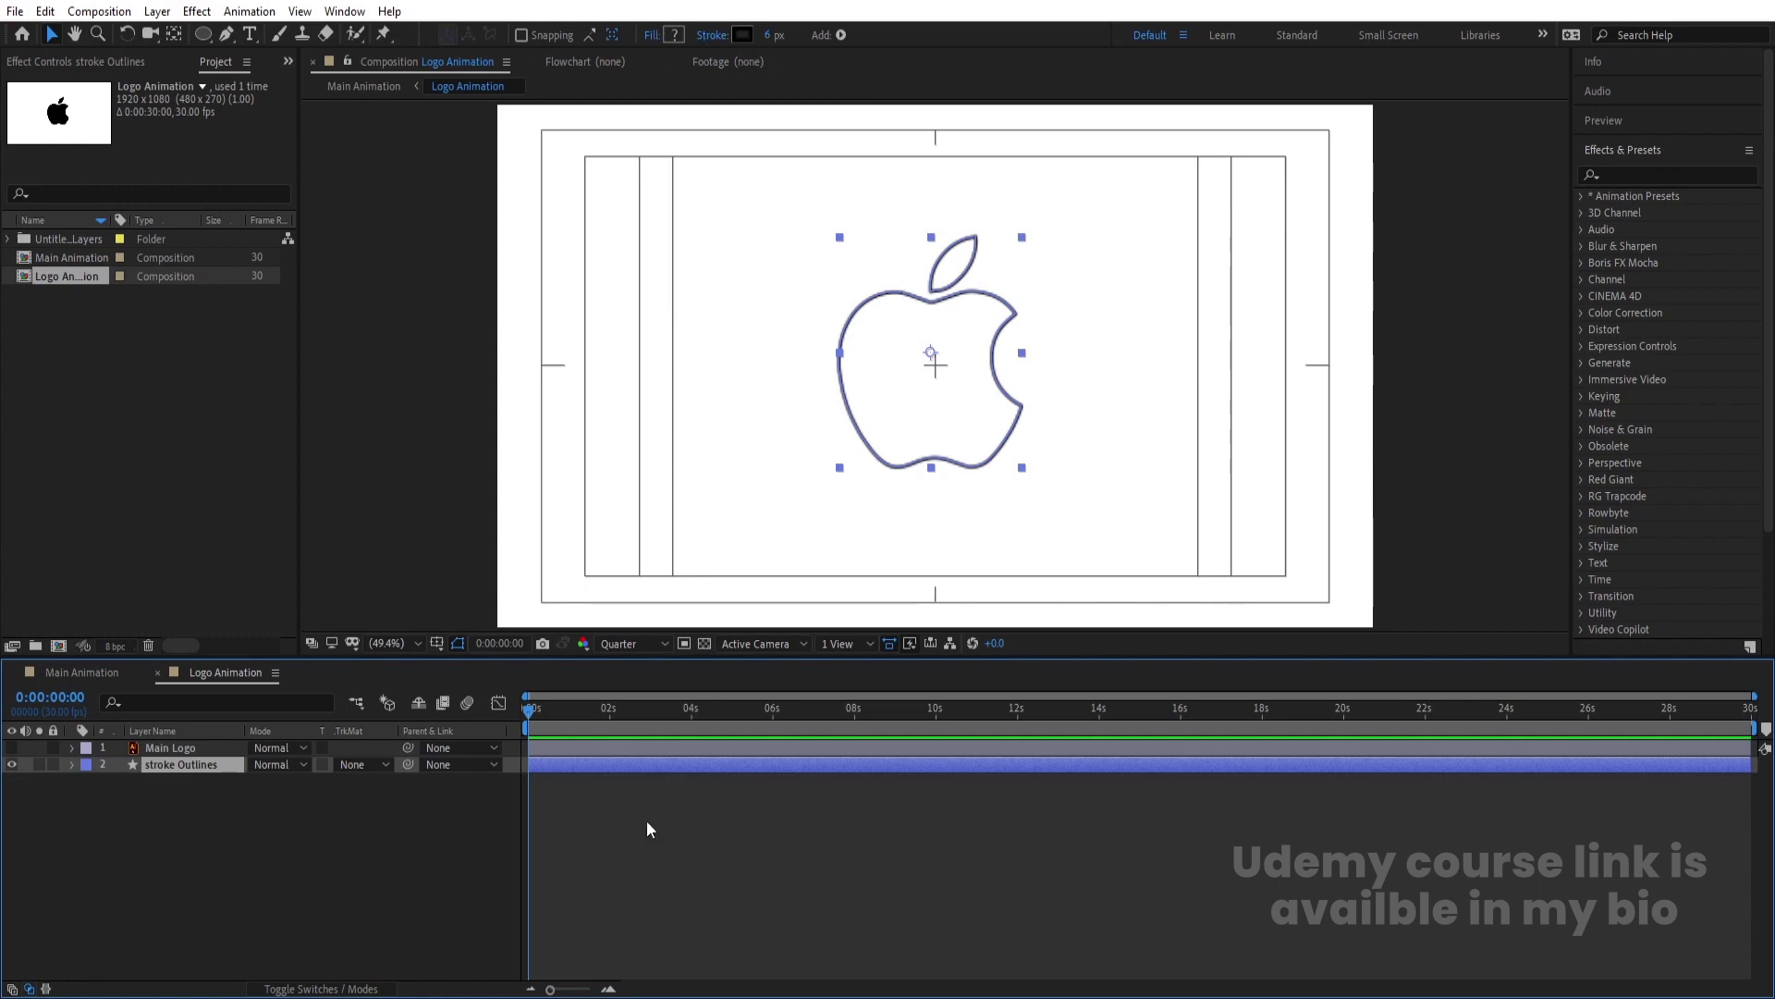
pyautogui.click(72, 765)
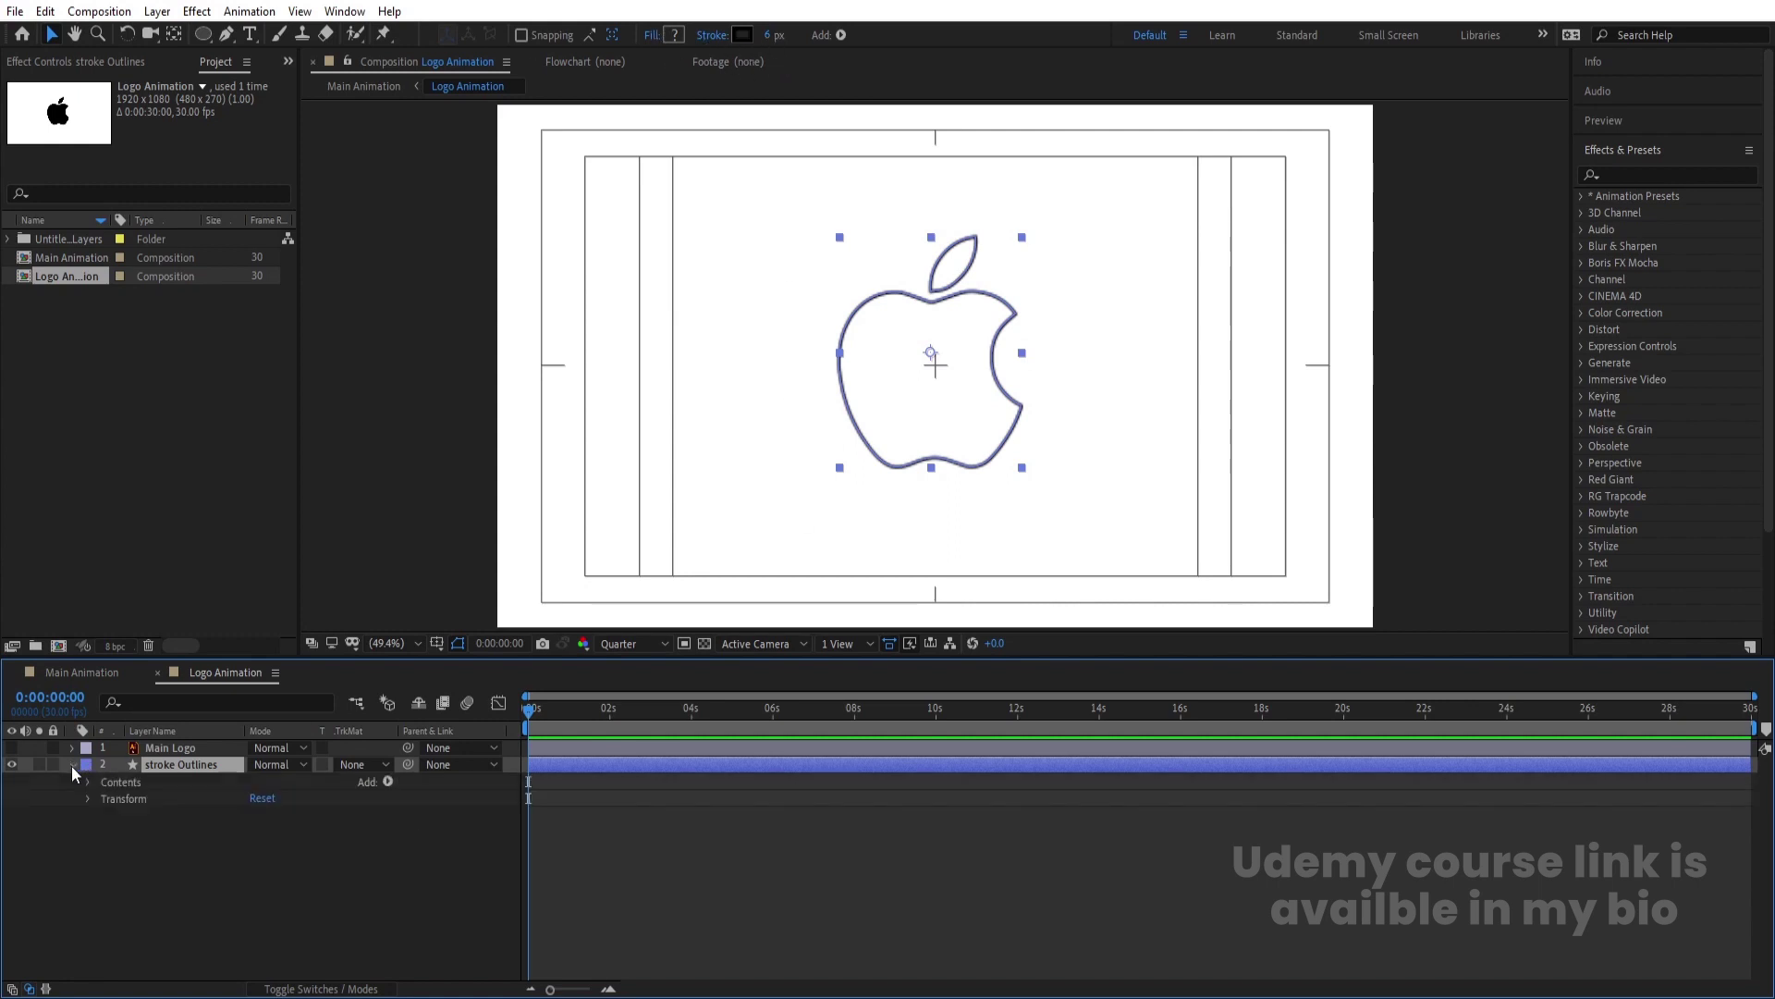
pyautogui.click(391, 775)
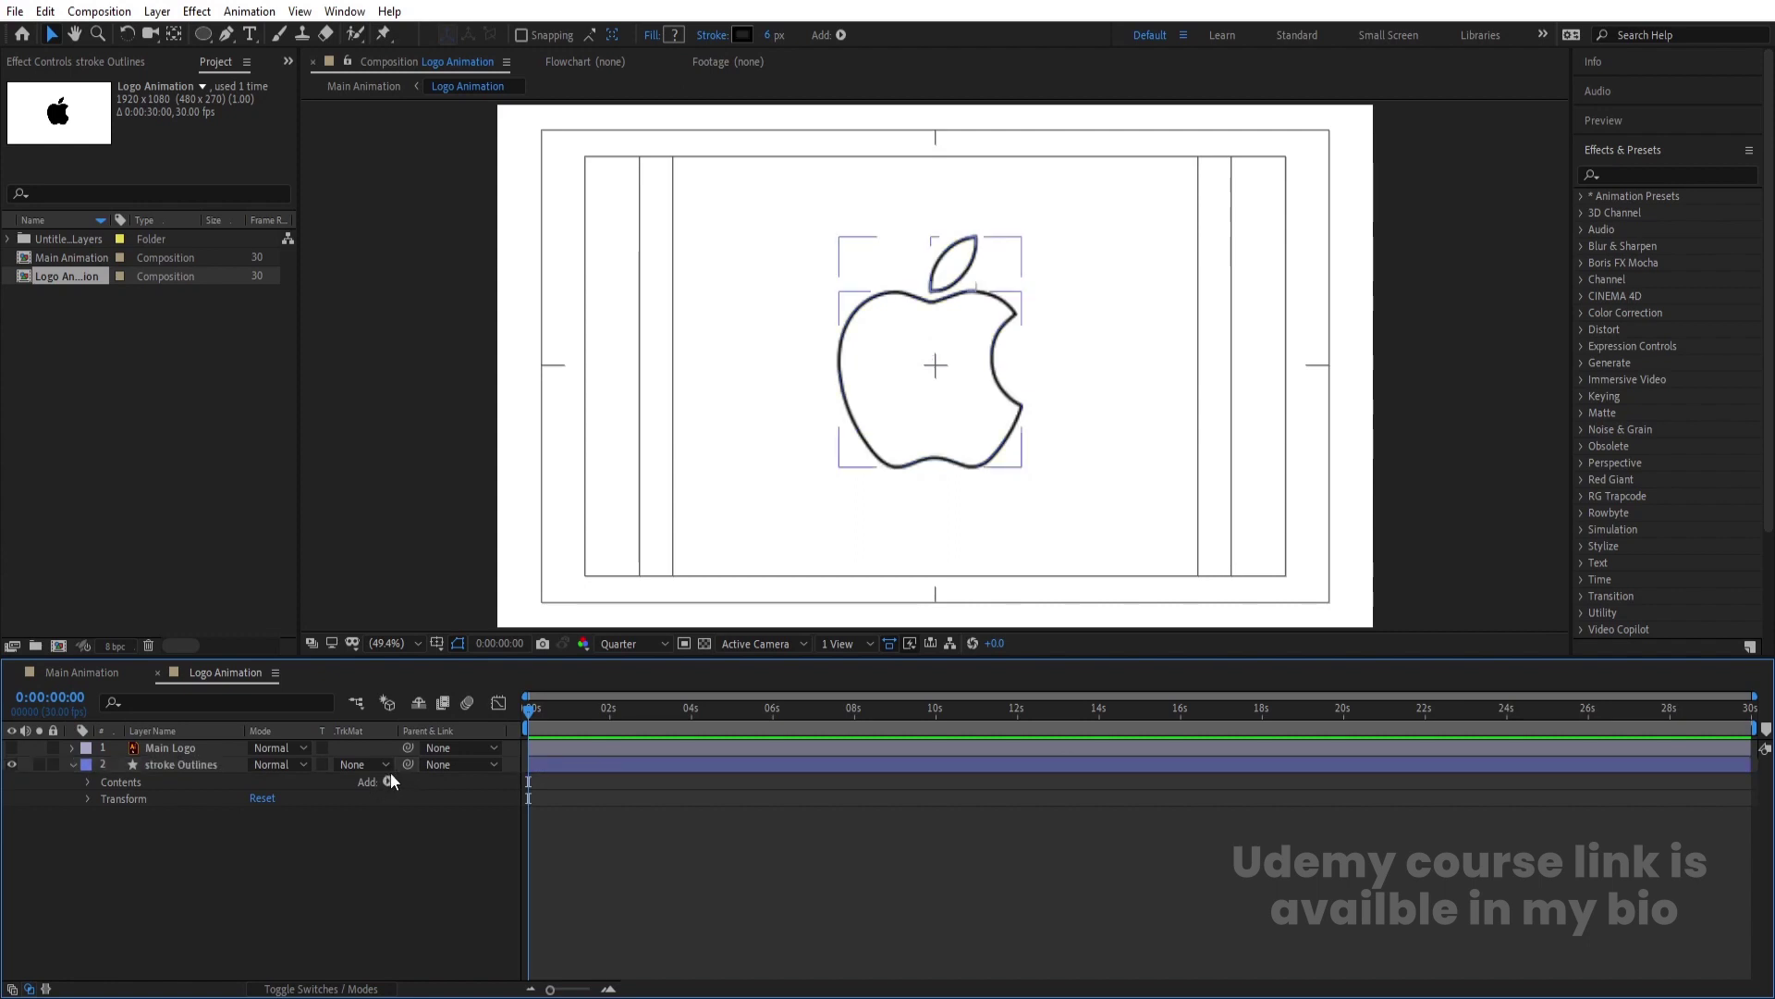
pyautogui.click(388, 781)
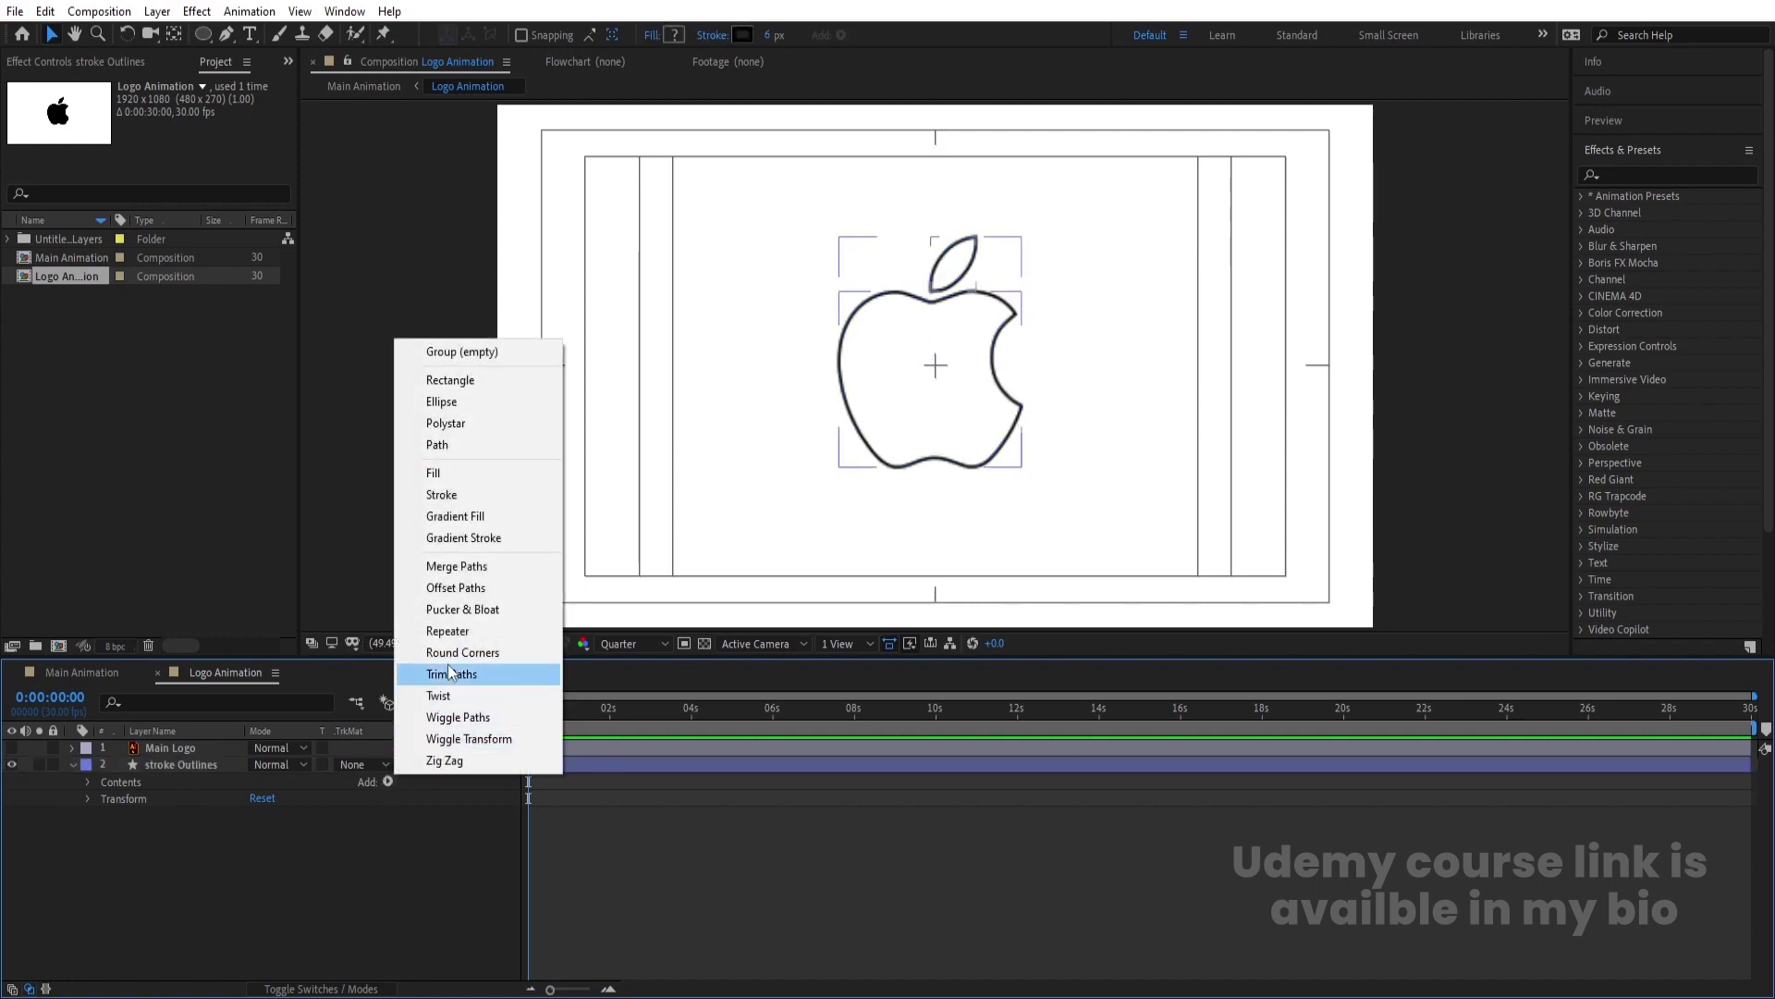
pyautogui.click(448, 676)
# Keyframe the Trim Paths End value from 0% at 1 second to 100% at 3 seconds.
pyautogui.press('=')
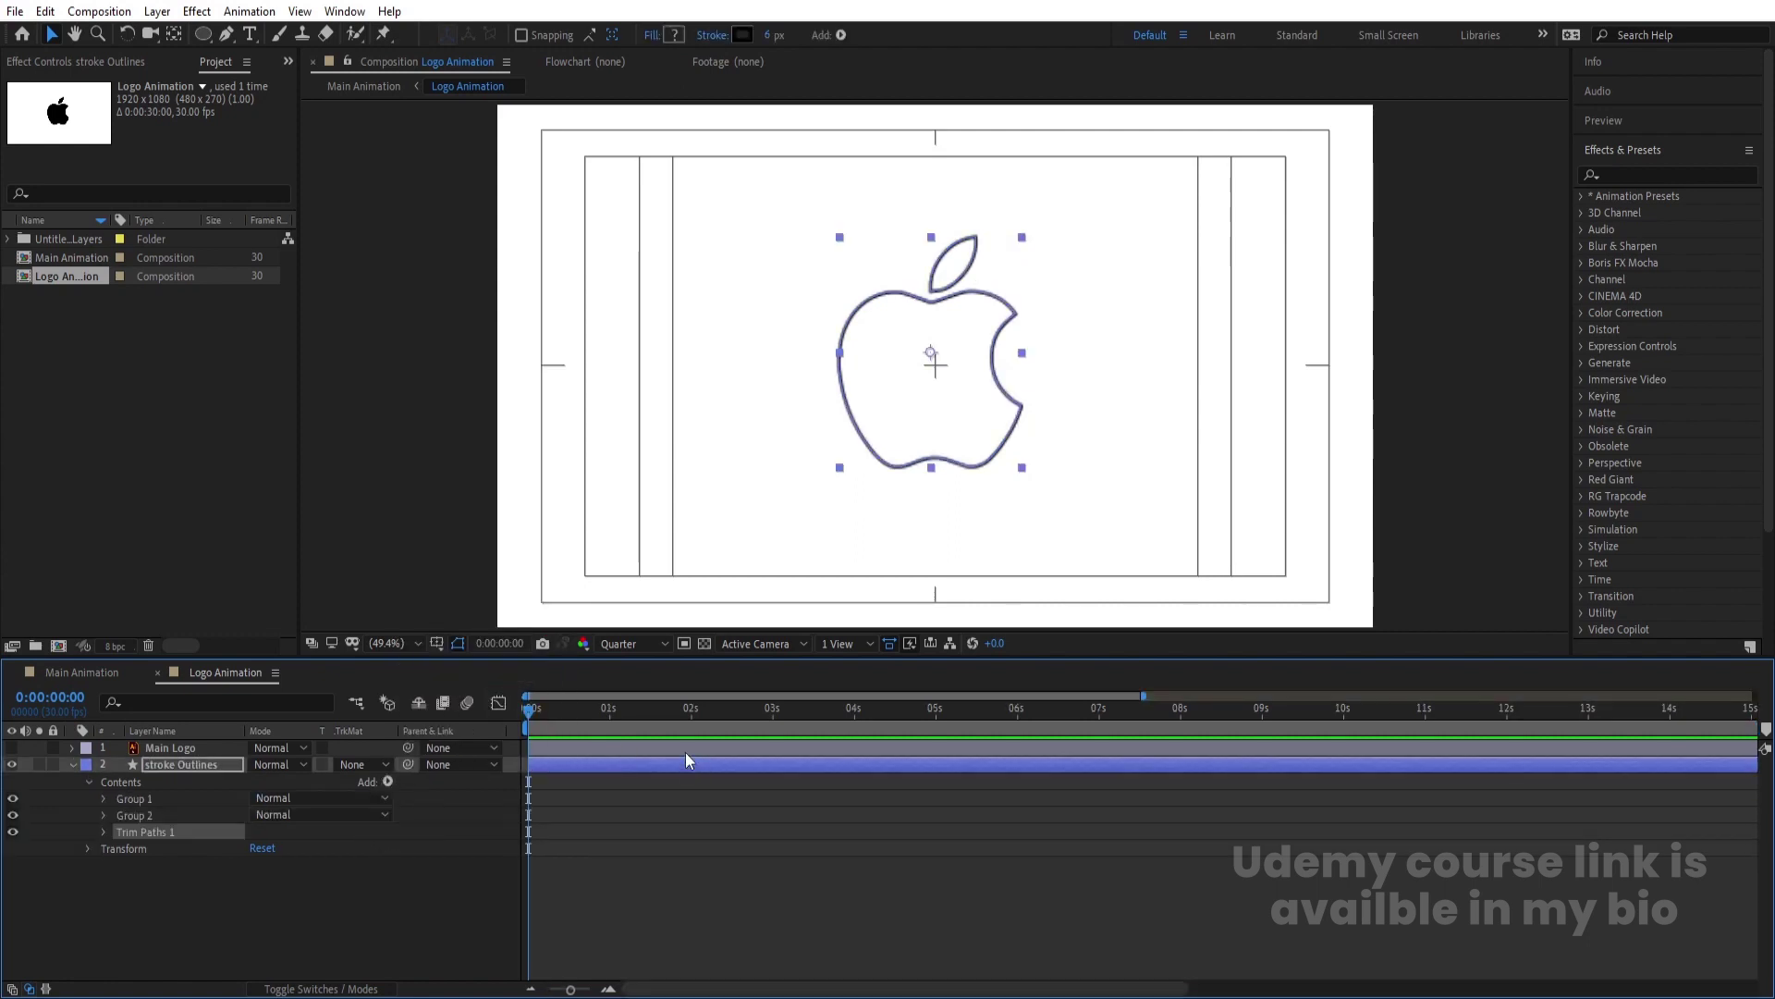
pyautogui.click(608, 708)
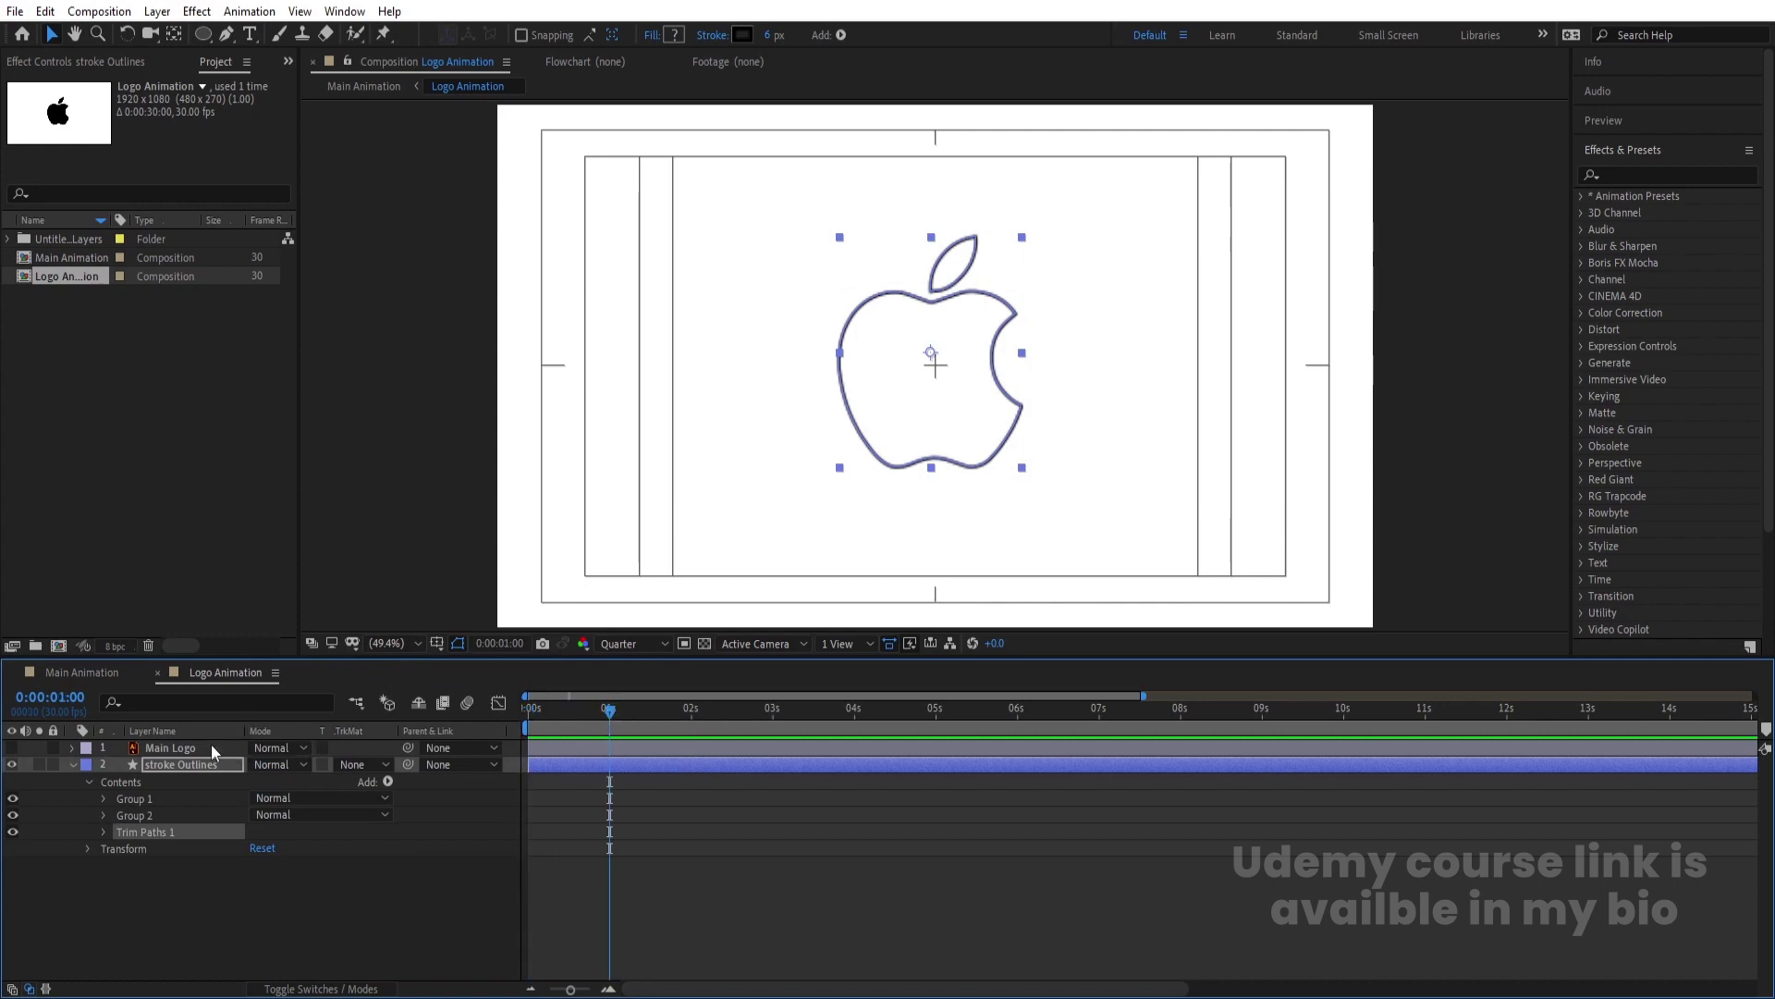
pyautogui.click(103, 831)
pyautogui.click(263, 864)
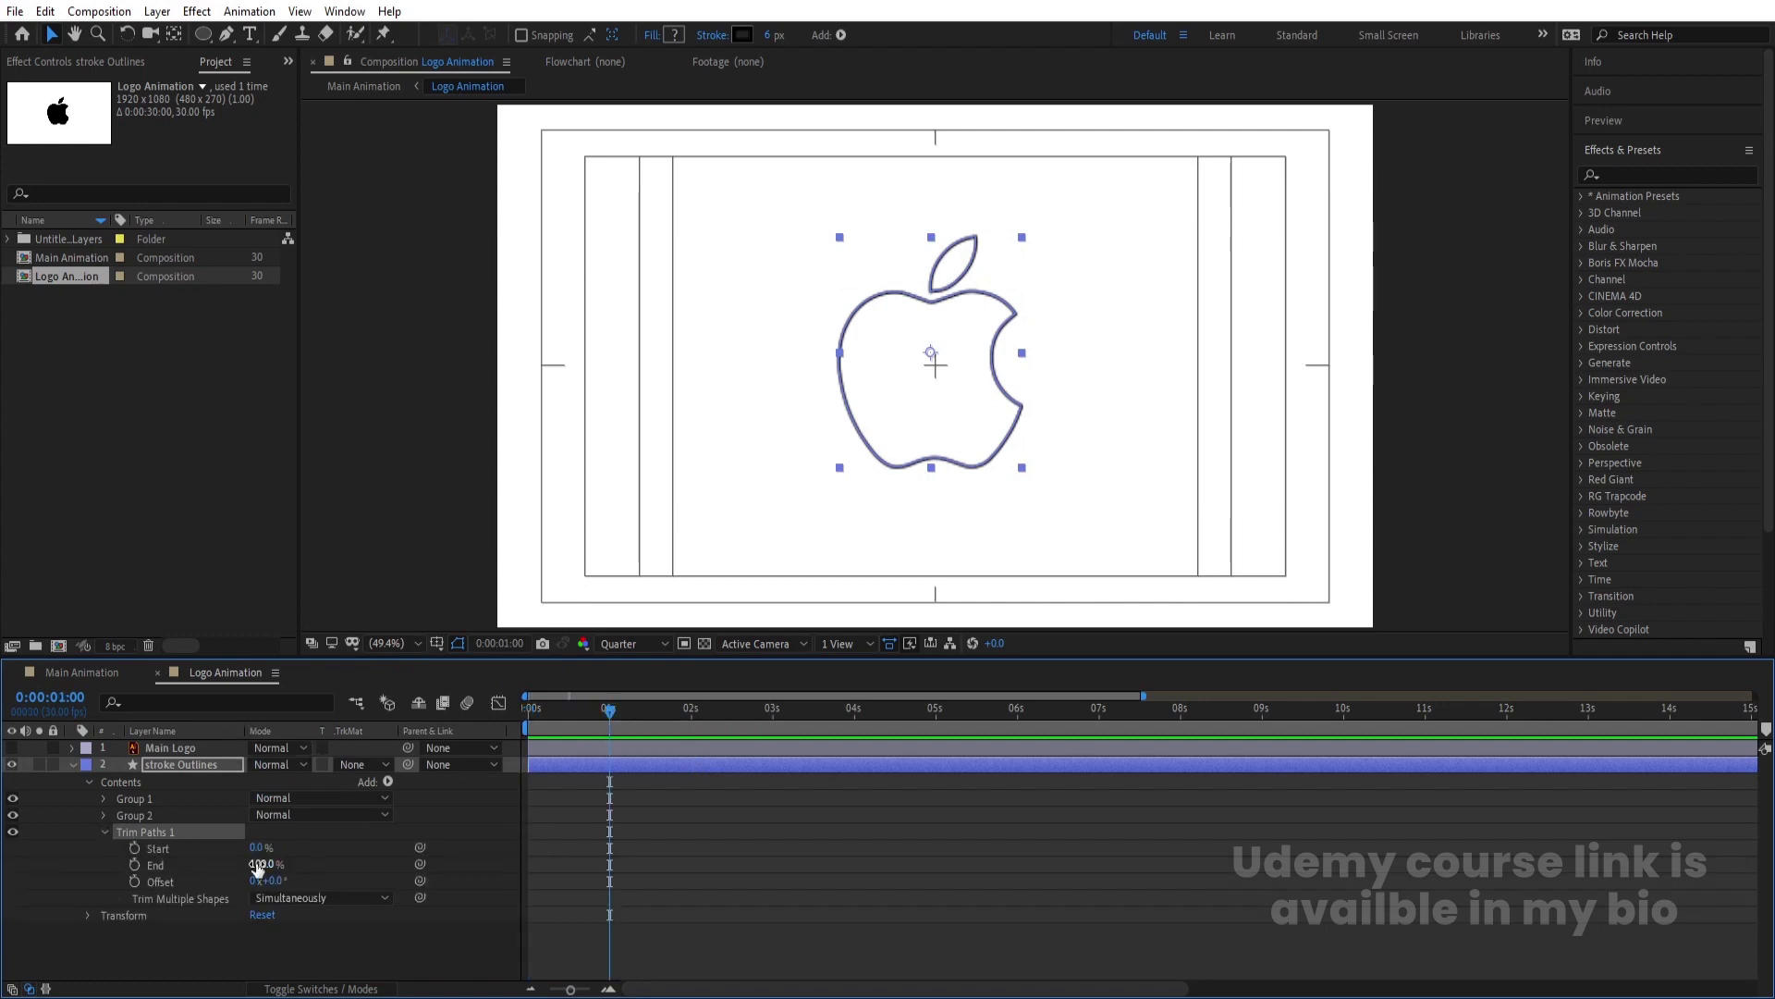
pyautogui.write('0')
pyautogui.press('Return')
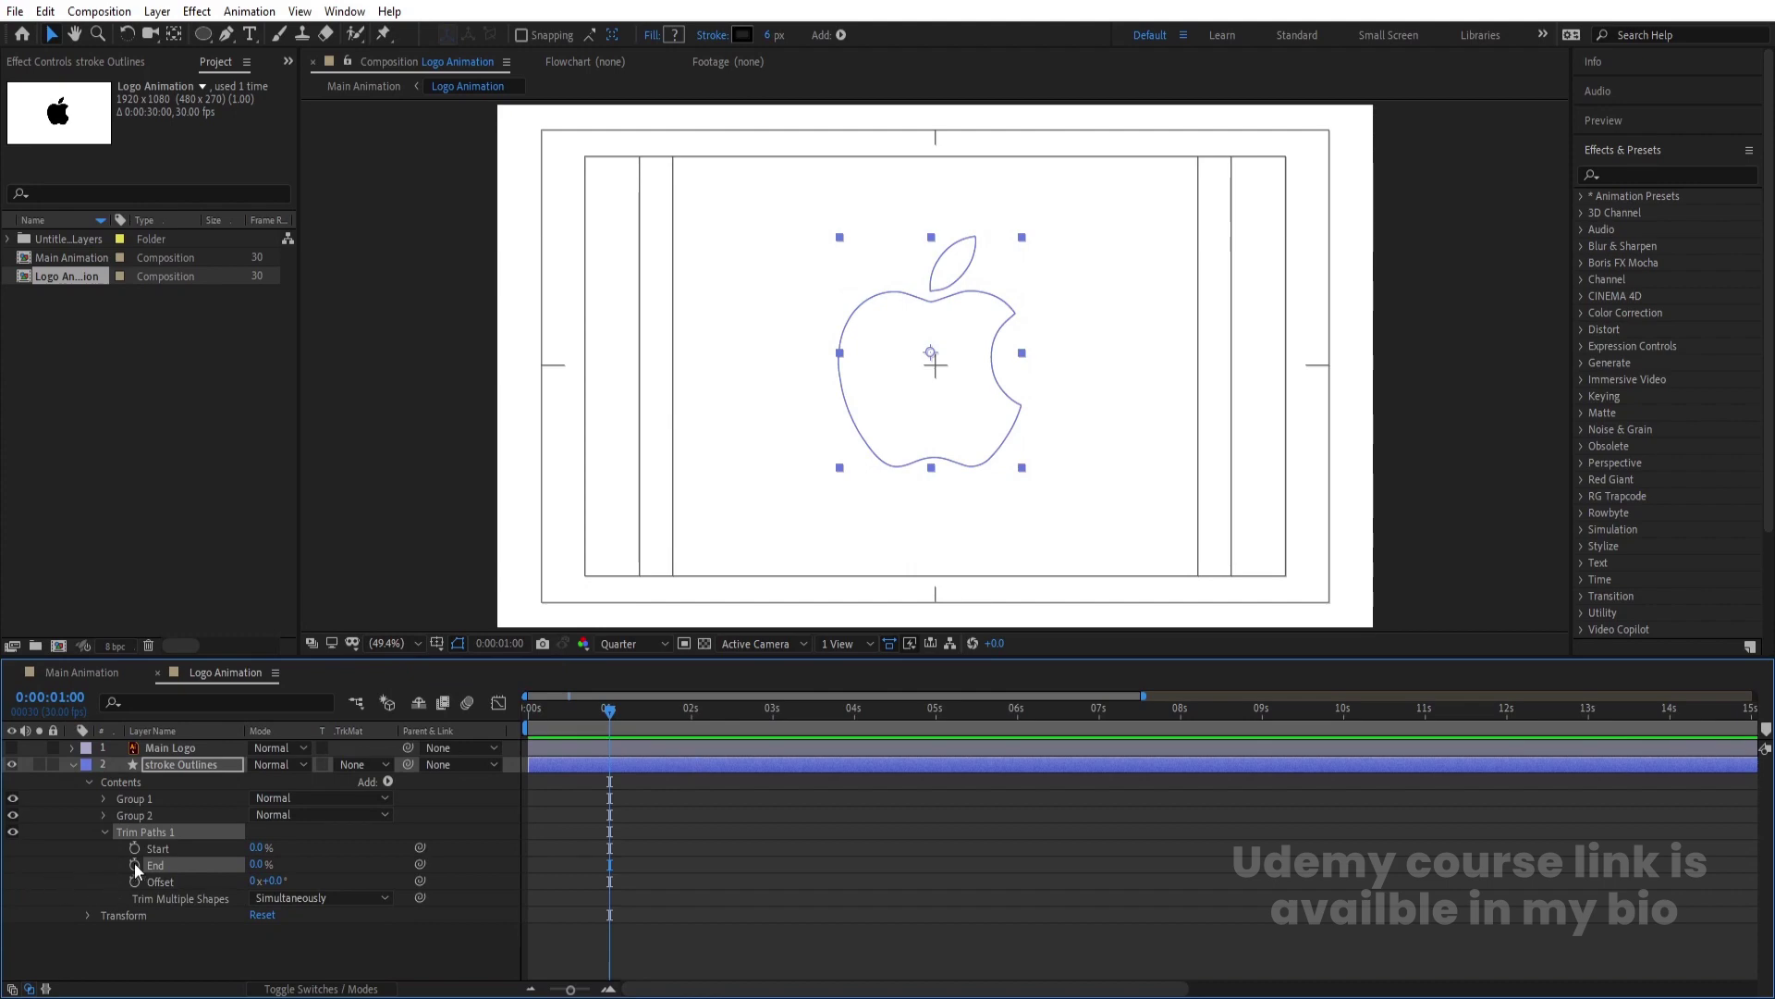
pyautogui.click(774, 713)
pyautogui.click(262, 863)
pyautogui.write('100')
pyautogui.press('Return')
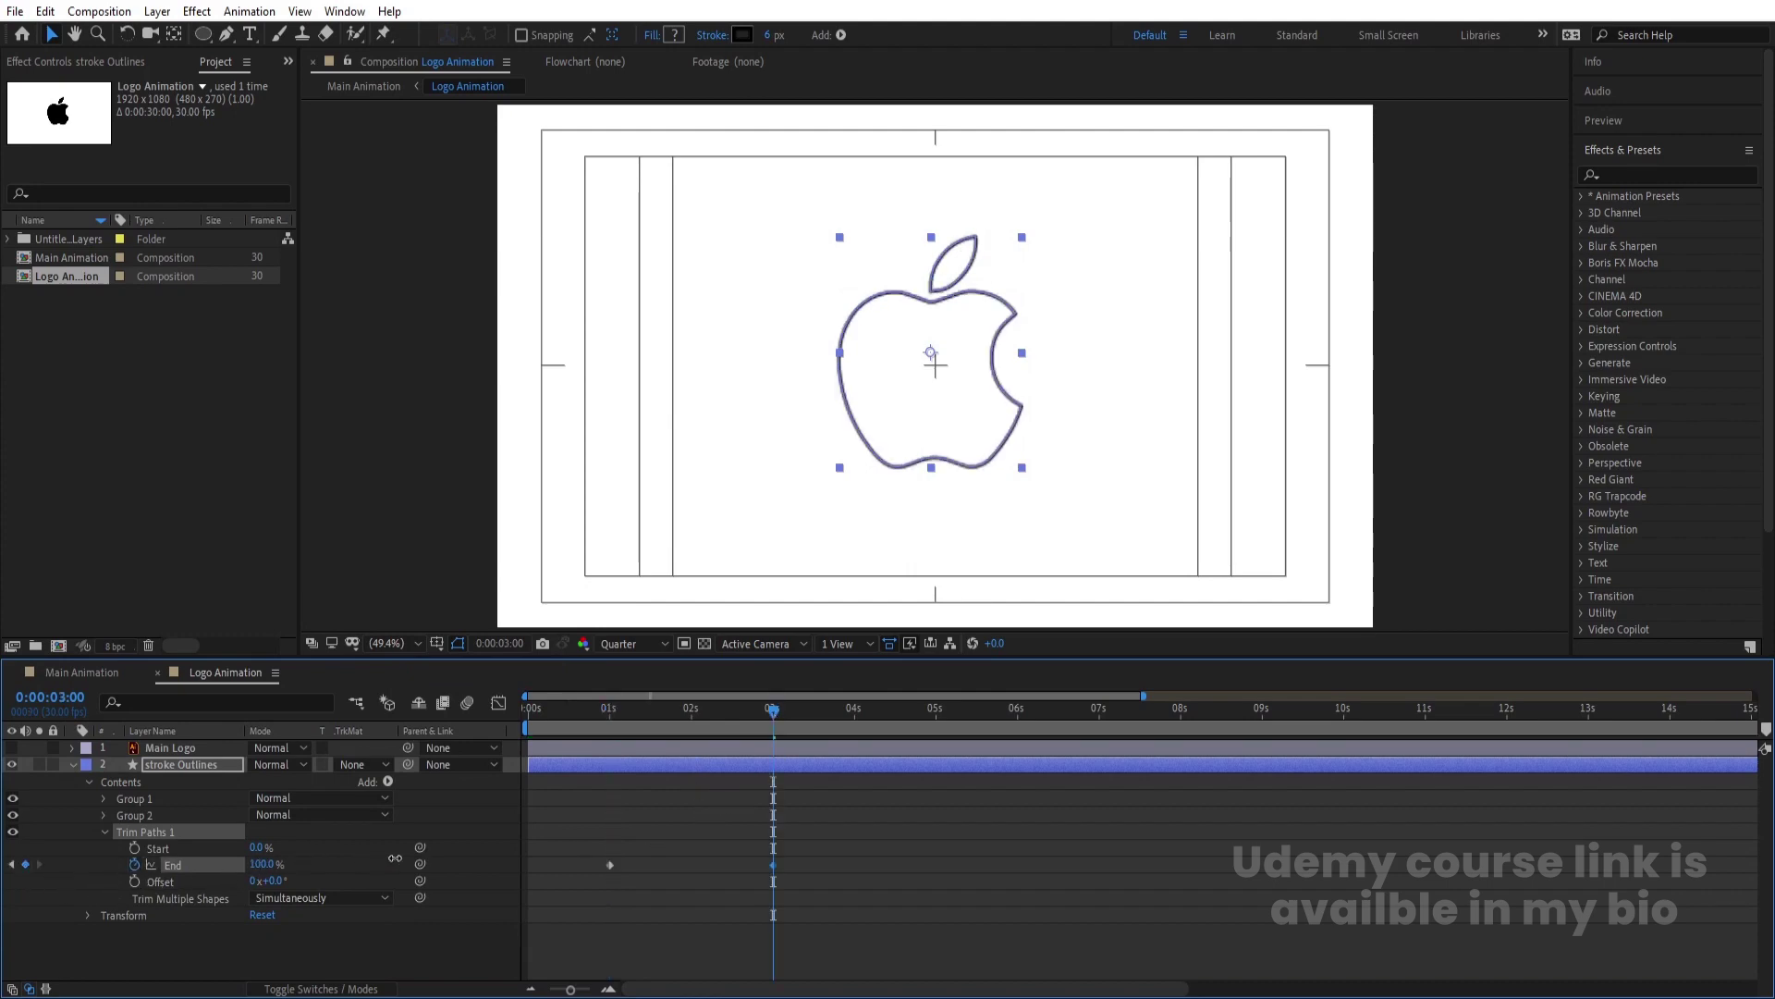
# Move the second Trim Paths End keyframe to 4 seconds and preview the stroke drawing on.
pyautogui.click(854, 708)
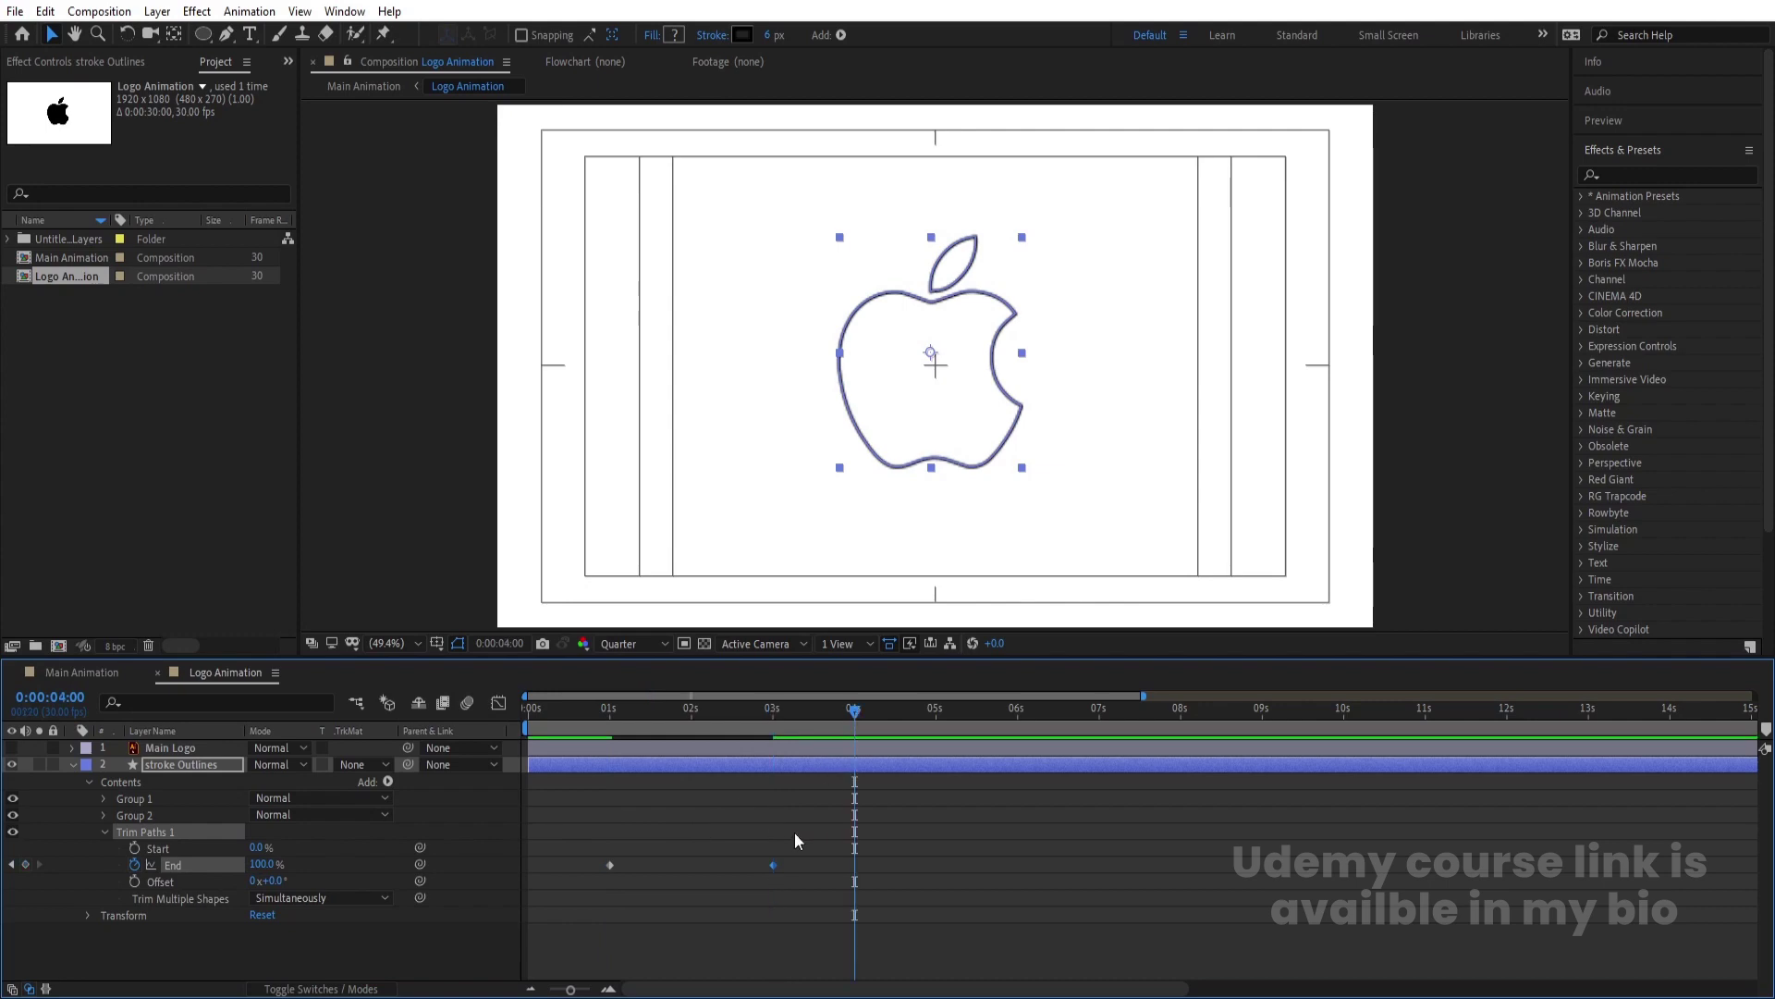
pyautogui.moveTo(773, 867); pyautogui.dragTo(853, 878)
pyautogui.press('j')
pyautogui.press('space')
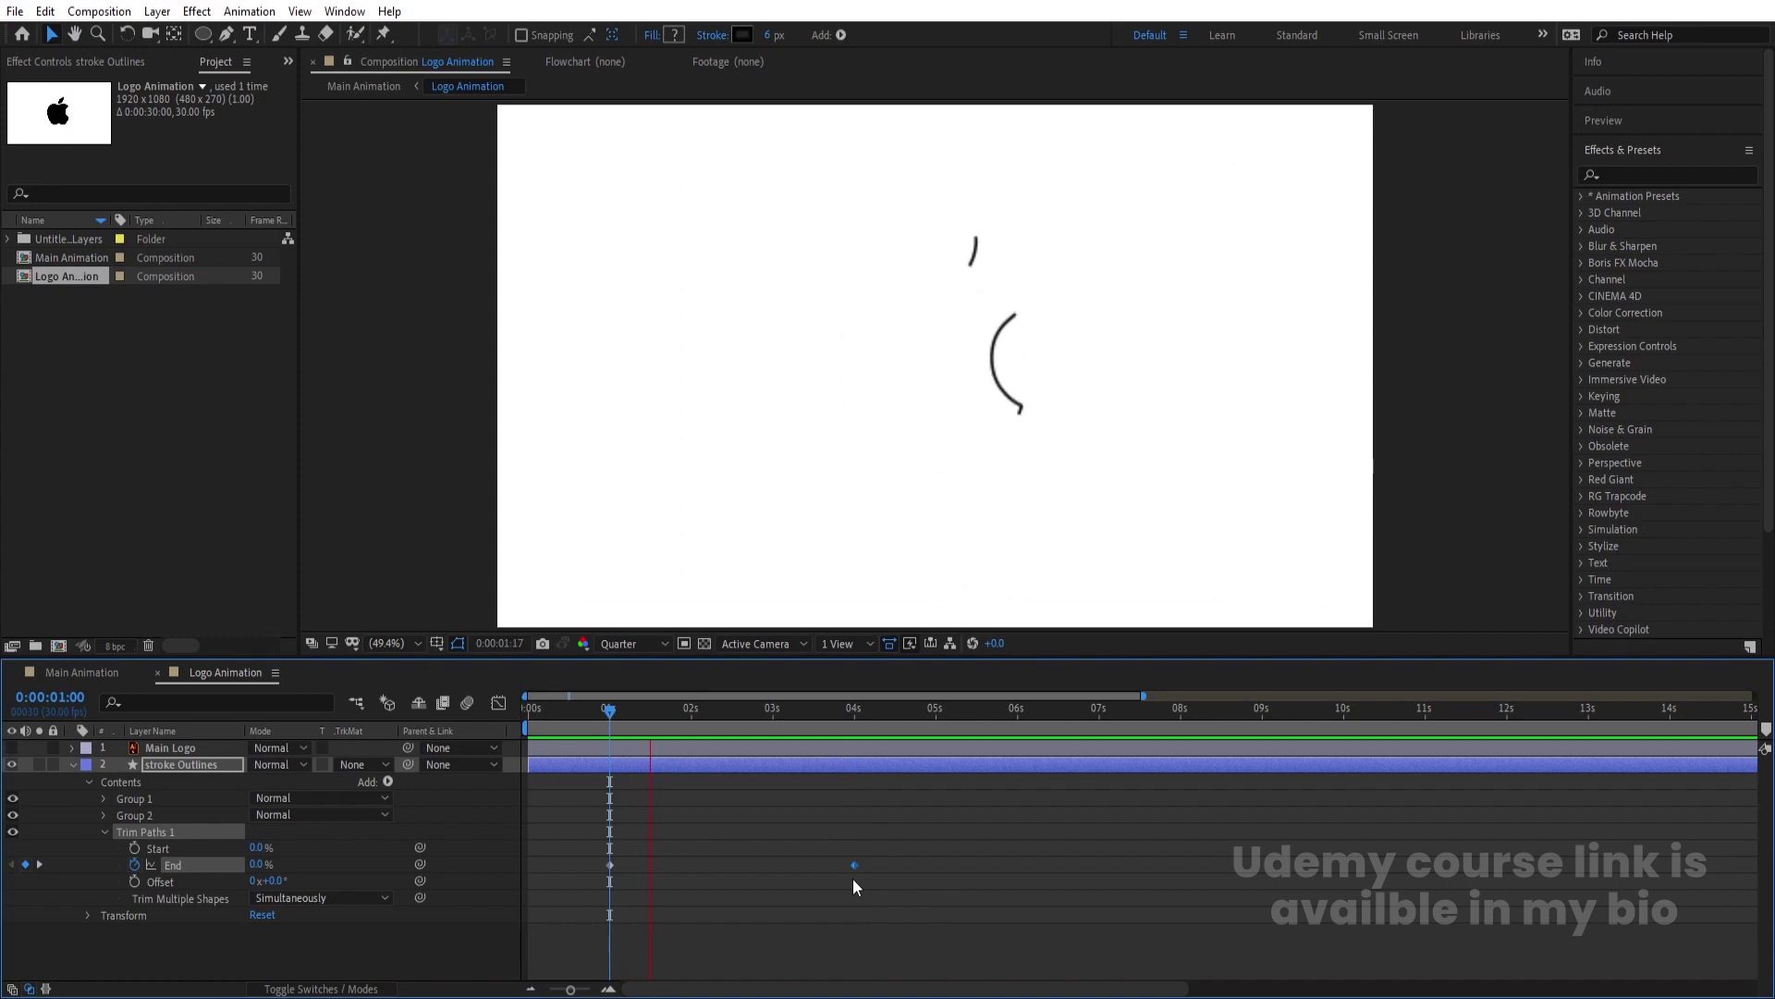
pyautogui.press('space')
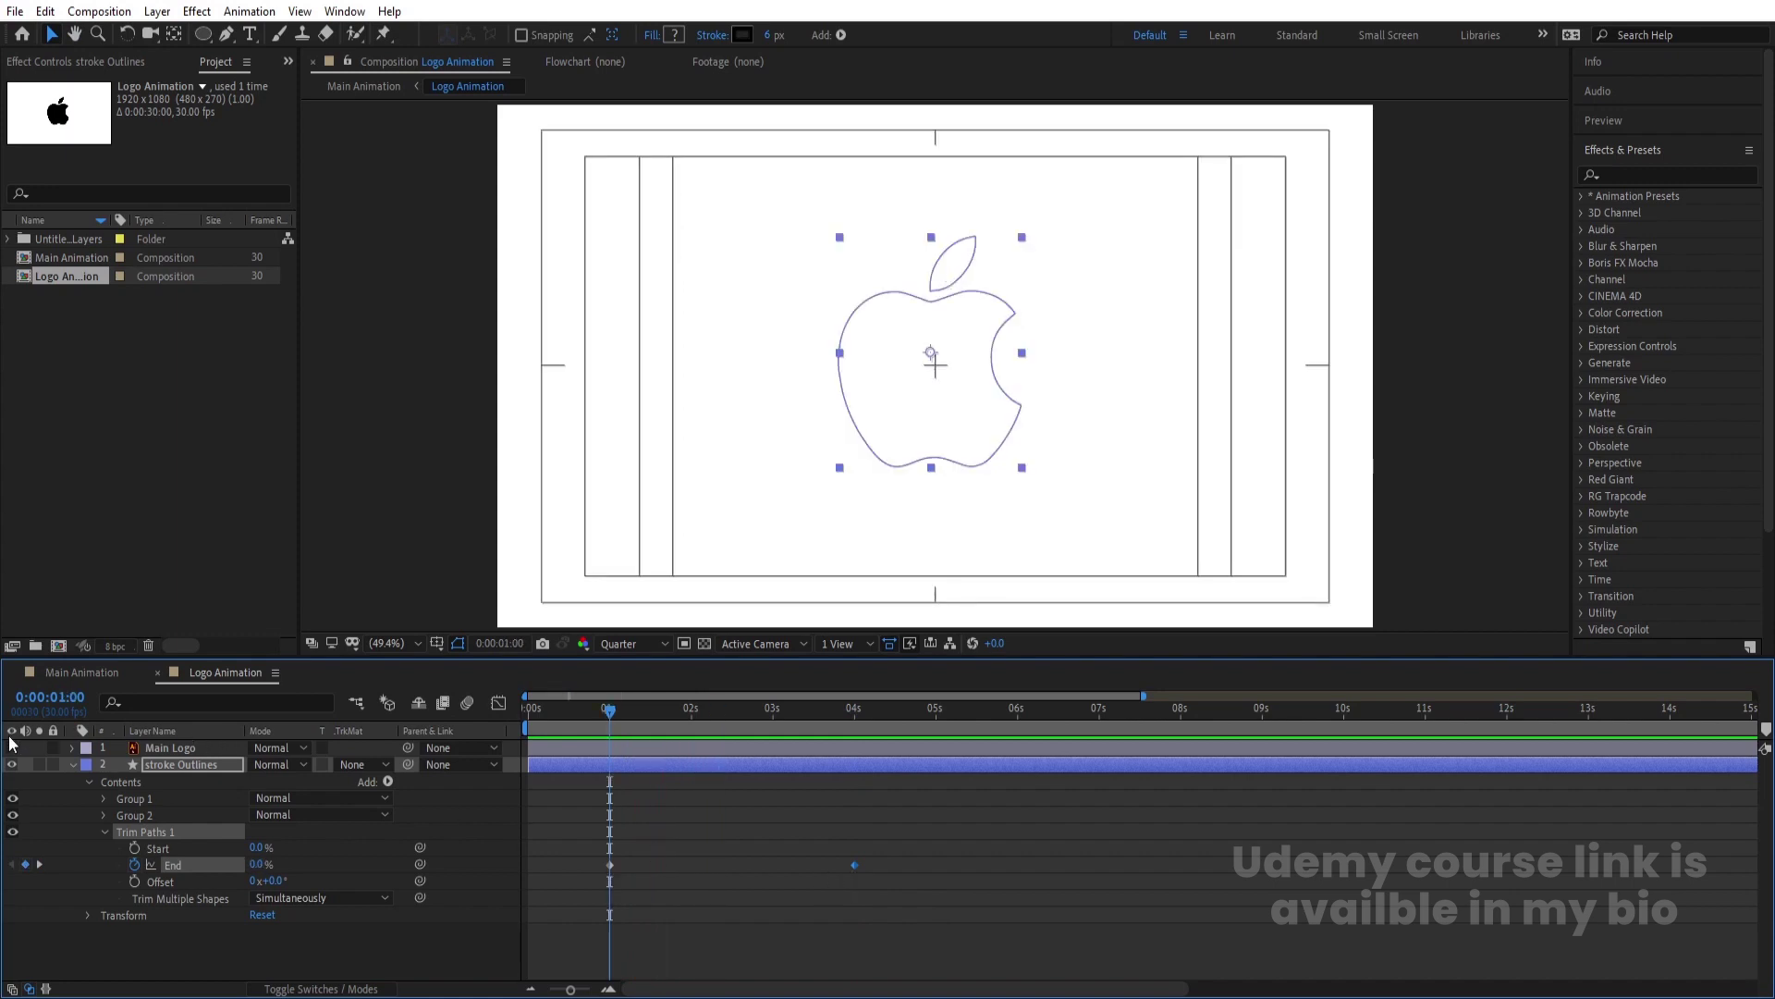
# Show the Main Logo layer and apply Easy Ease to both Trim Paths End keyframes of stroke Outlines.
pyautogui.click(11, 749)
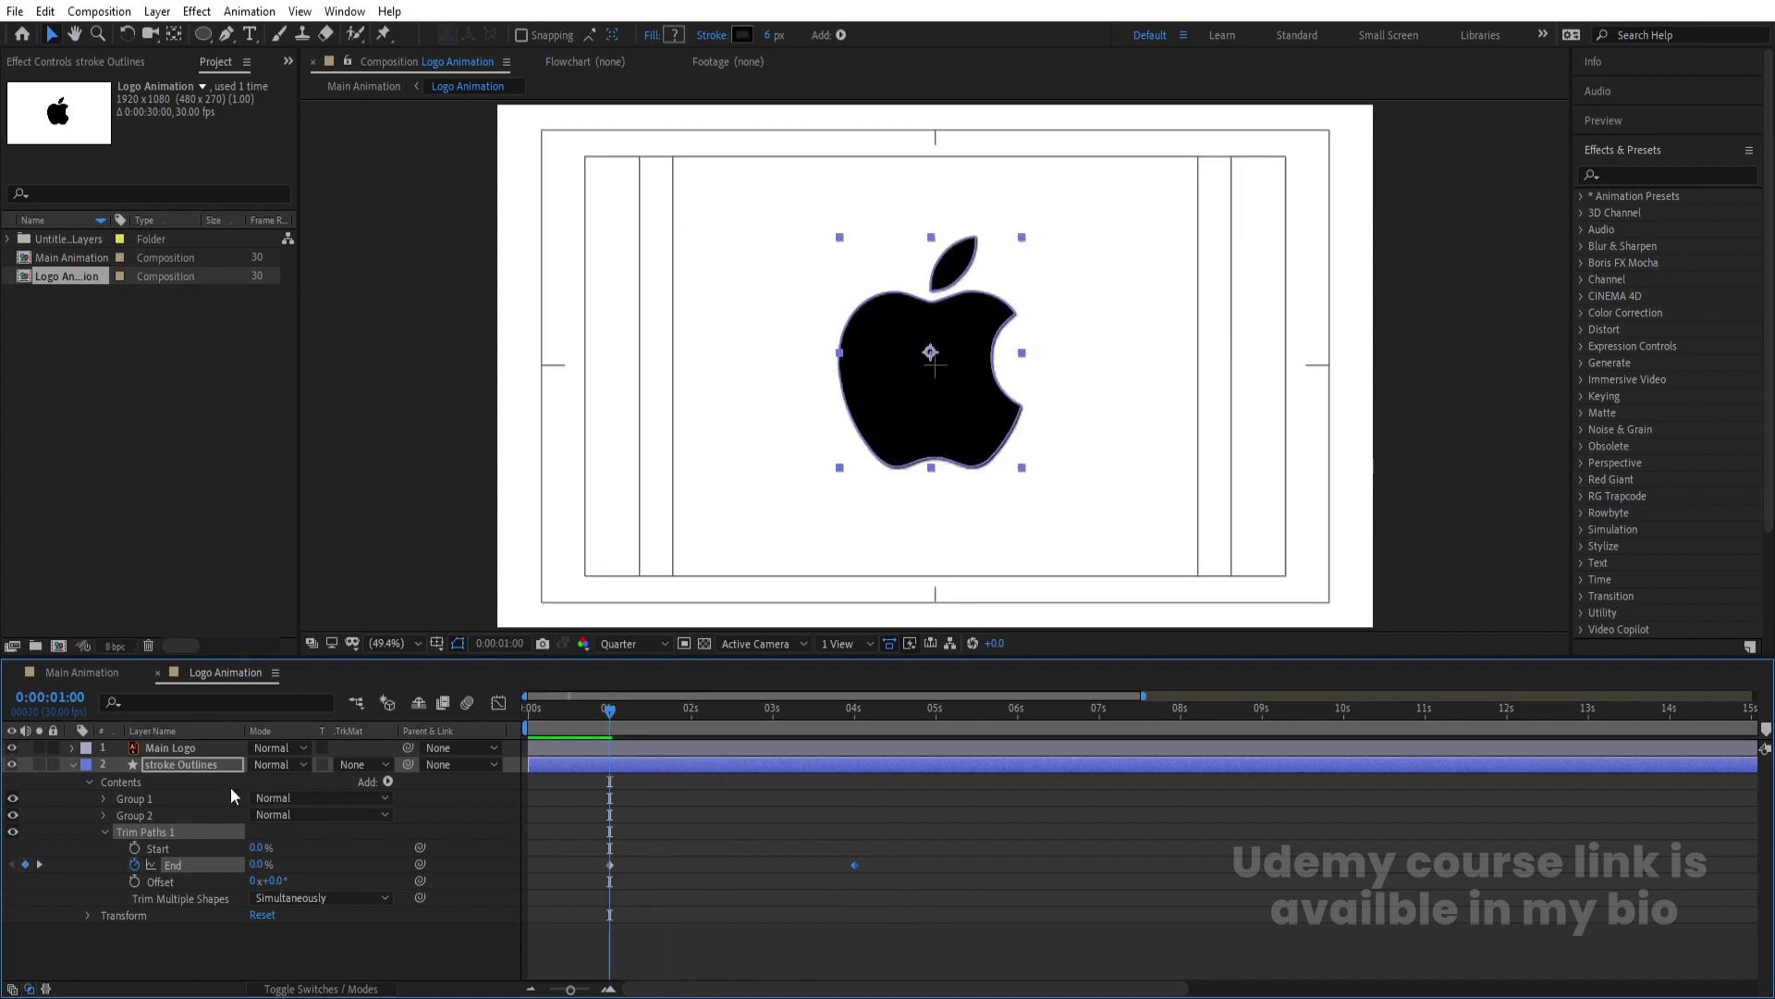
pyautogui.click(658, 841)
pyautogui.moveTo(590, 831); pyautogui.dragTo(893, 903)
pyautogui.press('space')
pyautogui.press('space')
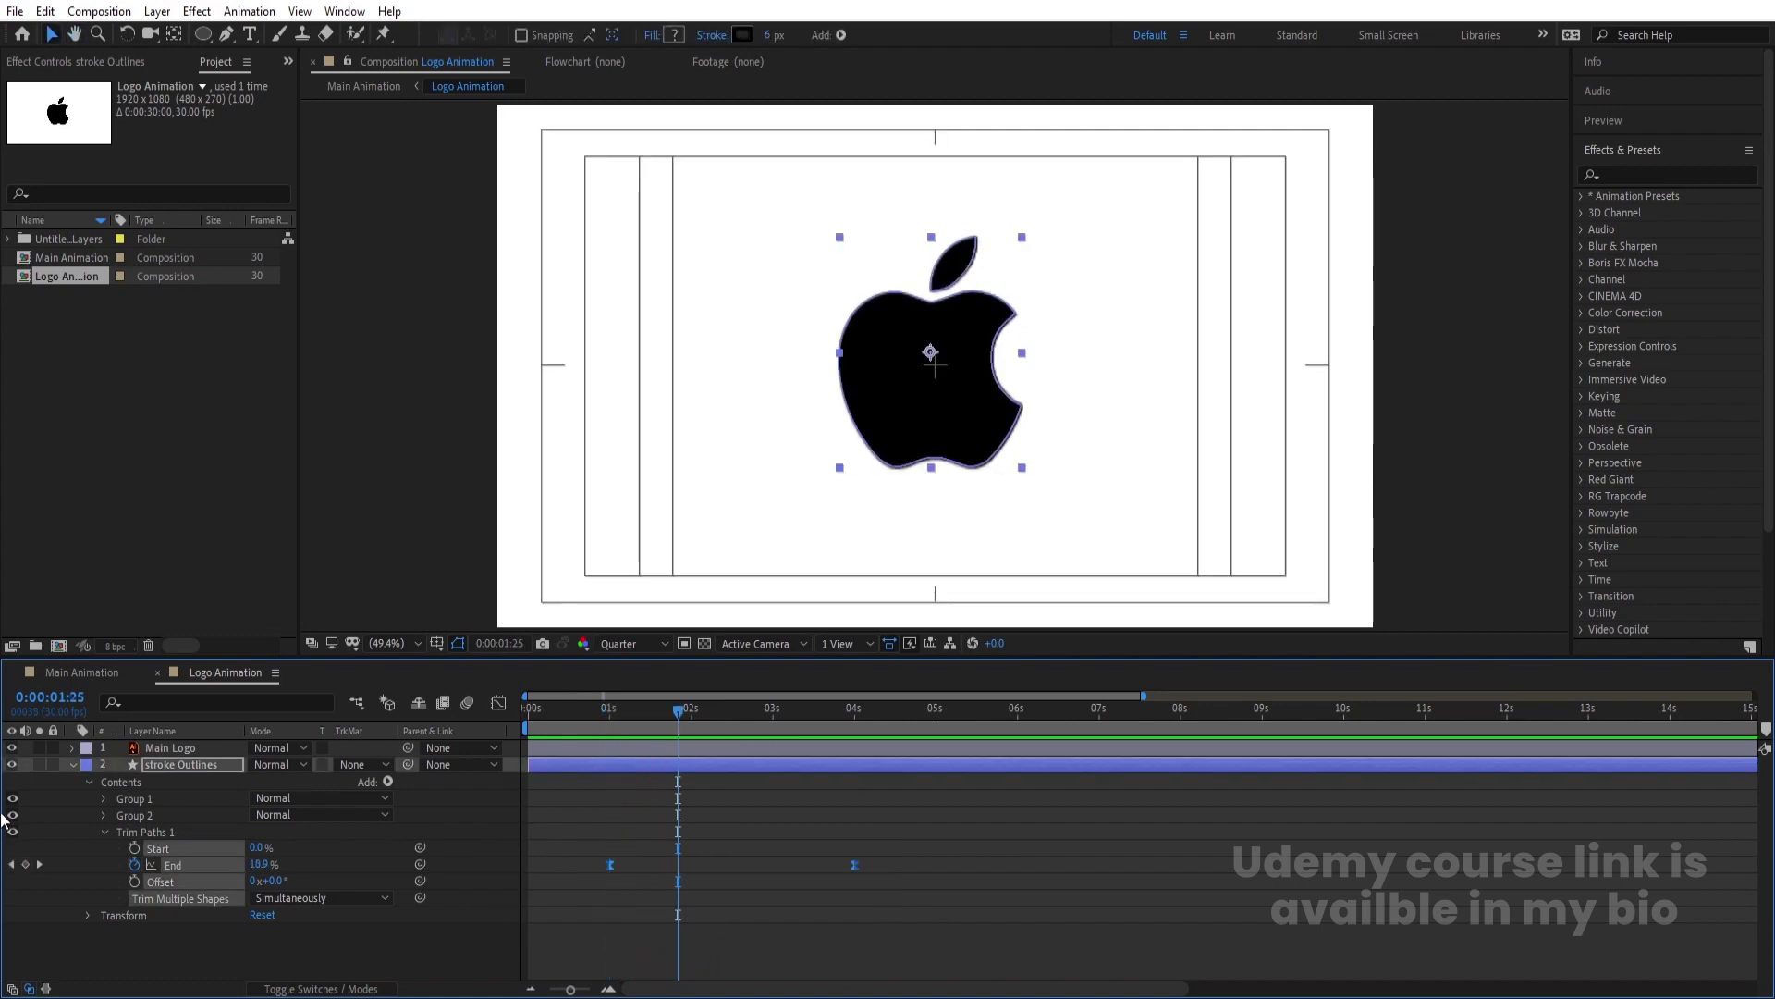
# Preview the eased stroke animation with Main Logo hidden, and turn the layer's visibility back on.
pyautogui.click(11, 747)
pyautogui.press('space')
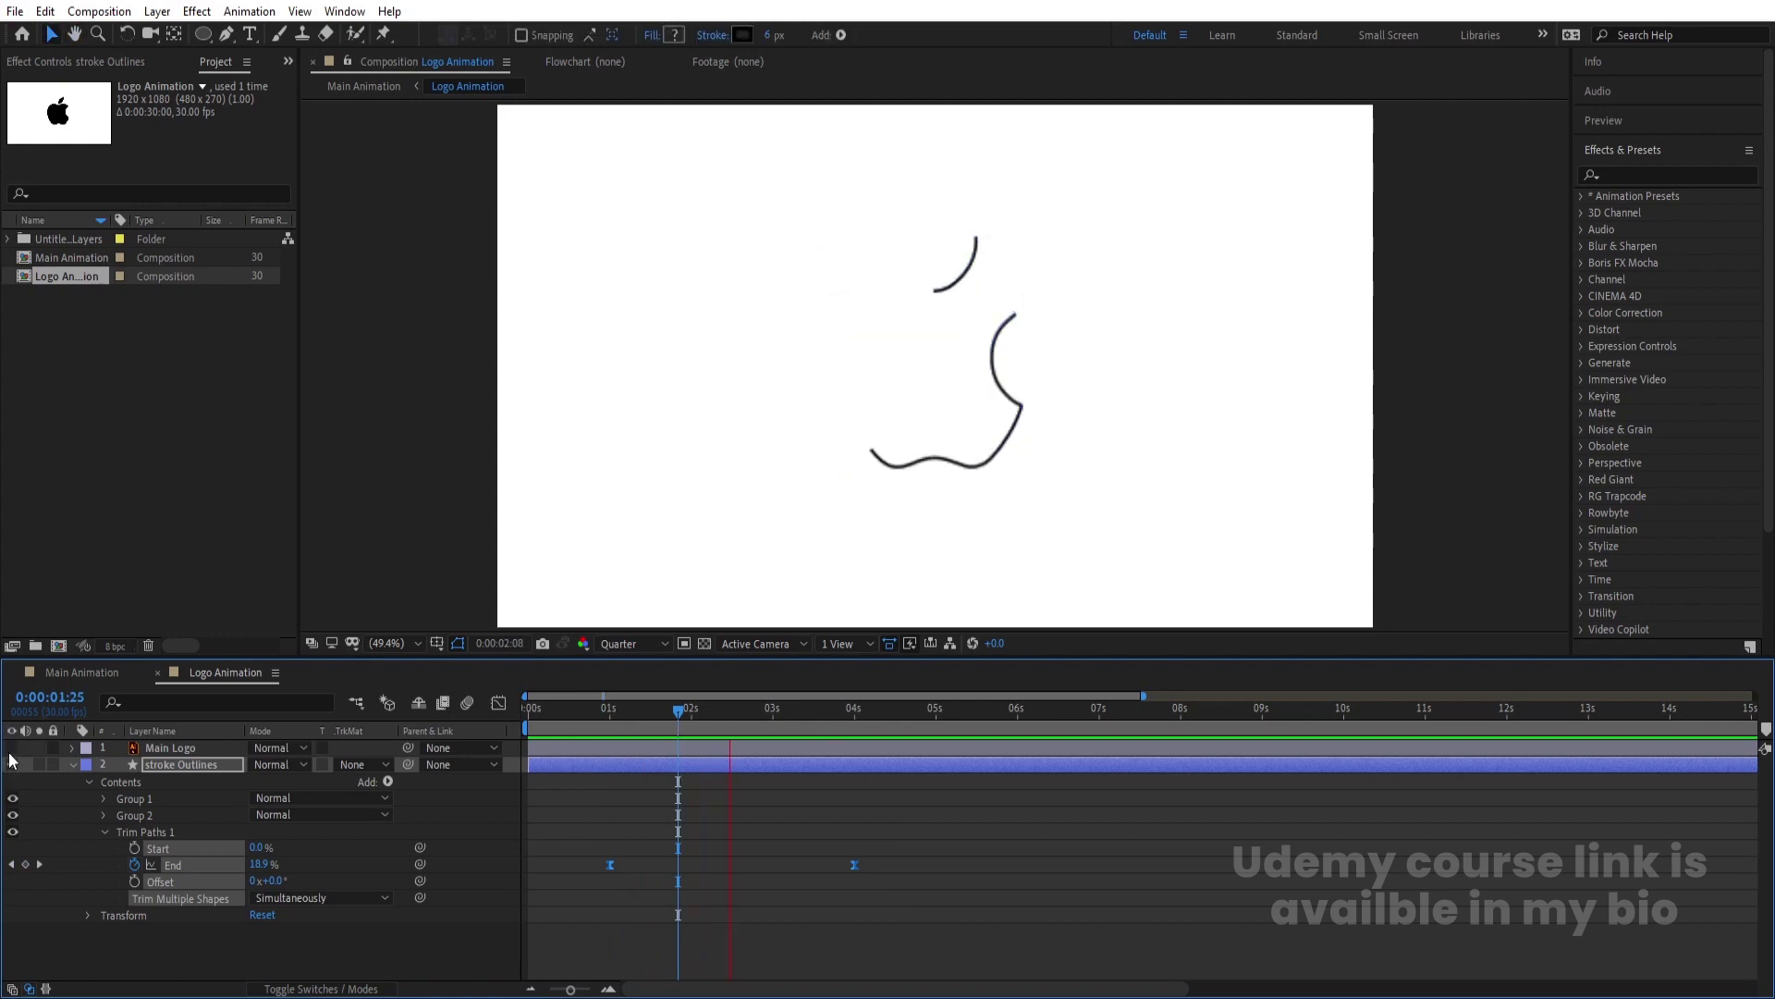
pyautogui.click(11, 747)
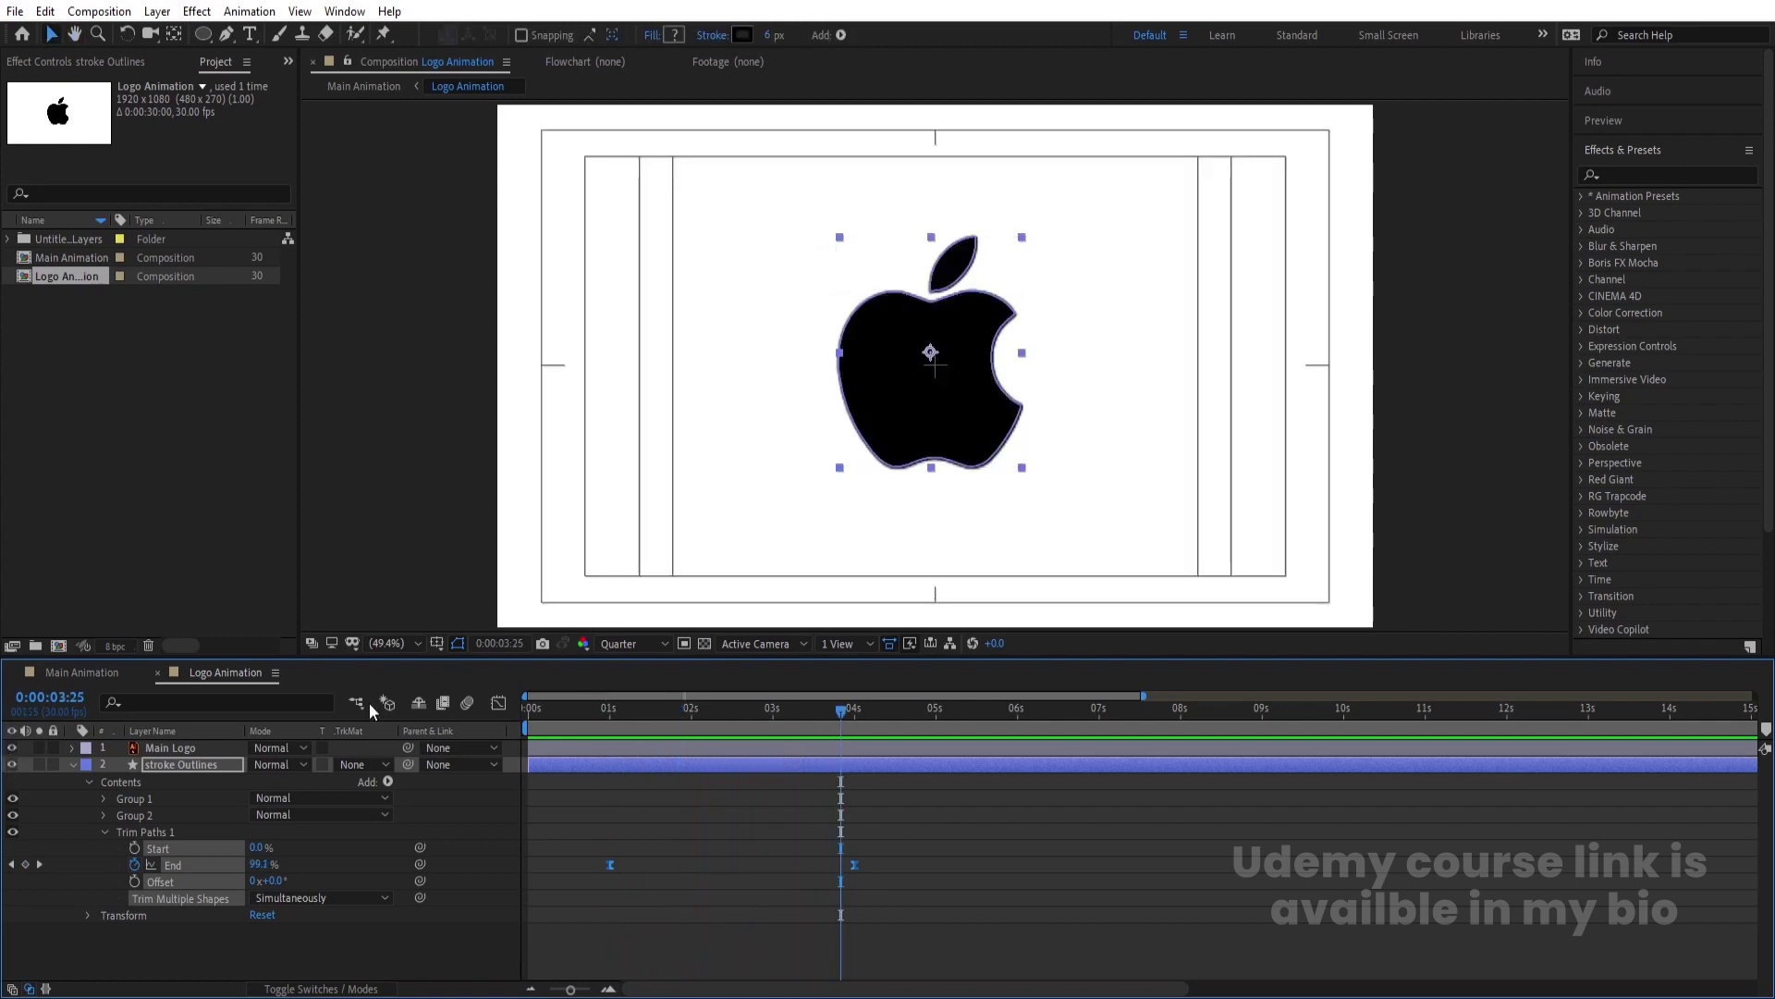
# Draw a black-filled ellipse that covers the whole logo on a new shape layer above Main Logo.
pyautogui.click(73, 766)
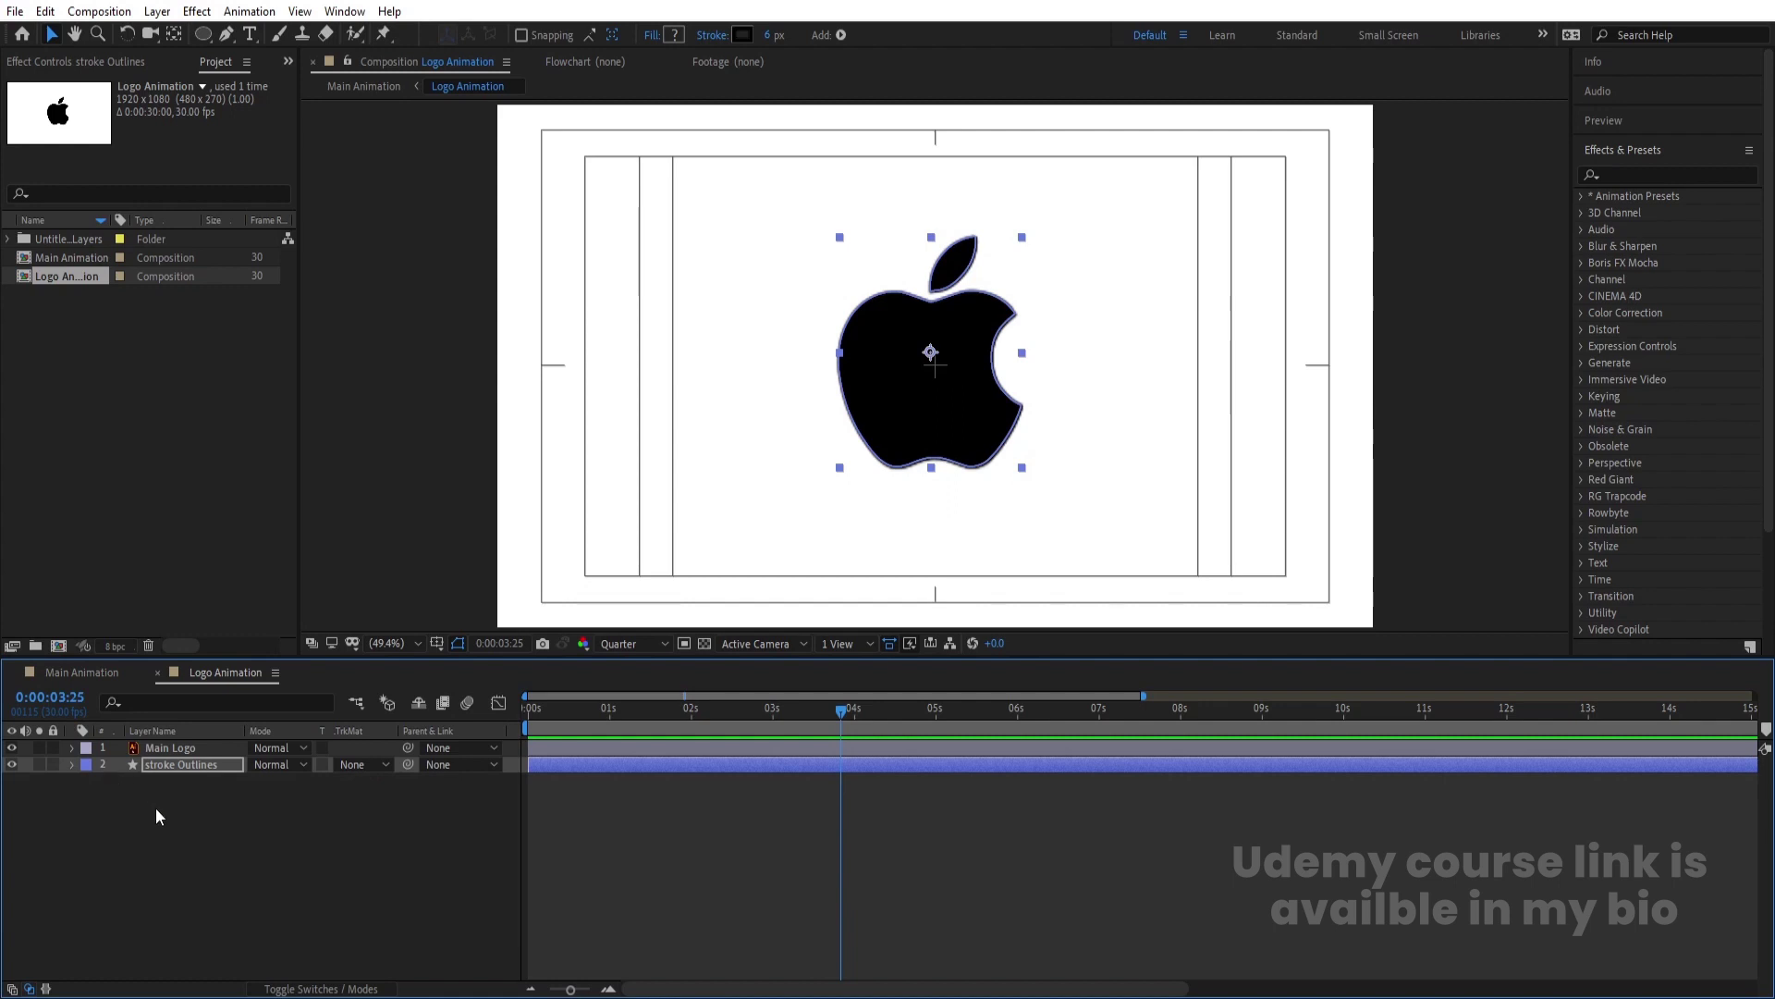
pyautogui.click(155, 807)
pyautogui.click(202, 35)
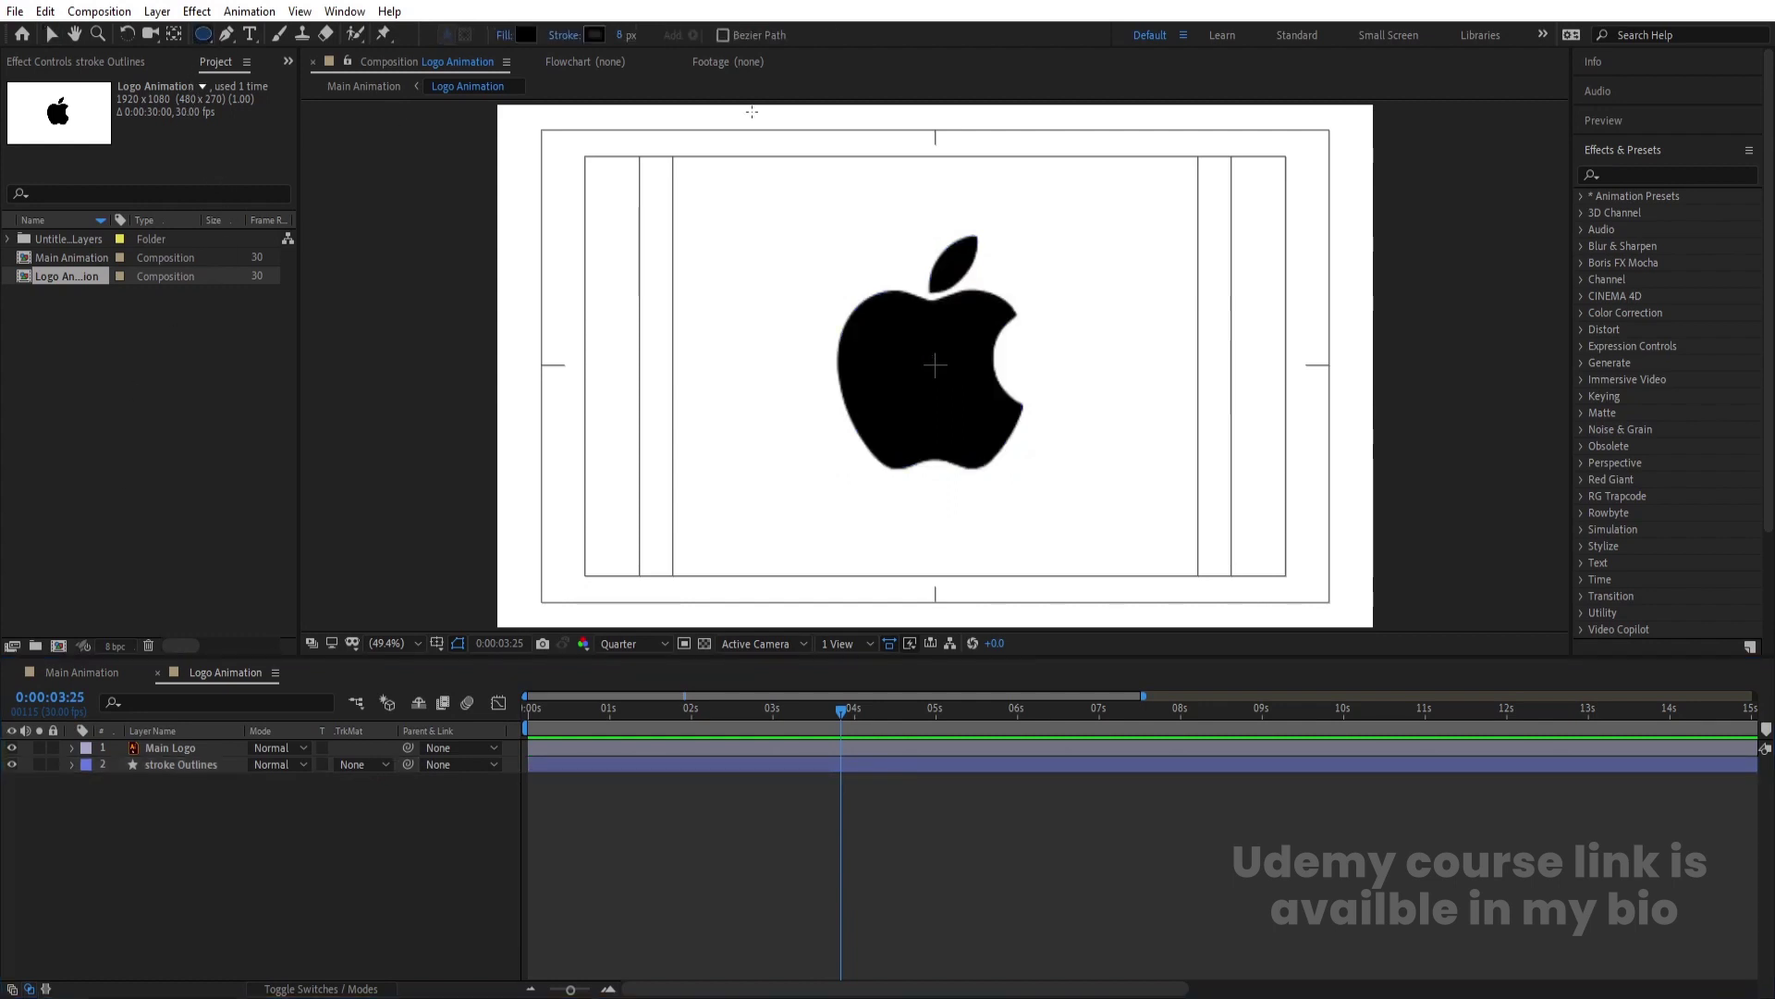
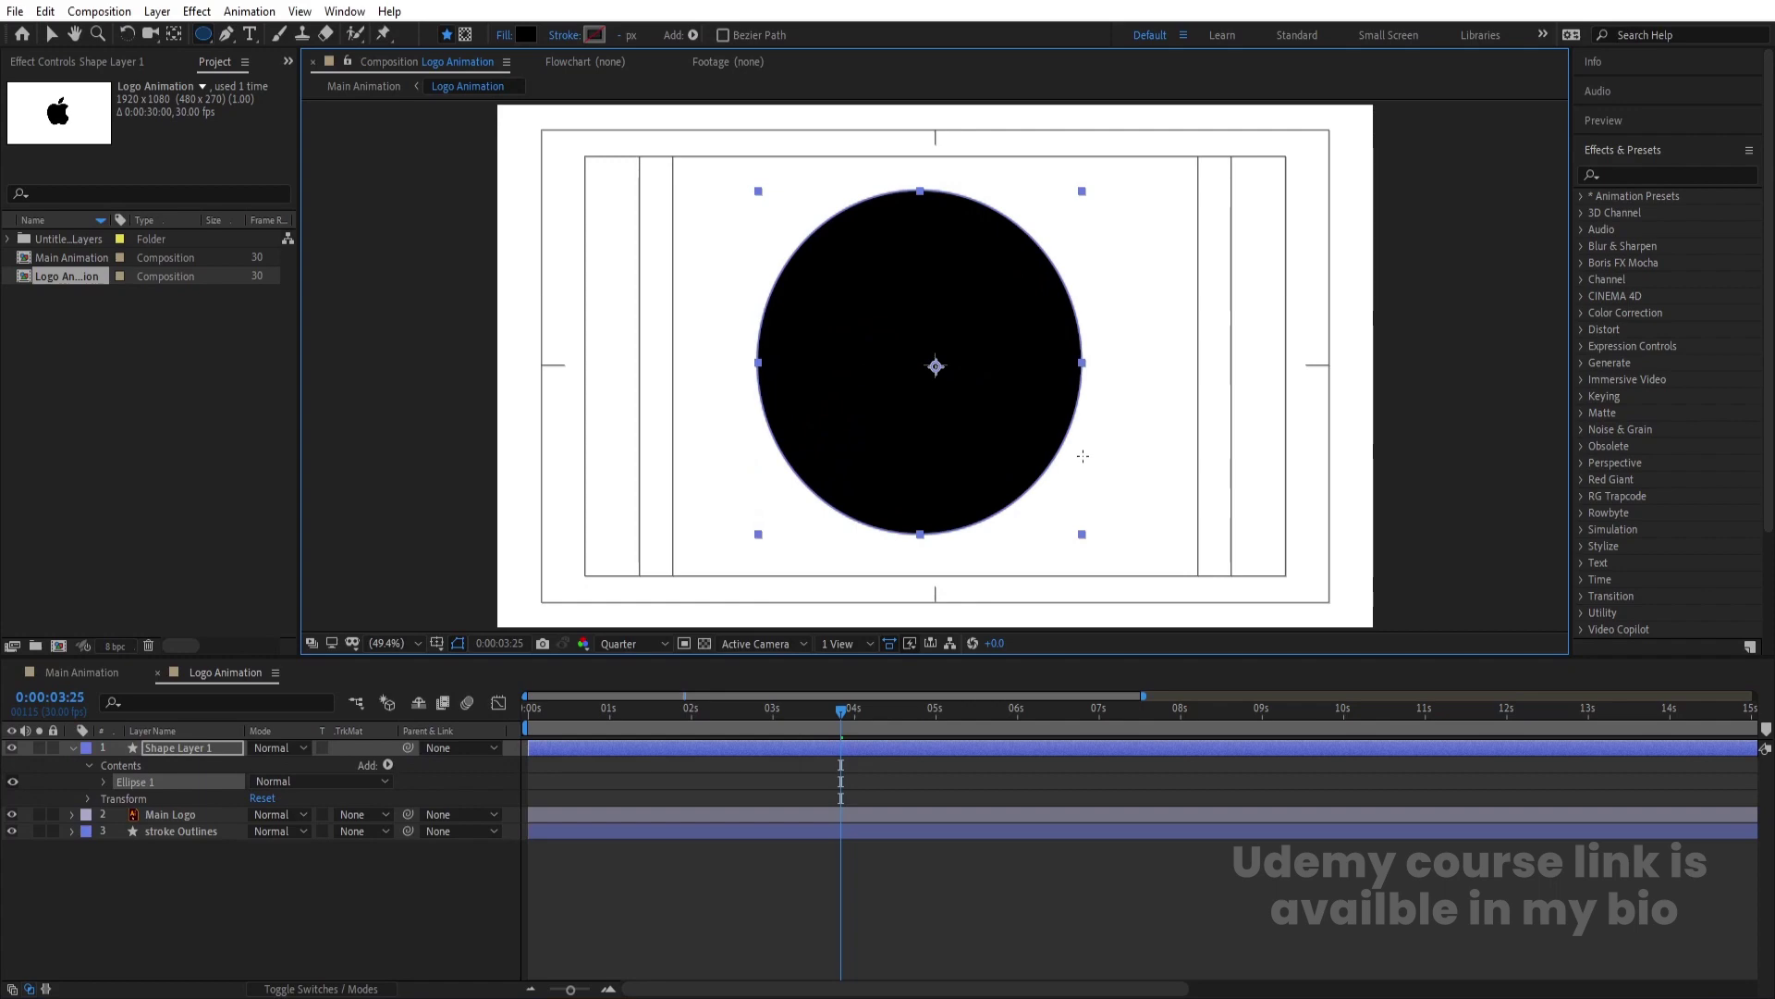
# Center the ellipse layer's anchor point on the shape and align the layer horizontally and vertically to the composition center.
pyautogui.click(191, 752)
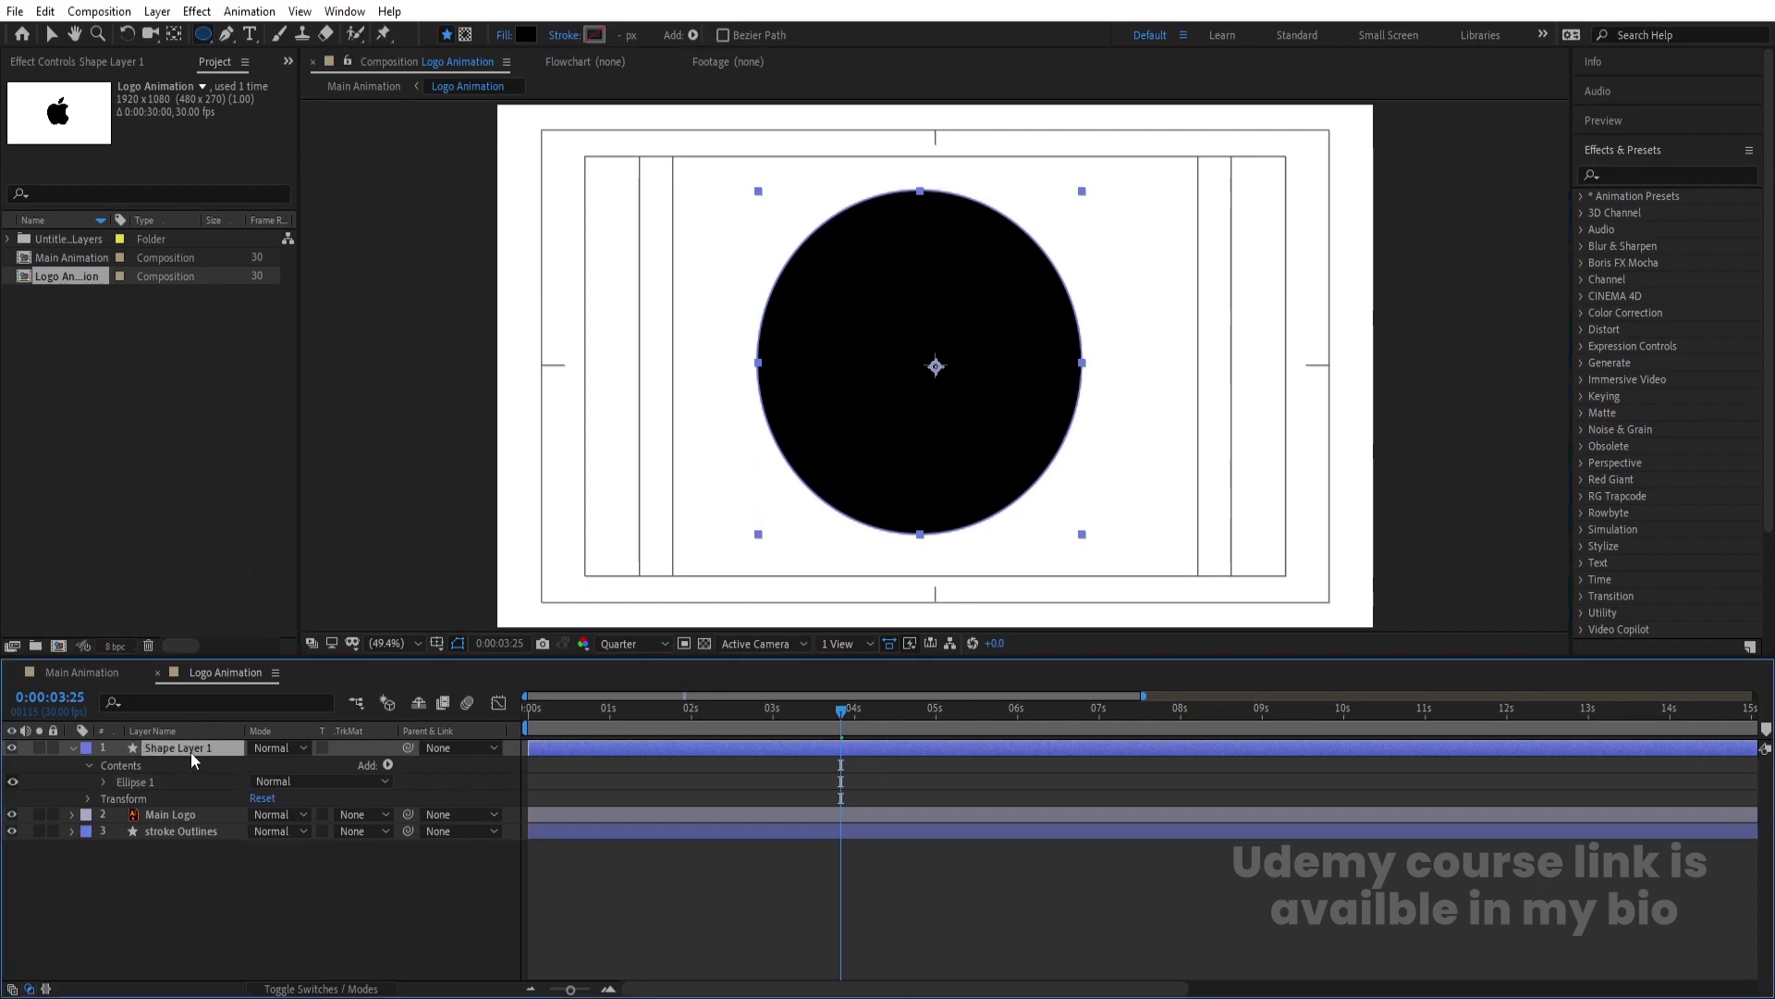
pyautogui.press(',')
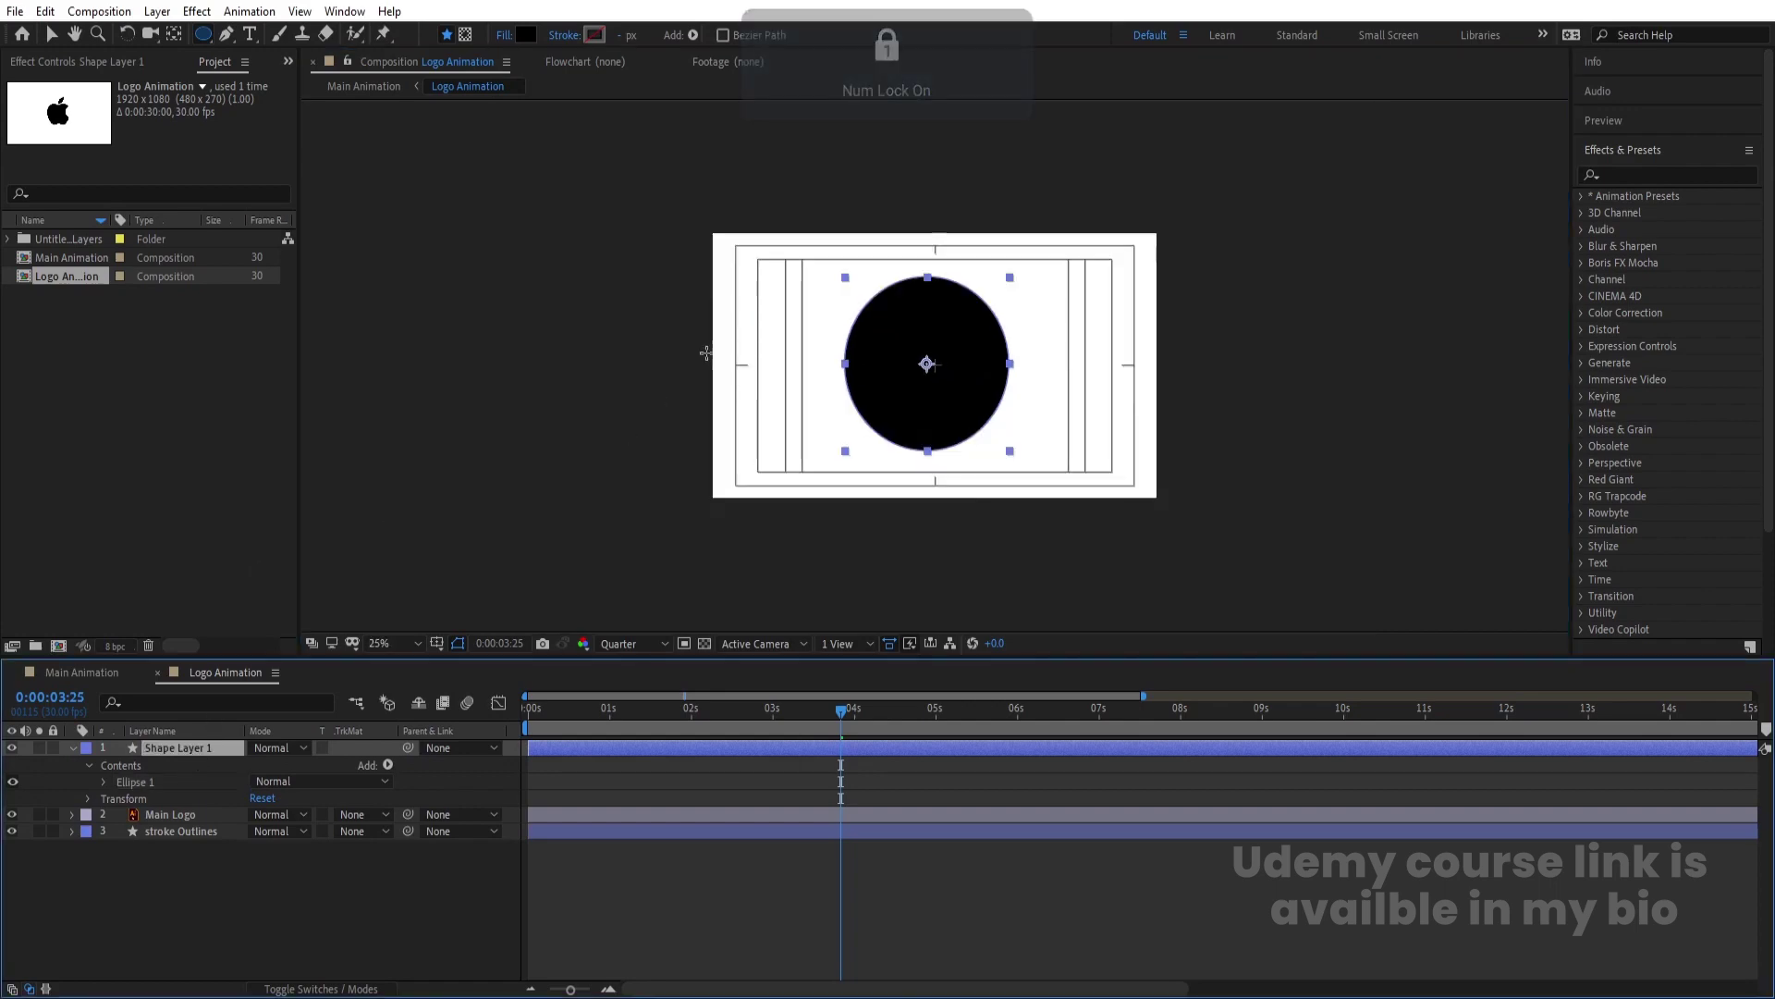
pyautogui.press('.')
pyautogui.click(1628, 150)
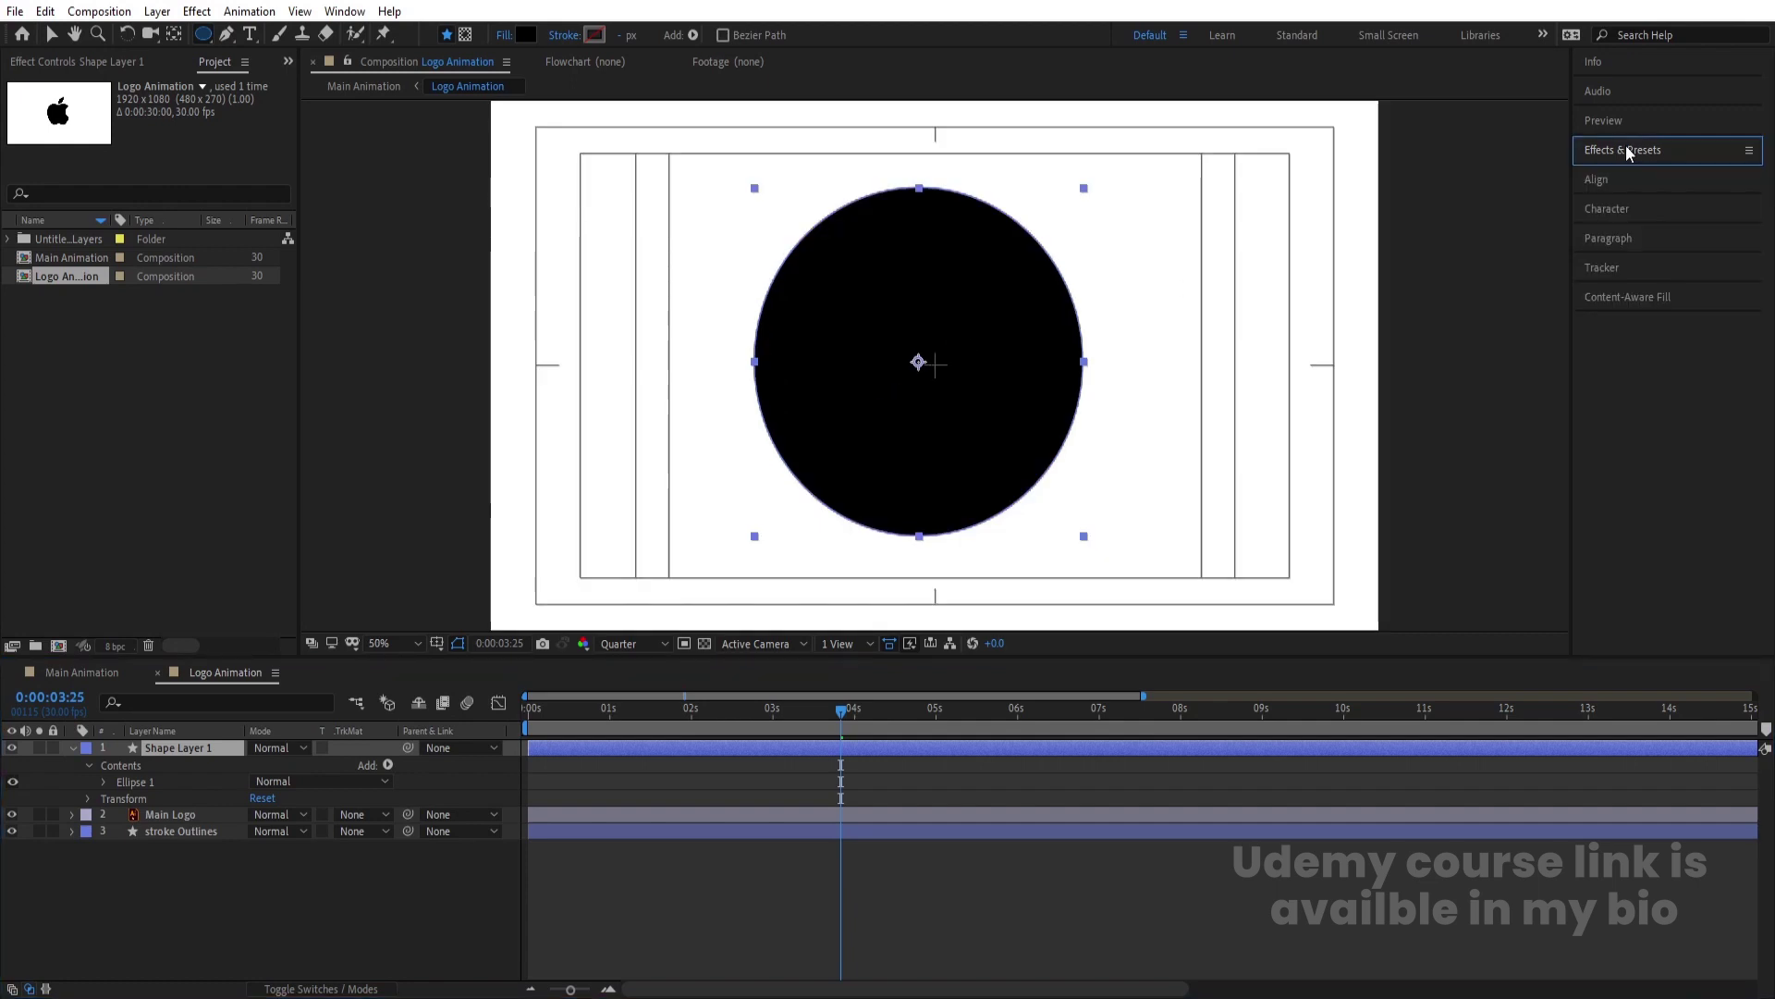
pyautogui.click(1618, 181)
pyautogui.click(1622, 228)
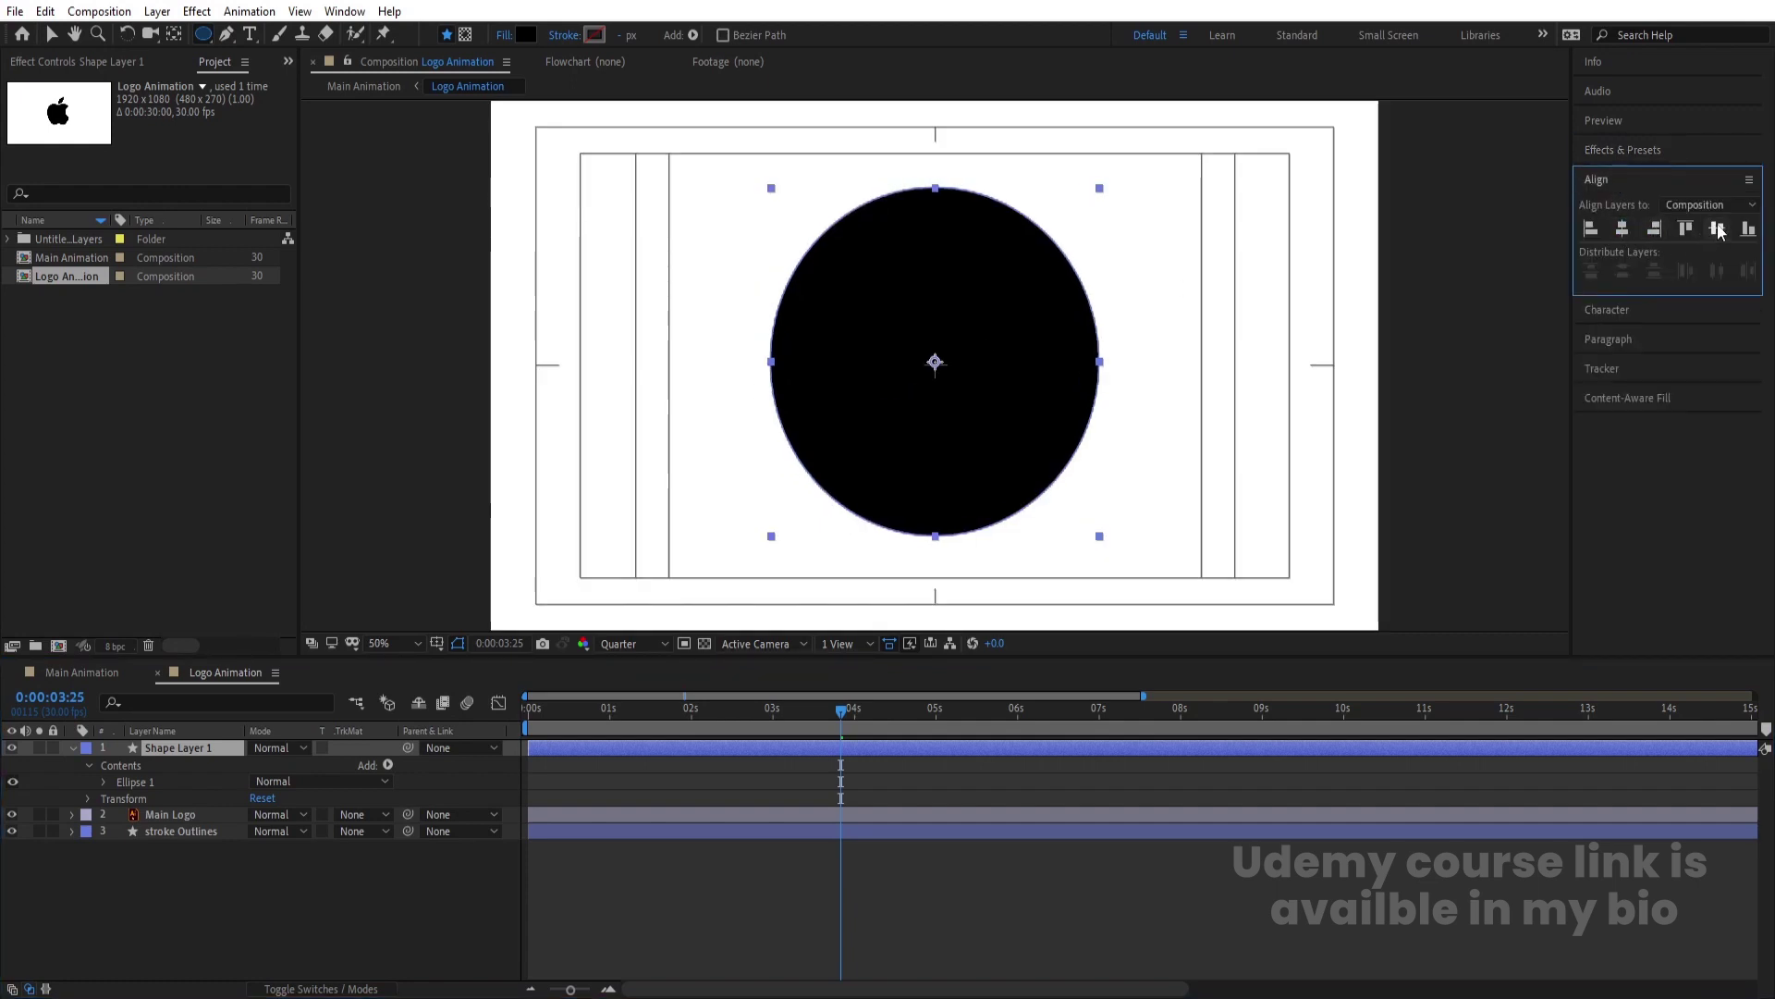
pyautogui.click(1717, 229)
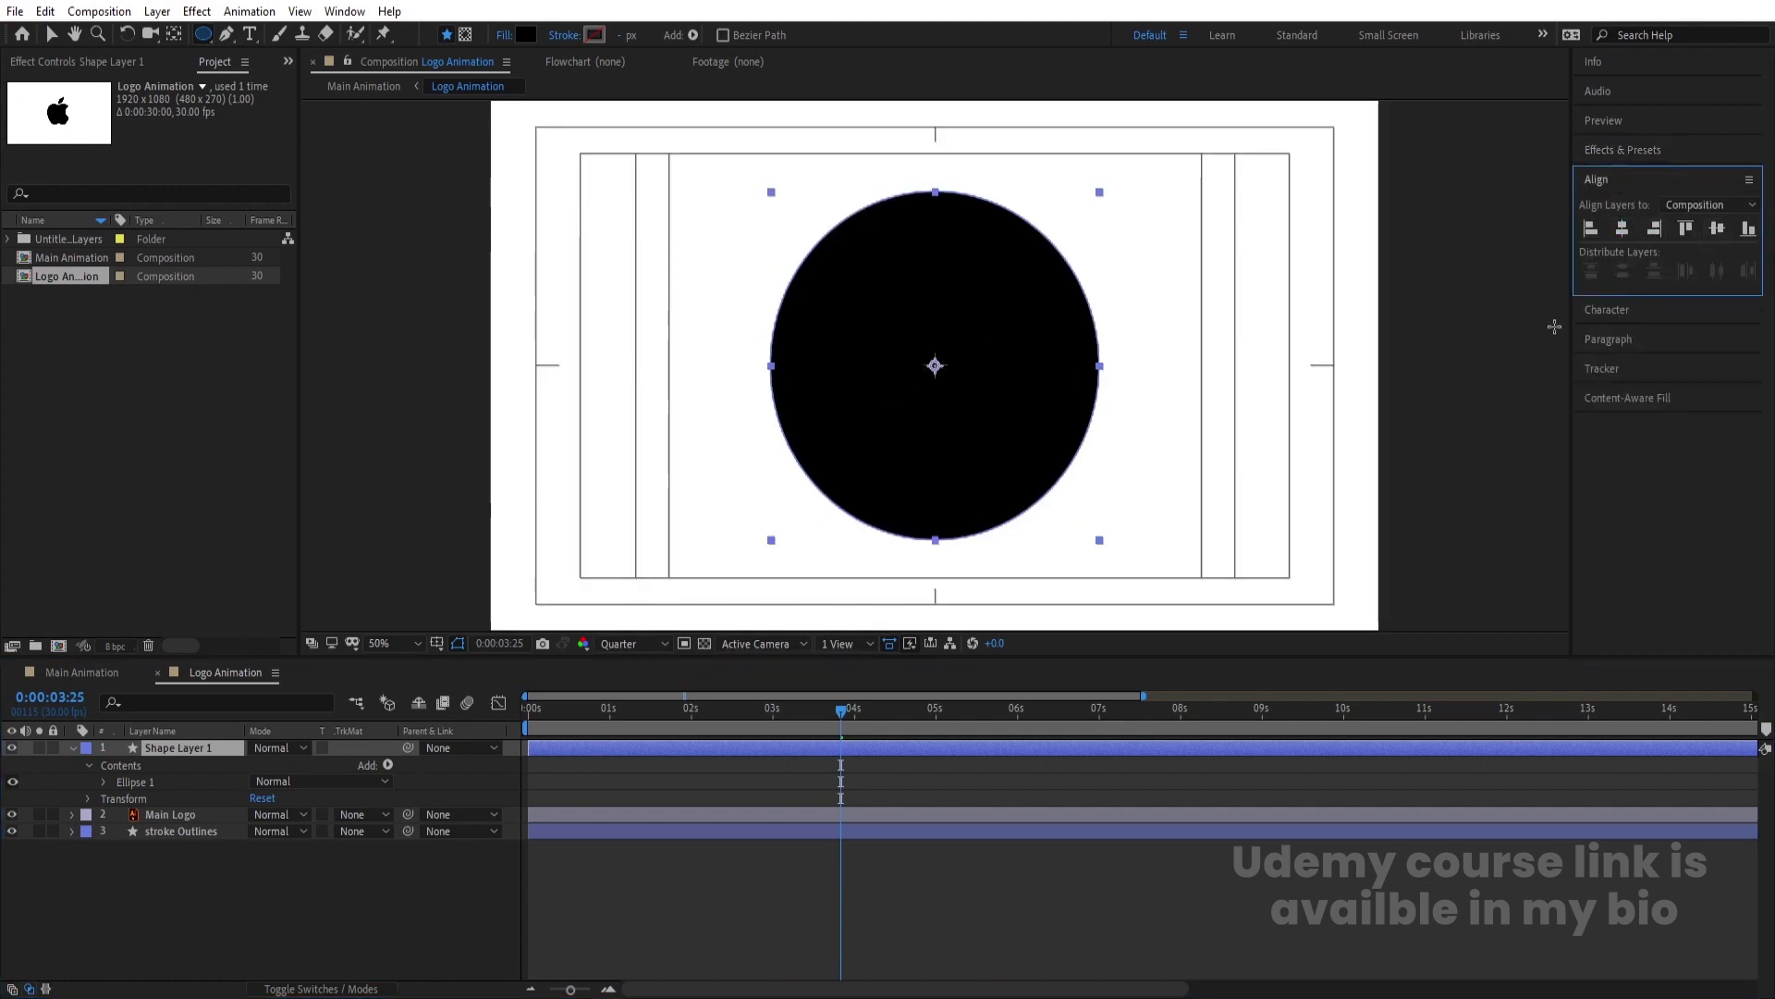
# Keyframe the ellipse layer's Scale from 0% at 1 second to 107% at 0:00:03:29.
pyautogui.click(610, 709)
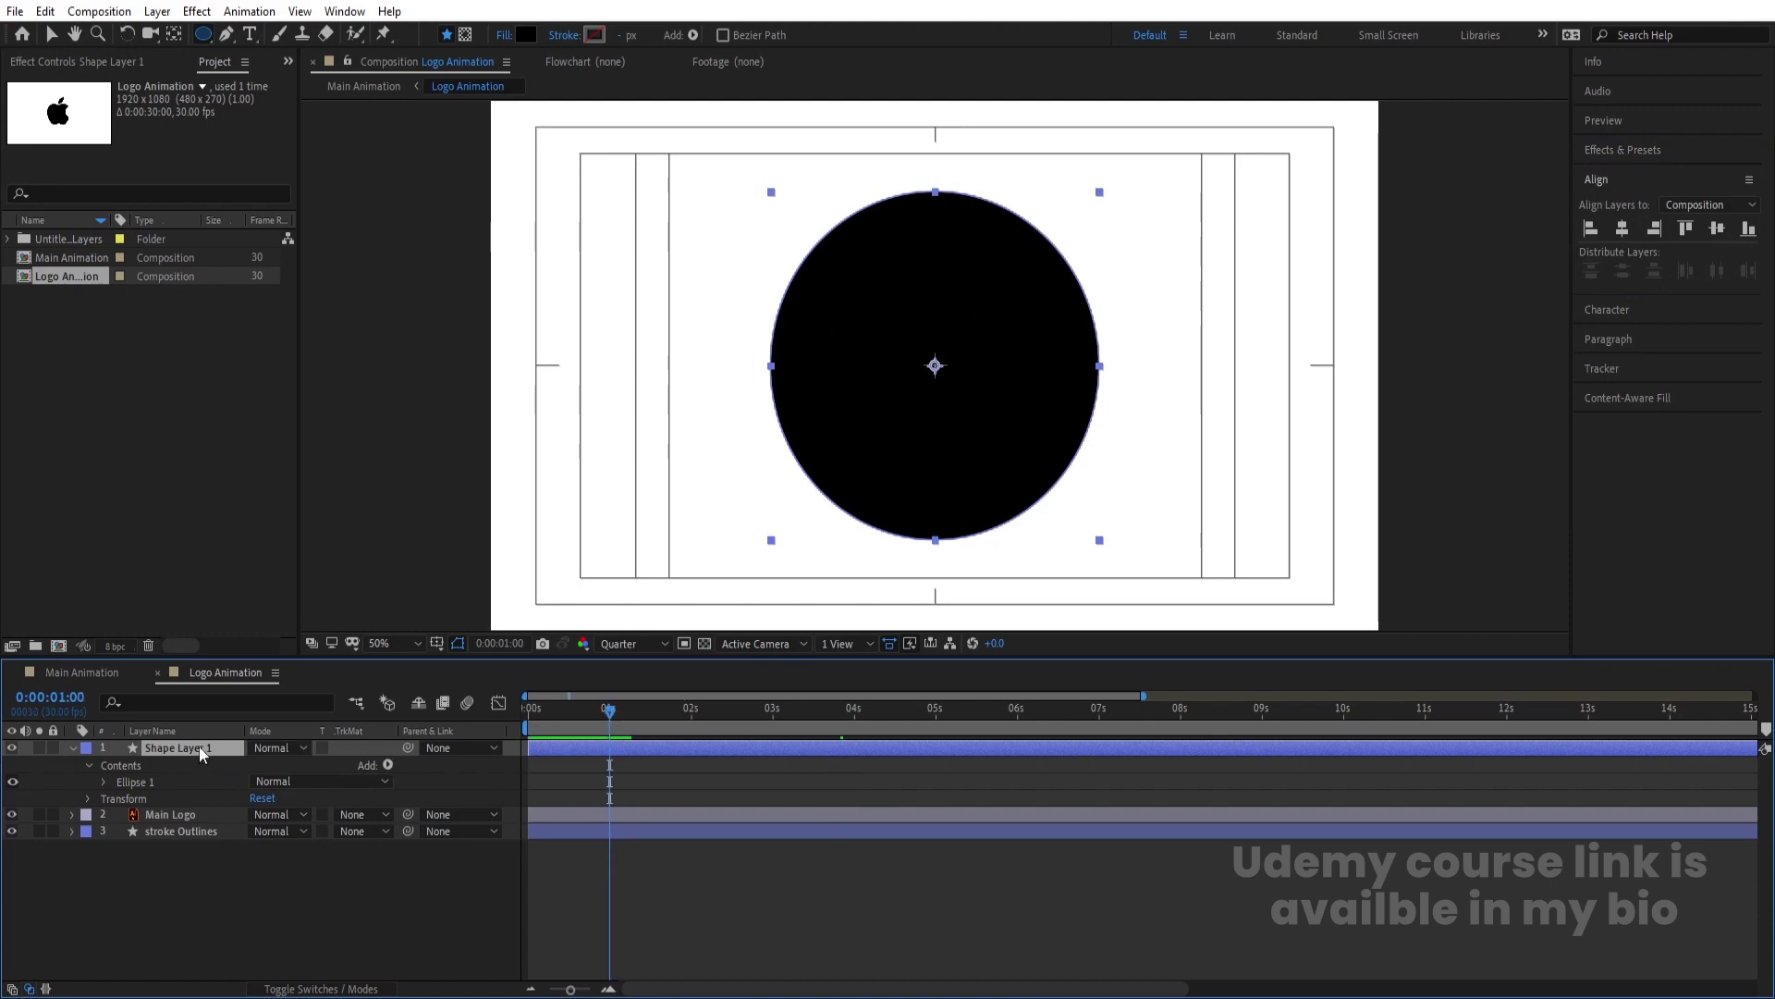
pyautogui.press('s')
pyautogui.click(278, 765)
pyautogui.write('00')
pyautogui.press('Return')
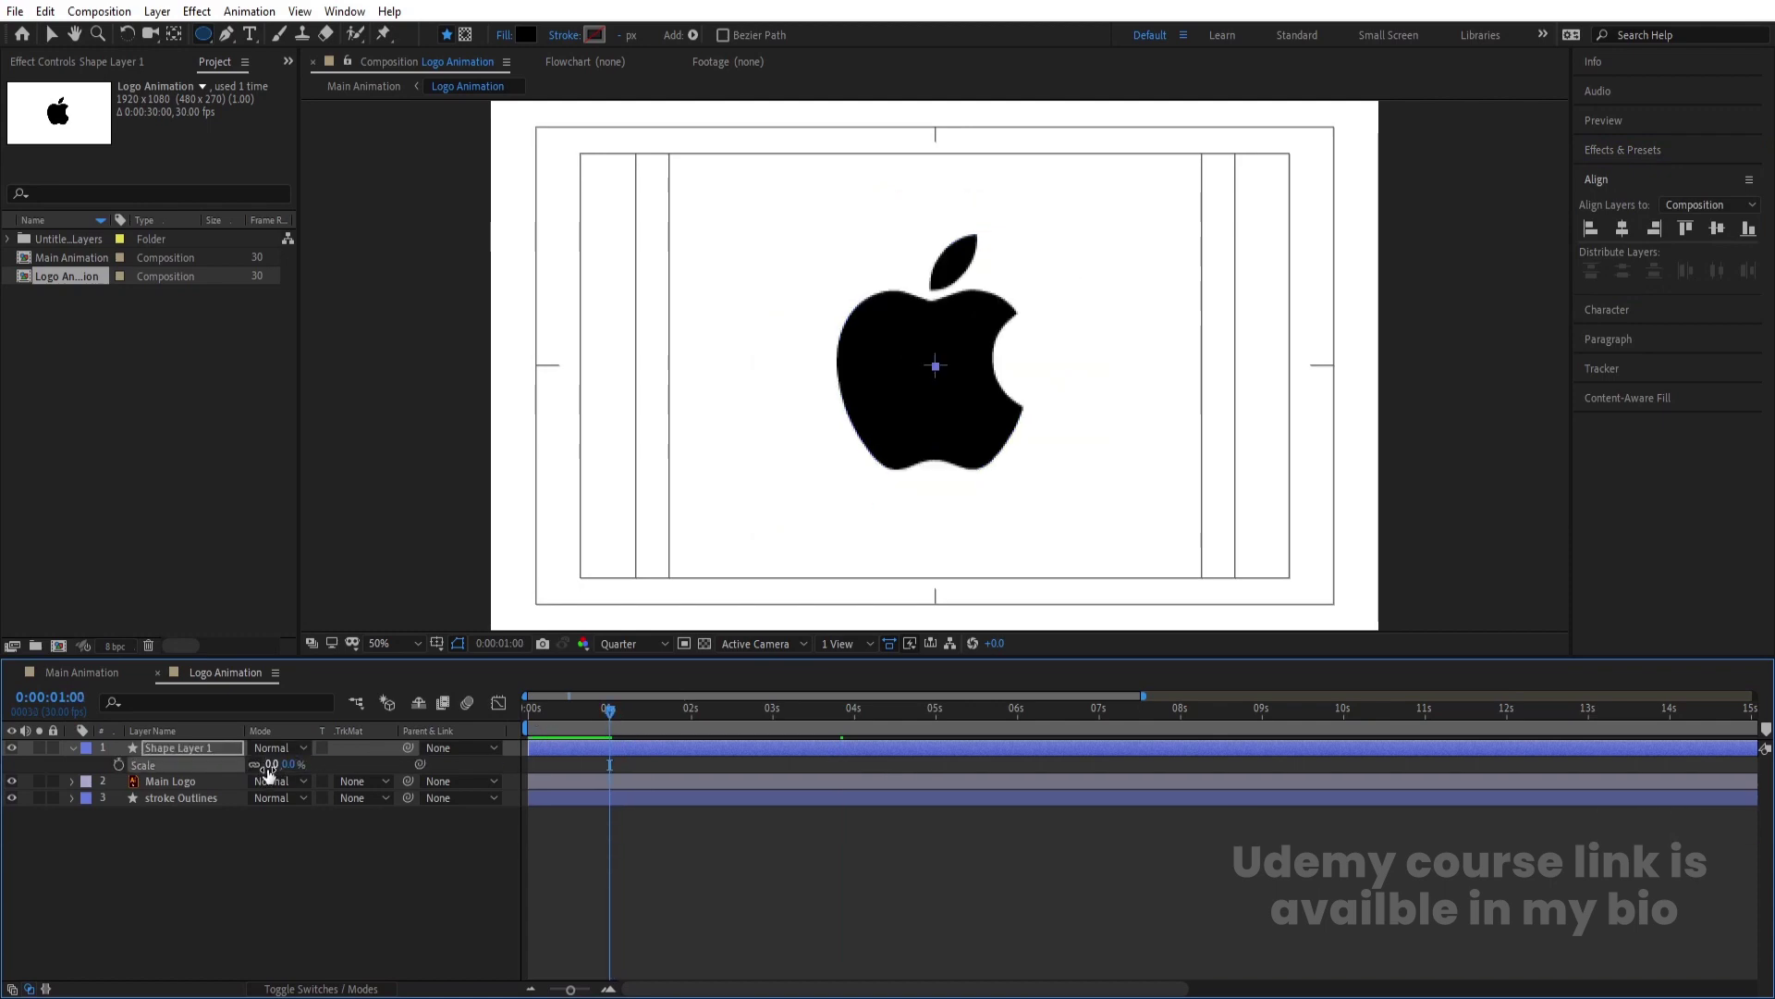
pyautogui.click(119, 765)
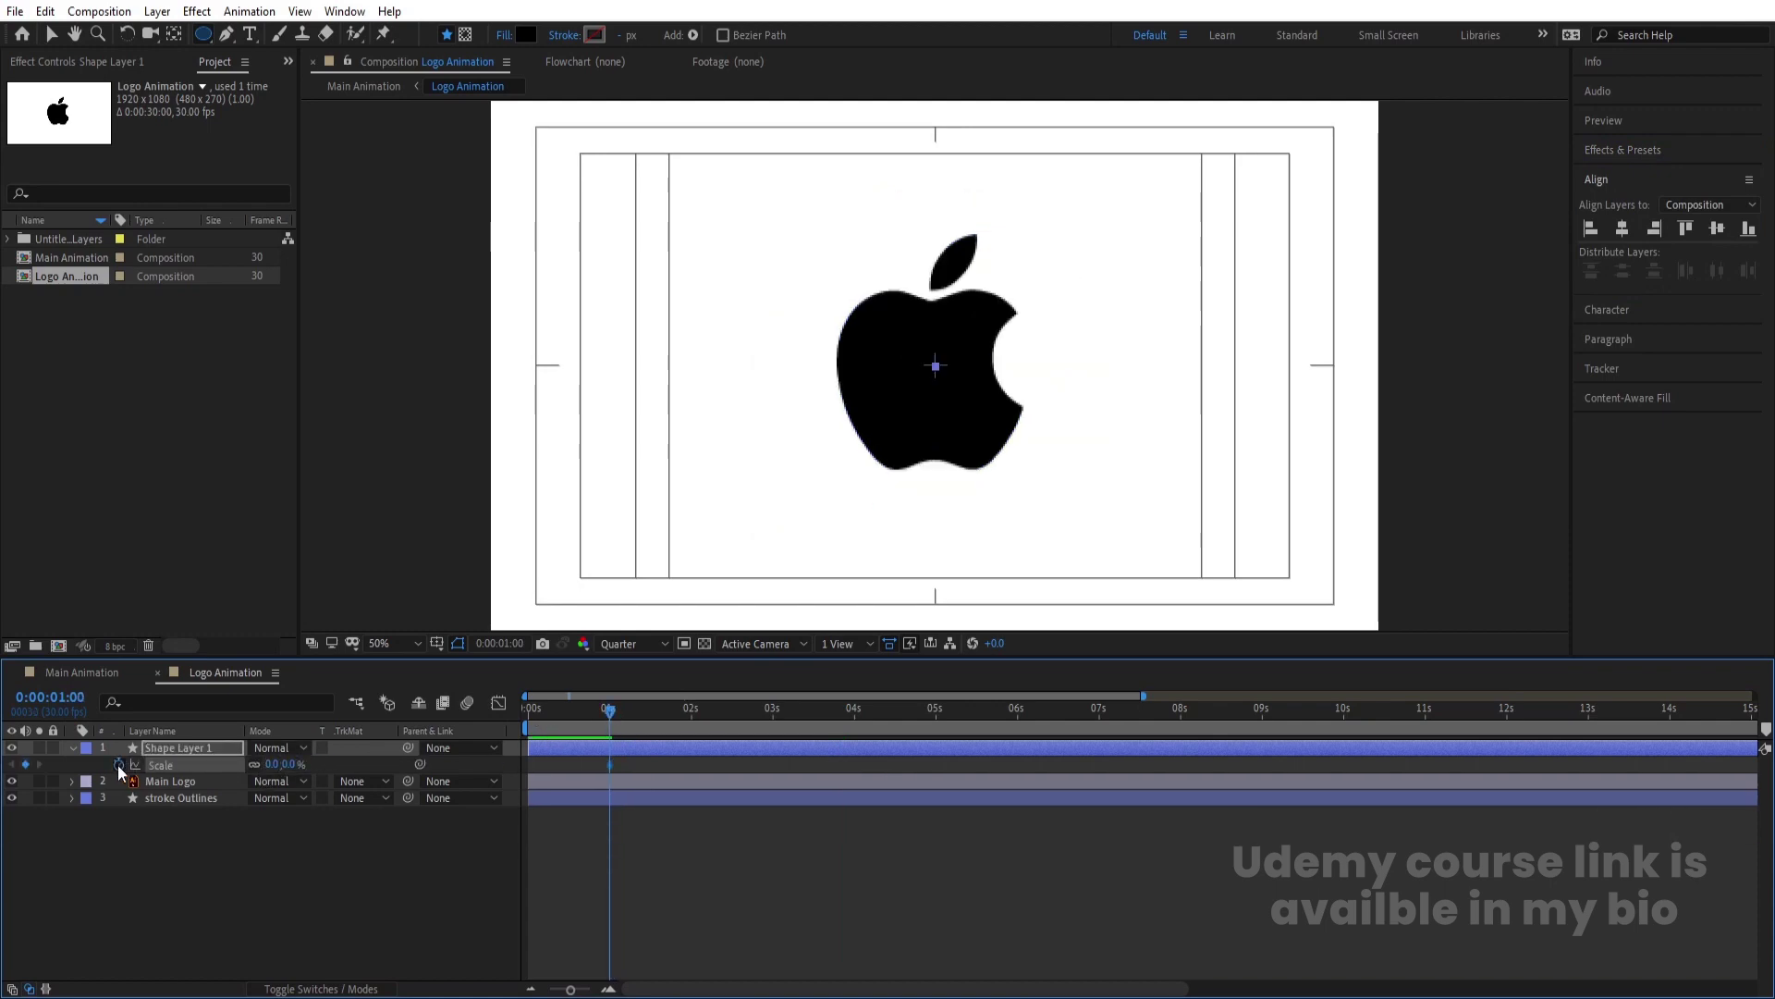
pyautogui.click(851, 727)
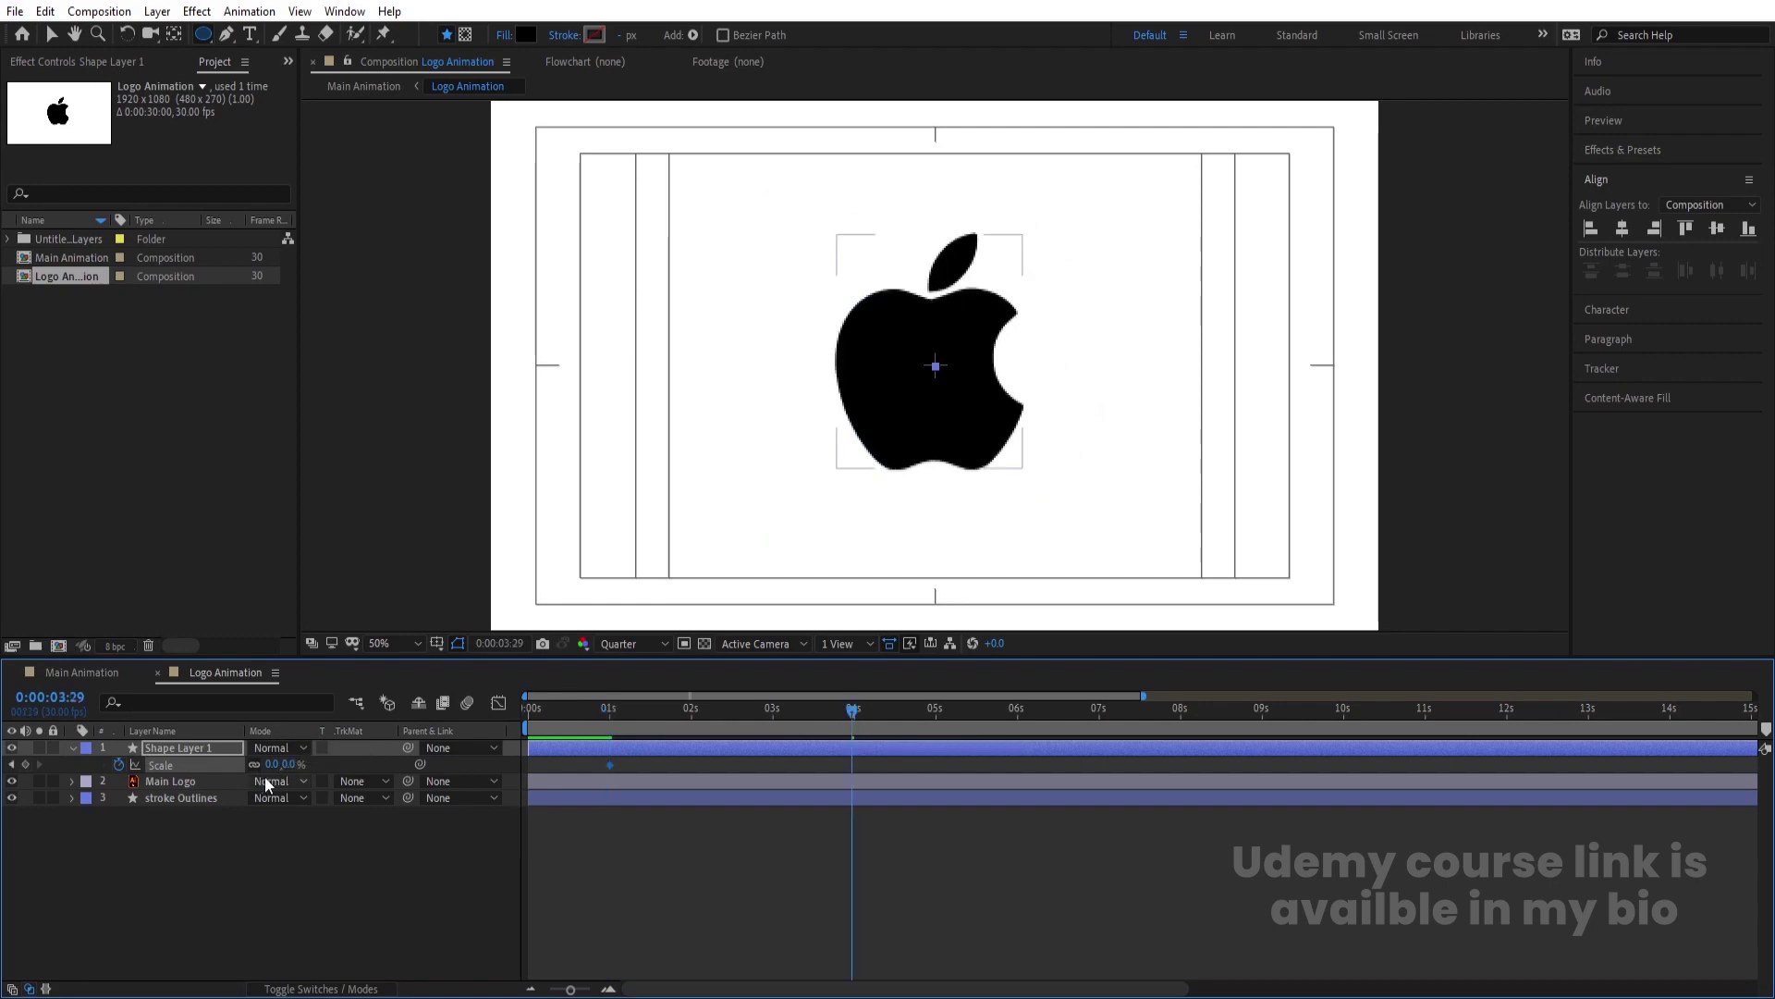
pyautogui.moveTo(271, 764); pyautogui.dragTo(342, 743)
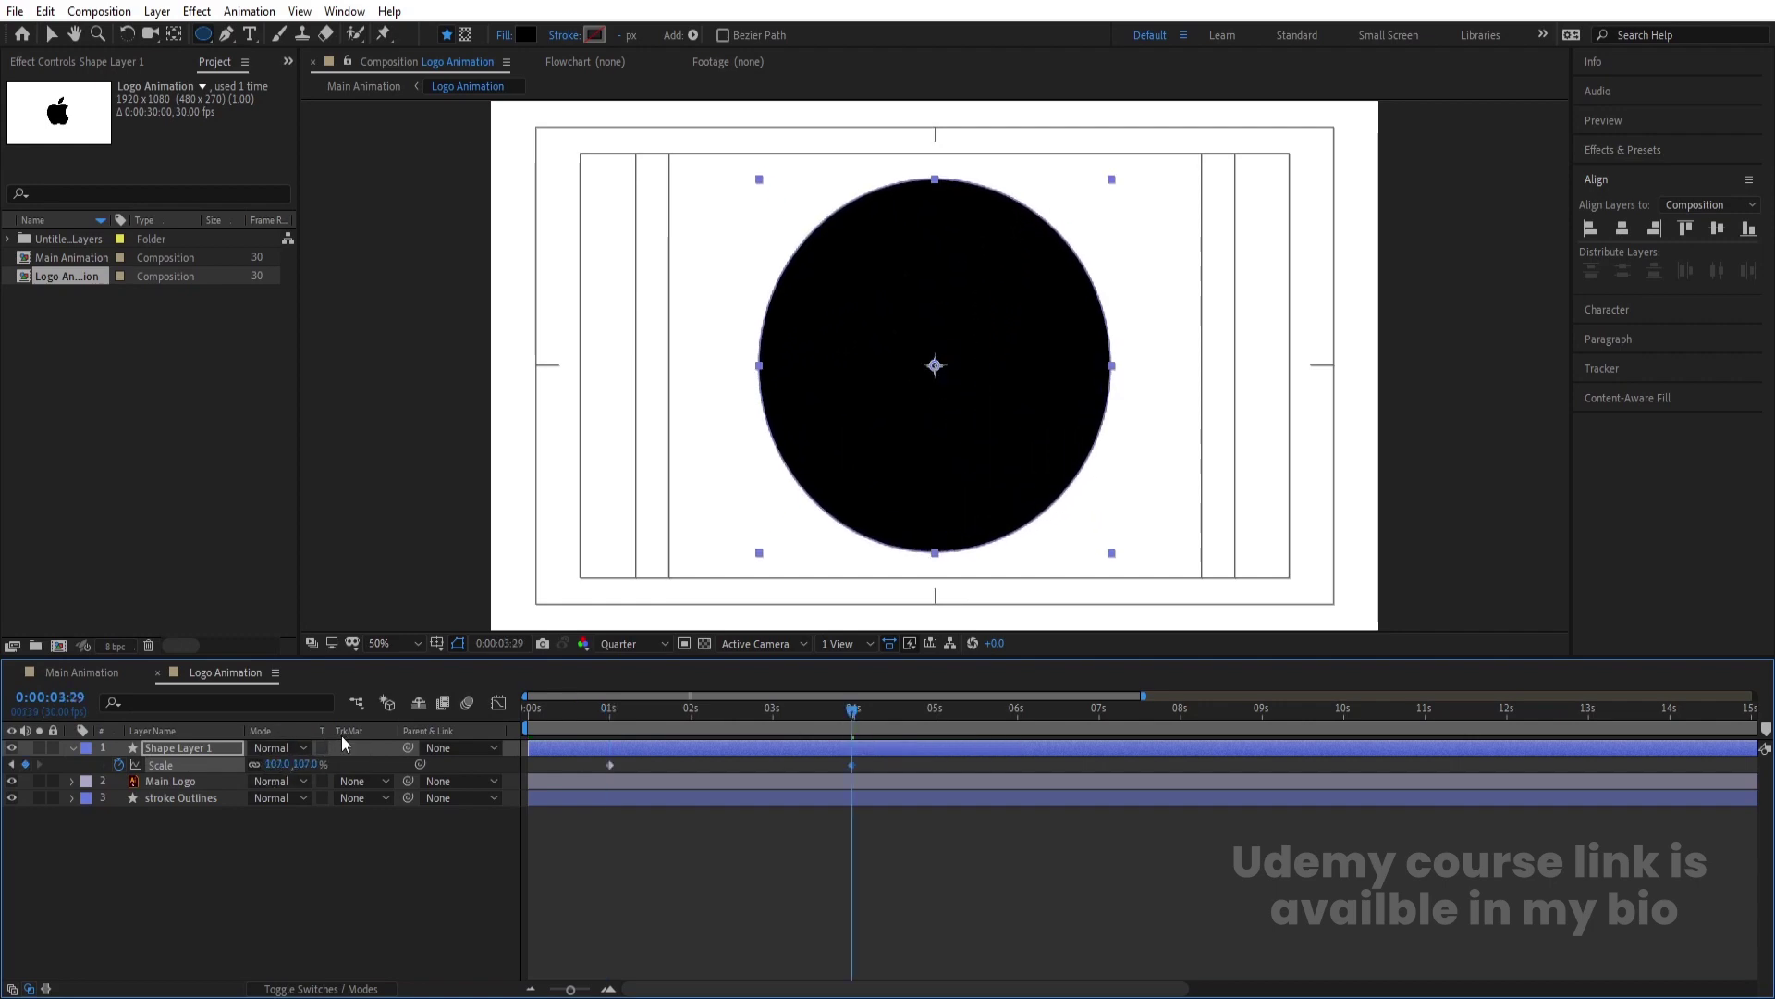
# Apply the Turbulent Displace effect to the ellipse's shape layer.
pyautogui.click(286, 879)
pyautogui.click(804, 518)
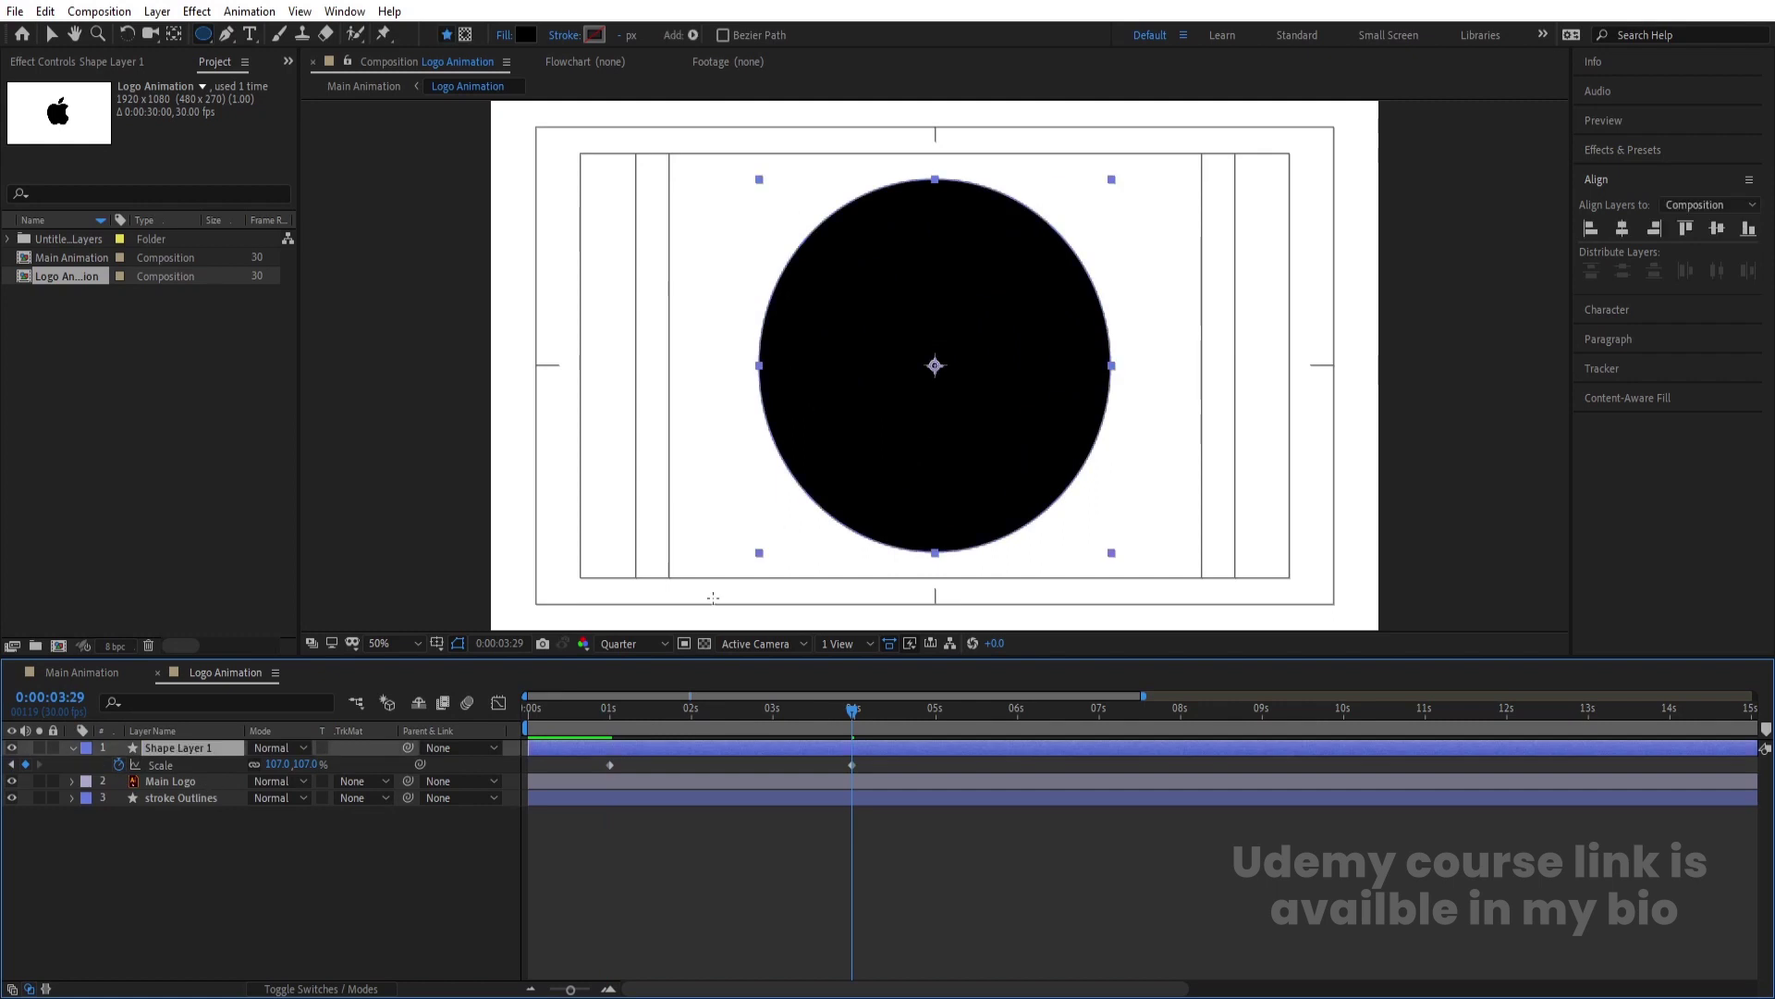
pyautogui.click(1614, 151)
pyautogui.click(1622, 173)
pyautogui.write('tur')
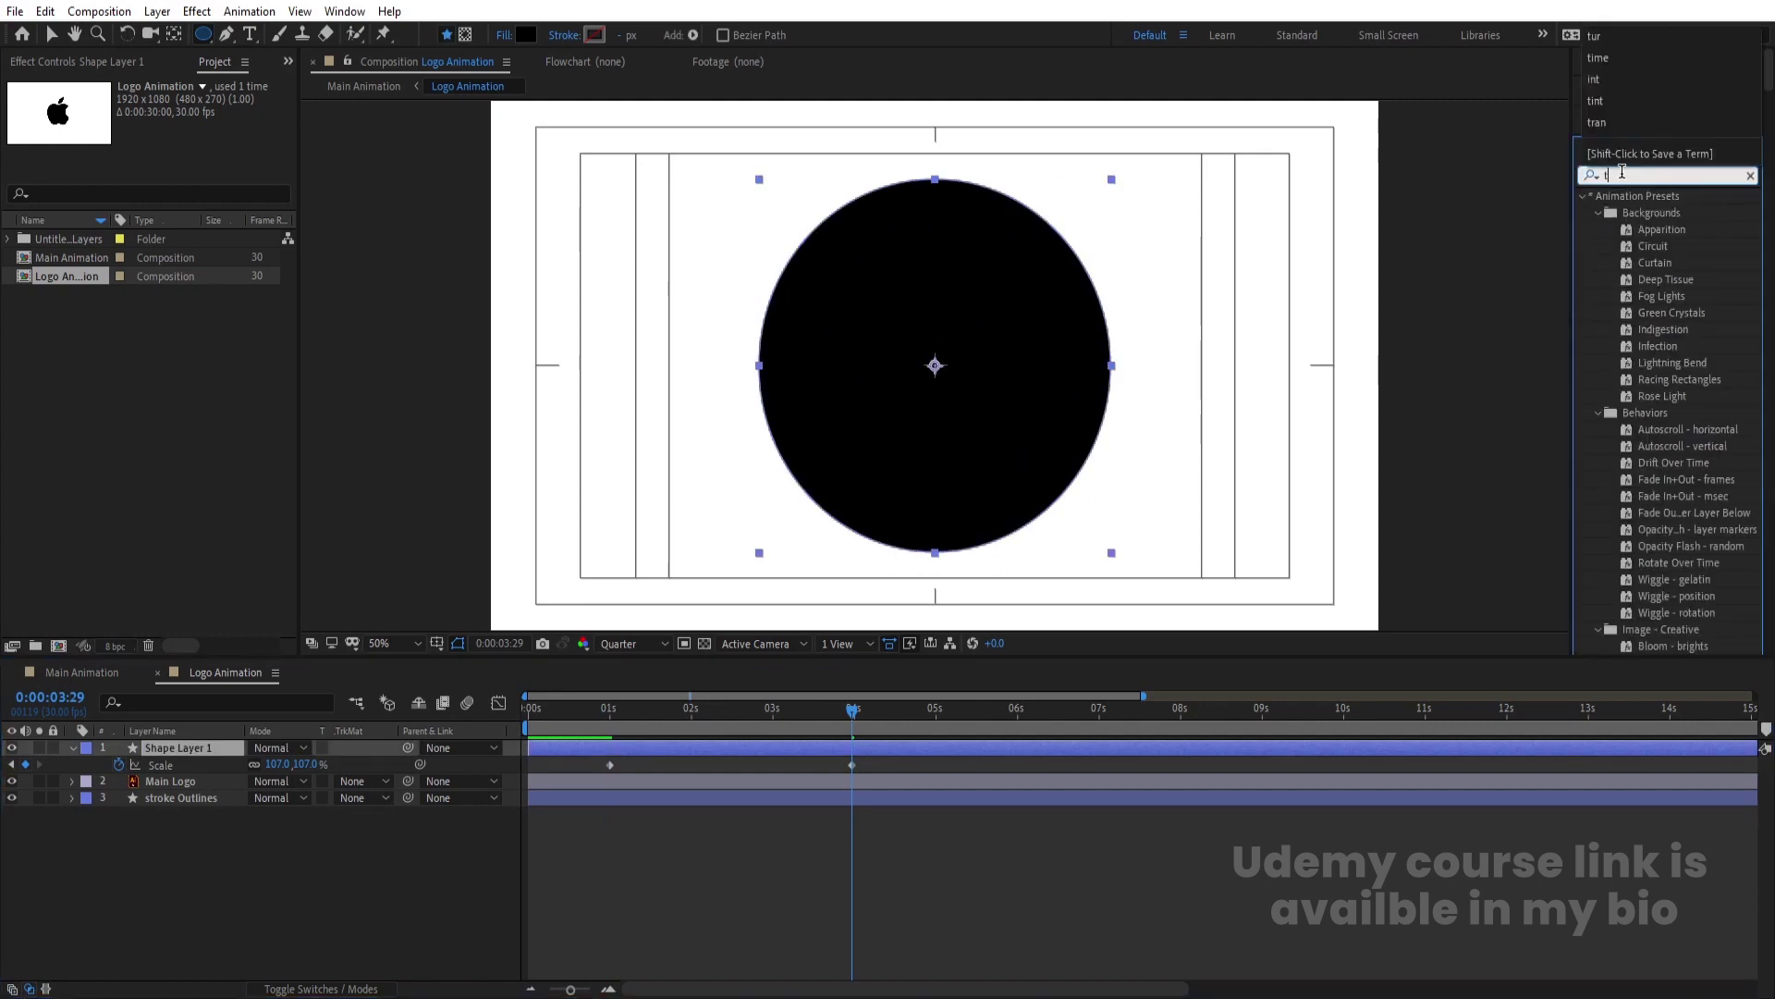
pyautogui.doubleClick(1653, 364)
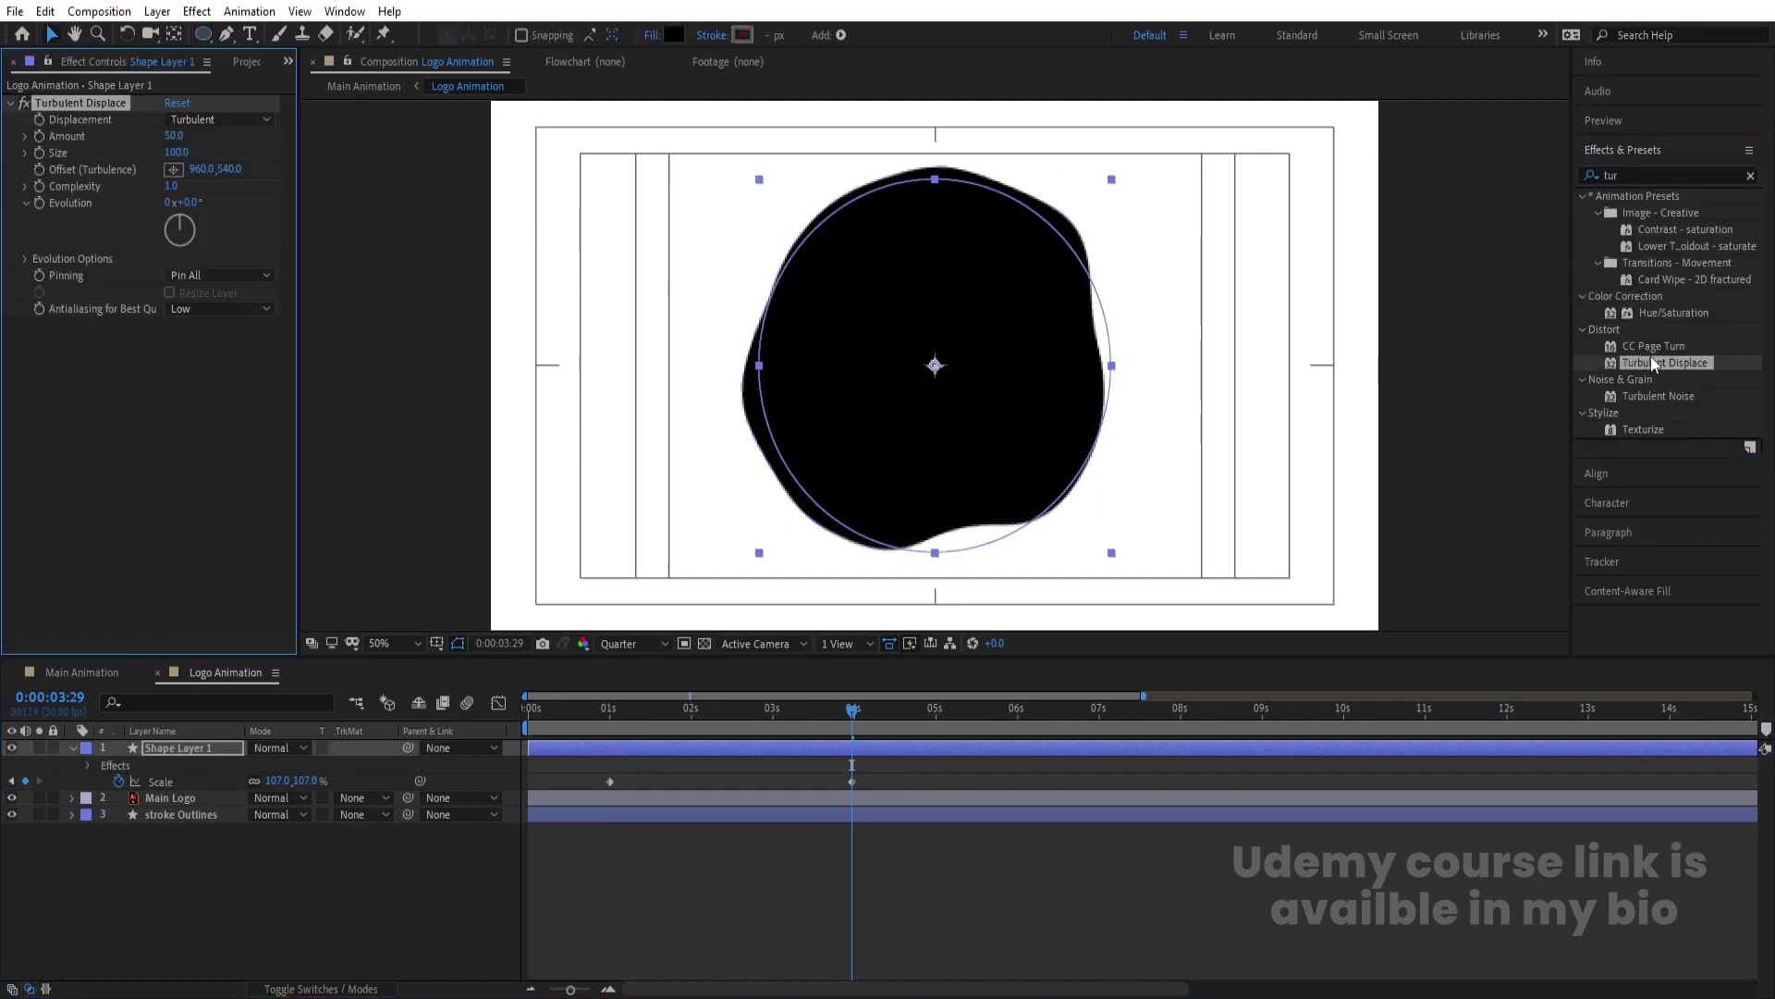
# Set the Turbulent Displace Amount to 182 and Size to 50.
pyautogui.moveTo(176, 137)
pyautogui.mouseDown()
pyautogui.moveTo(246, 128)
pyautogui.moveTo(171, 157)
pyautogui.mouseUp()
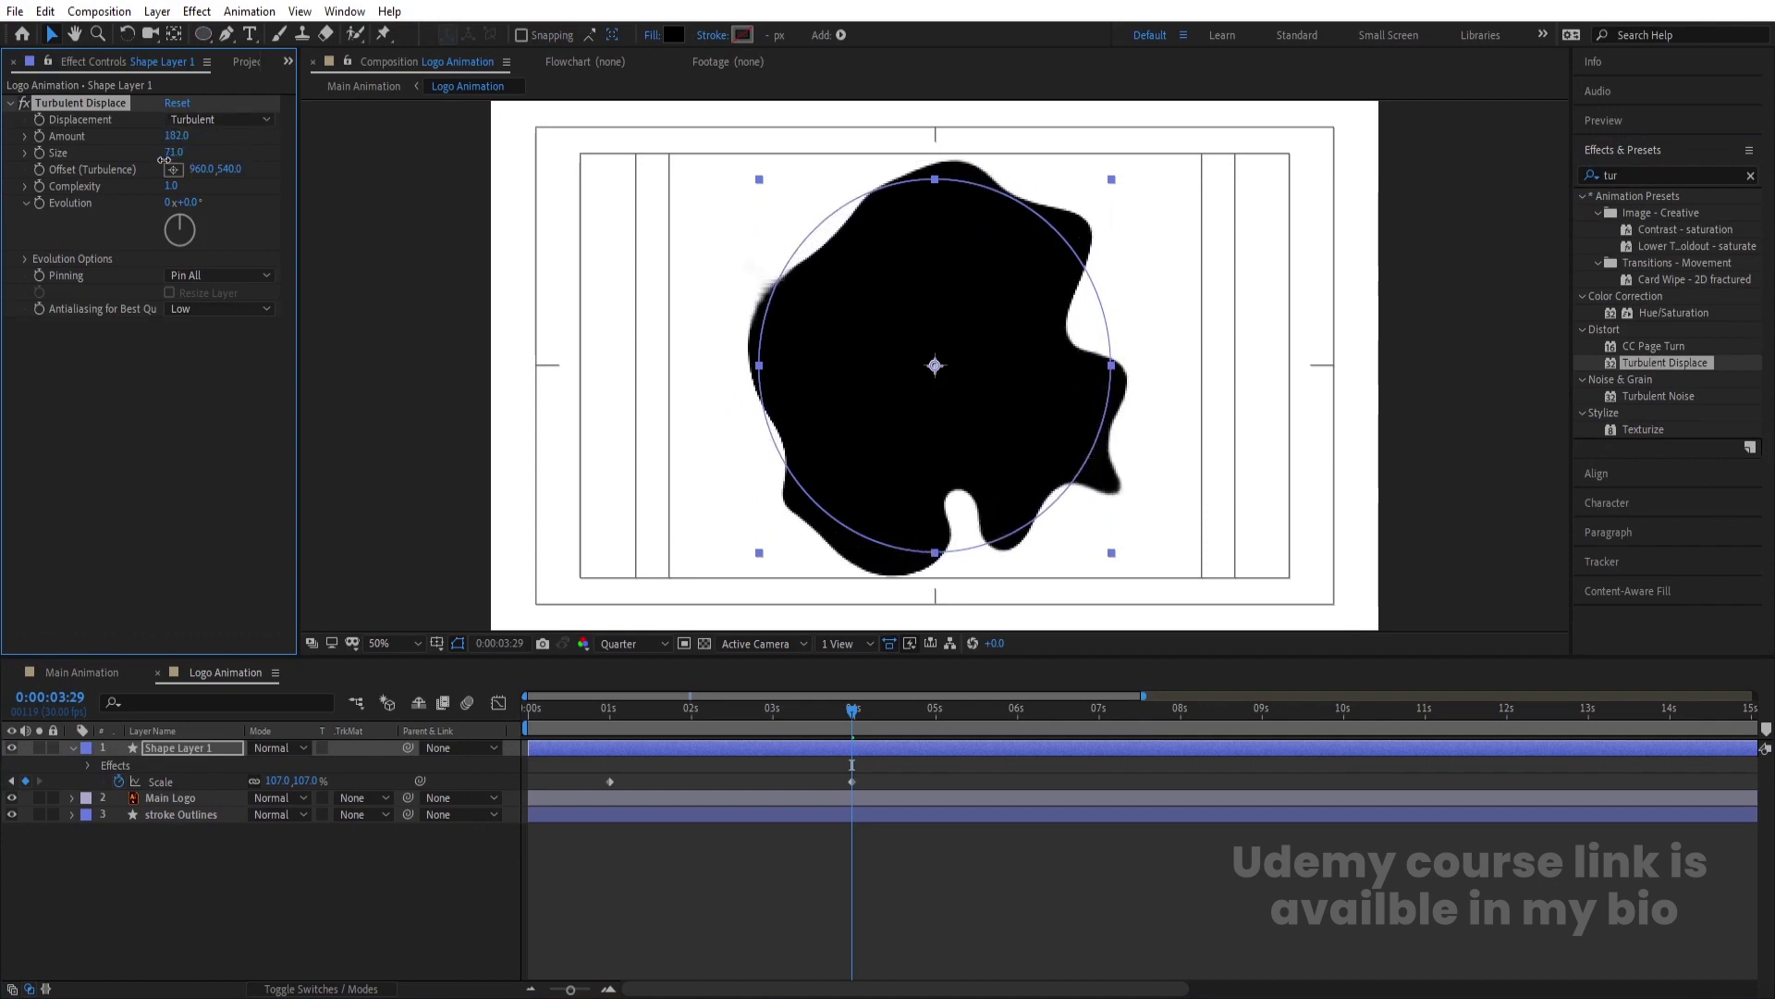
pyautogui.click(175, 154)
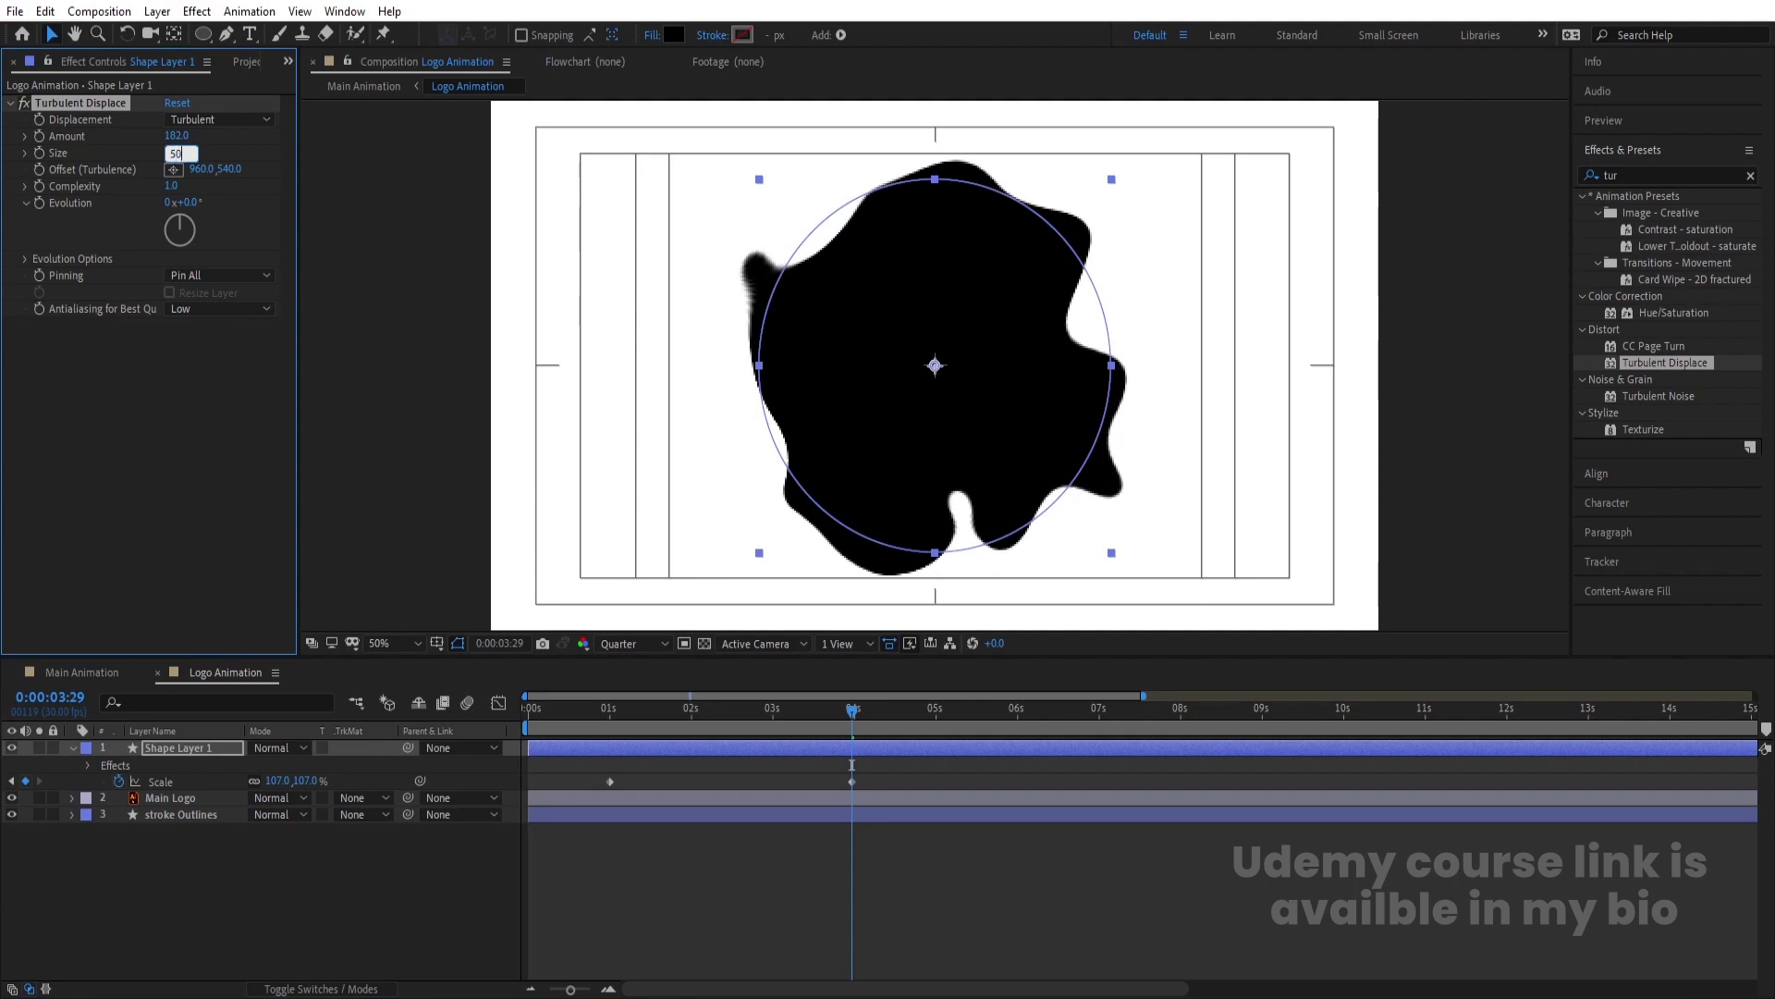
pyautogui.press('Return')
# Preview the distorted ellipse's growth with its layer soloed, and turn solo off.
pyautogui.press('space')
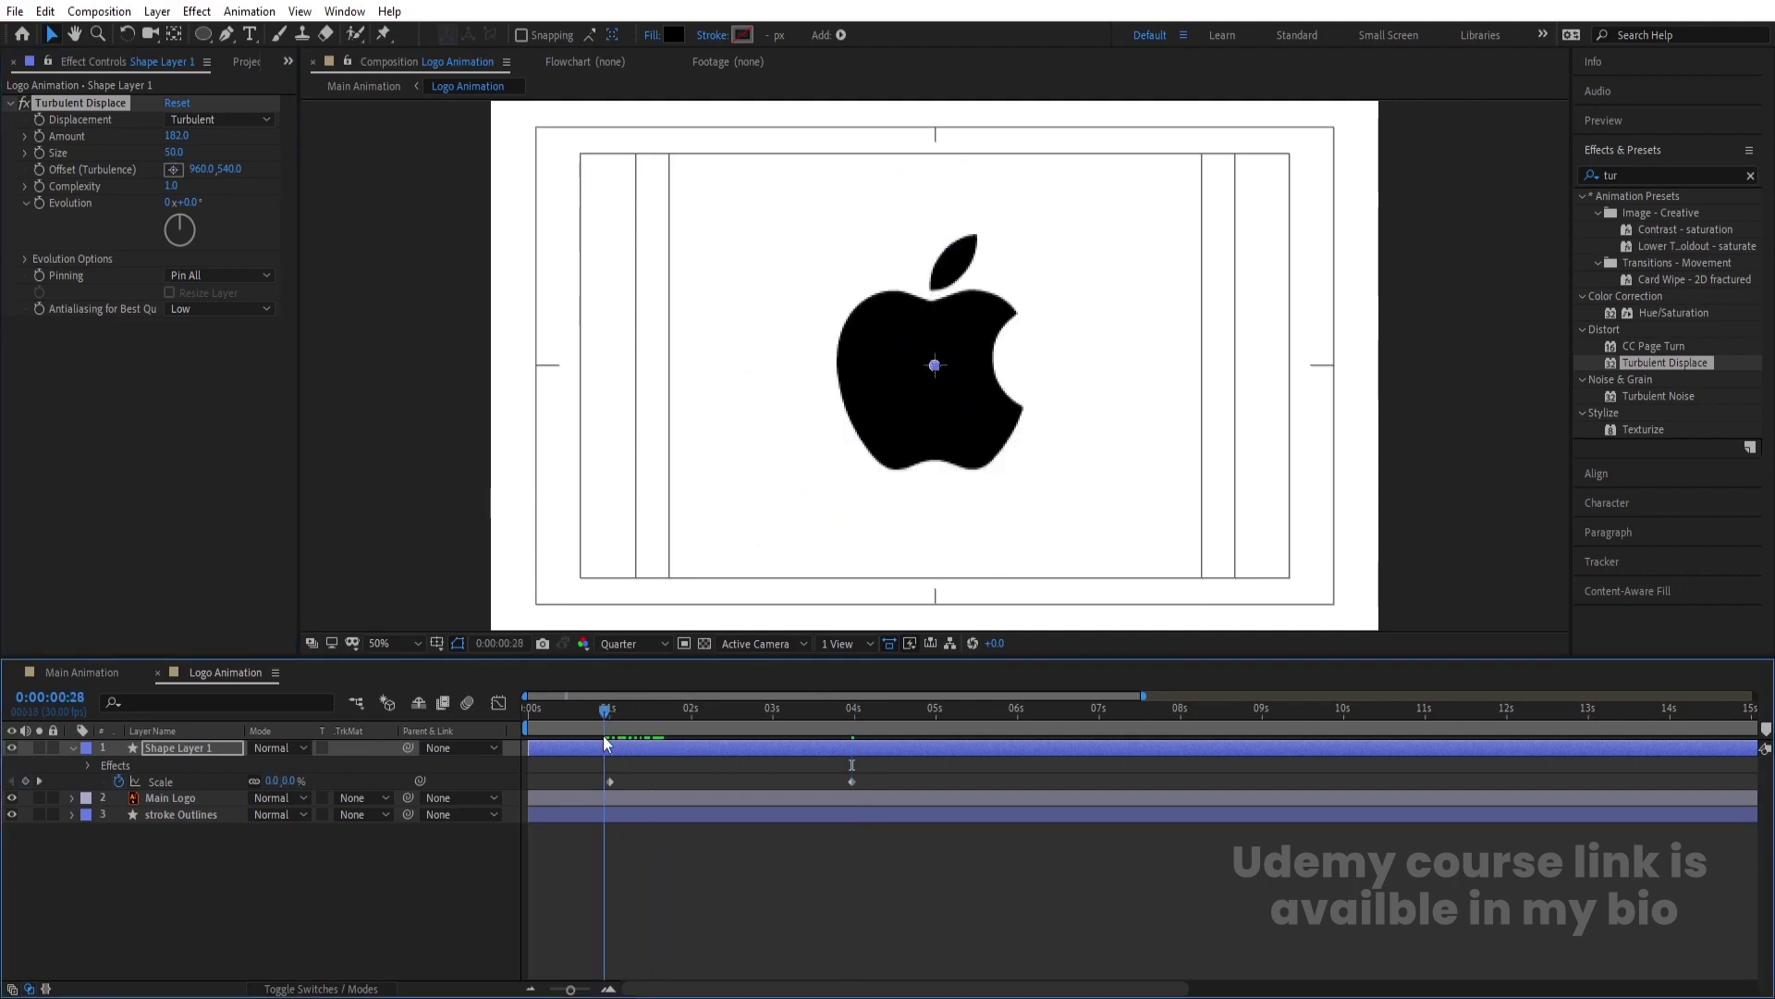
pyautogui.click(38, 747)
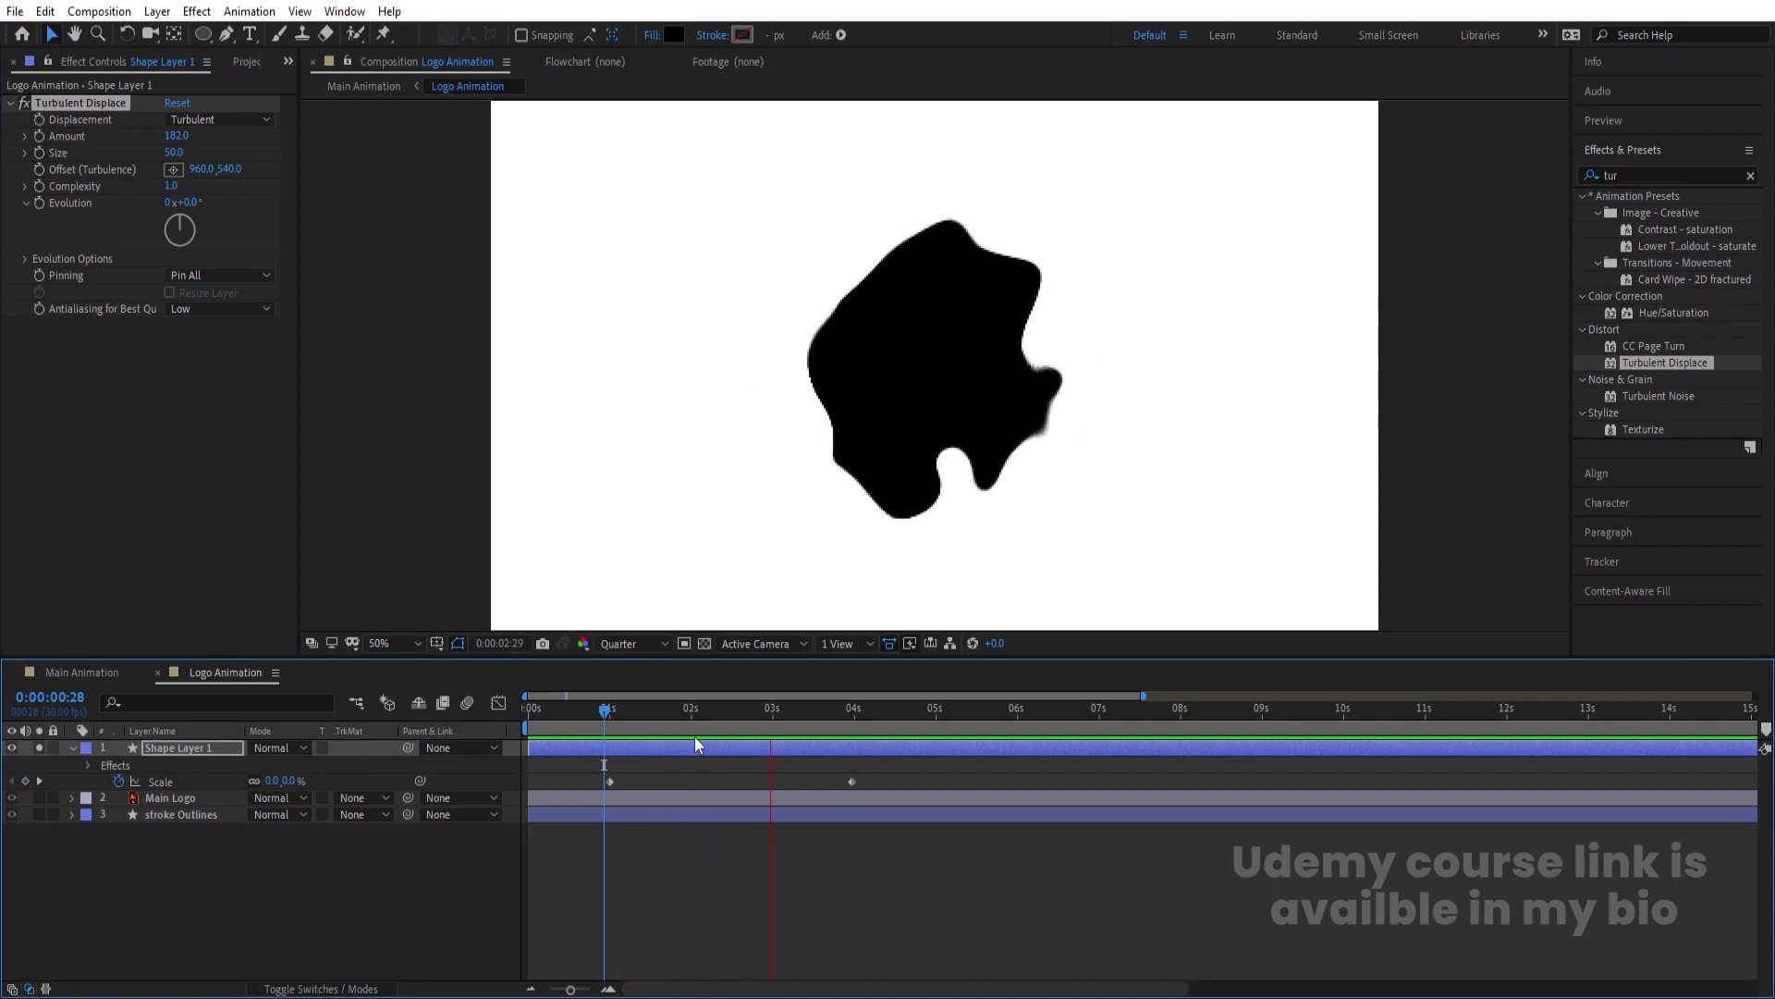
pyautogui.press('space')
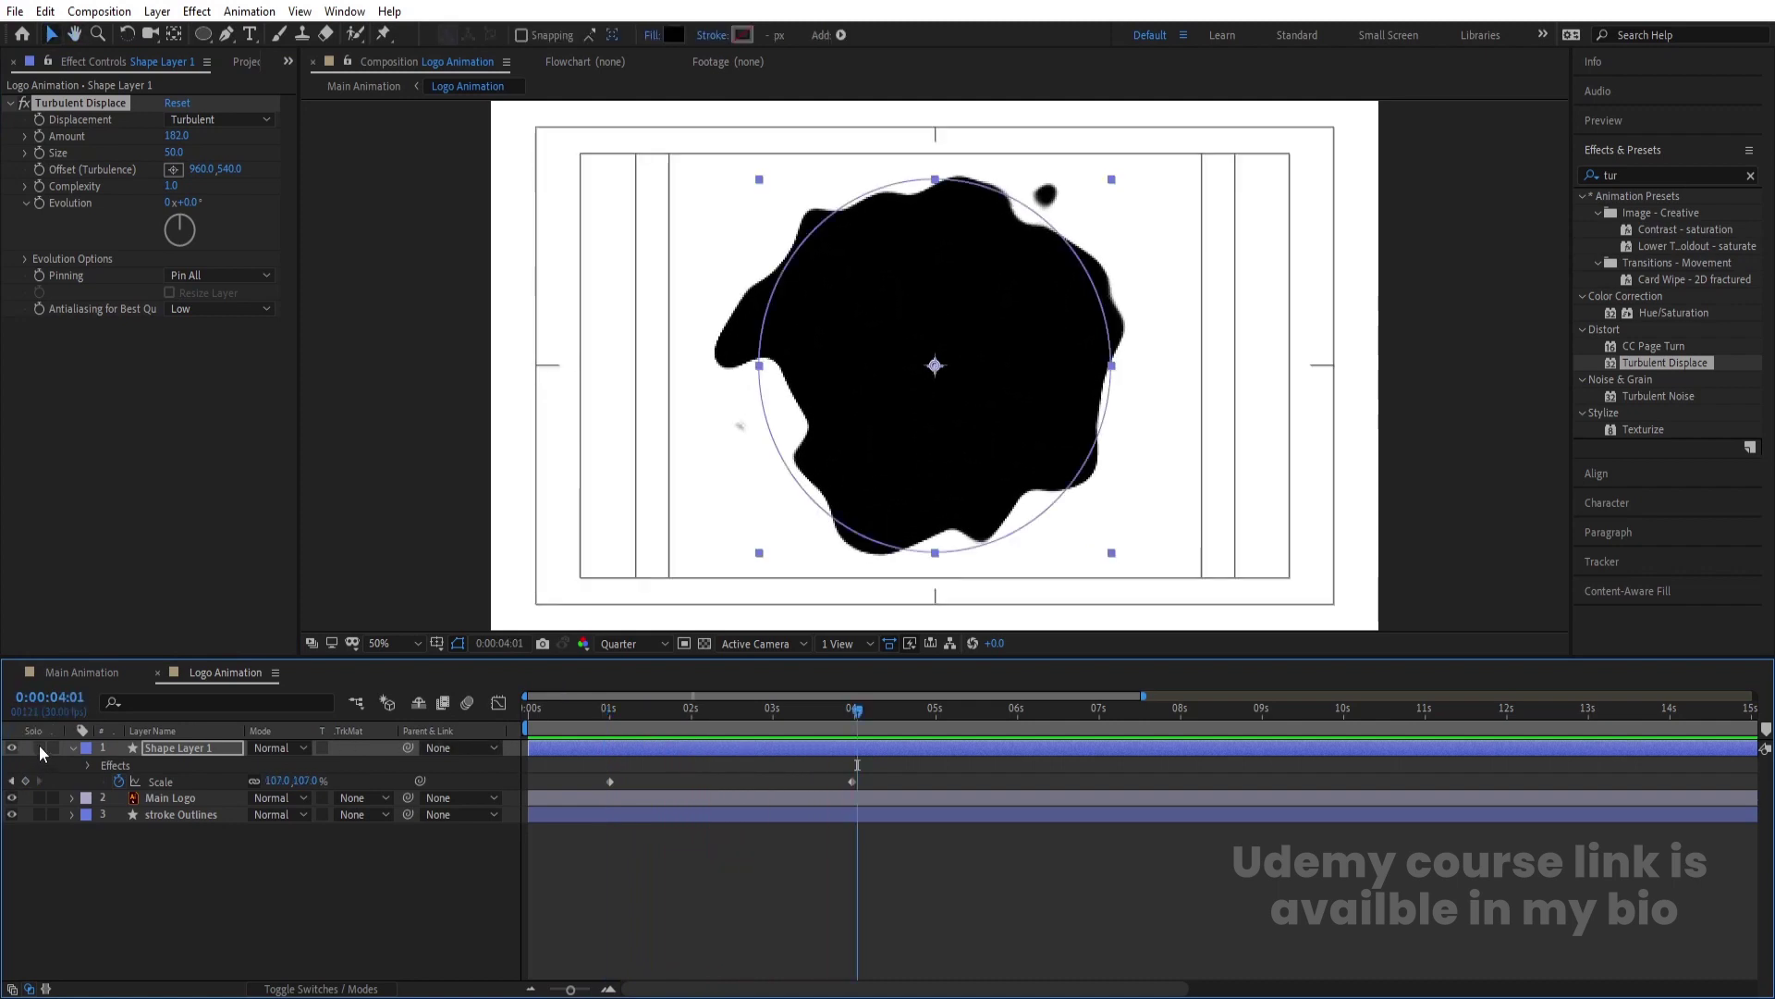
pyautogui.click(38, 746)
# Rename the ellipse shape layer as mask.
pyautogui.click(146, 744)
pyautogui.press('Return')
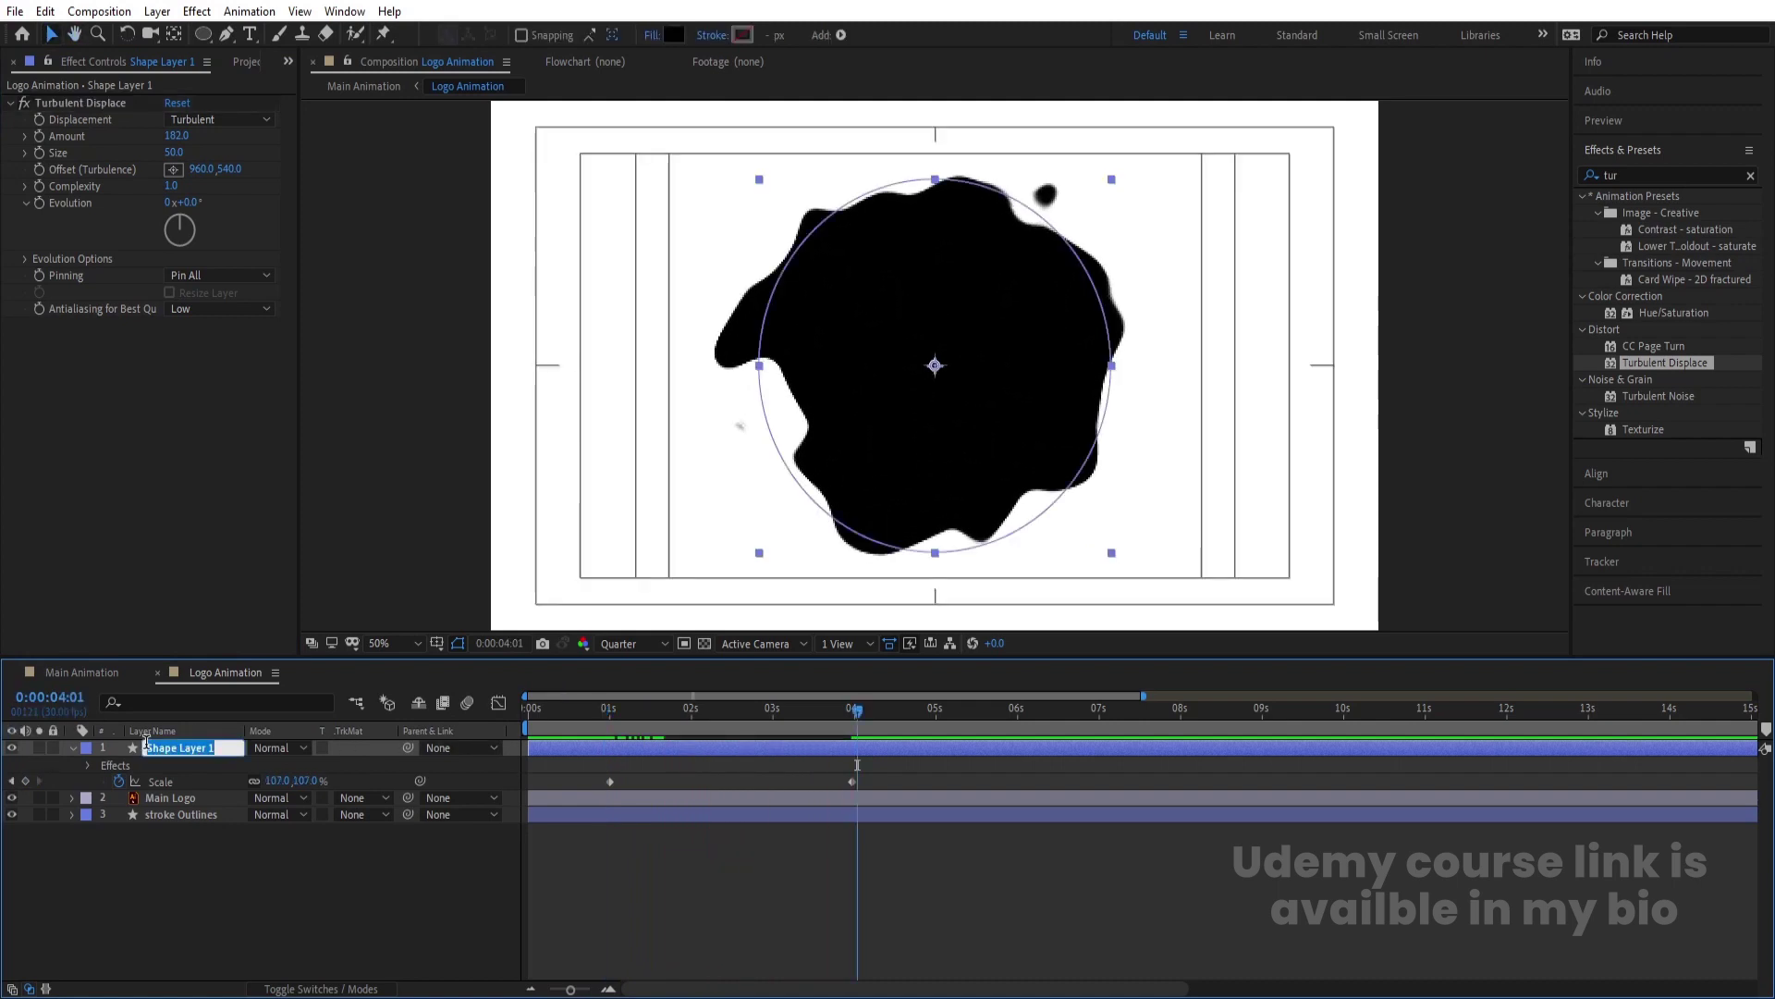
pyautogui.write('mask')
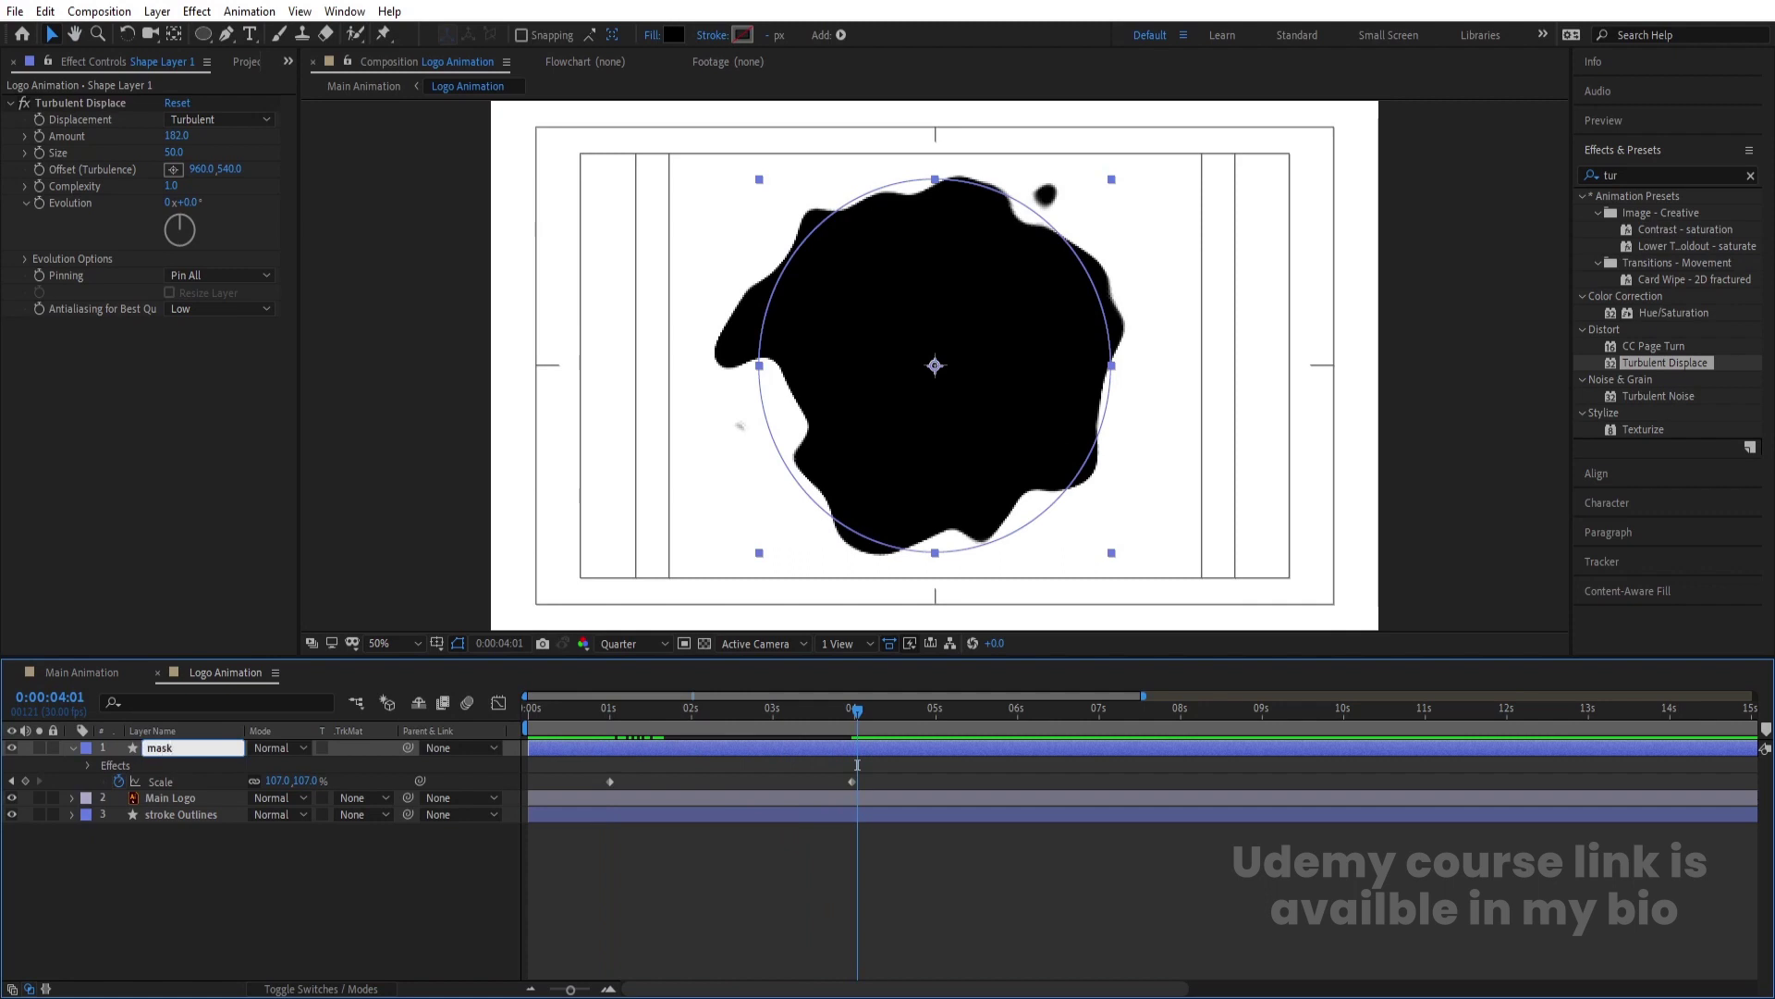
pyautogui.press('Return')
# Set Main Logo's track matte to Alpha so the mask layer above controls its visibility.
pyautogui.moveTo(631, 721); pyautogui.dragTo(609, 723)
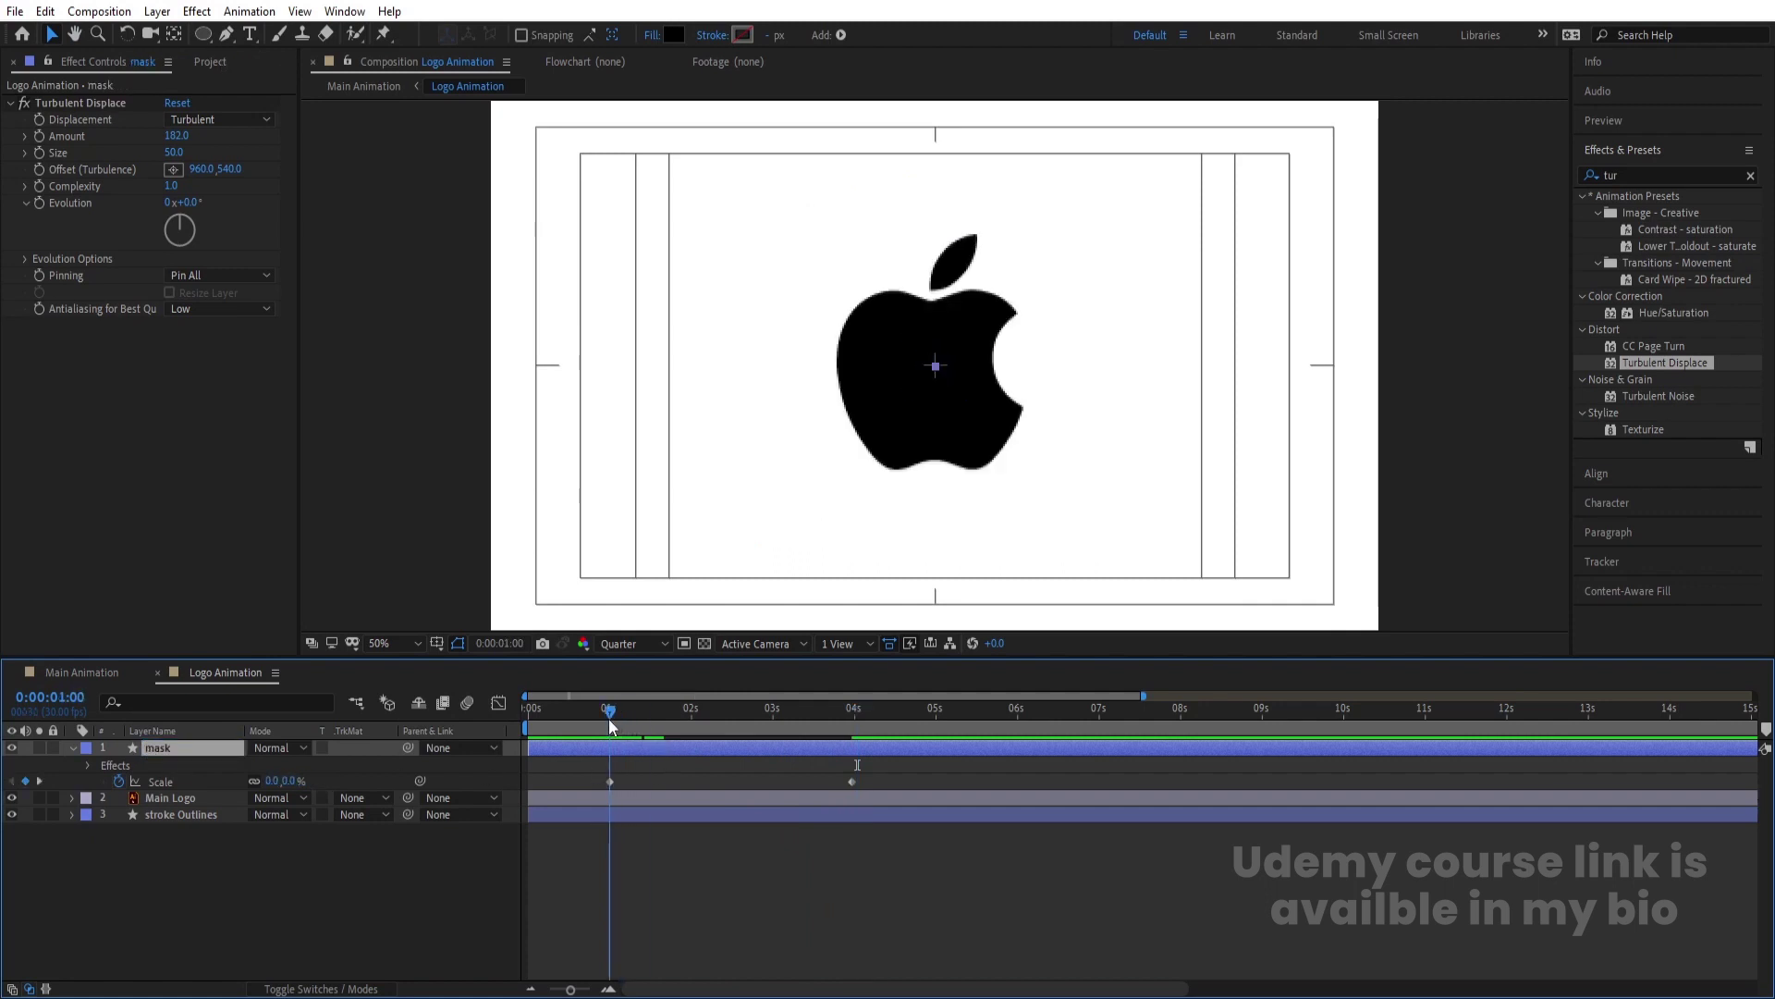
pyautogui.click(179, 797)
pyautogui.click(379, 795)
pyautogui.click(386, 848)
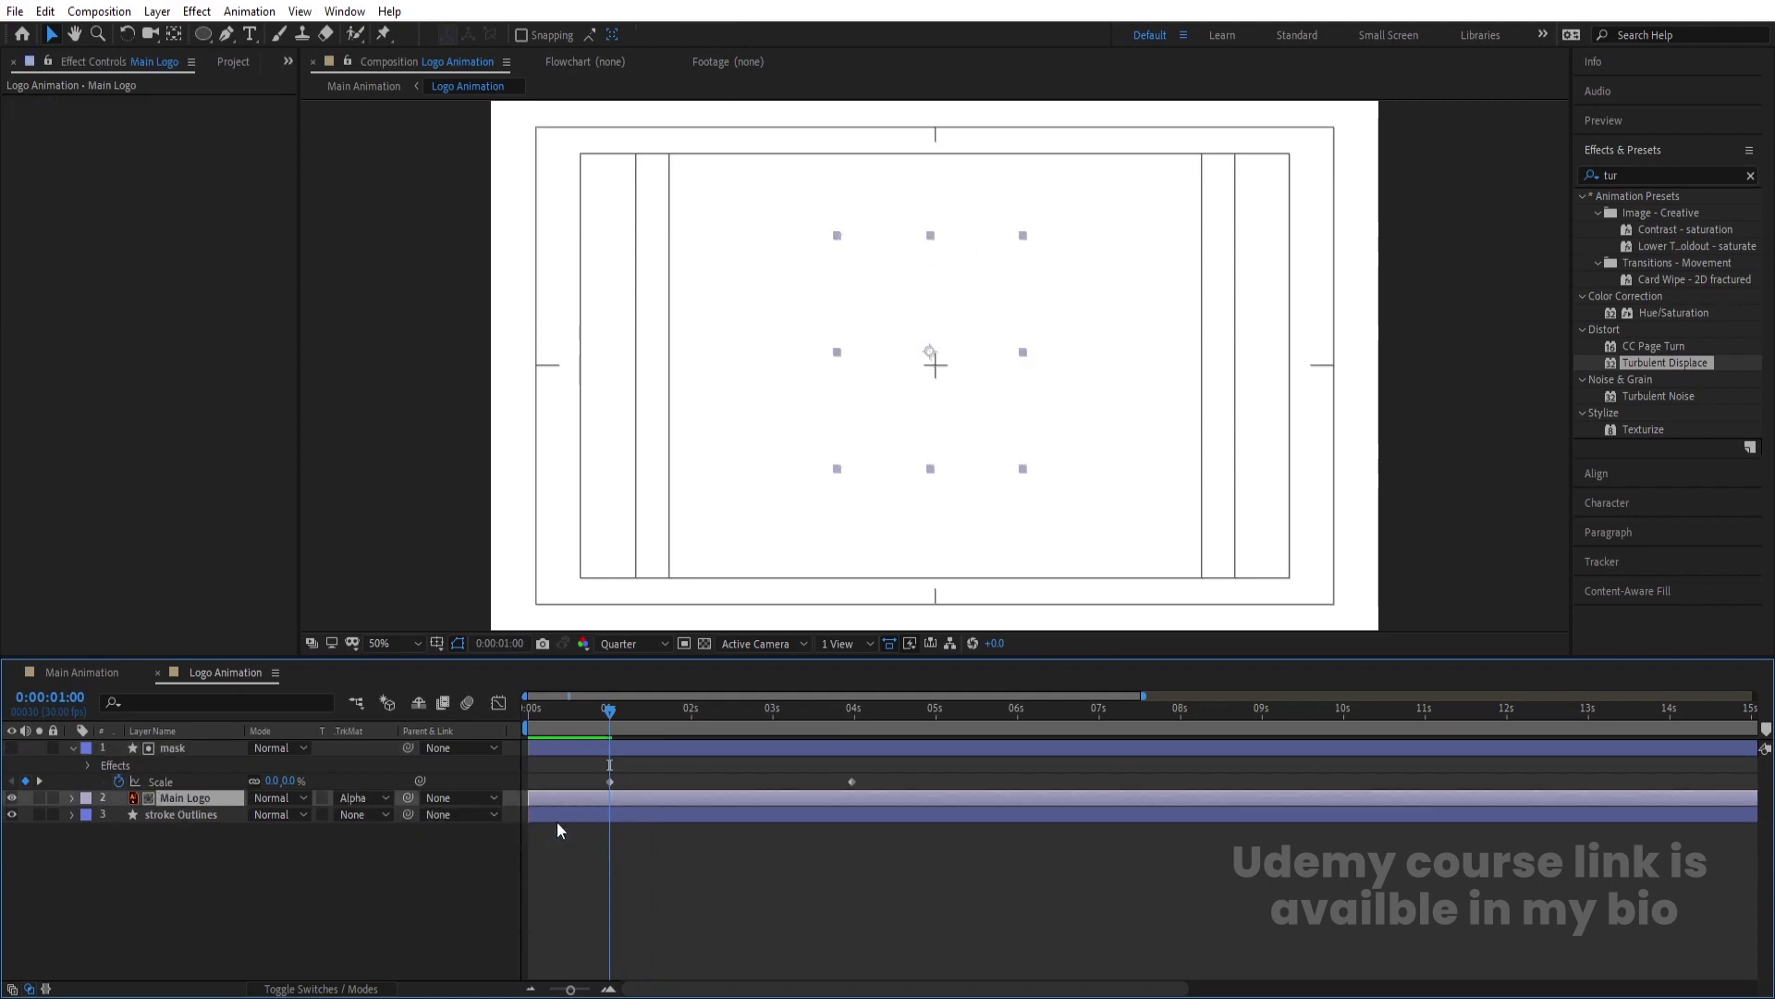
# Apply Easy Ease to the mask layer's Scale keyframes and preview the logo fill reveal.
pyautogui.click(723, 751)
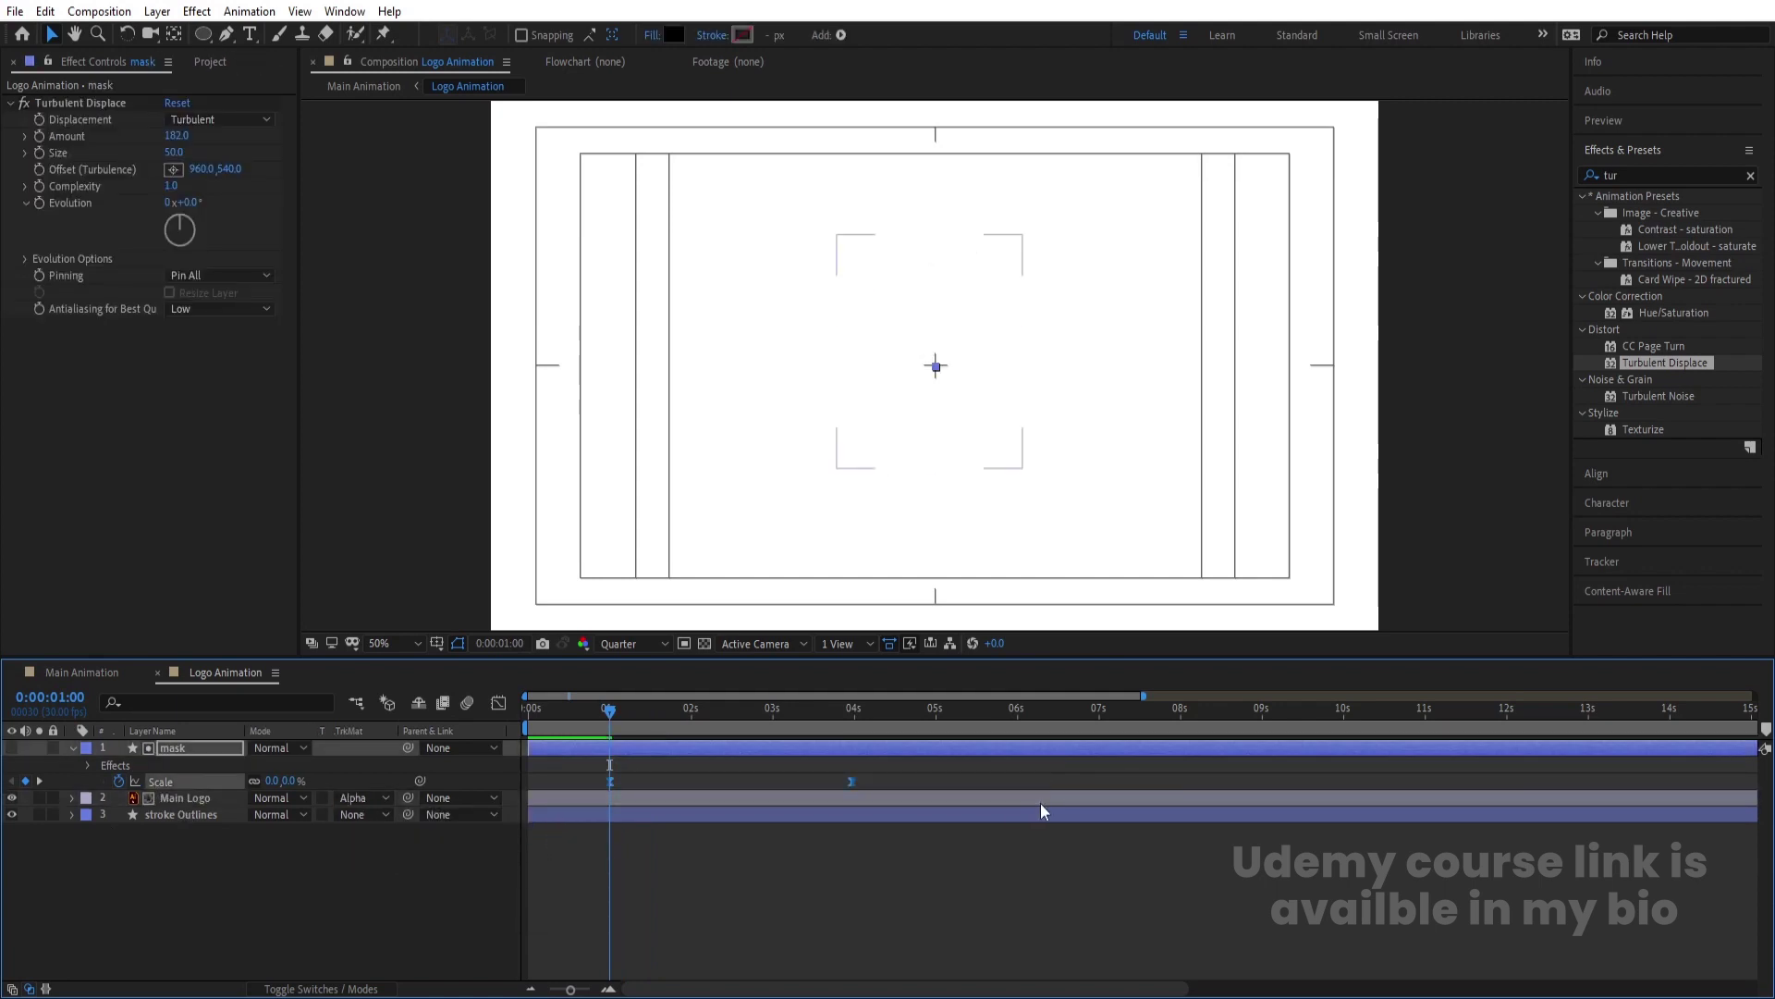
pyautogui.press('space')
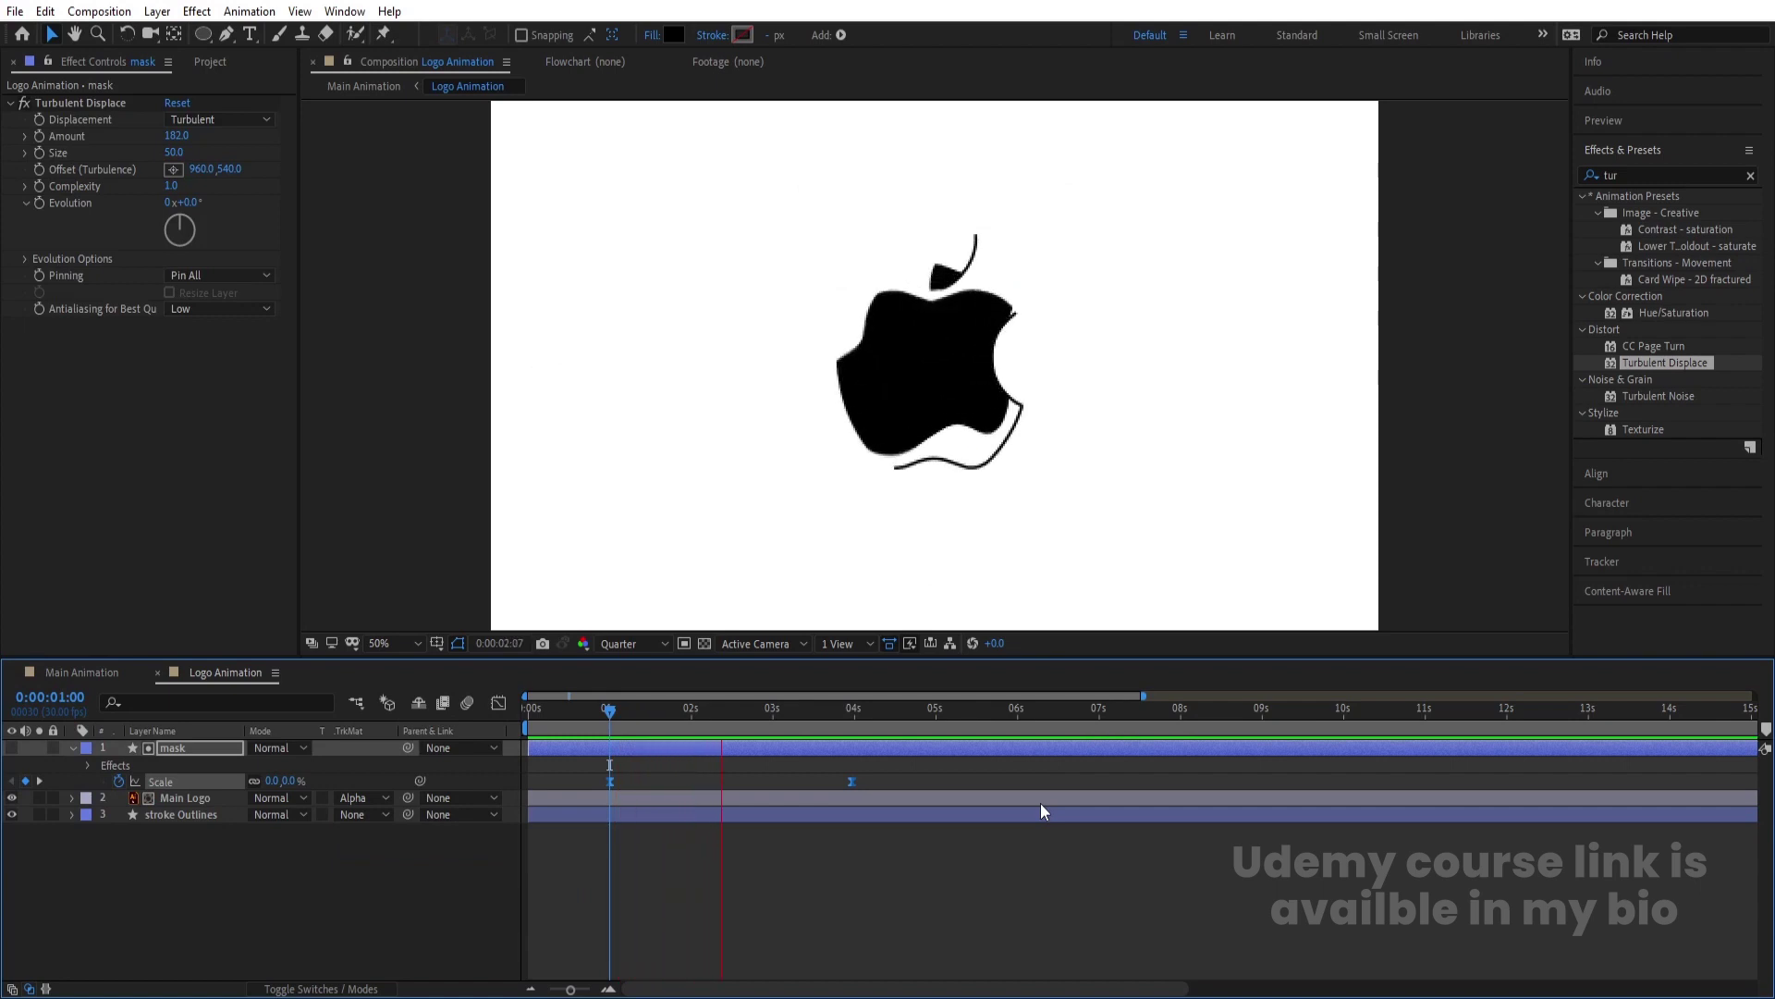
pyautogui.press('space')
# Shift the mask layer about half a second later in time and preview the animation from the start.
pyautogui.click(626, 748)
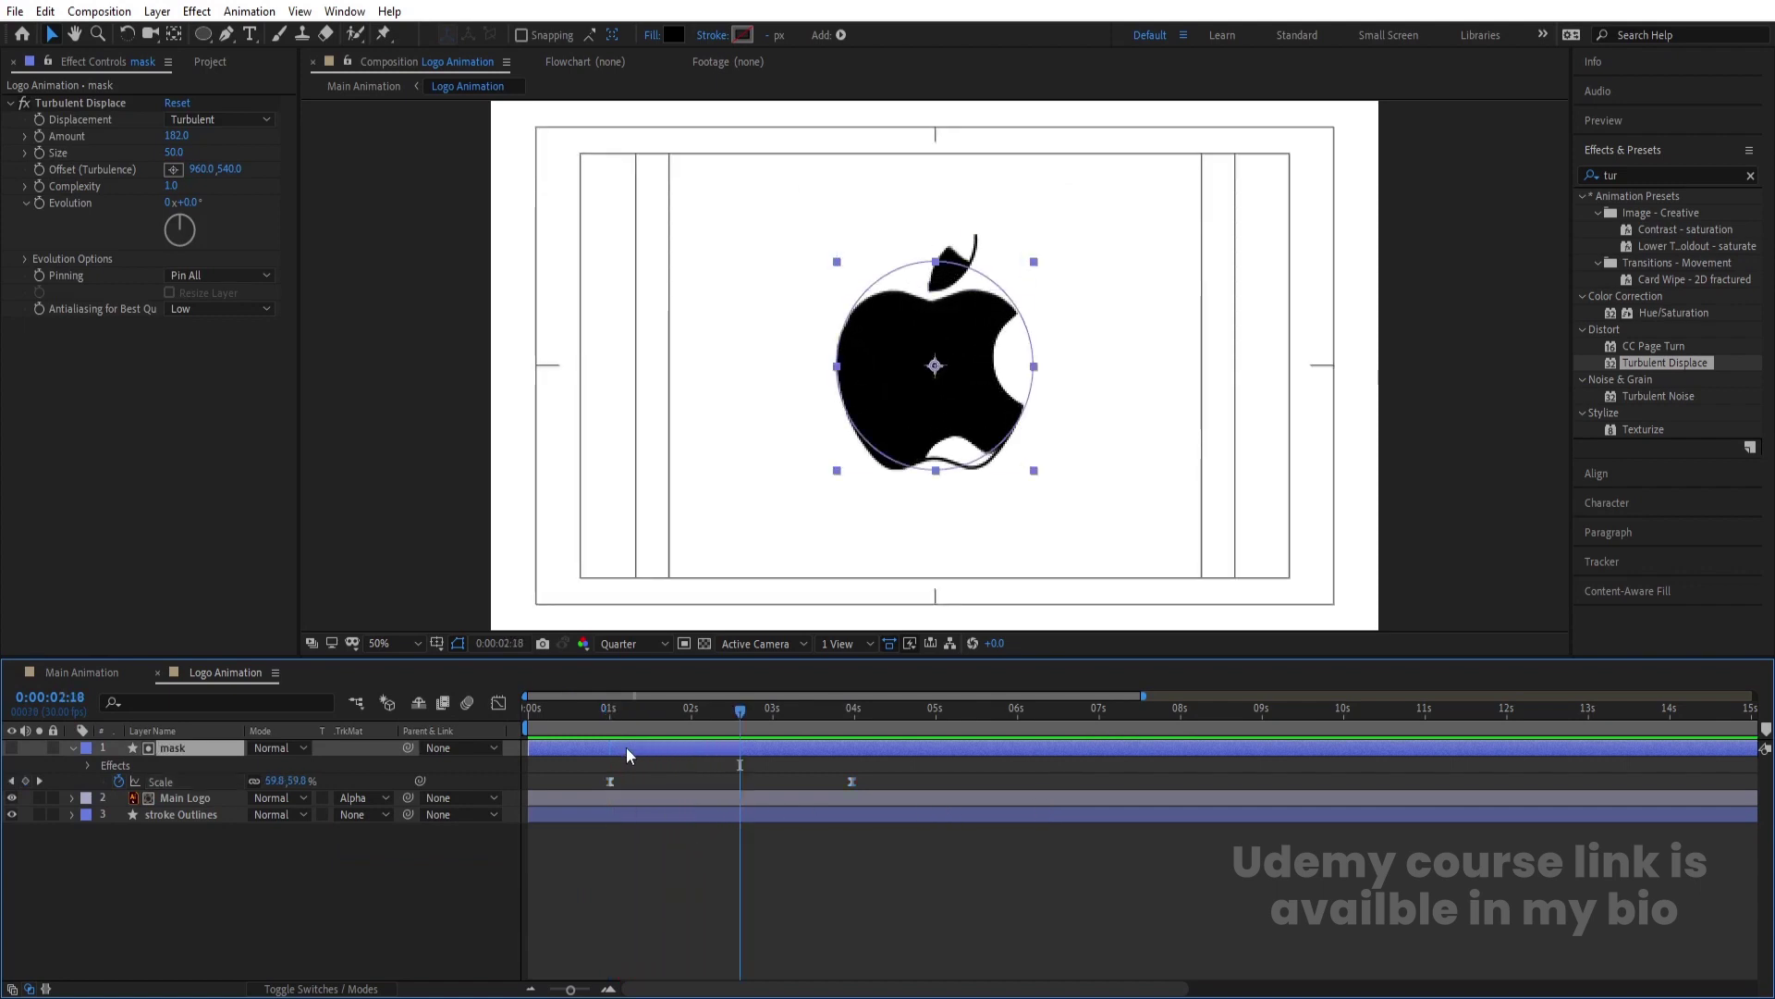
pyautogui.moveTo(625, 747); pyautogui.dragTo(669, 742)
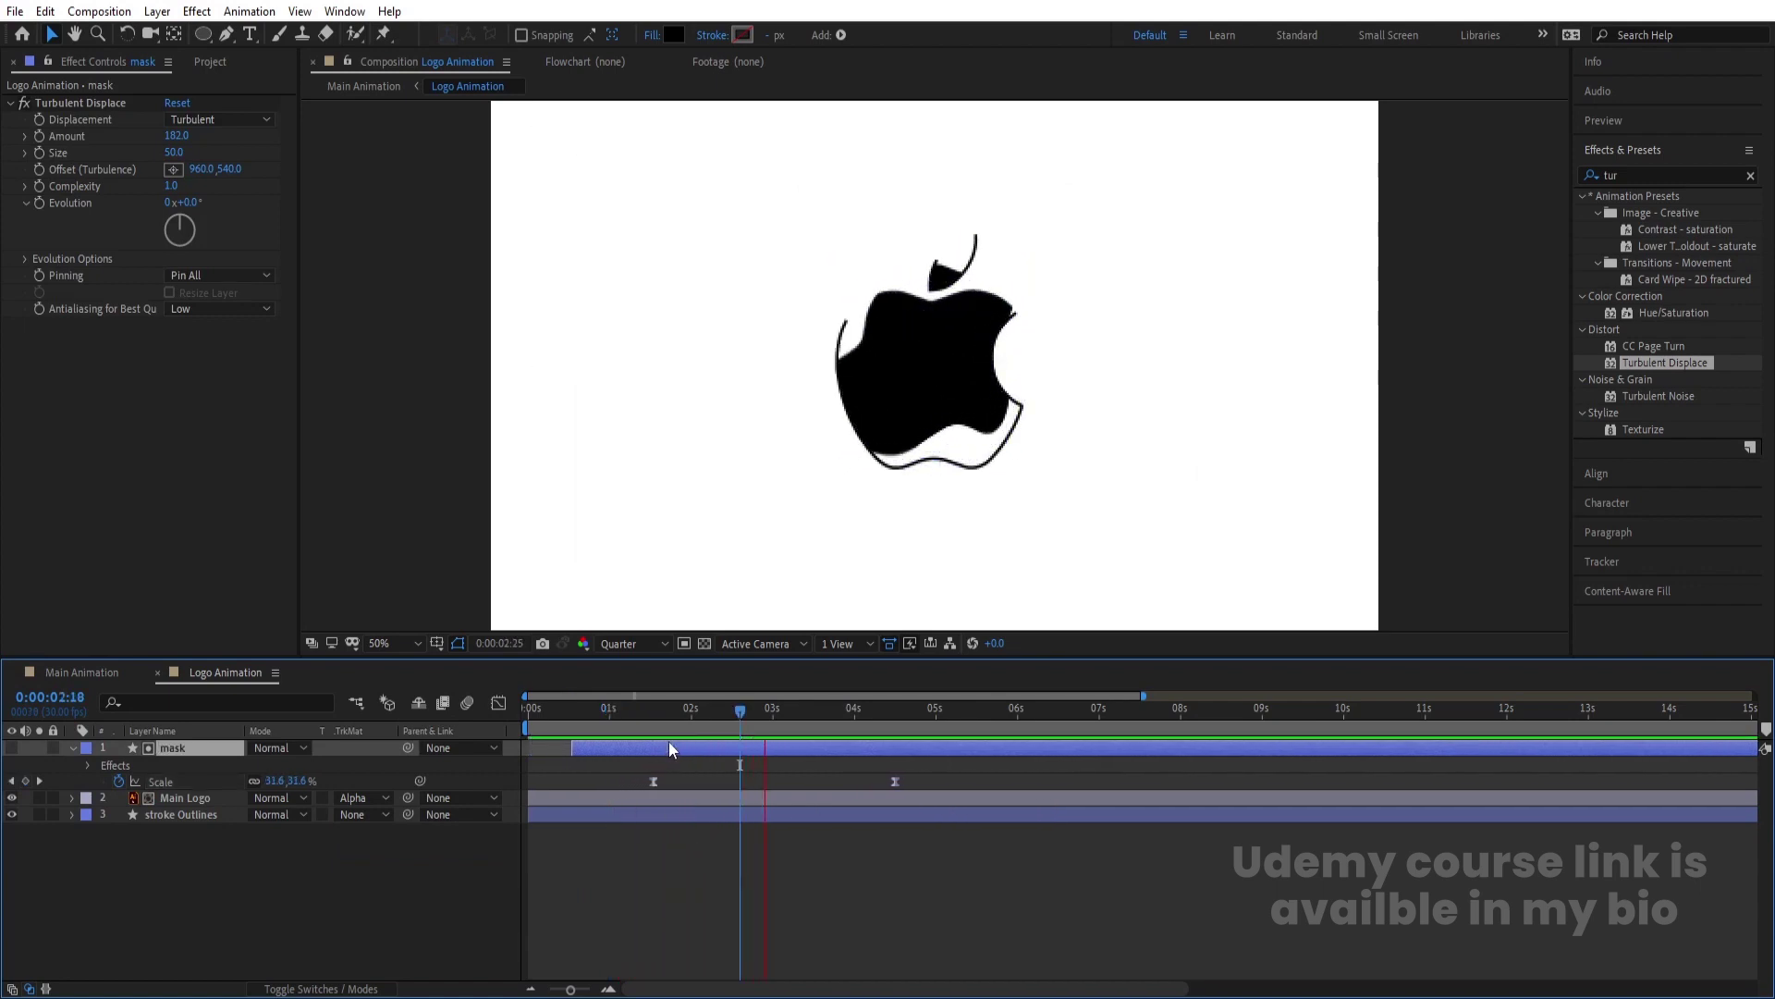
pyautogui.press('space')
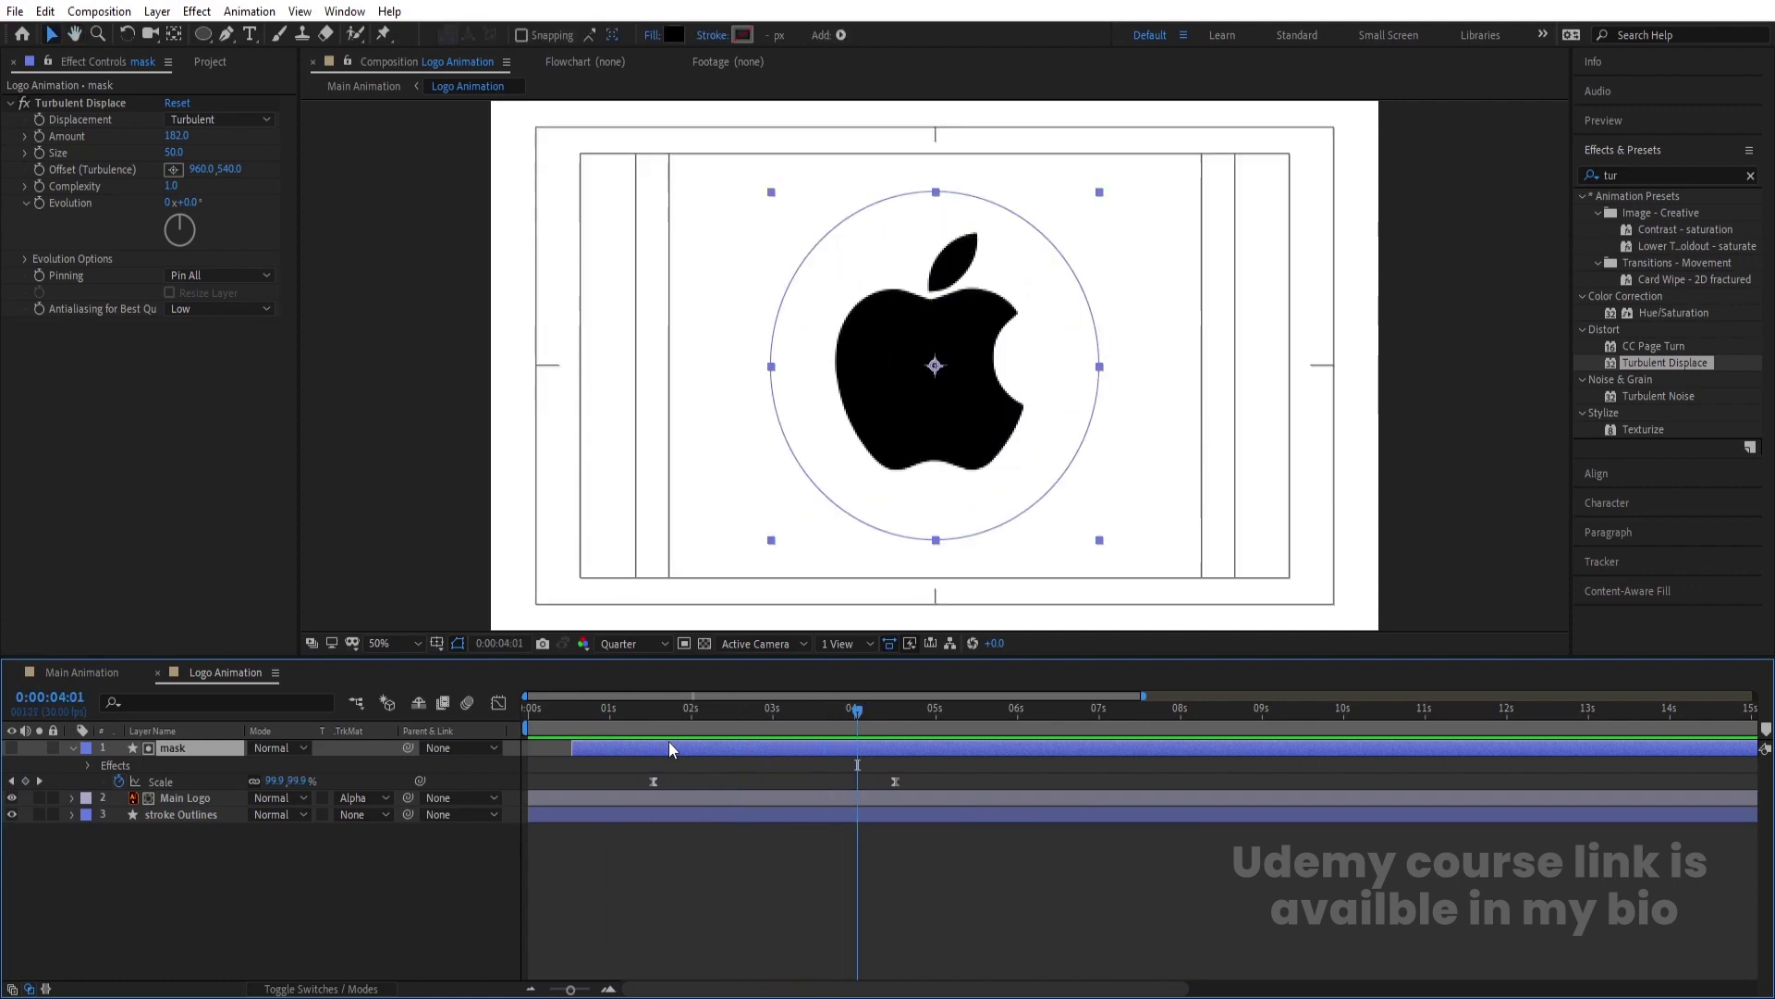
pyautogui.moveTo(642, 699); pyautogui.dragTo(501, 707)
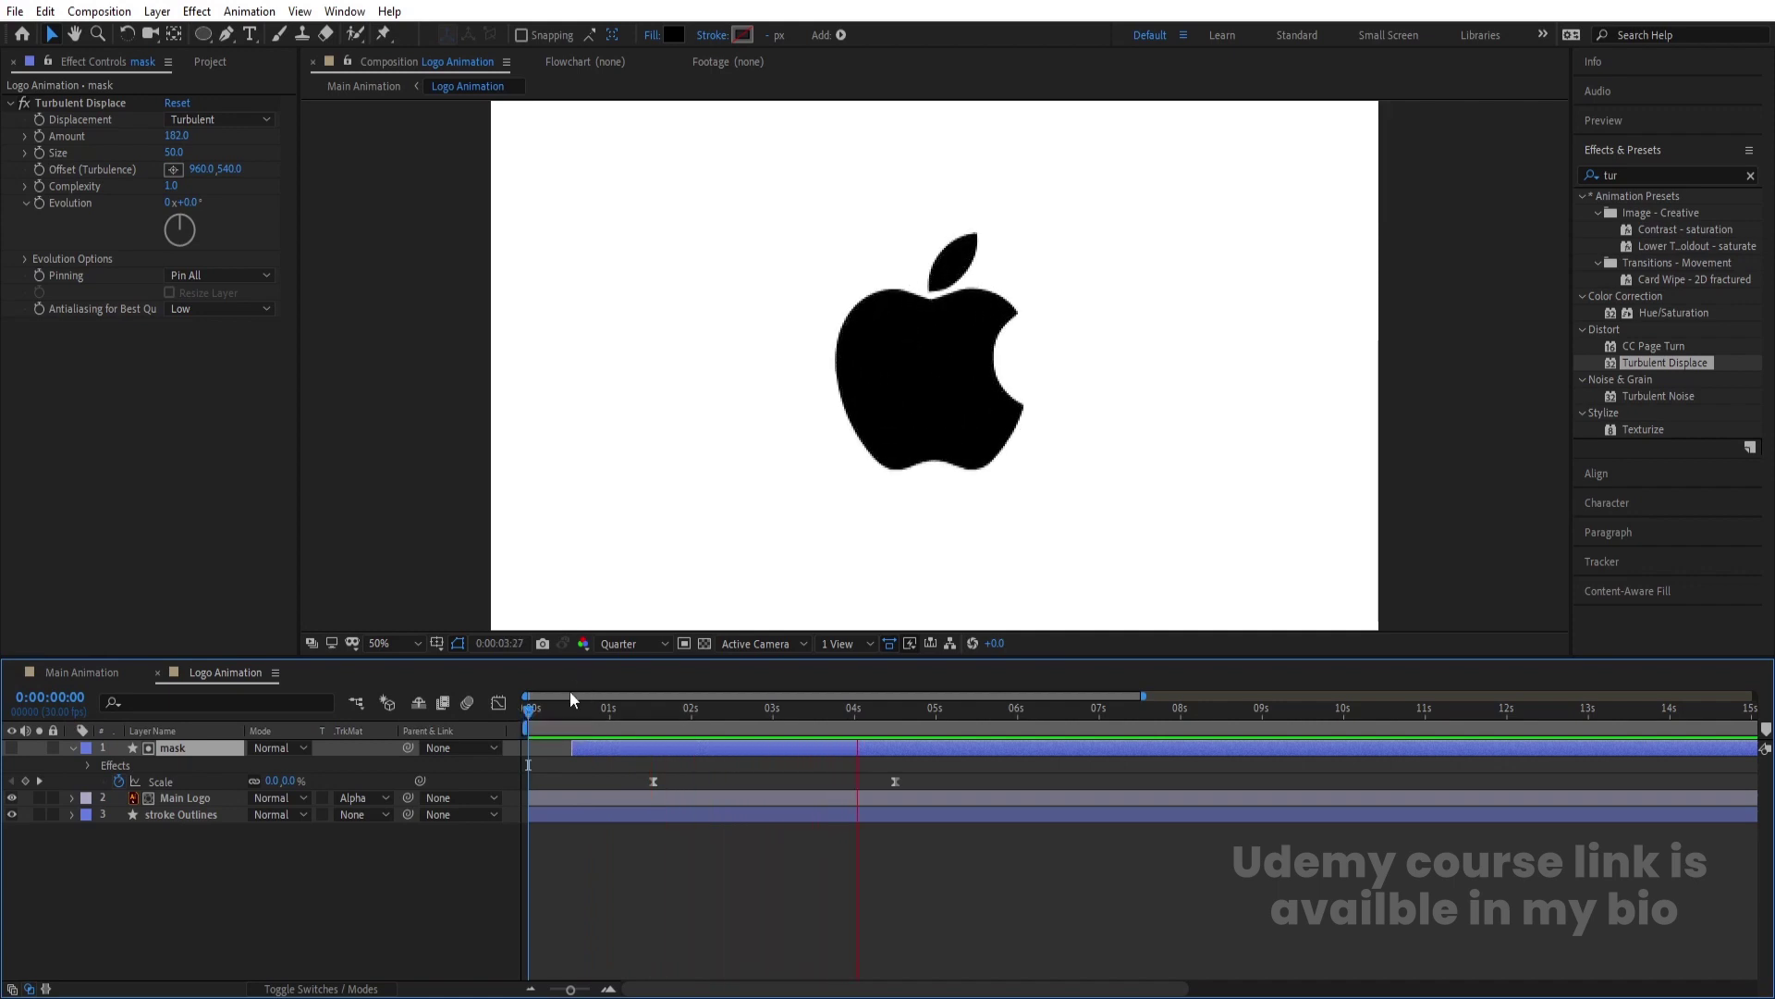
pyautogui.press('space')
# In the Main Animation composition, make the Logo Animation layer 3D and show its rotation properties.
pyautogui.click(78, 673)
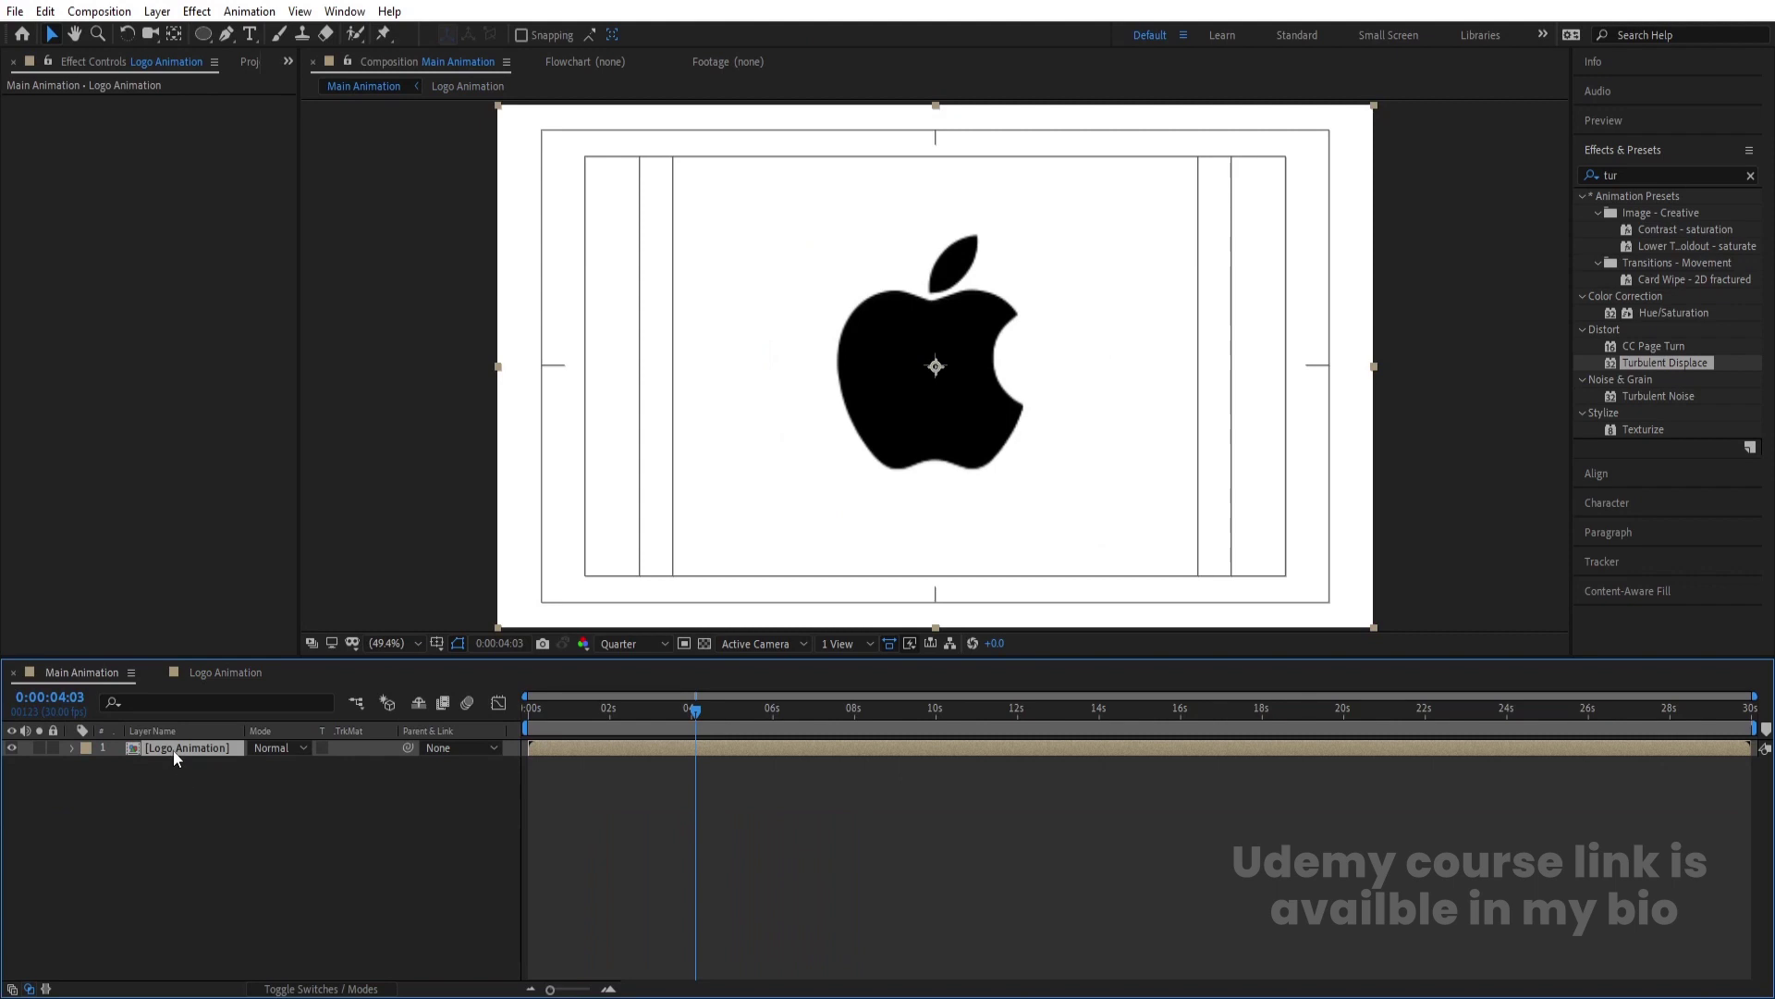
pyautogui.press('F4')
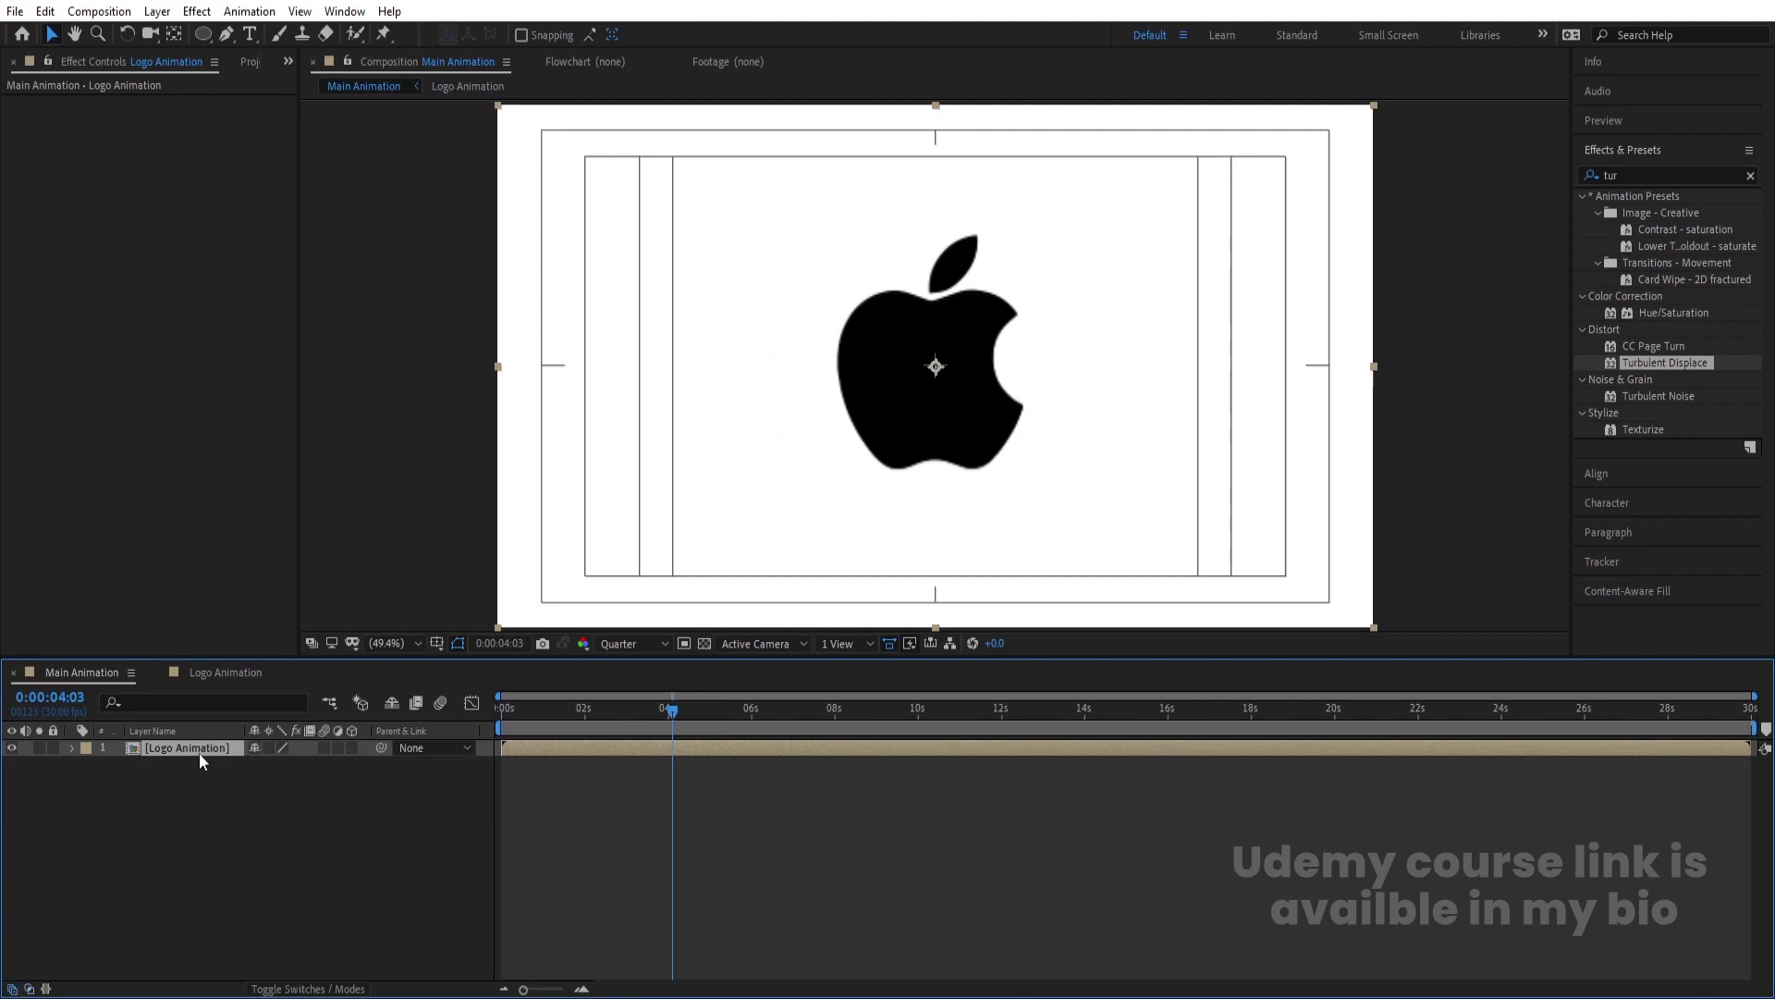
pyautogui.click(351, 747)
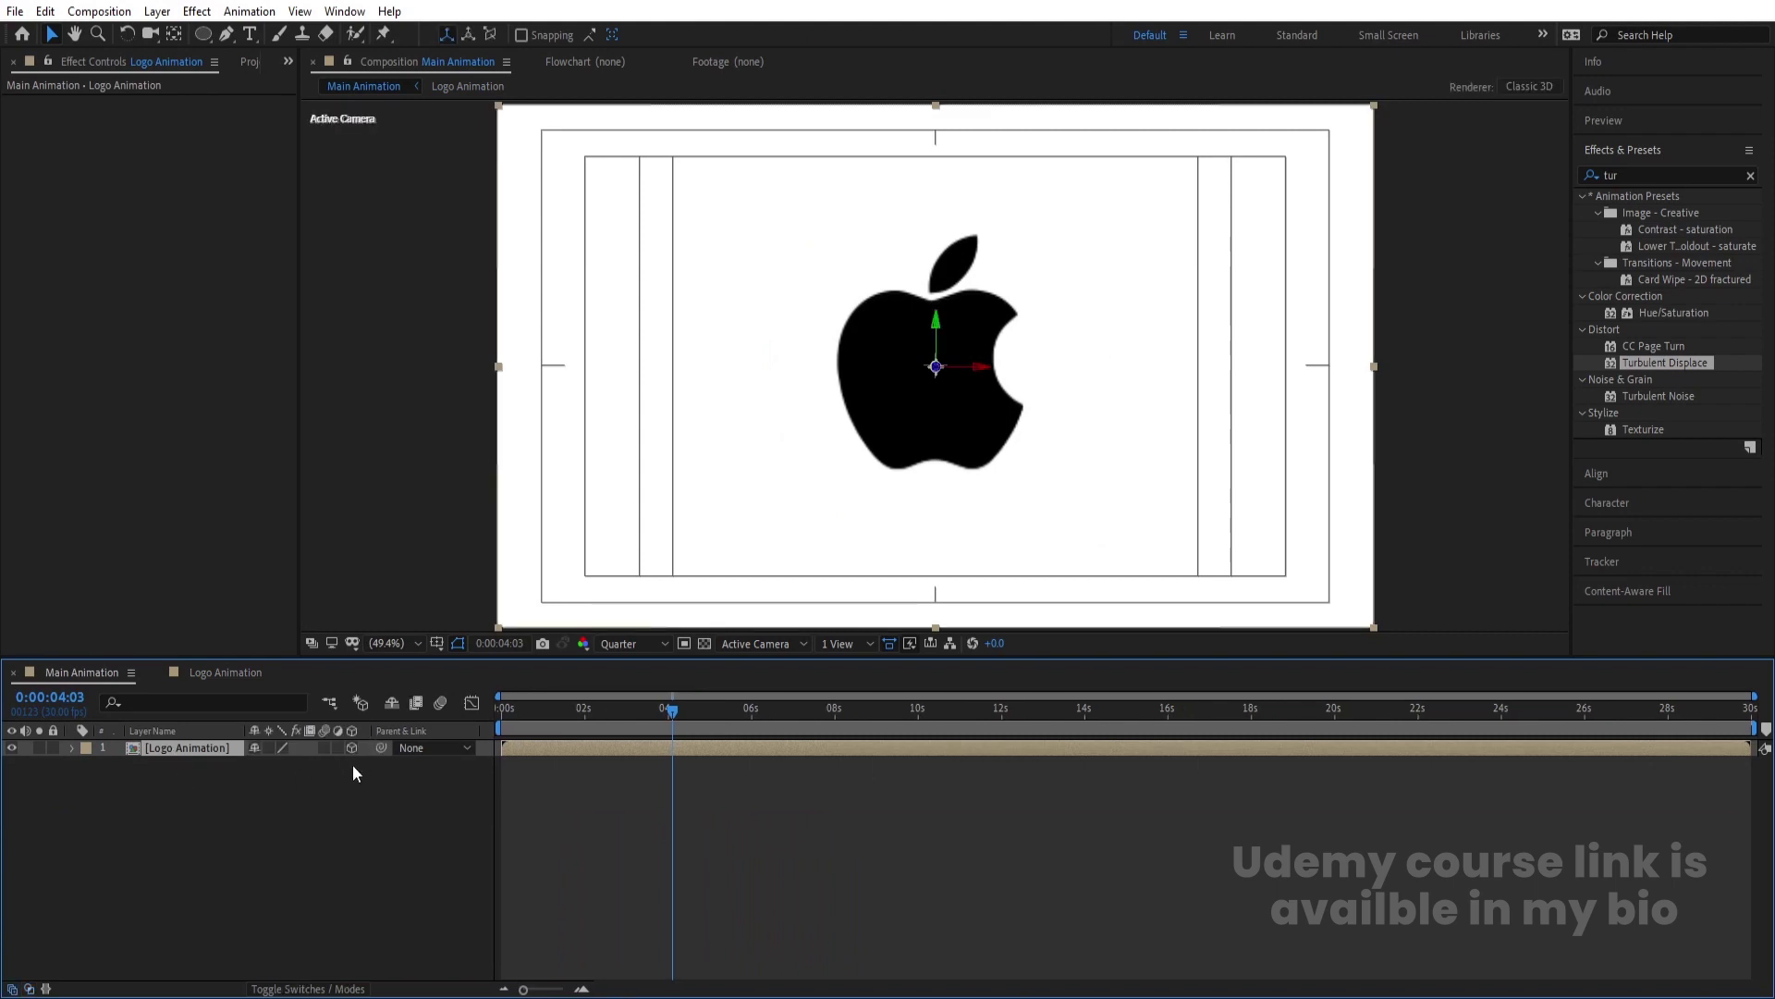
pyautogui.press('r')
# Try turning the Logo Animation layer about 94° around its Y axis, and undo the rotation.
pyautogui.moveTo(286, 792); pyautogui.dragTo(364, 791)
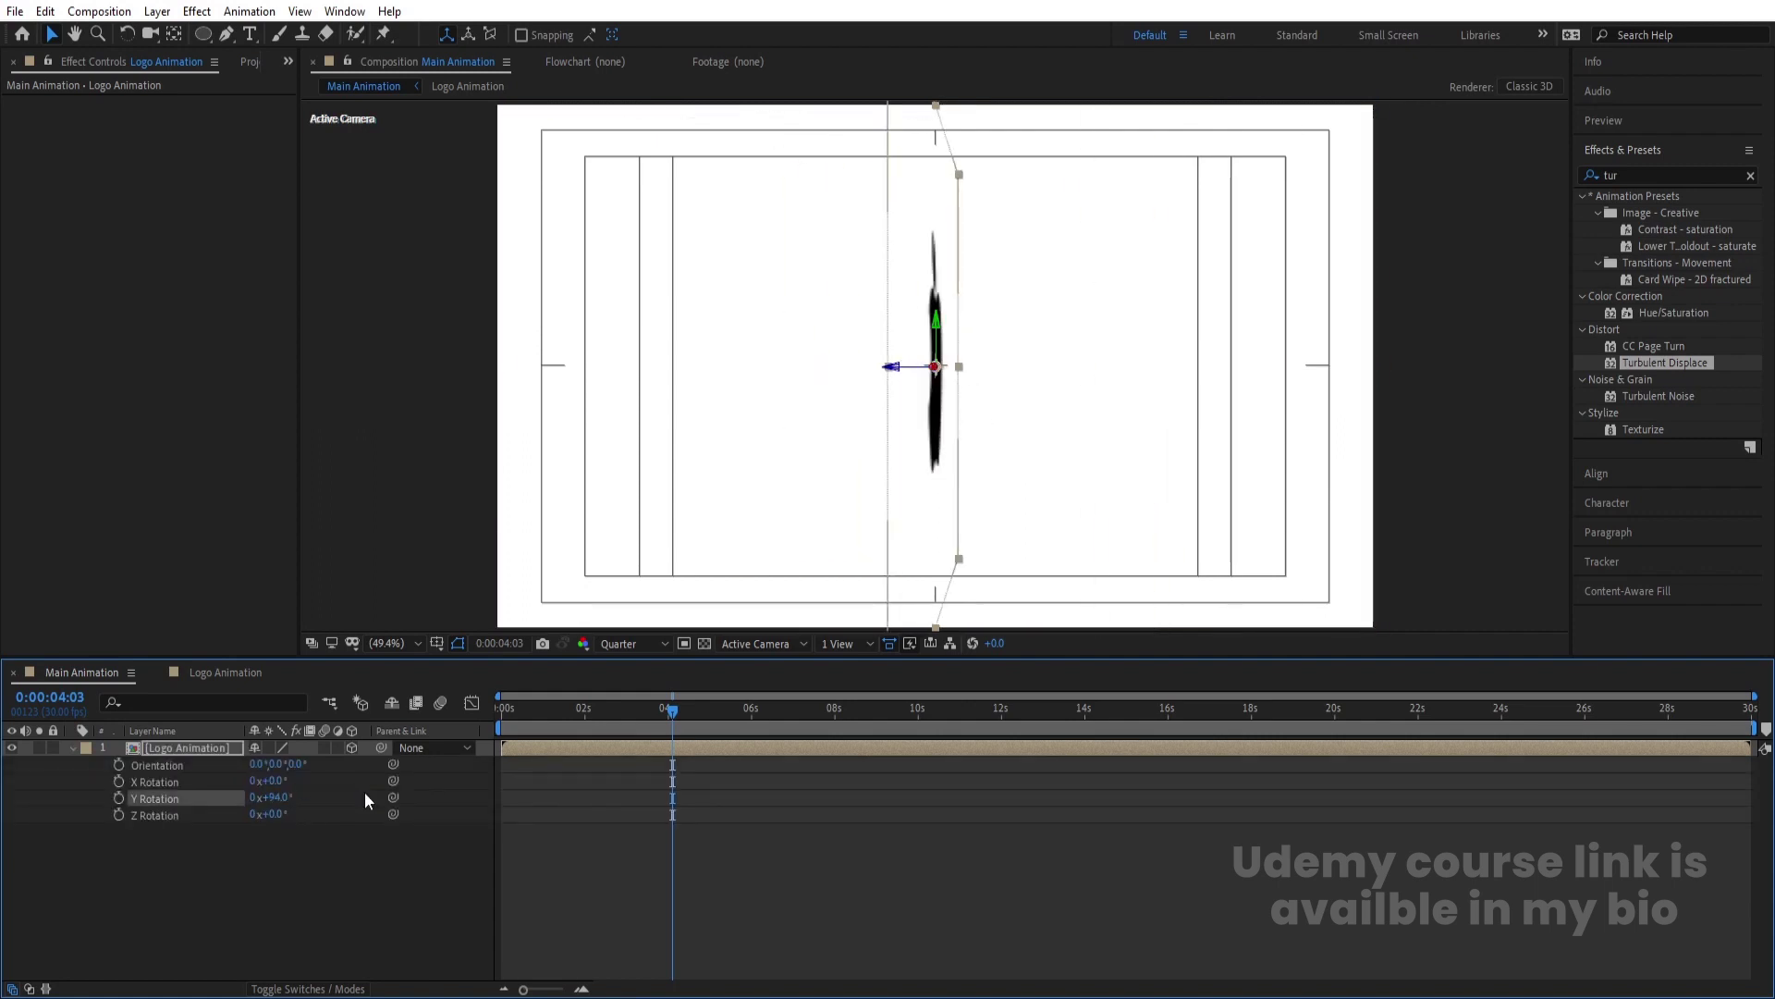
pyautogui.hotkey('ctrl', 'z')
pyautogui.moveTo(625, 714); pyautogui.dragTo(446, 706)
pyautogui.press('=')
pyautogui.click(584, 718)
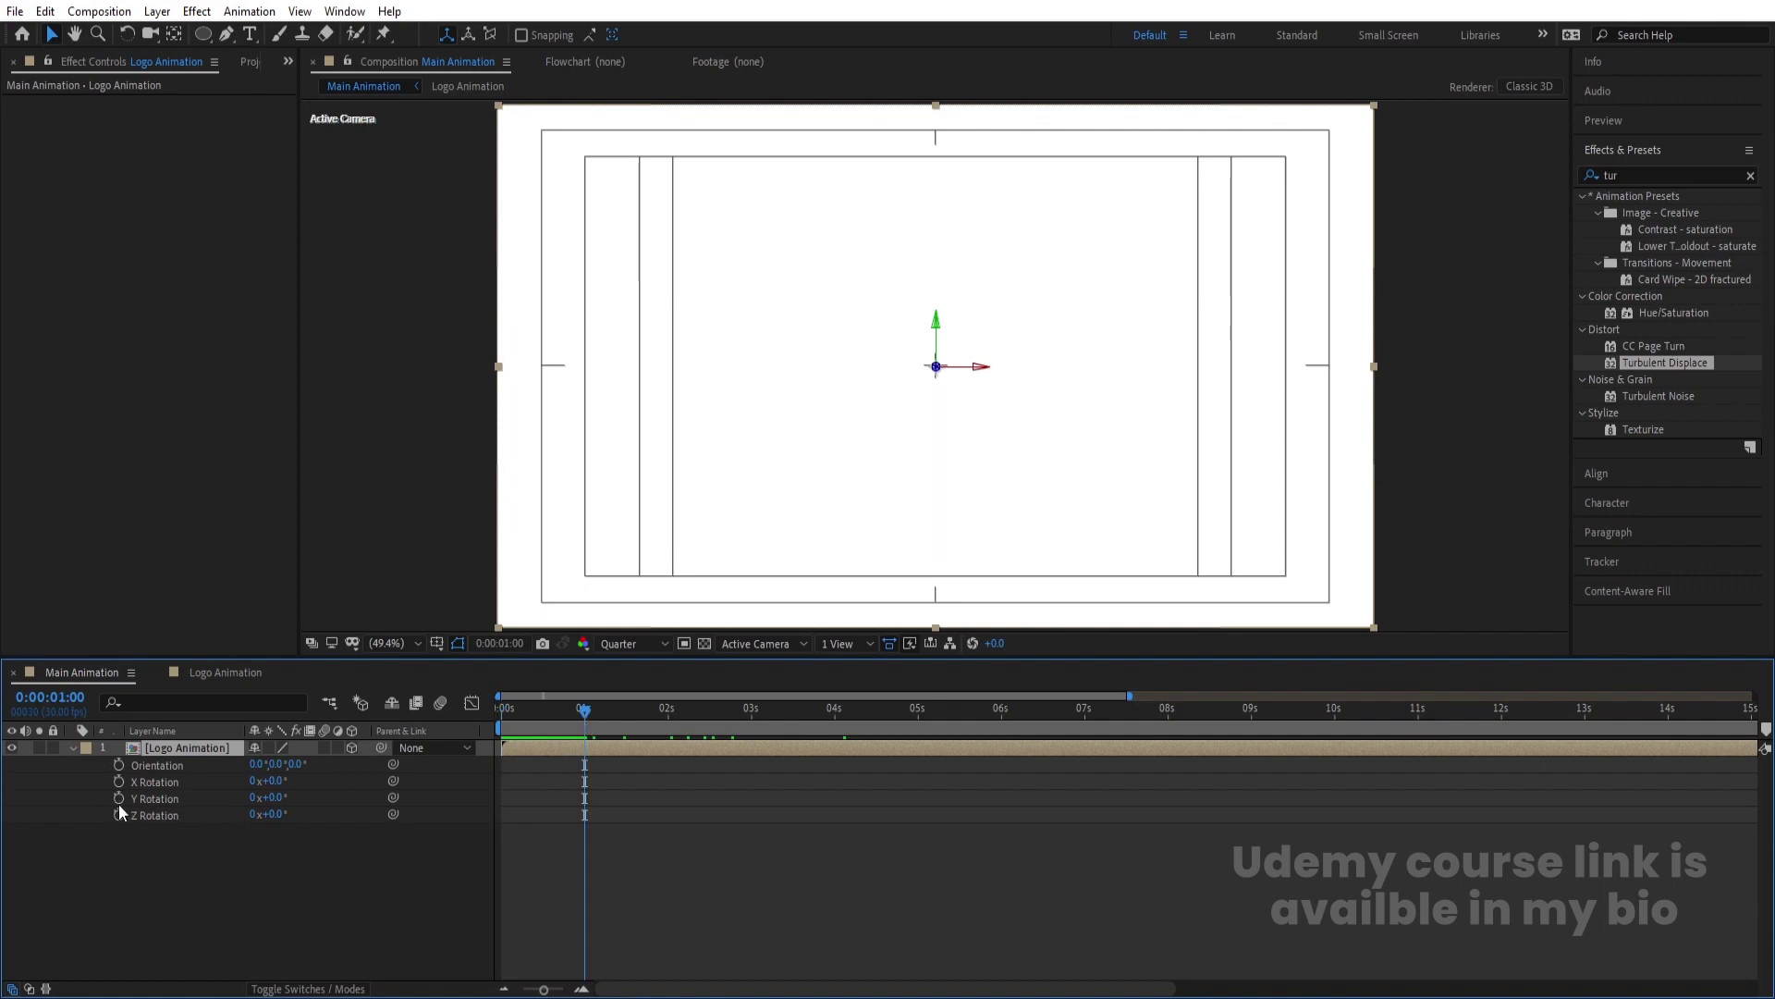
pyautogui.click(283, 796)
pyautogui.click(318, 795)
# Try the layer's Z Rotation at 0:00:03:11 and undo it, and set the X Rotation to -90°.
pyautogui.moveTo(584, 708); pyautogui.dragTo(782, 701)
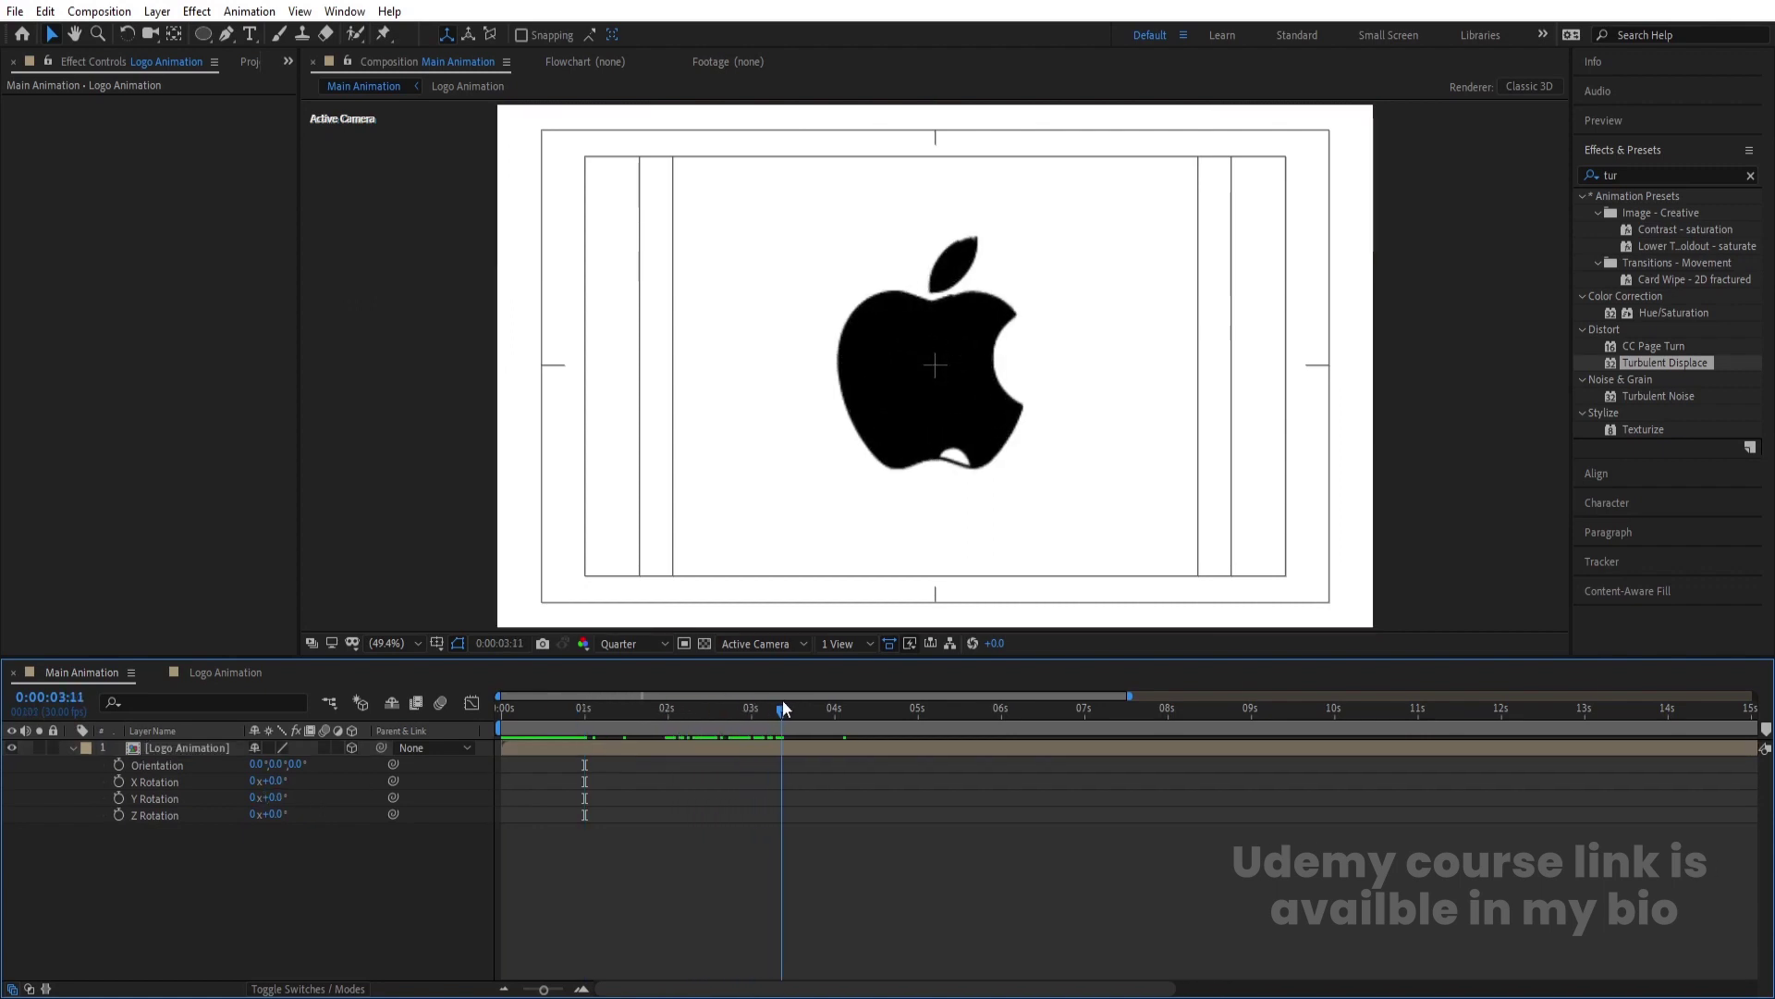
pyautogui.click(283, 814)
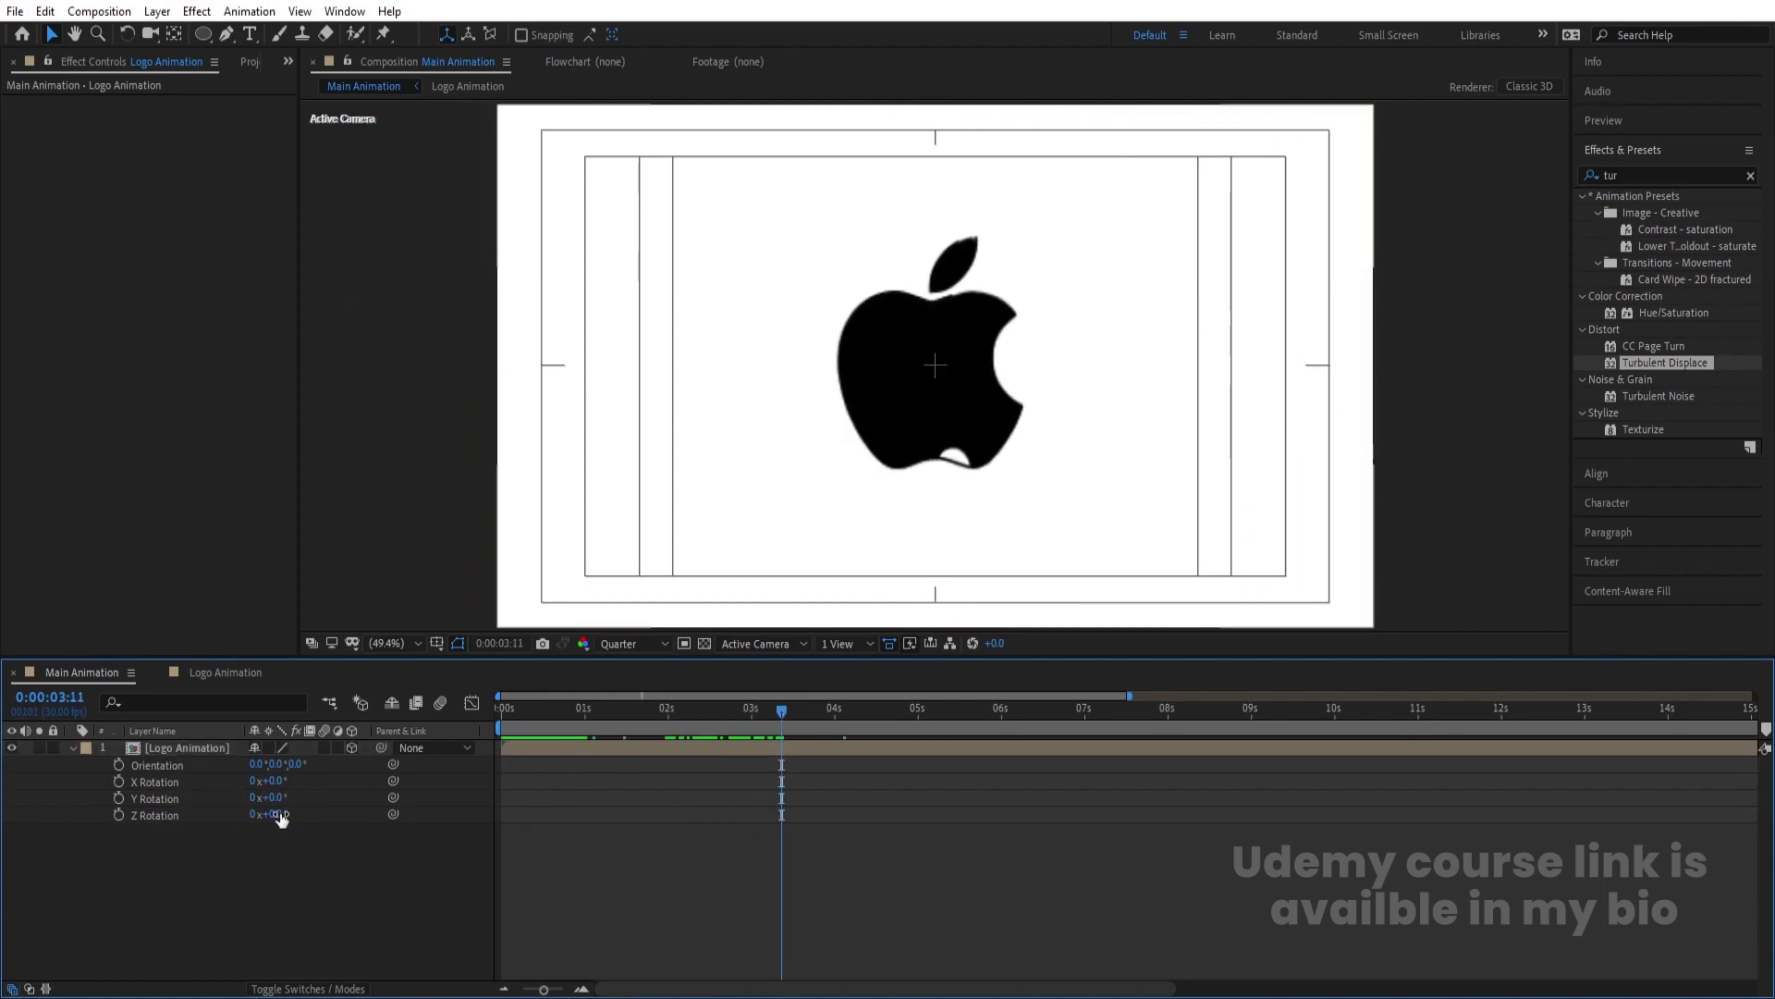
pyautogui.moveTo(281, 818)
pyautogui.mouseDown()
pyautogui.moveTo(296, 818)
pyautogui.moveTo(250, 784)
pyautogui.moveTo(251, 815)
pyautogui.mouseUp()
pyautogui.hotkey('ctrl', 'z')
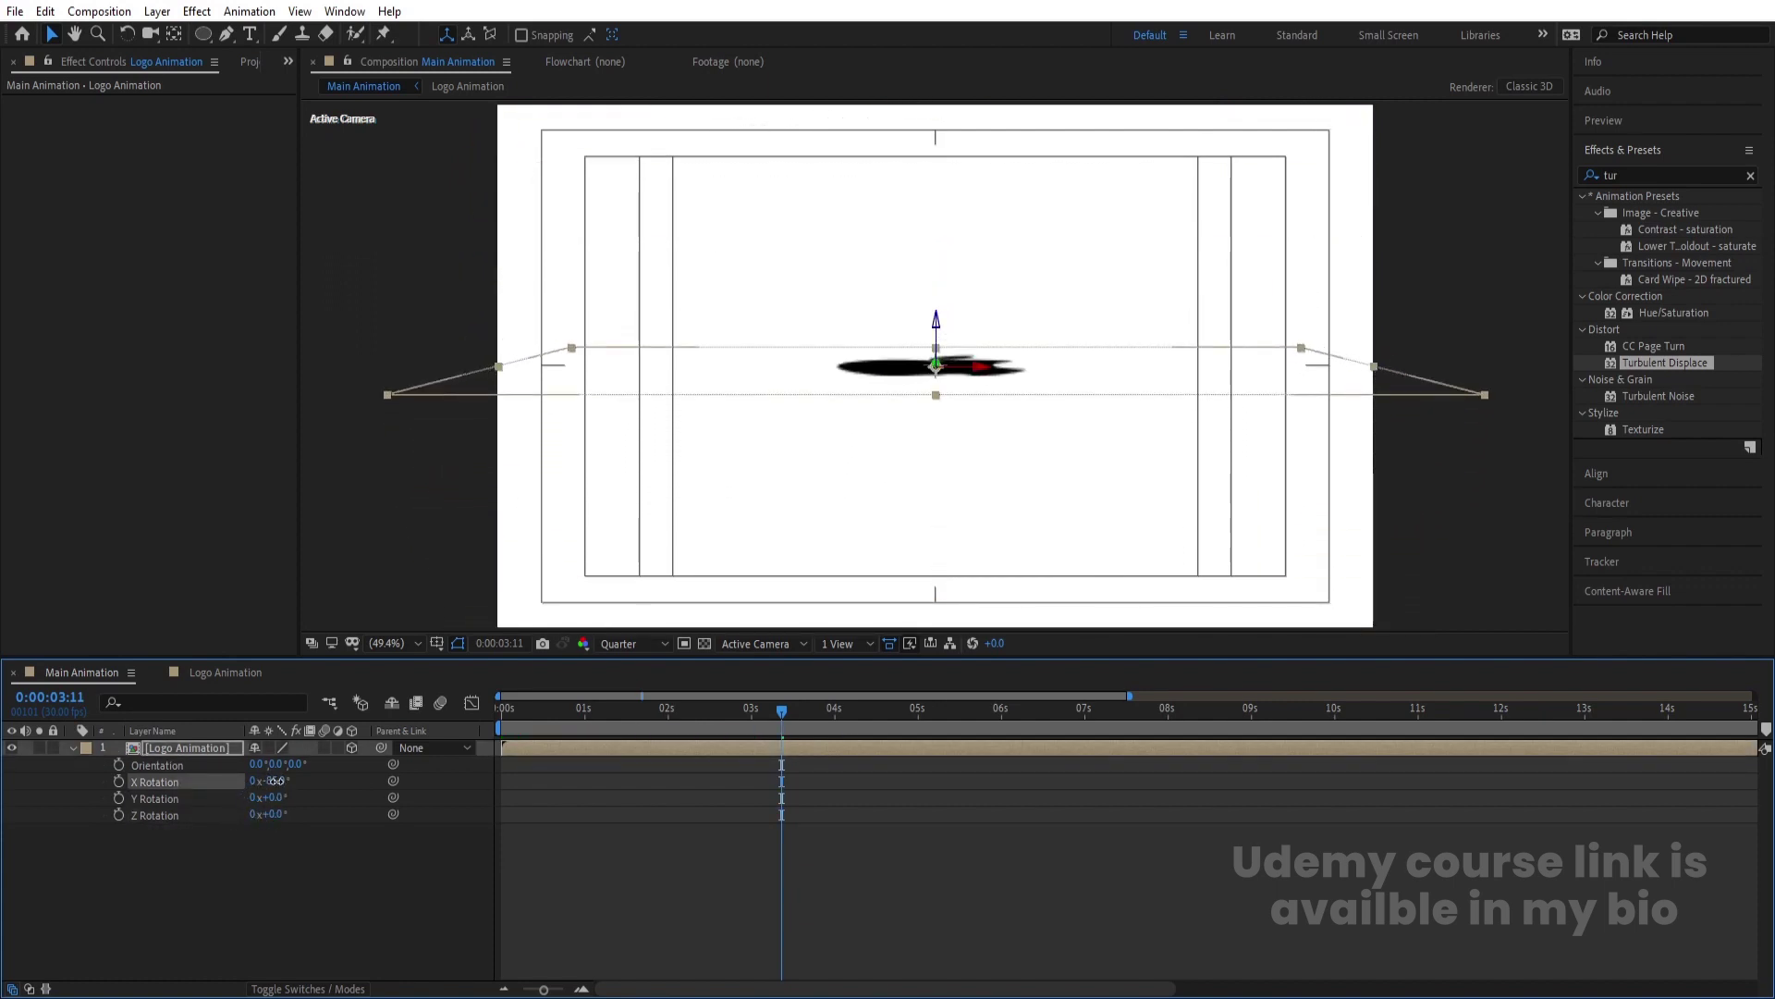
pyautogui.click(276, 782)
pyautogui.write('-90')
pyautogui.press('Return')
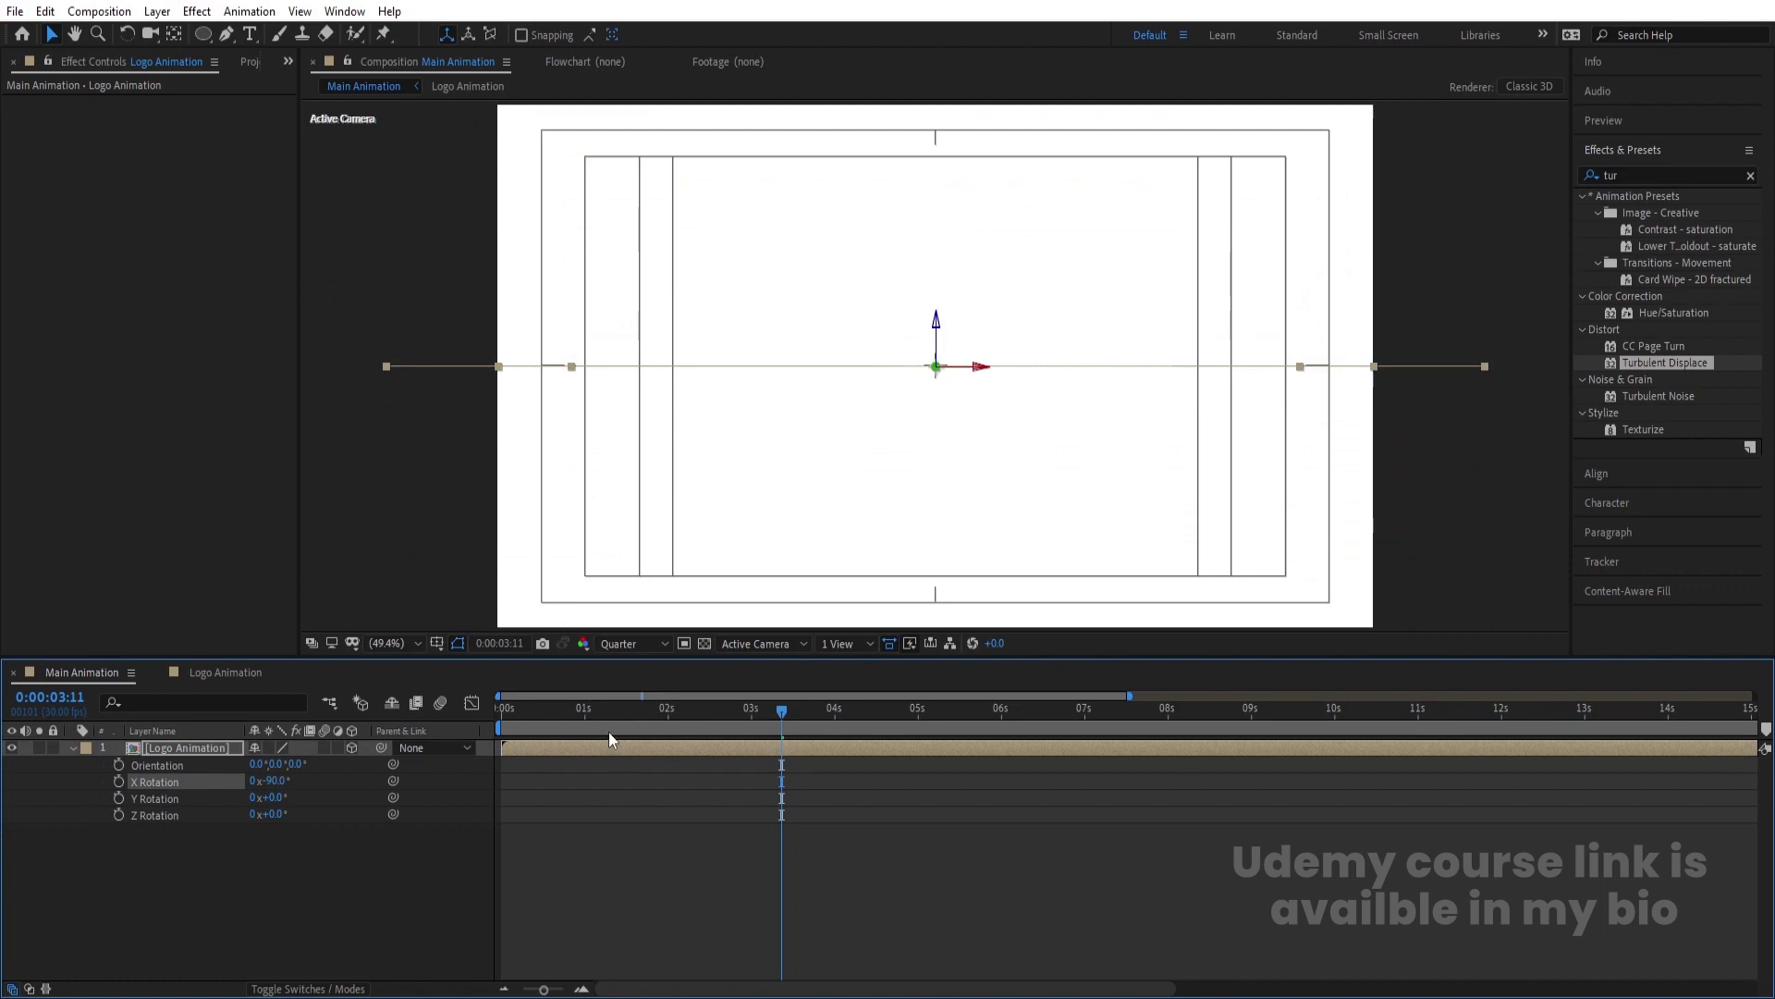
# Keyframe the Logo Animation layer's X Rotation at 0° at 1 second.
pyautogui.moveTo(594, 721); pyautogui.dragTo(585, 717)
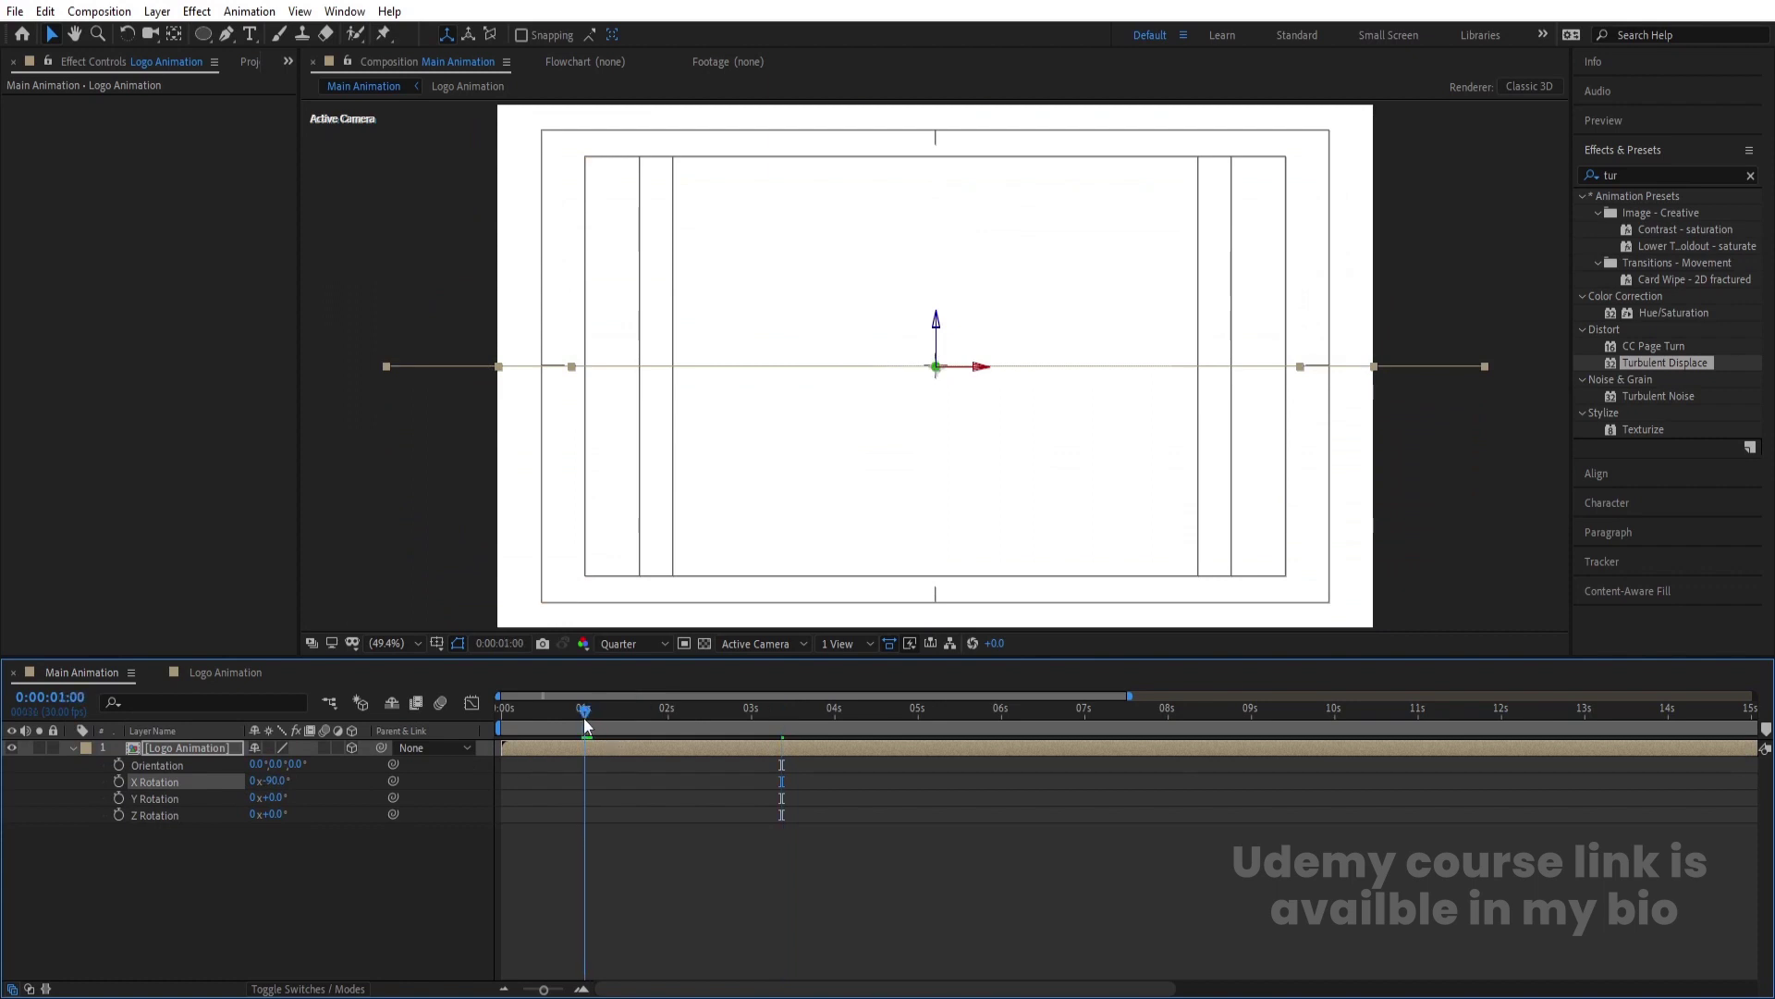
pyautogui.hotkey('ctrl', 'x')
pyautogui.hotkey('ctrl', 'v')
pyautogui.click(276, 781)
pyautogui.write('0')
pyautogui.press('Return')
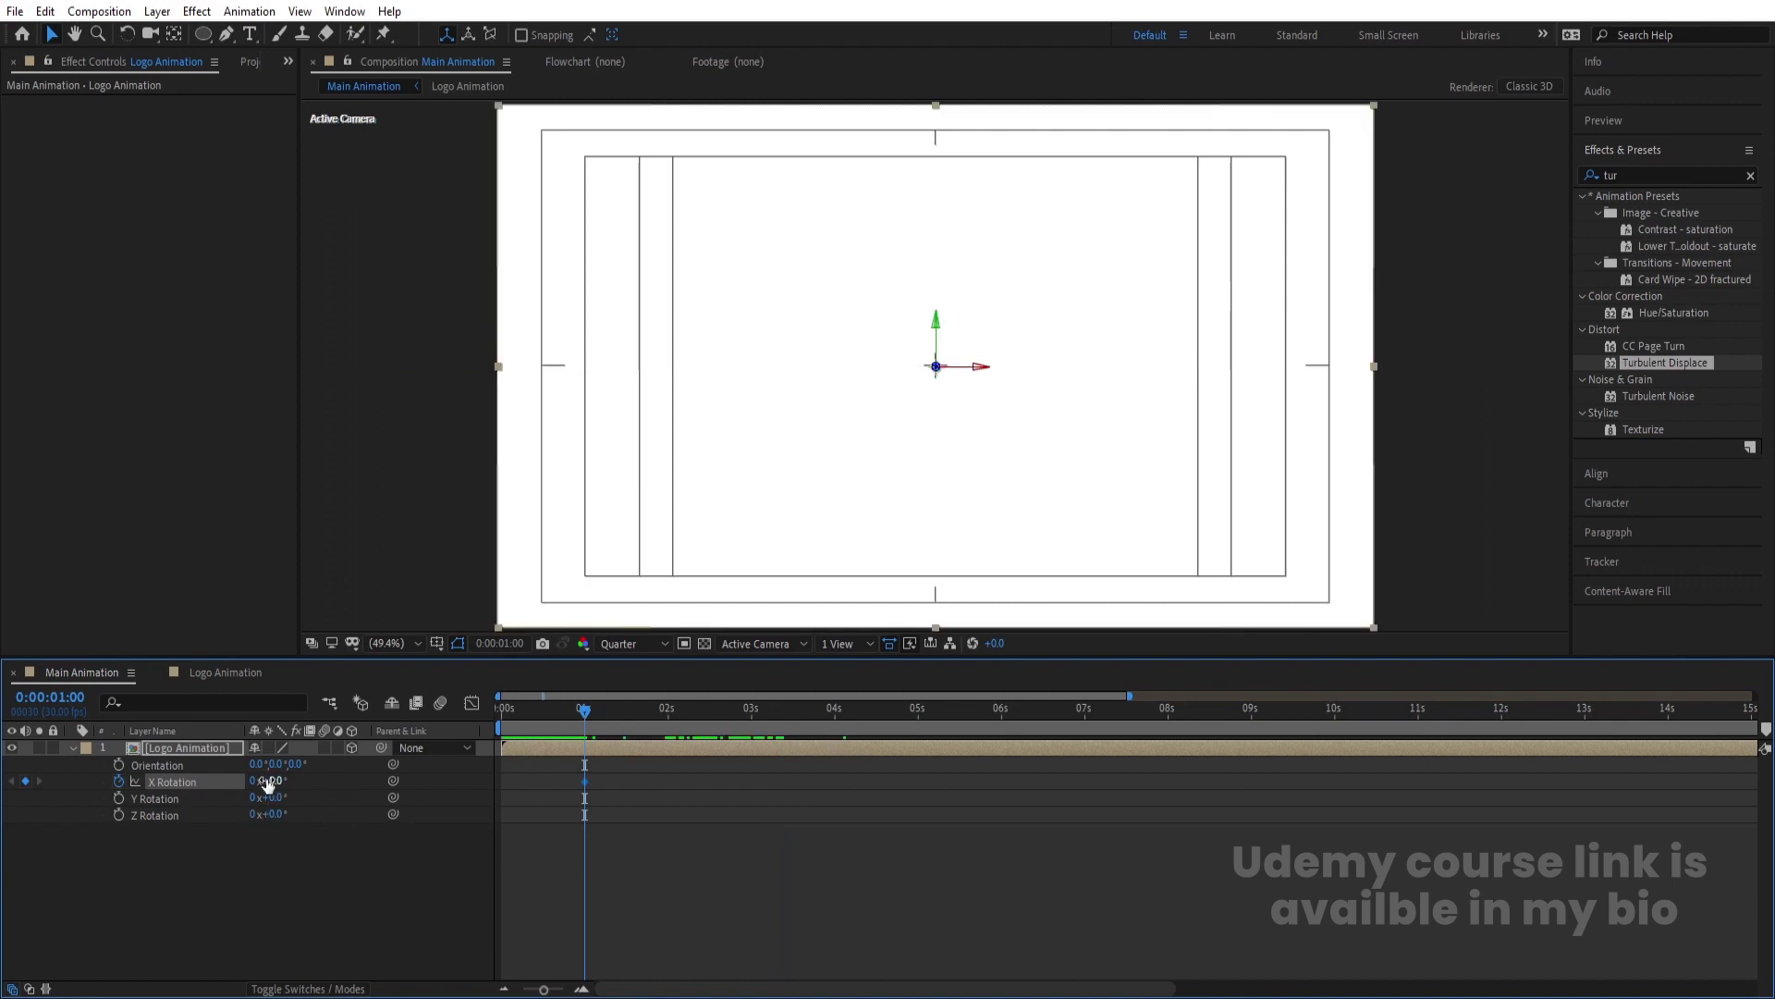
# Keyframe the X Rotation to one full revolution at 4 seconds and preview the spin.
pyautogui.click(845, 711)
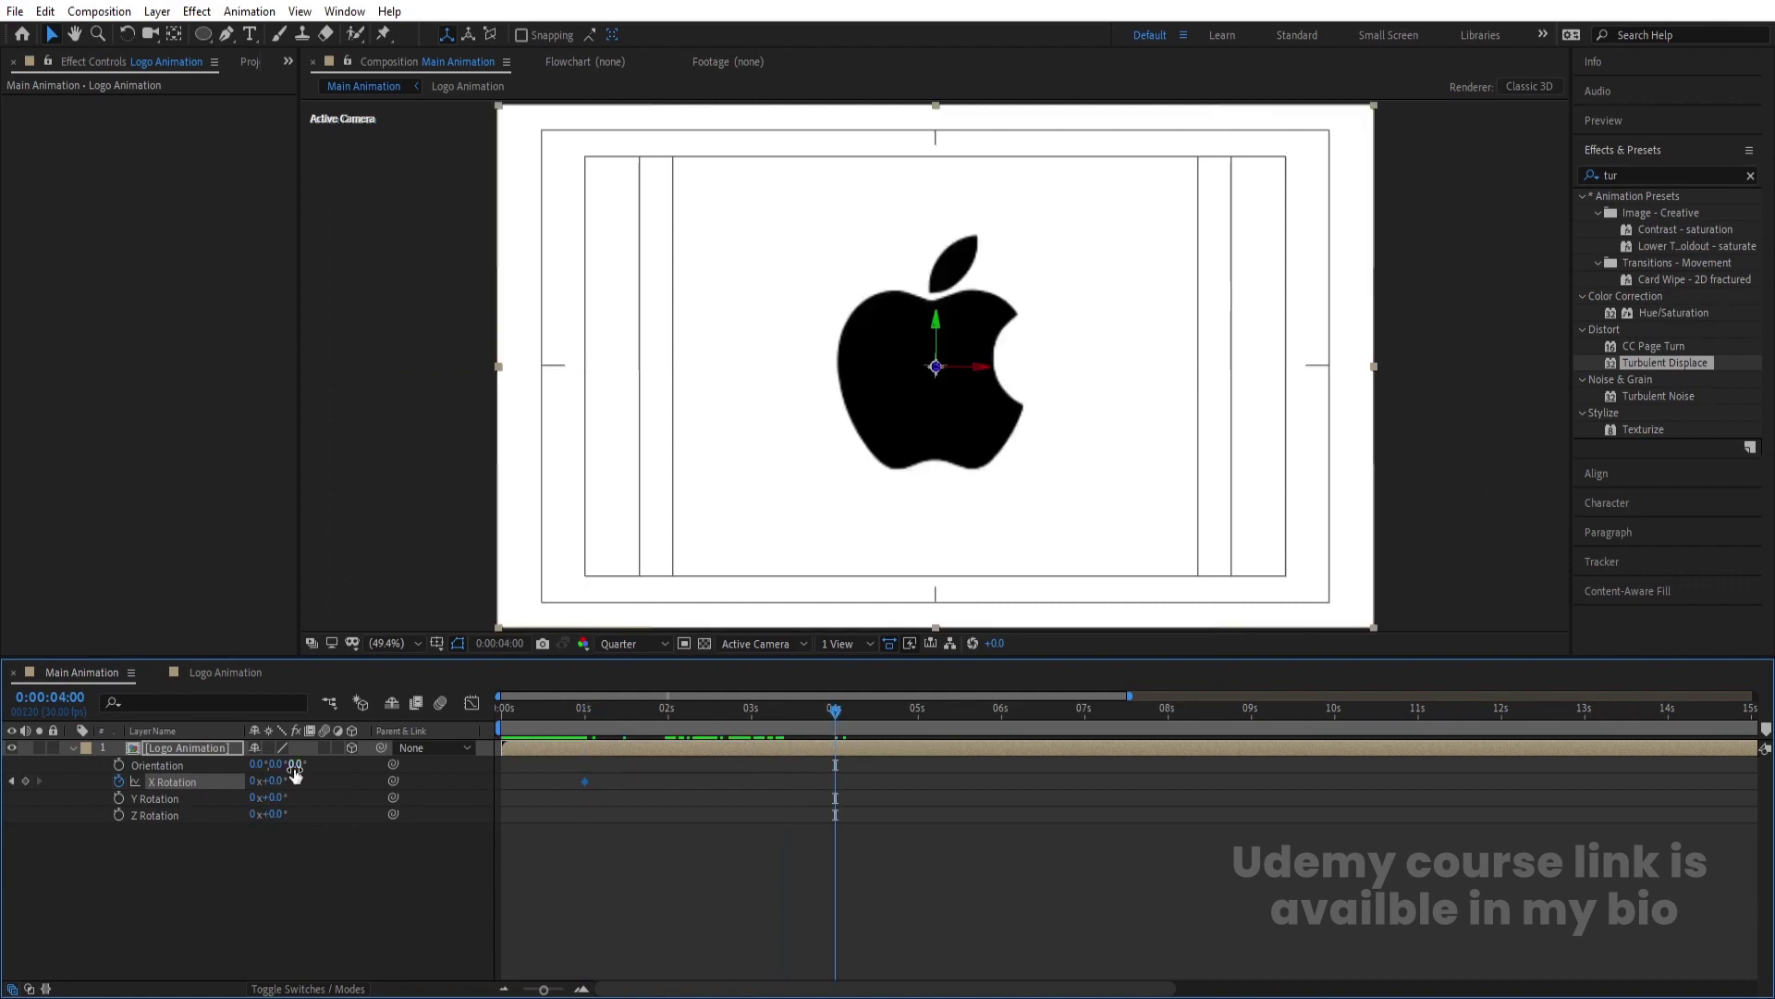
pyautogui.click(253, 782)
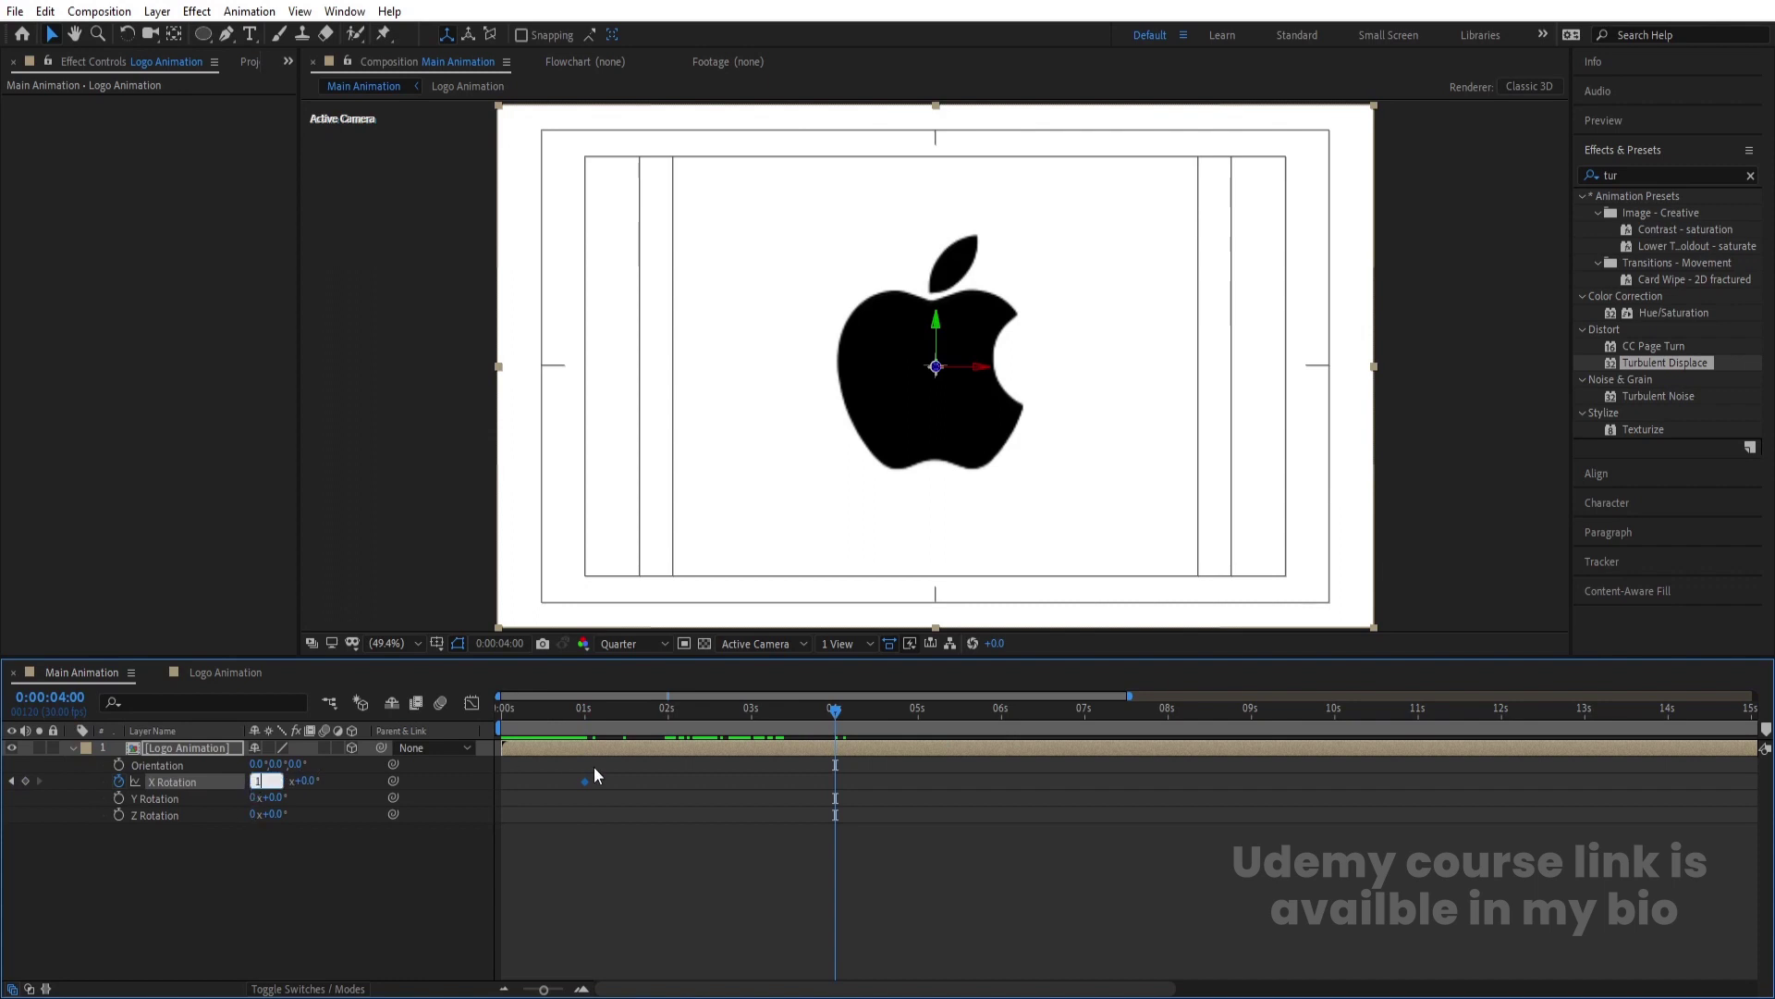
pyautogui.press('Return')
pyautogui.click(585, 723)
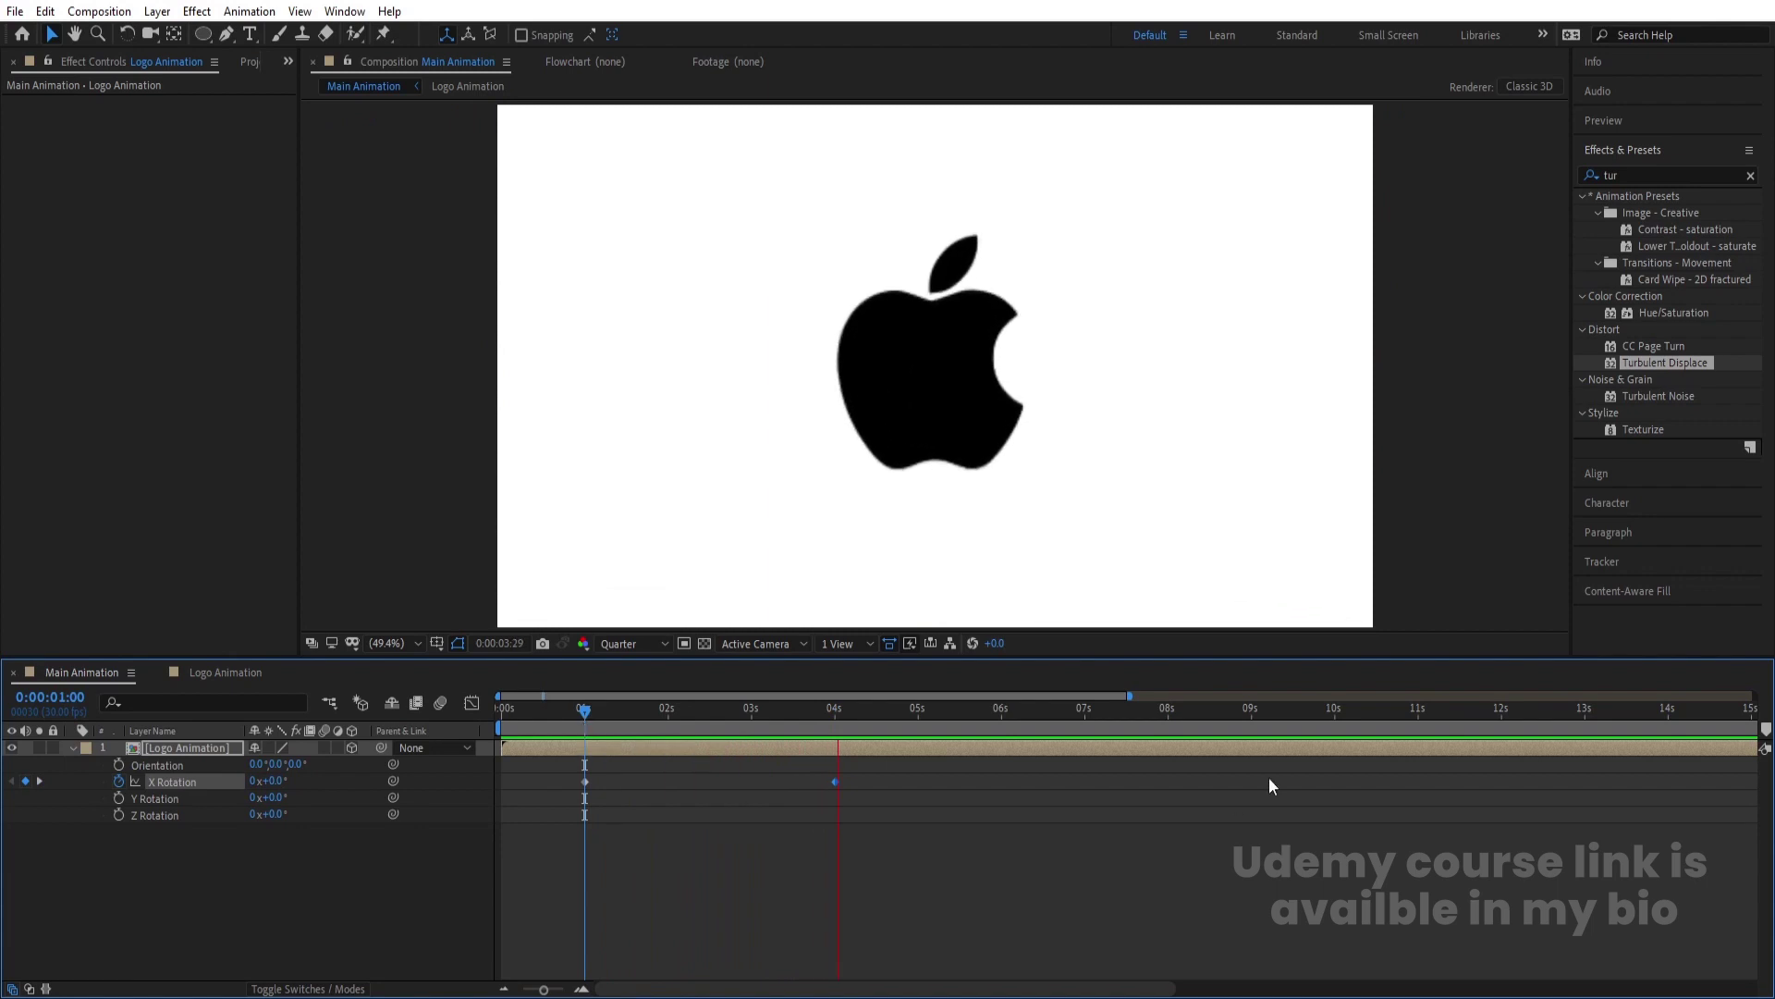
pyautogui.press('space')
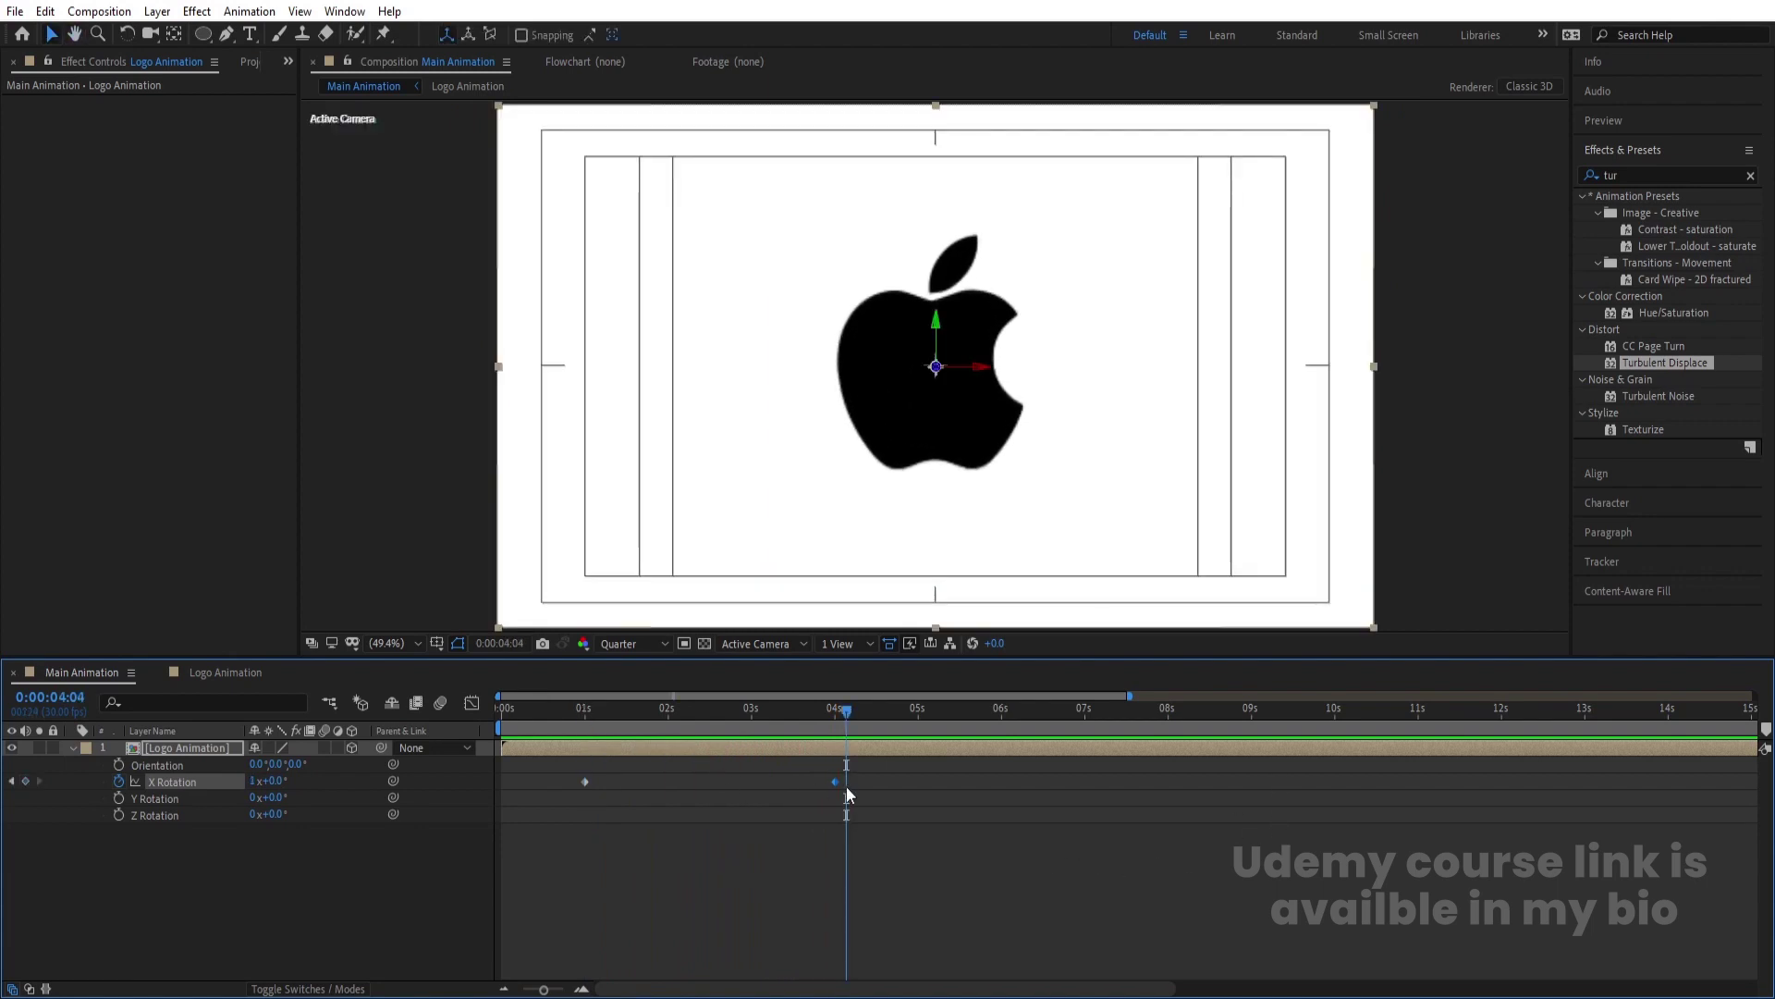
# Move the second X Rotation keyframe to 3 seconds and preview the faster spin.
pyautogui.moveTo(825, 778); pyautogui.dragTo(751, 776)
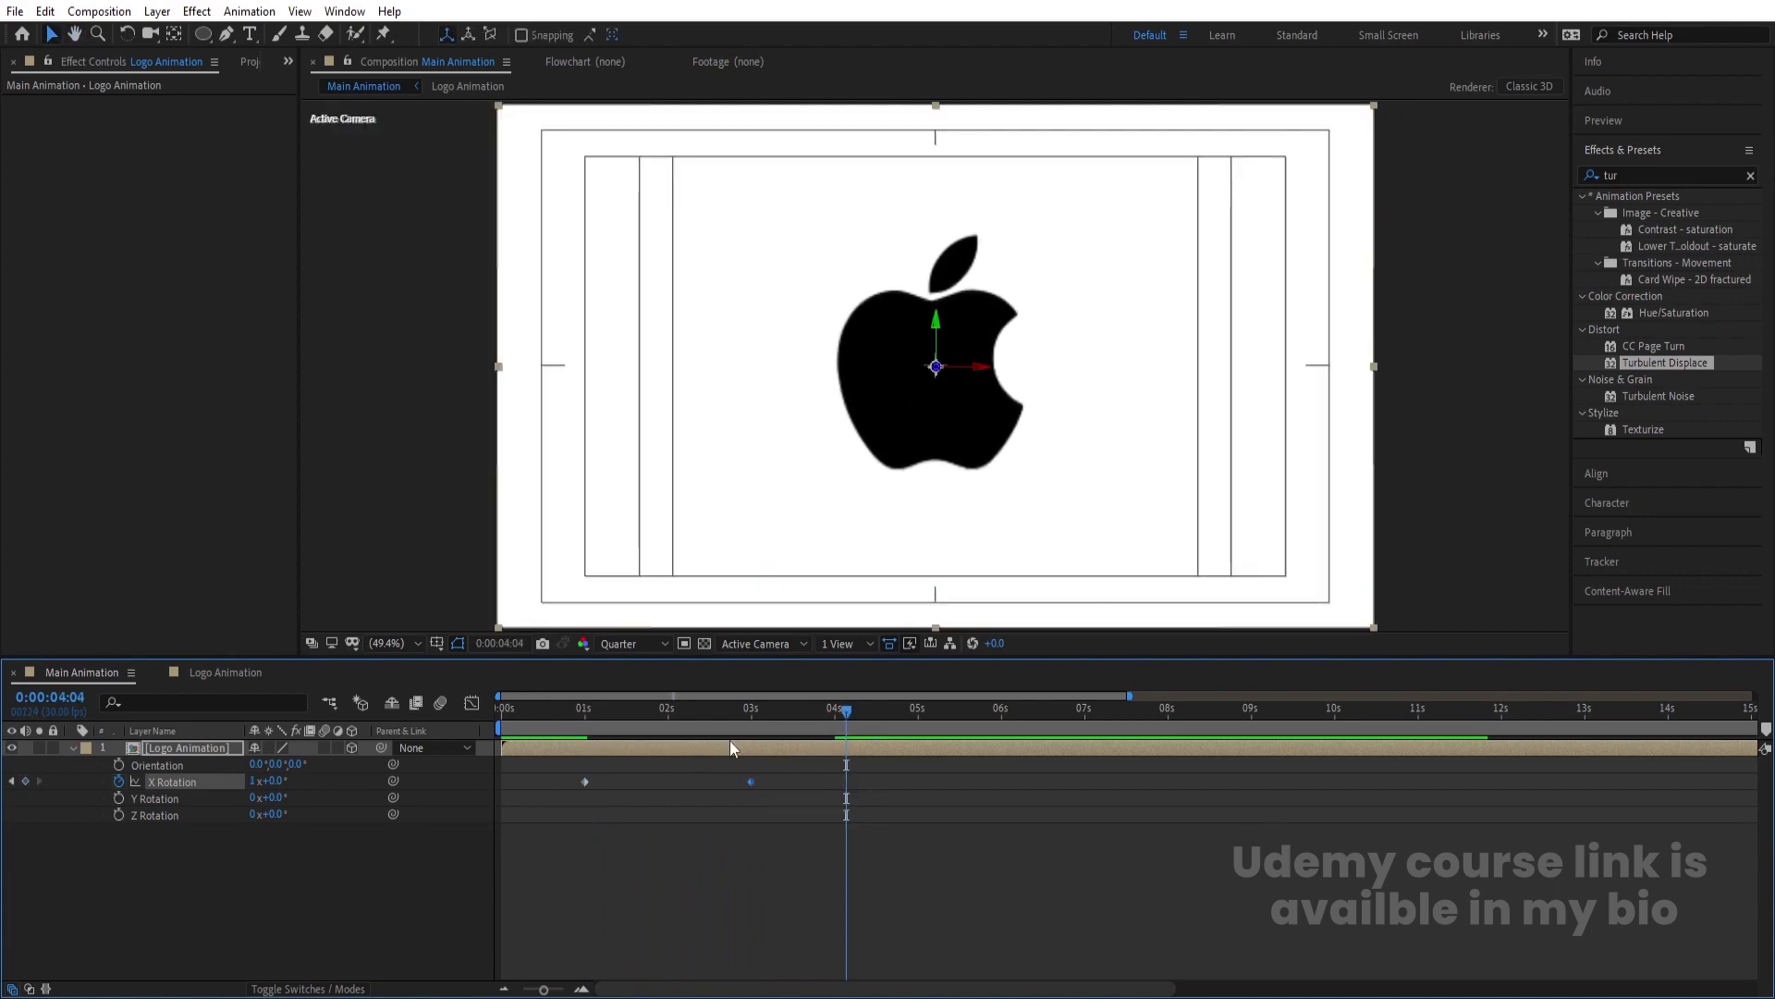
pyautogui.click(591, 708)
pyautogui.press('space')
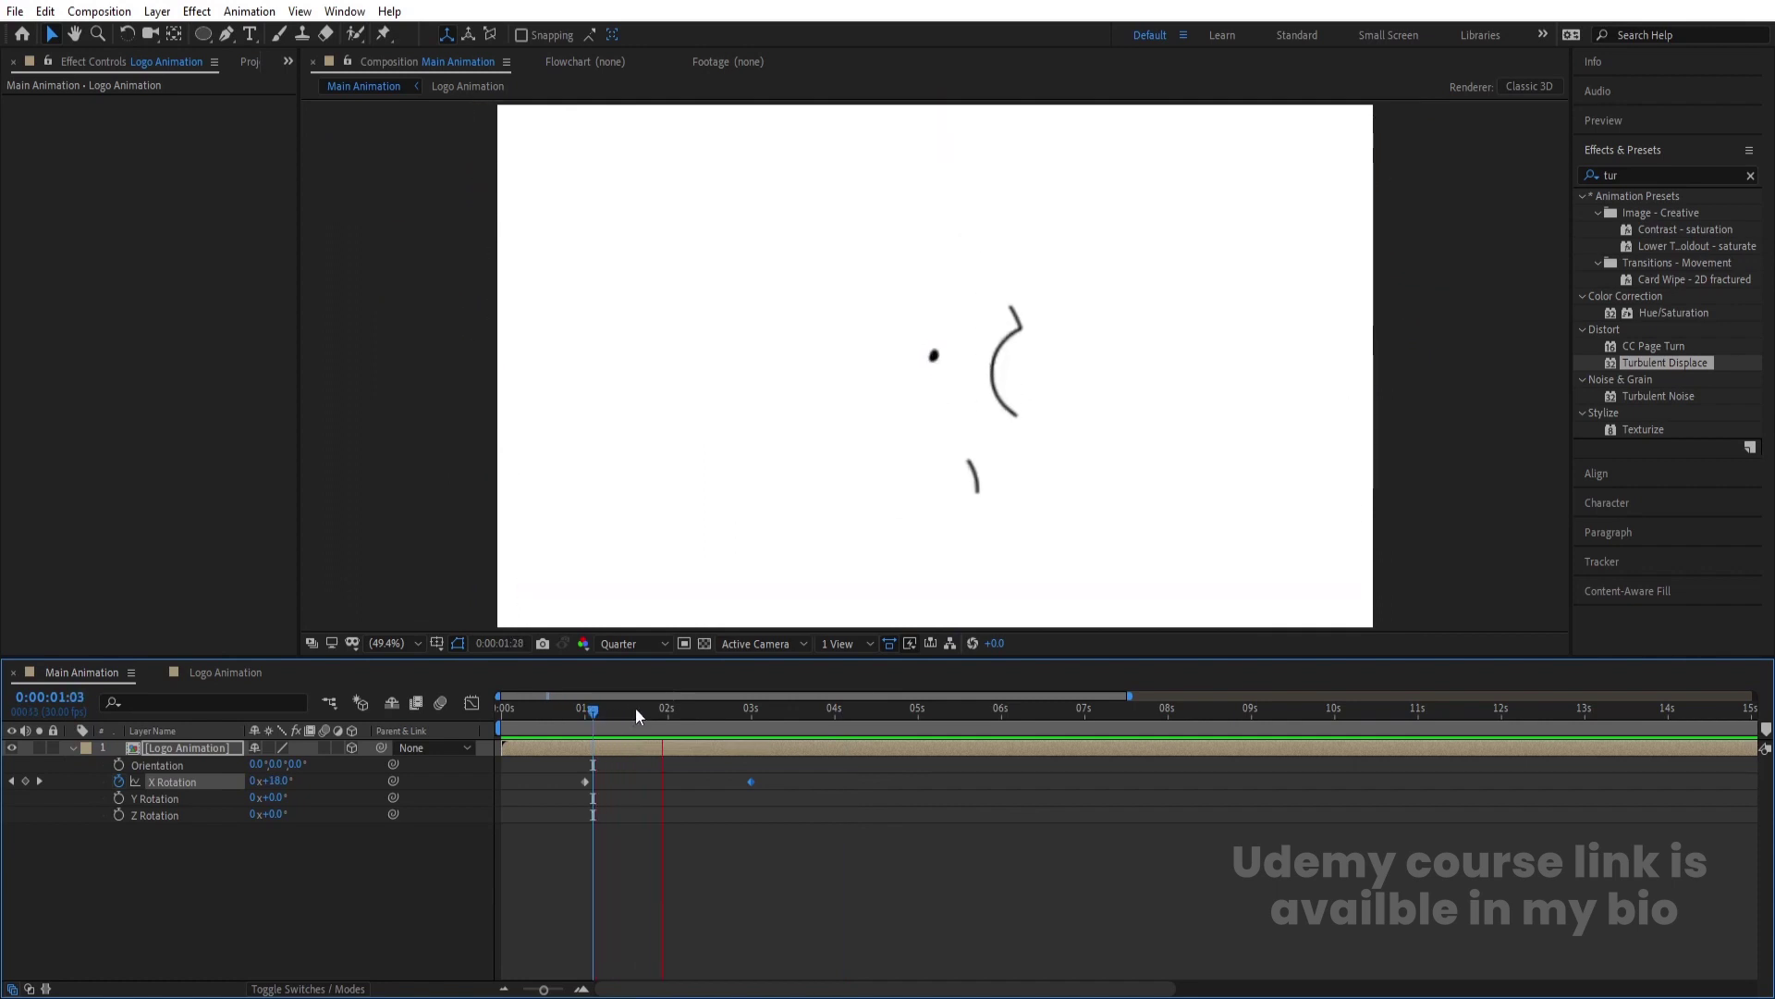
# Move the second X Rotation keyframe slightly past 3 seconds, then apply Easy Ease to both keyframes and preview the spin.
pyautogui.press('space')
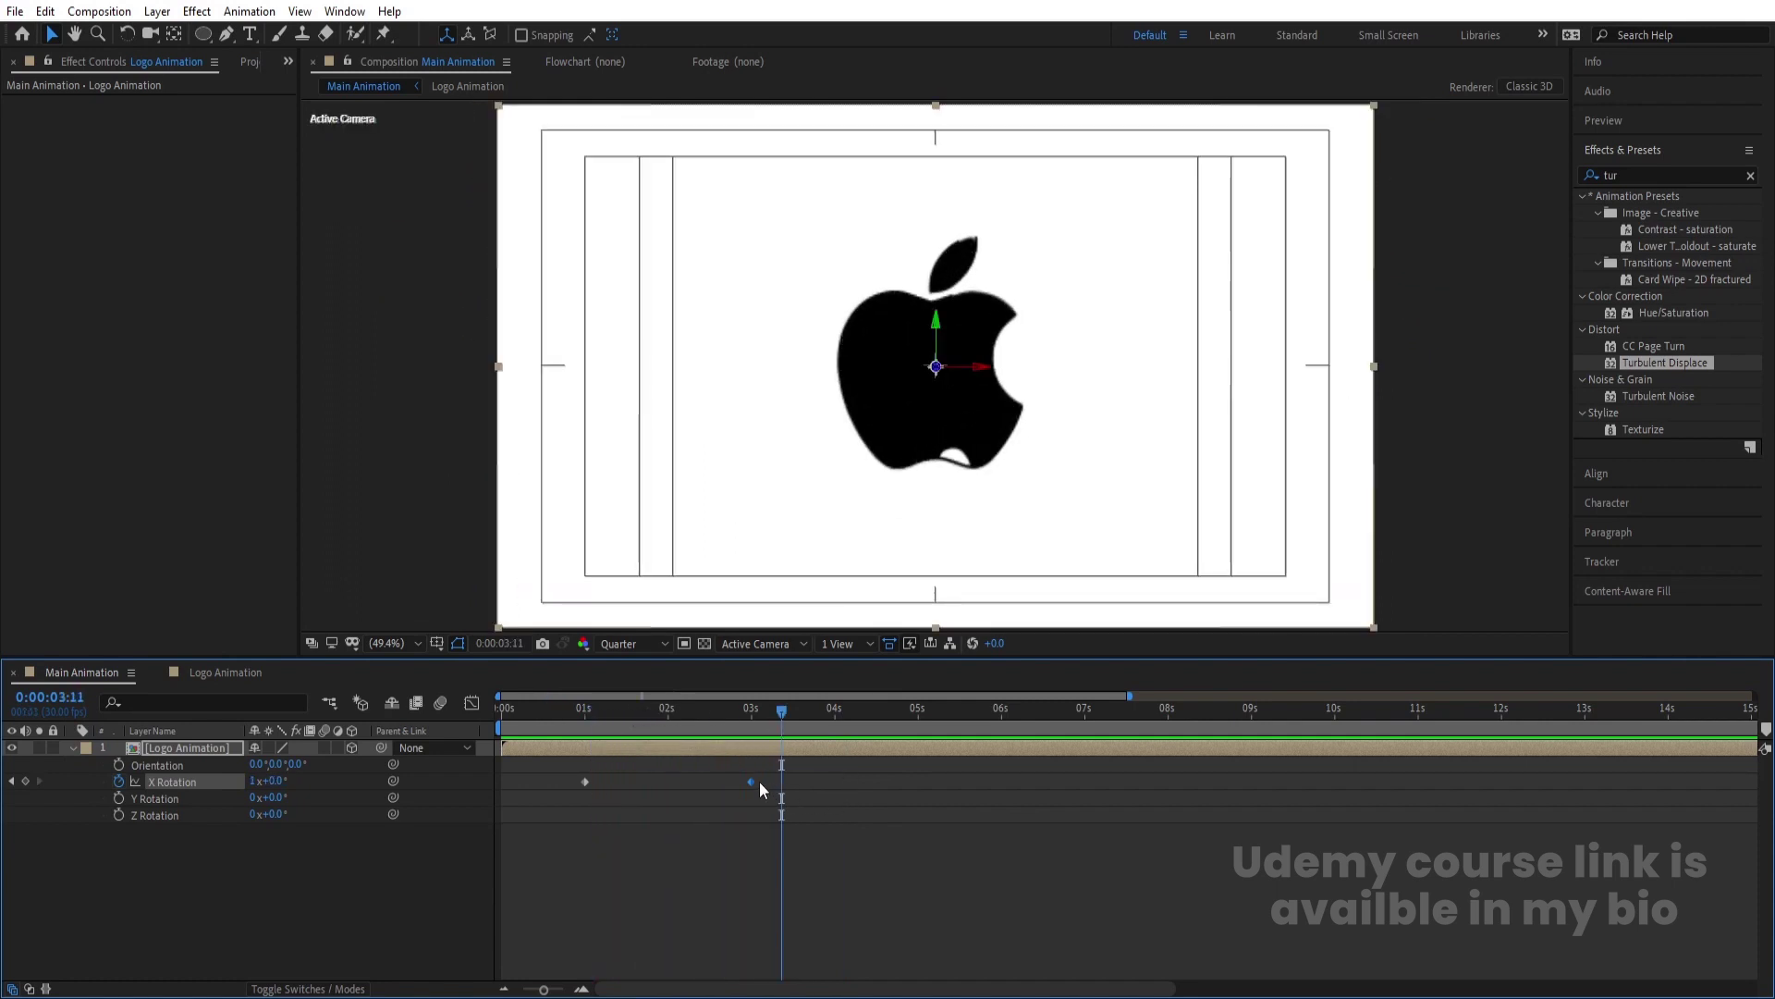
pyautogui.moveTo(753, 781); pyautogui.dragTo(766, 785)
pyautogui.moveTo(862, 851); pyautogui.dragTo(546, 743)
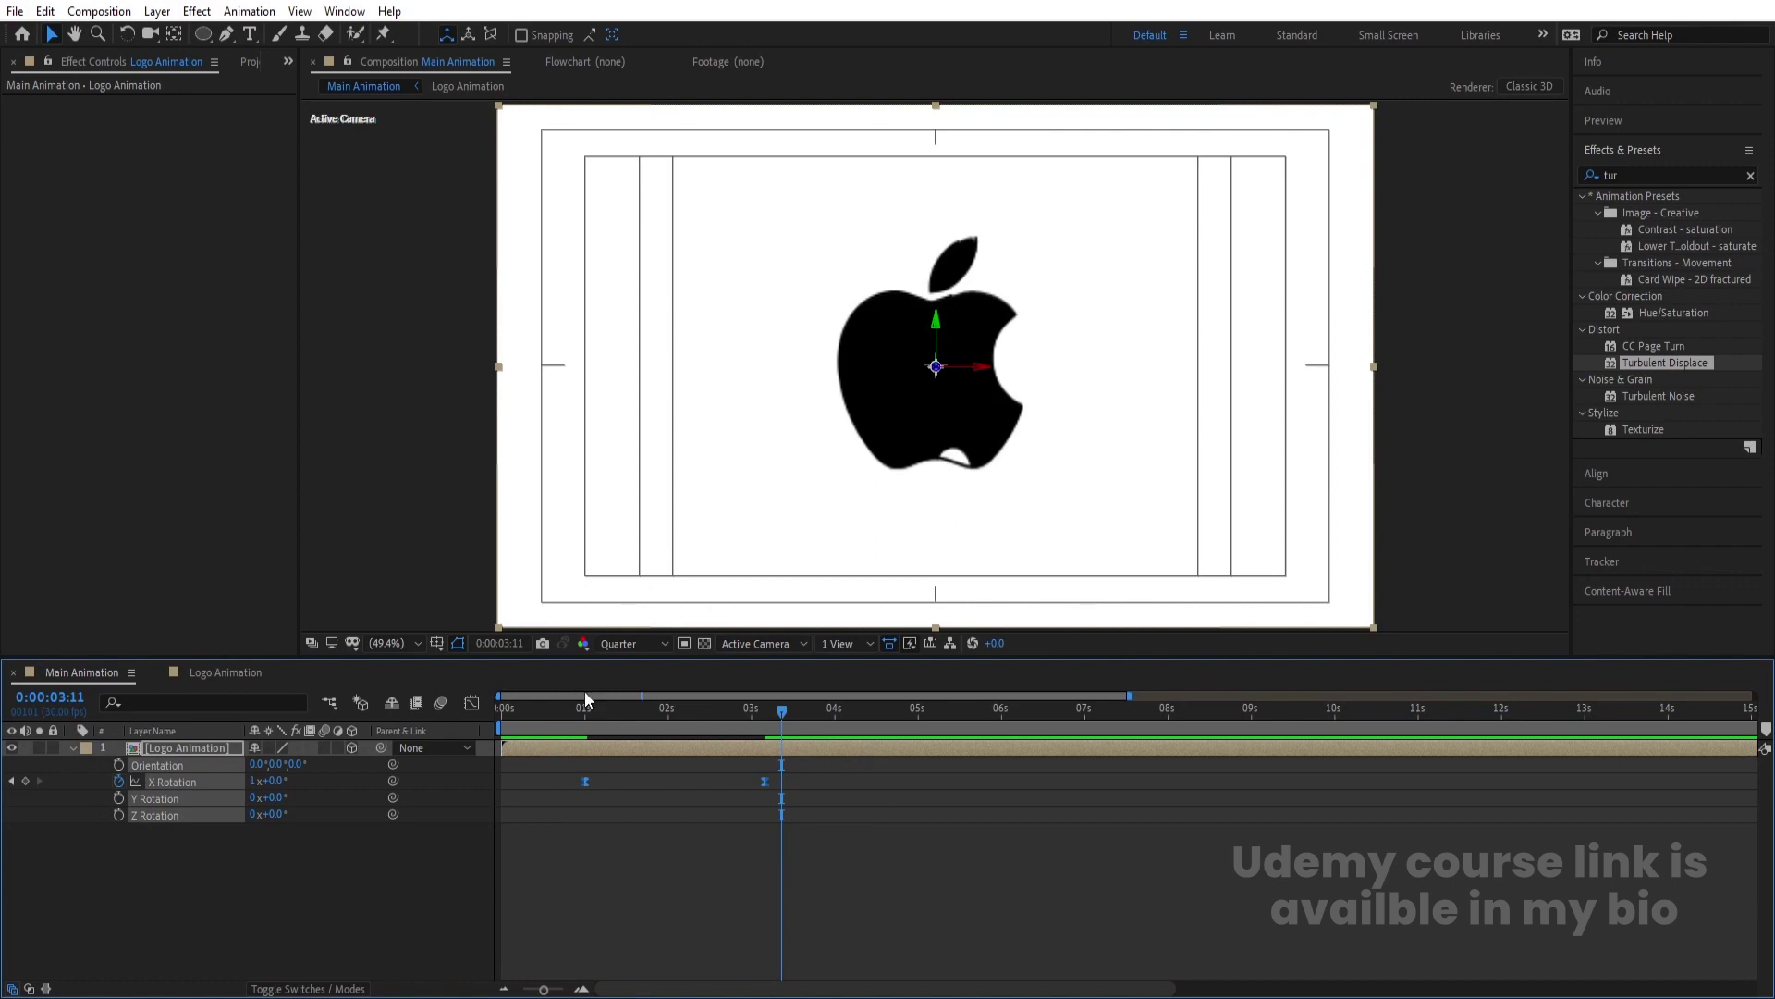
pyautogui.click(564, 709)
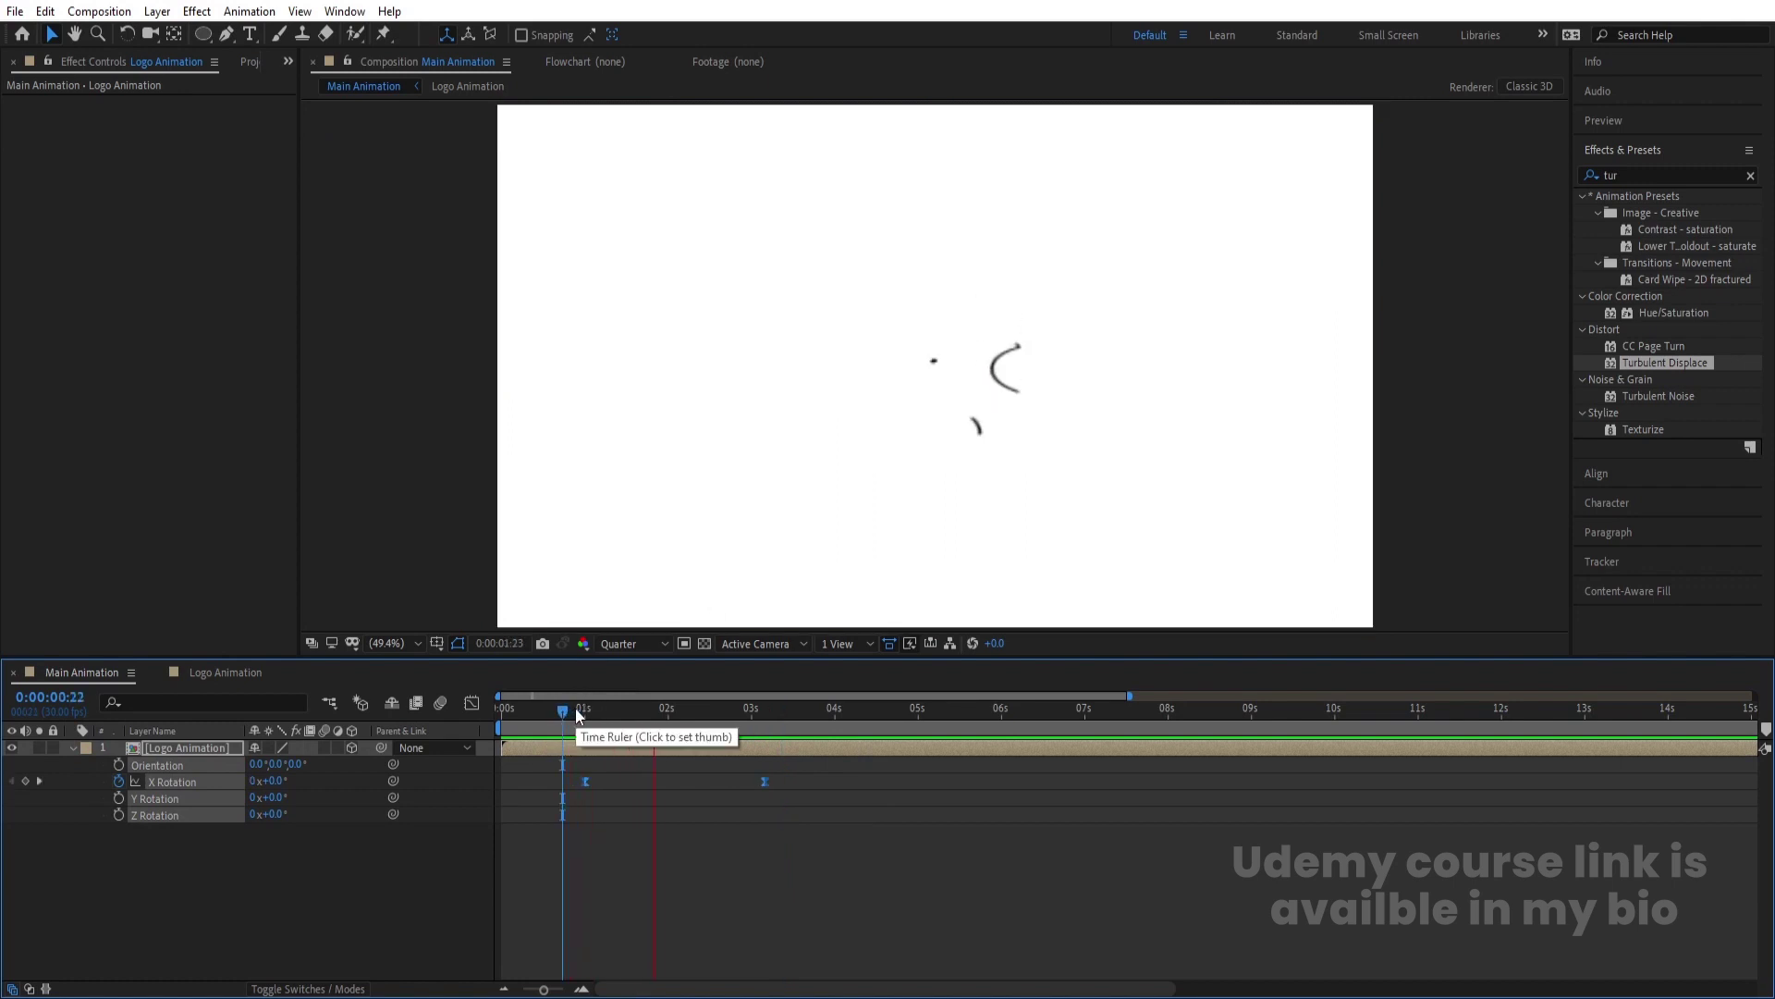
pyautogui.press('space')
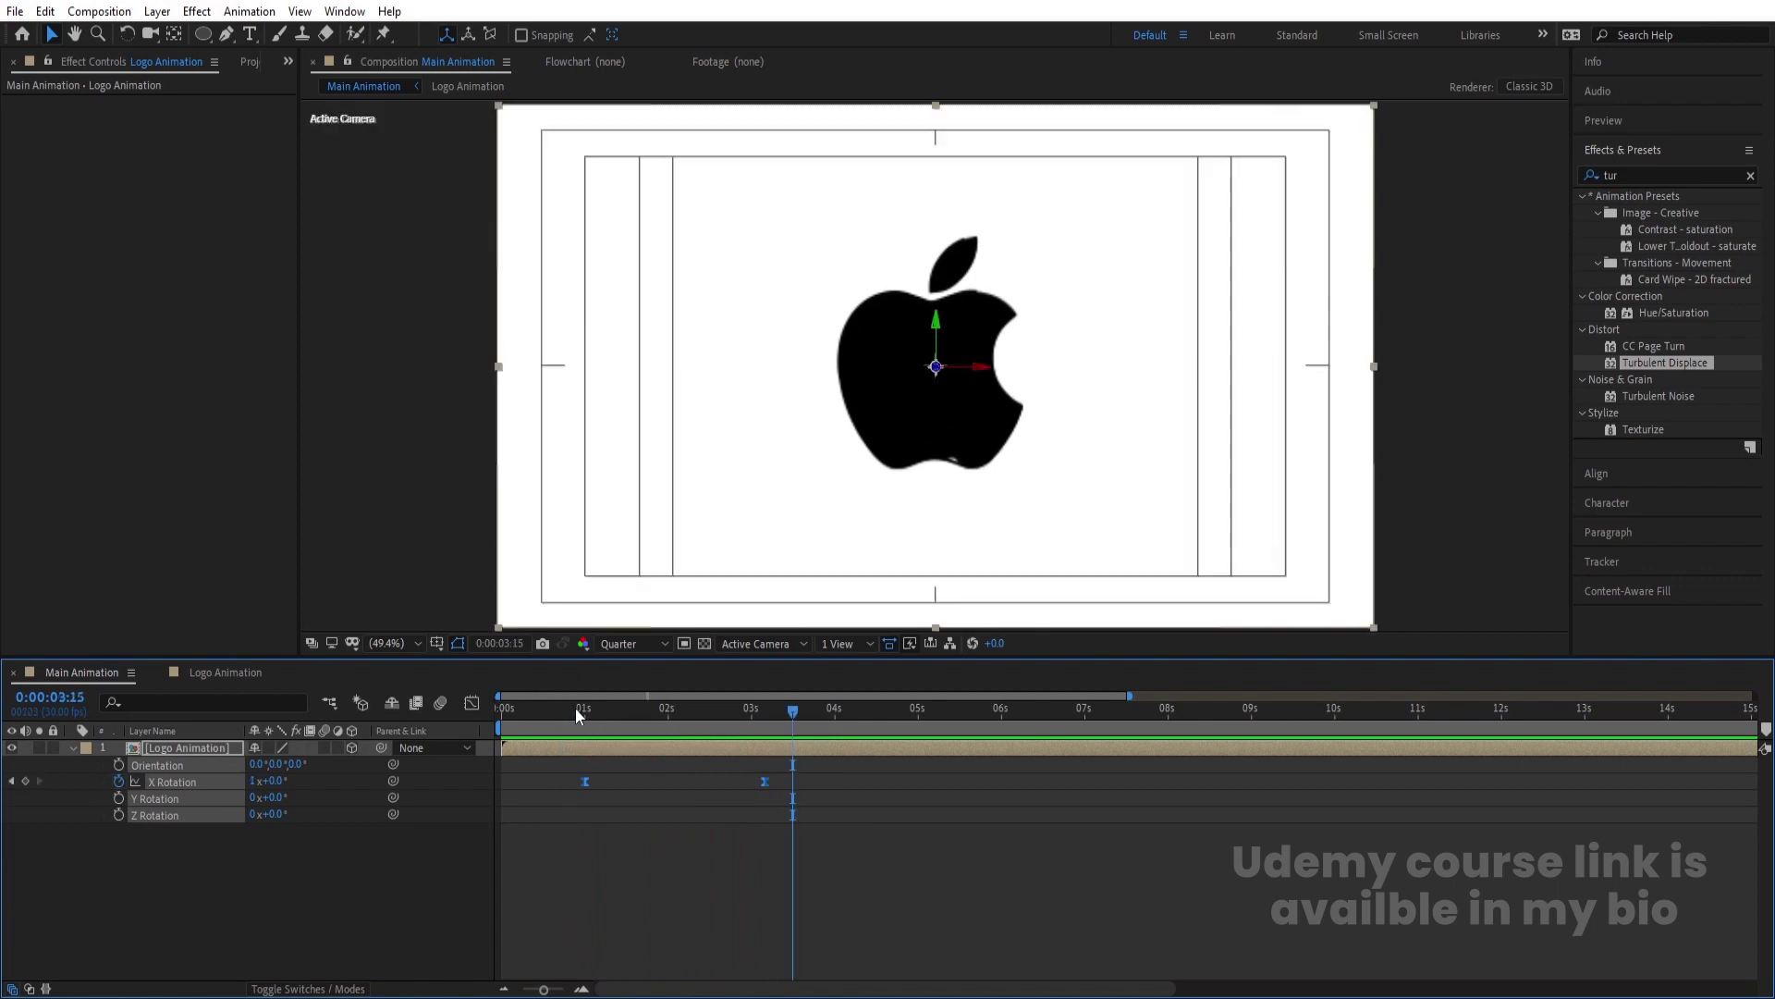
# Move the second X Rotation keyframe to 4 seconds and reshape the speed graph so the spin peaks early and slows gradually.
pyautogui.click(784, 803)
pyautogui.moveTo(765, 780); pyautogui.dragTo(835, 780)
pyautogui.moveTo(917, 835); pyautogui.dragTo(396, 736)
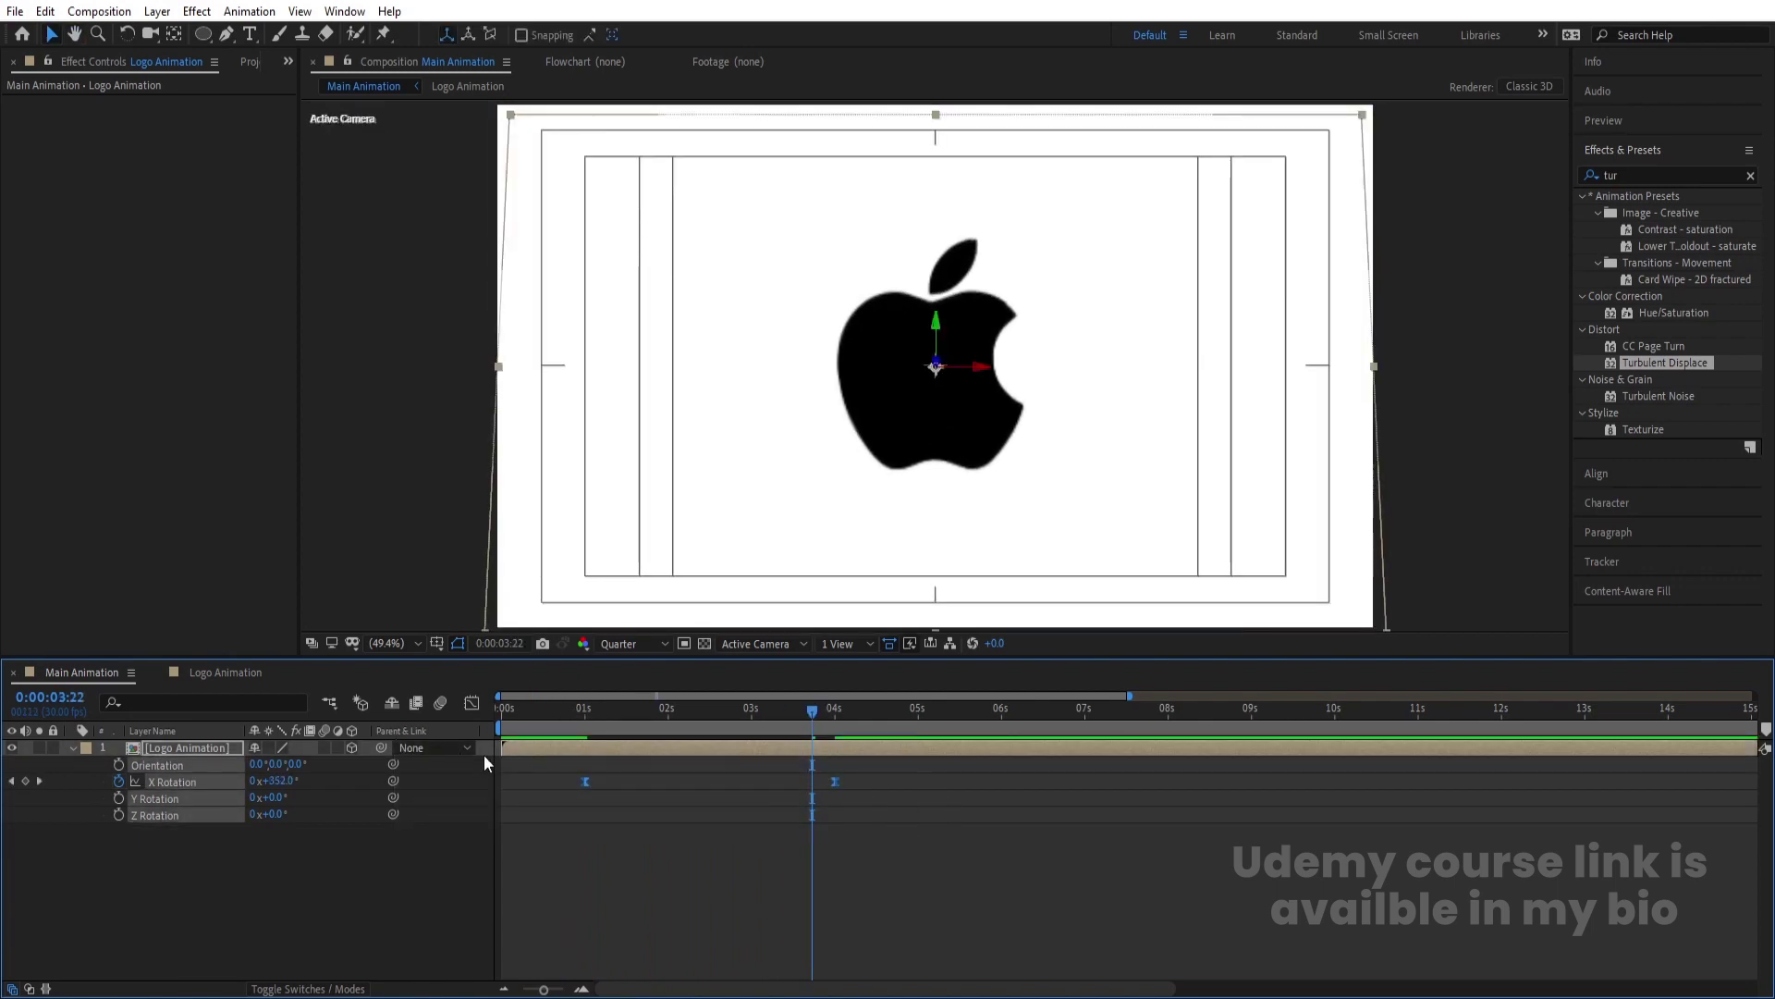
pyautogui.click(473, 702)
pyautogui.rightClick(718, 834)
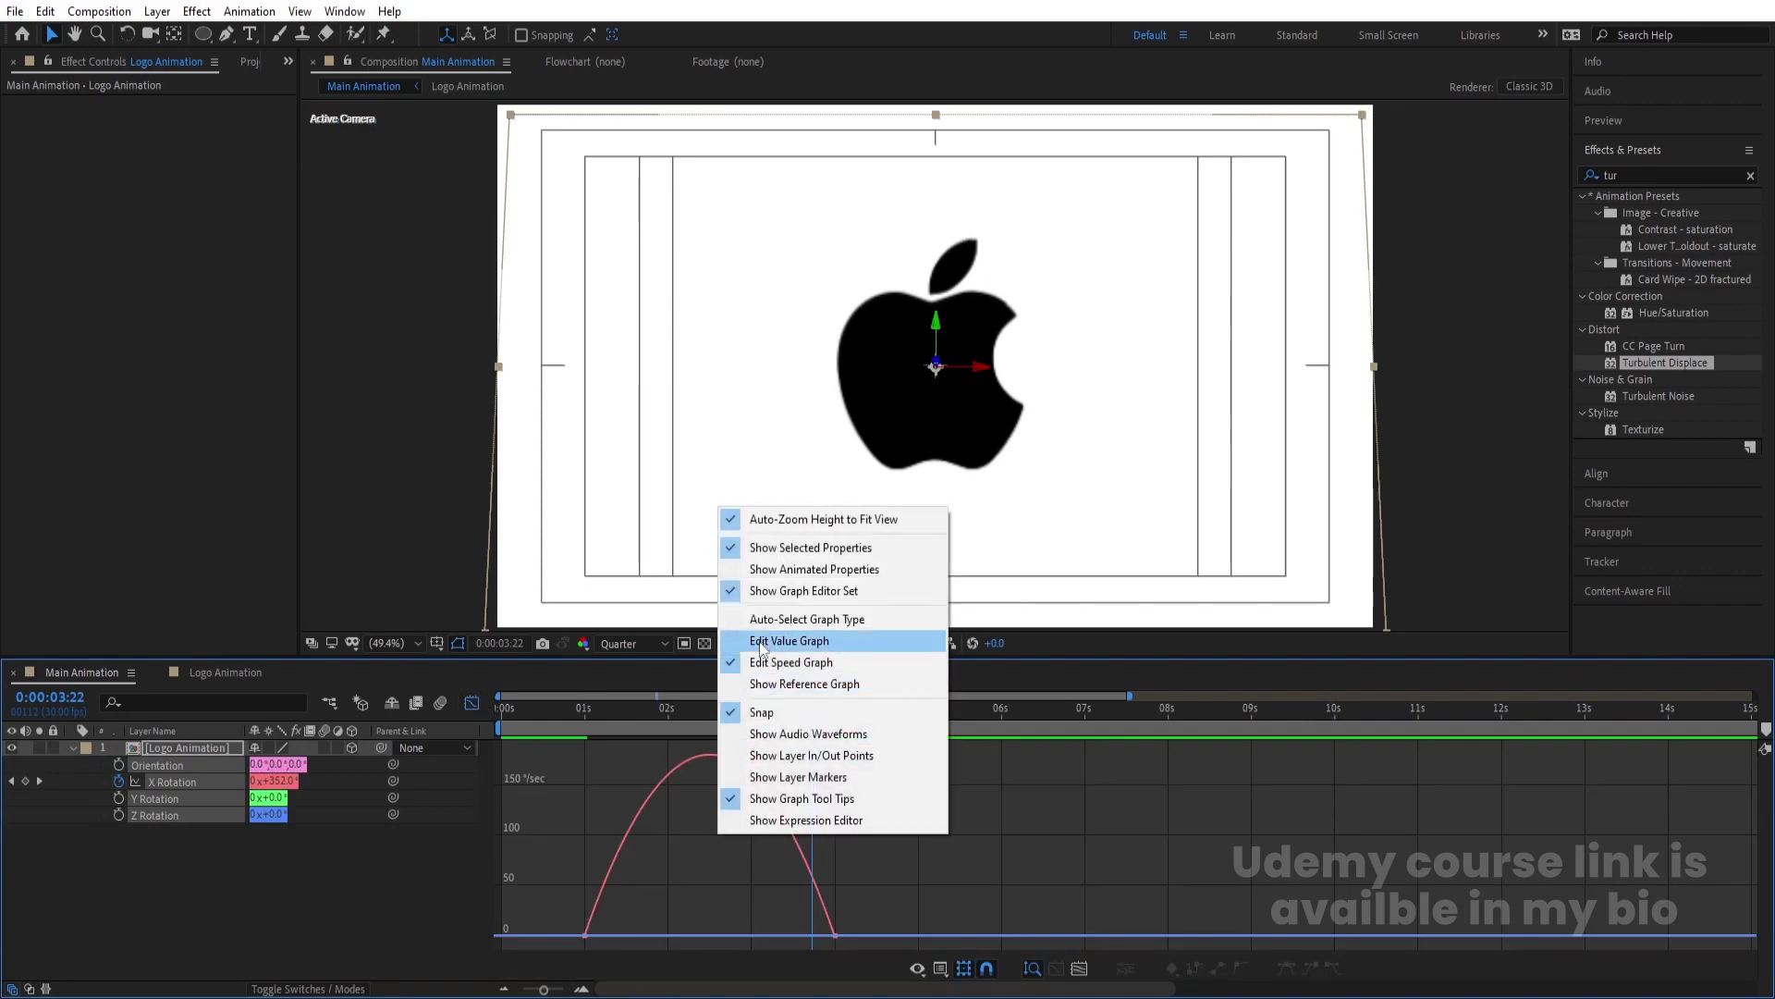
pyautogui.click(1007, 843)
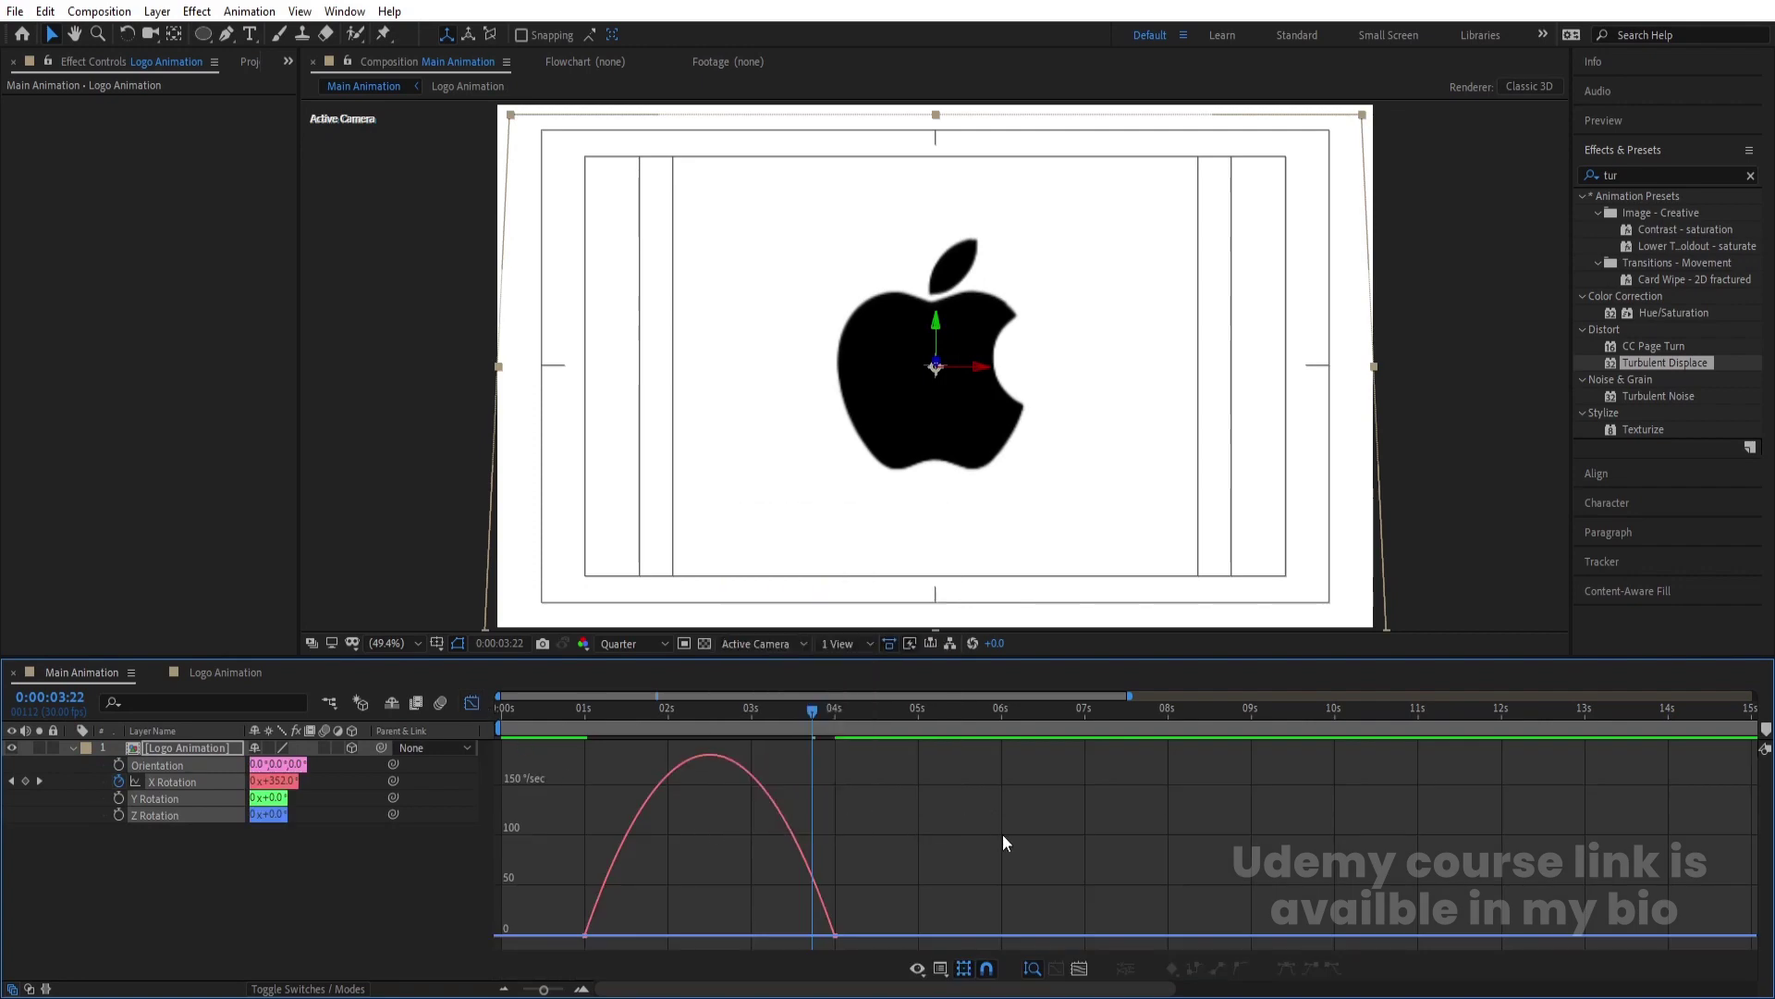
pyautogui.moveTo(936, 853); pyautogui.dragTo(608, 936)
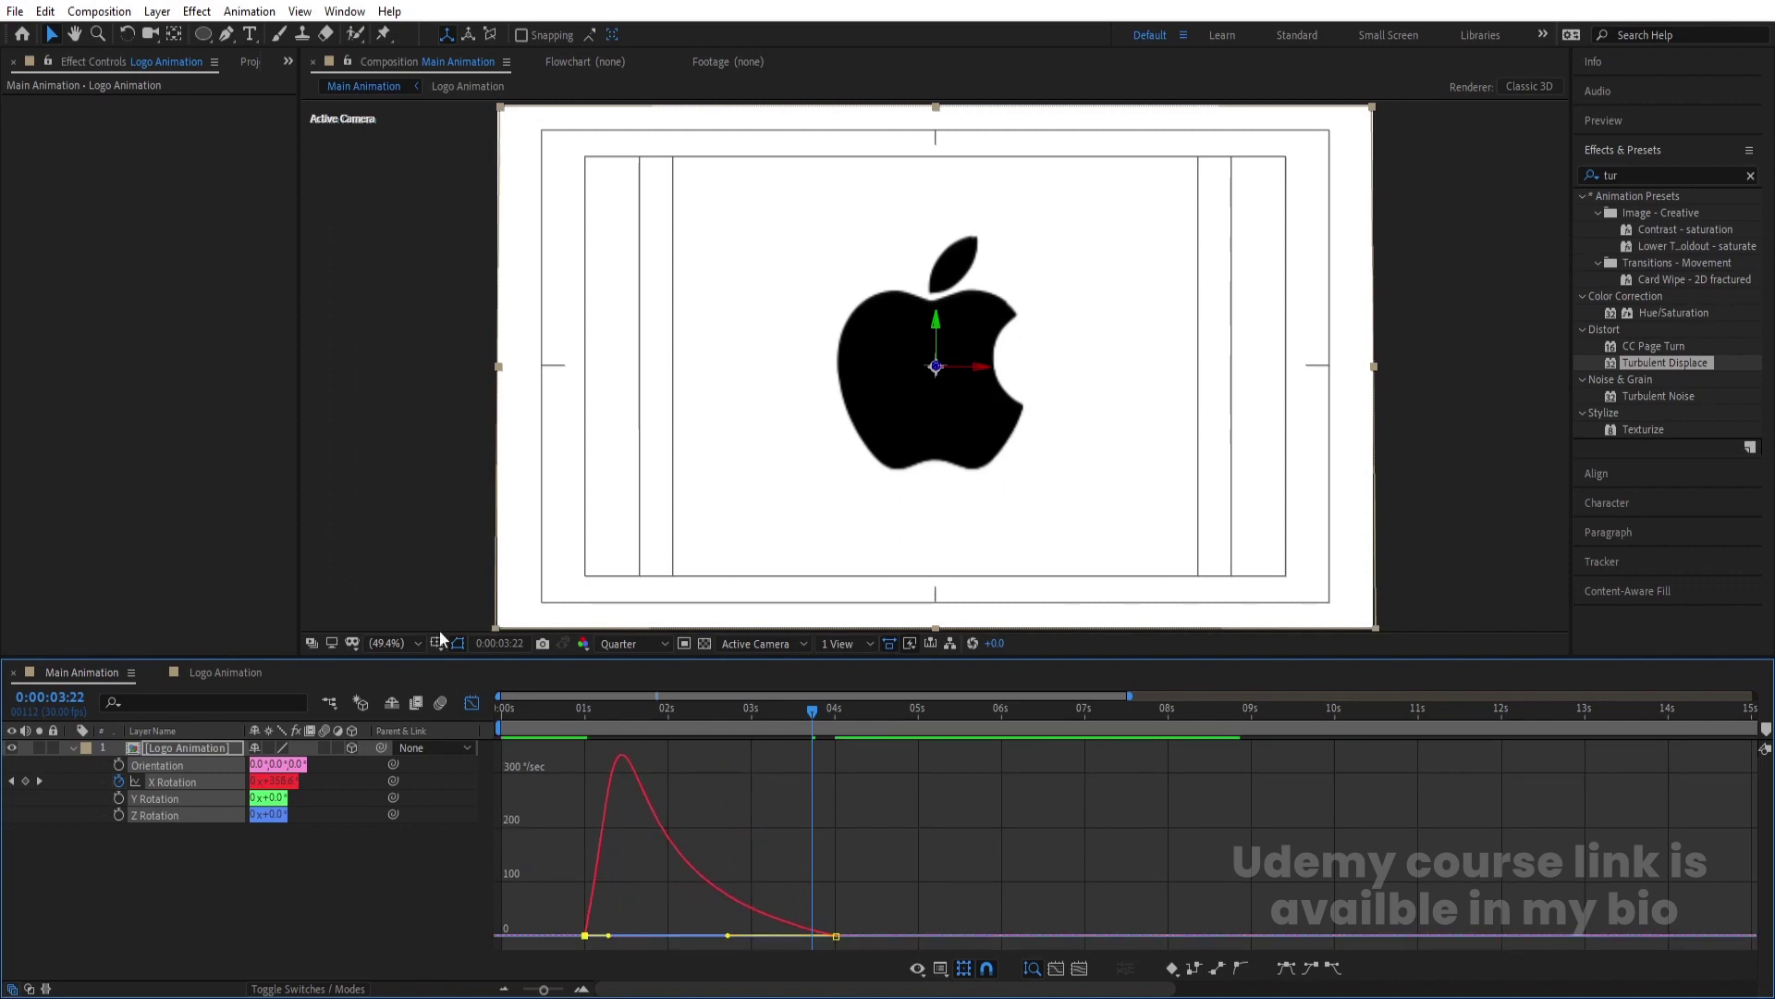
pyautogui.click(471, 702)
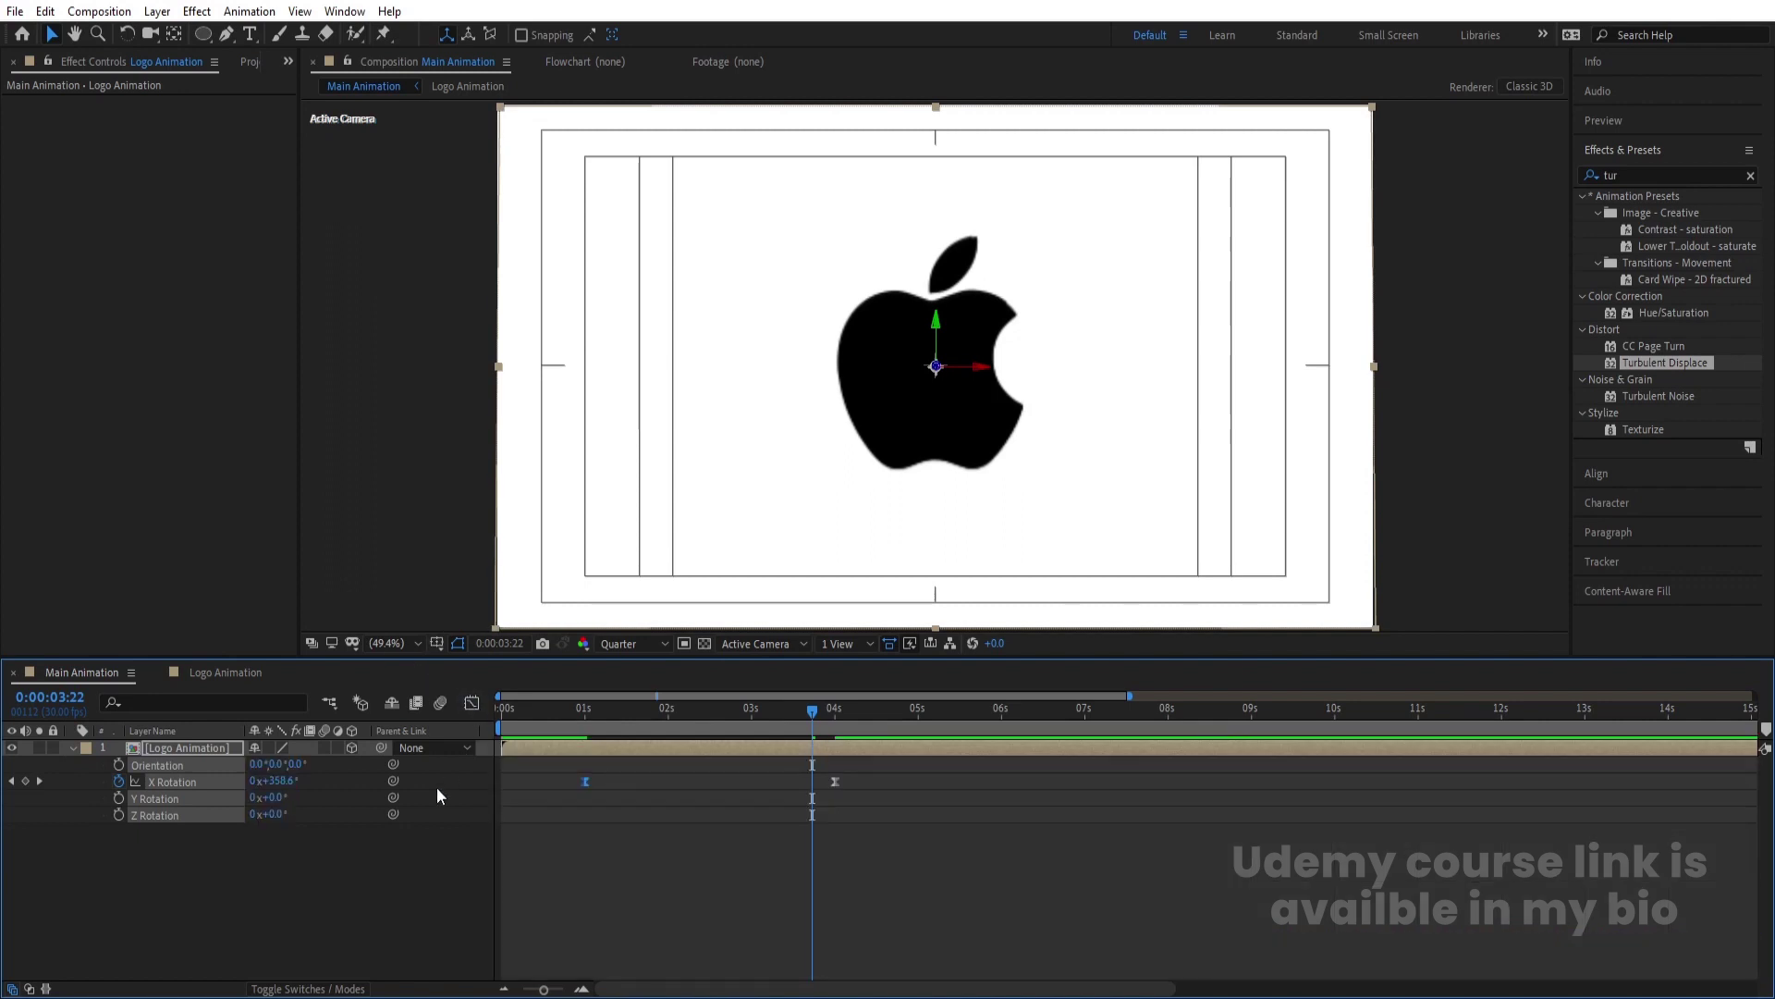
# Collapse the Logo Animation layer's properties and preview the eased spin from the first frame.
pyautogui.click(72, 747)
pyautogui.press('space')
pyautogui.press('space')
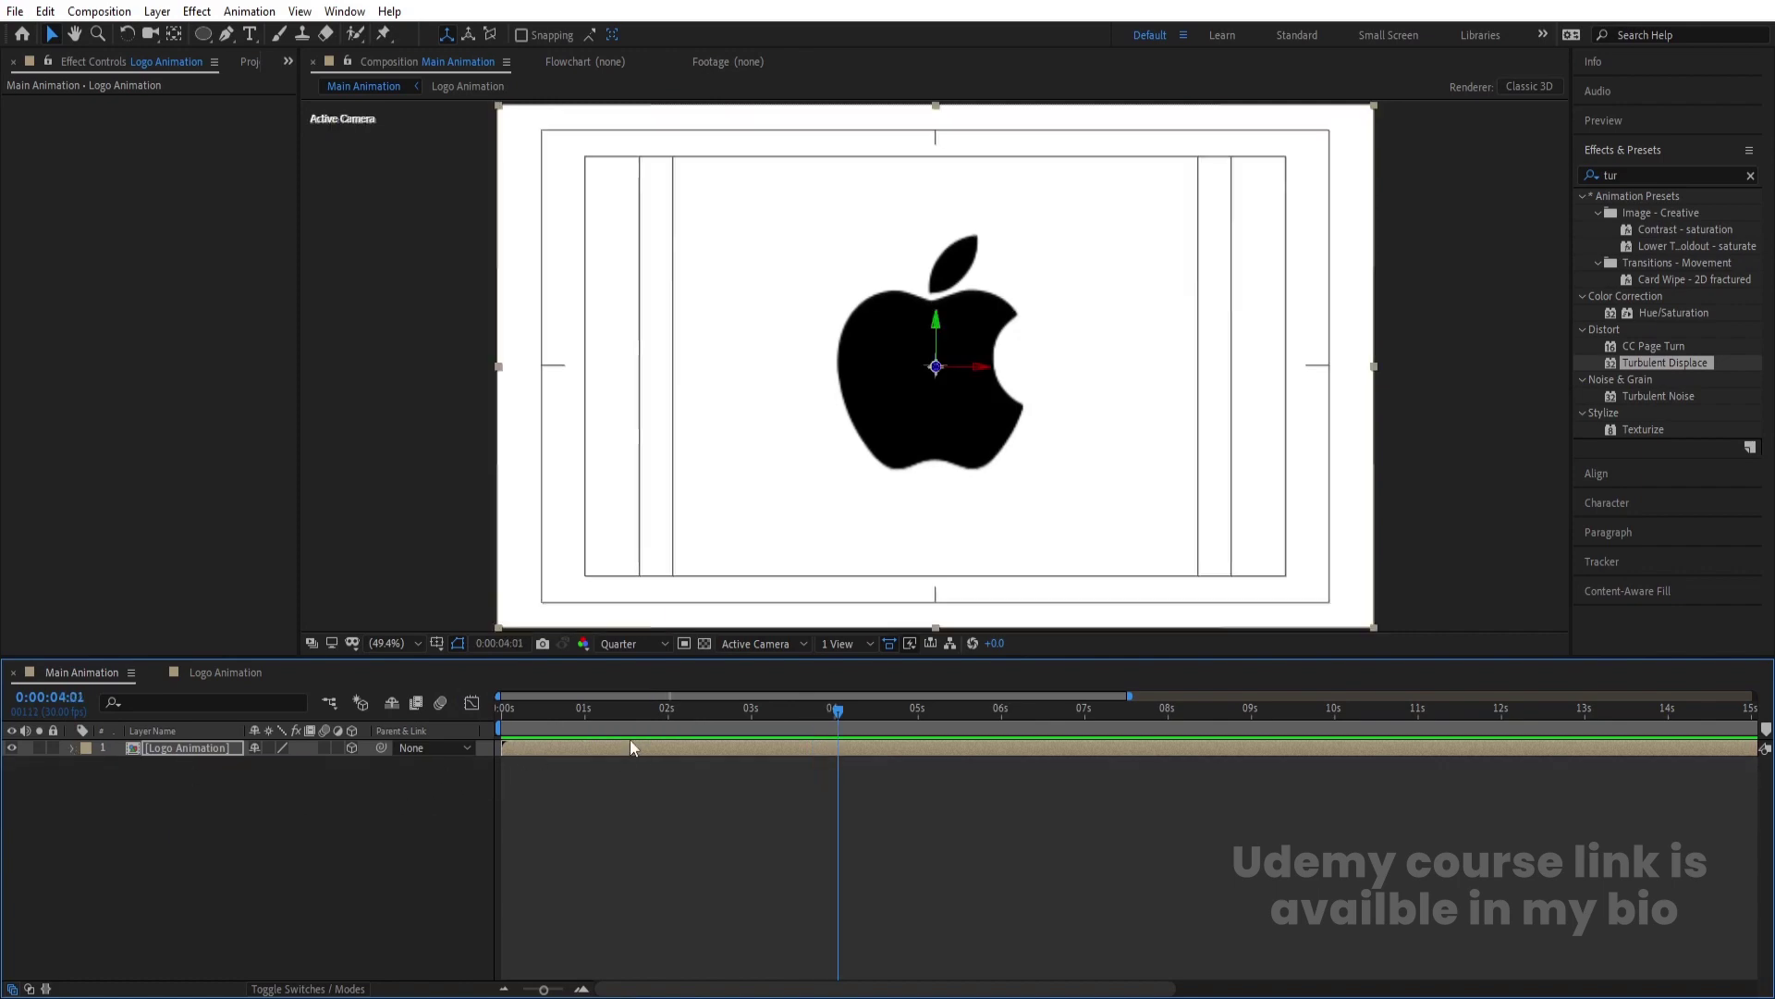
pyautogui.press('Home')
pyautogui.click(299, 832)
pyautogui.press('space')
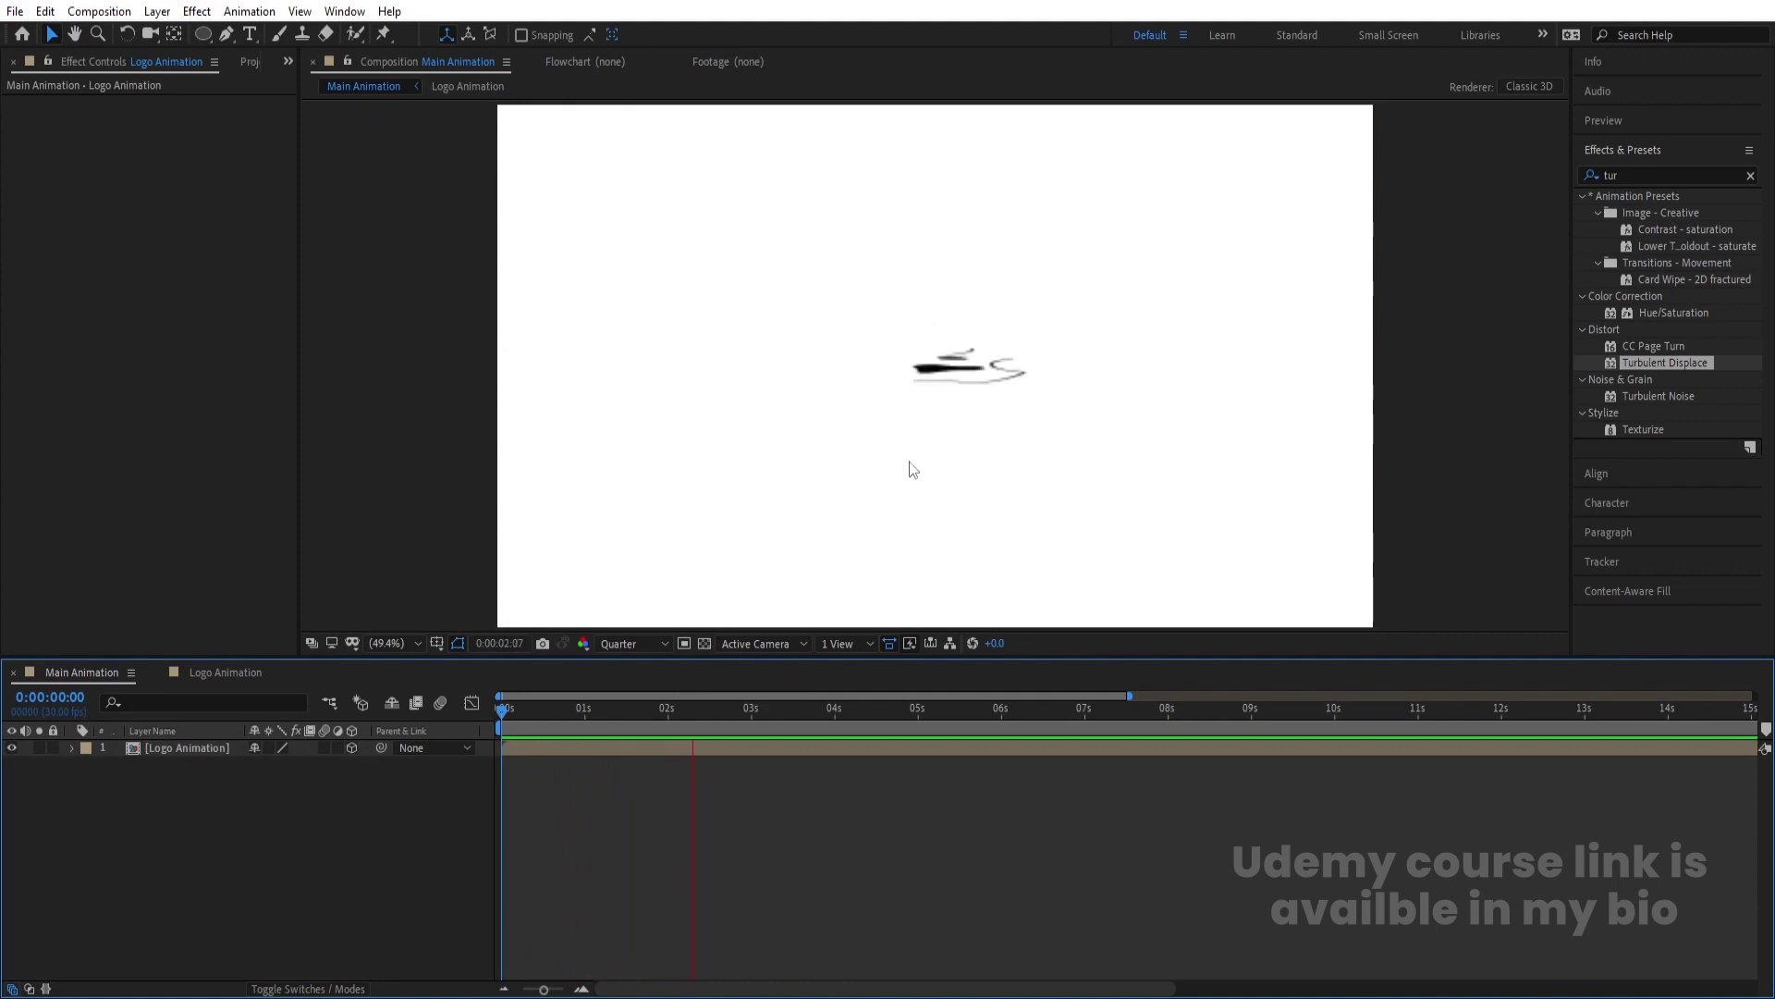
pyautogui.press('space')
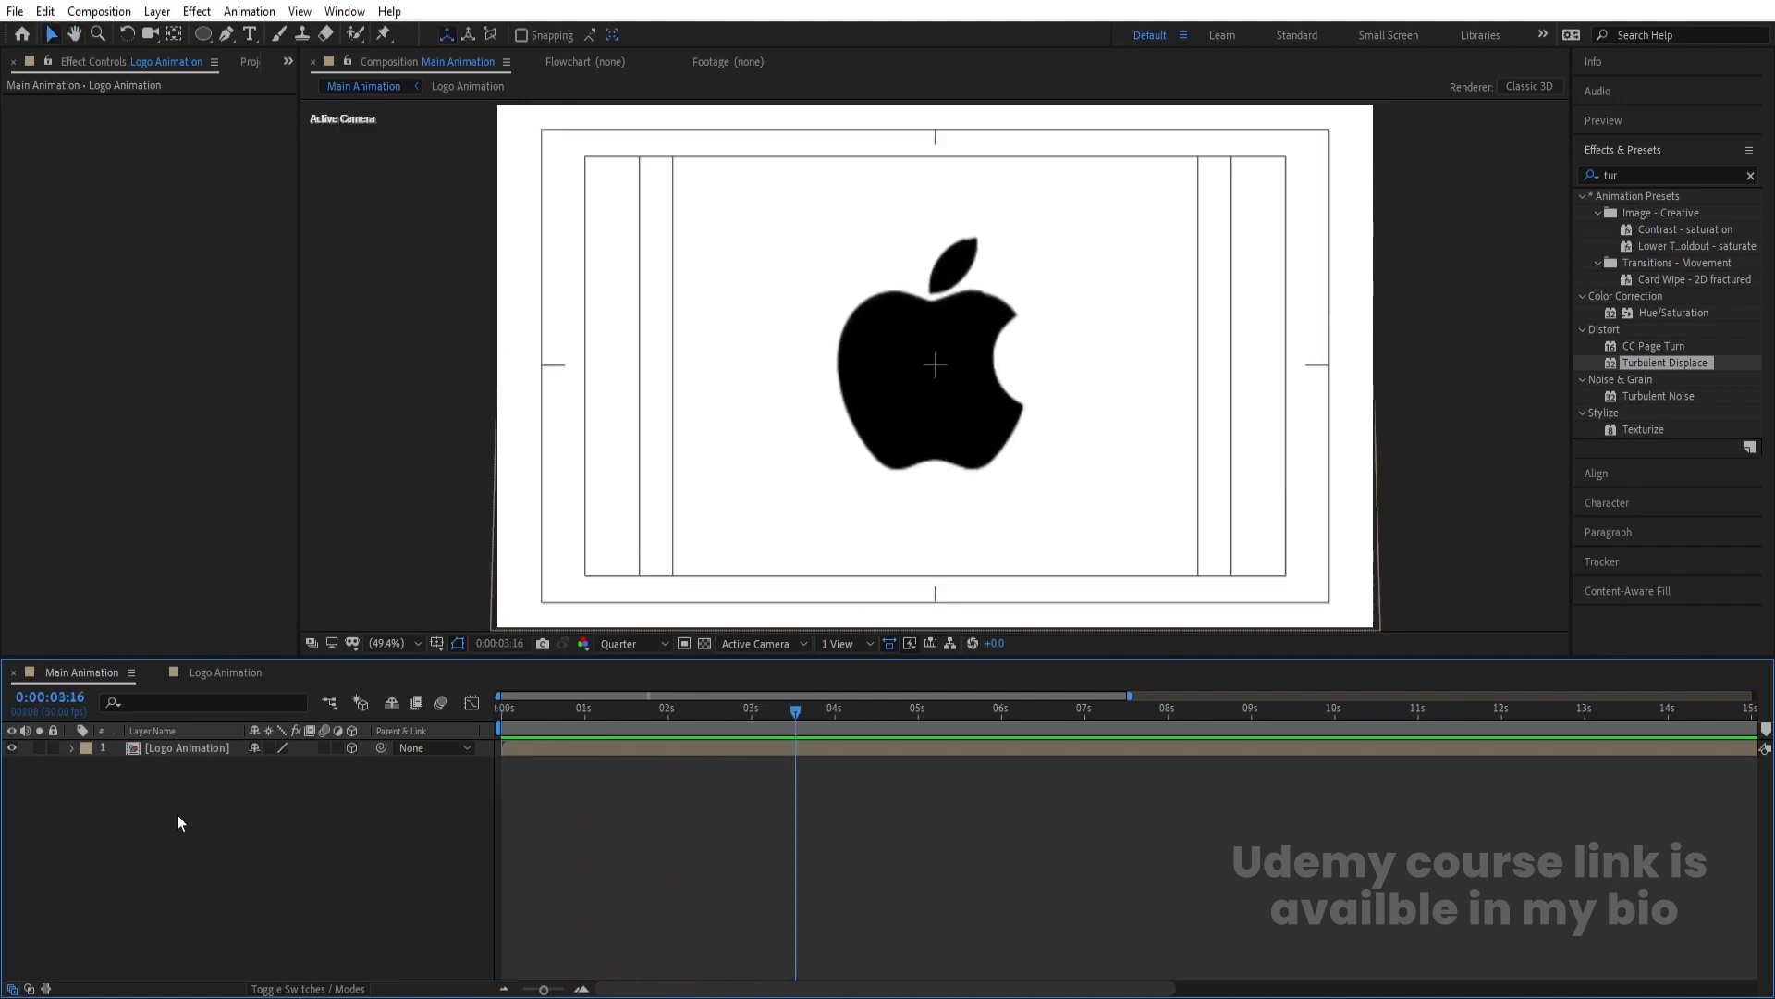
# Create a white 1920 × 1080 px solid above the Logo Animation layer.
pyautogui.click(170, 751)
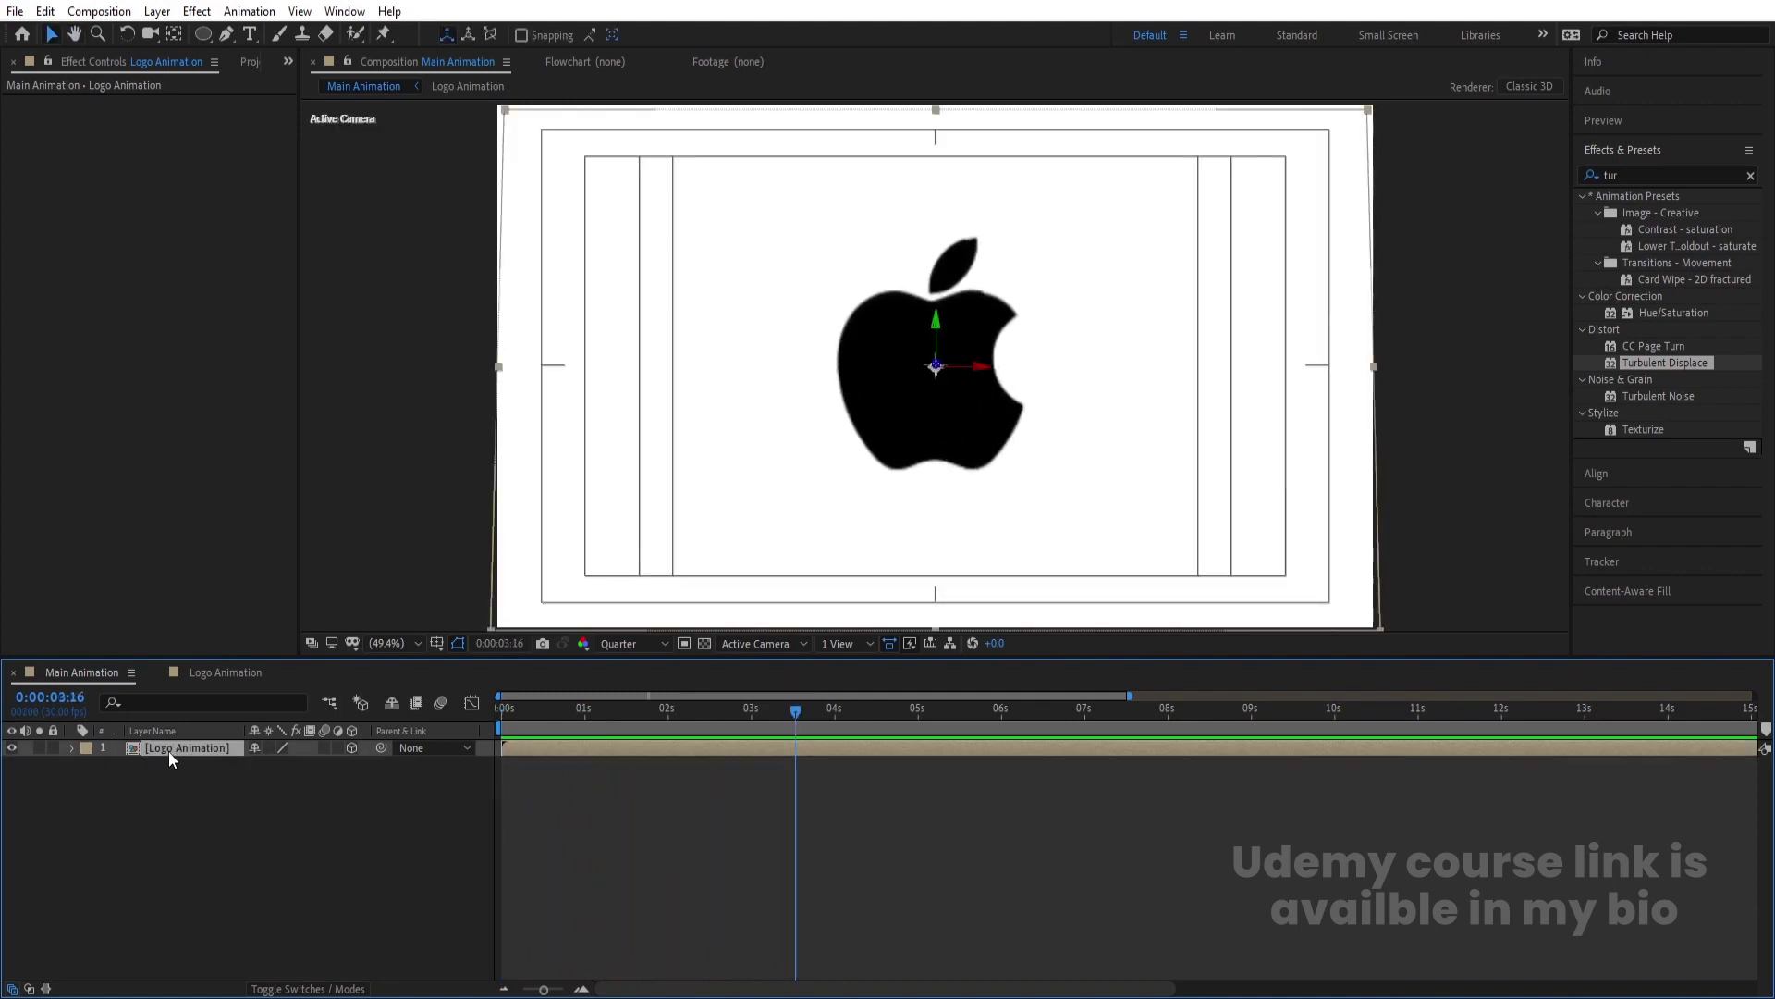
pyautogui.click(231, 820)
pyautogui.hotkey('ctrl', 'y')
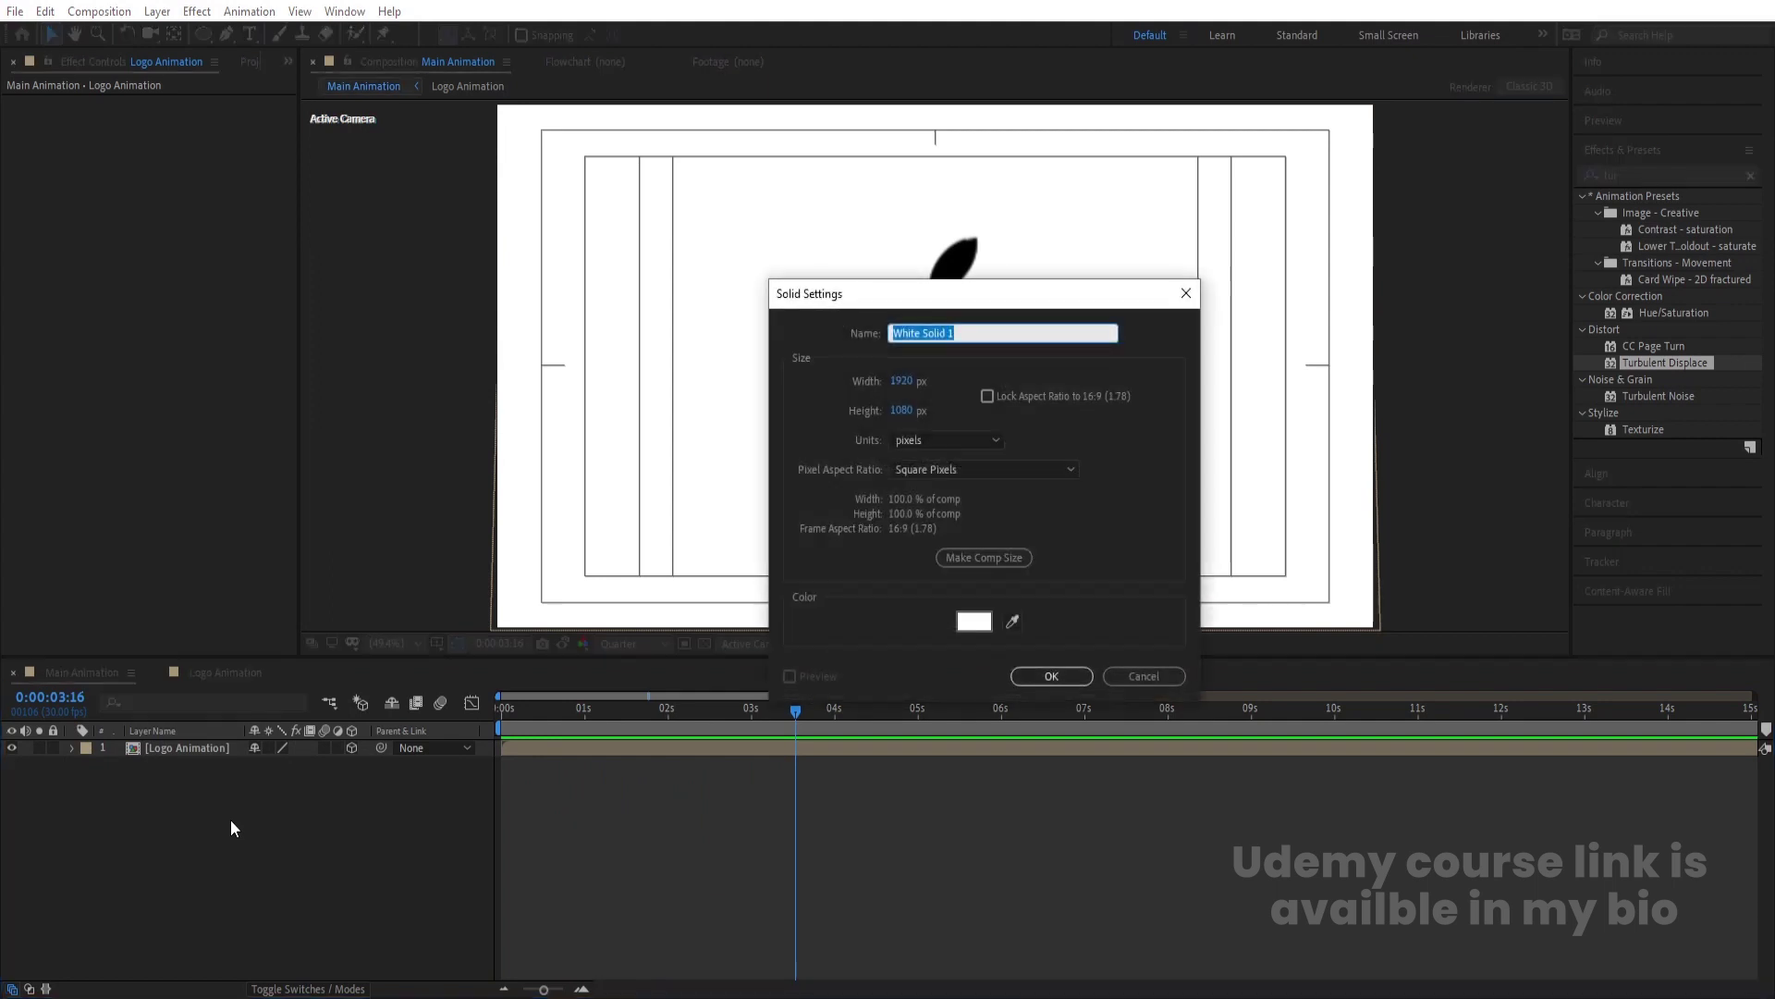
pyautogui.press('Return')
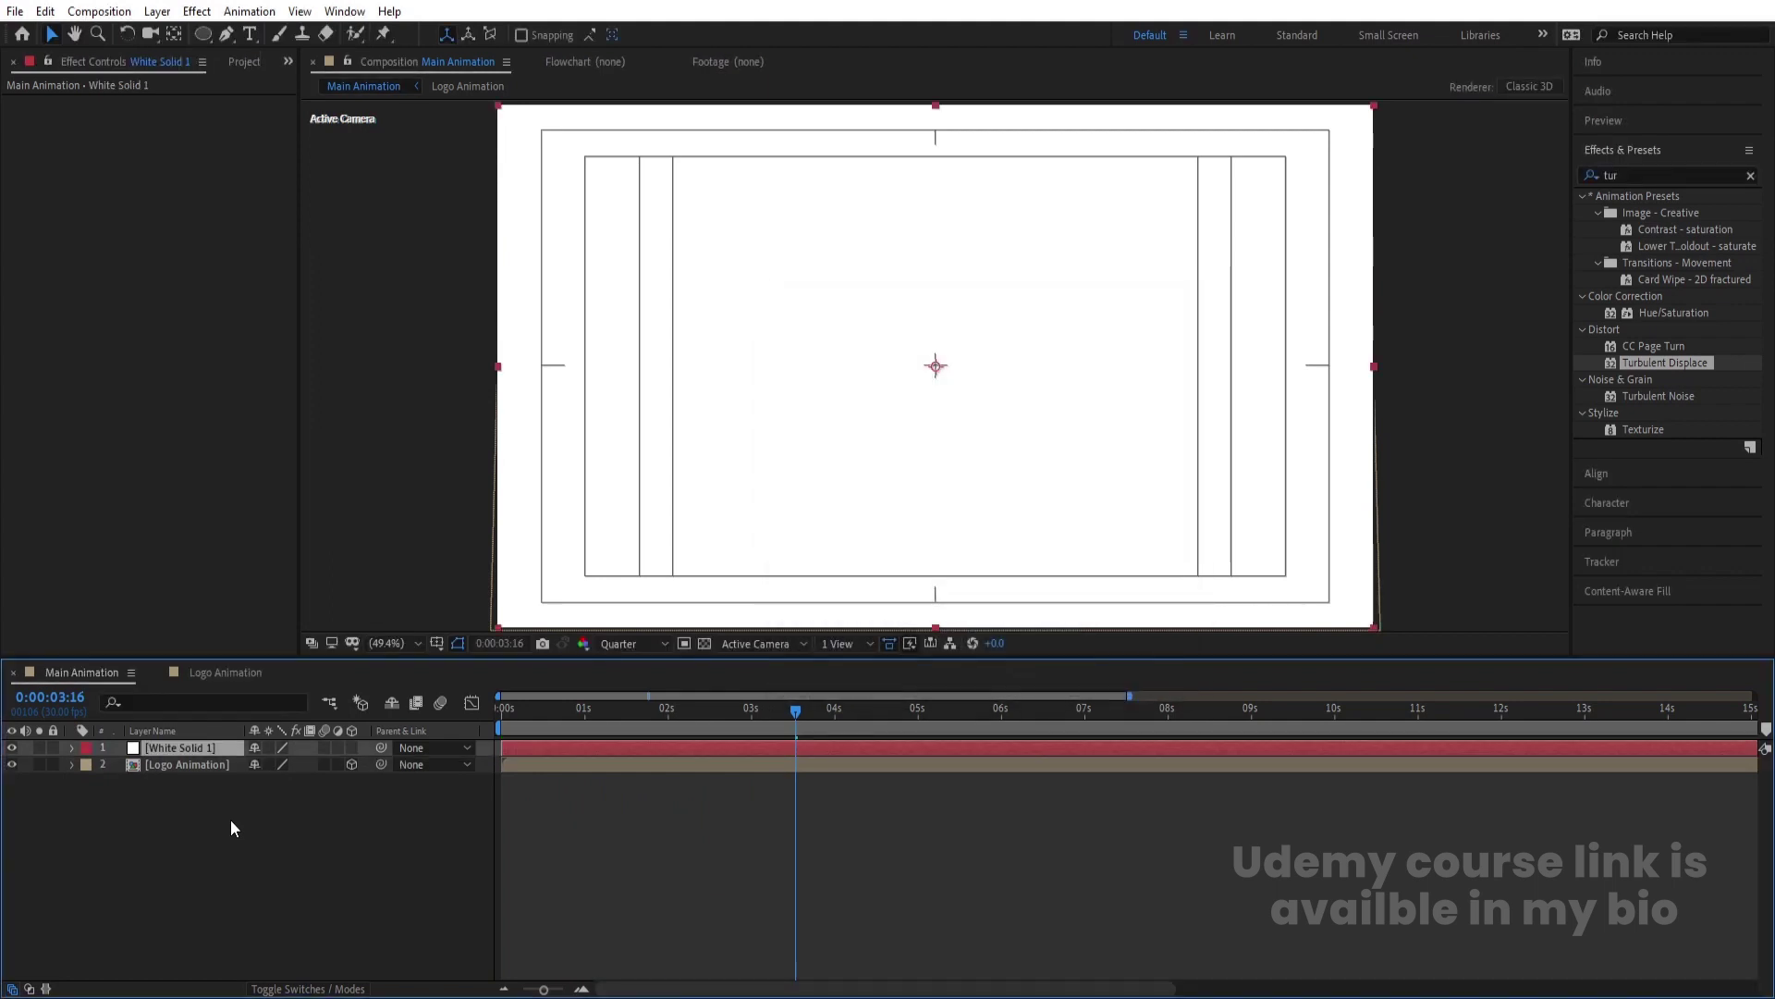
# Apply Gradient Ramp to the white solid as a horizontal gradient, starting at about -54.7, 549.1 and ending at about 1975.6, 553.2.
pyautogui.click(1631, 176)
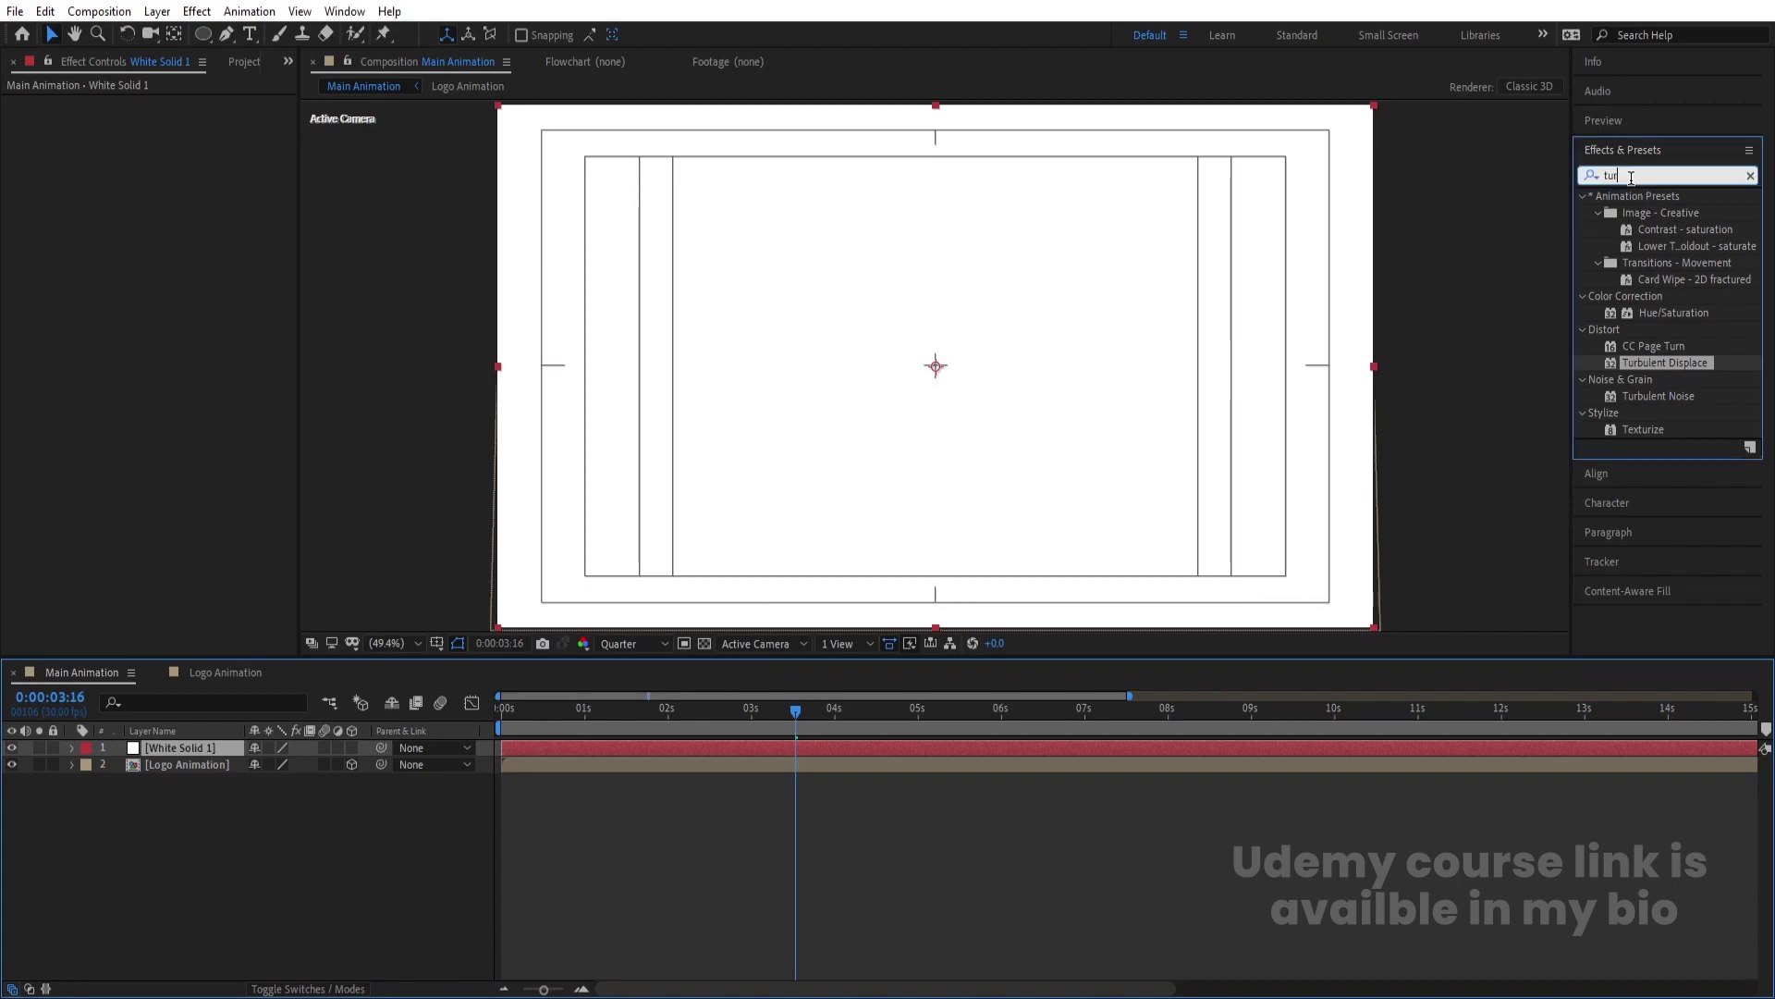
pyautogui.write('ramp')
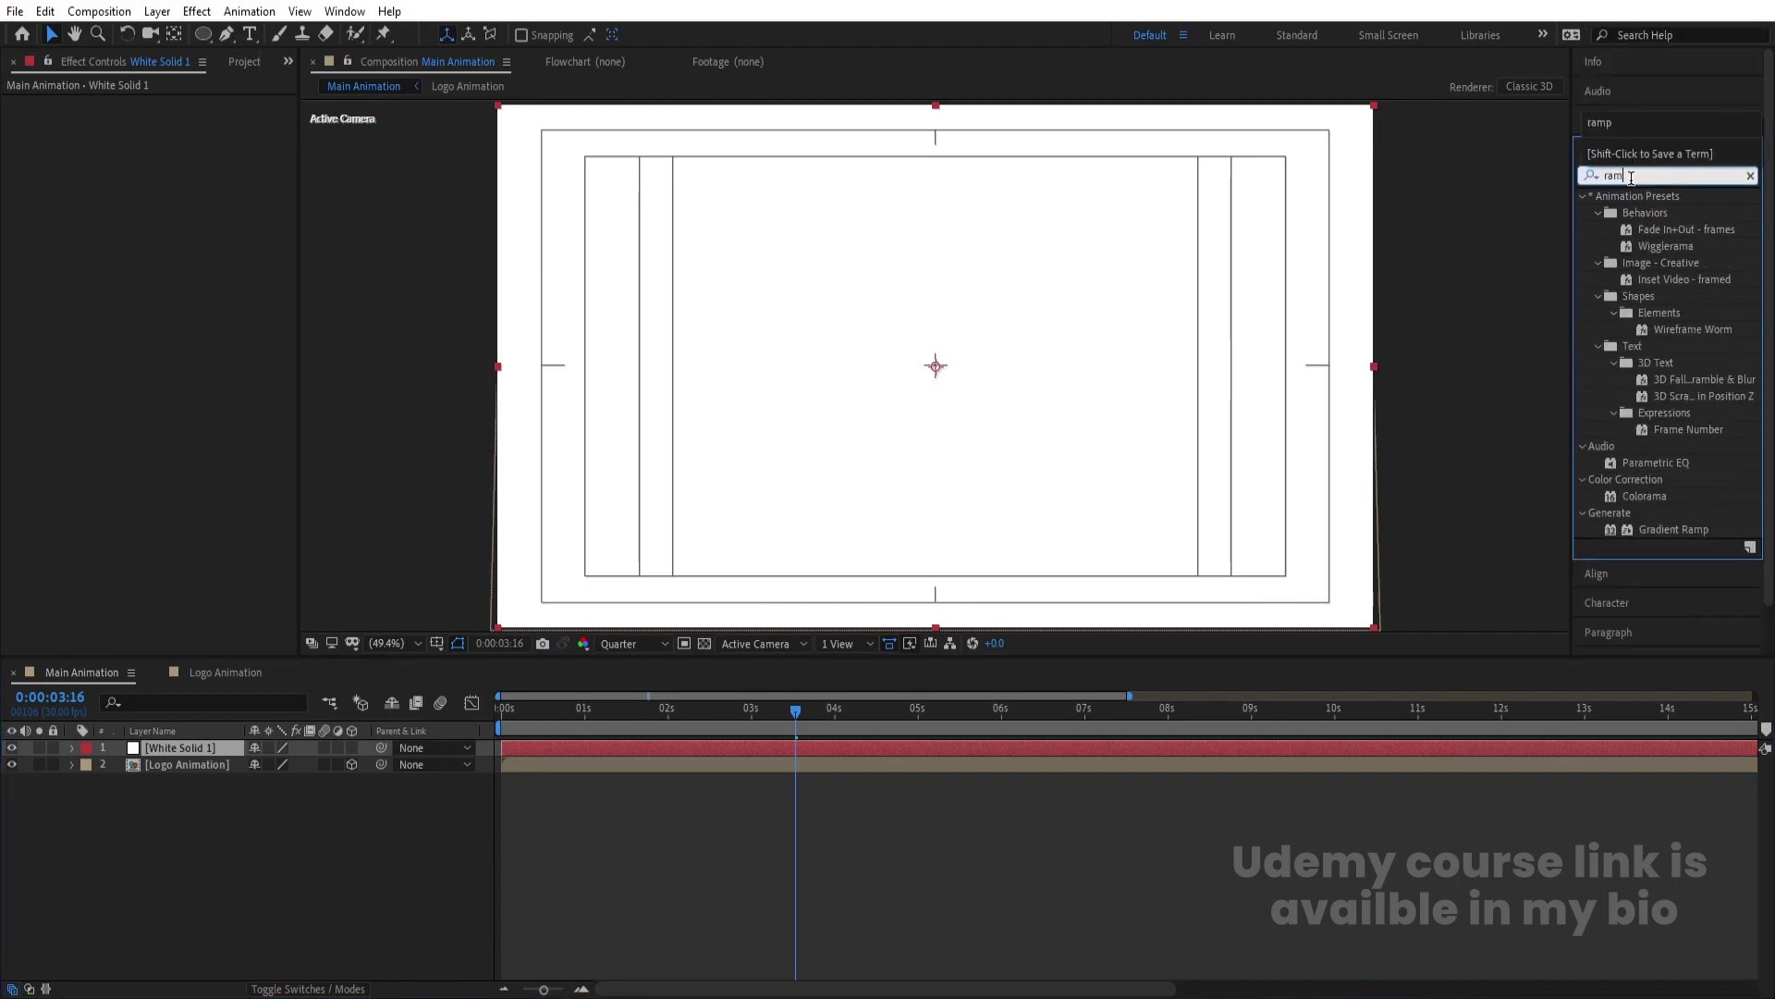
pyautogui.doubleClick(1662, 216)
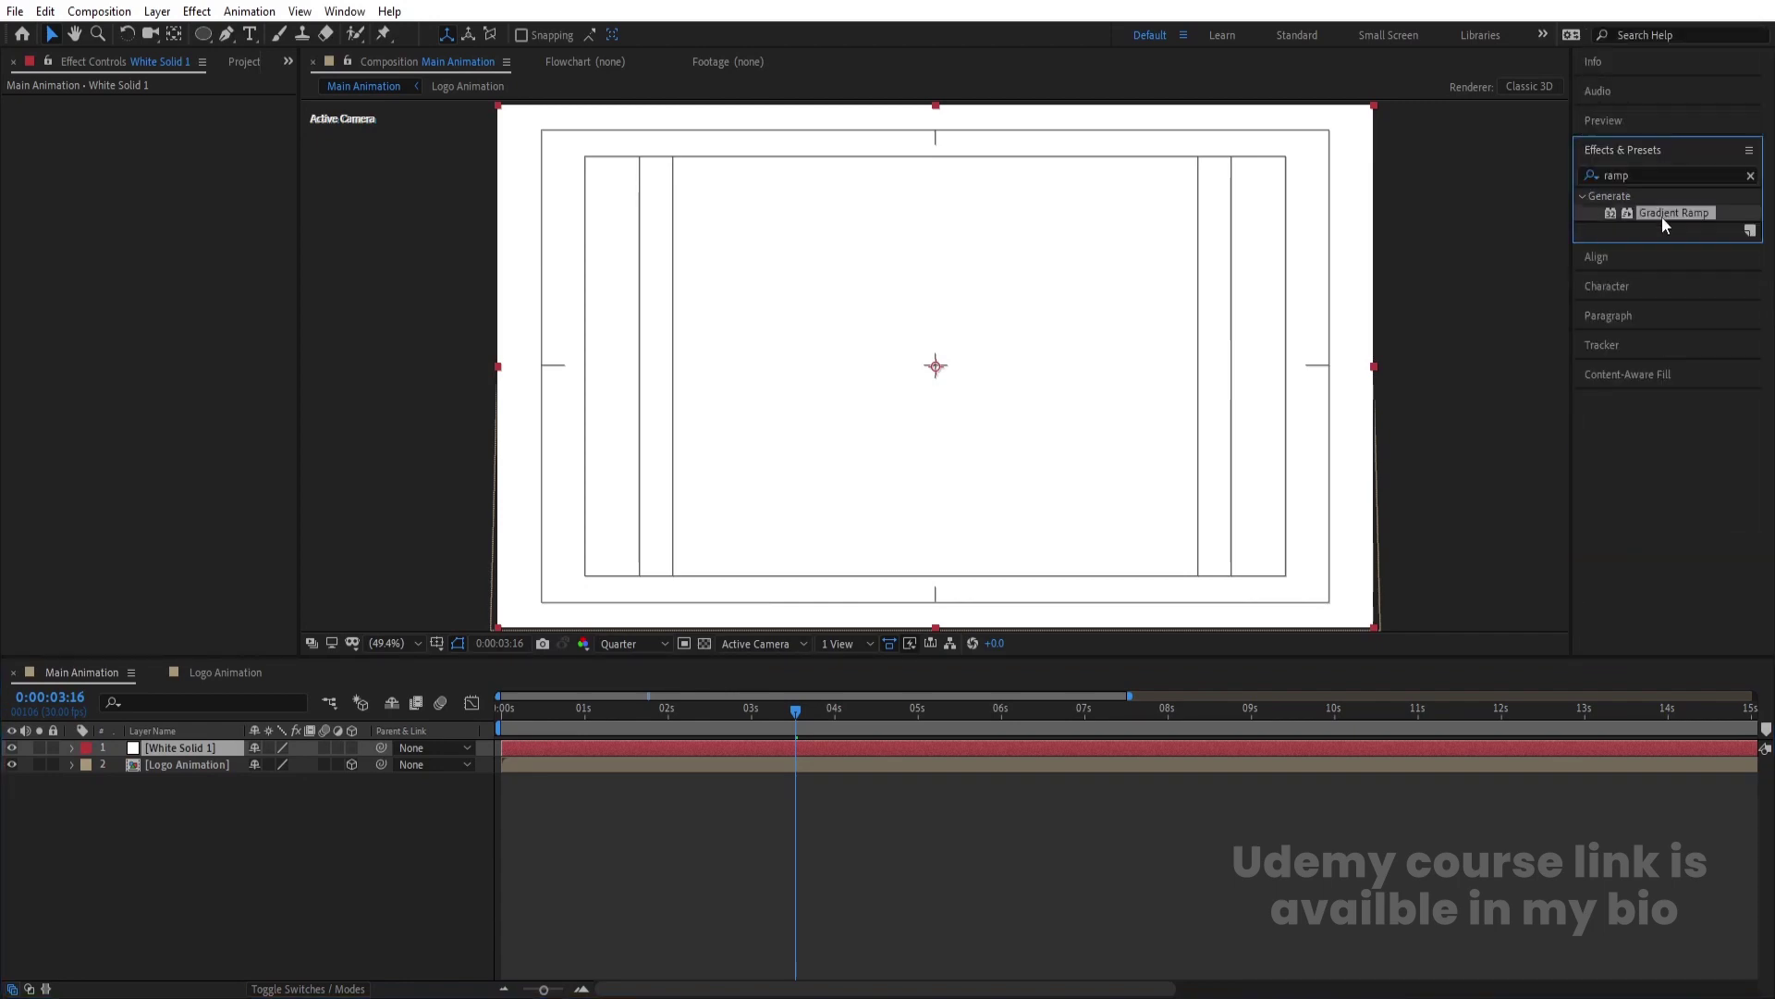
pyautogui.click(473, 370)
pyautogui.click(173, 152)
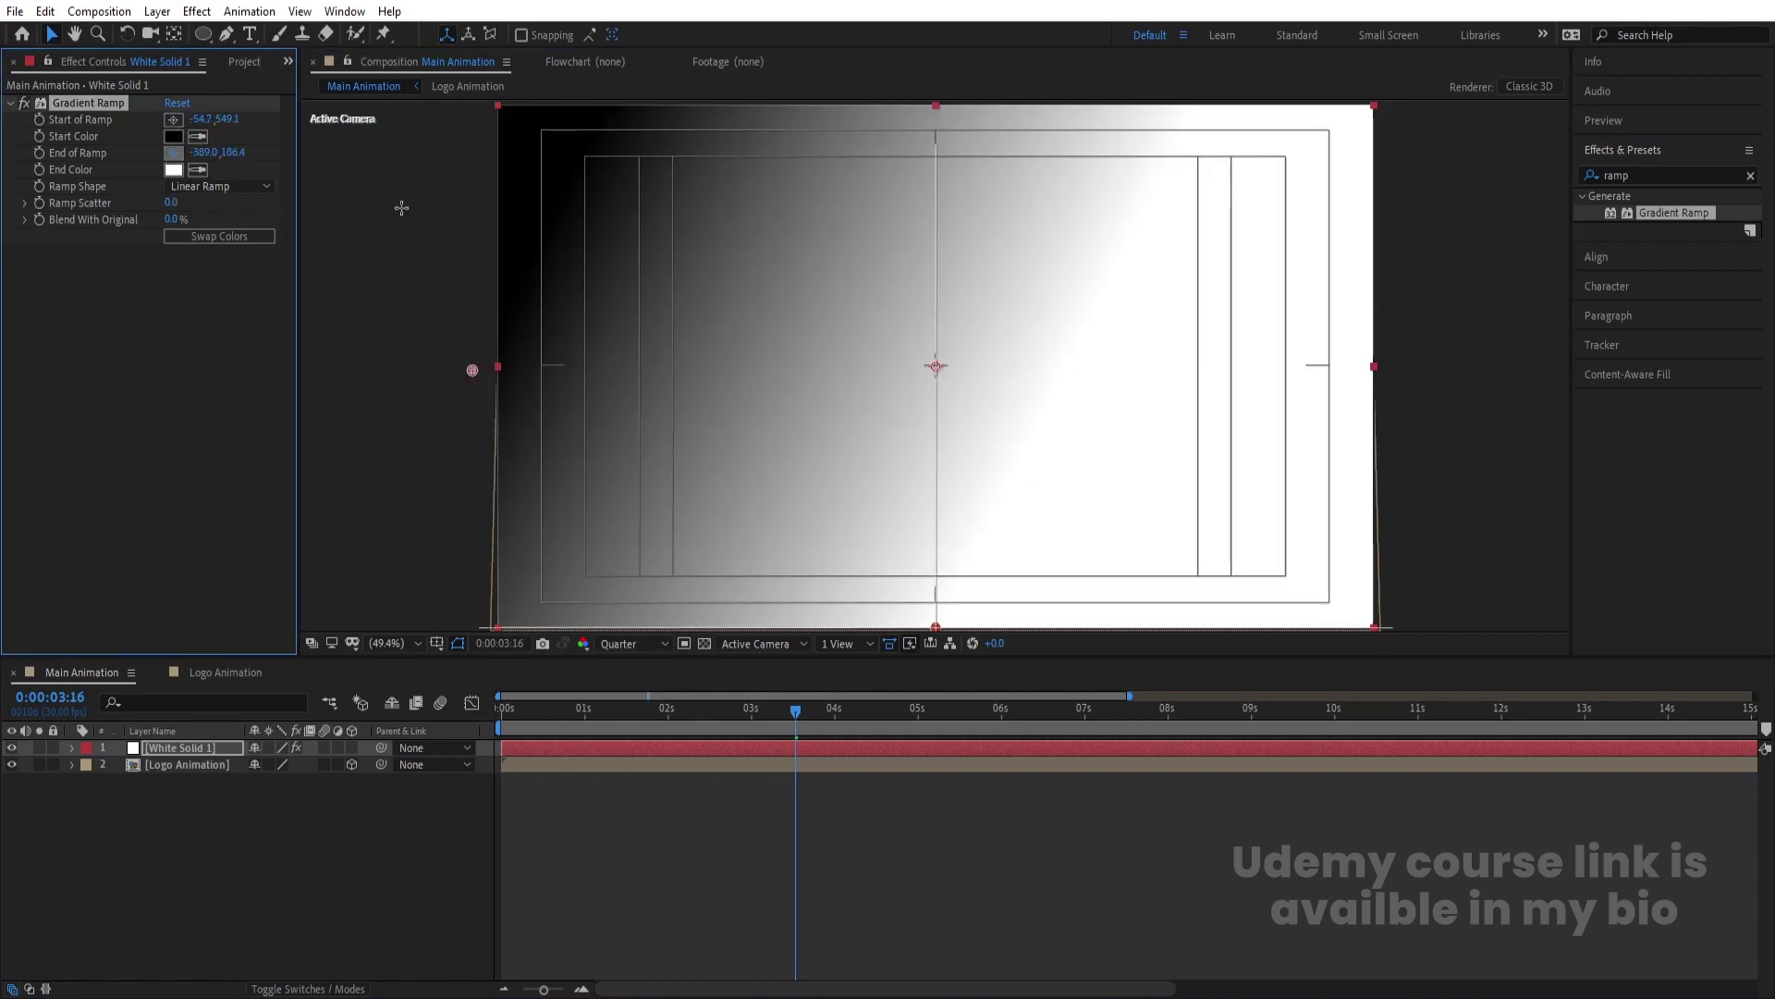
pyautogui.click(1399, 371)
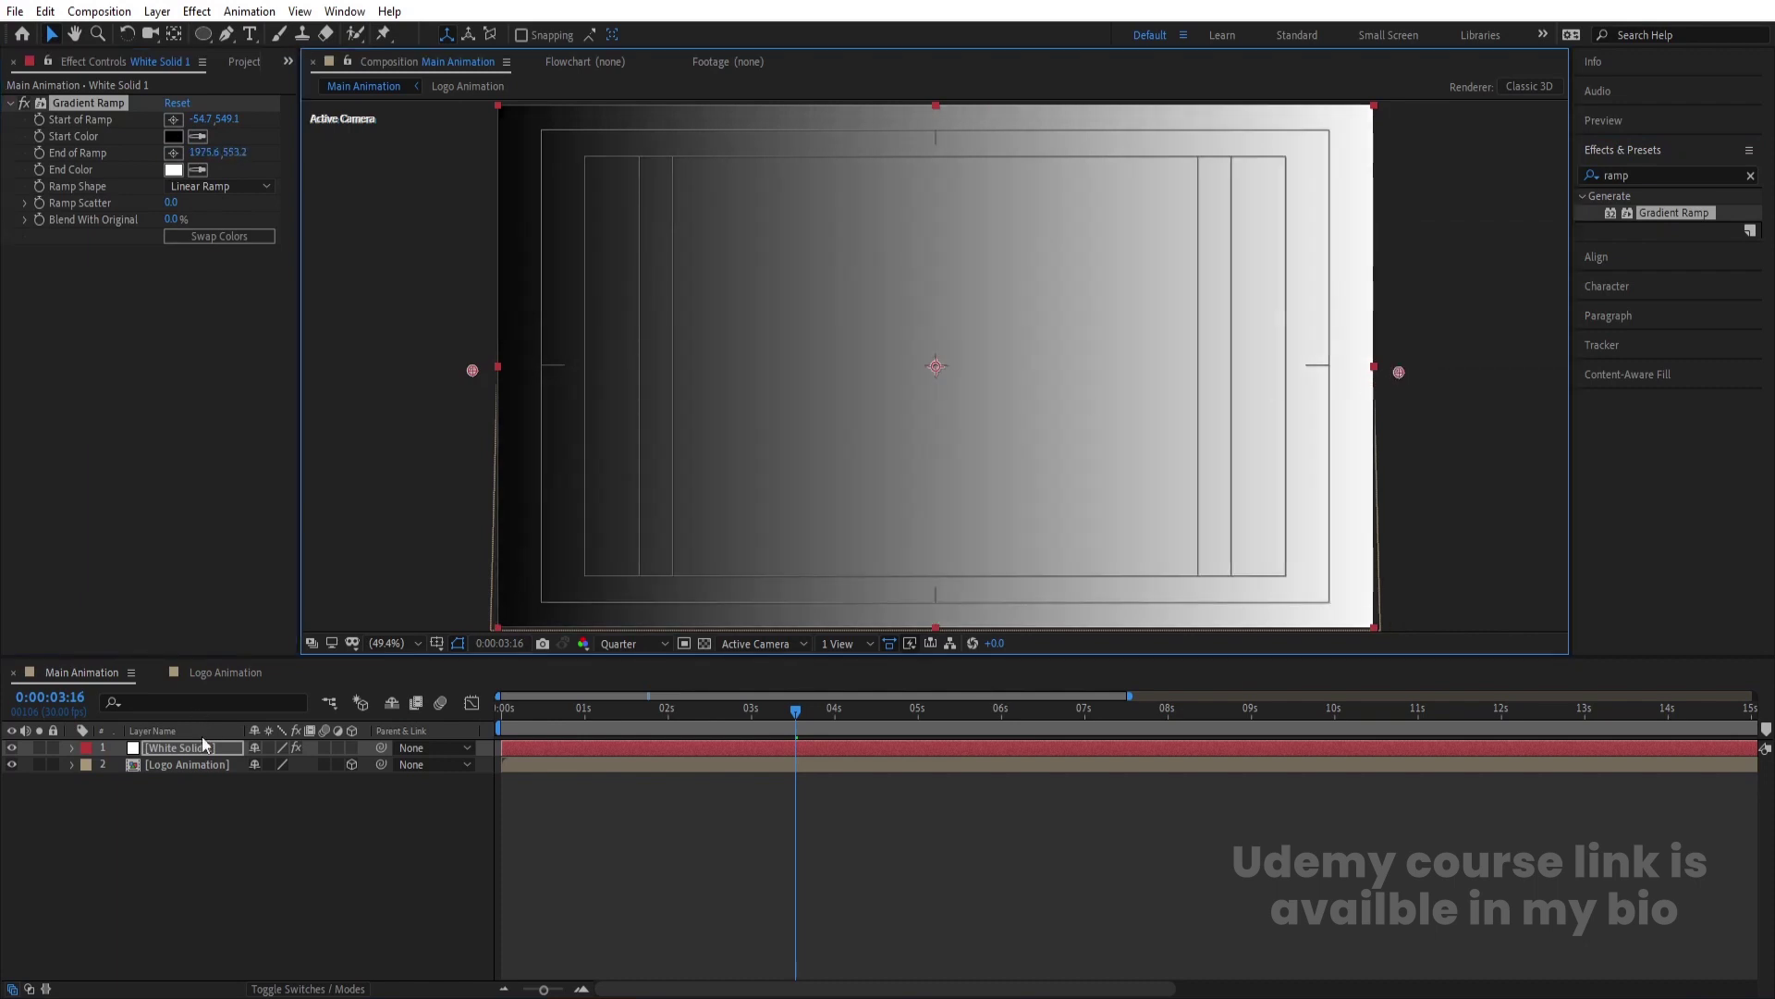
# Add an adjustment layer above the white solid and apply the Stylize Mosaic effect to it.
pyautogui.rightClick(233, 796)
pyautogui.moveTo(435, 583)
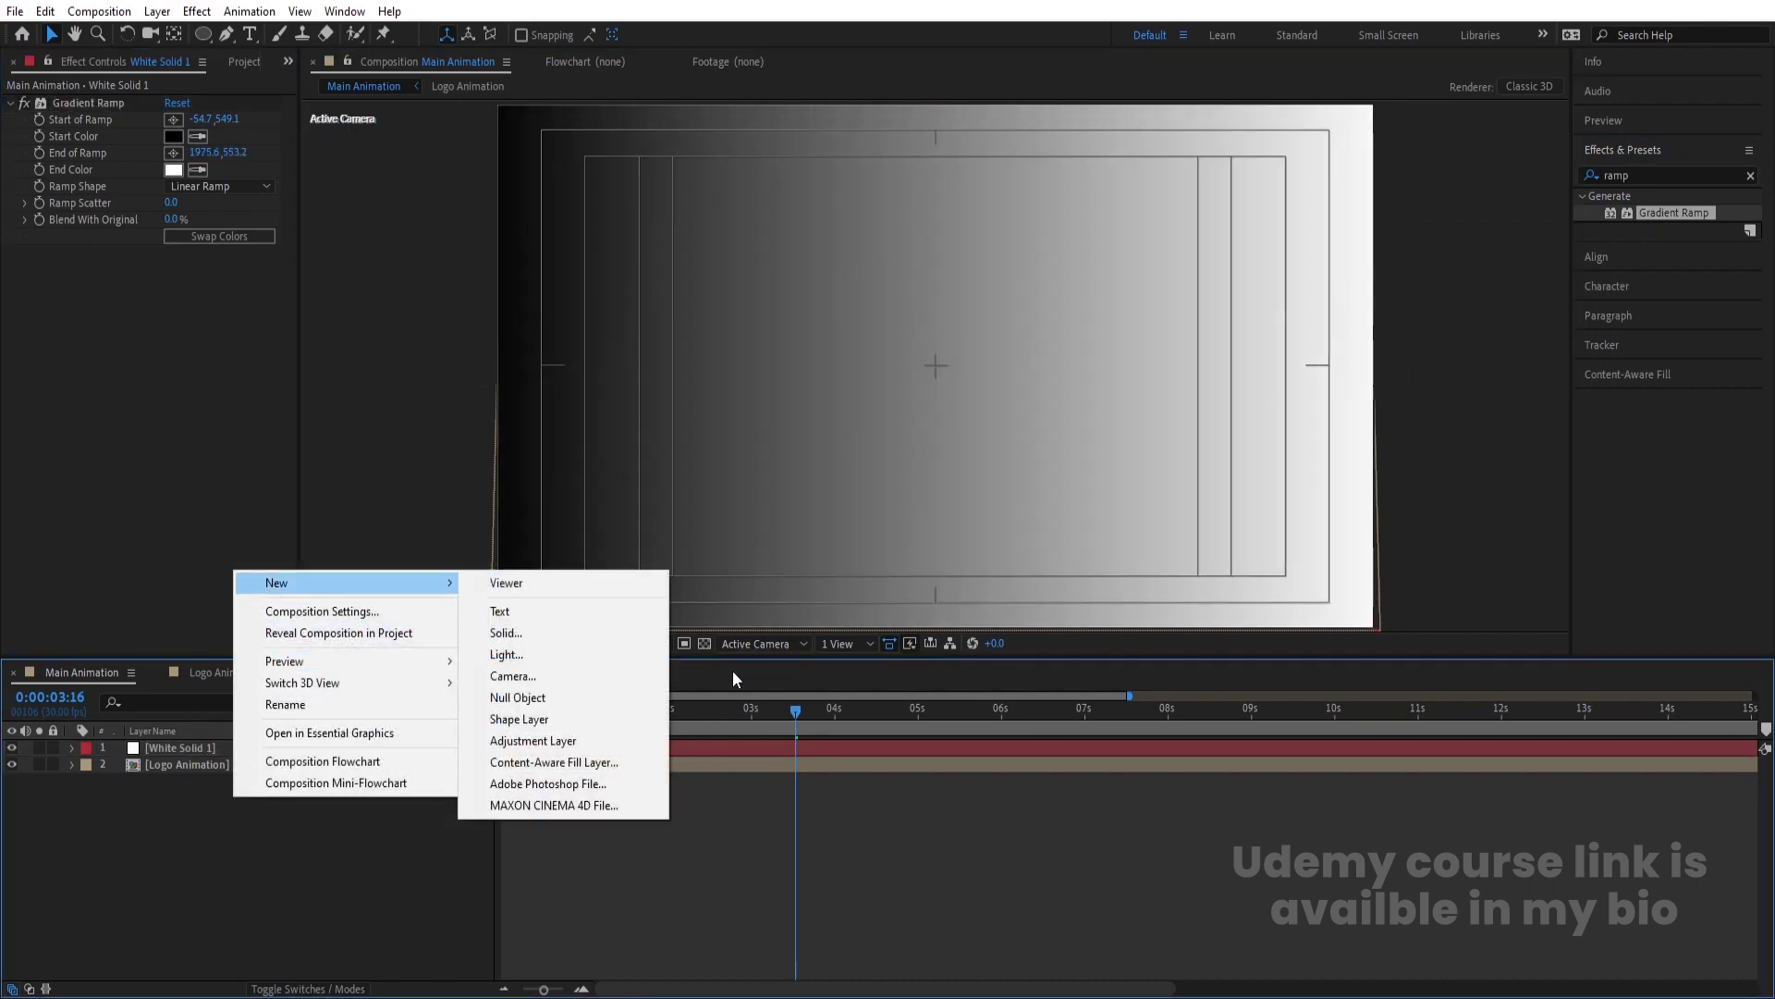
pyautogui.click(527, 741)
pyautogui.click(1659, 175)
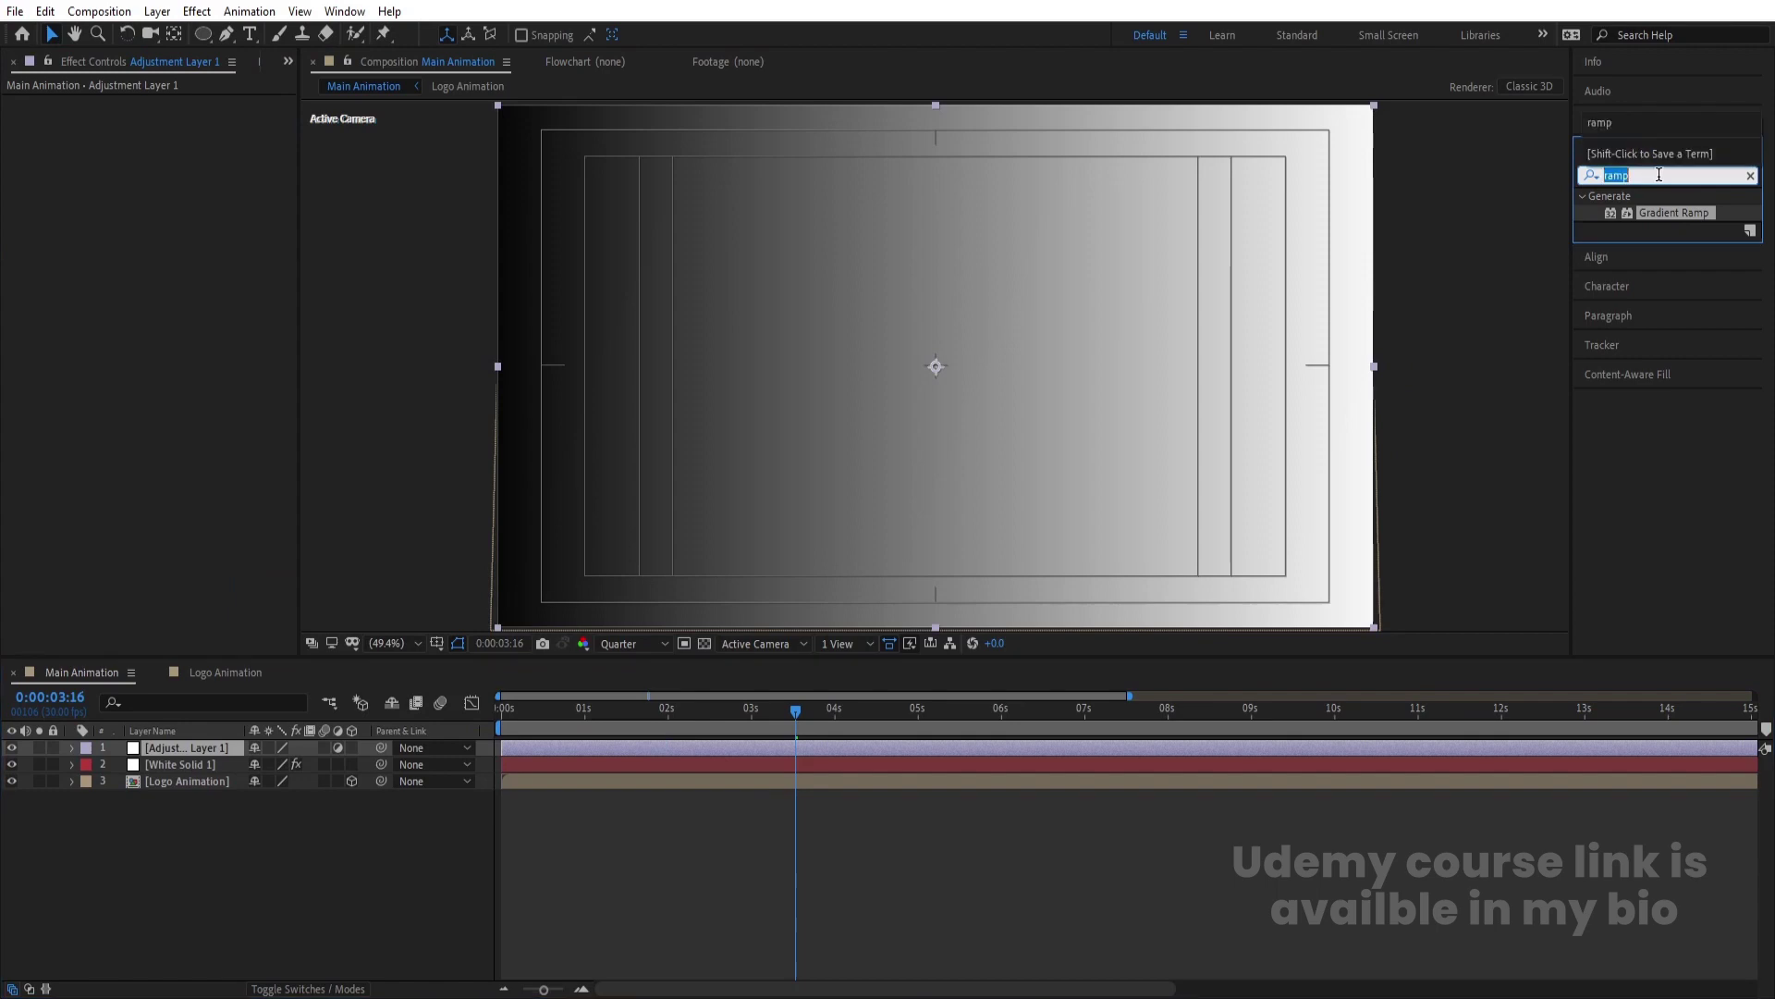
pyautogui.write('mos')
pyautogui.doubleClick(1638, 262)
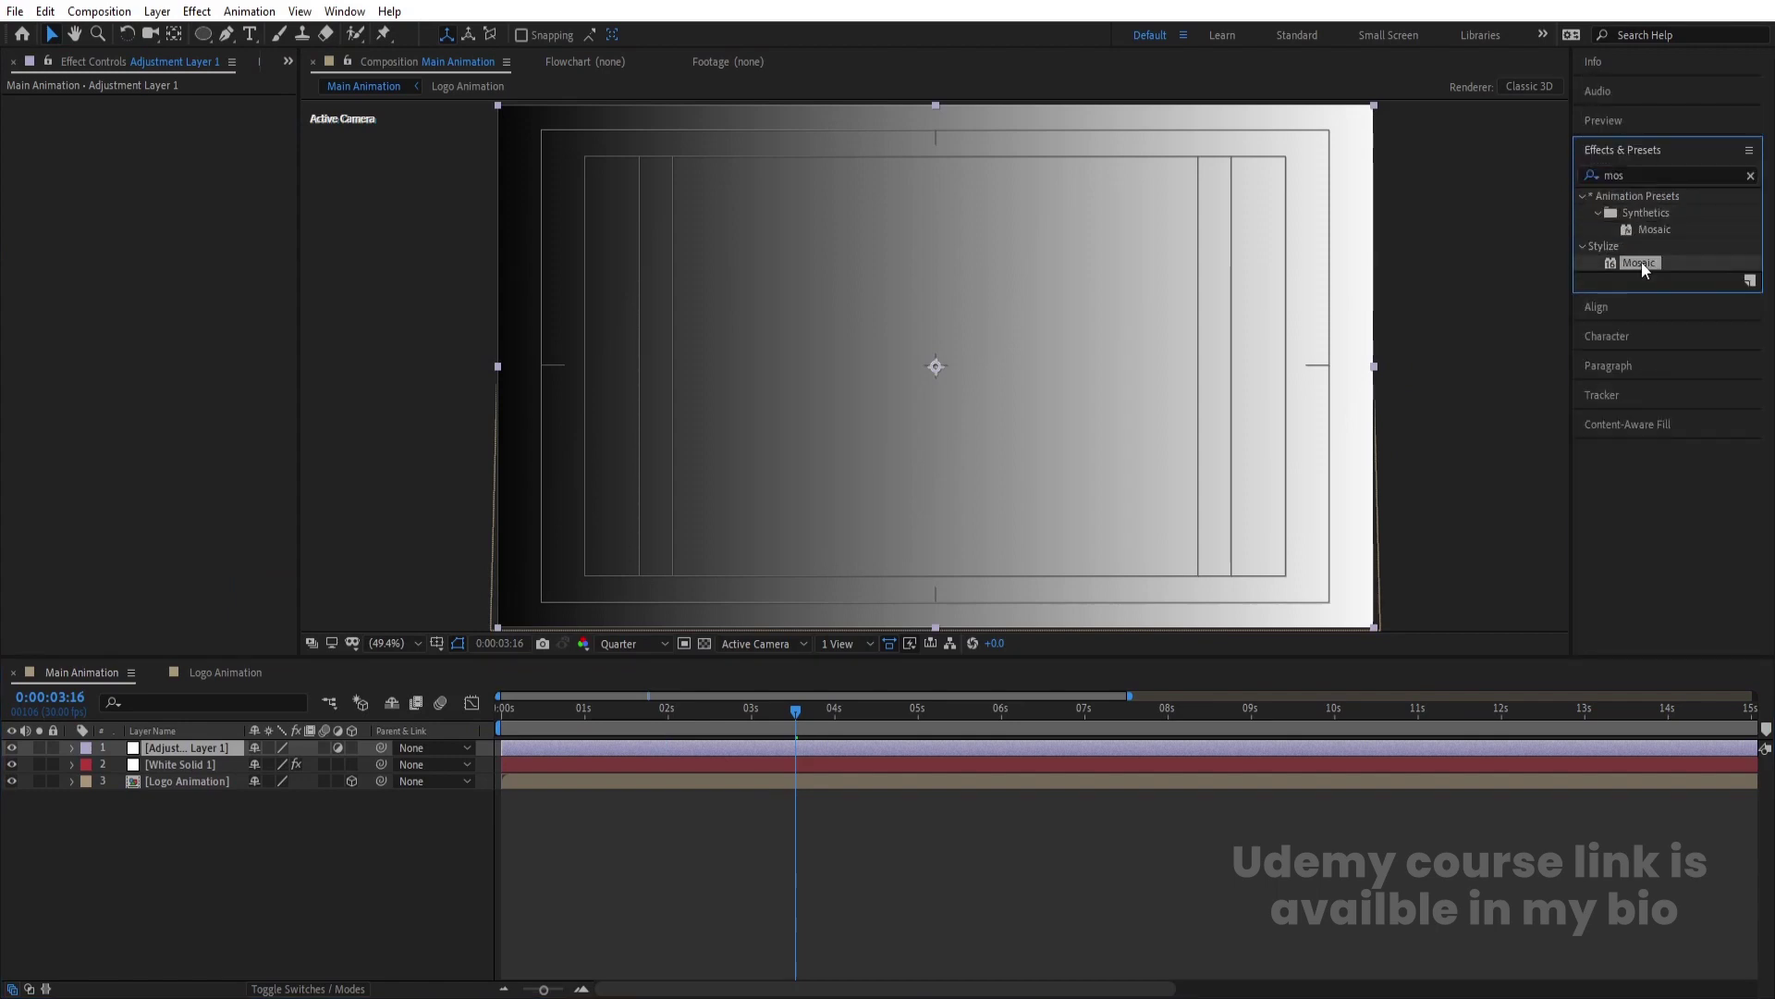
# Set the Mosaic effect's Horizontal Blocks to 60.
pyautogui.moveTo(170, 119); pyautogui.dragTo(196, 121)
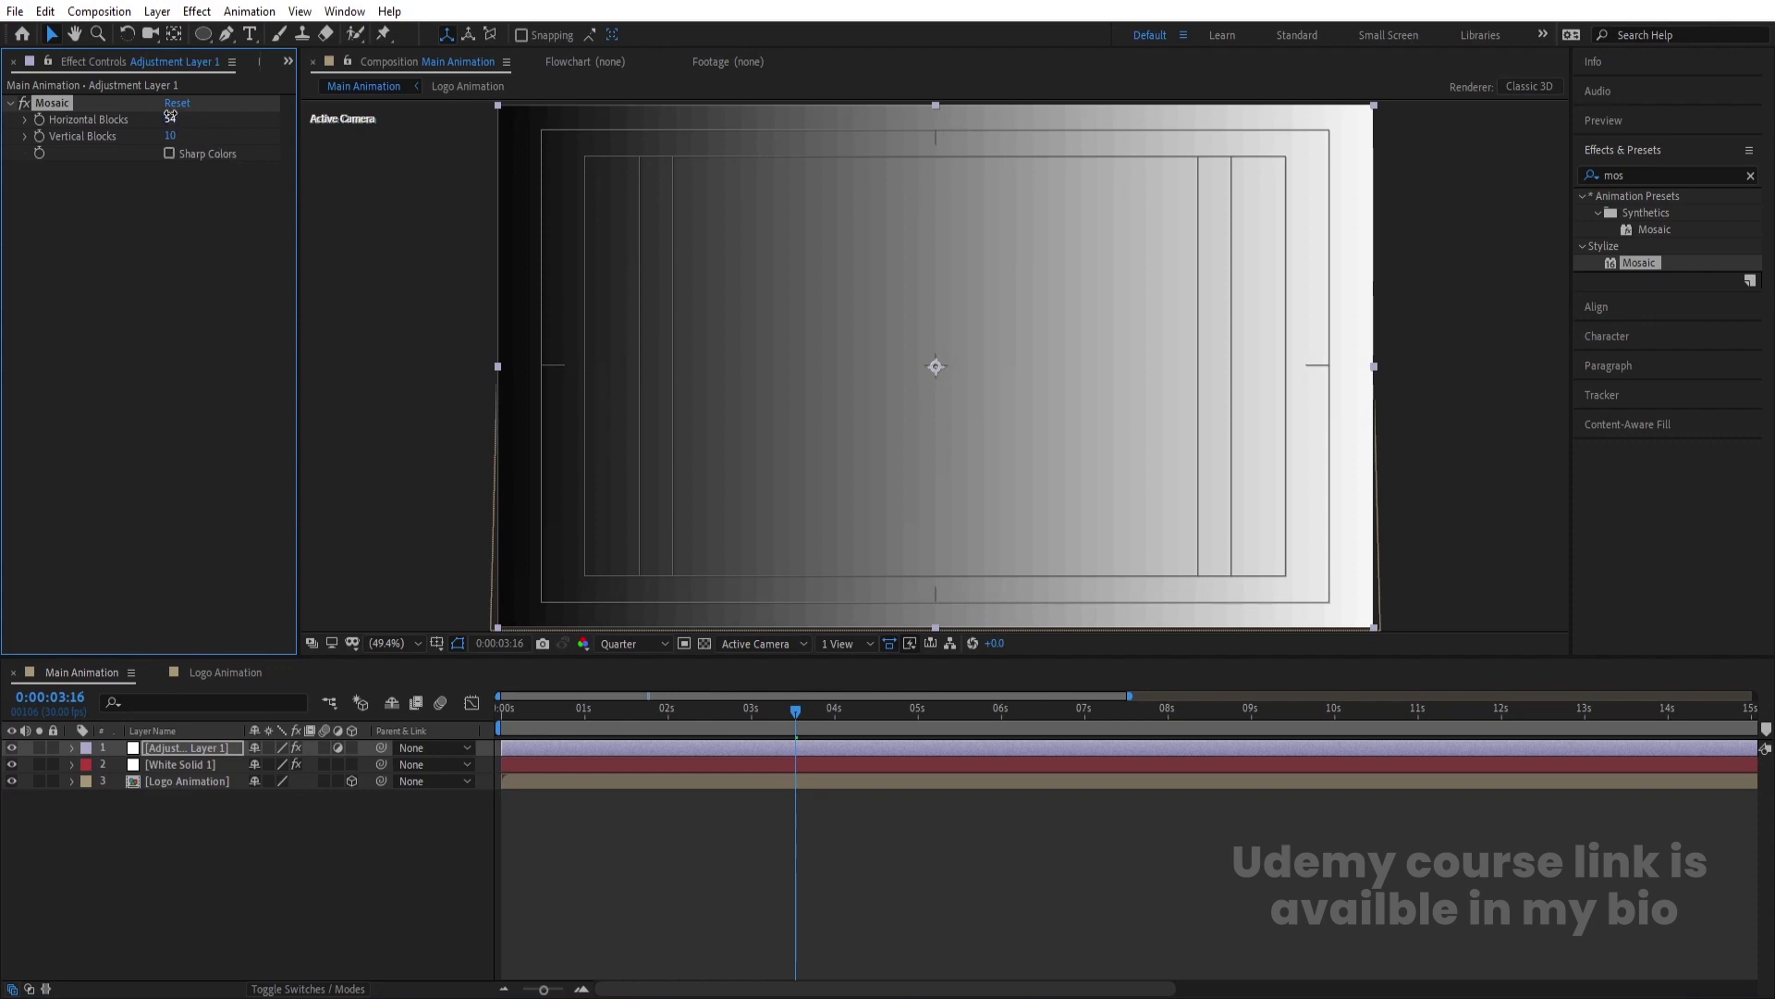
pyautogui.click(171, 119)
pyautogui.write('60')
pyautogui.press('Return')
pyautogui.click(230, 823)
# Pre-compose the adjustment layer and white solid as "ramp" and hide the resulting layer.
pyautogui.click(168, 764)
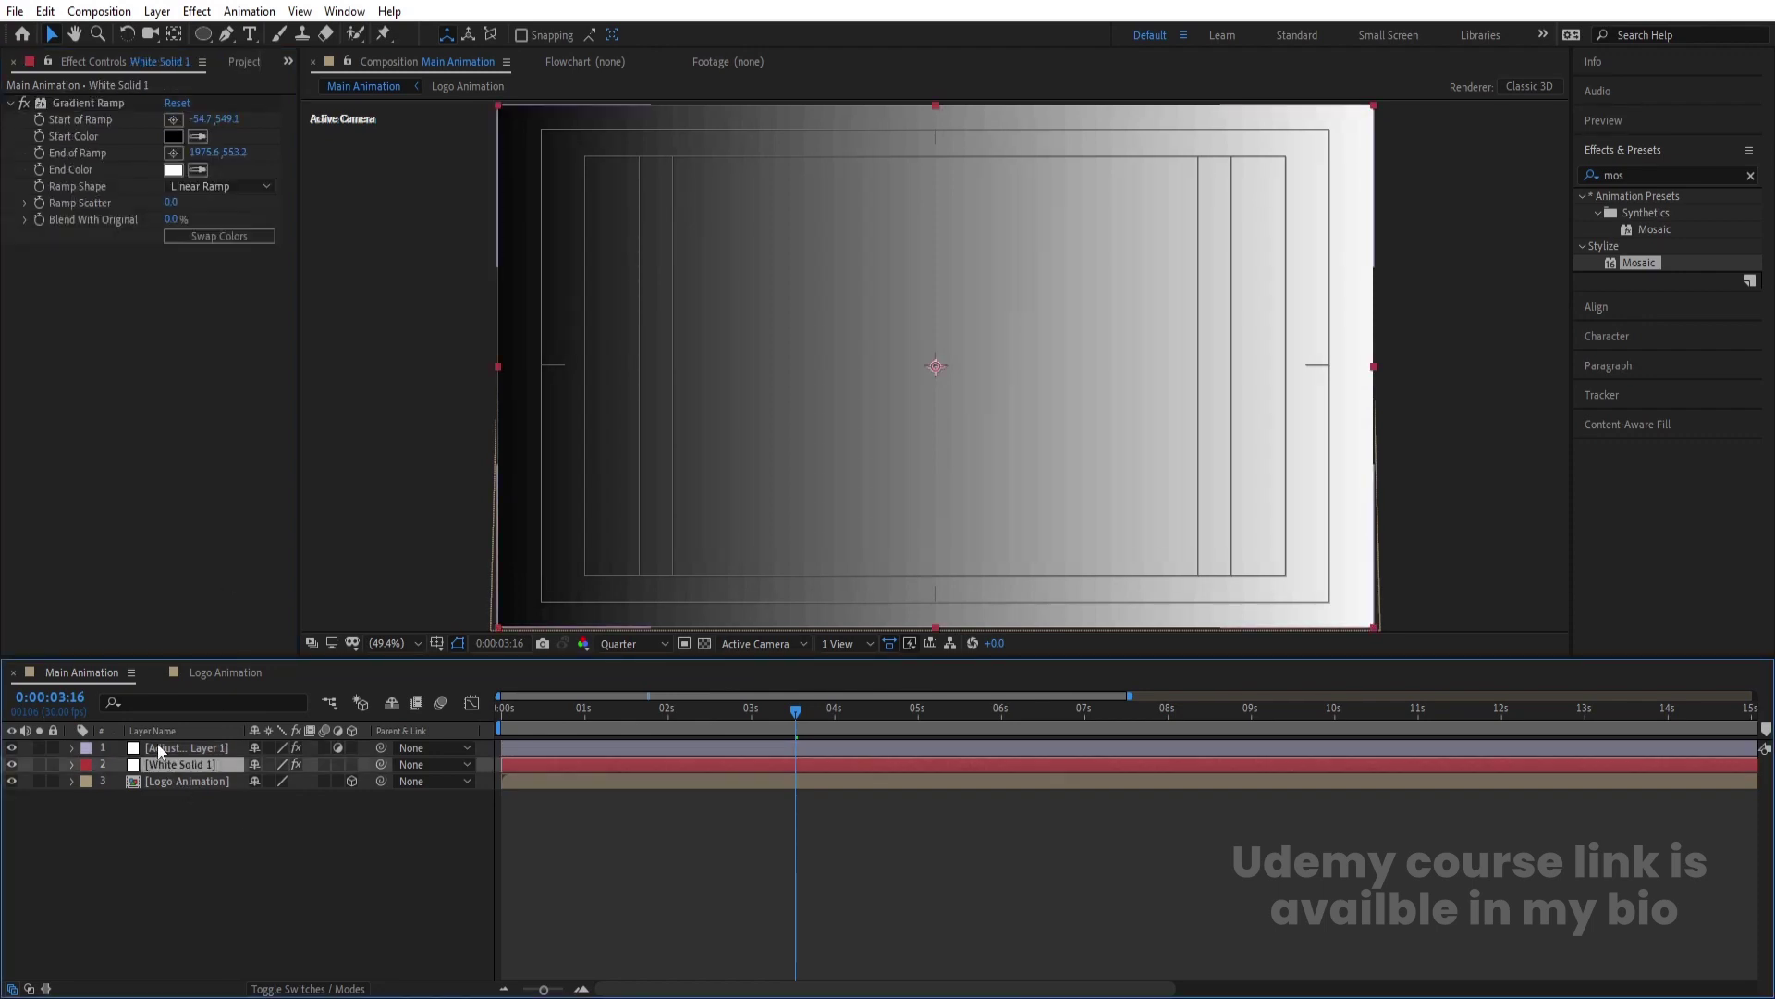
pyautogui.keyDown('shift'); pyautogui.click(159, 749); pyautogui.keyUp('shift')
pyautogui.hotkey('ctrl', 'shift', 'c')
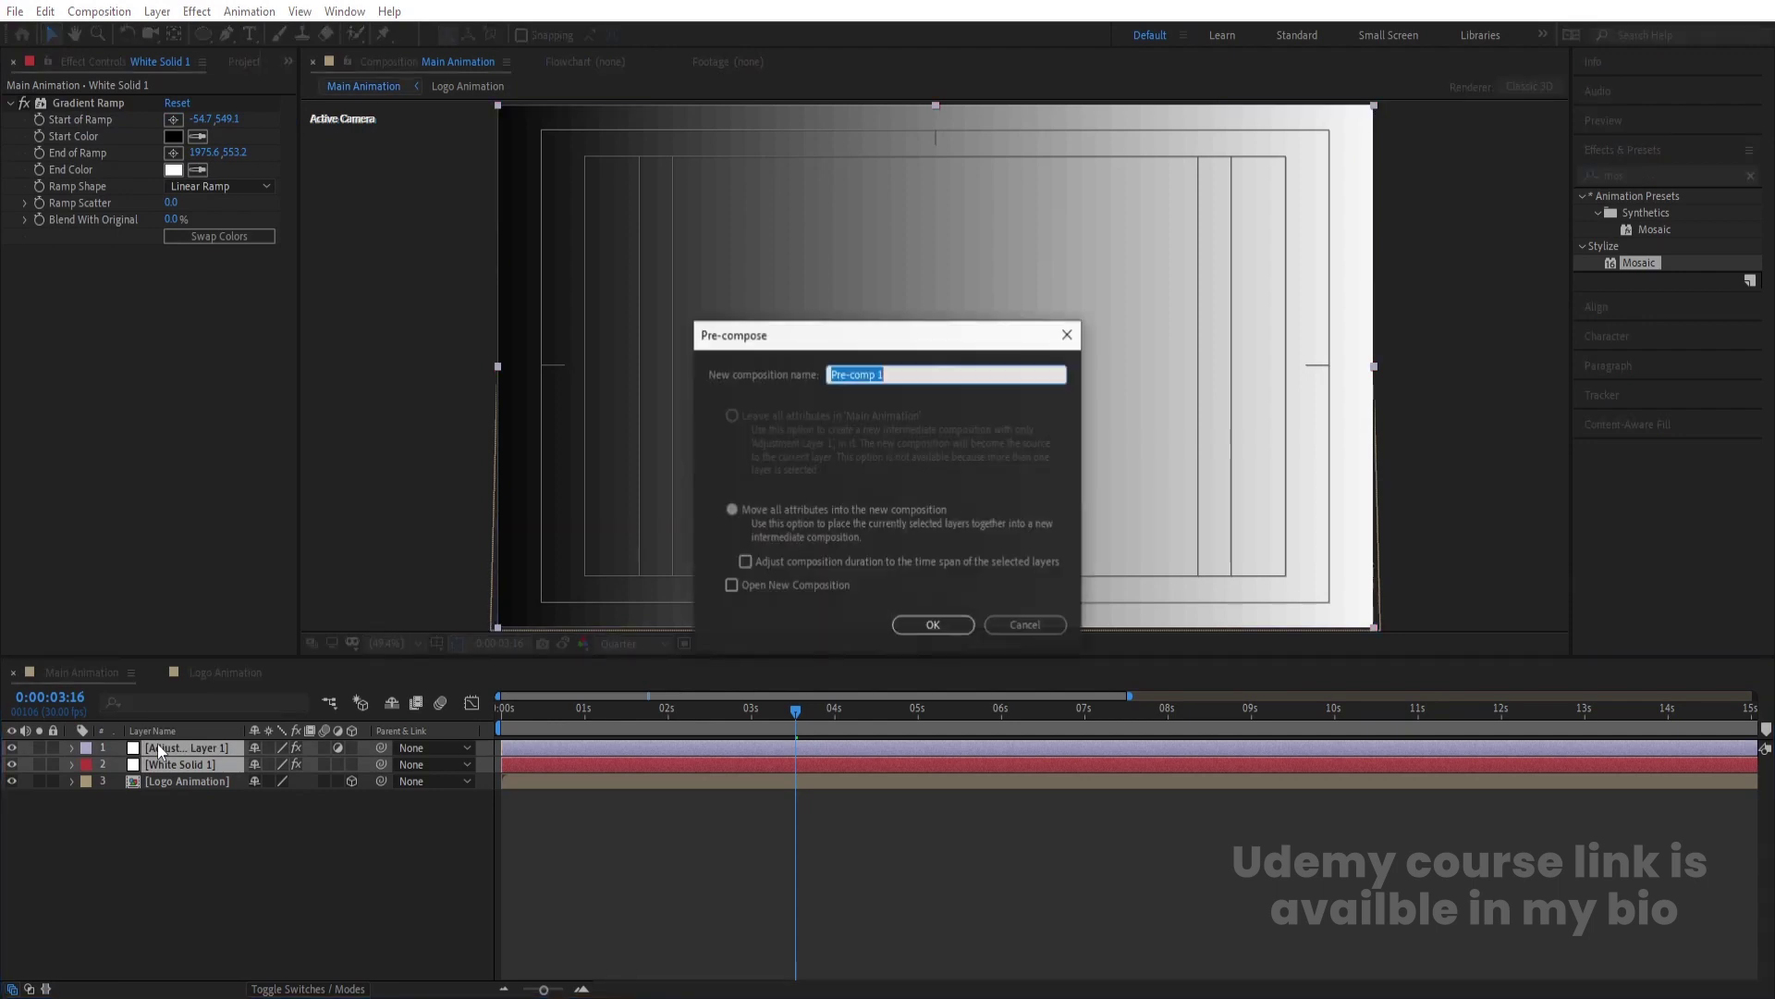
pyautogui.write('ramp')
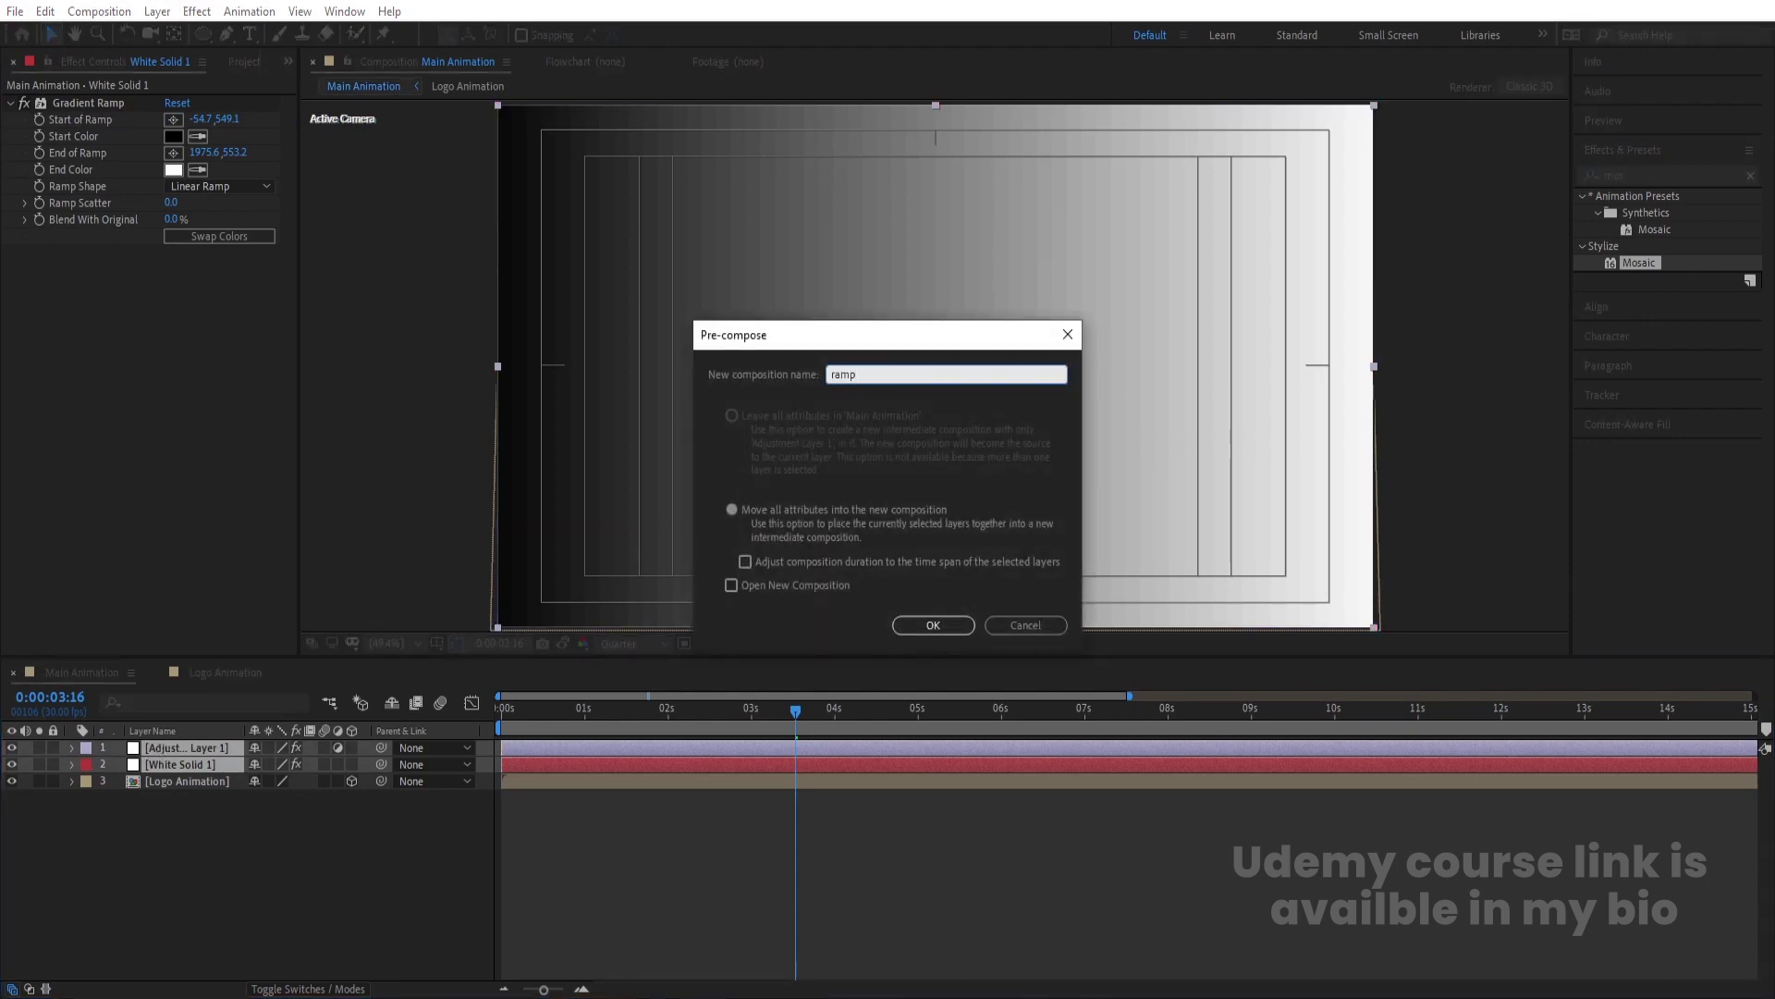
pyautogui.press('Return')
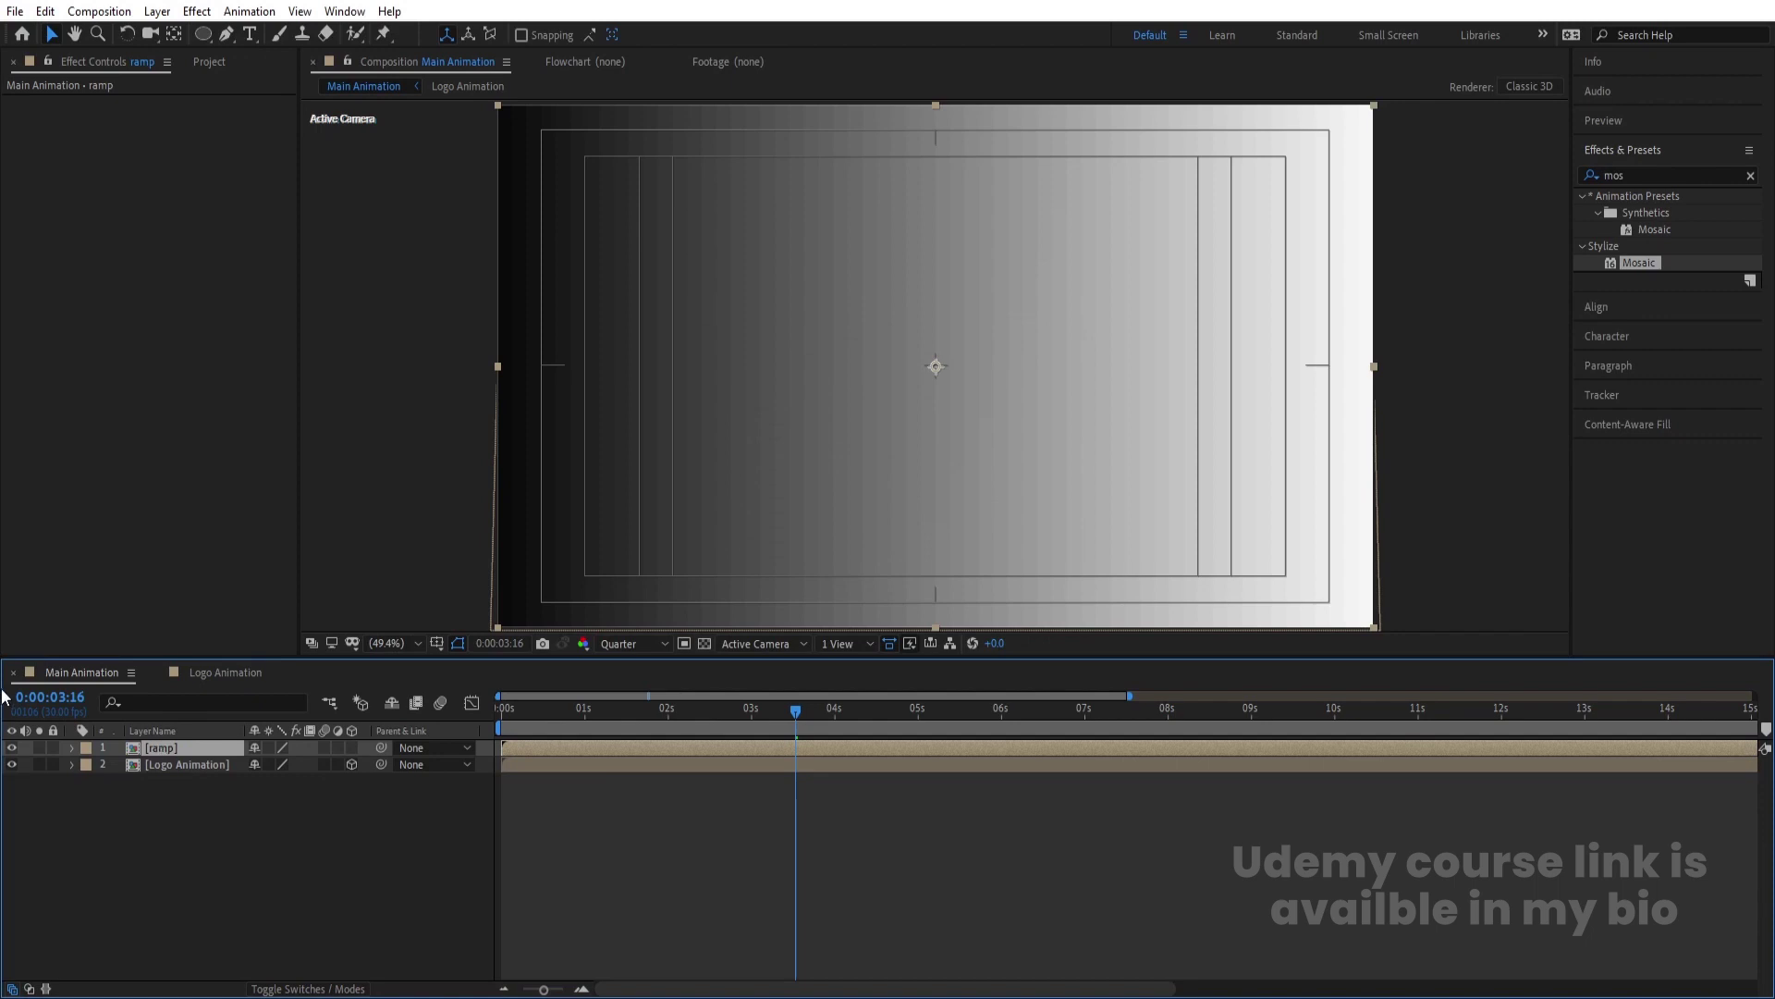
pyautogui.click(11, 747)
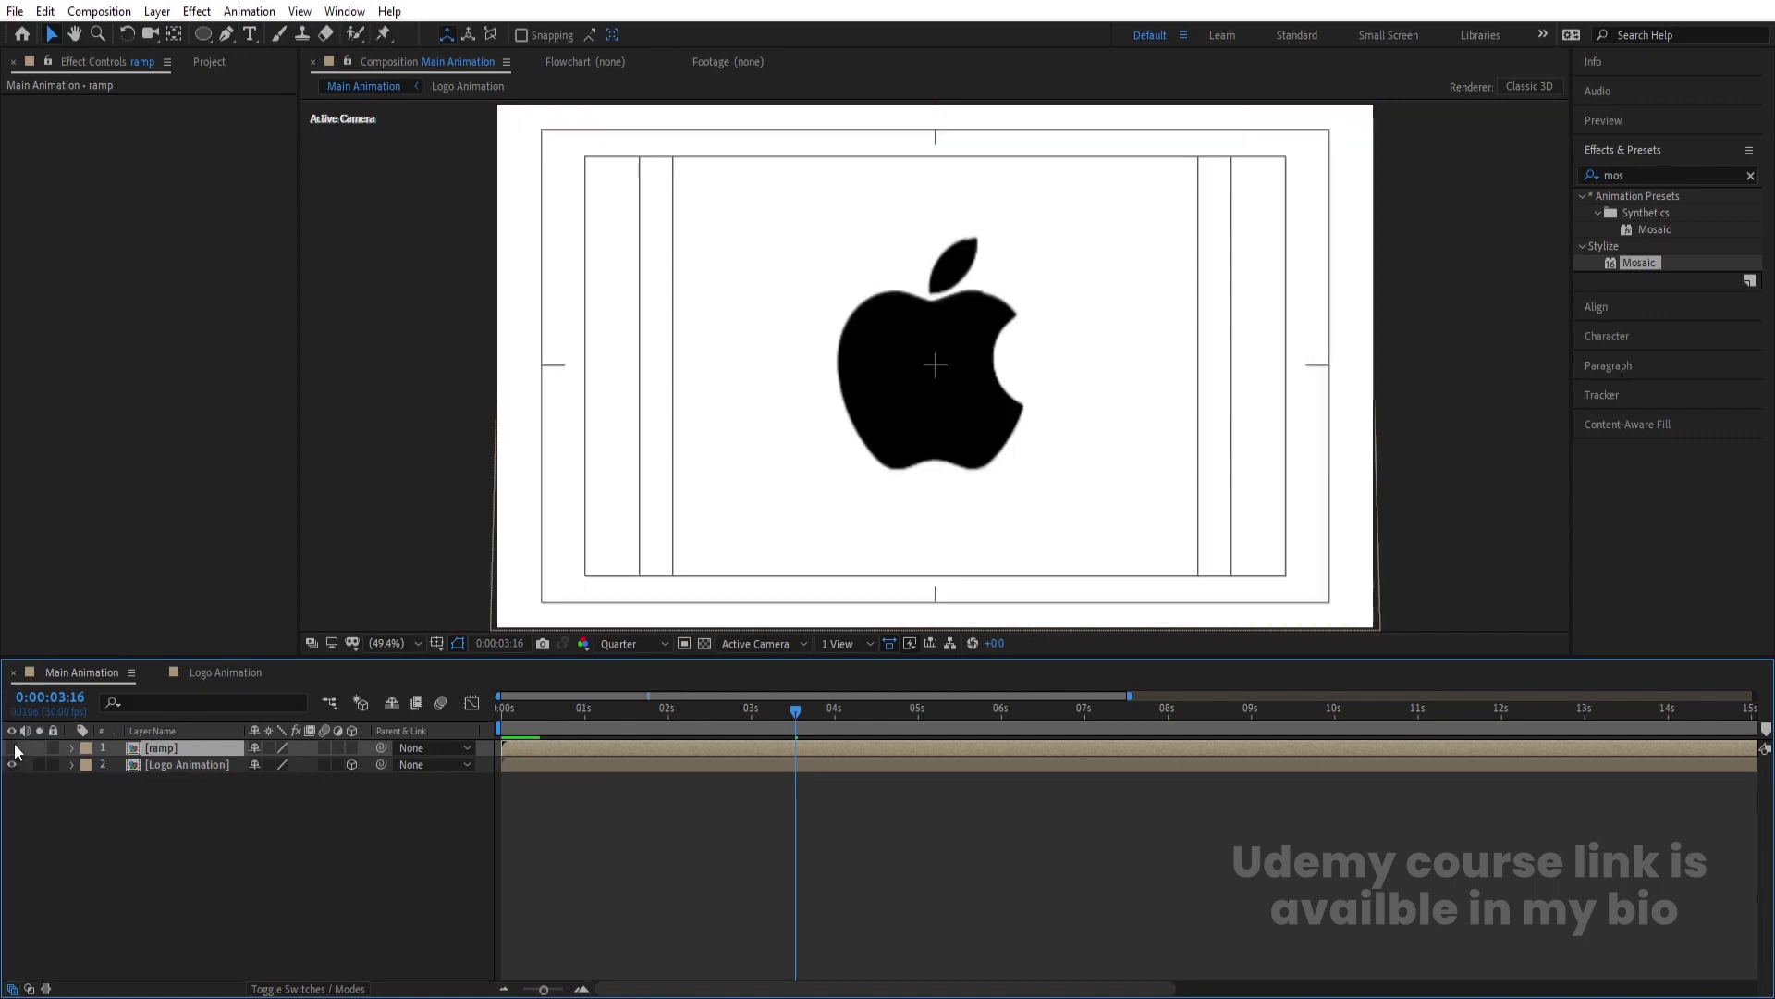
# Pre-compose the Logo Animation layer as "Logo", moving all attributes into the new composition.
pyautogui.click(169, 764)
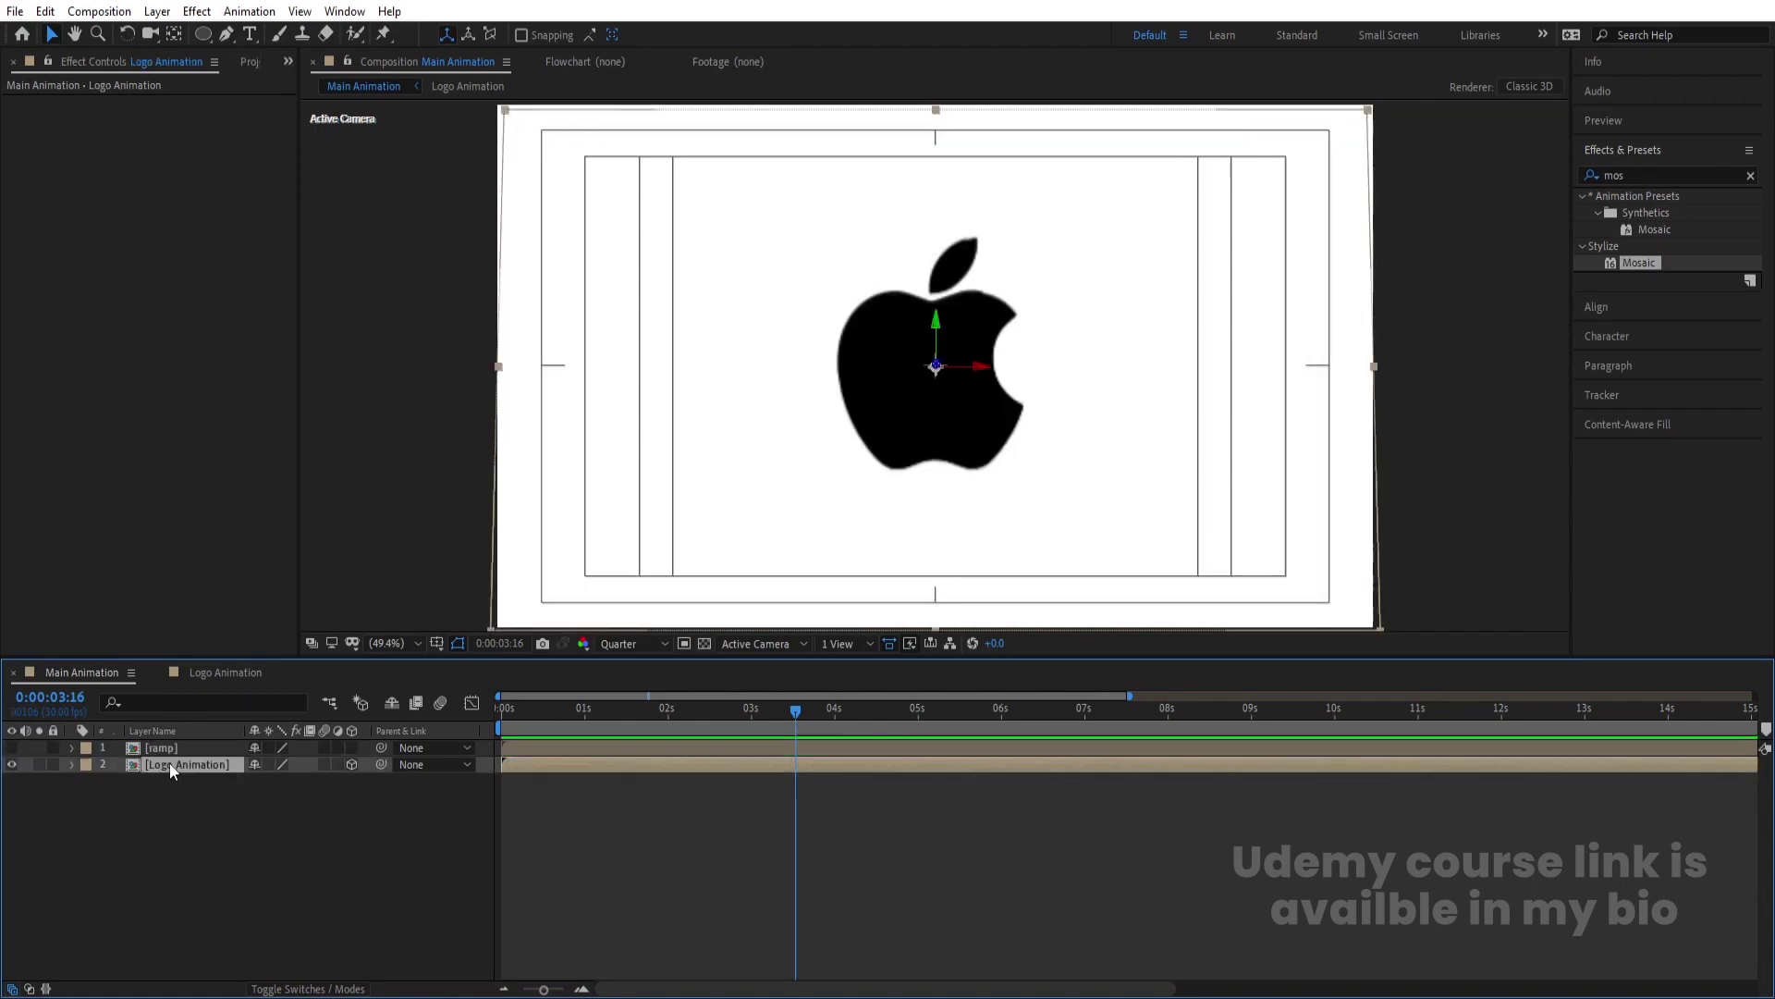
pyautogui.press('u')
pyautogui.press('u')
pyautogui.click(164, 760)
pyautogui.hotkey('ctrl', 'shift', 'c')
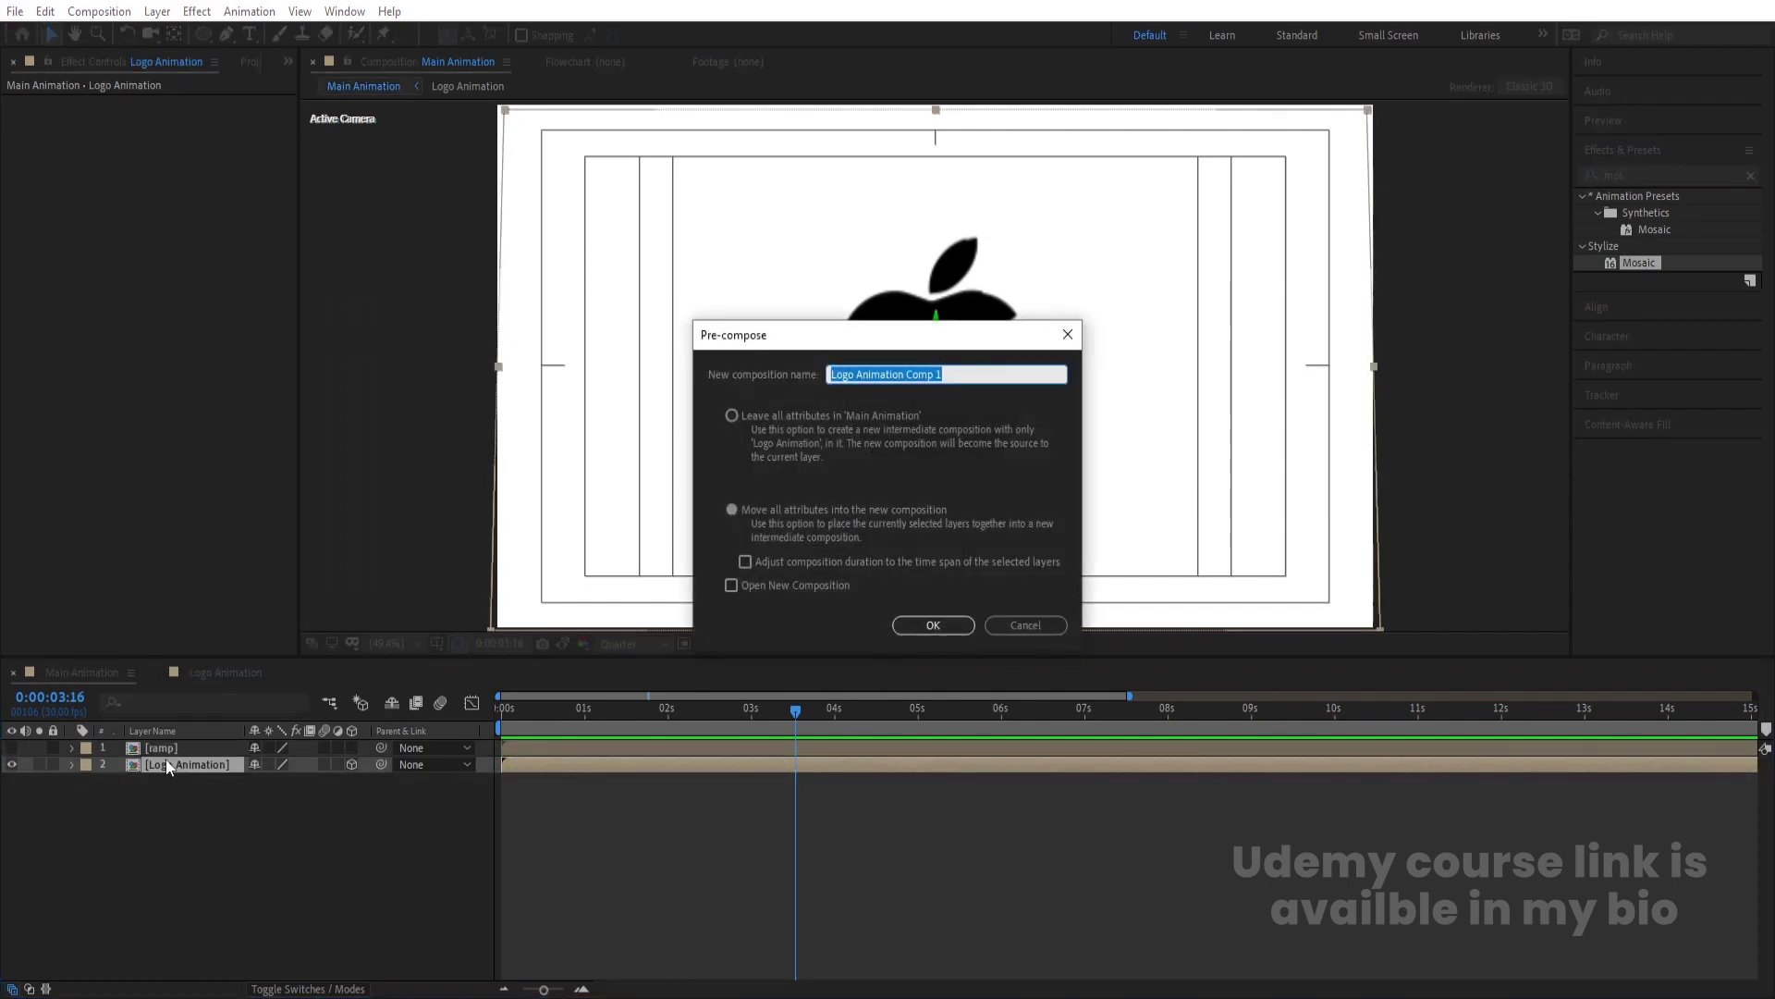
pyautogui.write('Logo')
pyautogui.press('Return')
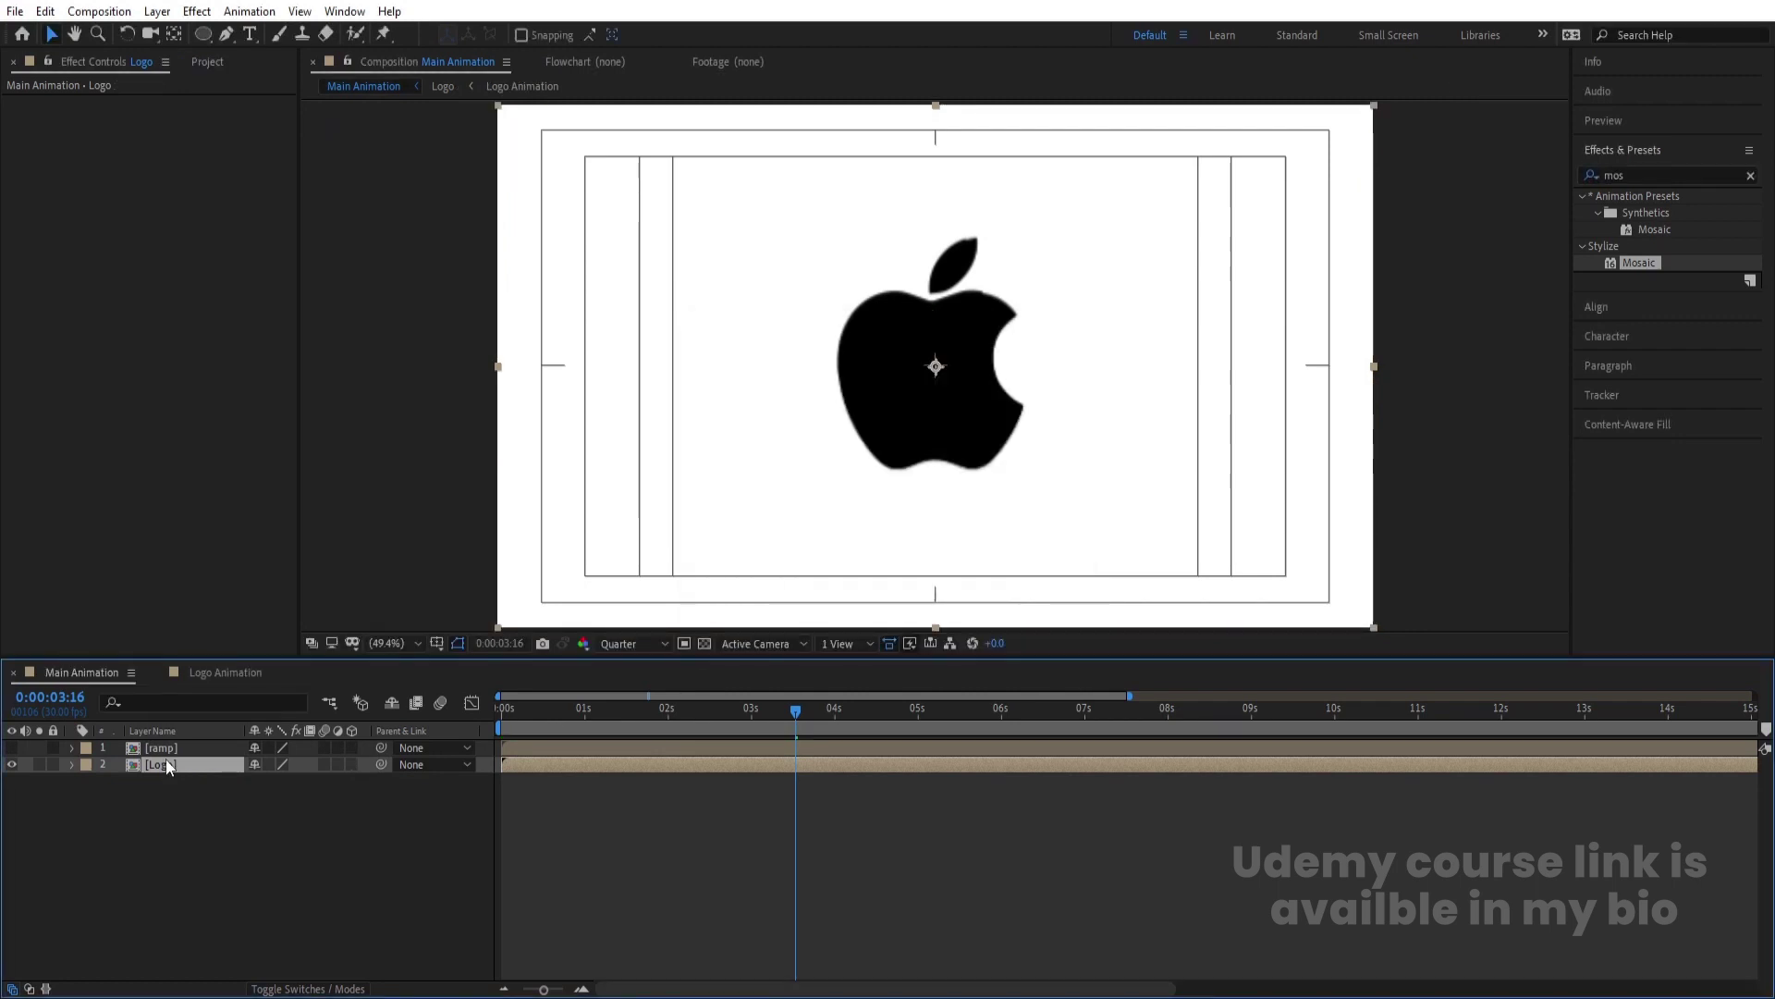
# Apply the Time Displacement effect to the Logo layer and set its Time Displacement Layer to ramp.
pyautogui.click(1636, 173)
pyautogui.write('time')
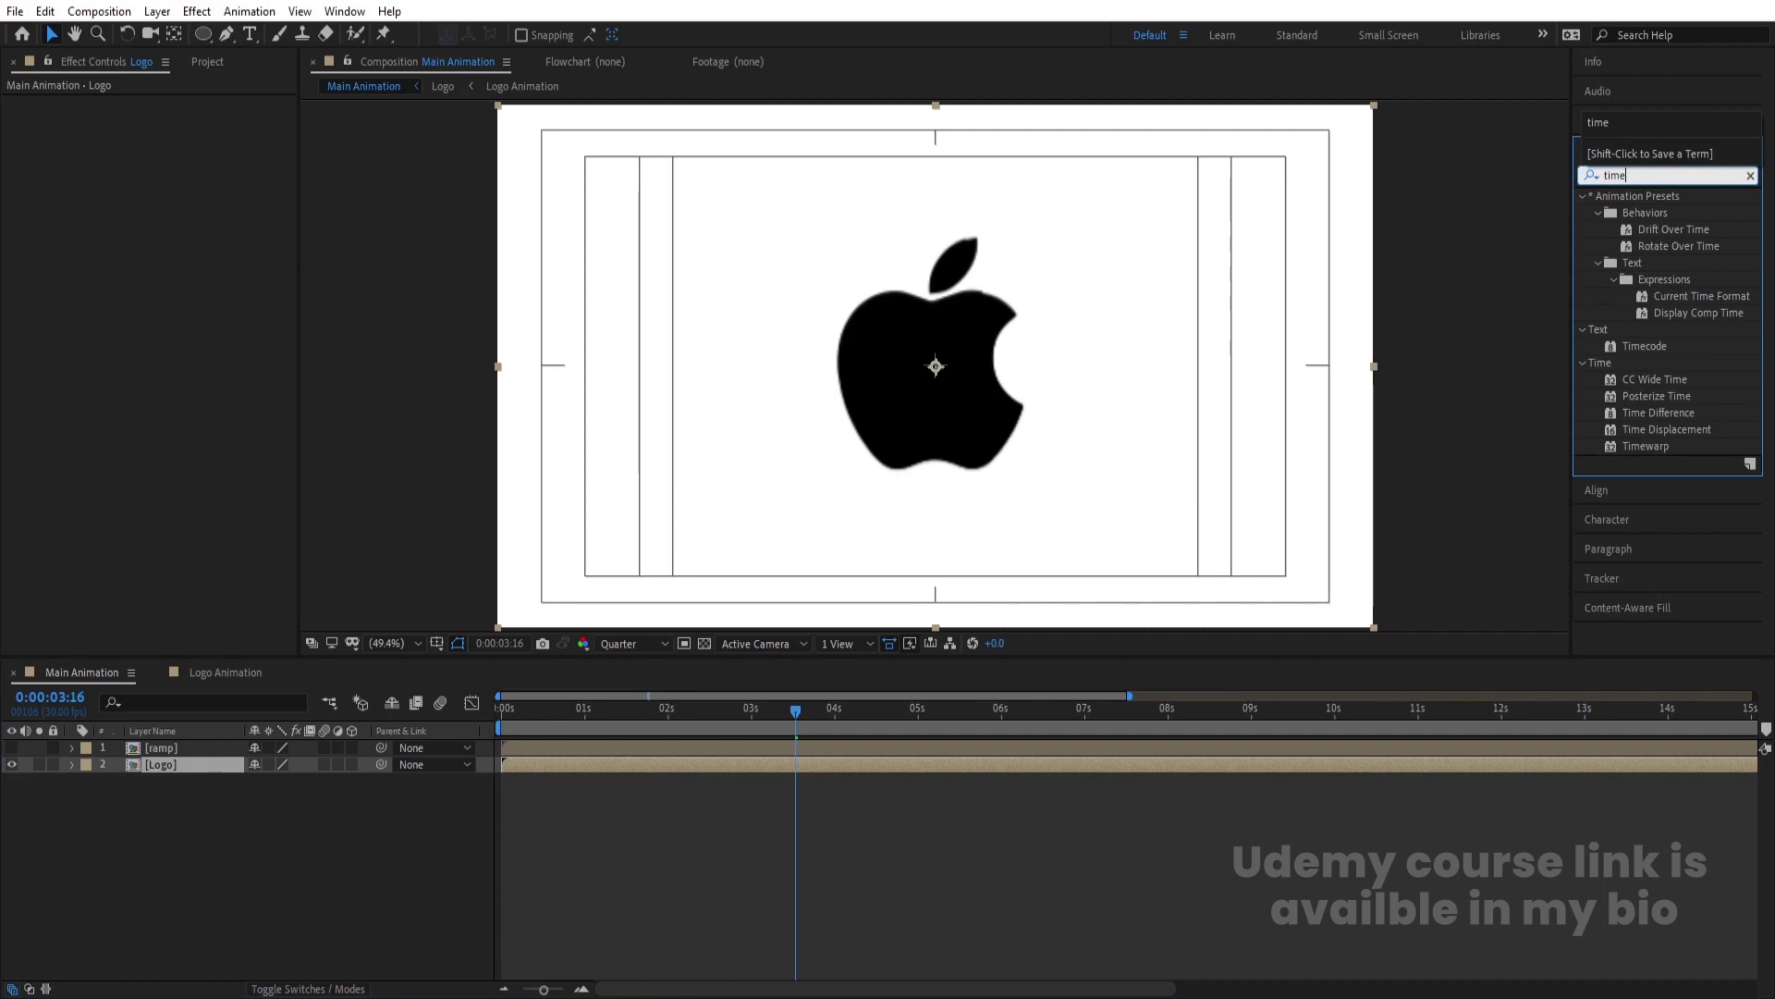
pyautogui.doubleClick(1661, 427)
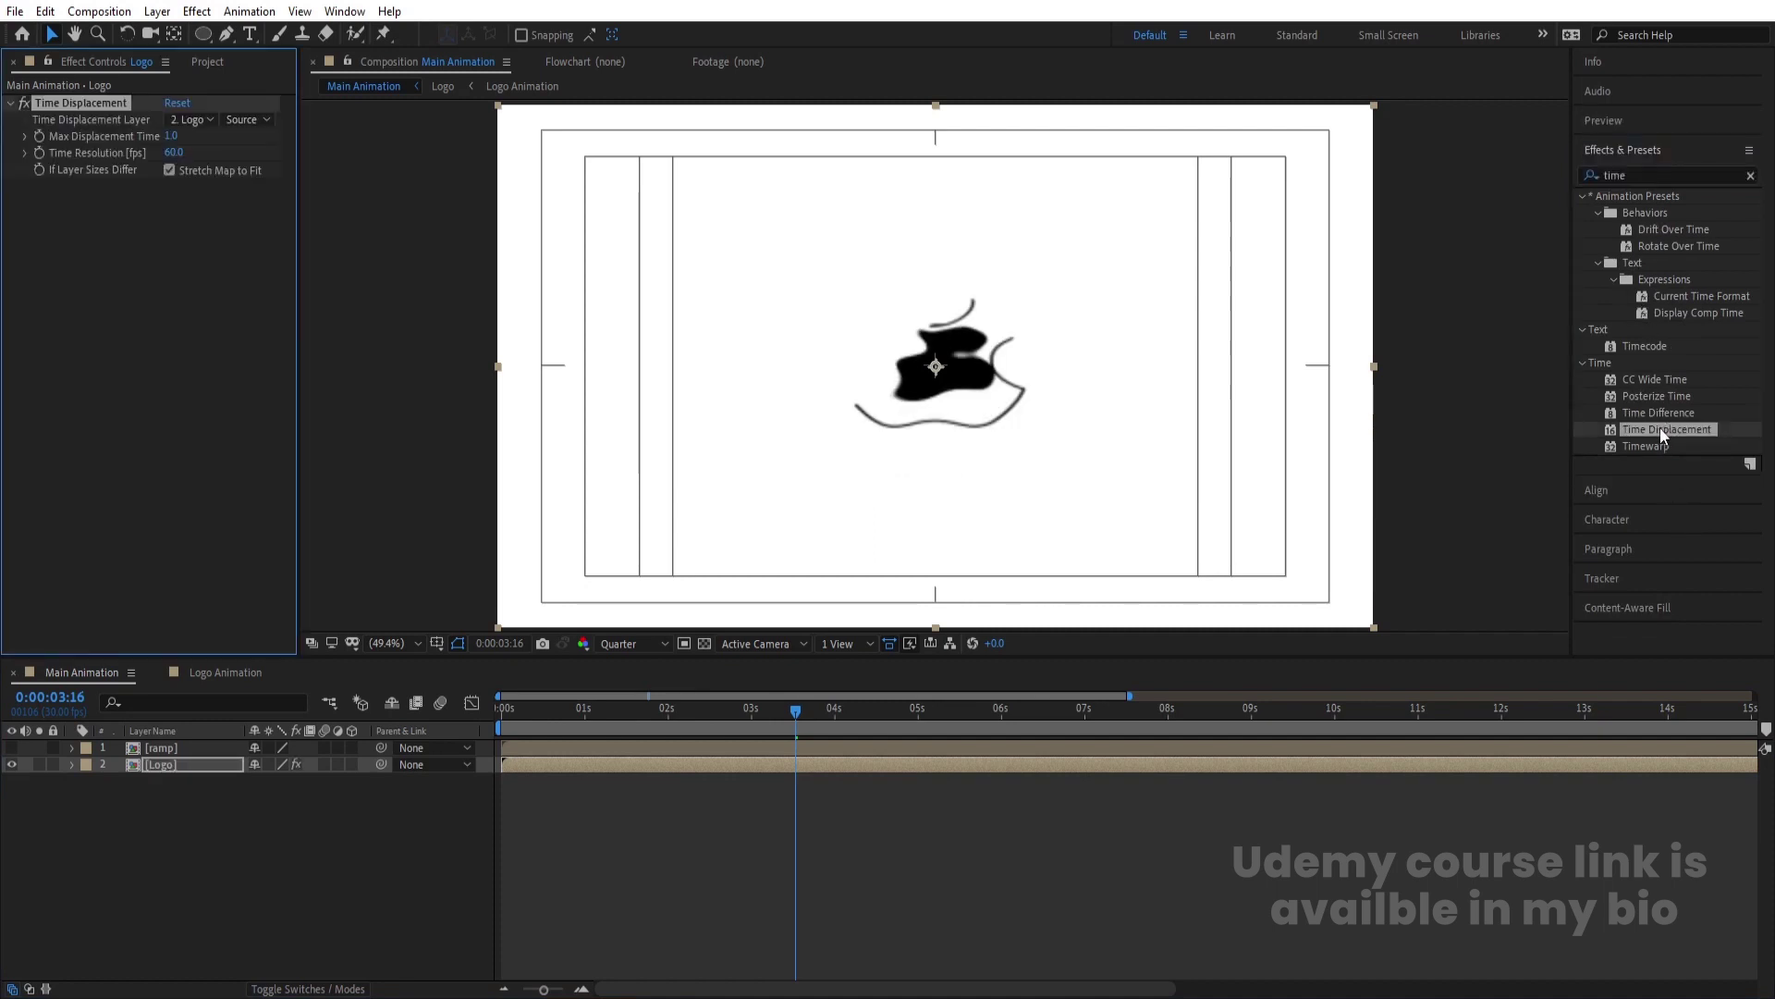
pyautogui.moveTo(797, 716); pyautogui.dragTo(693, 714)
pyautogui.click(208, 119)
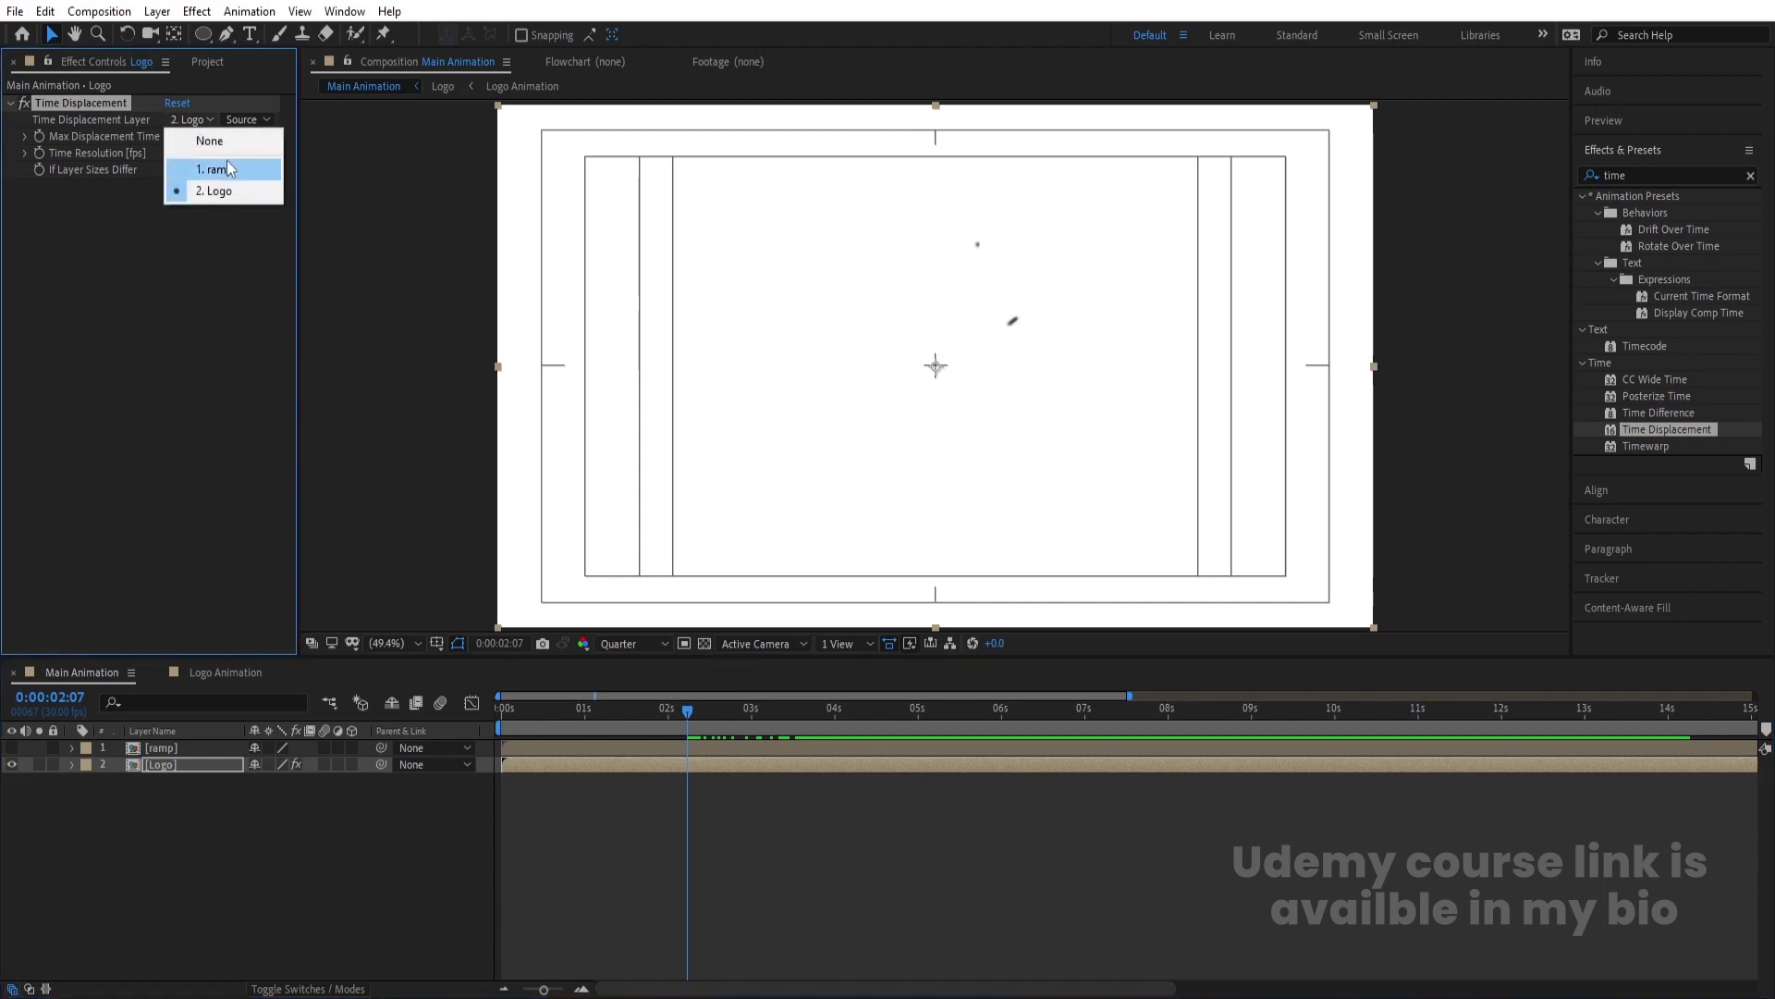
pyautogui.click(225, 159)
# Preview the time-displaced logo animation in Main Animation from the start and replay its opening seconds.
pyautogui.click(507, 726)
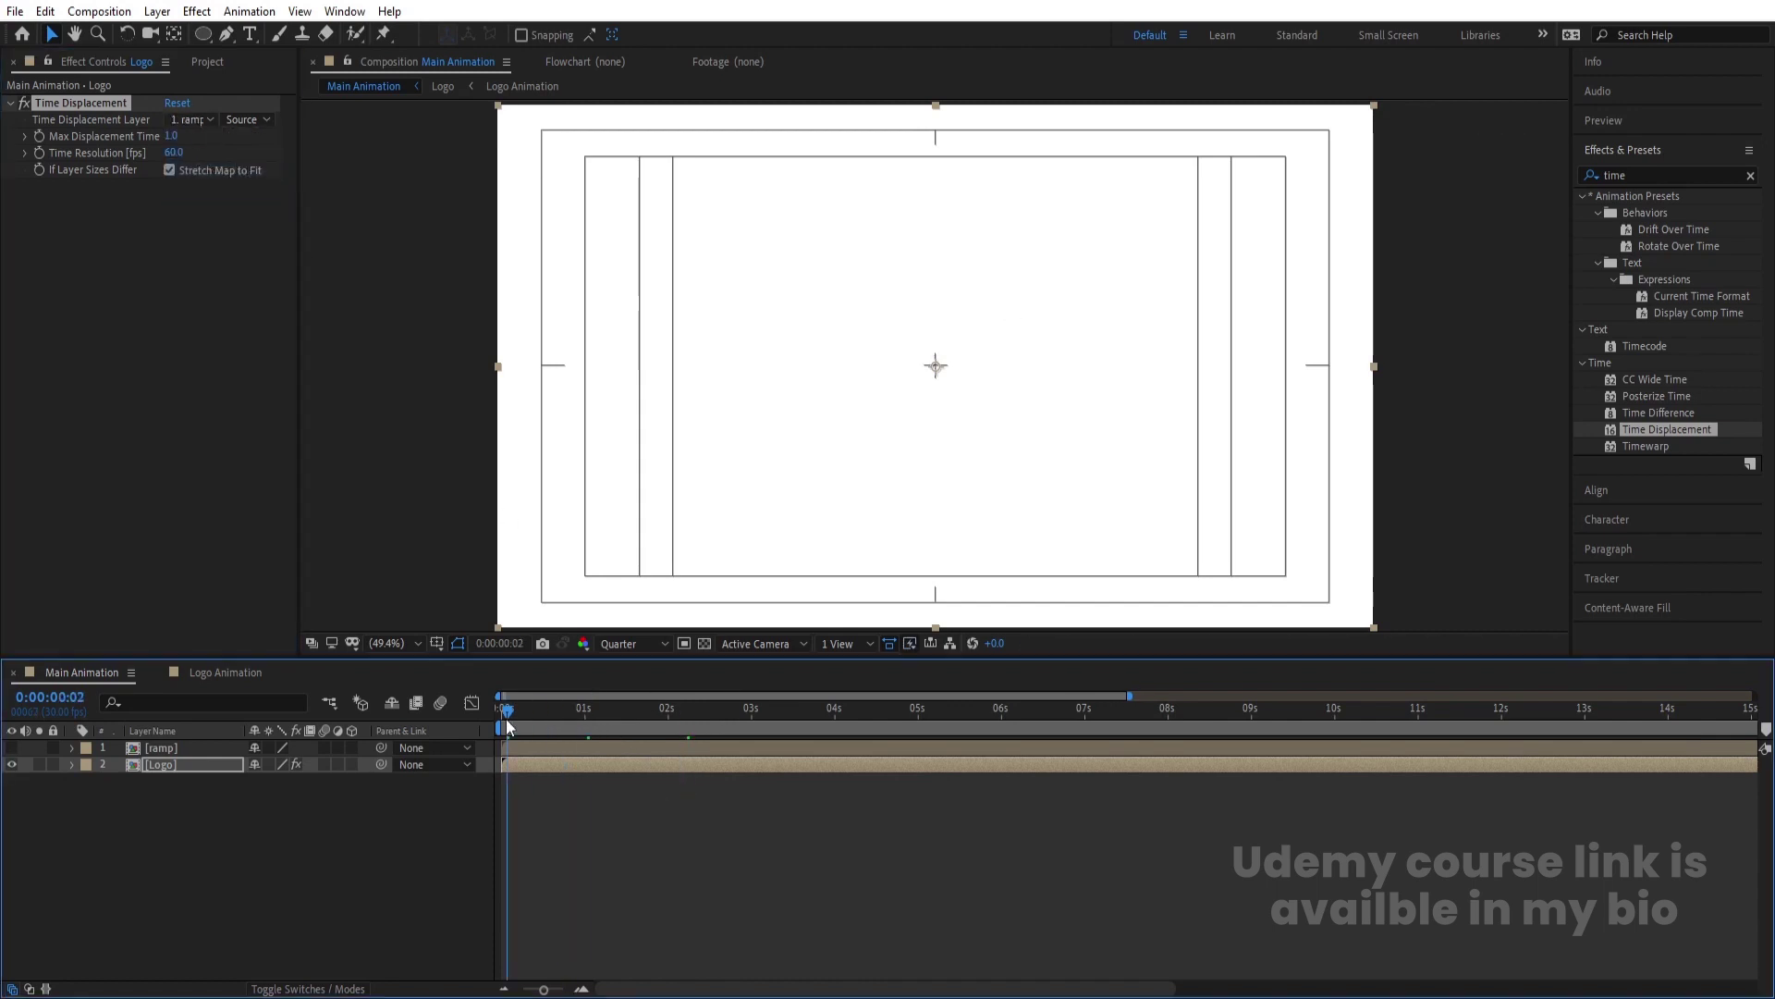
pyautogui.press('space')
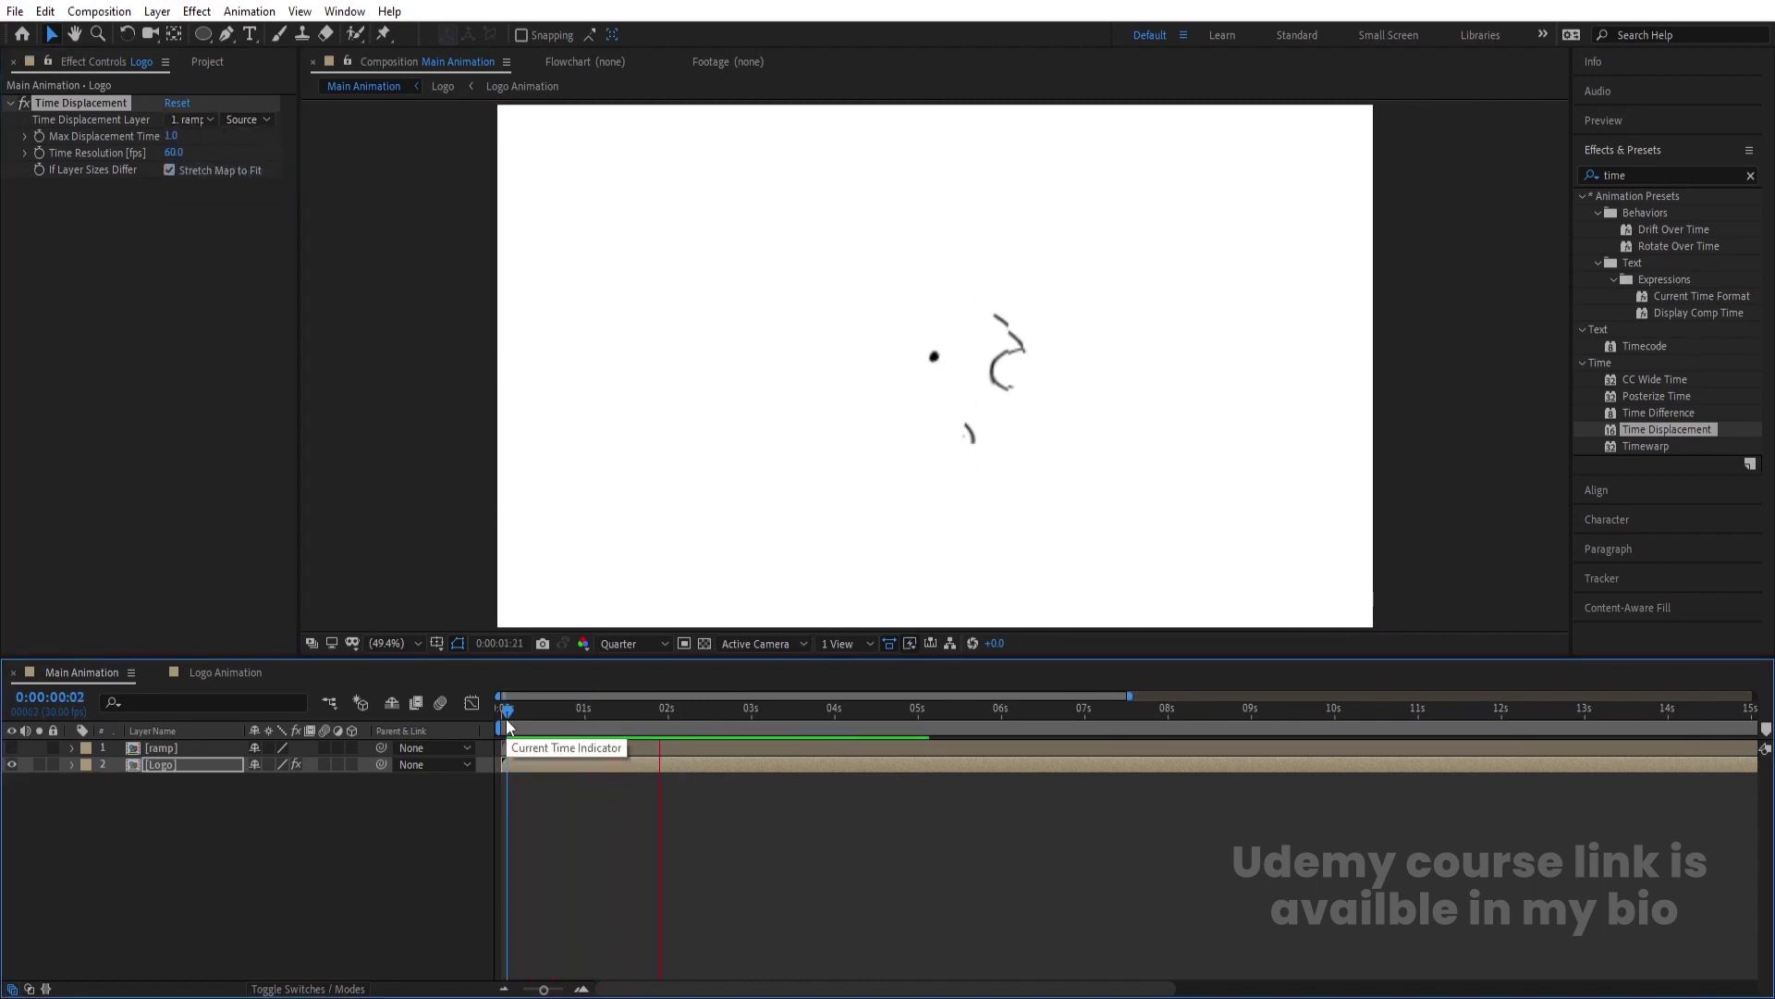
pyautogui.press('space')
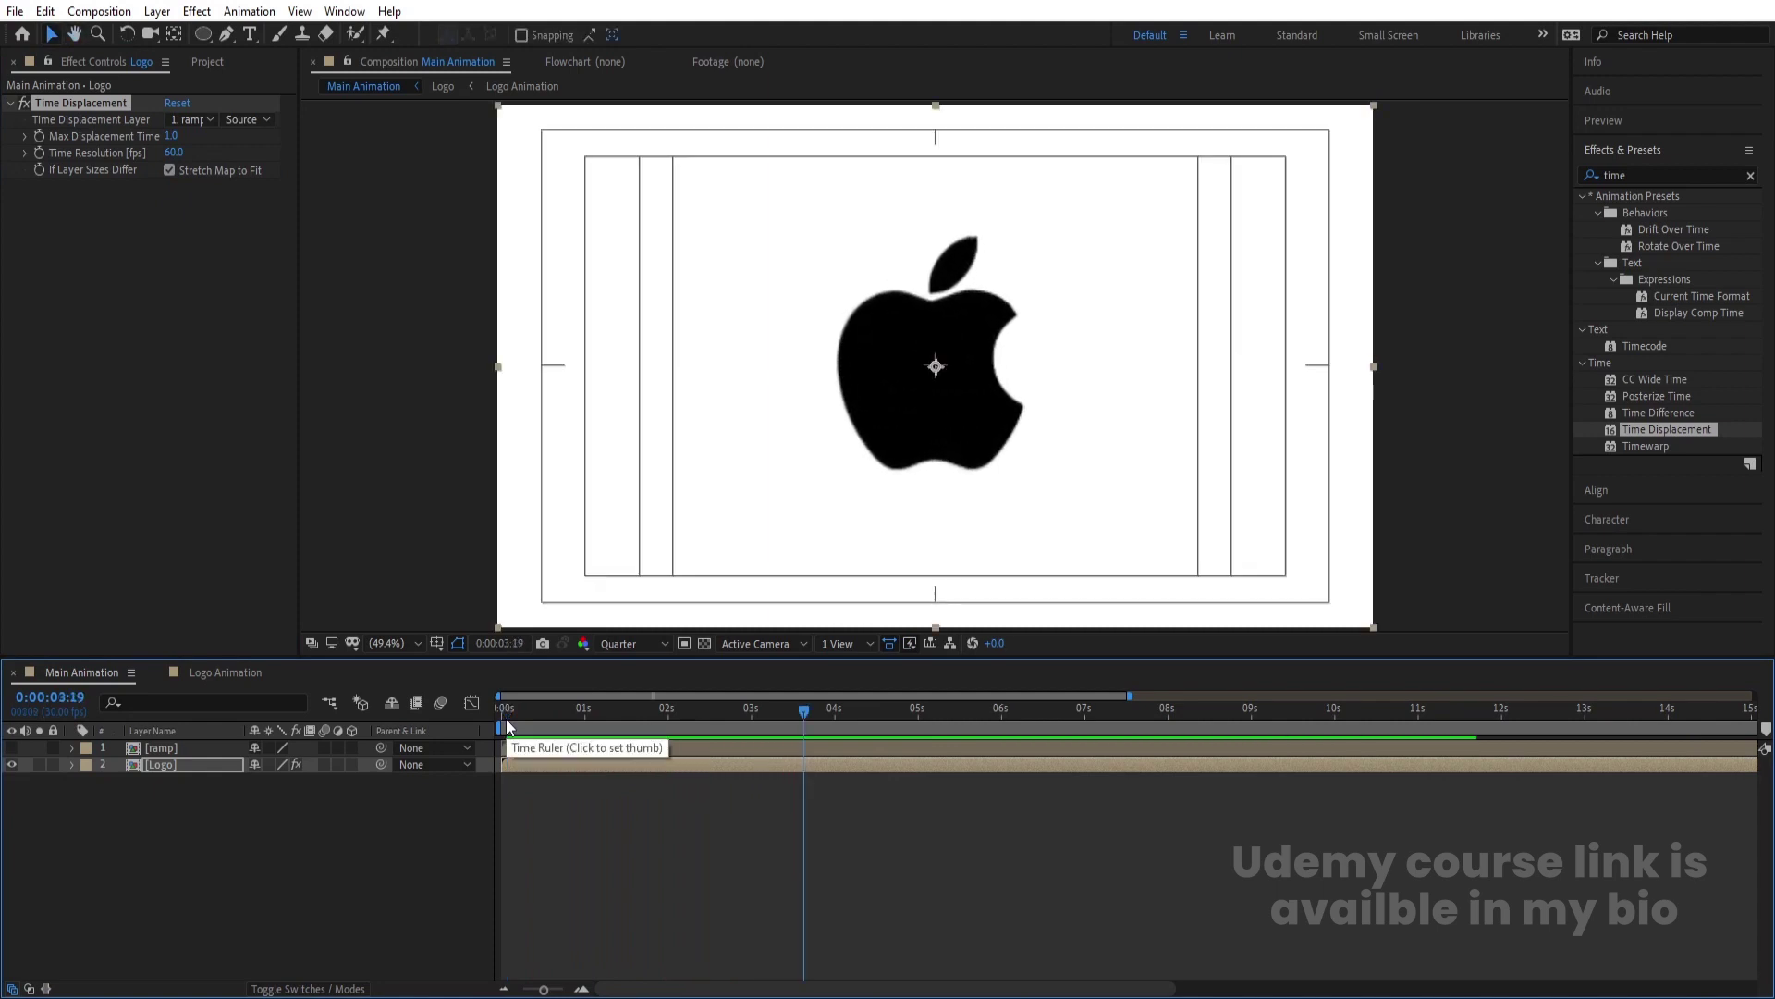
pyautogui.click(577, 707)
pyautogui.press('space')
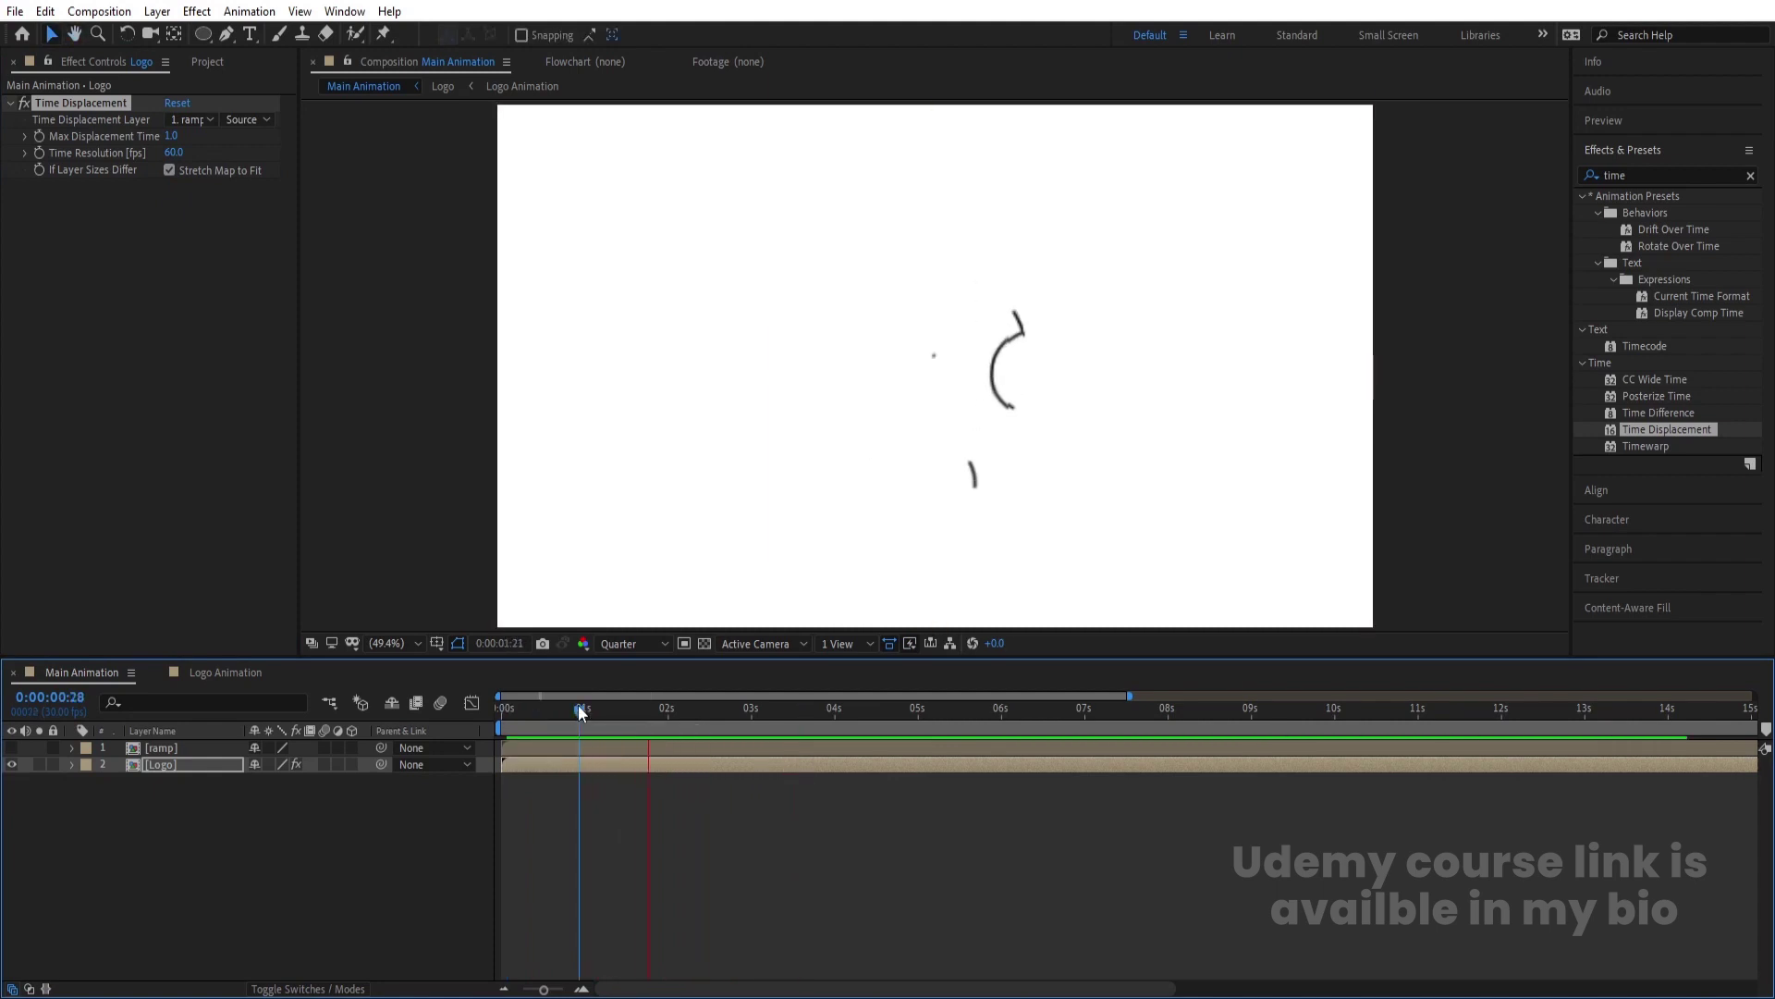
pyautogui.press('space')
pyautogui.press('space')
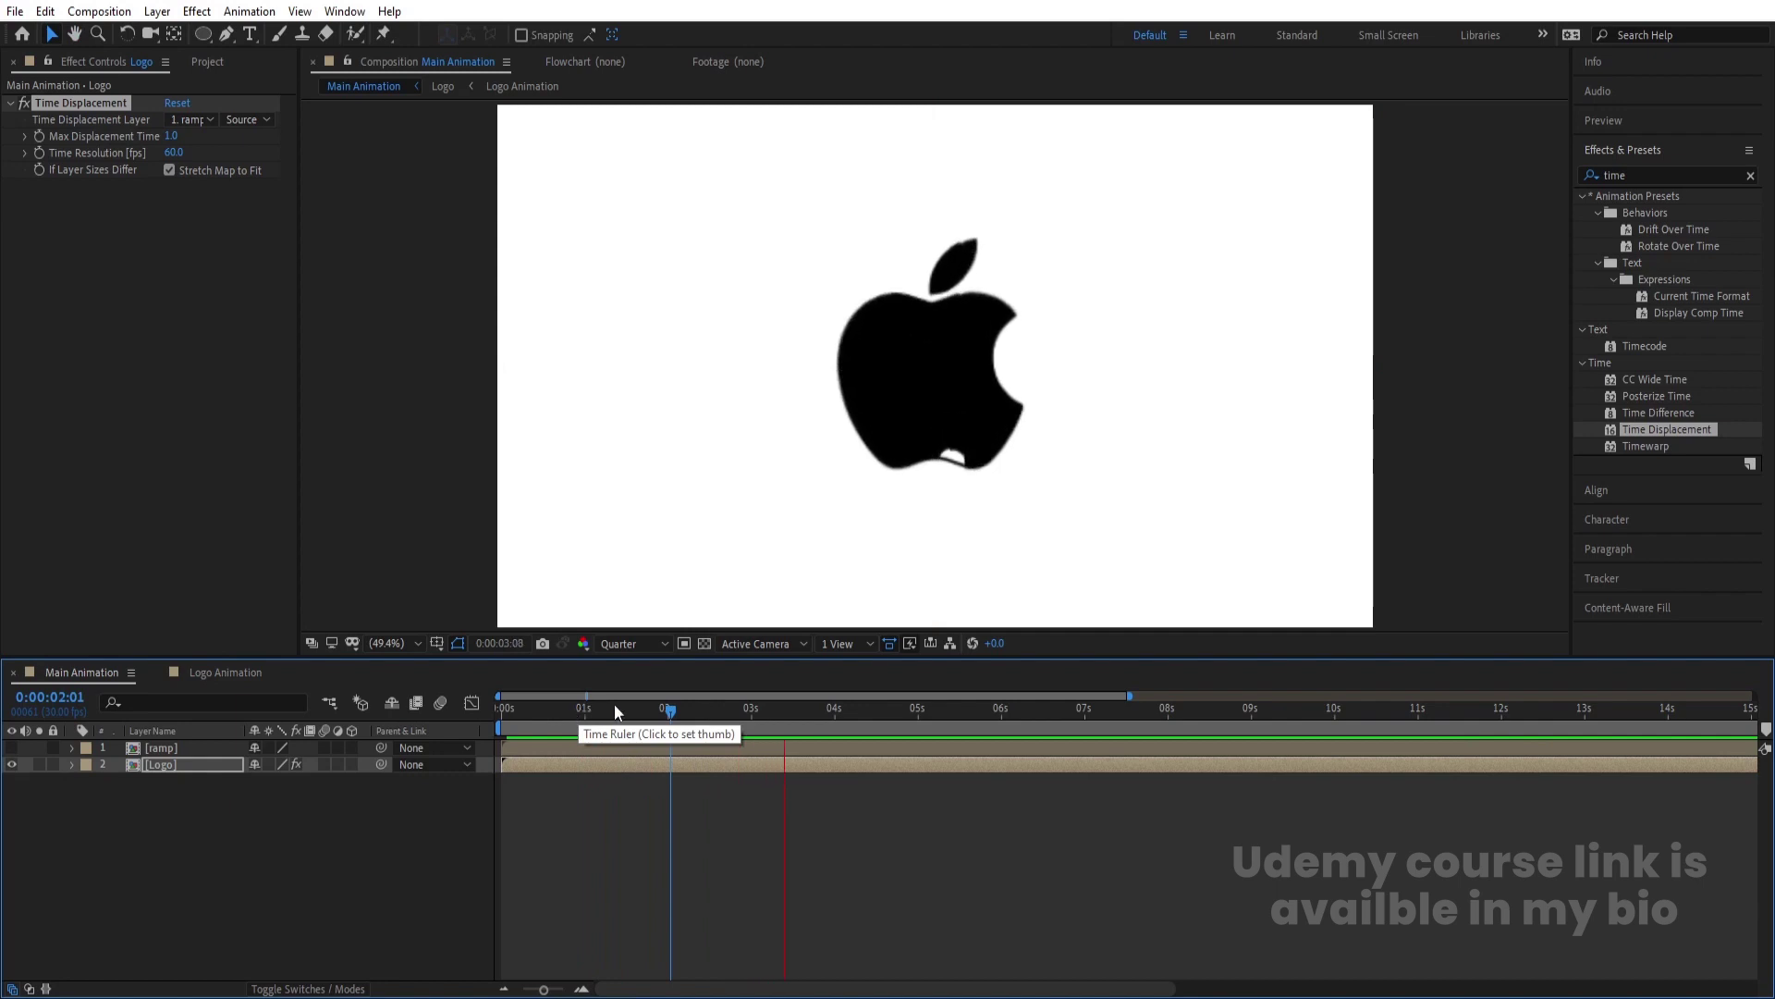
pyautogui.click(613, 705)
pyautogui.press('space')
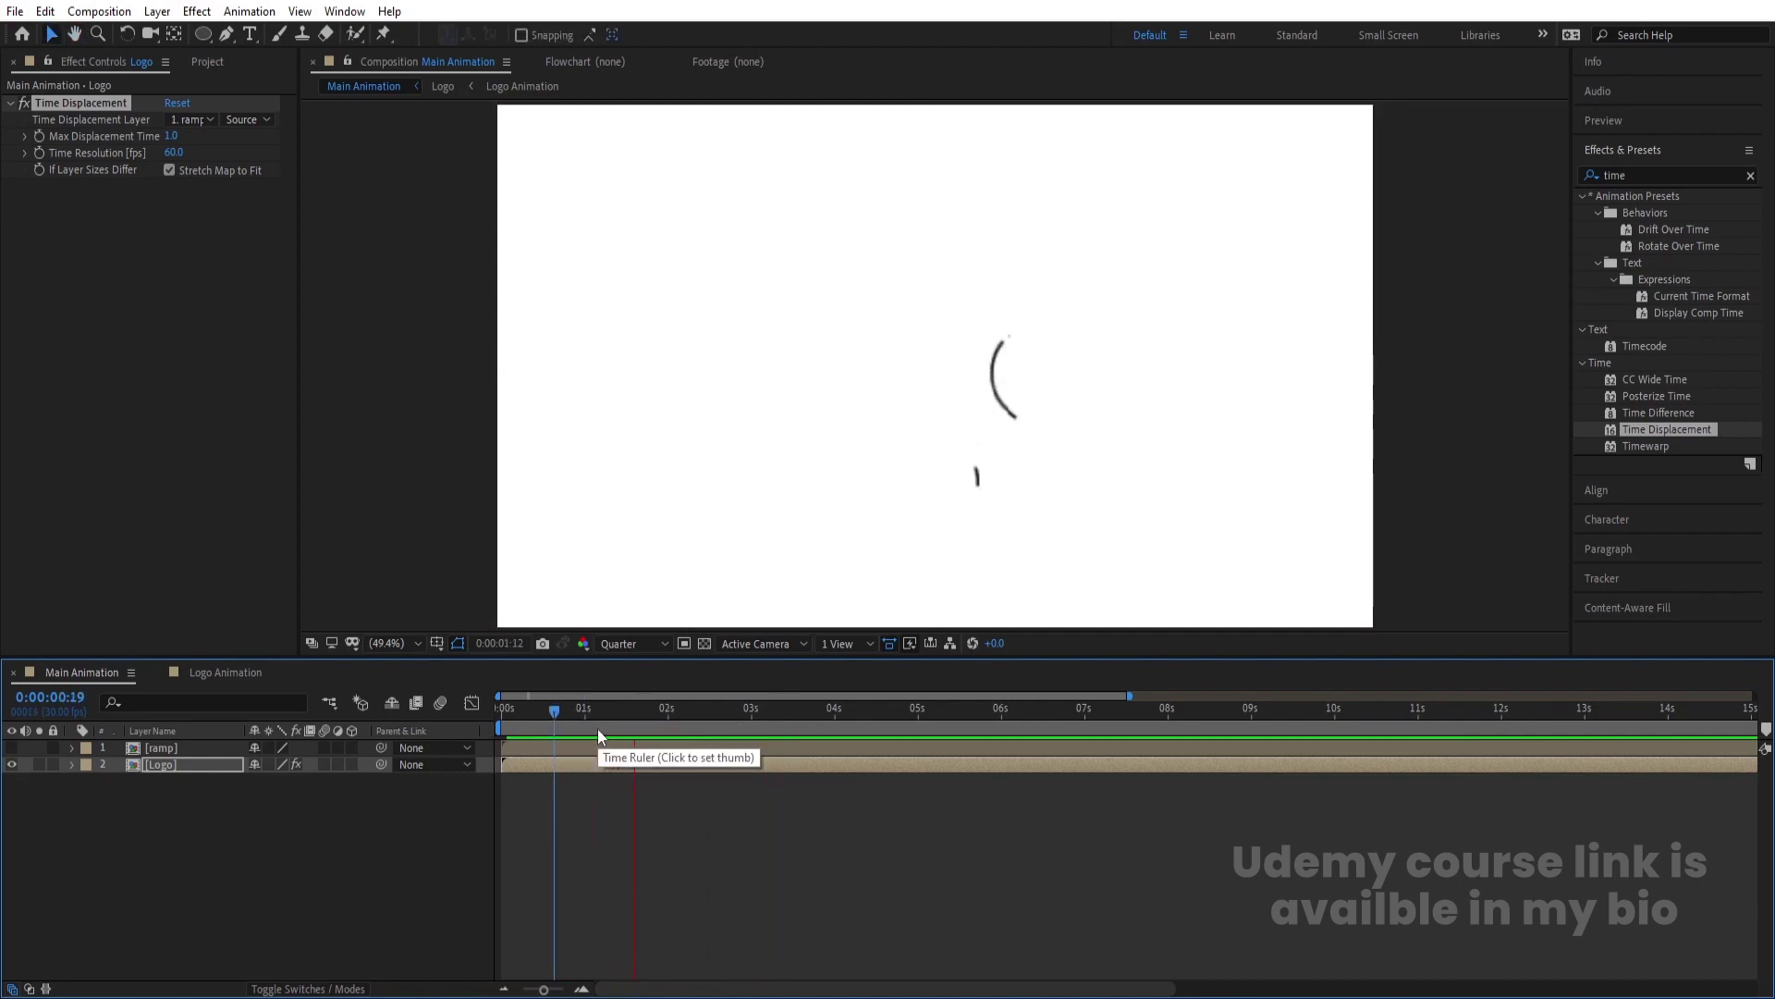
pyautogui.press('space')
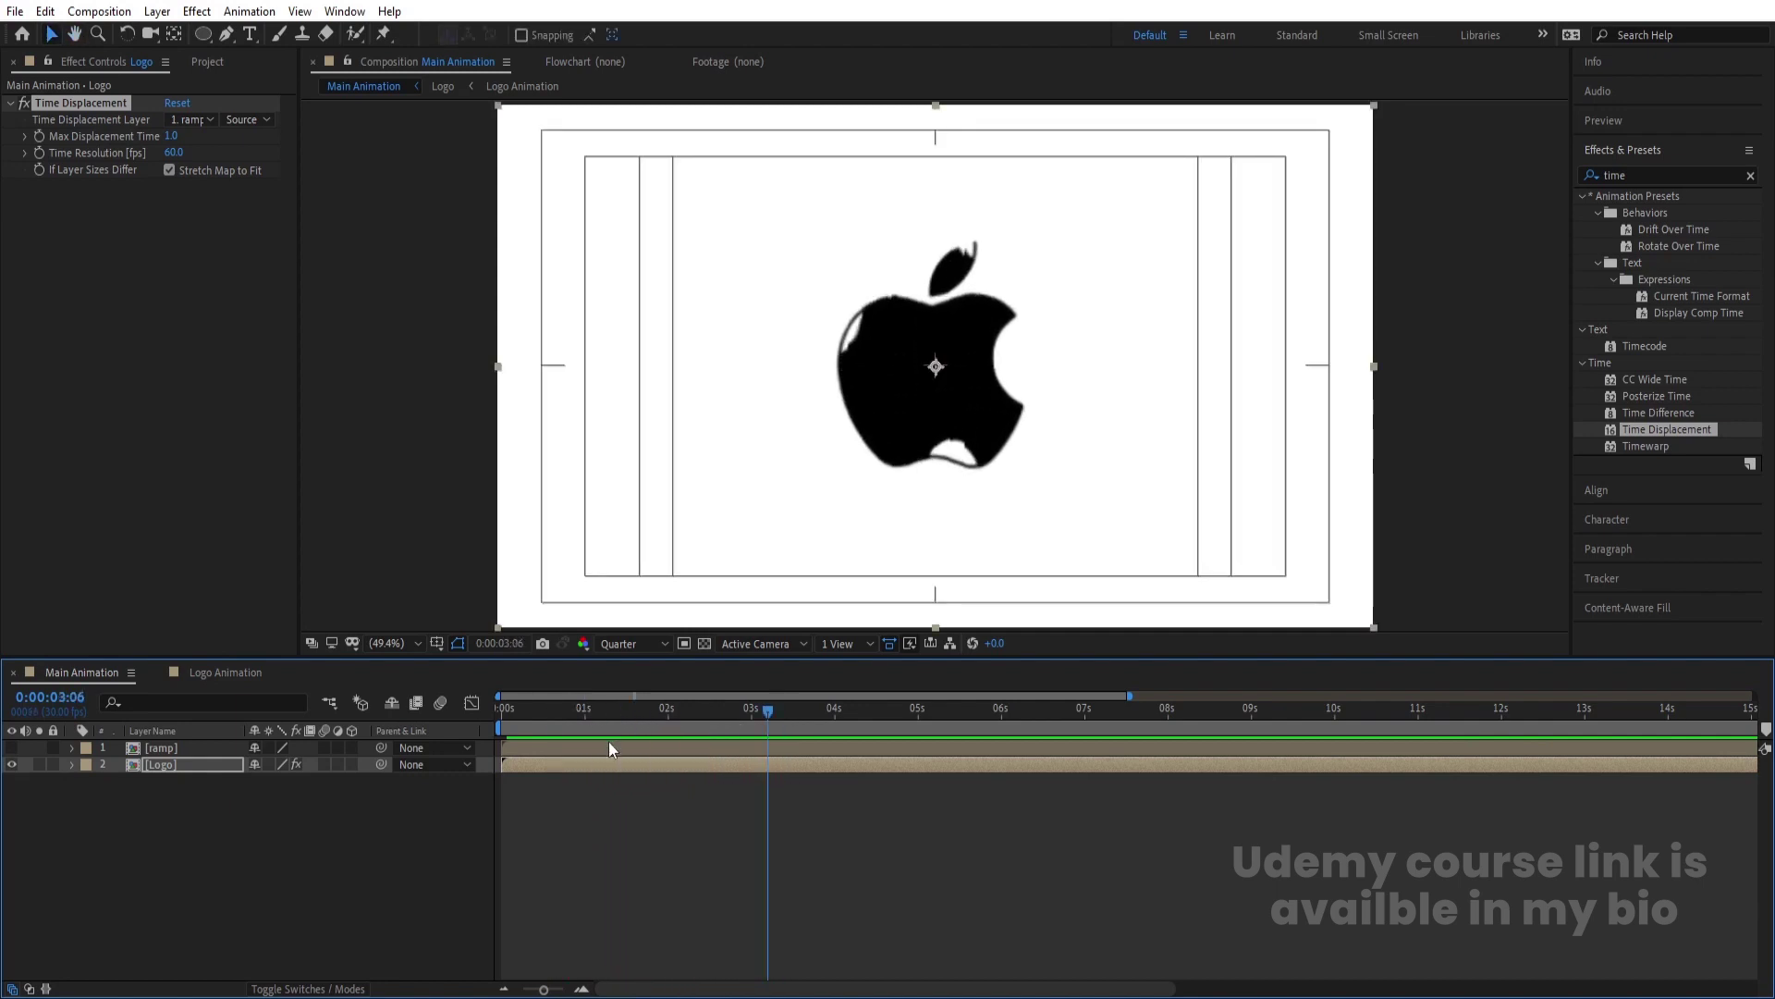
# Open the ramp composition and set the adjustment layer's Mosaic Horizontal Blocks to 40.
pyautogui.click(610, 745)
pyautogui.doubleClick(609, 747)
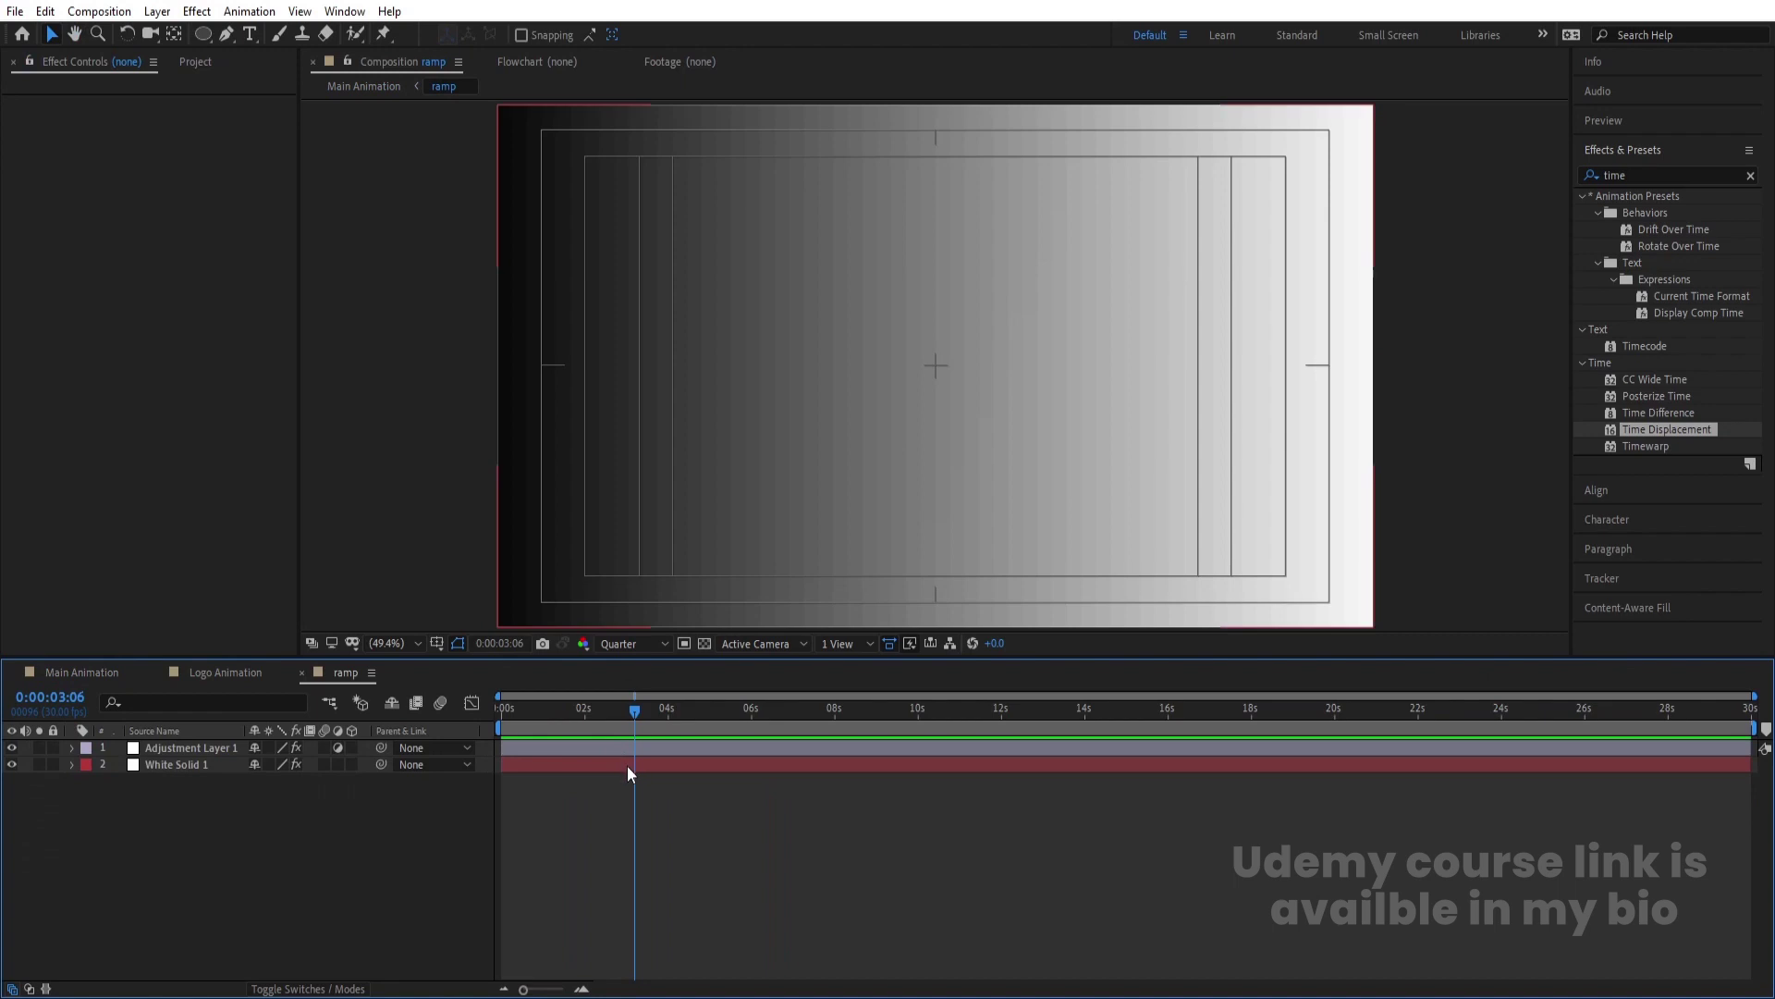
pyautogui.click(219, 743)
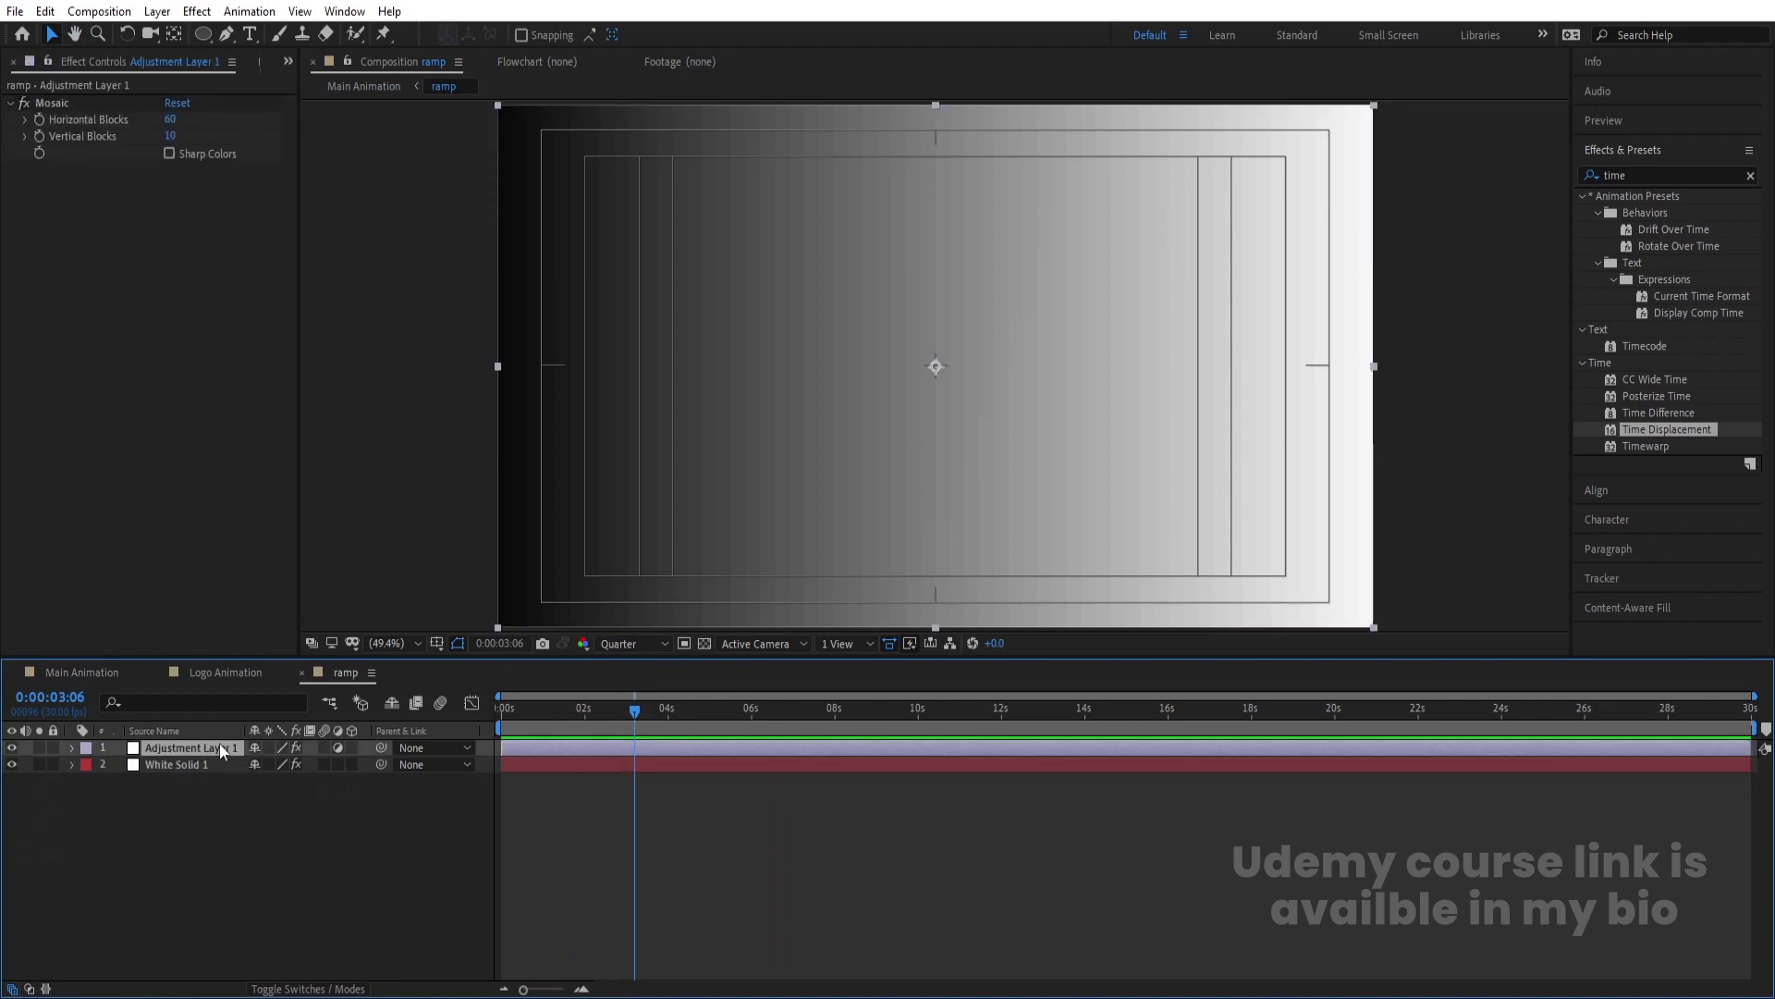
pyautogui.click(171, 123)
pyautogui.press('Return')
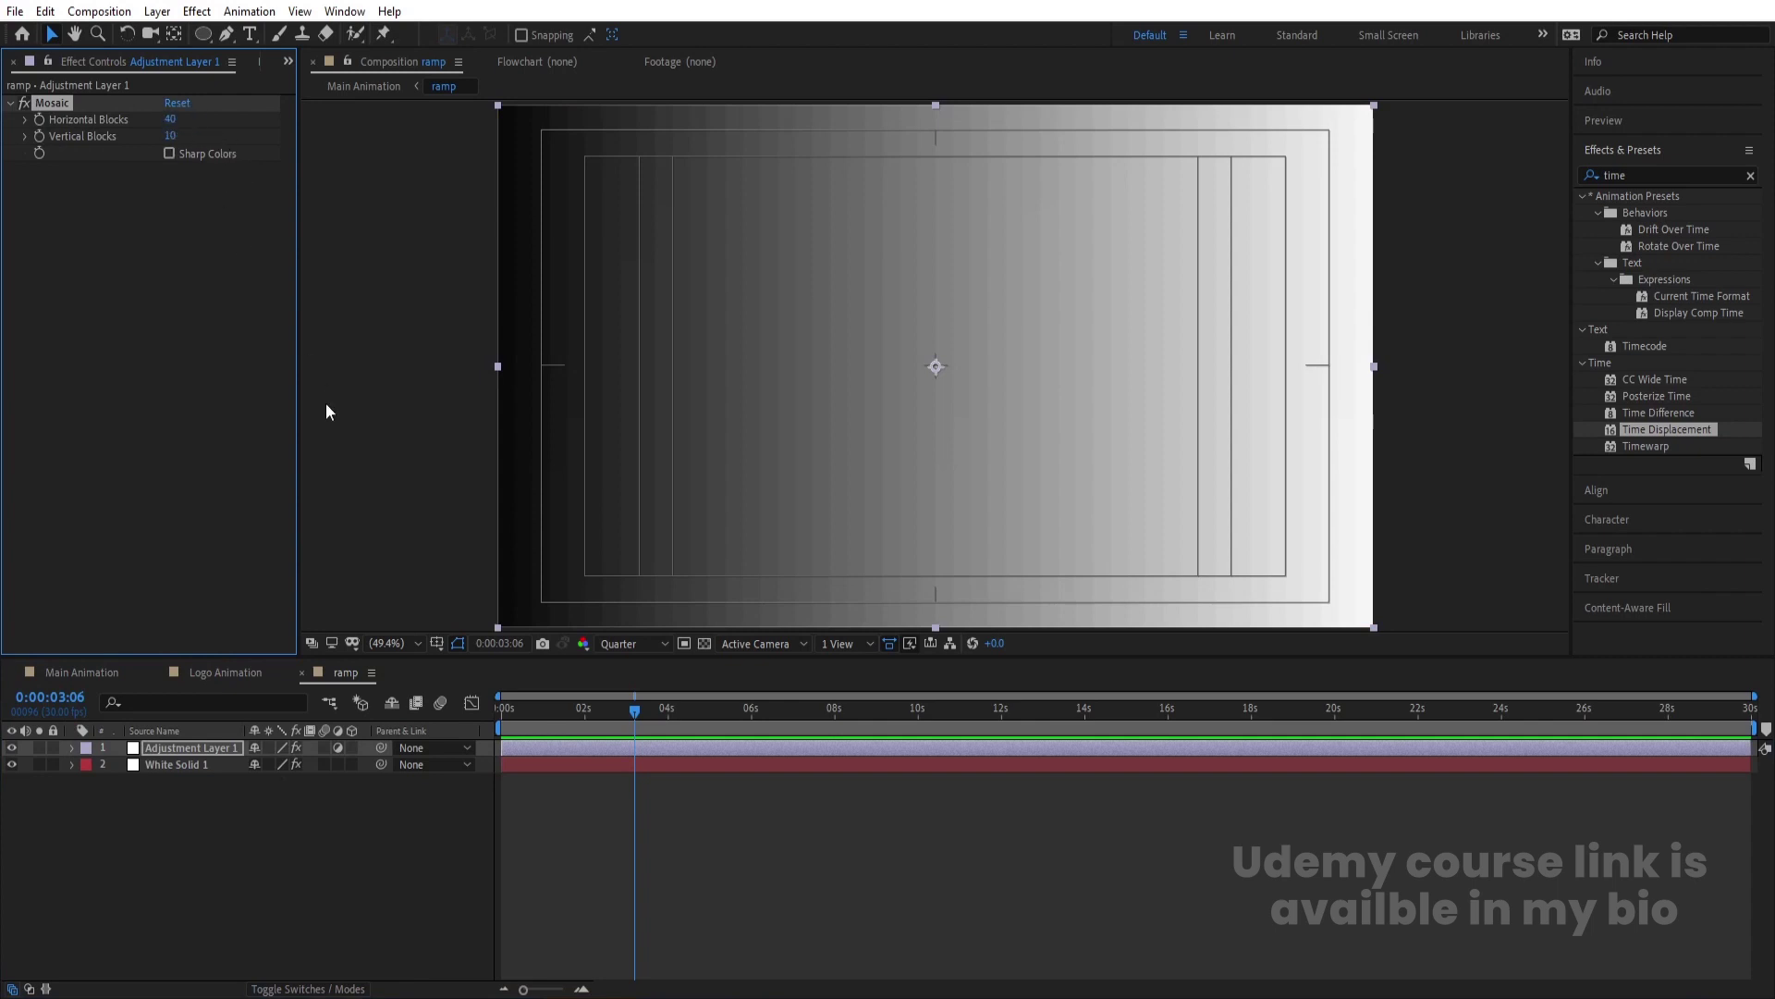
# Return to Main Animation and preview the logo from the first frame with the coarser mosaic ramp.
pyautogui.click(81, 672)
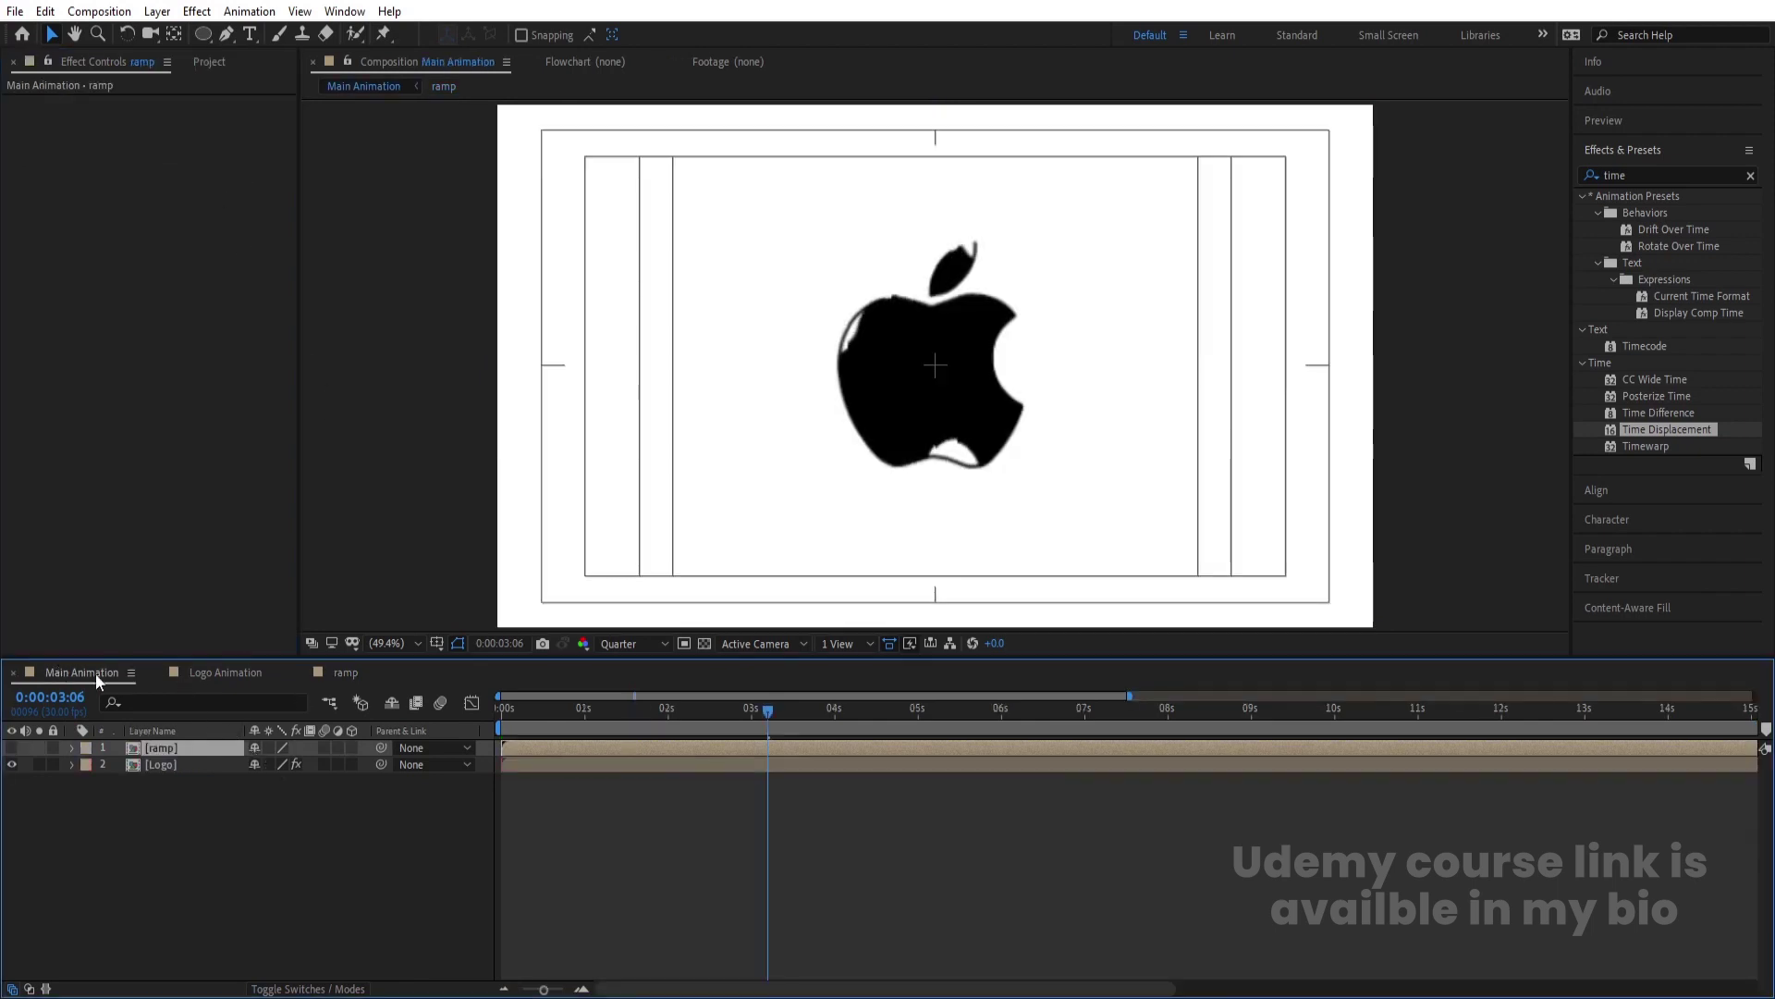
pyautogui.click(507, 716)
pyautogui.press('space')
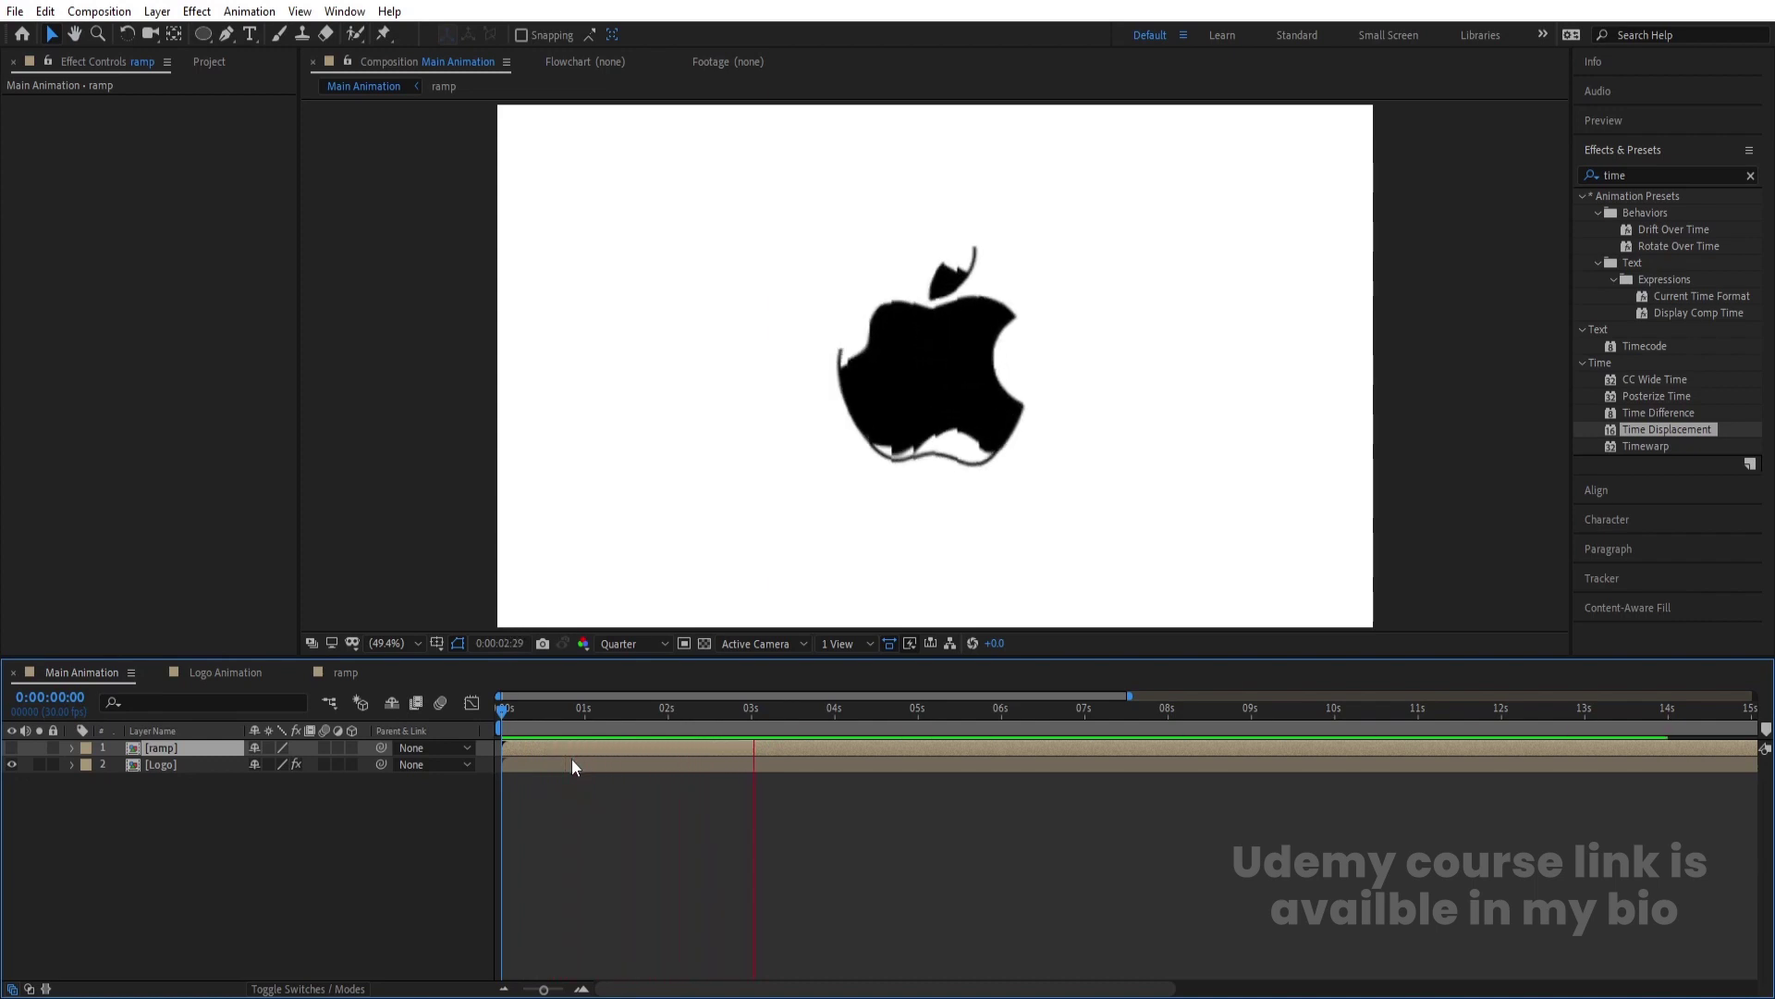
pyautogui.press('space')
# In the ramp composition, move White Solid 1's Gradient Ramp start to about 359, 580 and its end to about 1499, 543.
pyautogui.click(253, 672)
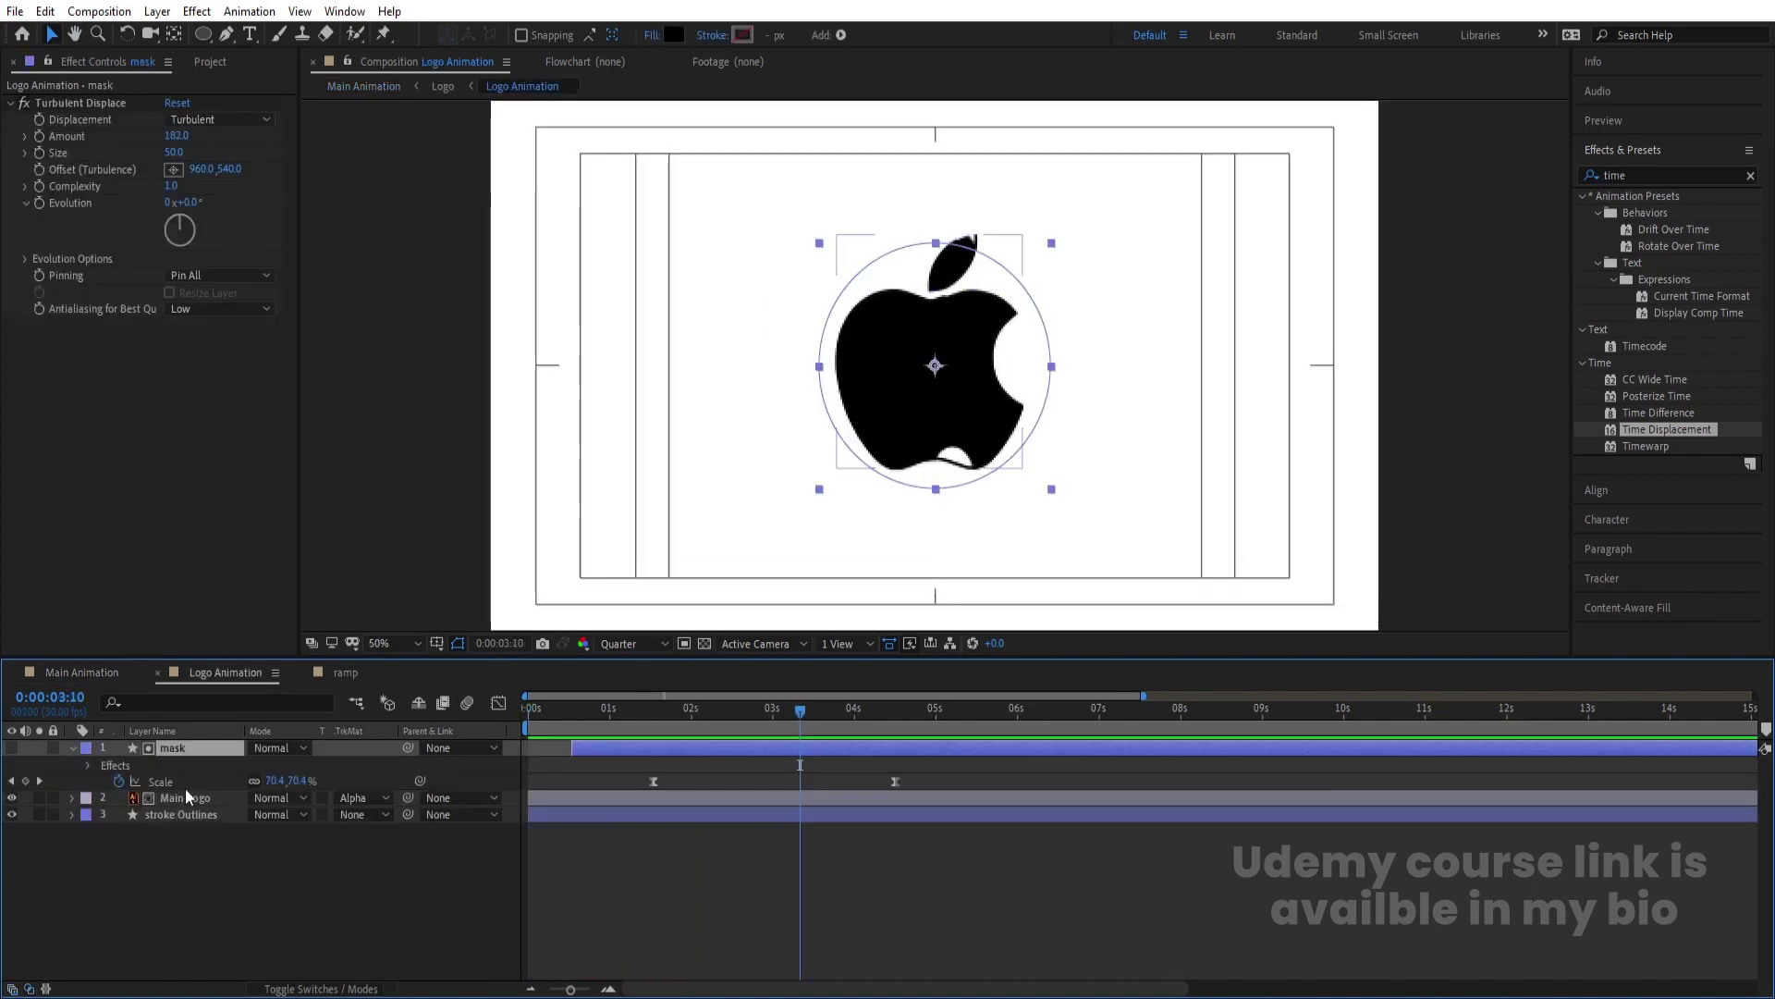
pyautogui.click(340, 673)
pyautogui.click(209, 766)
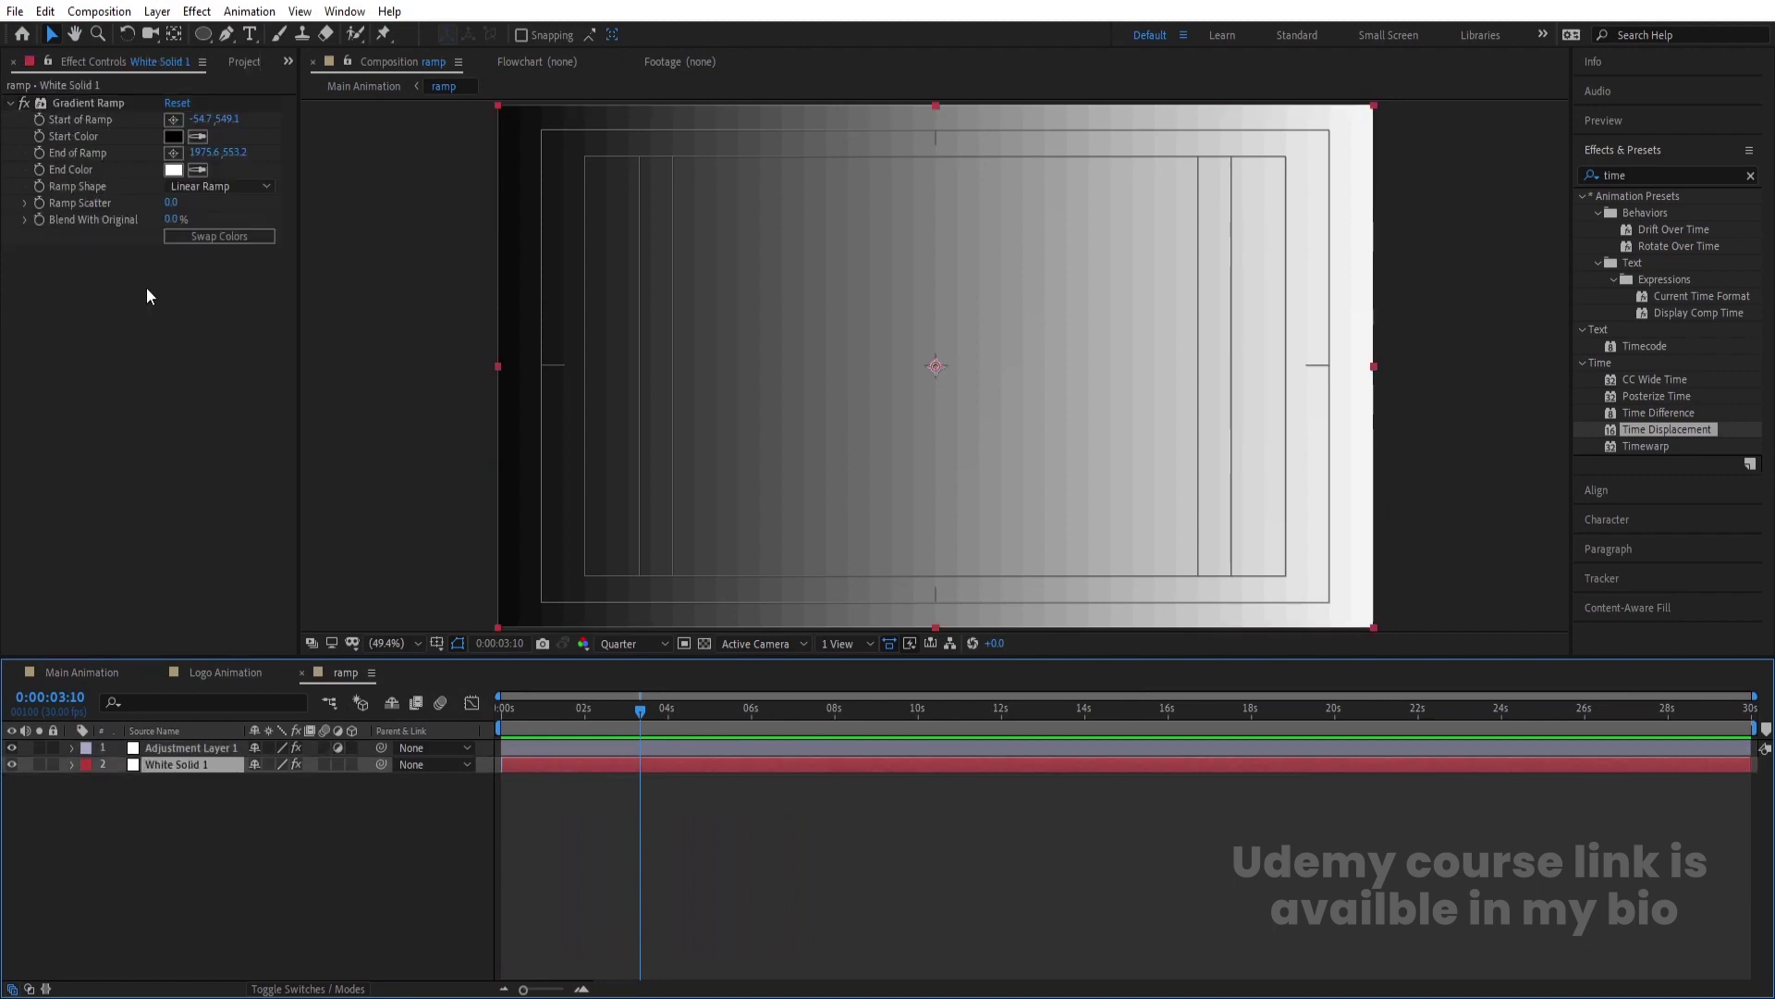
pyautogui.click(173, 120)
pyautogui.click(636, 372)
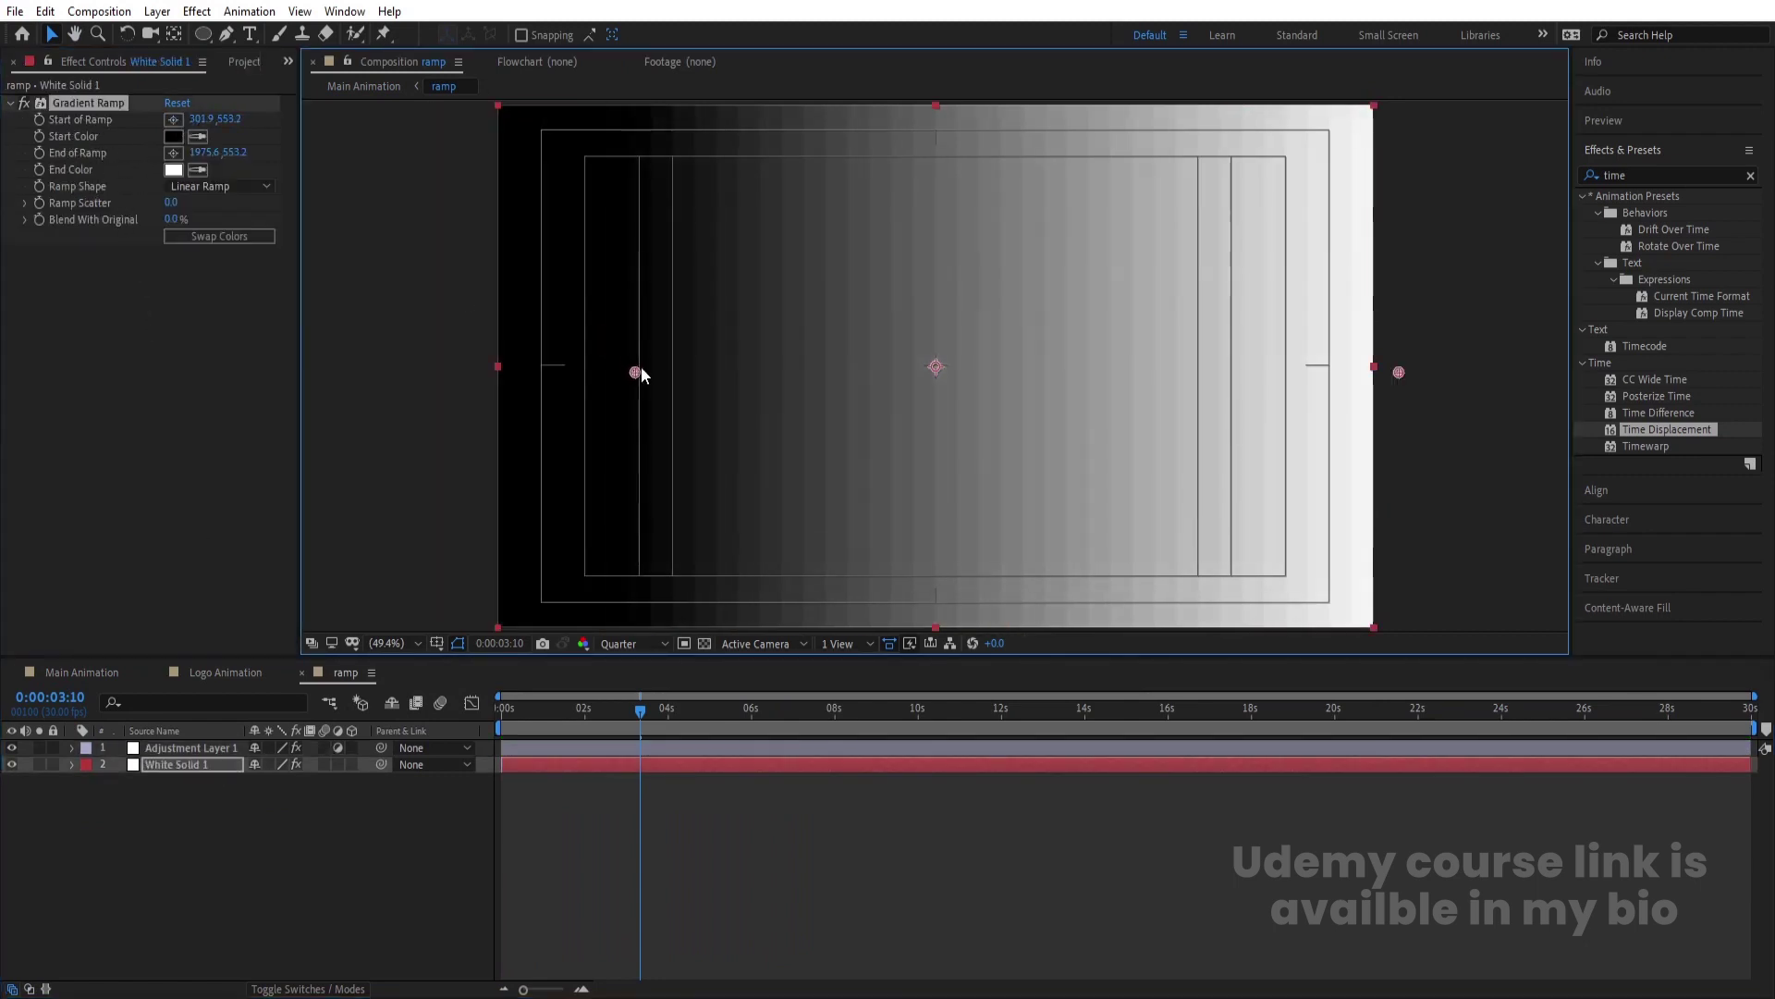
pyautogui.moveTo(640, 367); pyautogui.dragTo(663, 384)
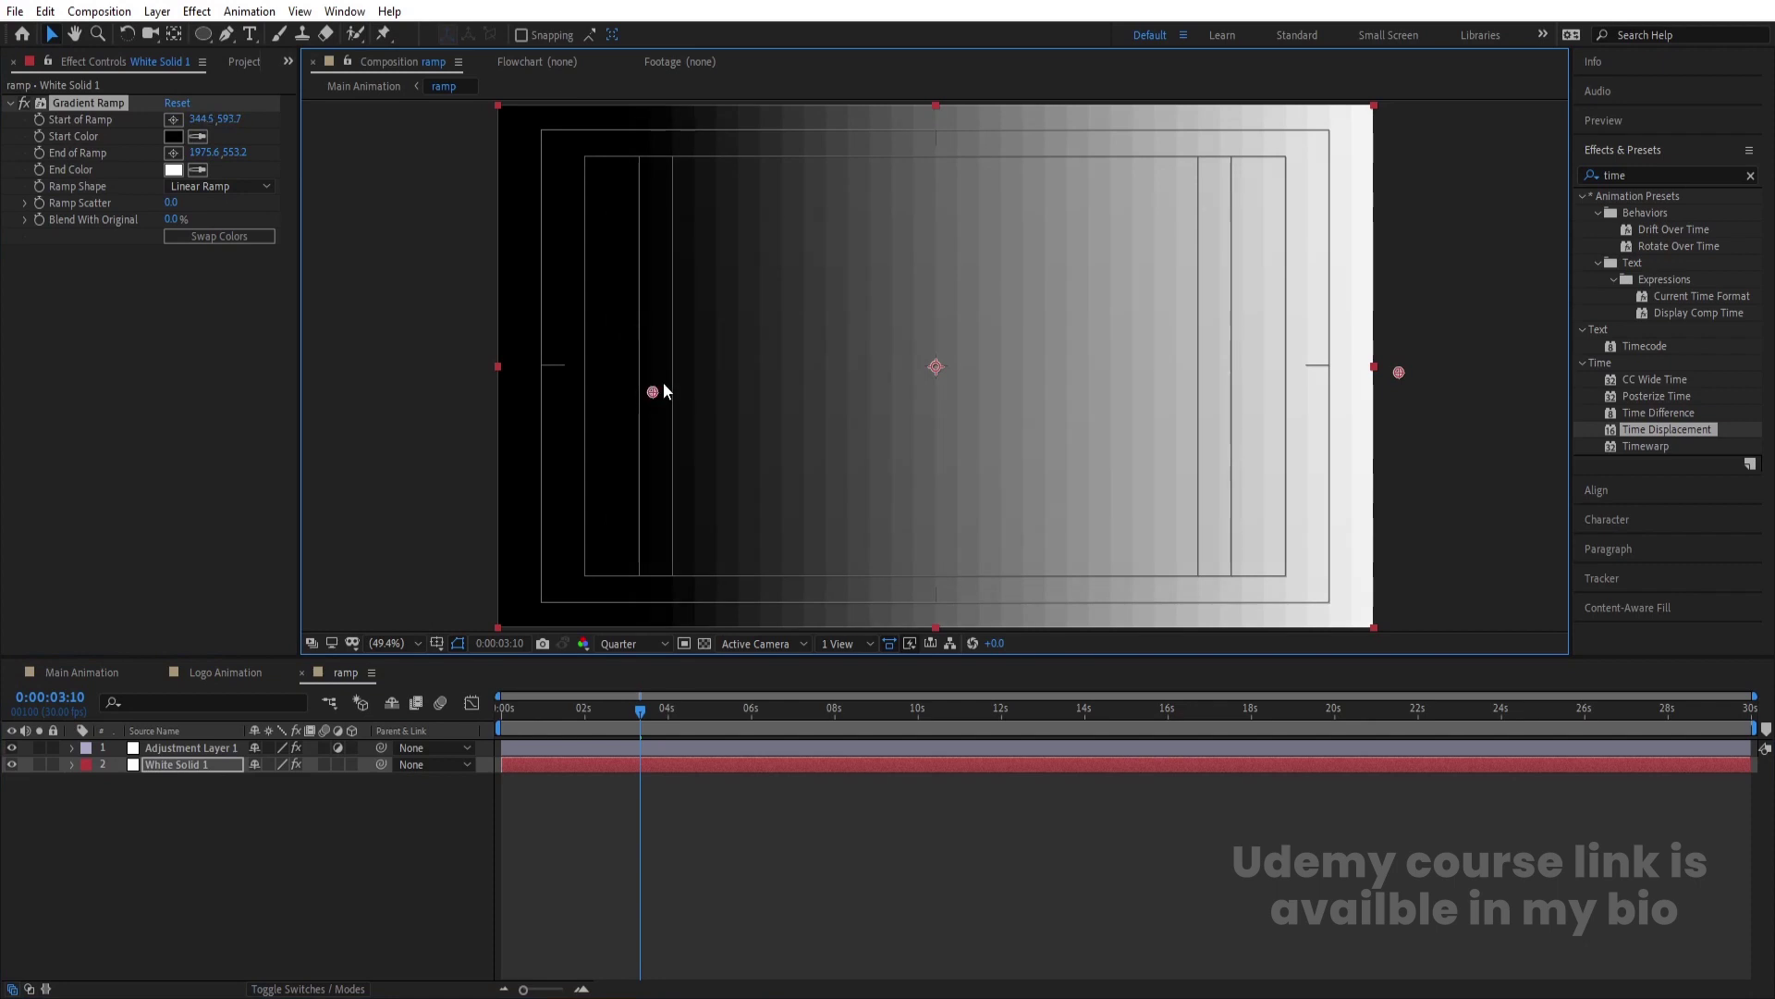
pyautogui.click(173, 153)
pyautogui.click(1183, 368)
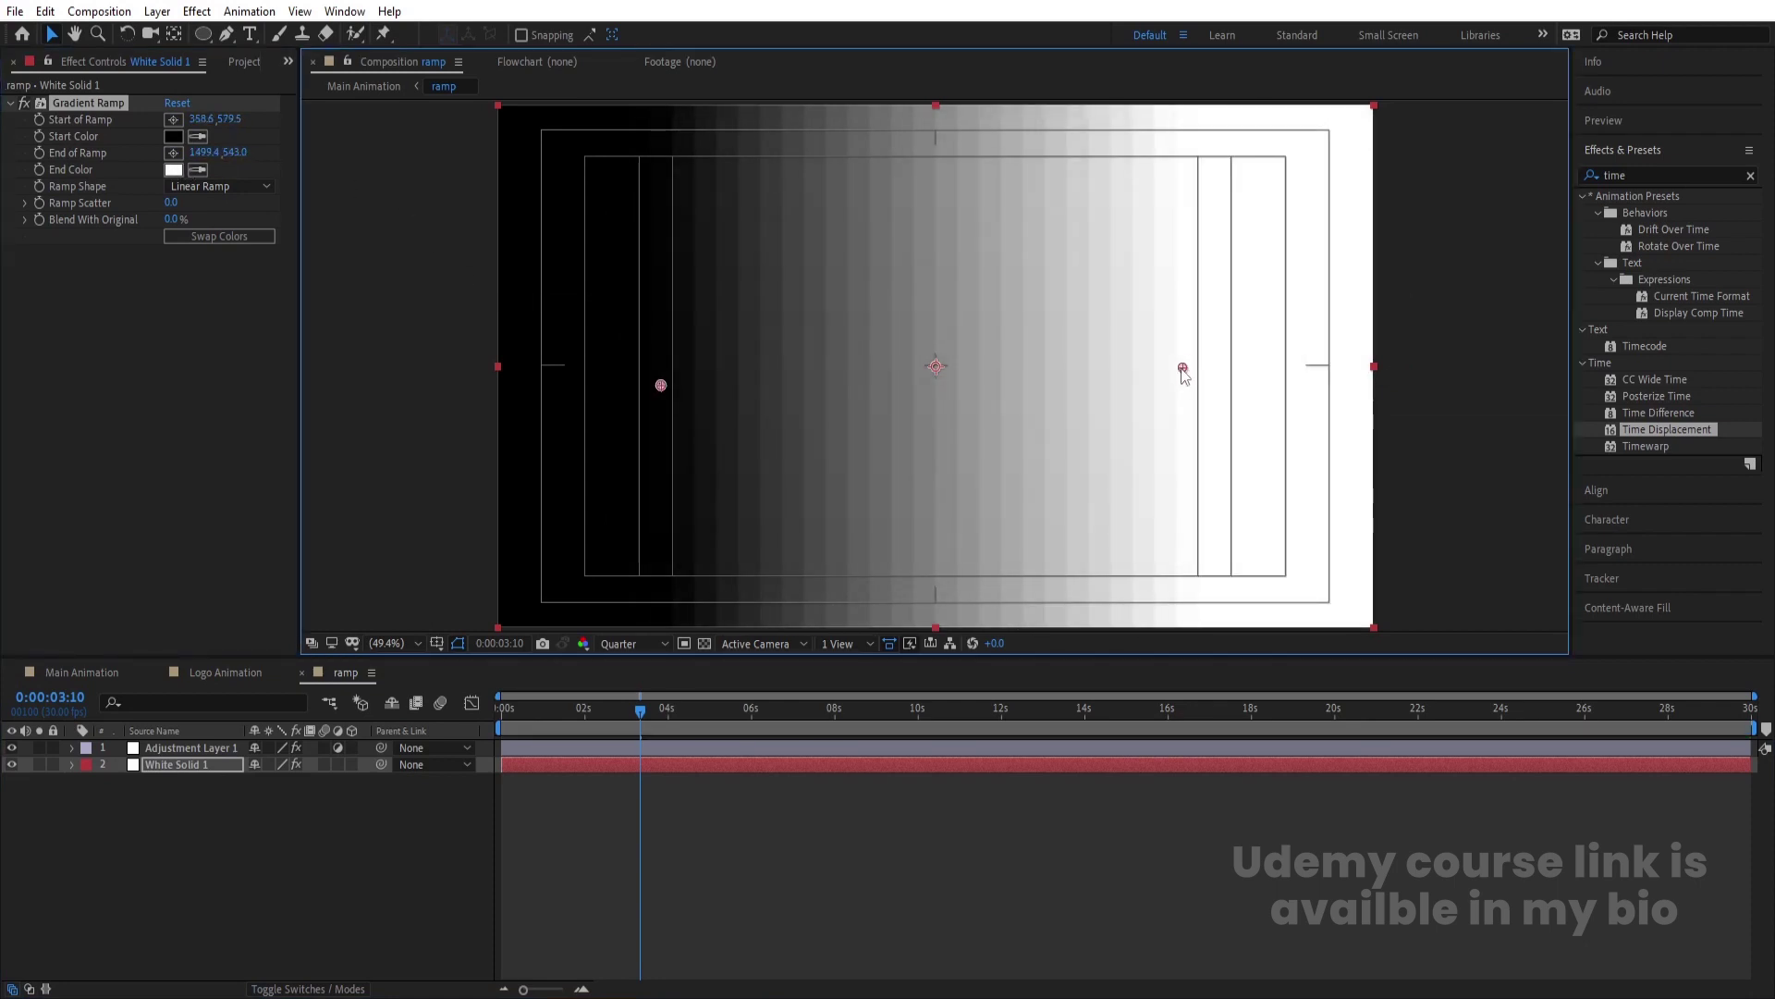
# Preview Main Animation from the start to check the logo with the narrowed gradient ramp.
pyautogui.click(88, 671)
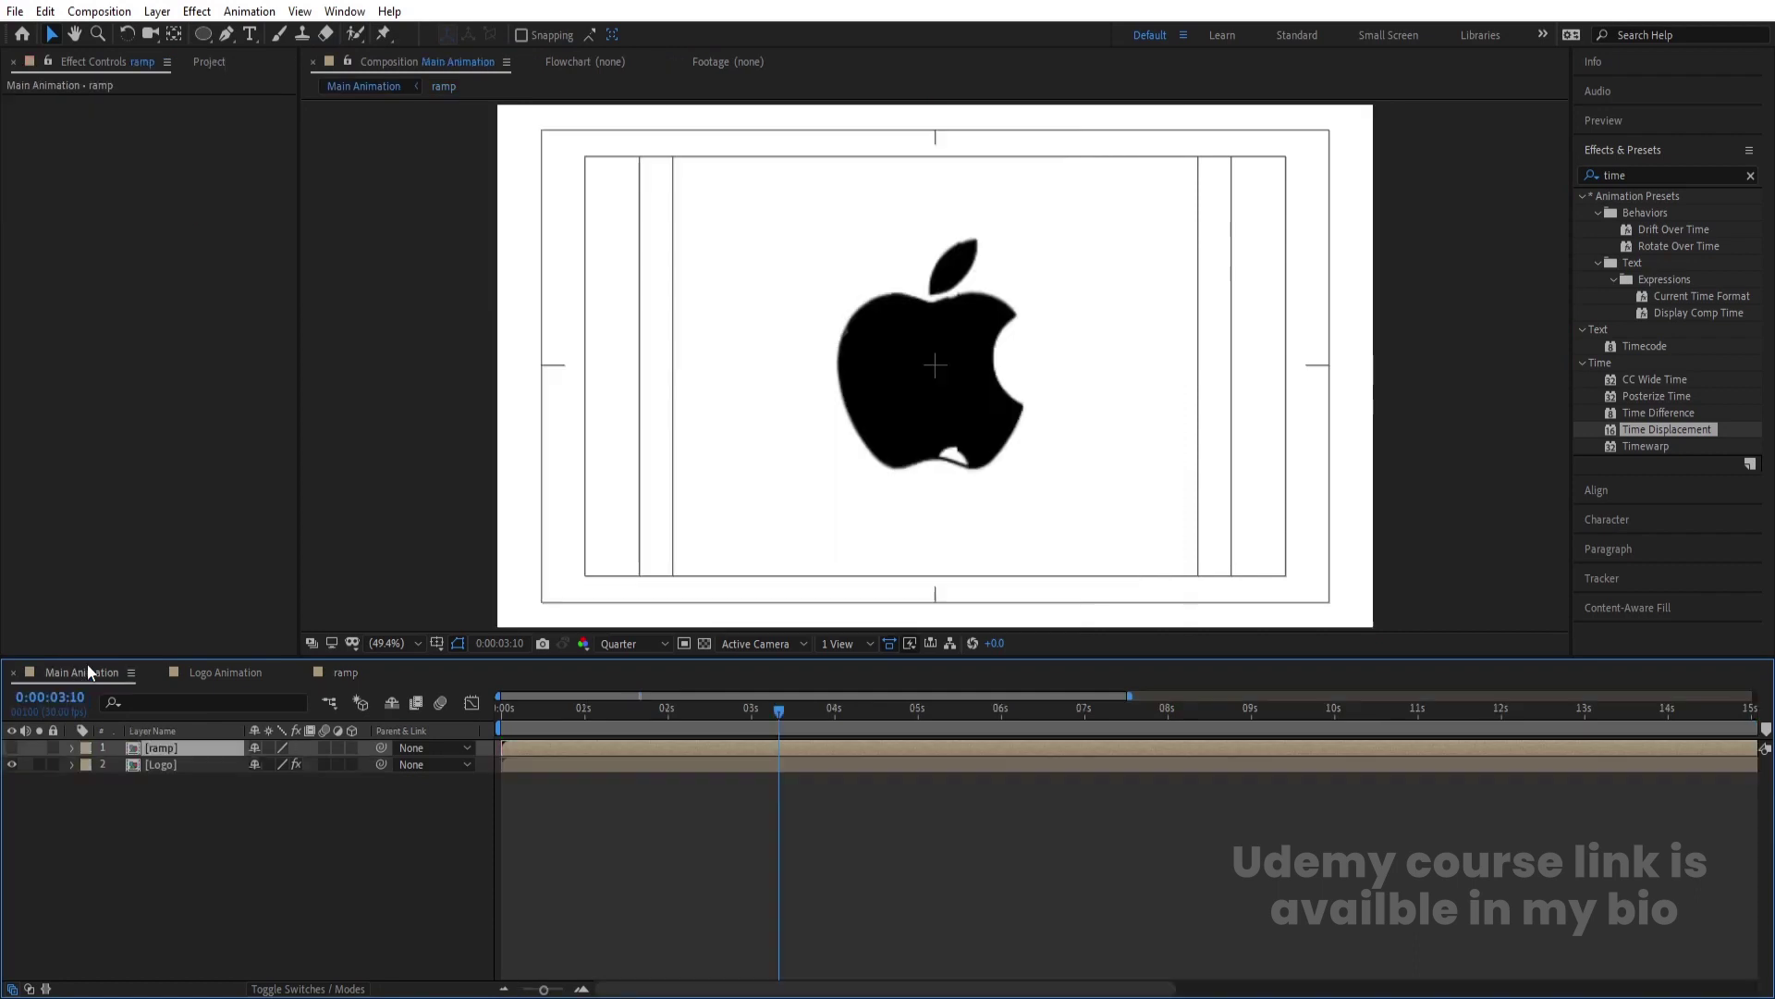
pyautogui.moveTo(685, 712); pyautogui.dragTo(362, 708)
pyautogui.press('space')
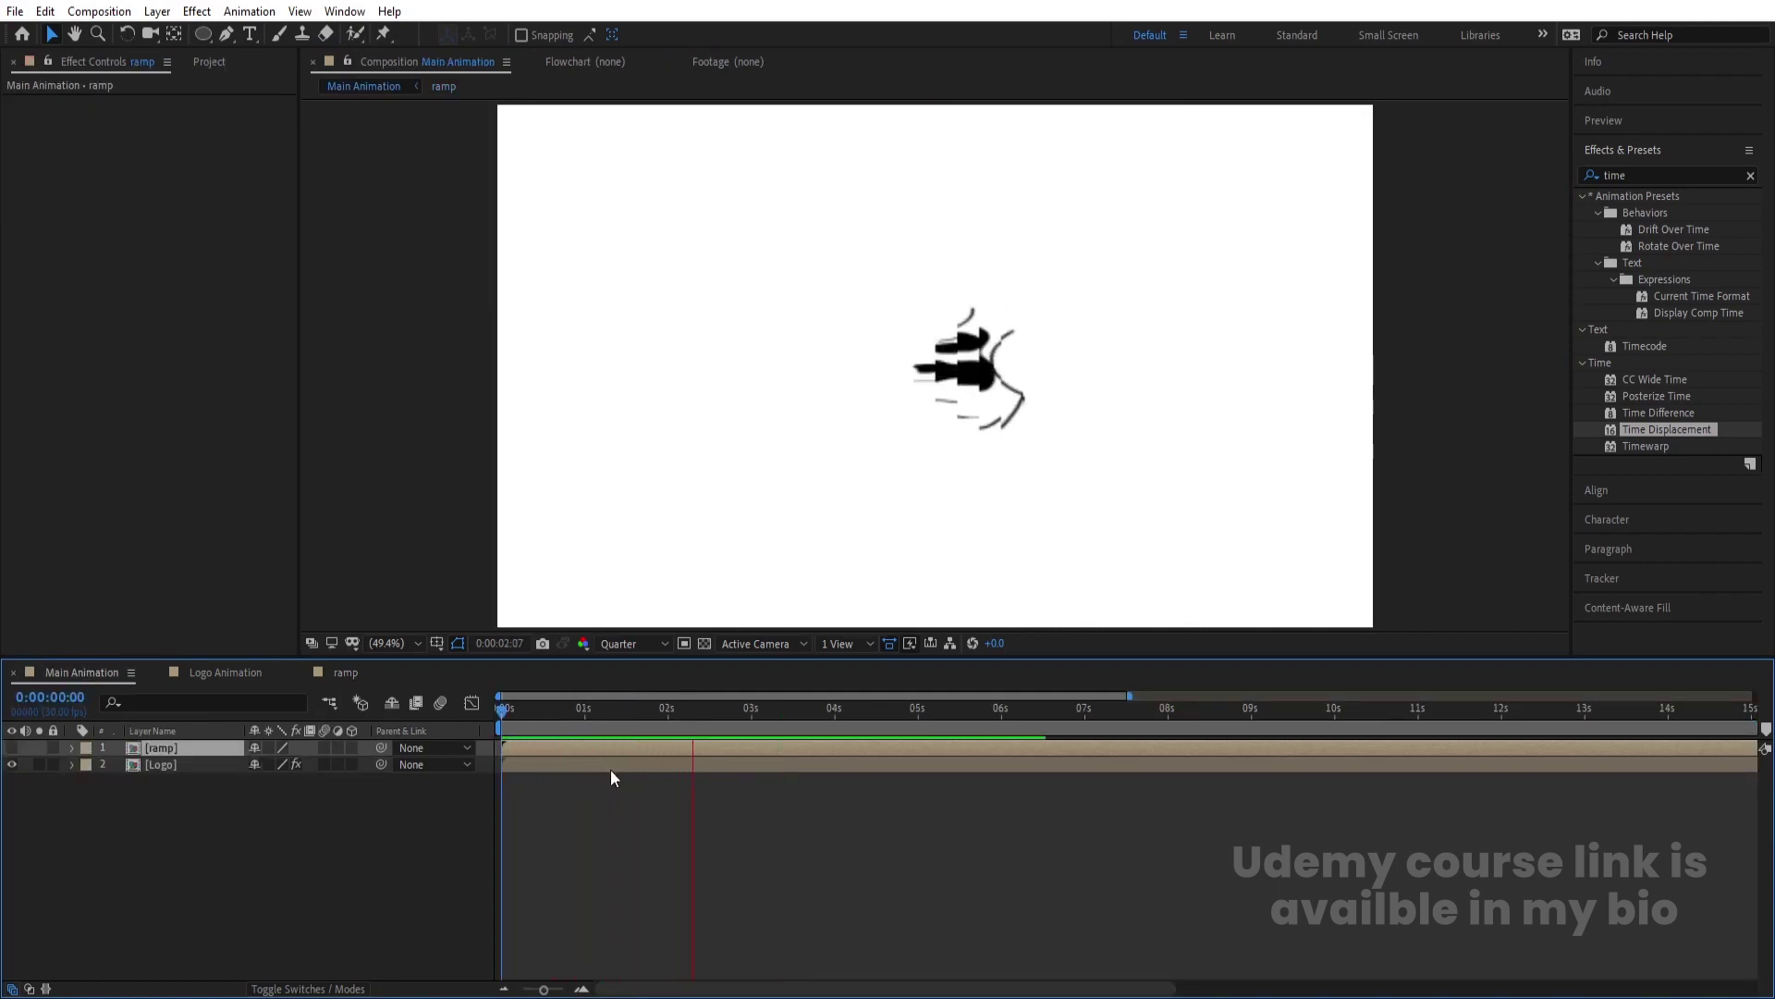
pyautogui.press('space')
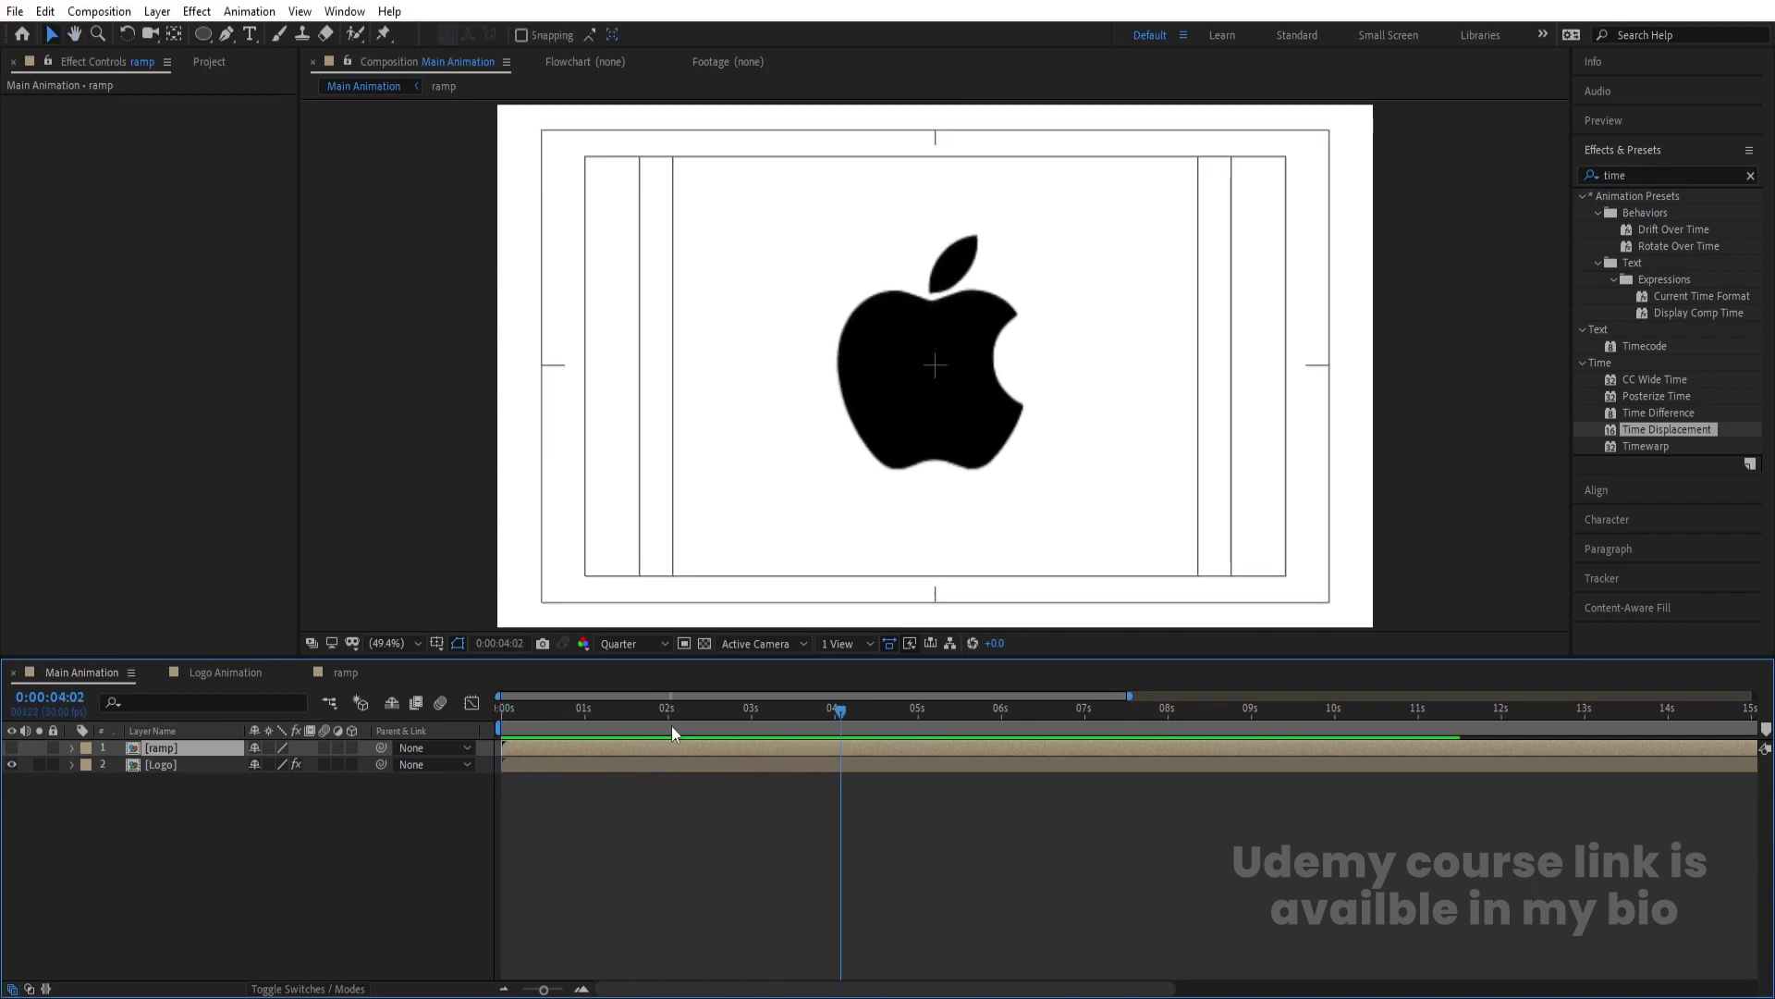
pyautogui.click(623, 724)
pyautogui.press('space')
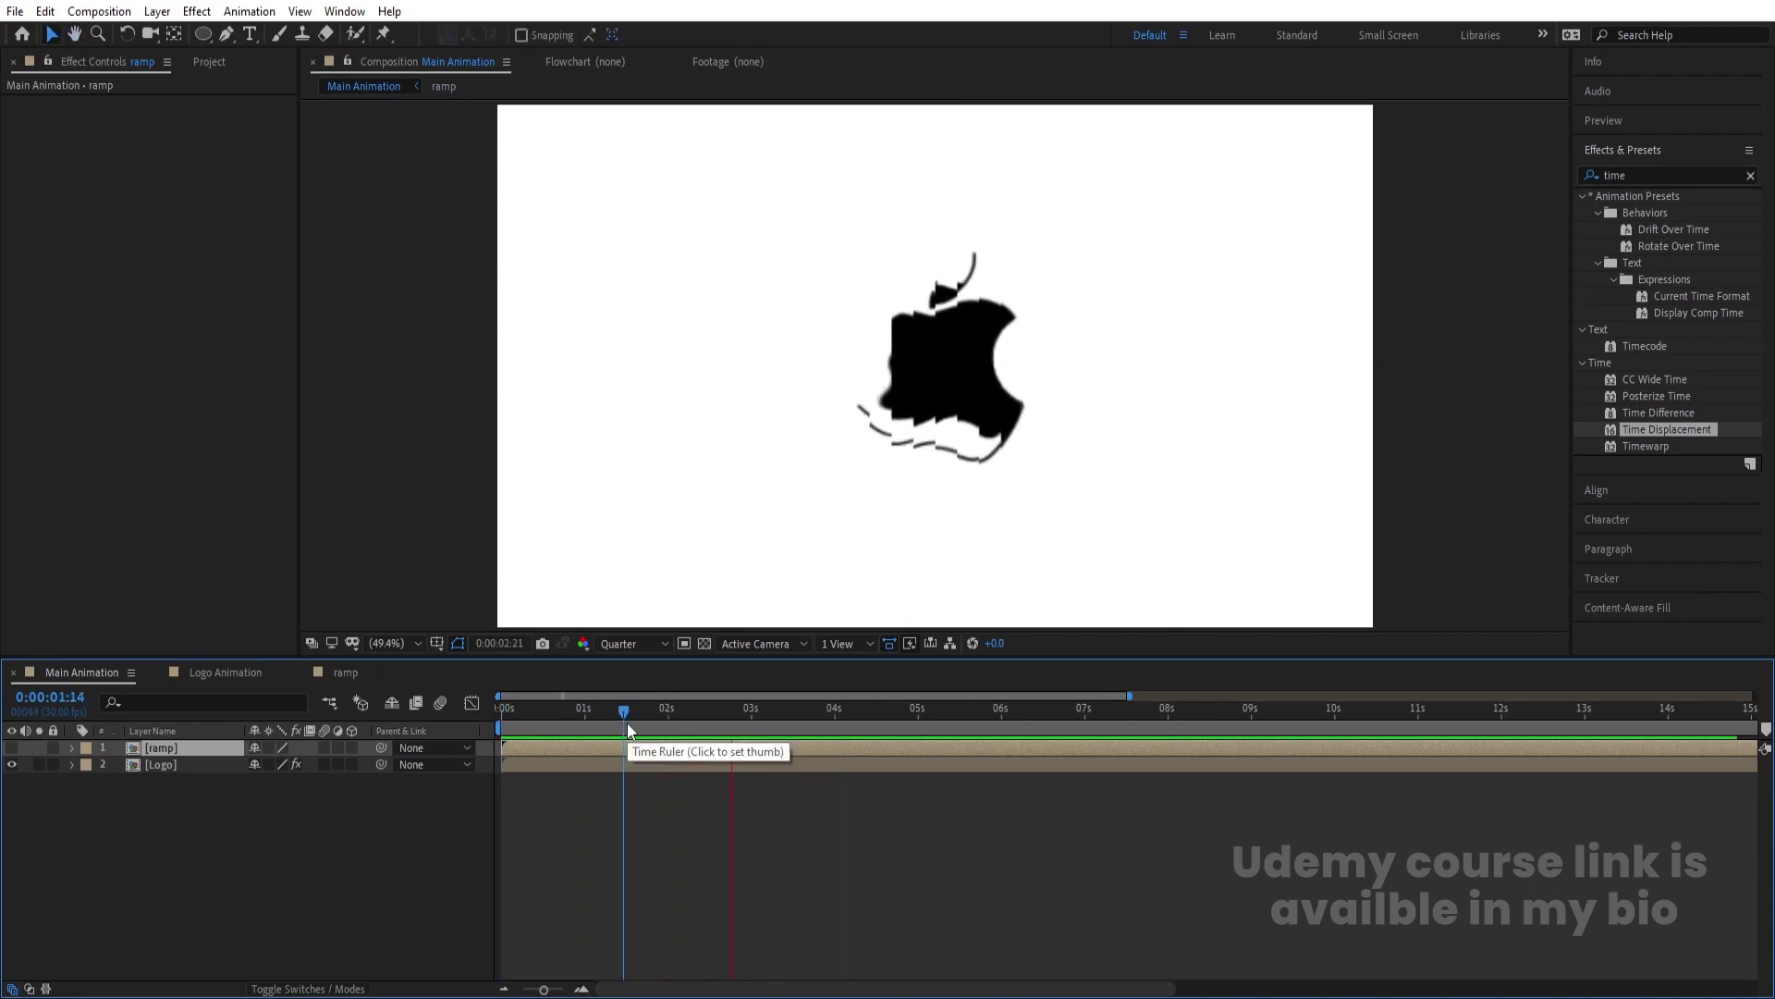
# Pre-compose the ramp and Logo layers together as "LOGO".
pyautogui.click(300, 795)
pyautogui.moveTo(163, 778); pyautogui.dragTo(135, 729)
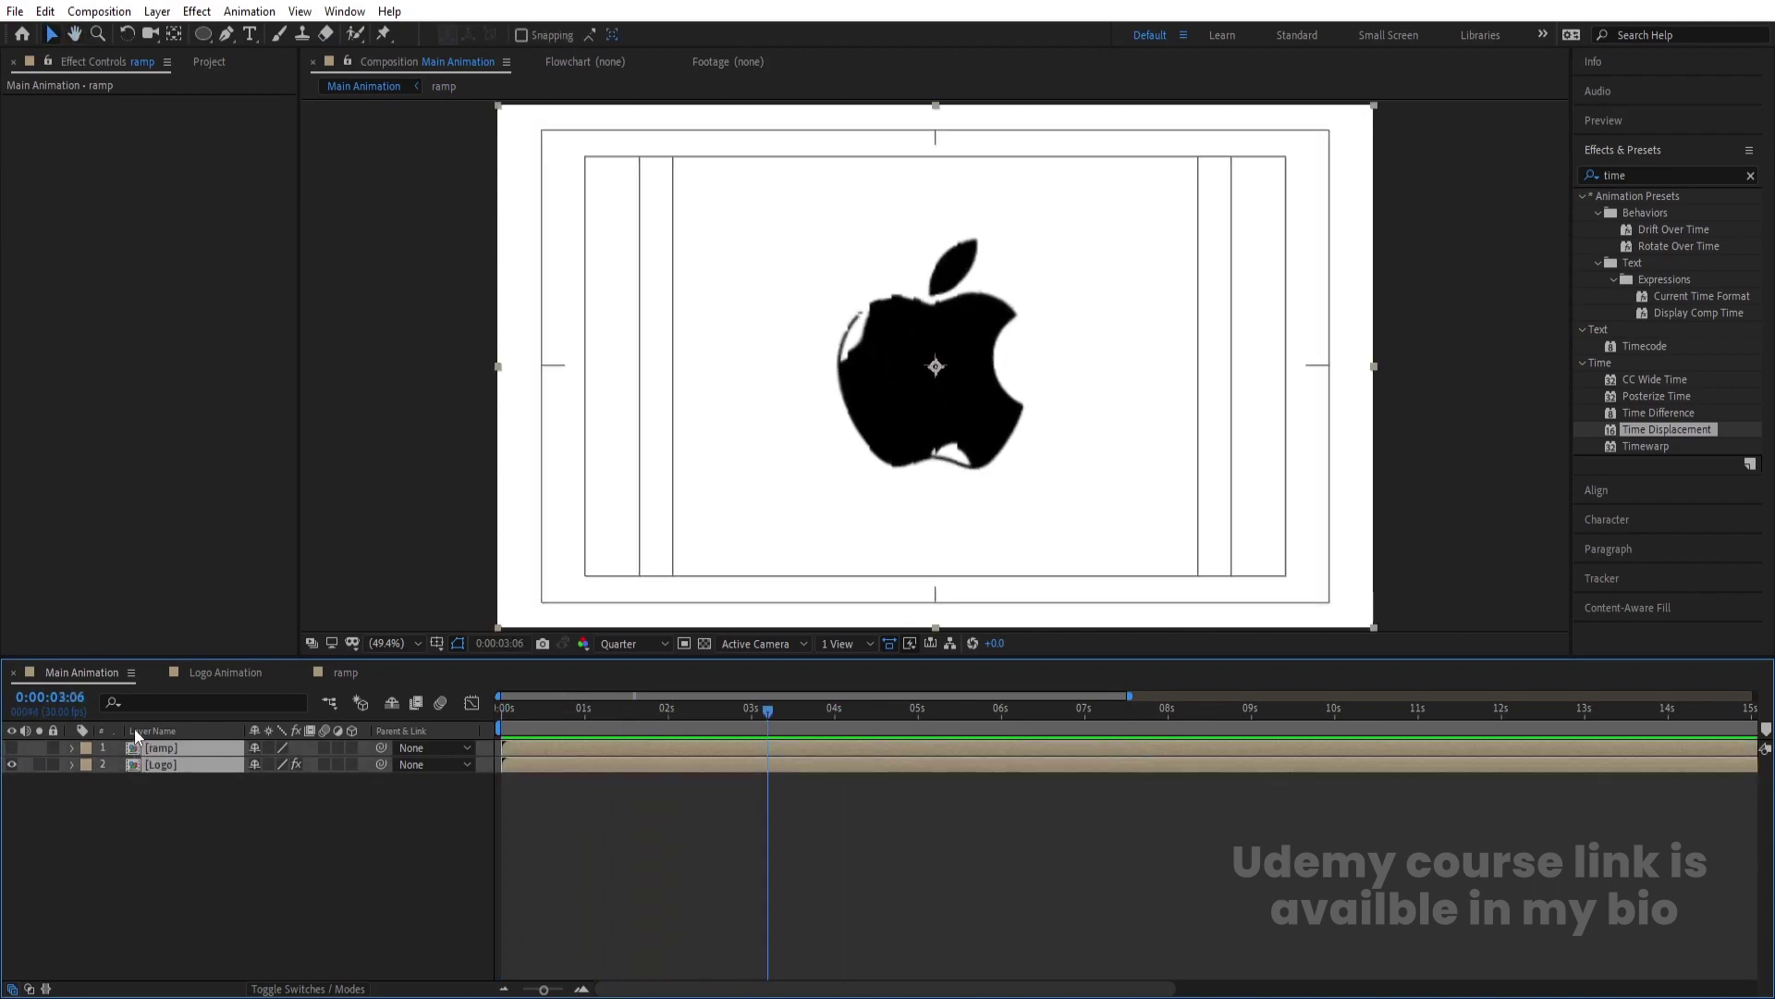
pyautogui.hotkey('ctrl', 'shift', 'c')
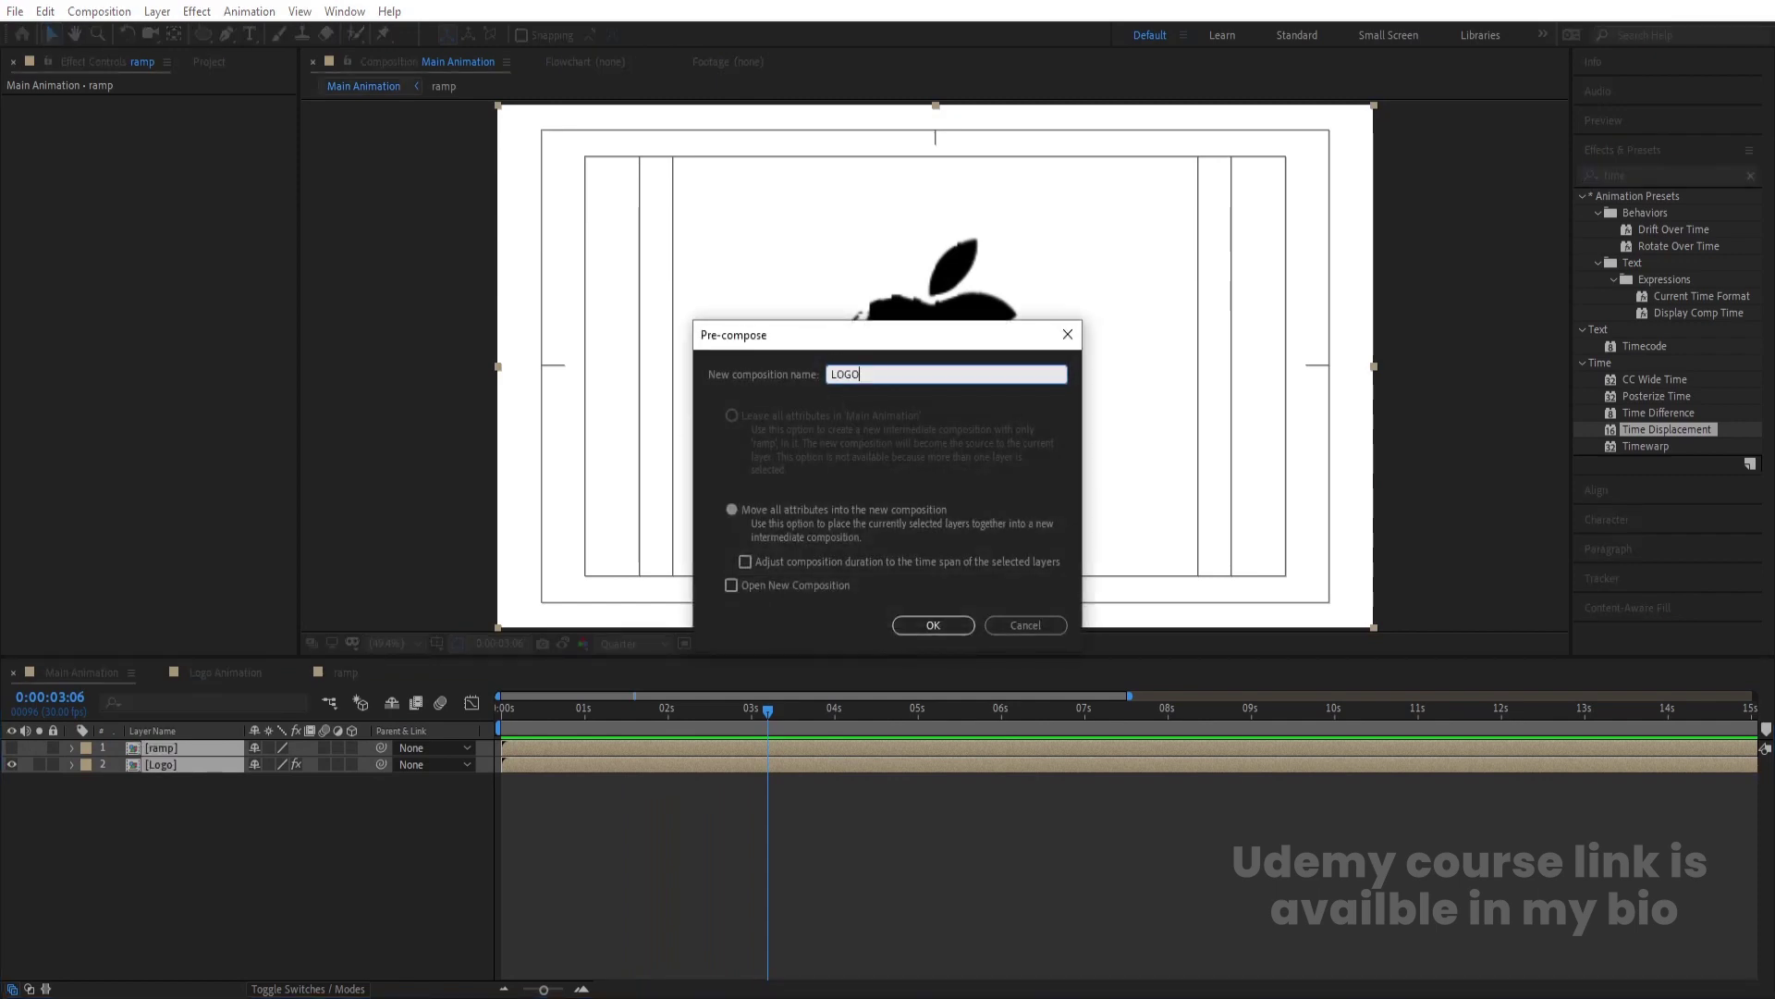
pyautogui.write('LOGO')
pyautogui.press('Return')
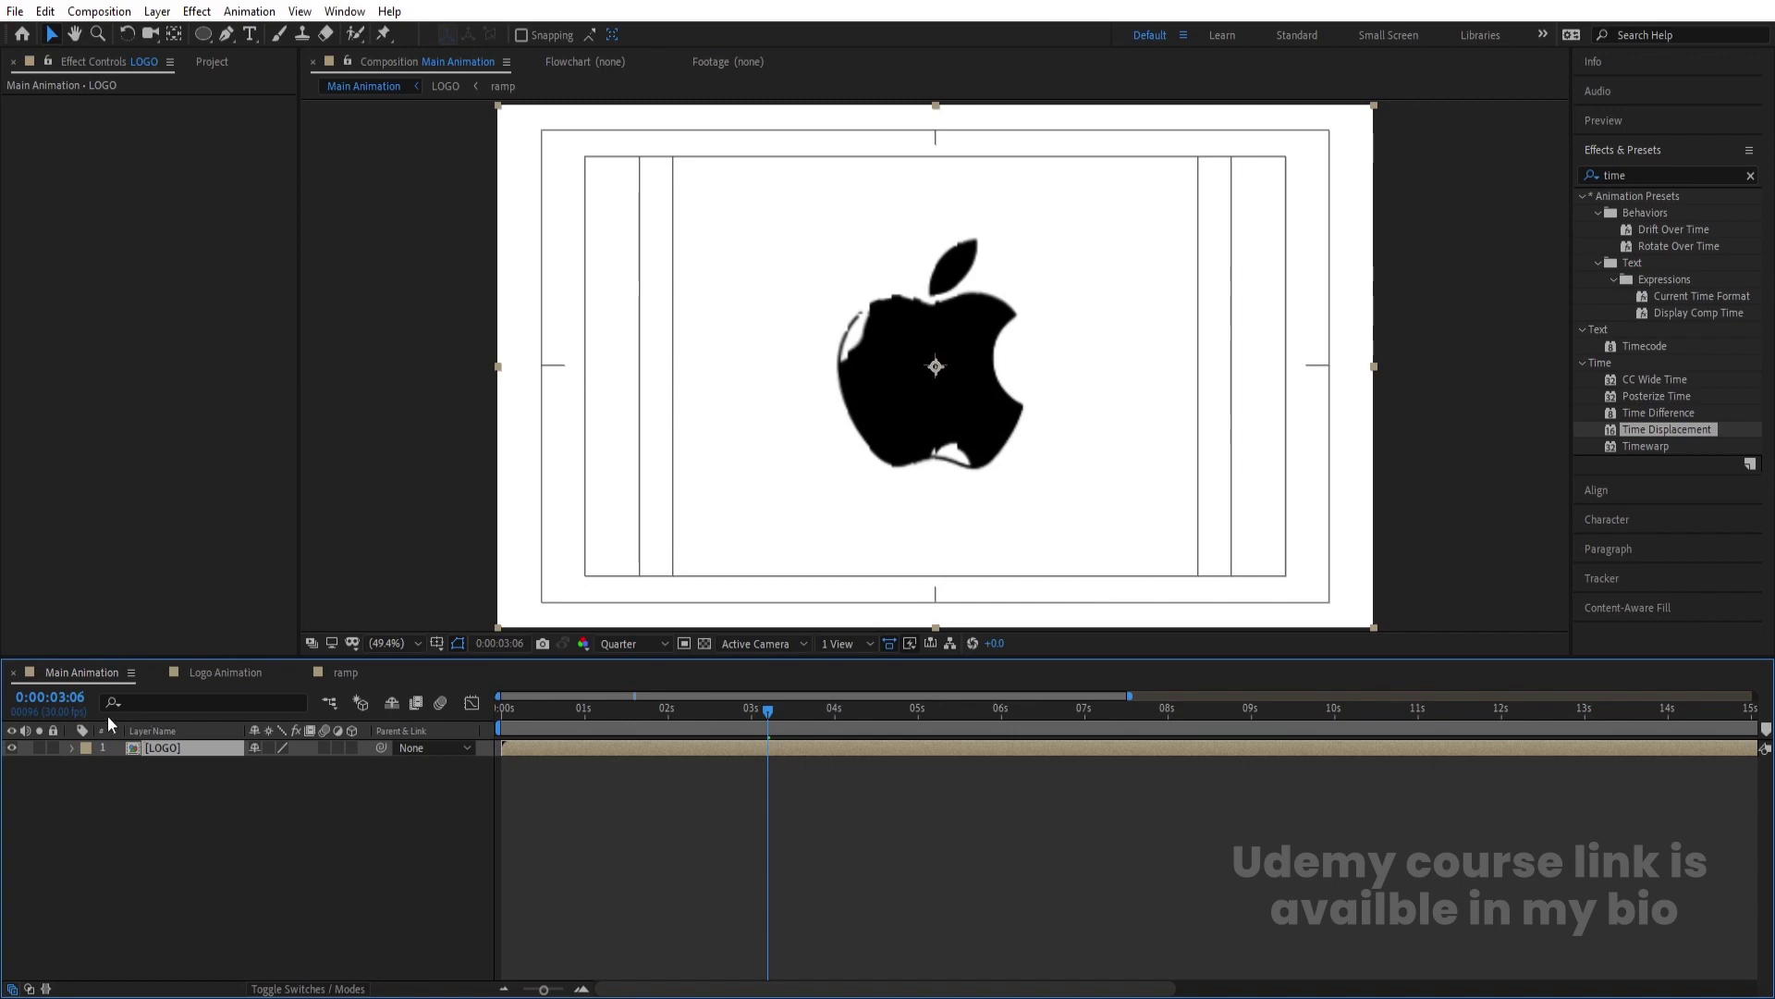
# Duplicate the LOGO layer and replace the lower copy's source with a duplicate of the LOGO composition.
pyautogui.hotkey('ctrl', 'd')
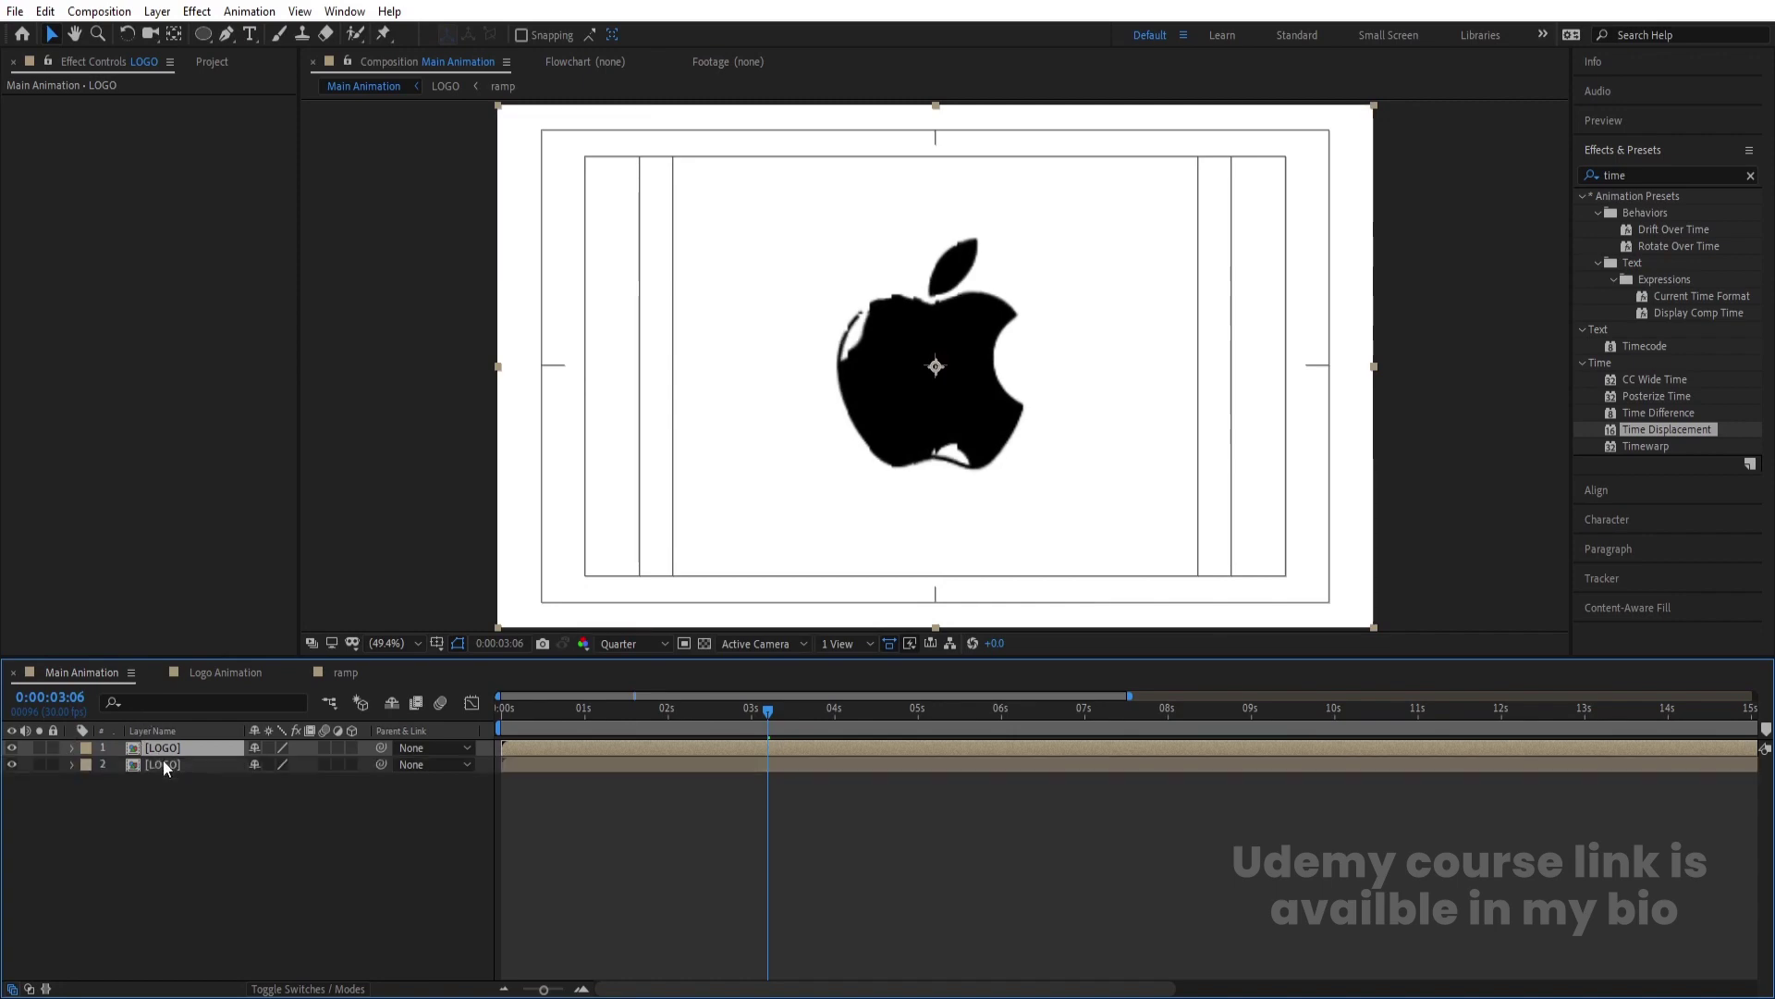
pyautogui.click(164, 760)
pyautogui.rightClick(165, 760)
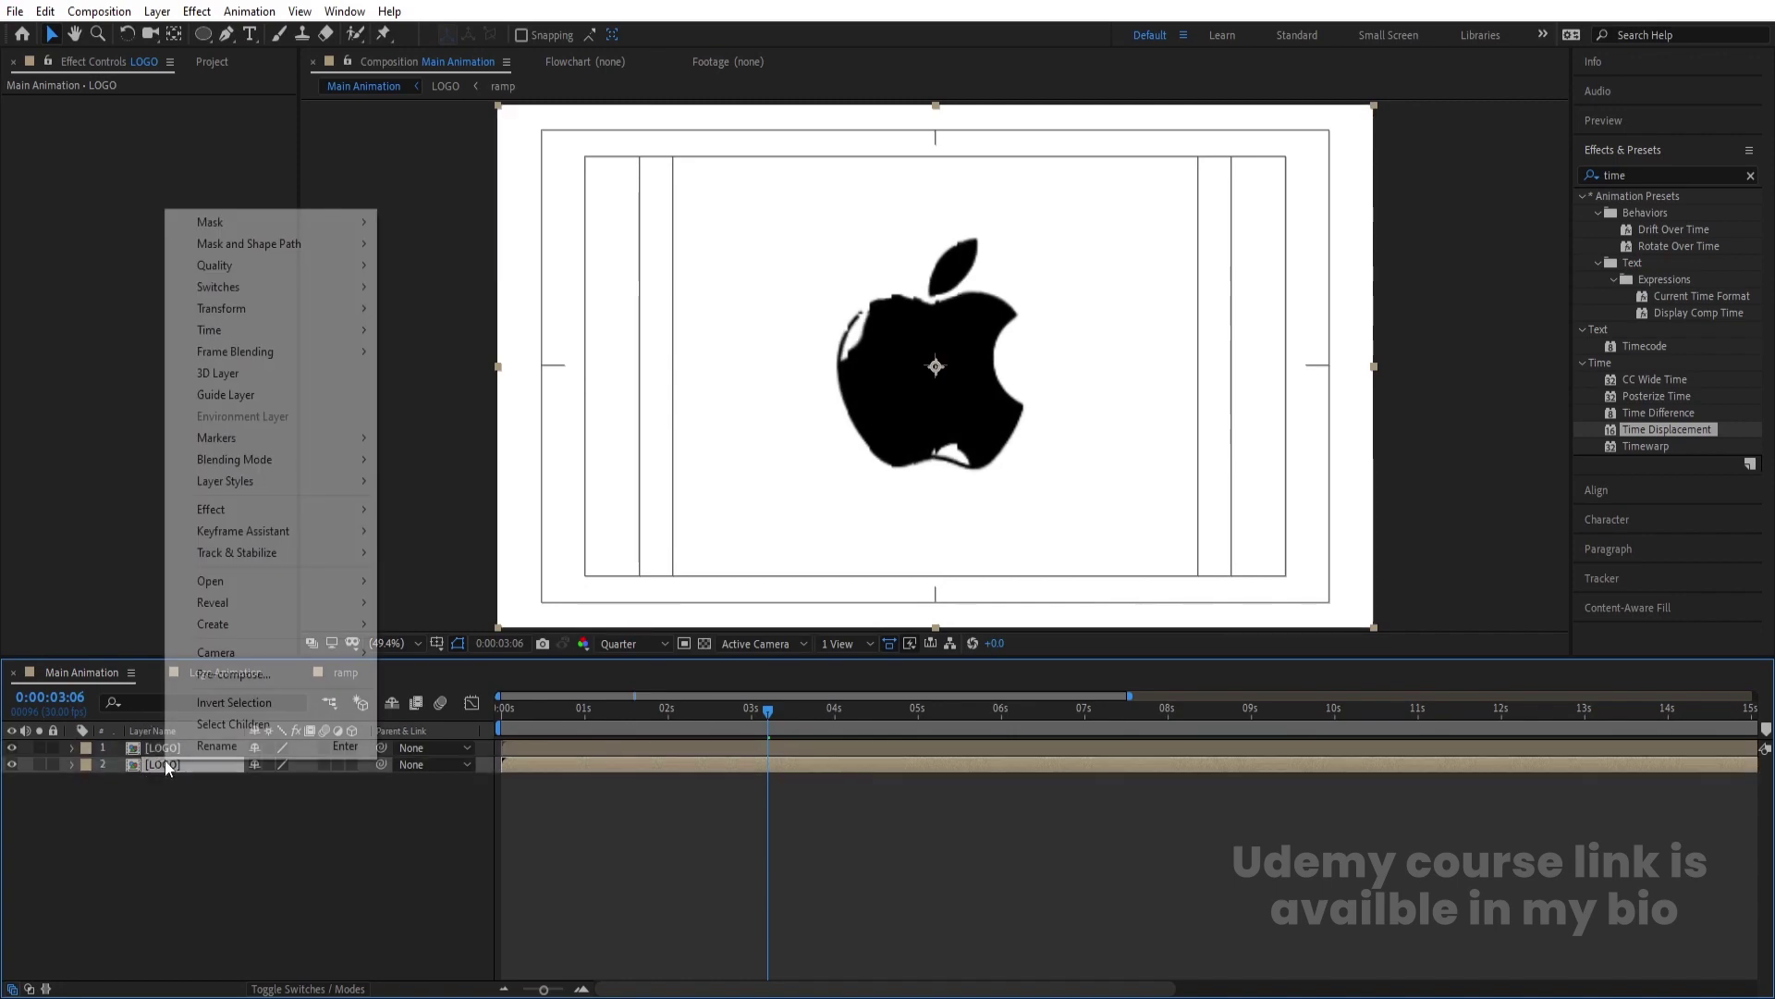
pyautogui.moveTo(211, 603)
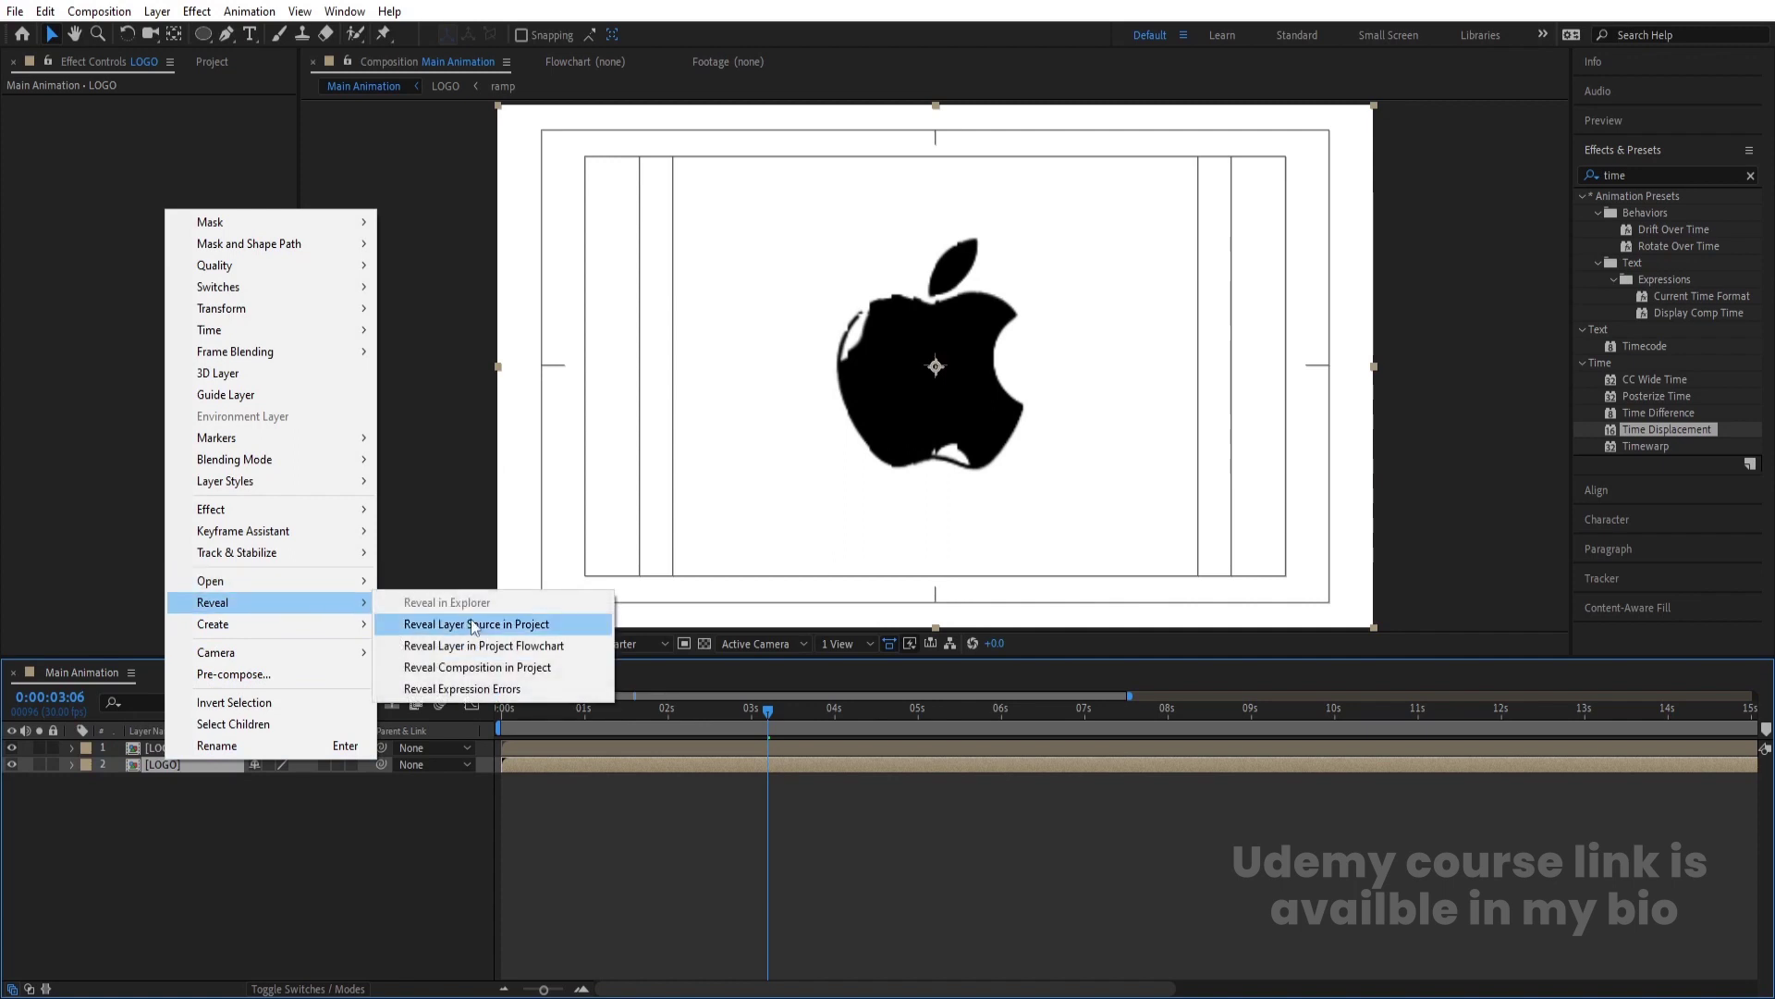
pyautogui.click(476, 625)
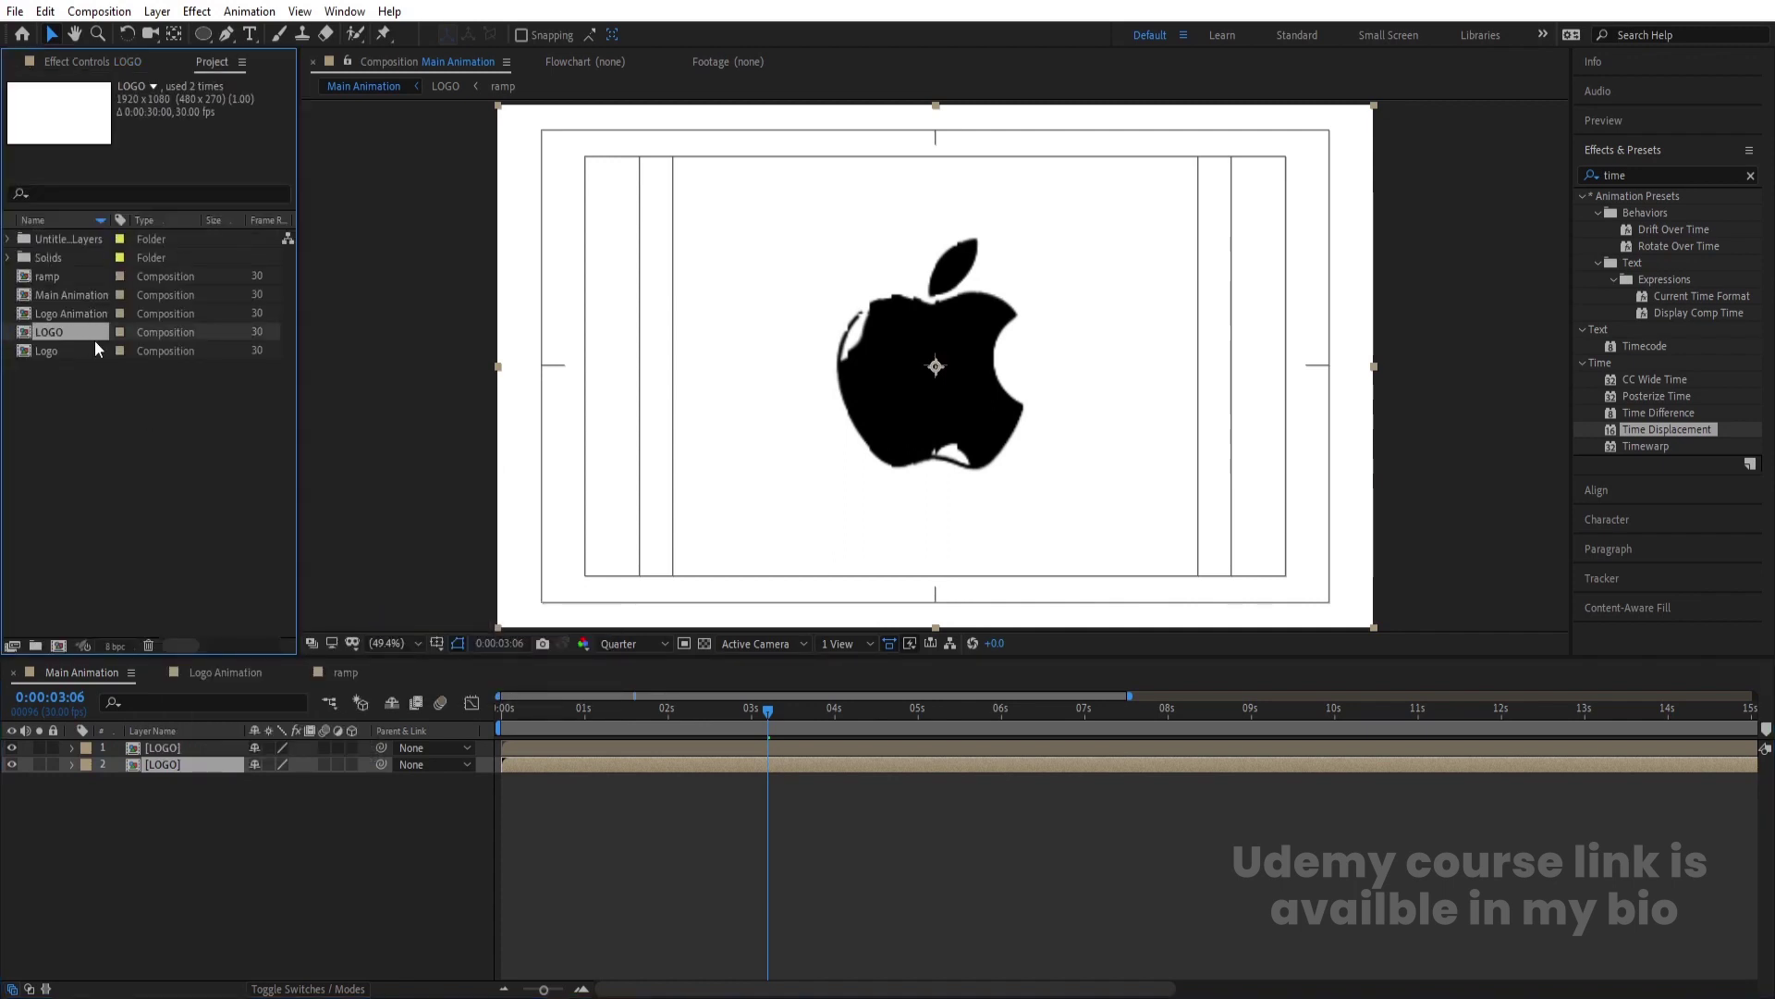
pyautogui.hotkey('ctrl', 'd')
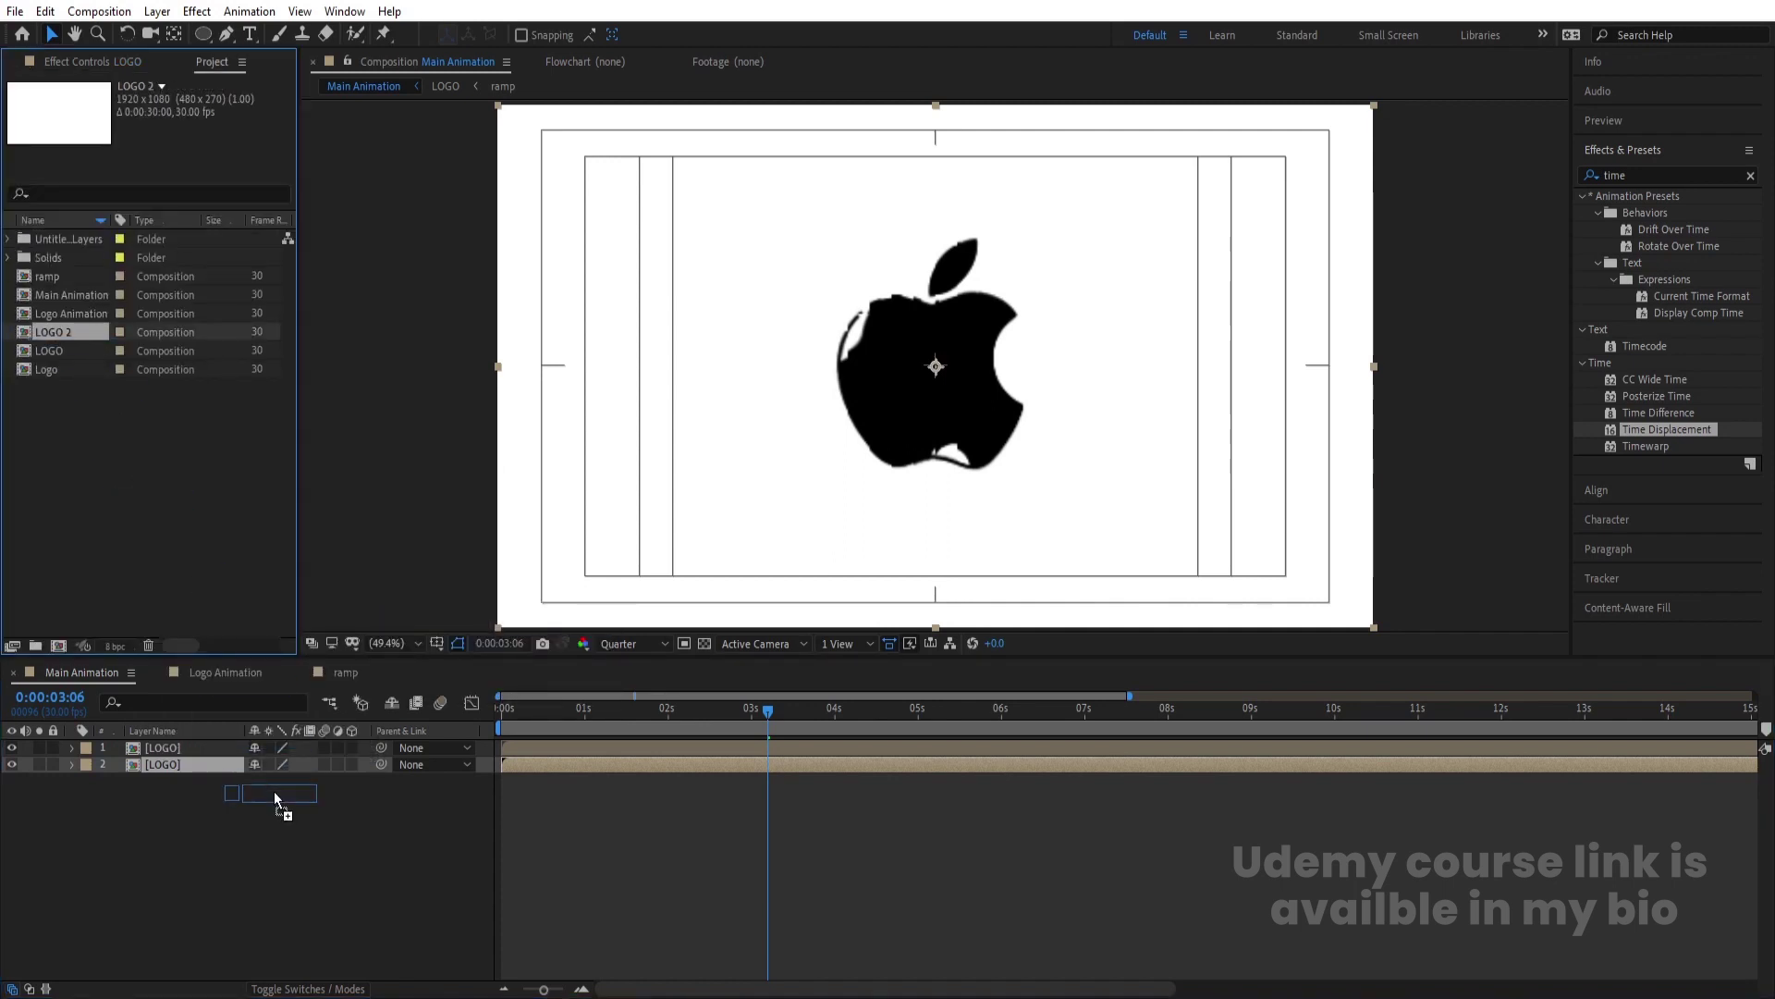
pyautogui.moveTo(273, 791); pyautogui.dragTo(186, 765)
# In the LOGO 2 composition, duplicate the Logo composition and replace the Logo layer's source with the copy.
pyautogui.doubleClick(186, 766)
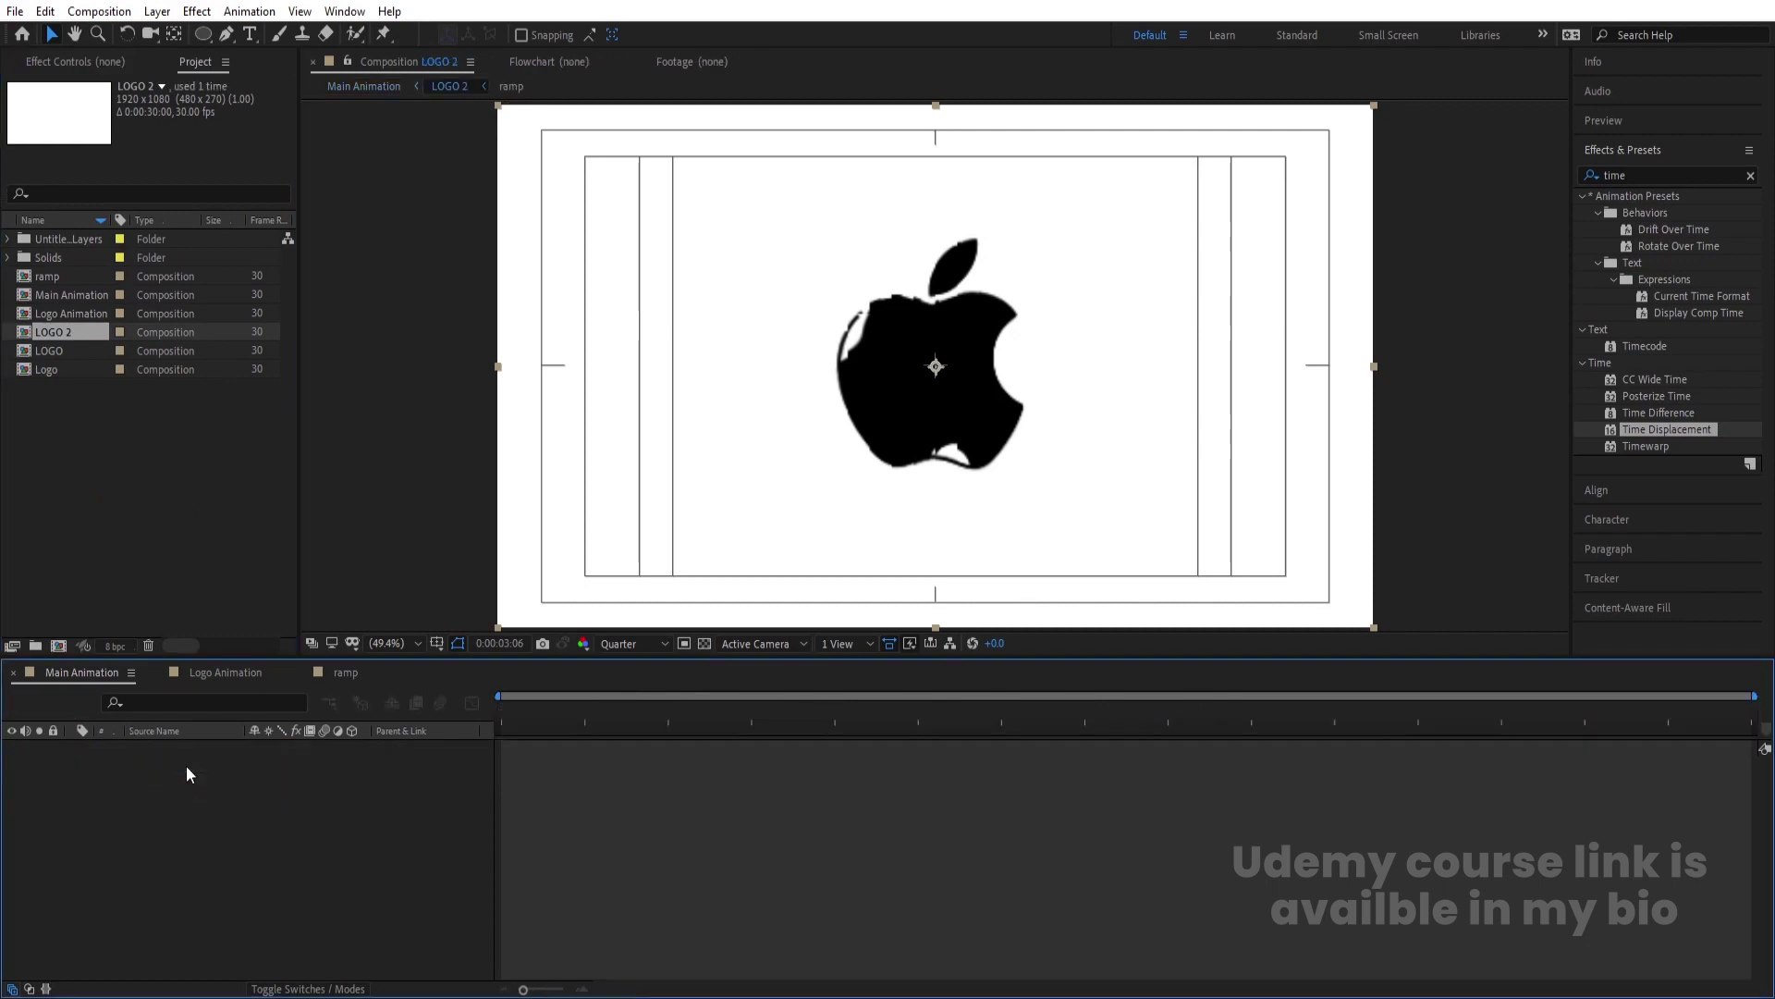
pyautogui.click(161, 760)
pyautogui.rightClick(161, 760)
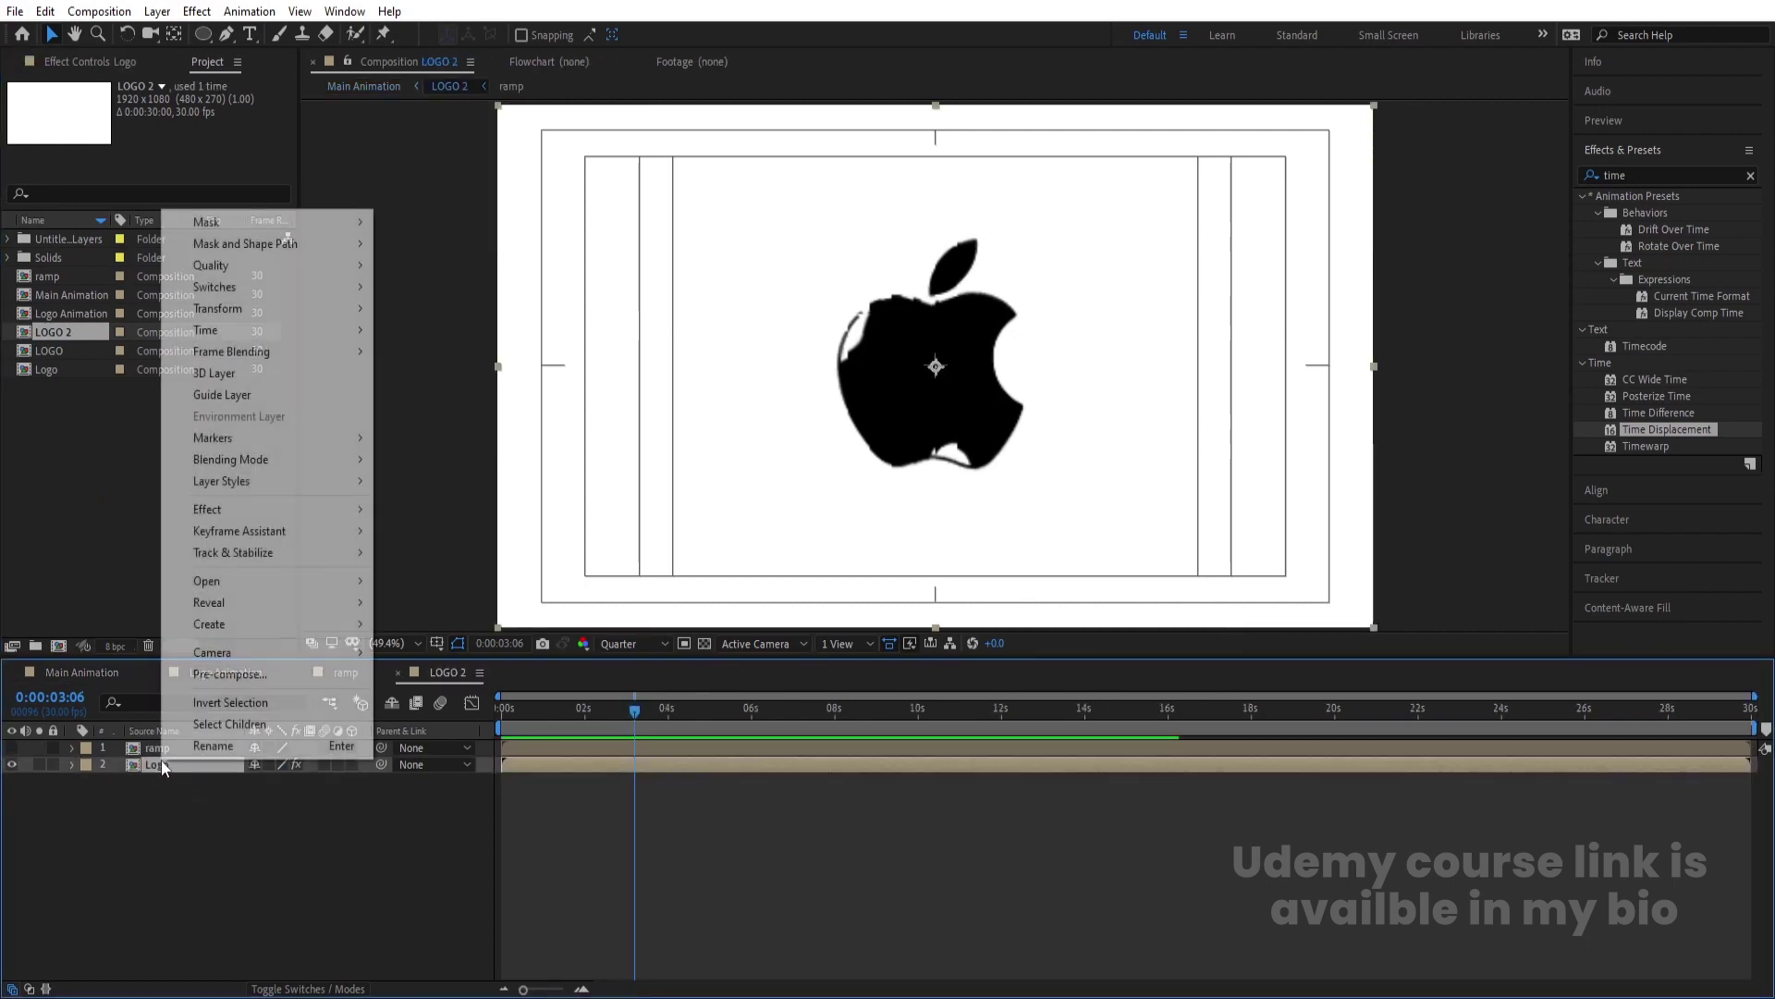
pyautogui.moveTo(278, 602)
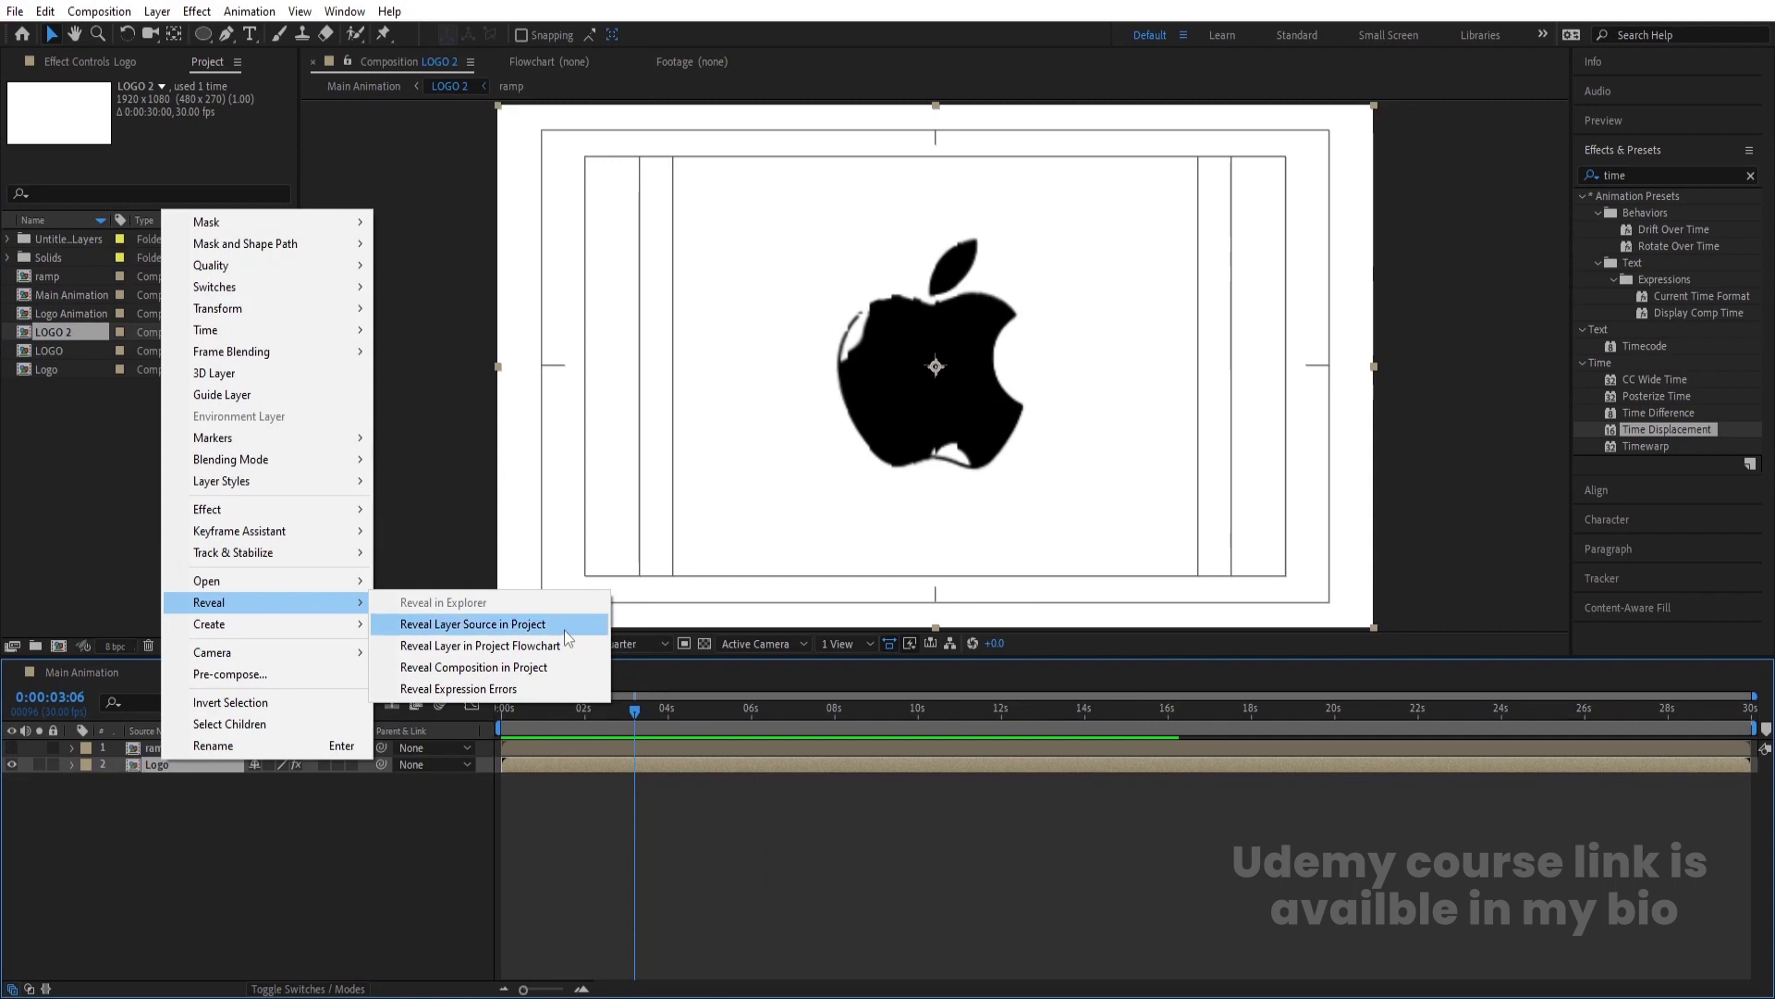
pyautogui.click(473, 624)
pyautogui.hotkey('ctrl', 'd')
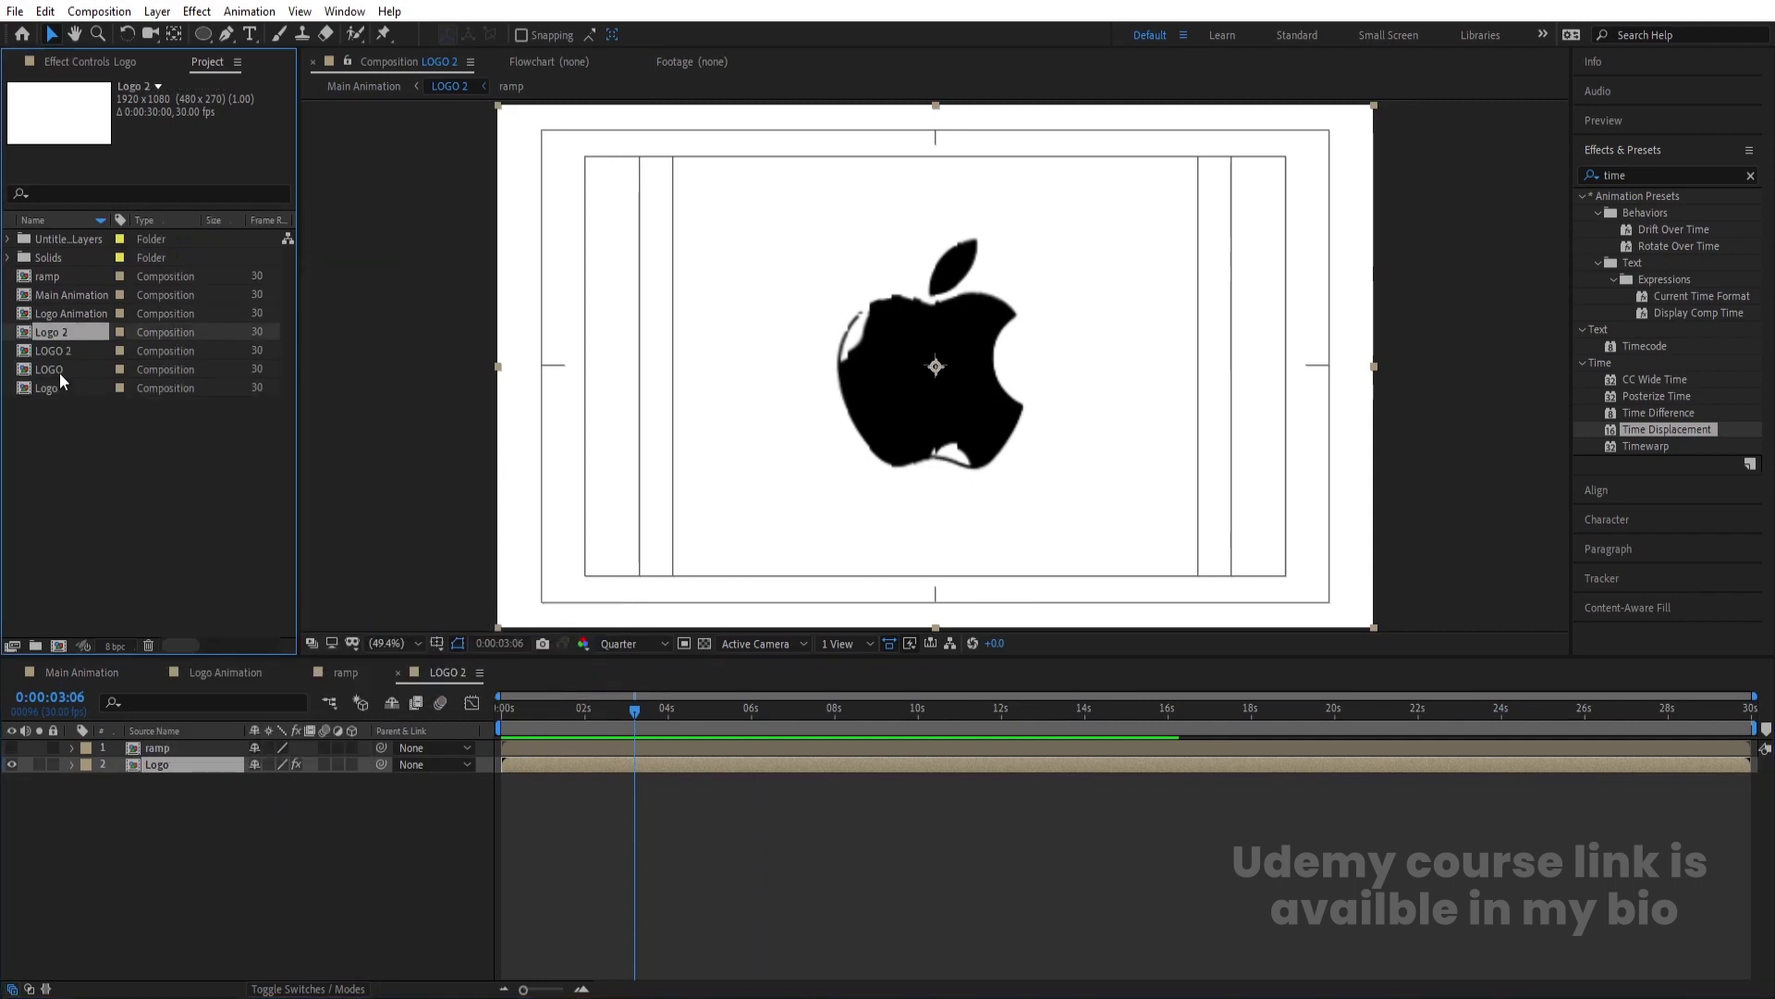
pyautogui.moveTo(179, 769); pyautogui.dragTo(177, 767)
# Inside Logo 2, duplicate the Logo Animation composition and replace the Logo Animation layer's source with the copy.
pyautogui.doubleClick(174, 765)
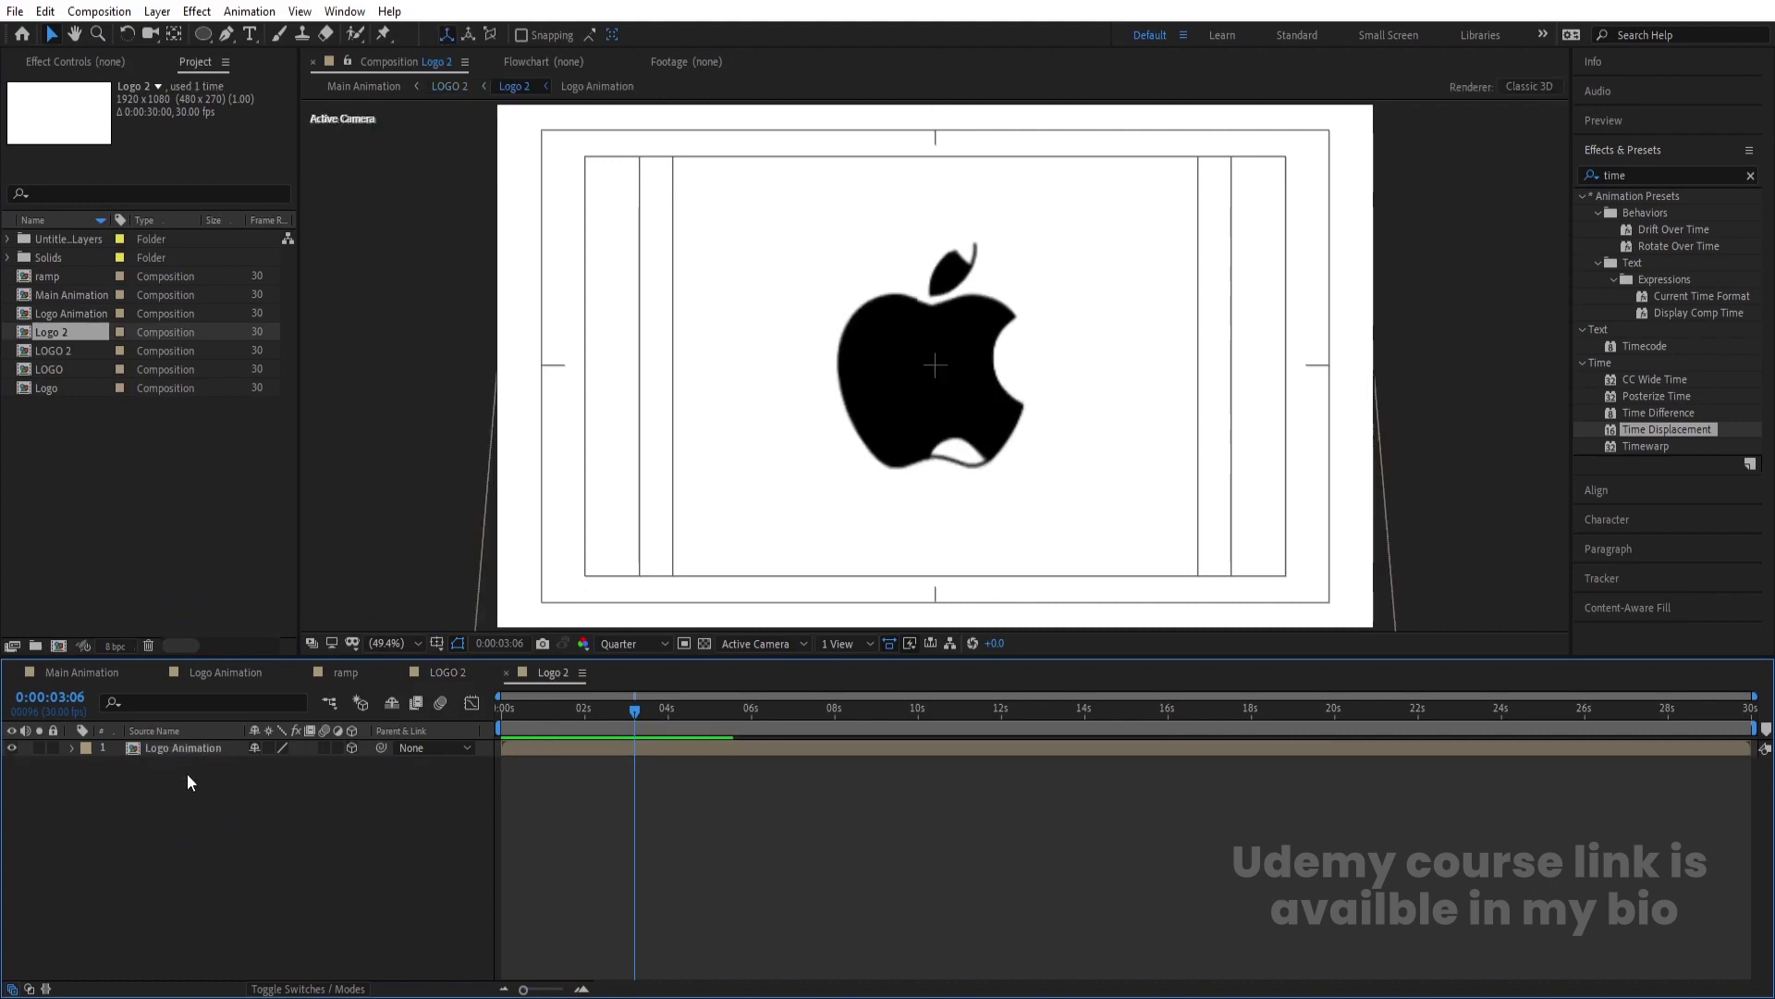
pyautogui.click(202, 752)
pyautogui.rightClick(202, 752)
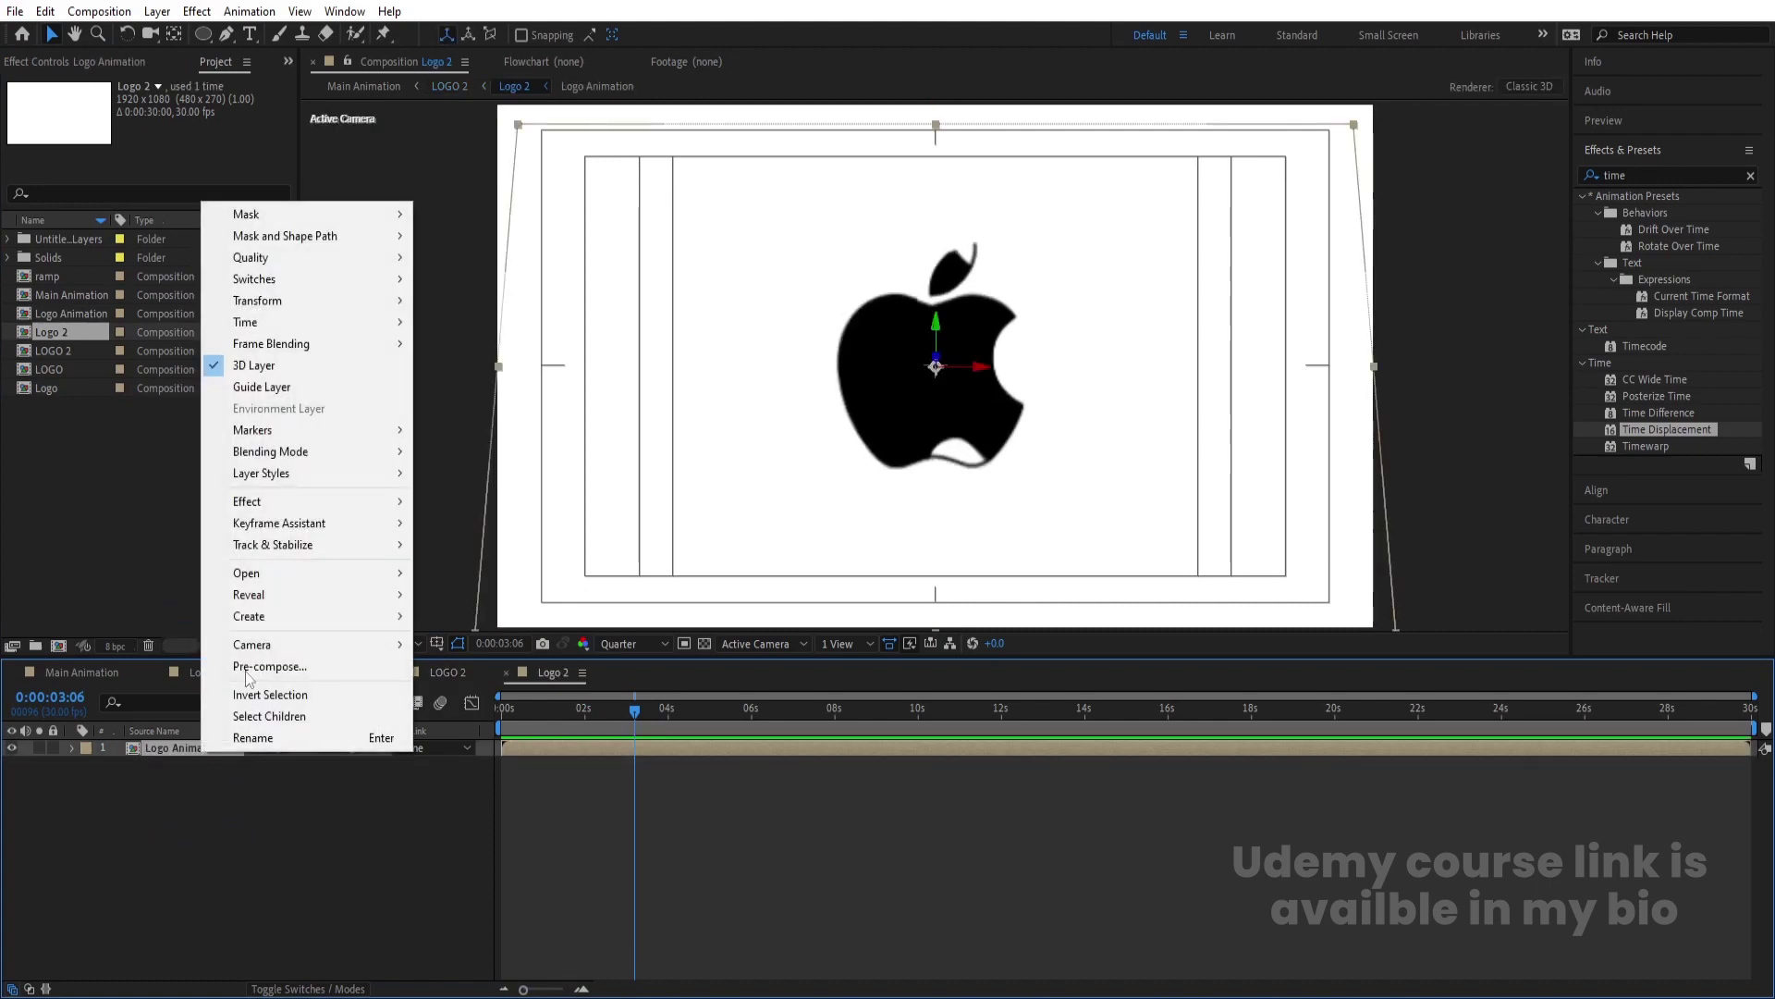
pyautogui.moveTo(274, 599)
pyautogui.click(464, 616)
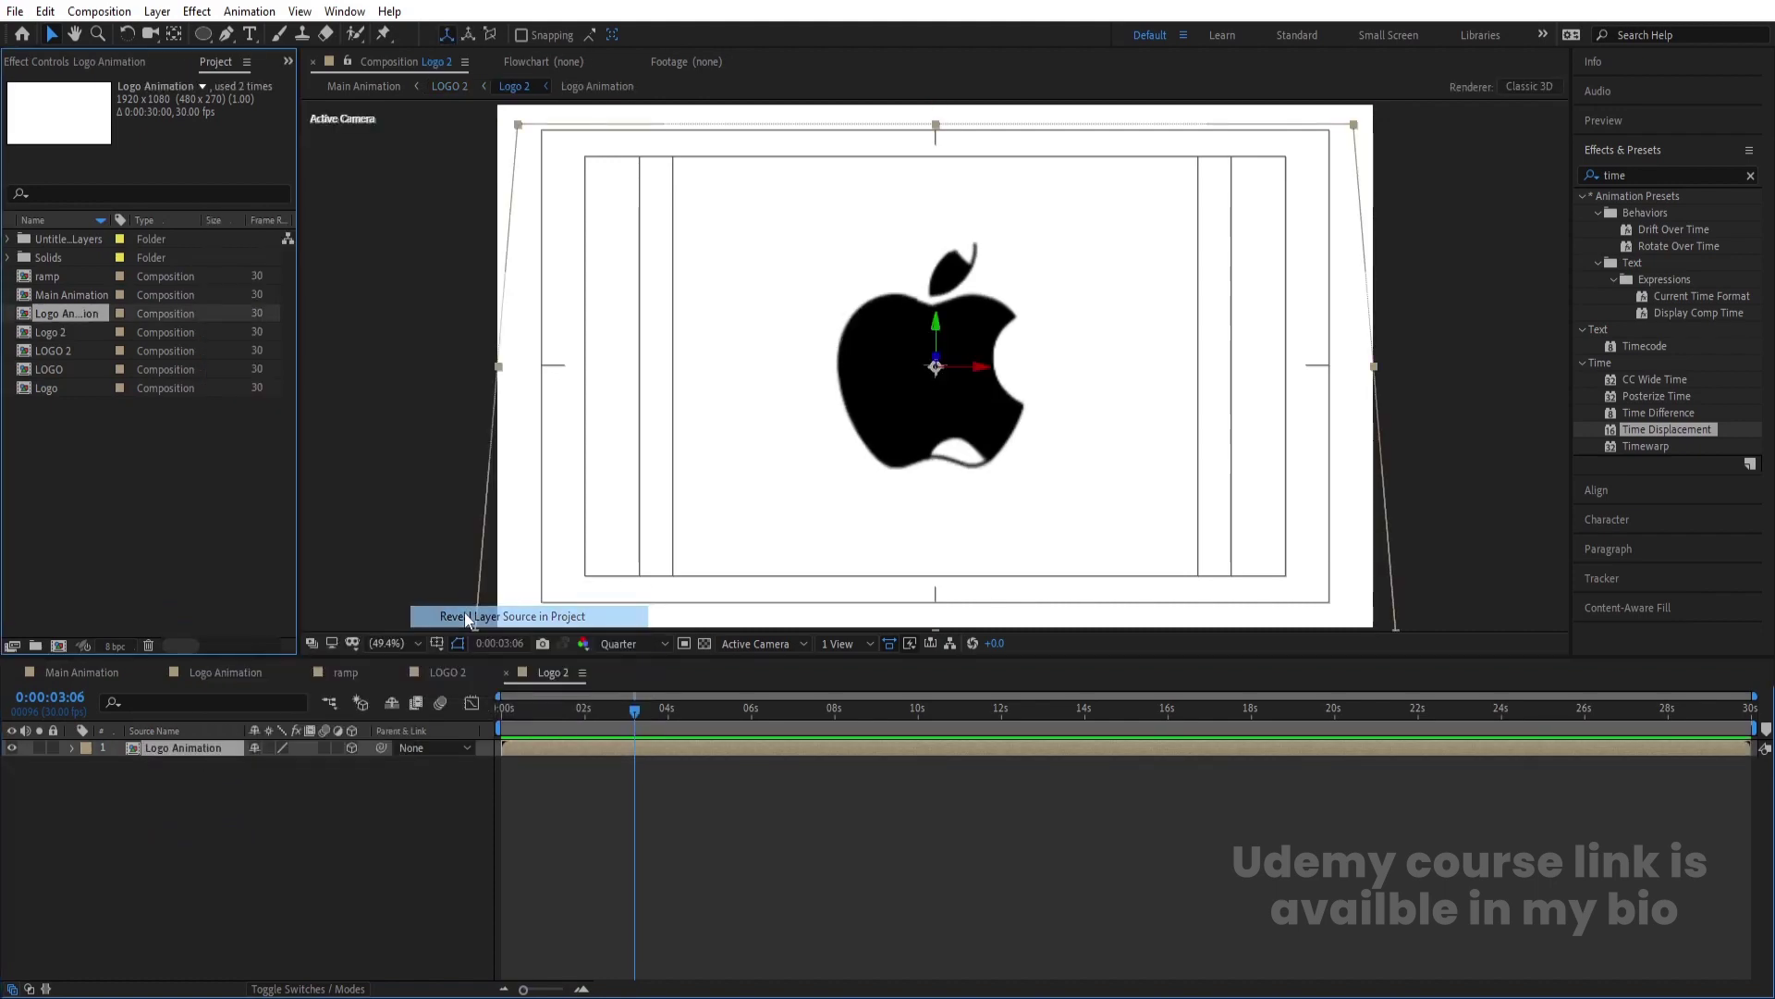
pyautogui.hotkey('ctrl', 'd')
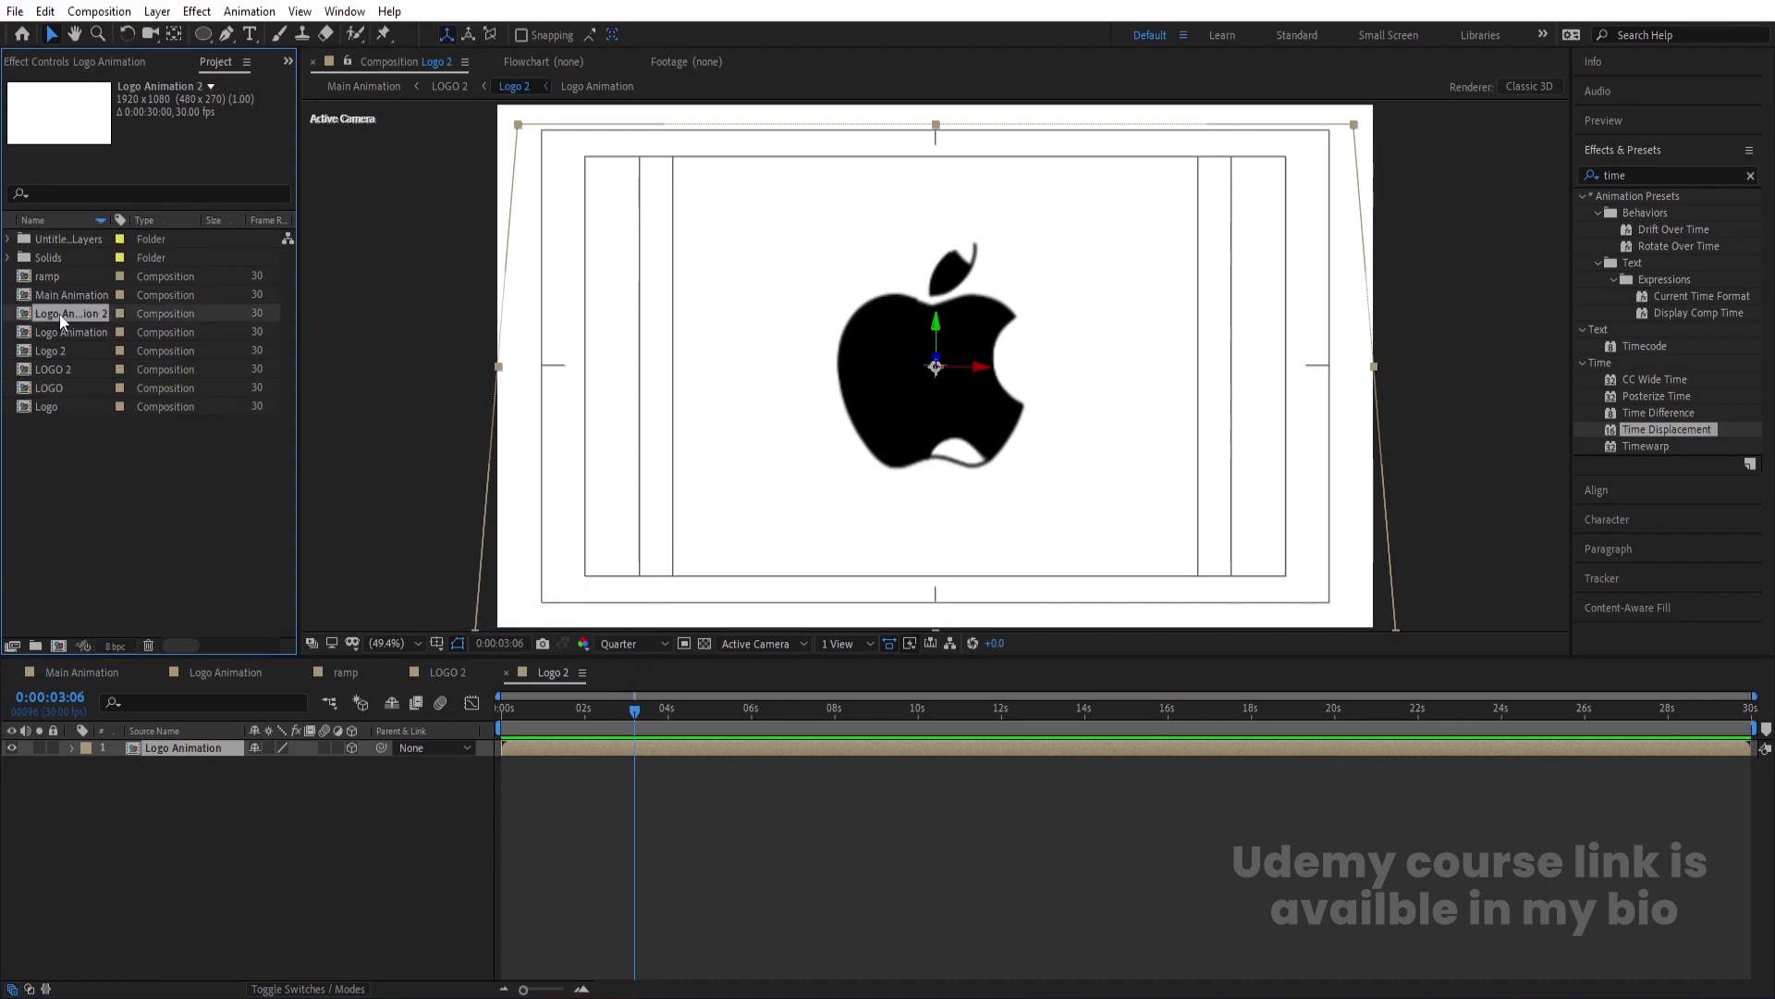
pyautogui.moveTo(209, 743); pyautogui.dragTo(224, 751)
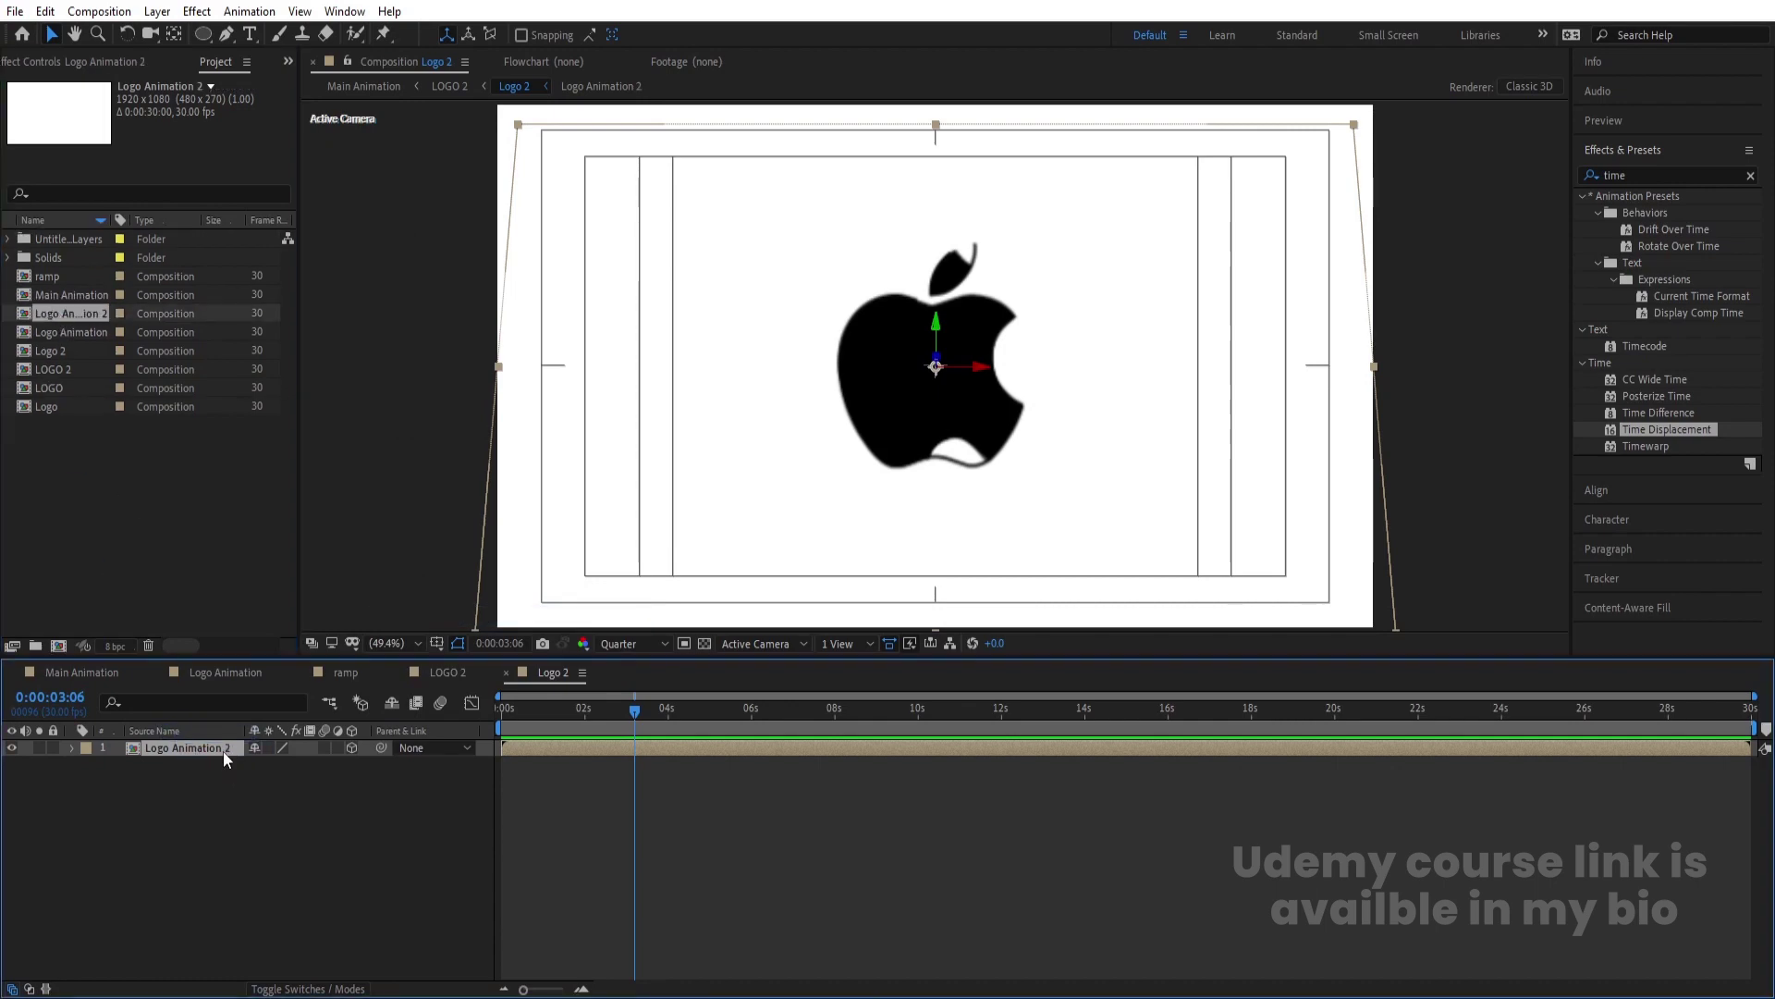
# Preview Logo Animation 2 and delete its mask and Main Logo layers, keeping only stroke Outlines.
pyautogui.doubleClick(224, 751)
pyautogui.press('Num_Lock')
pyautogui.press('-')
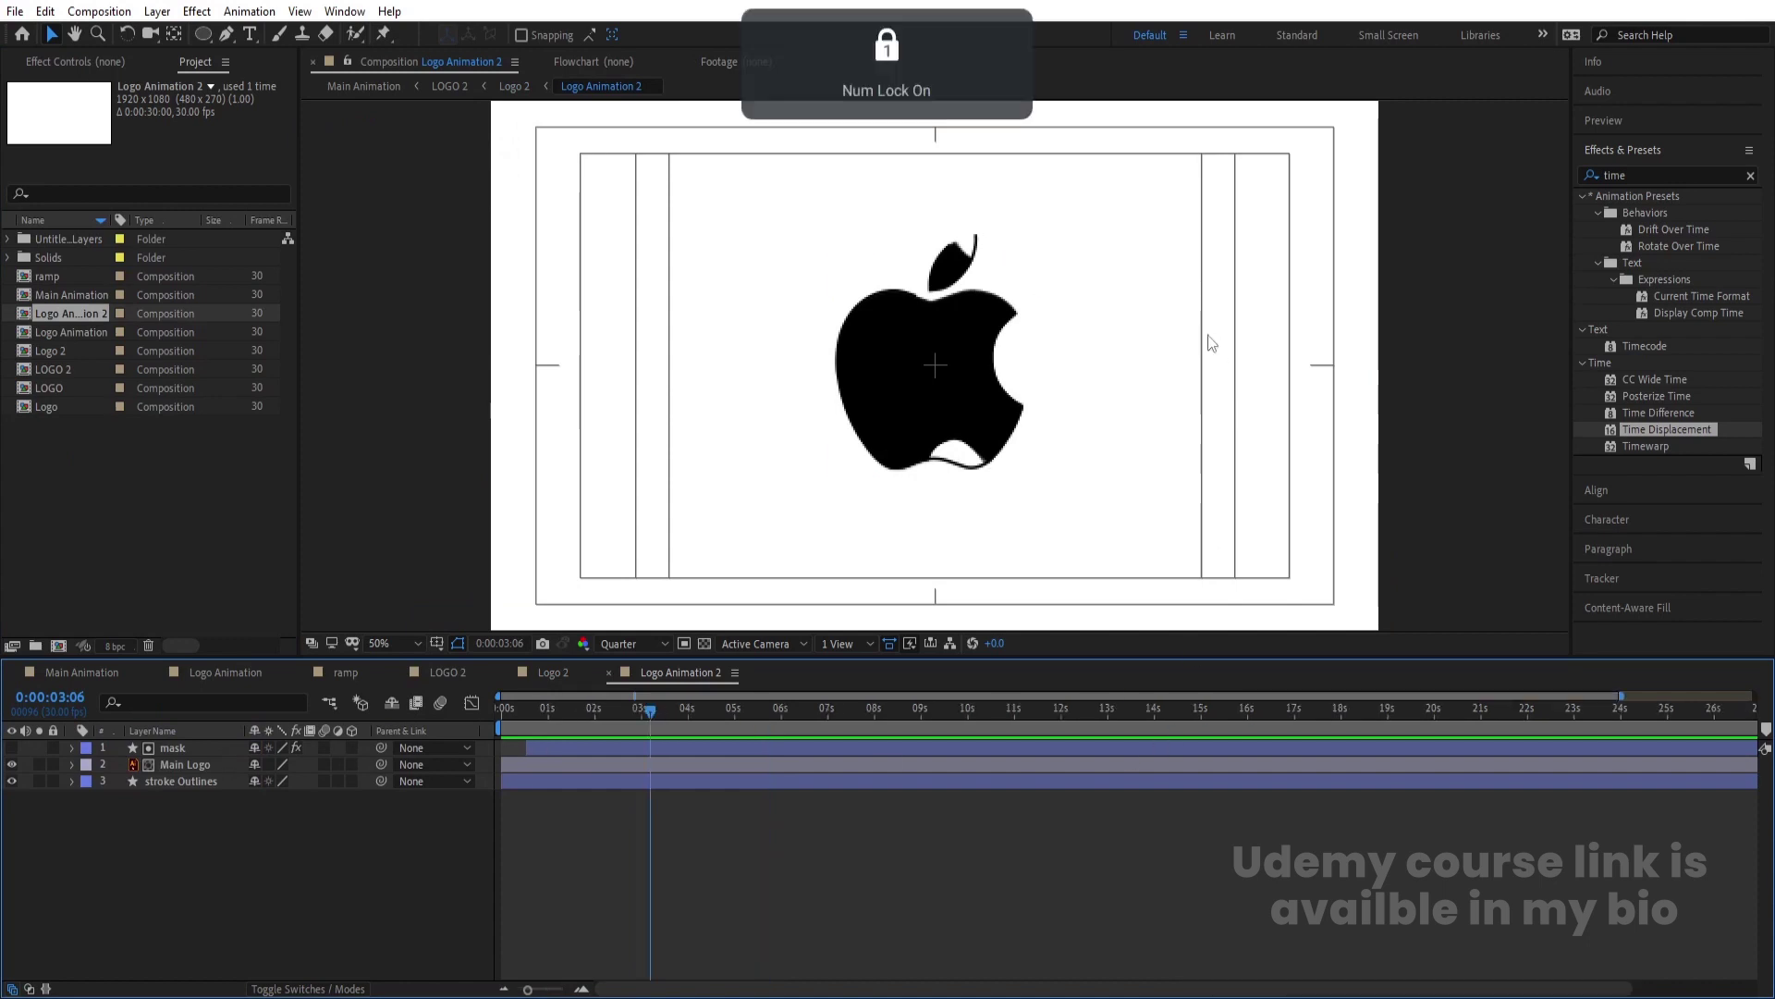
pyautogui.press('KP_0')
pyautogui.press('KP_0')
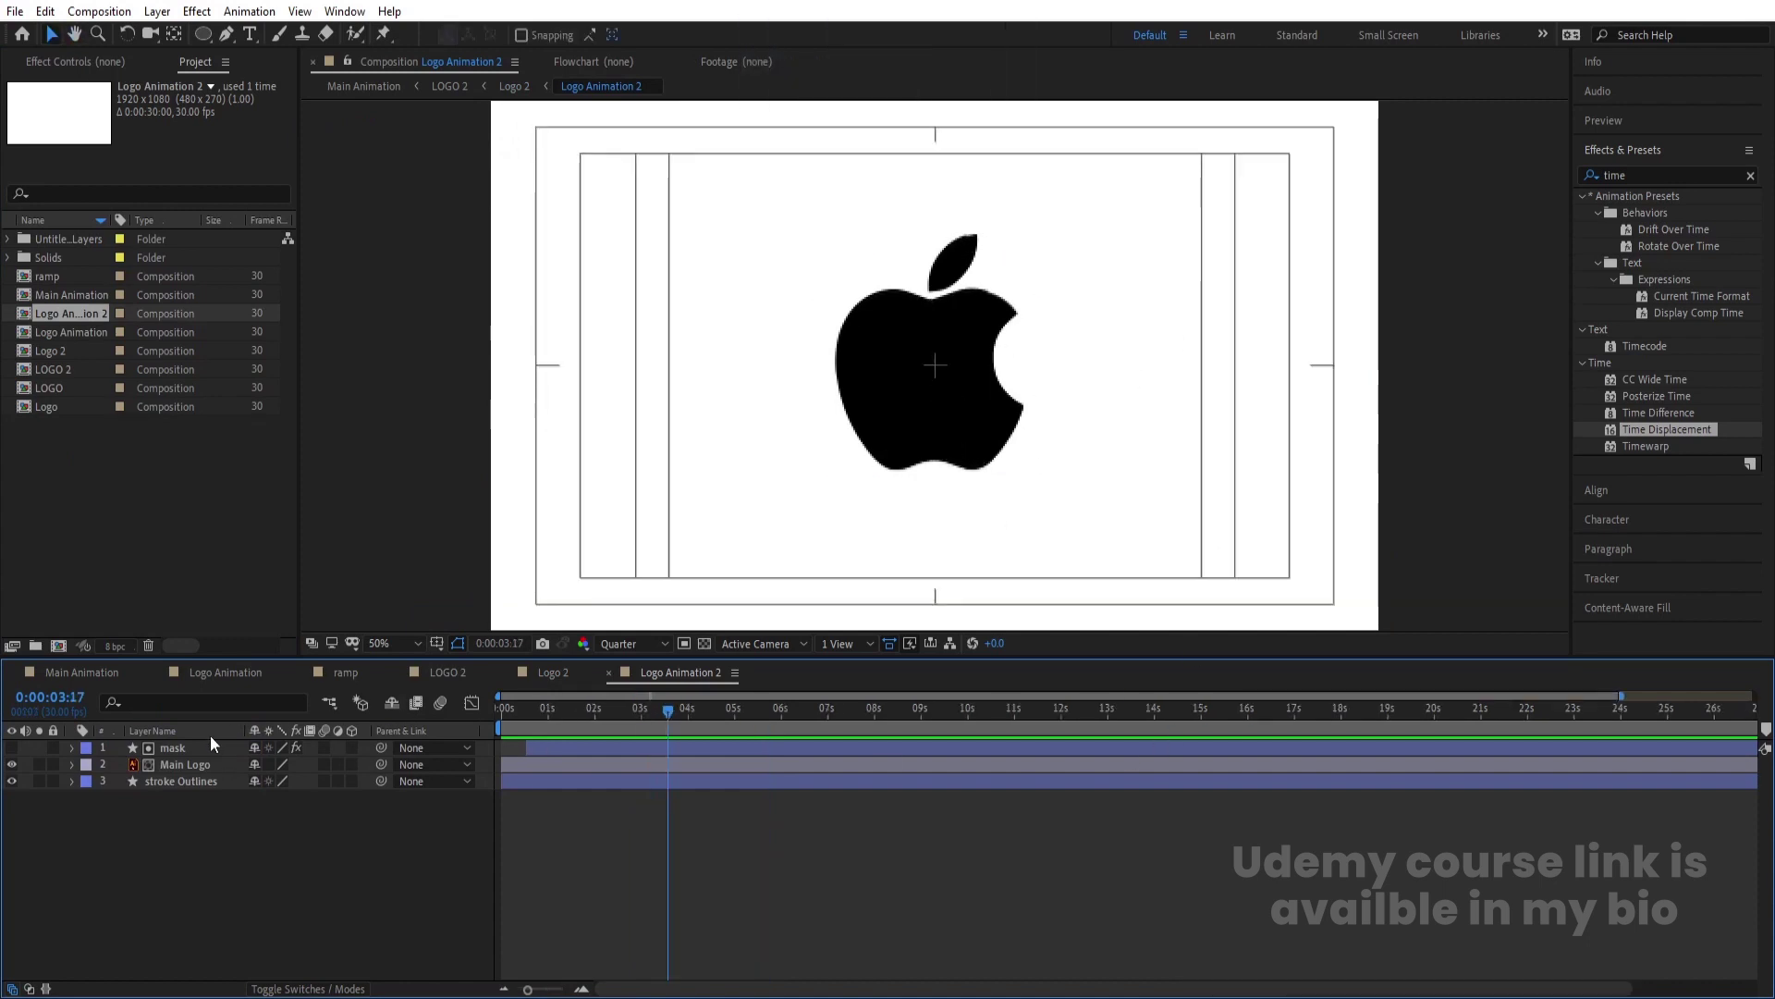
pyautogui.click(197, 767)
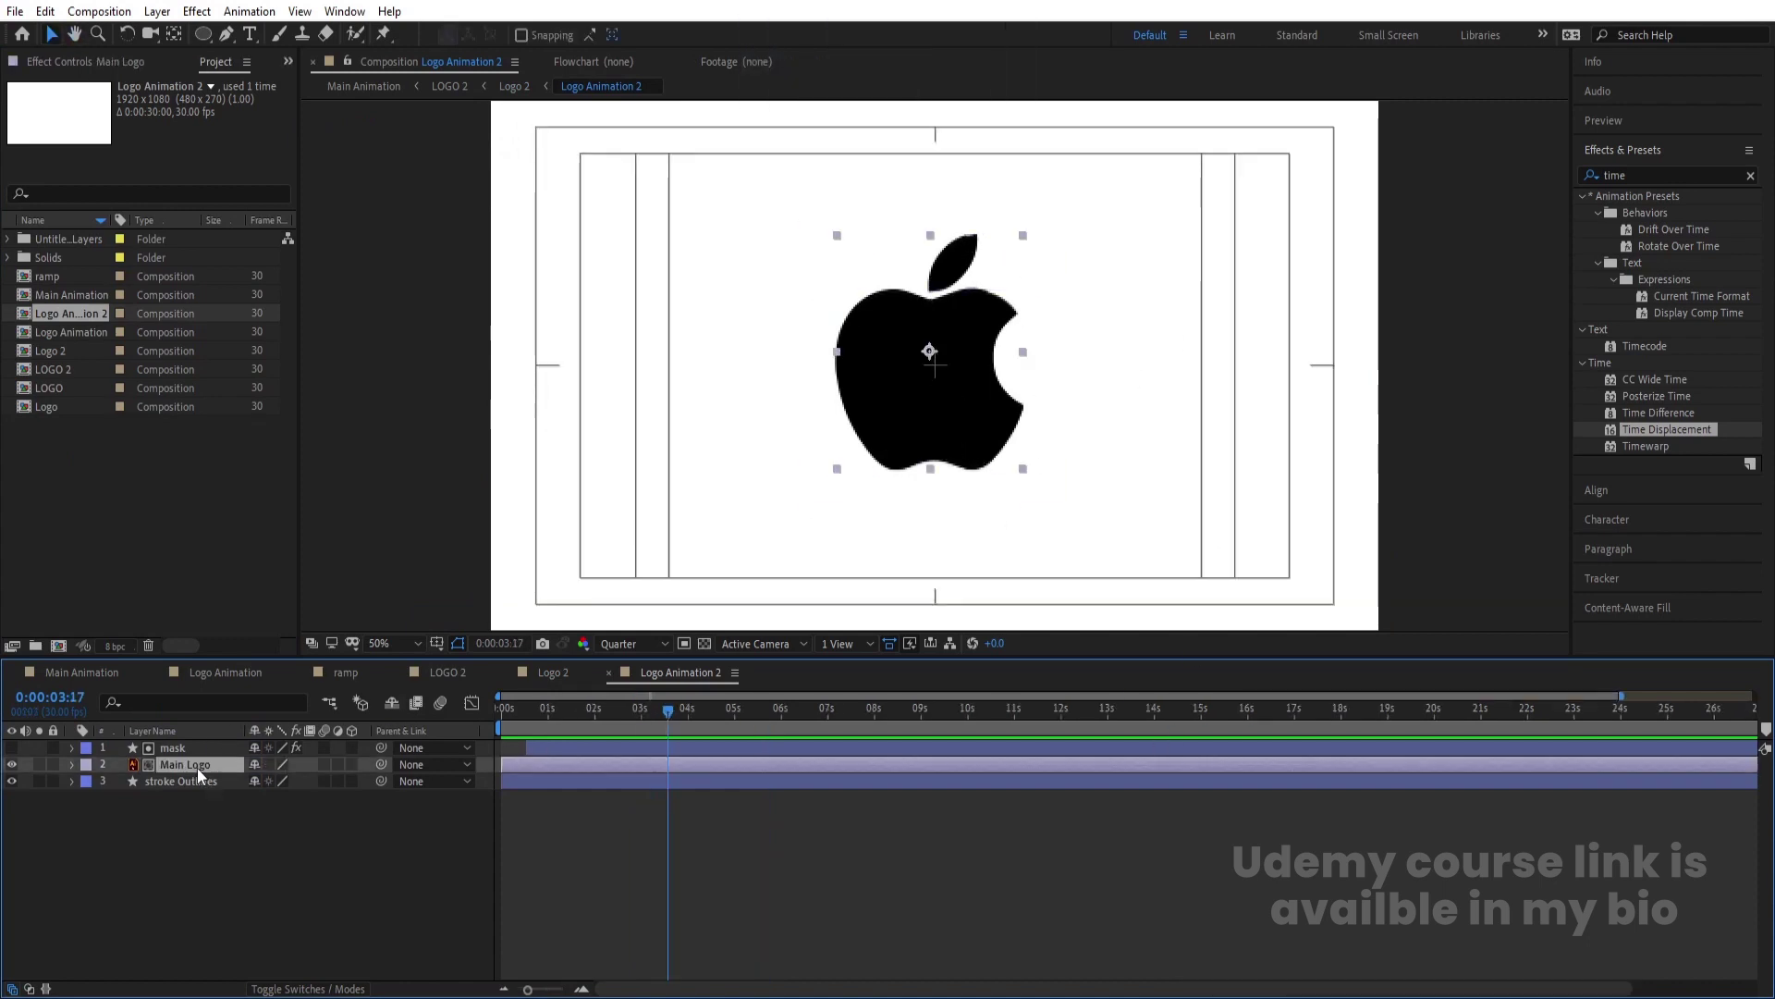
pyautogui.keyDown('ctrl'); pyautogui.click(175, 747); pyautogui.keyUp('ctrl')
pyautogui.press('Delete')
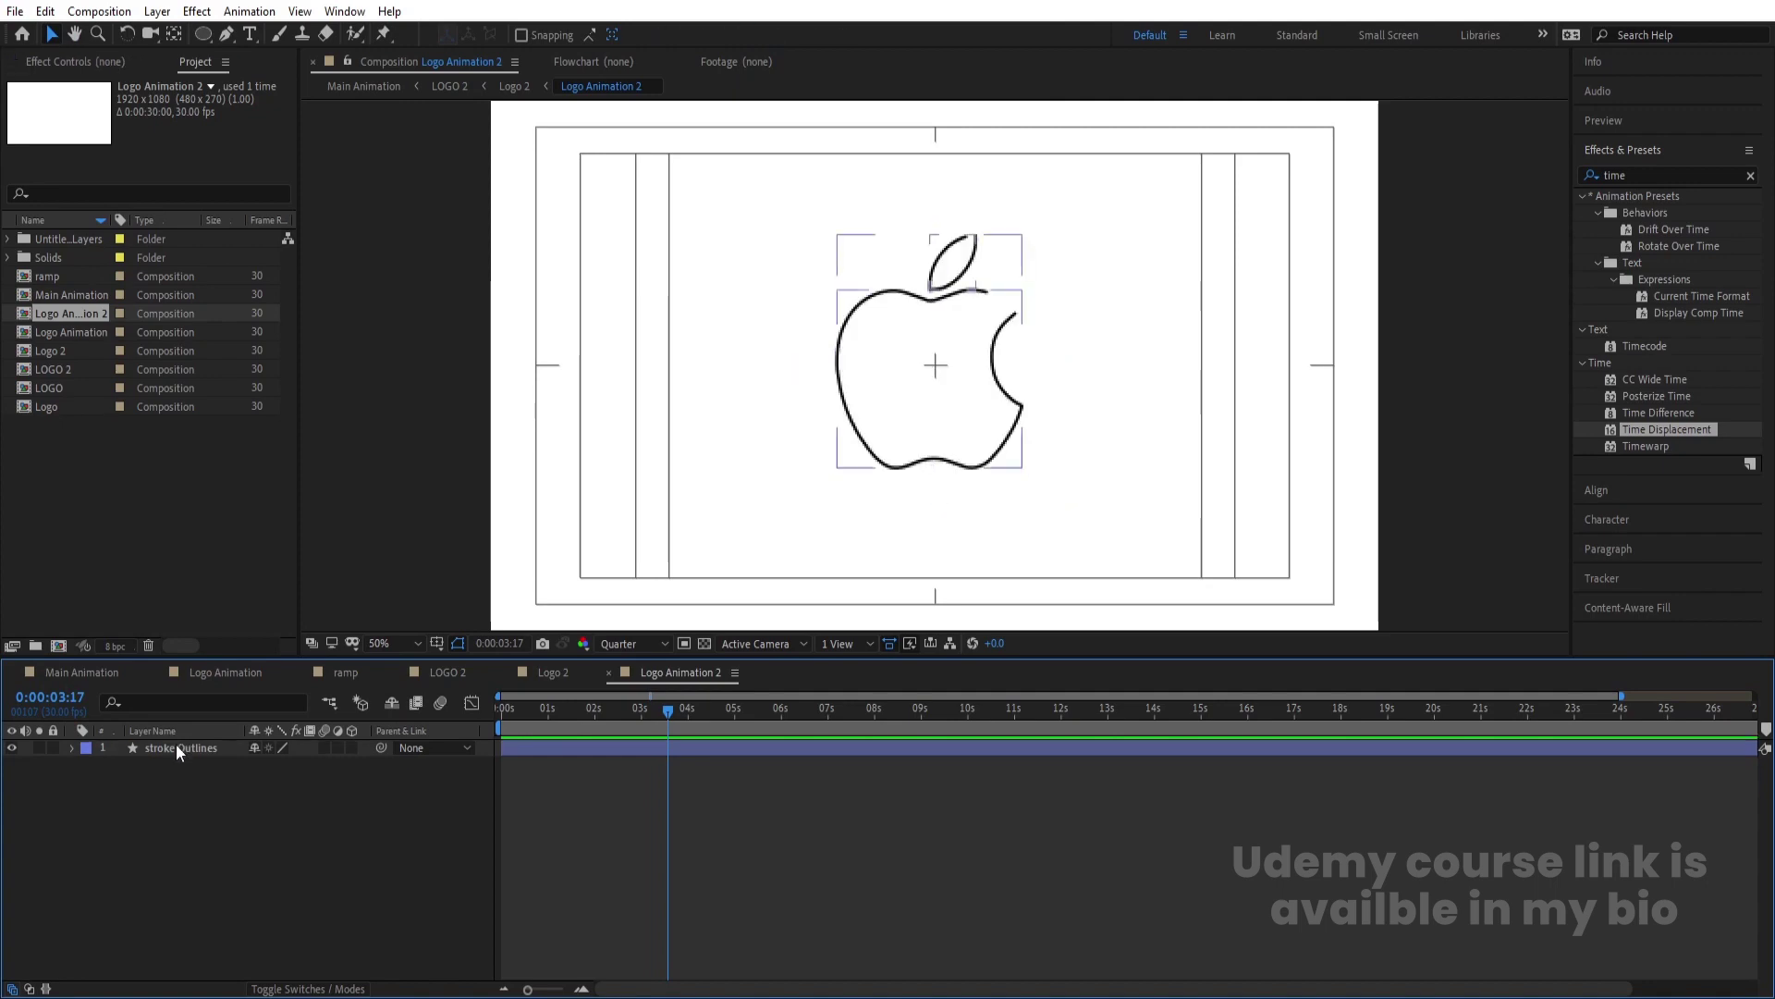
# Remove both End keyframes from the stroke Outlines layer, leaving End at 100%.
pyautogui.click(176, 745)
pyautogui.press('u')
pyautogui.press('k')
pyautogui.click(655, 793)
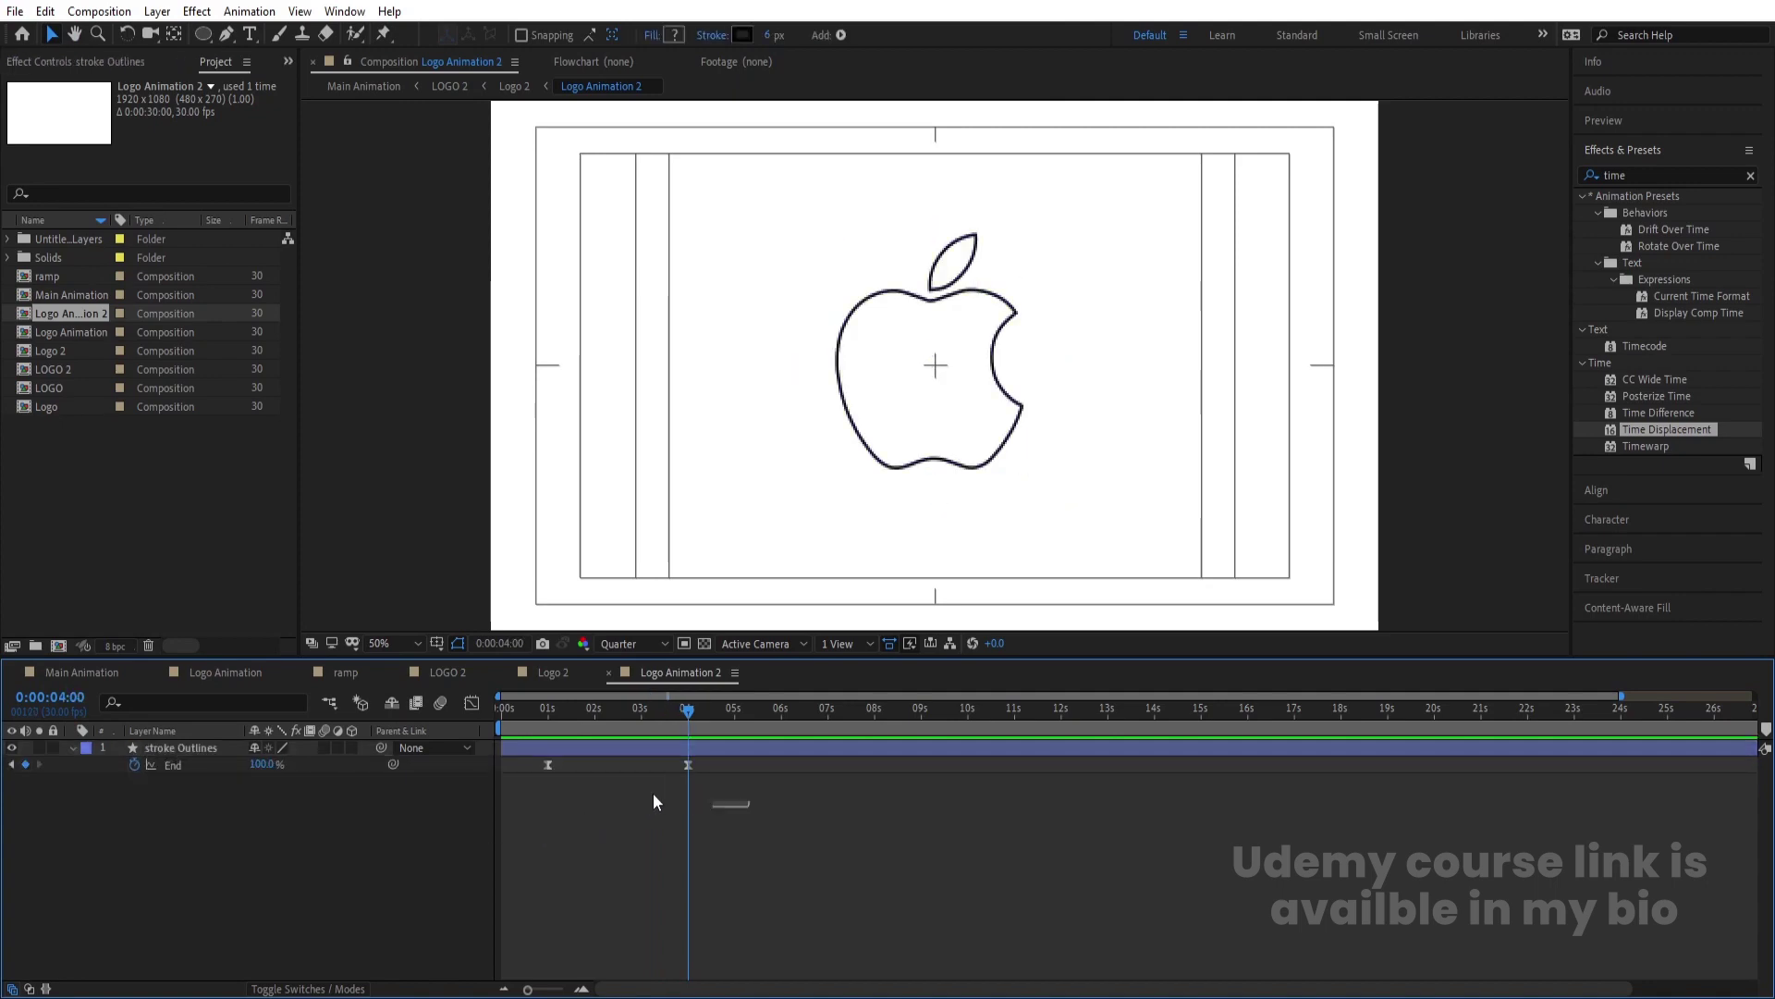
pyautogui.moveTo(553, 754); pyautogui.dragTo(734, 821)
pyautogui.press('Delete')
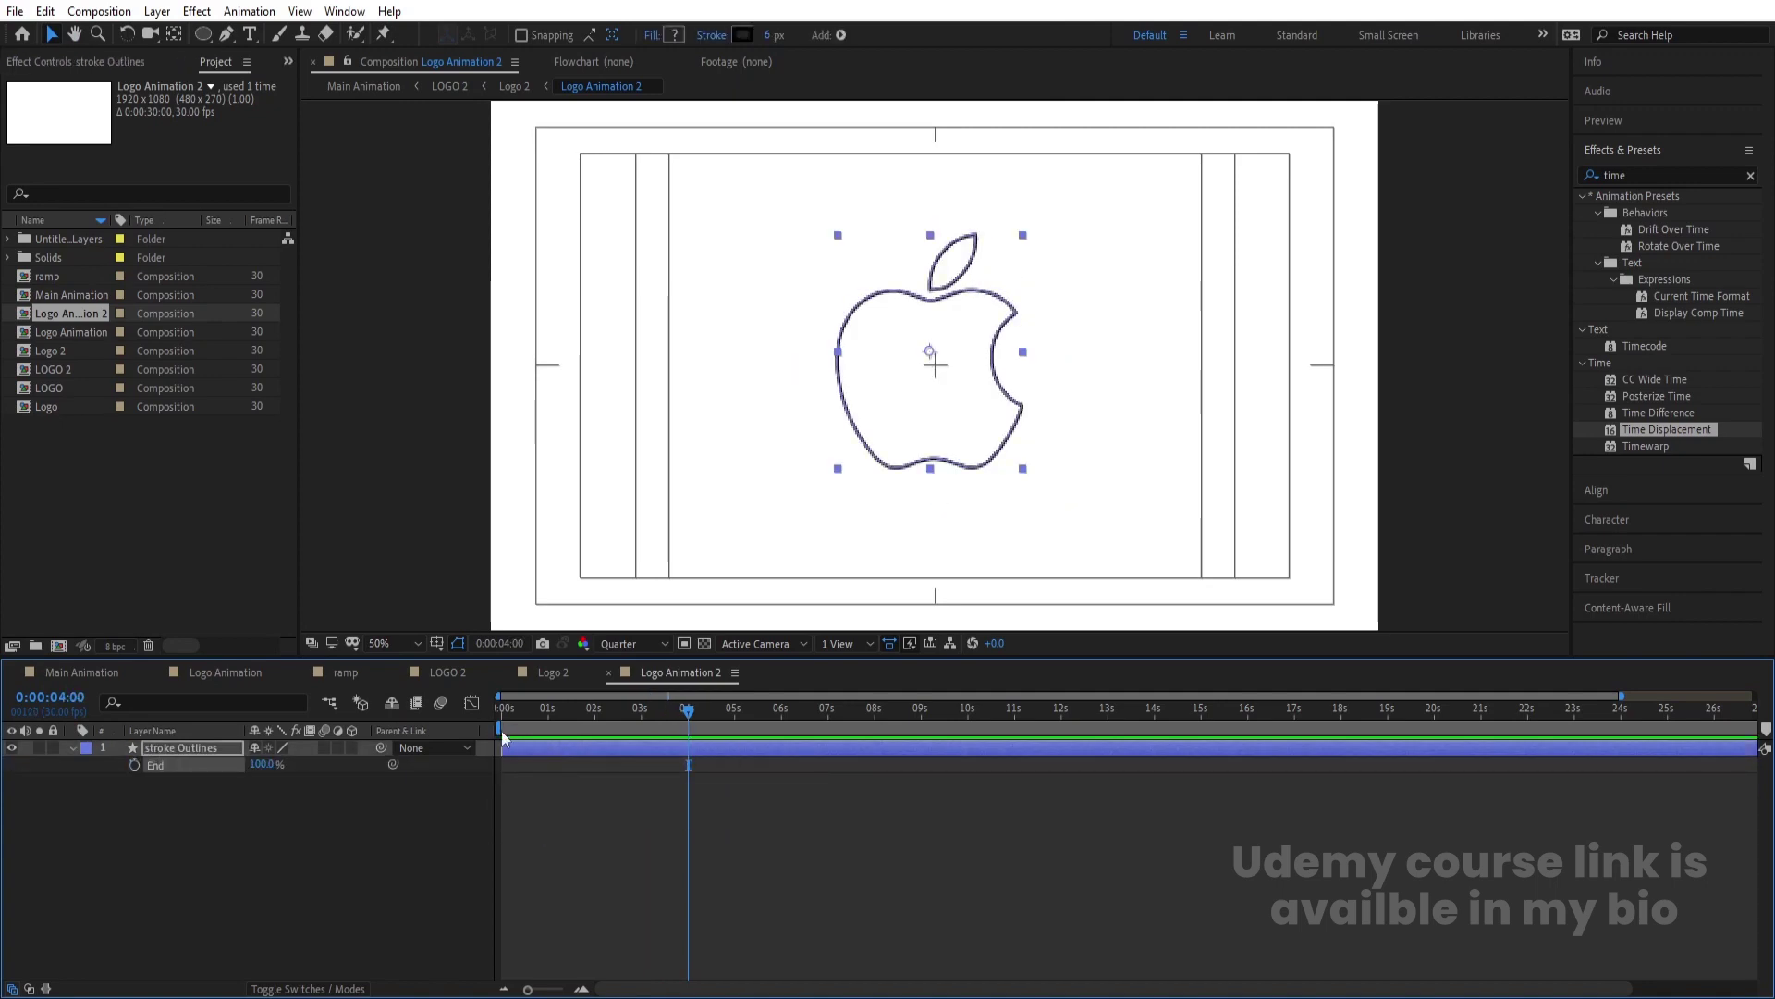
# Preview Main Animation to check how the stroke-only LOGO 2 layer plays beneath LOGO.
pyautogui.click(81, 672)
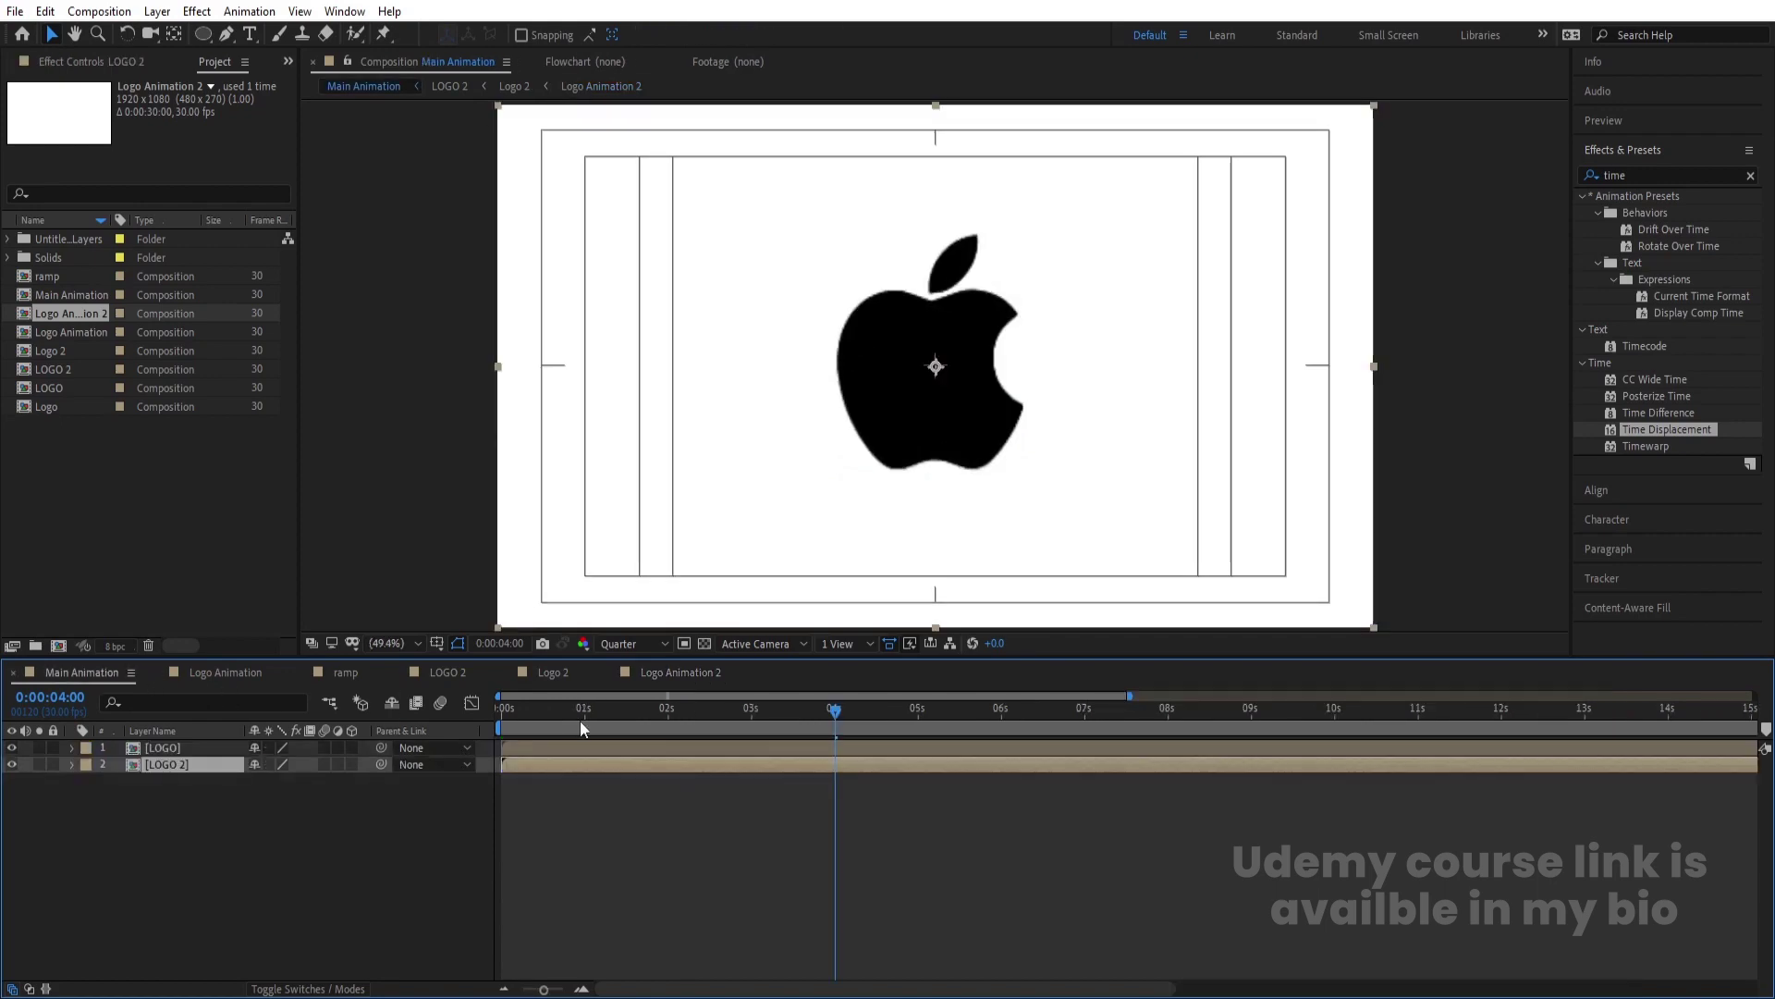
pyautogui.press('Home')
pyautogui.doubleClick(609, 747)
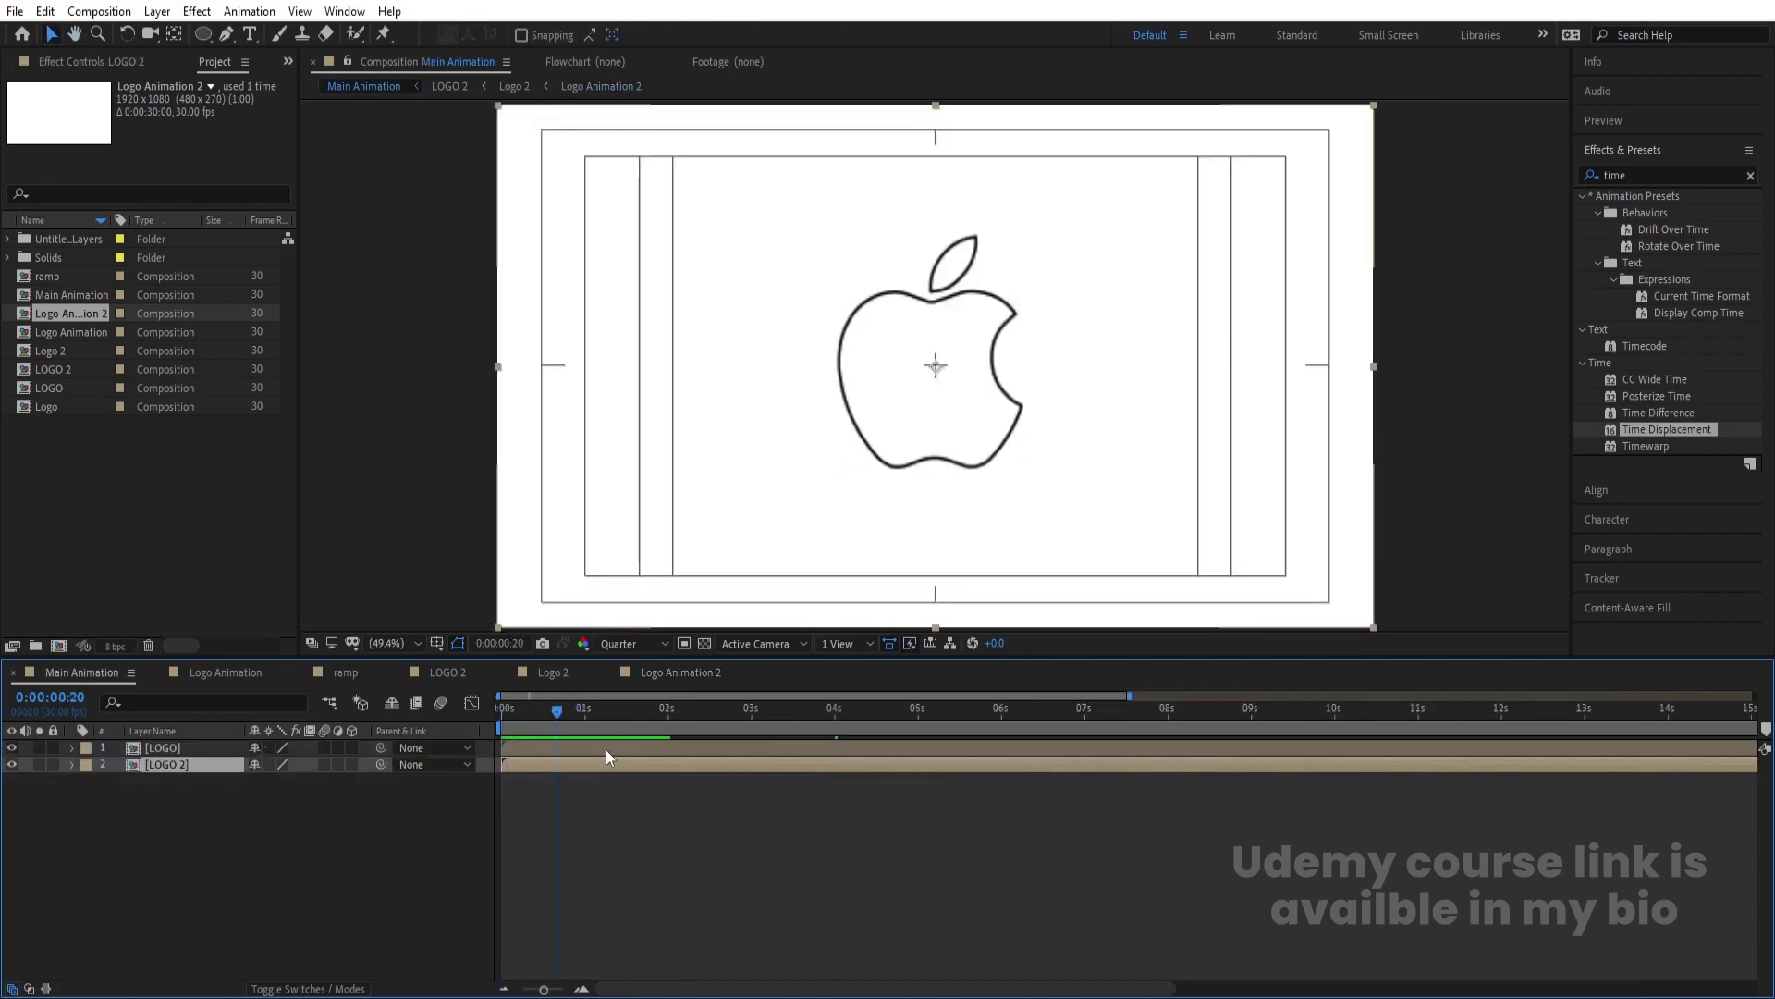
pyautogui.click(660, 673)
pyautogui.moveTo(560, 711); pyautogui.dragTo(548, 710)
pyautogui.click(109, 679)
pyautogui.press('space')
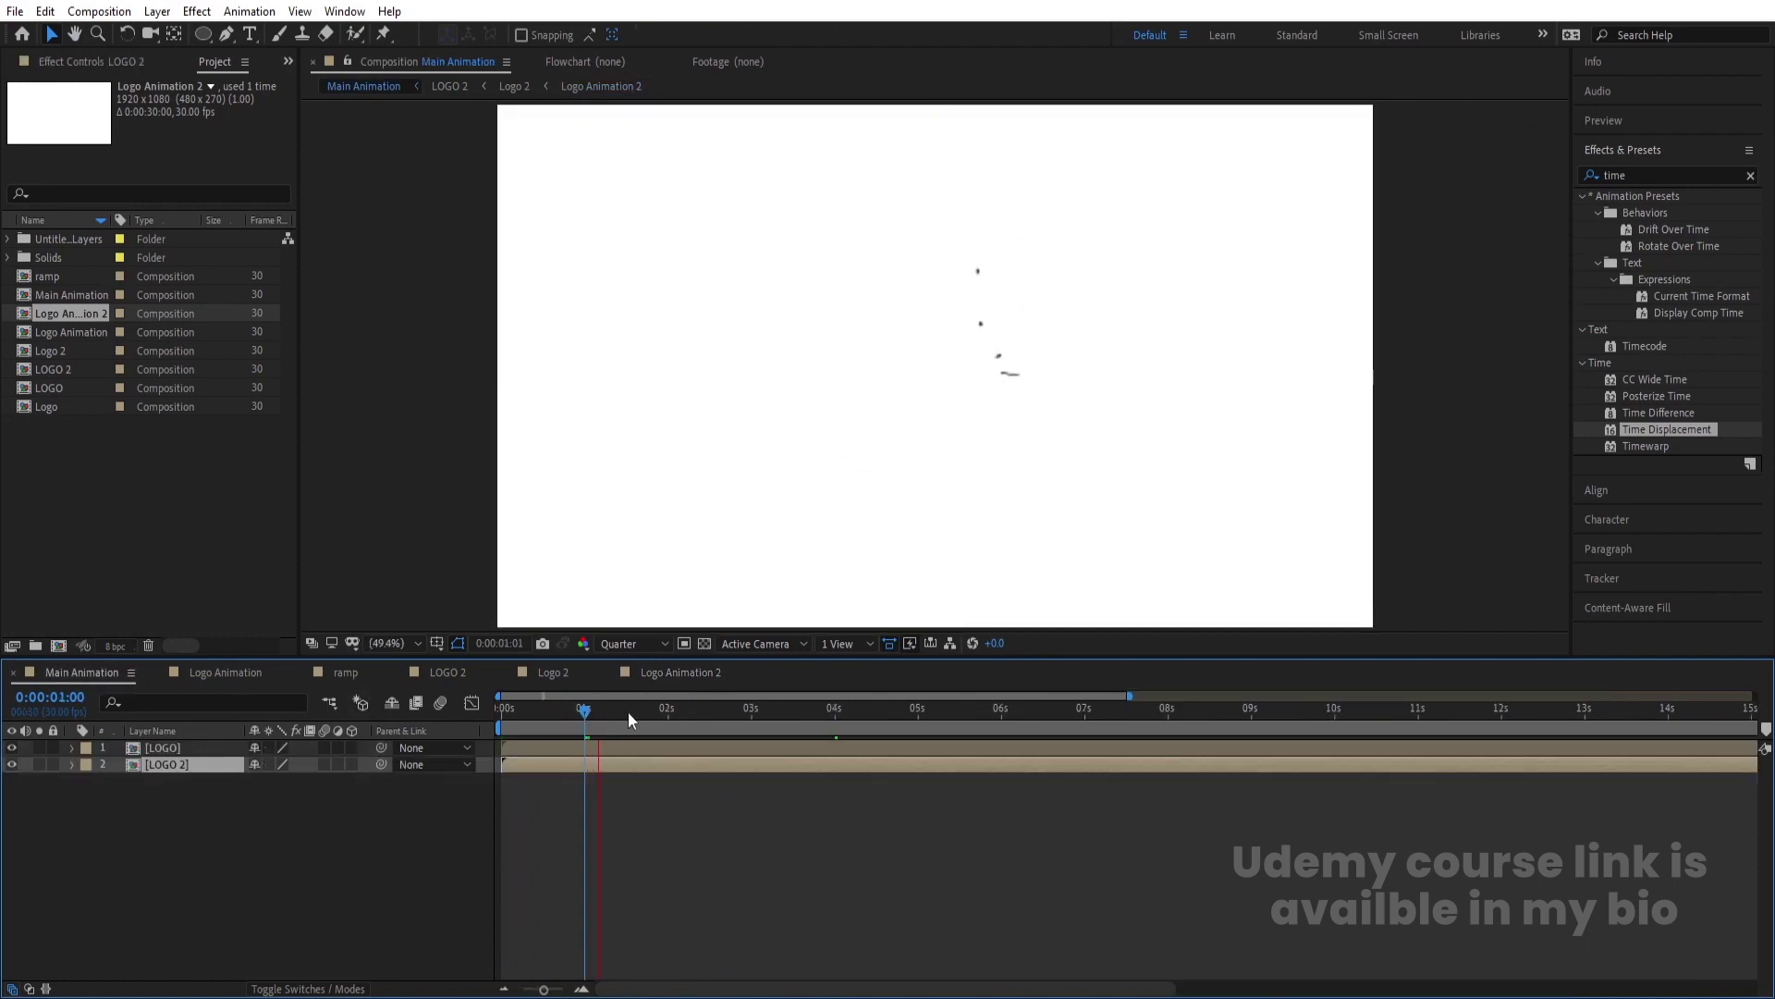
pyautogui.press('space')
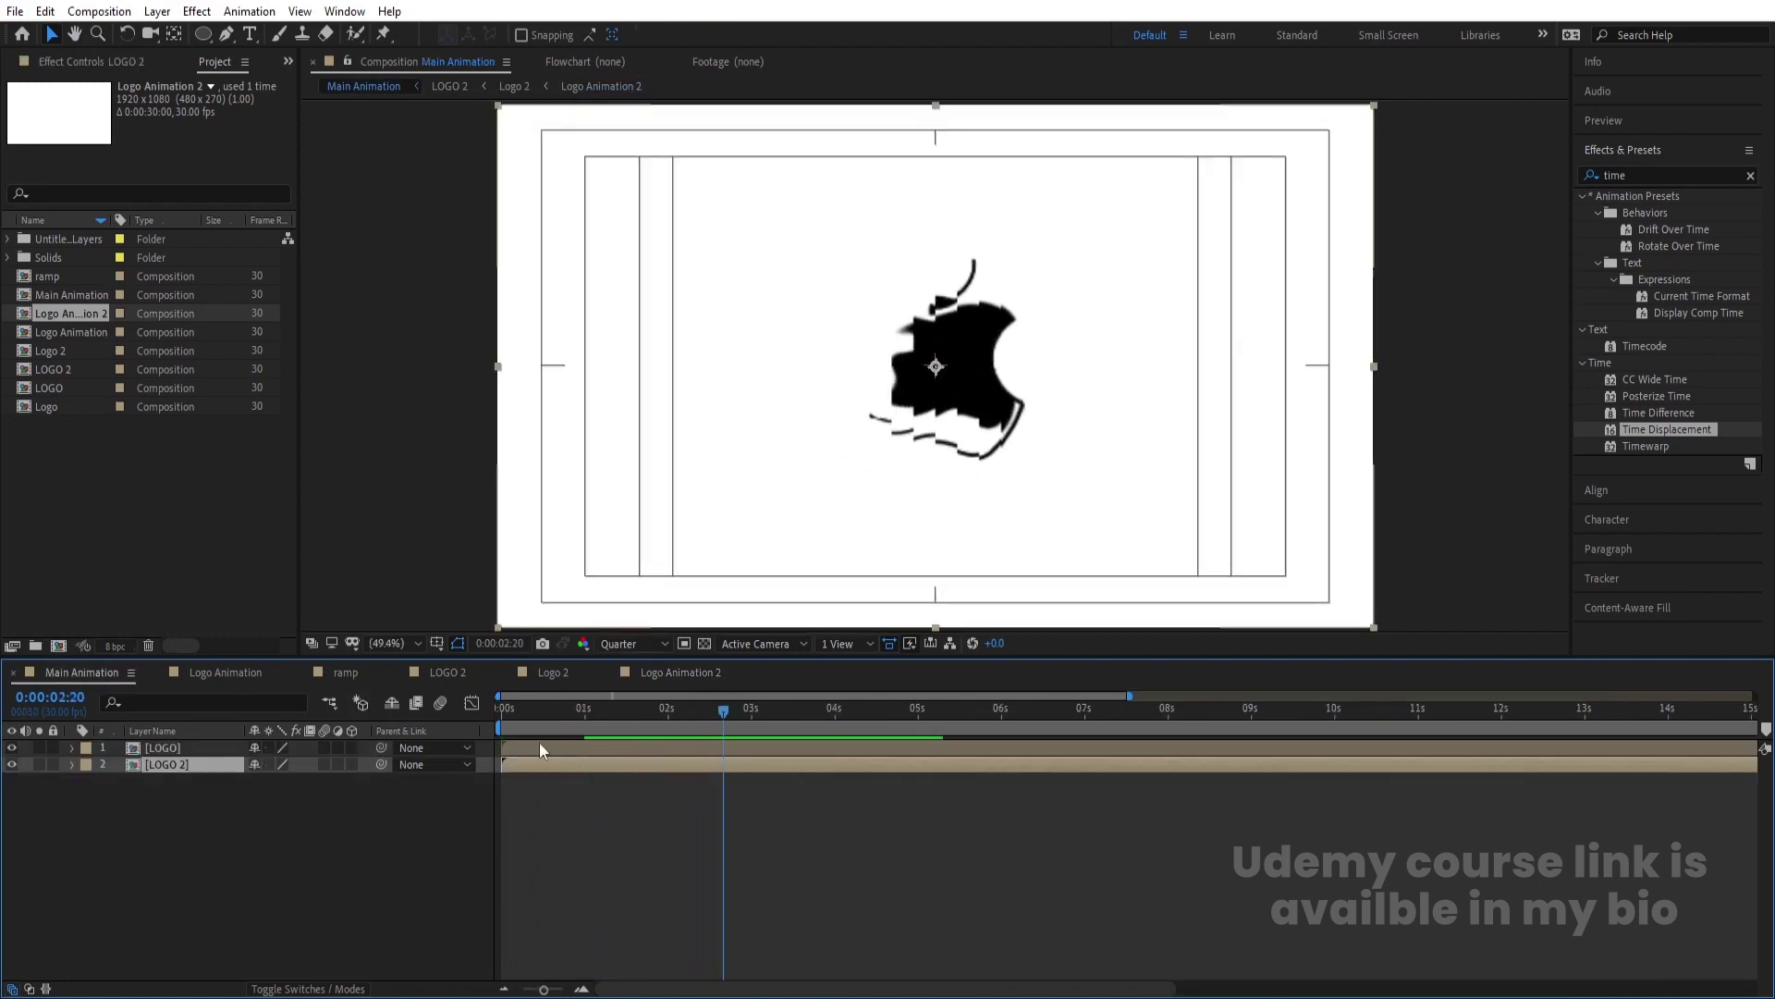
# Shift the LOGO layer's start to 0:00:00:15 in Main Animation and preview the offset.
pyautogui.click(518, 708)
pyautogui.press('=')
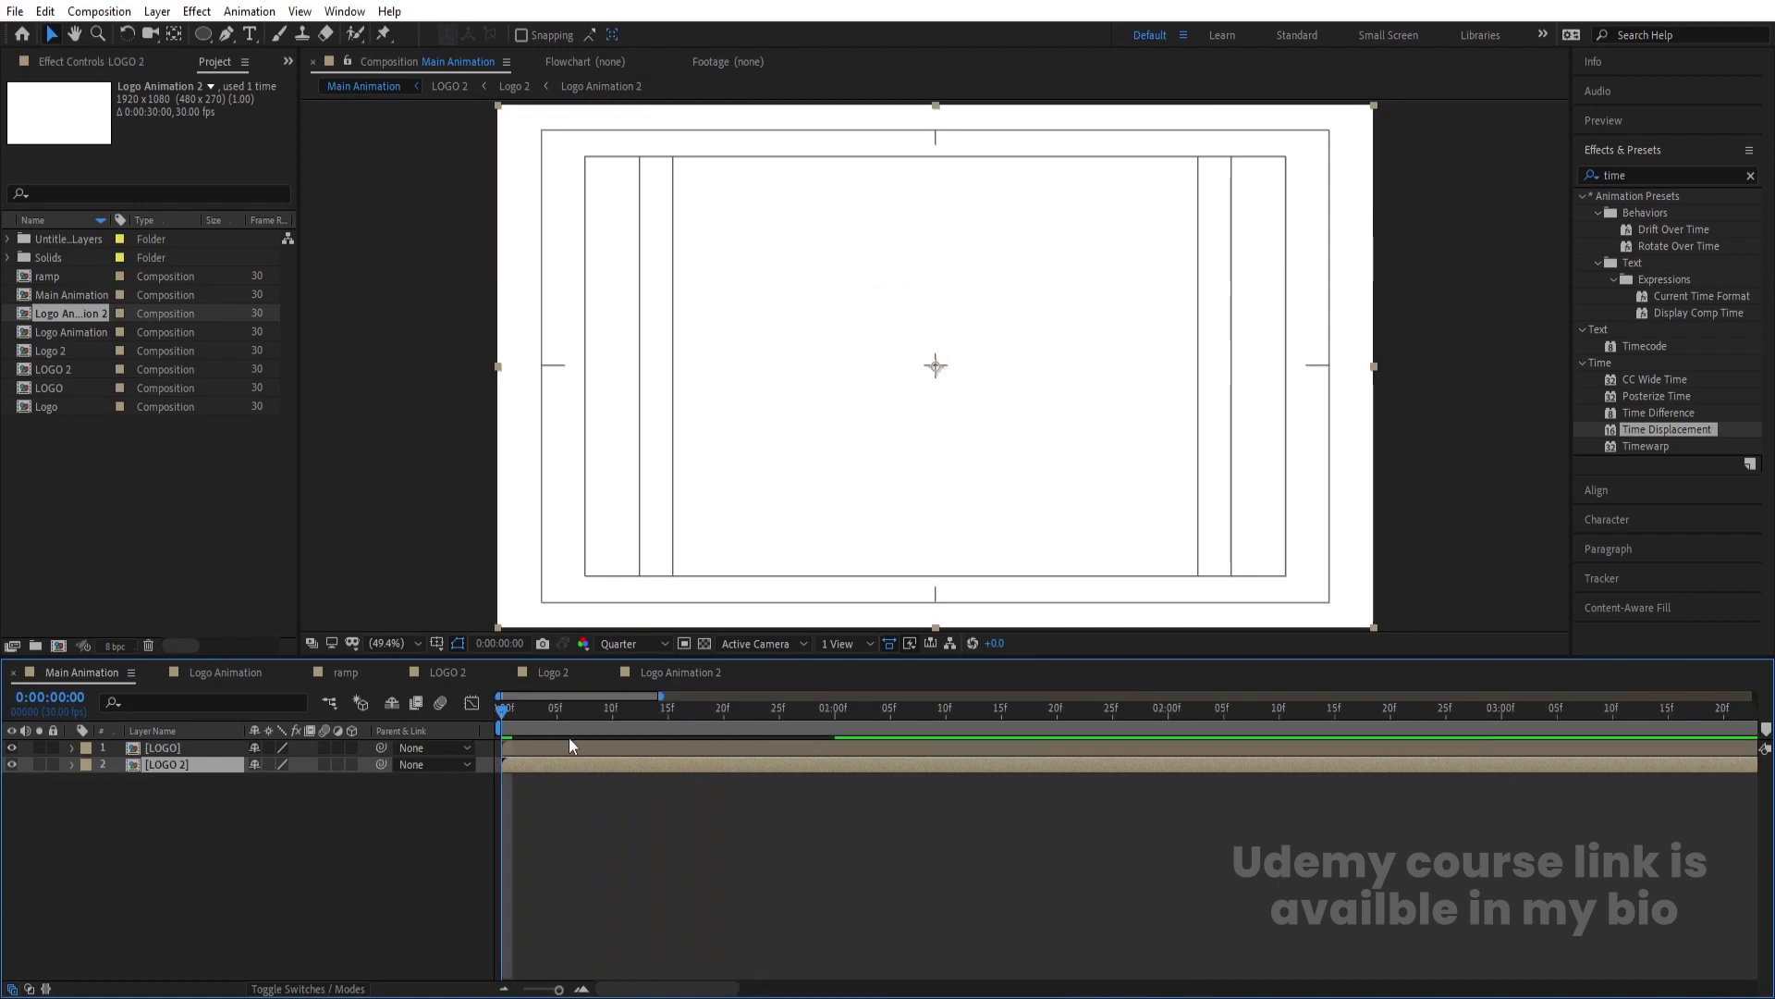
pyautogui.click(667, 708)
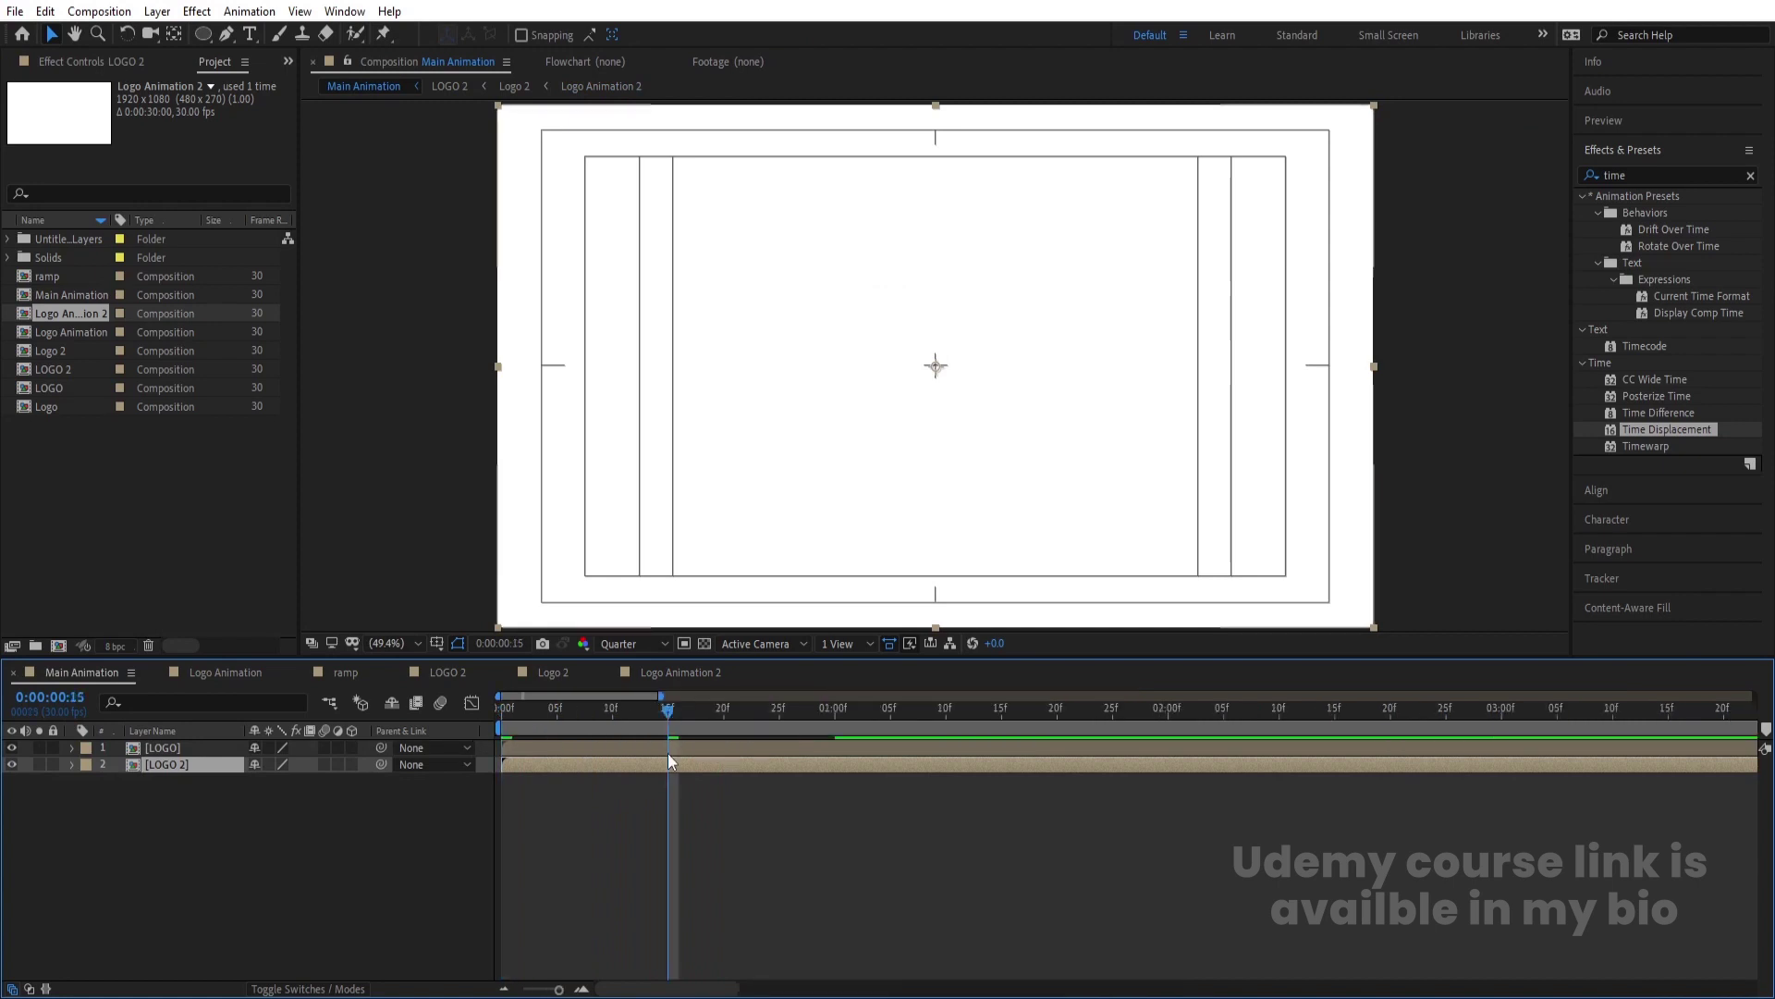
pyautogui.click(664, 750)
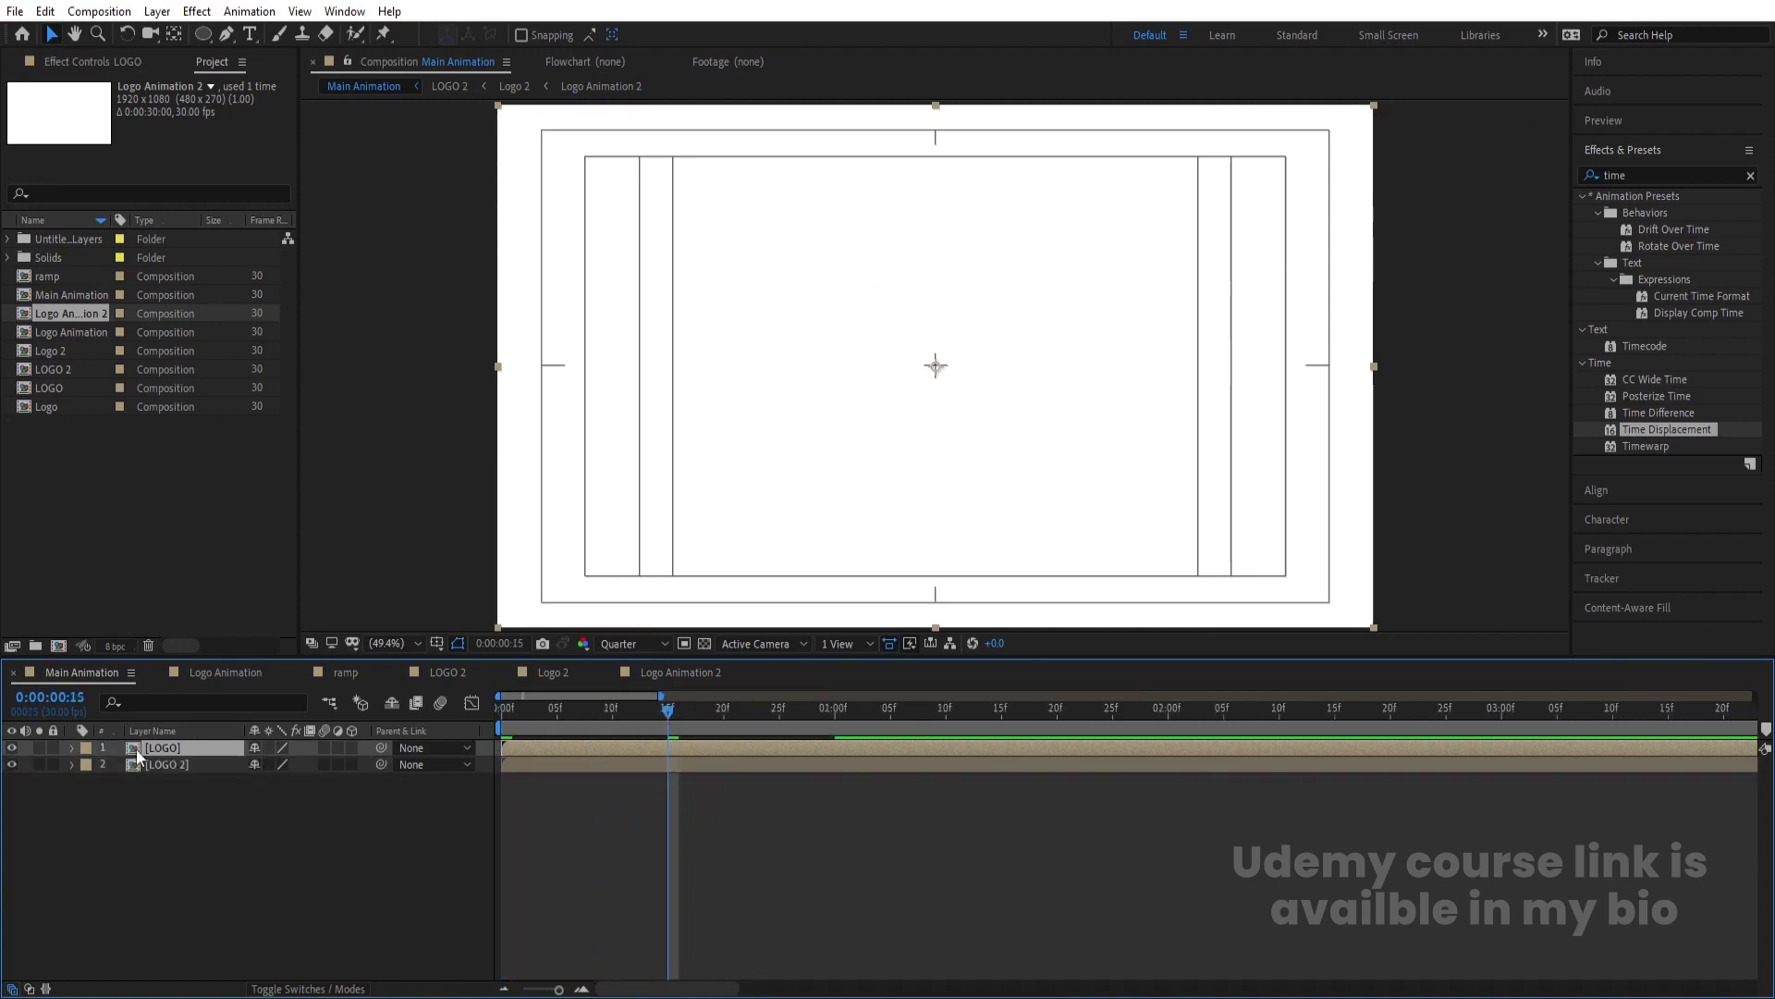
pyautogui.press('[')
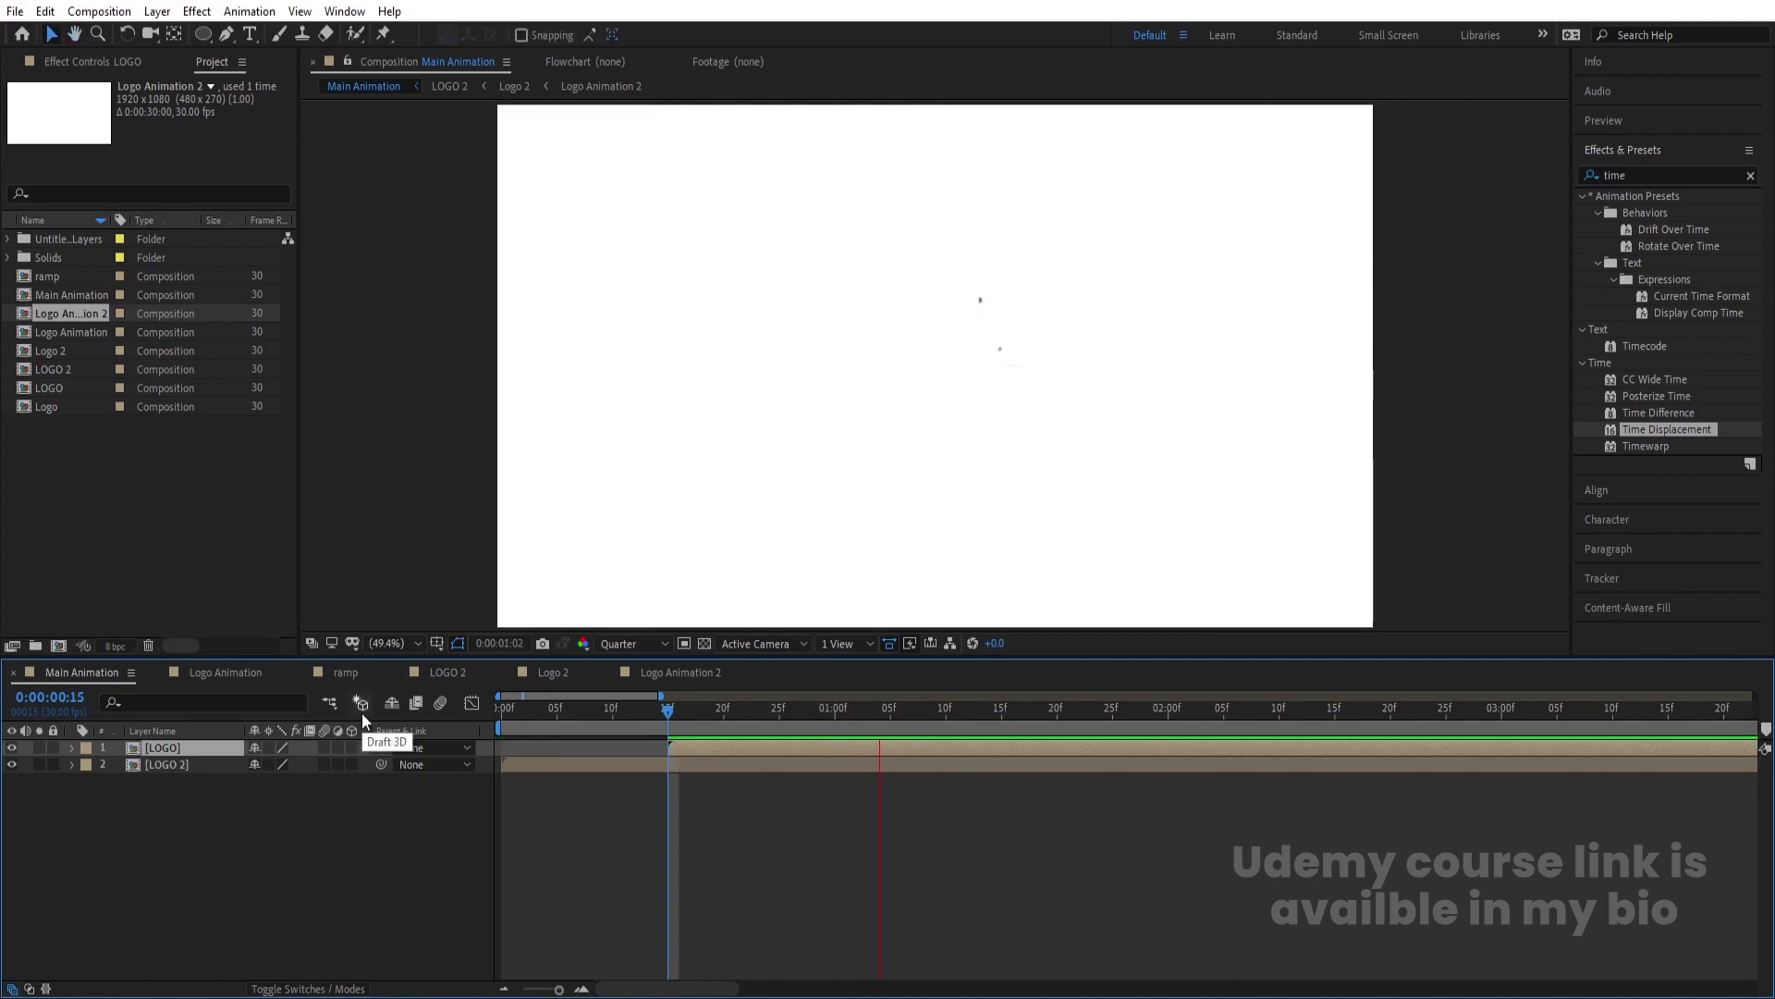
pyautogui.press('space')
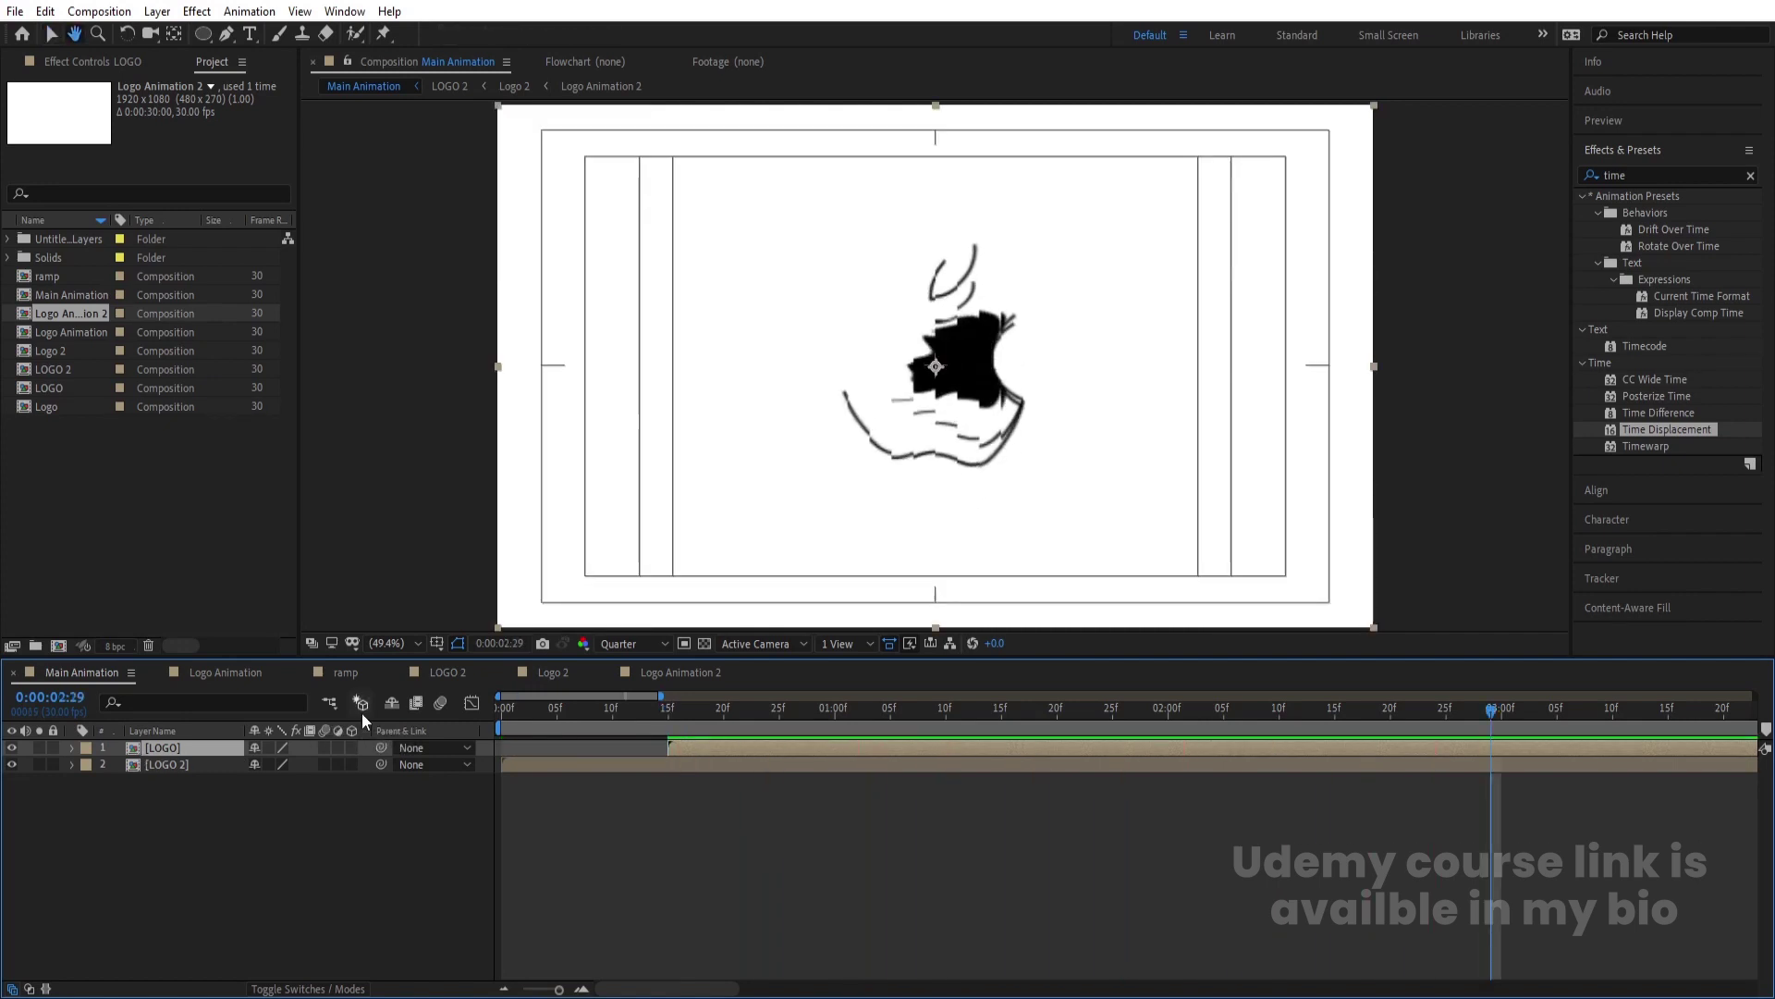
# Shift the LOGO layer's start to 0:00:00:05, trying 0:00:00:10 first.
pyautogui.click(617, 710)
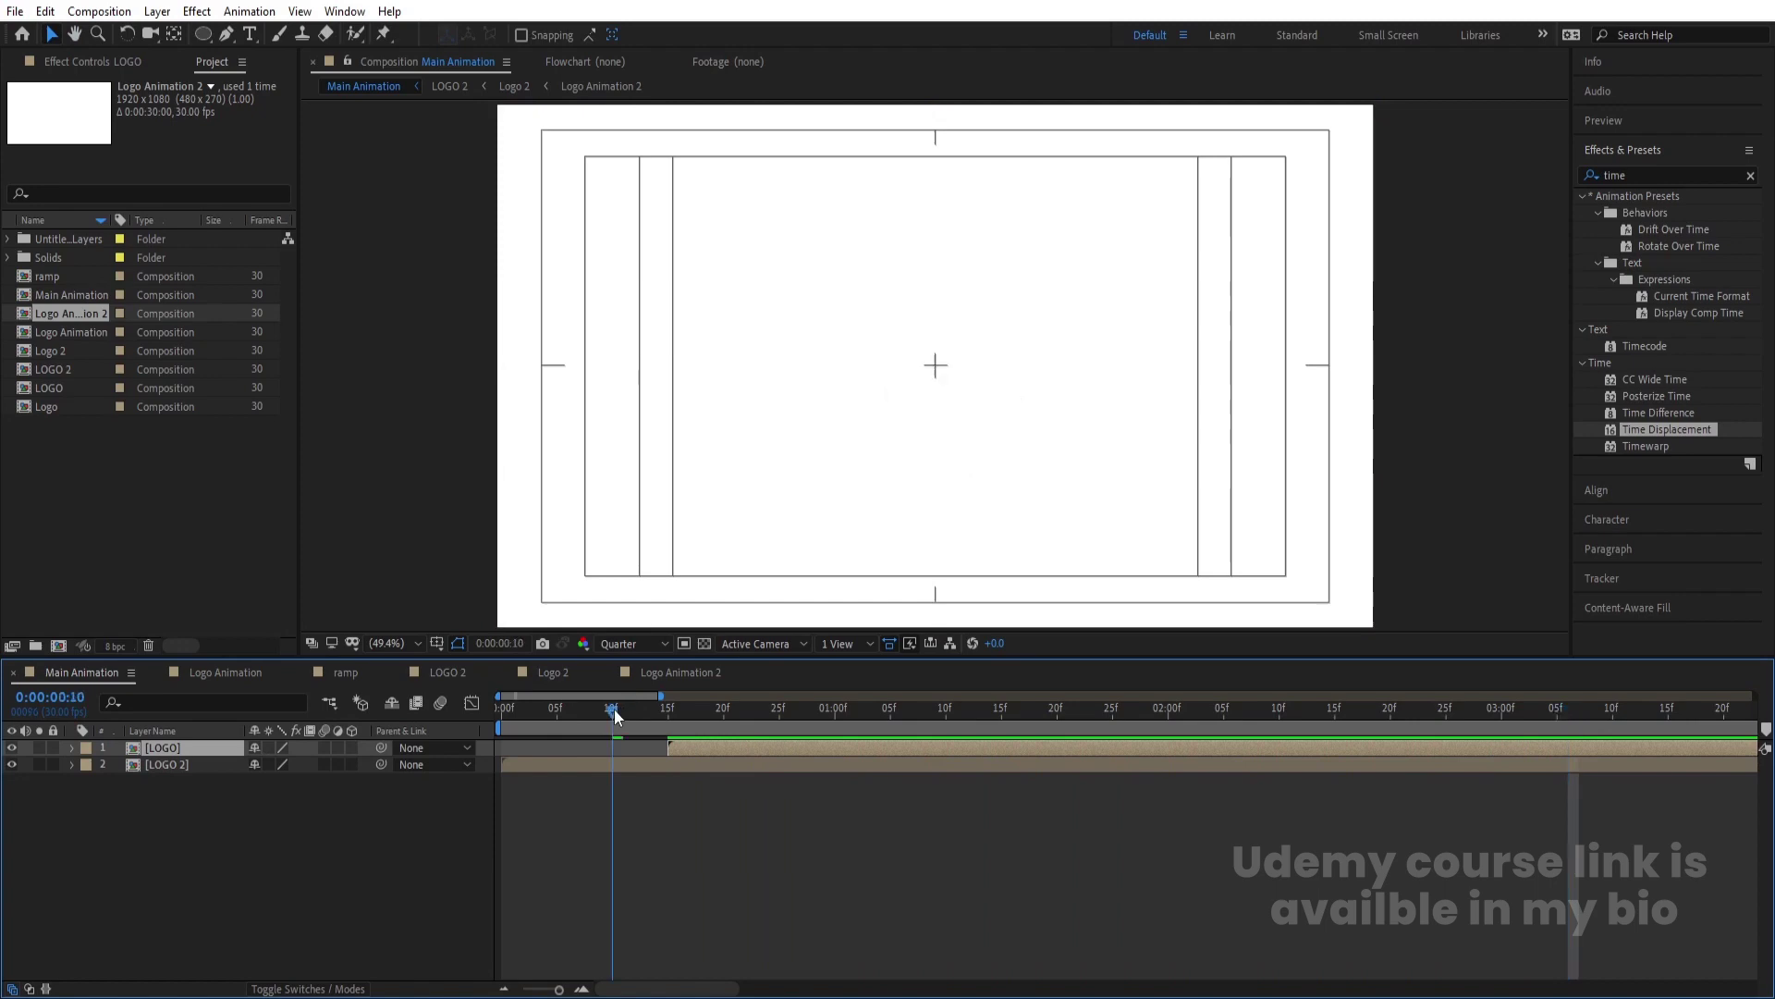
pyautogui.press('[')
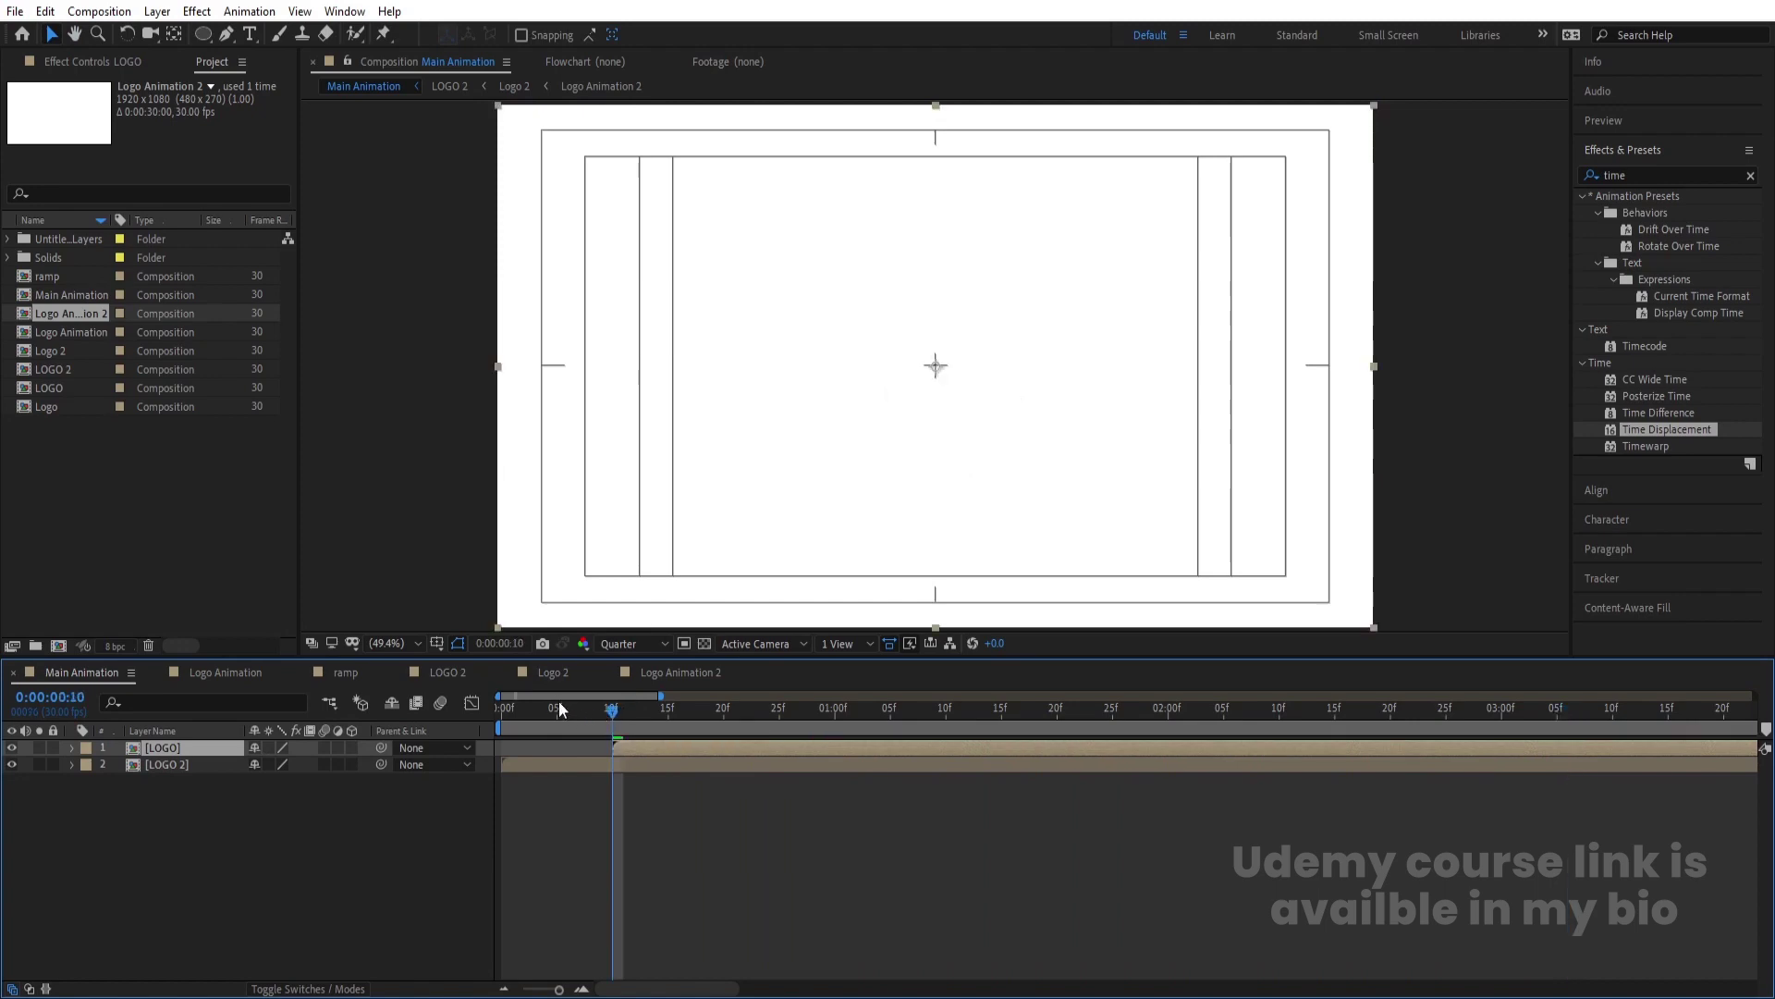
pyautogui.click(555, 708)
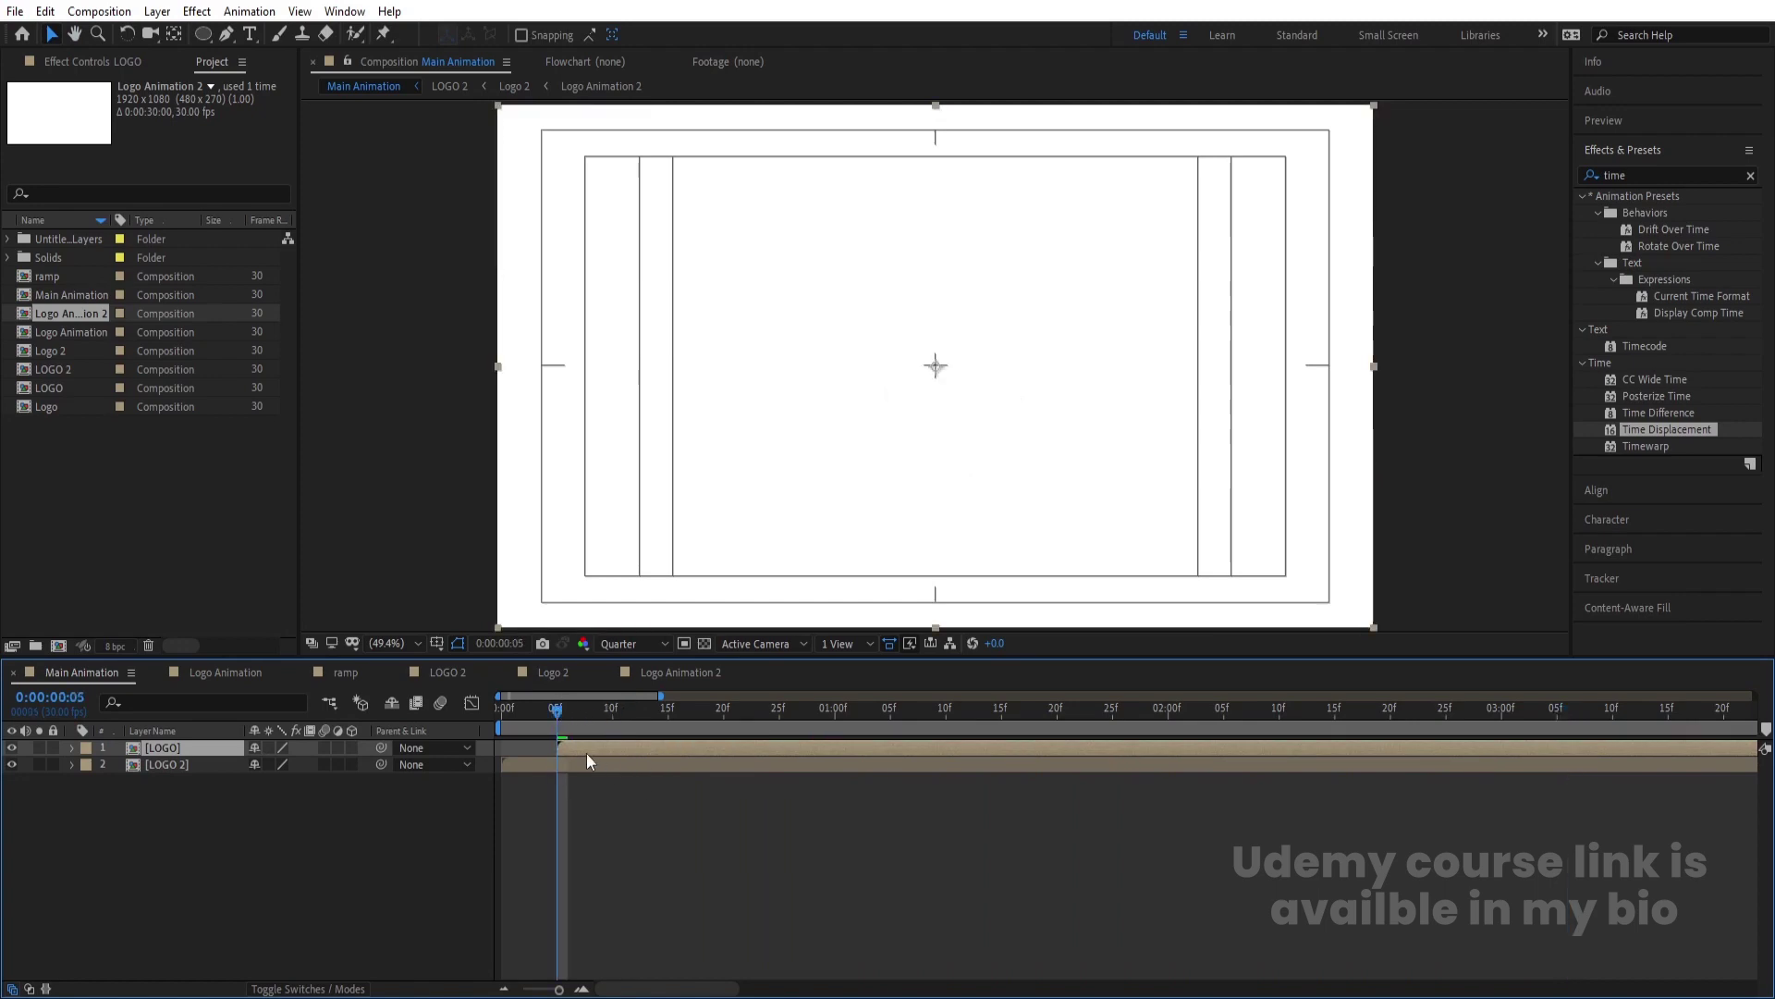
# Duplicate the LOGO layer, start the upper copy at 0:00:00:10 and preview the staggered layers.
pyautogui.hotkey('ctrl', 'd')
pyautogui.click(610, 710)
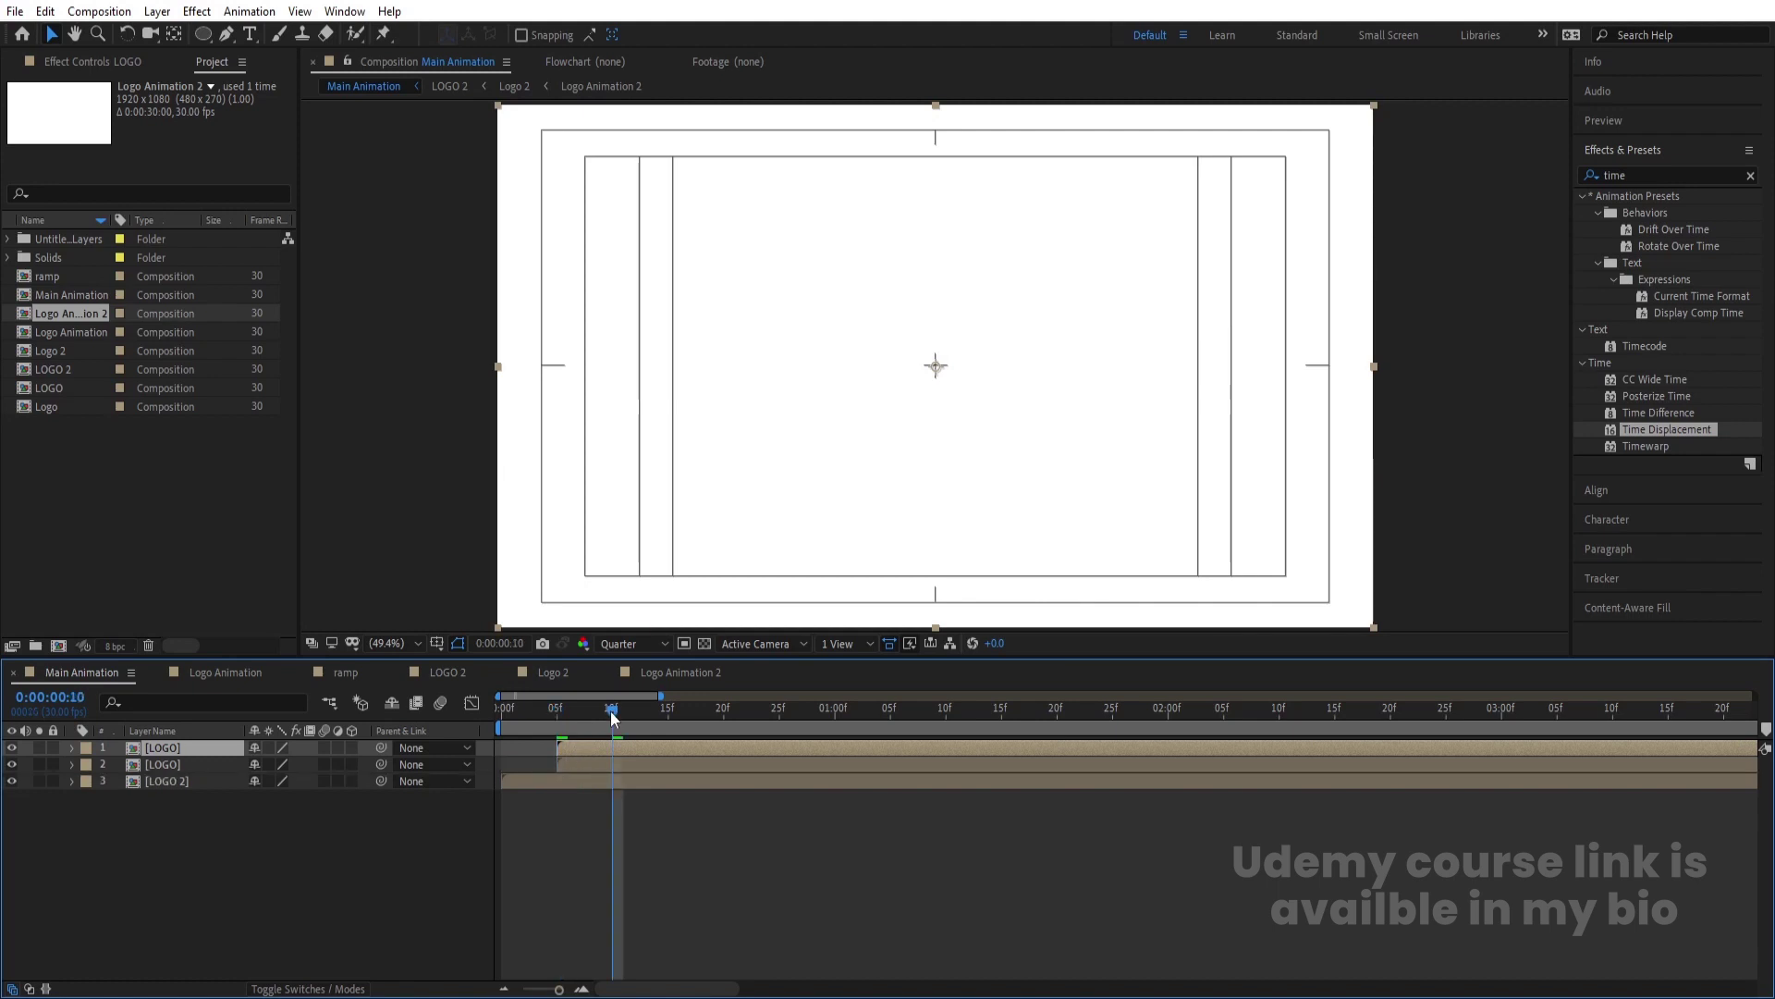
pyautogui.press('[')
pyautogui.press('space')
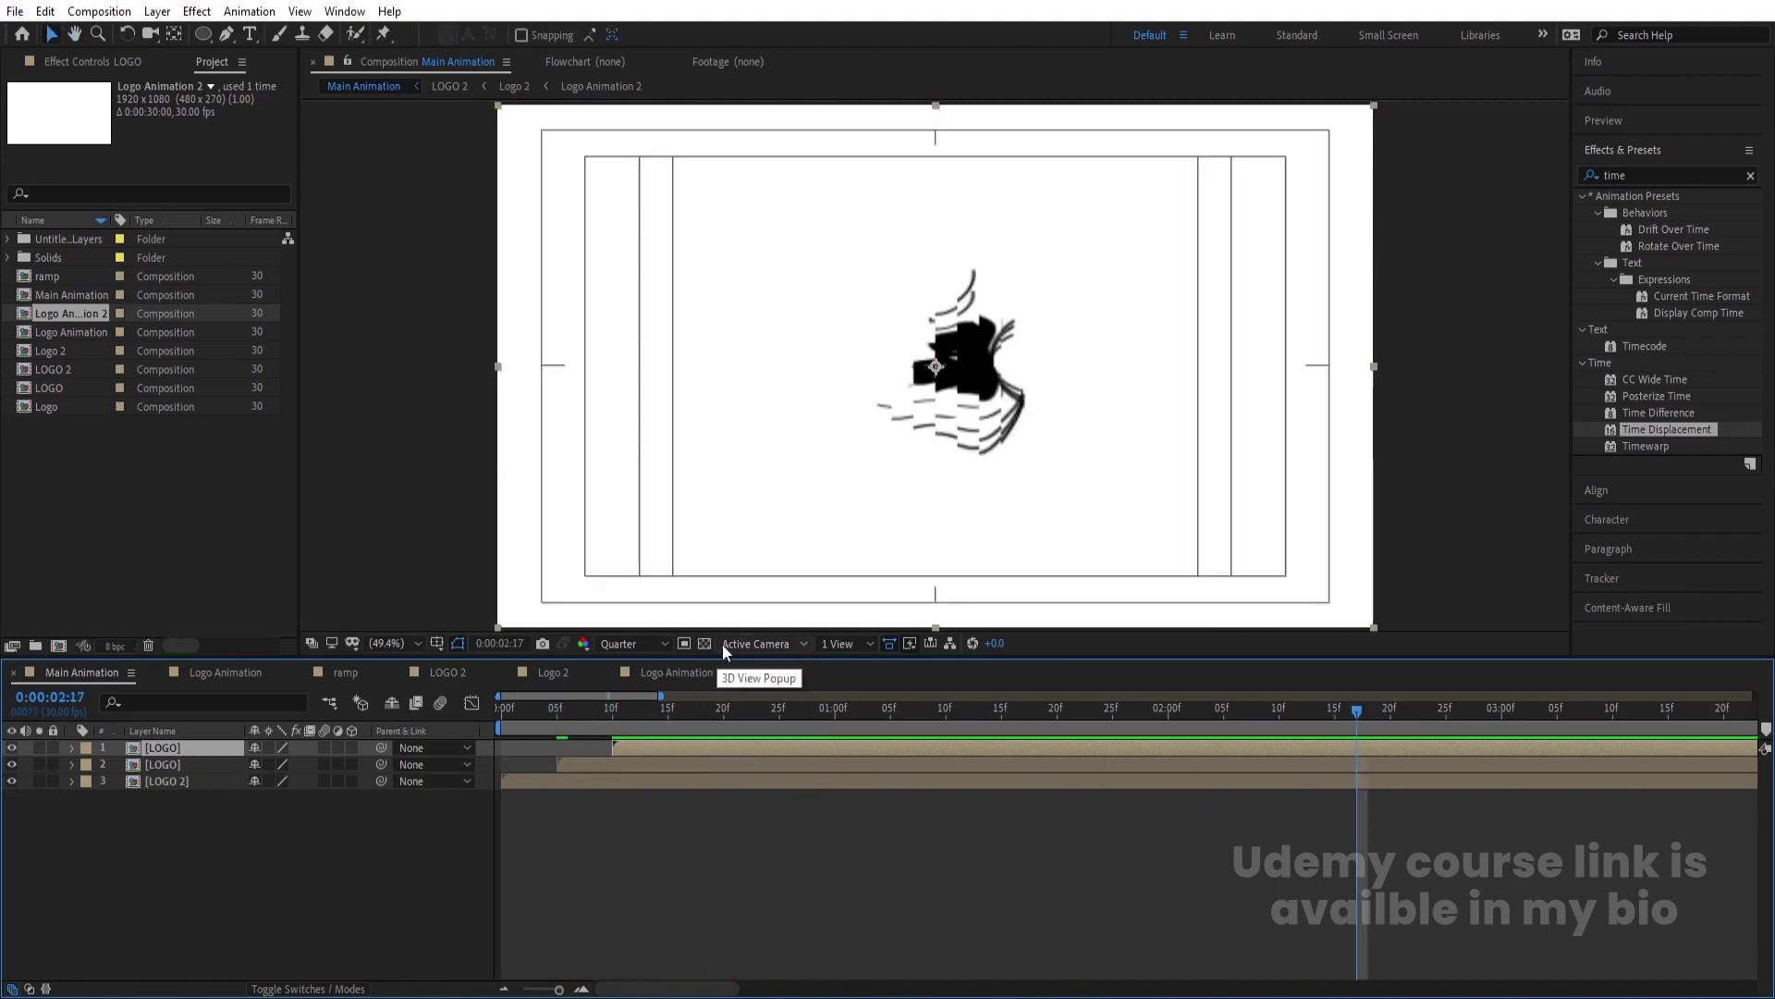
# Apply the Fill effect to the LOGO layer starting at frame 5 and set its color to dark gray.
pyautogui.click(568, 767)
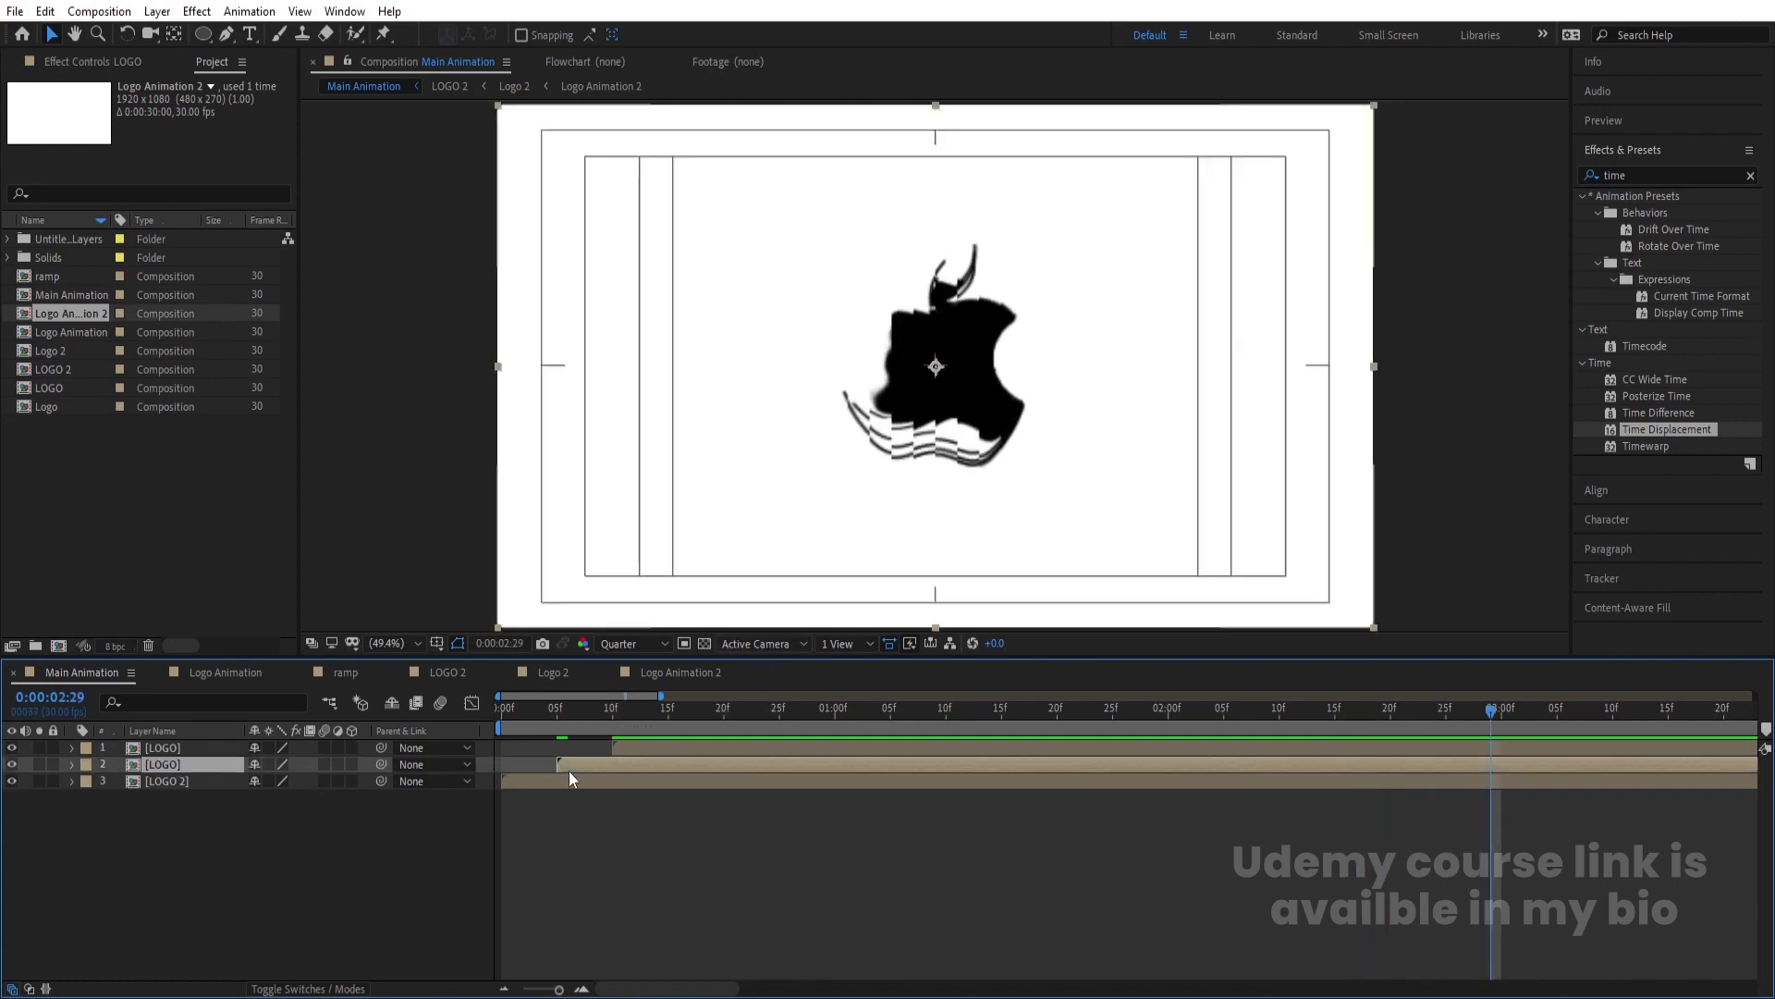
pyautogui.click(1673, 174)
pyautogui.write('fill')
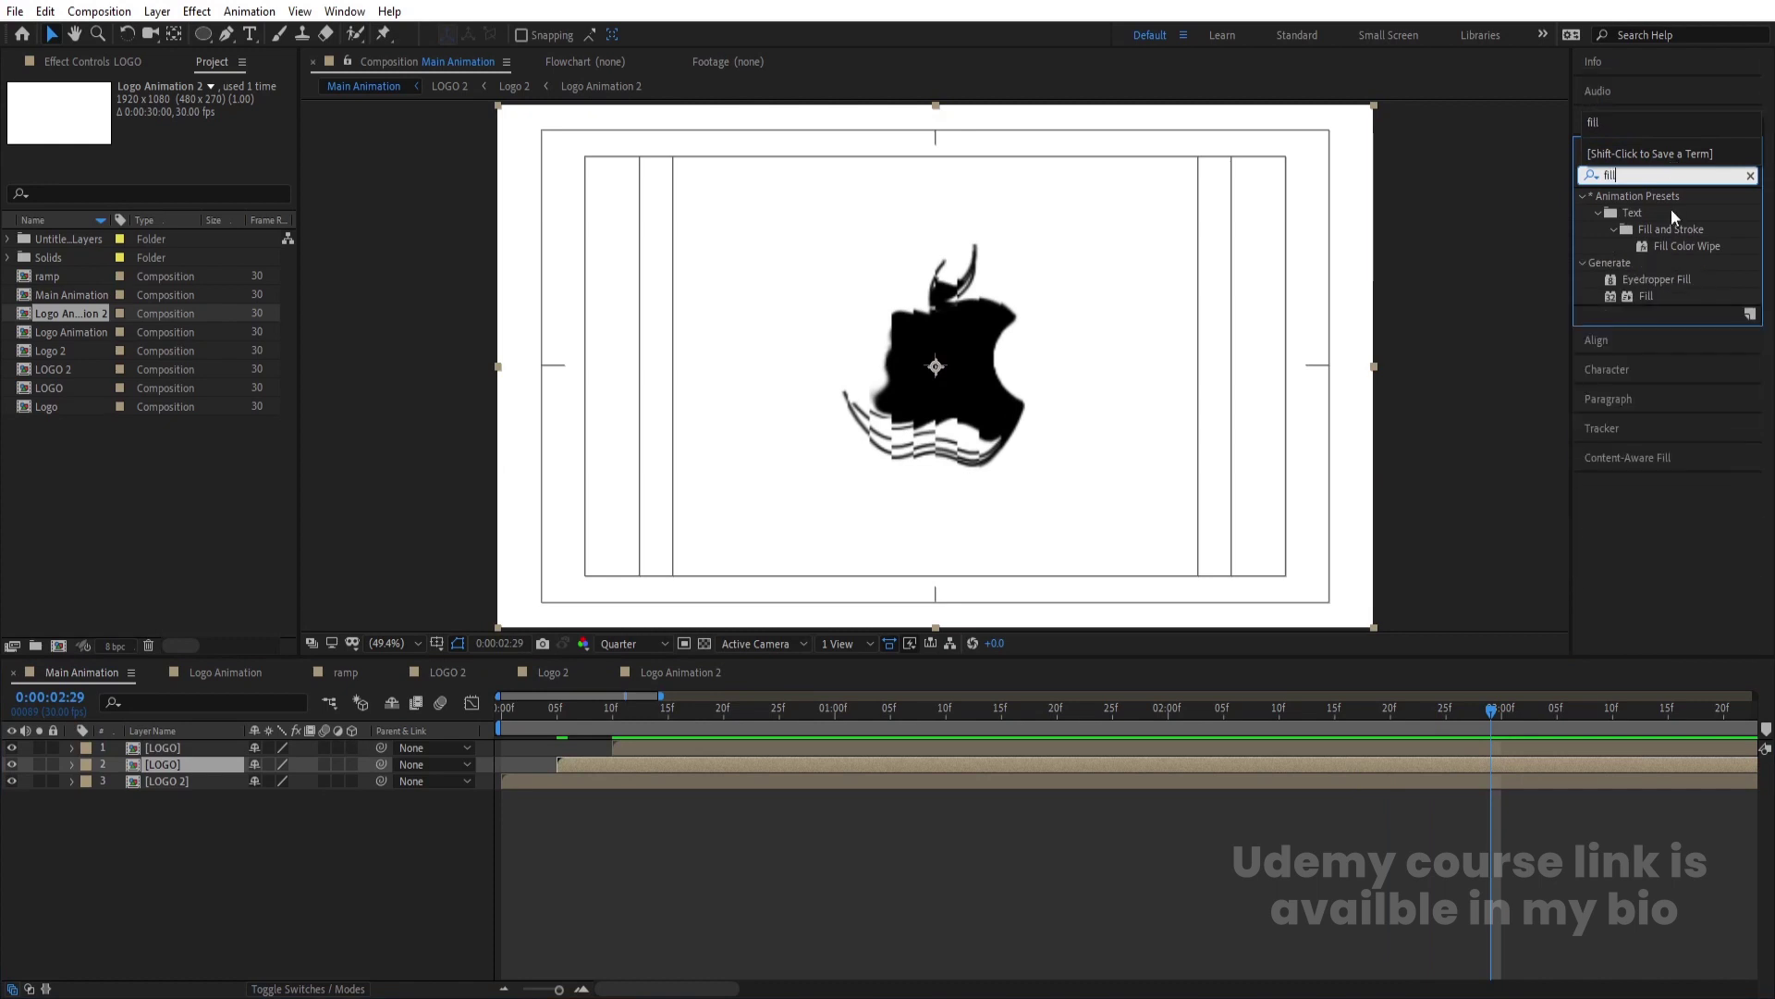
pyautogui.doubleClick(1646, 301)
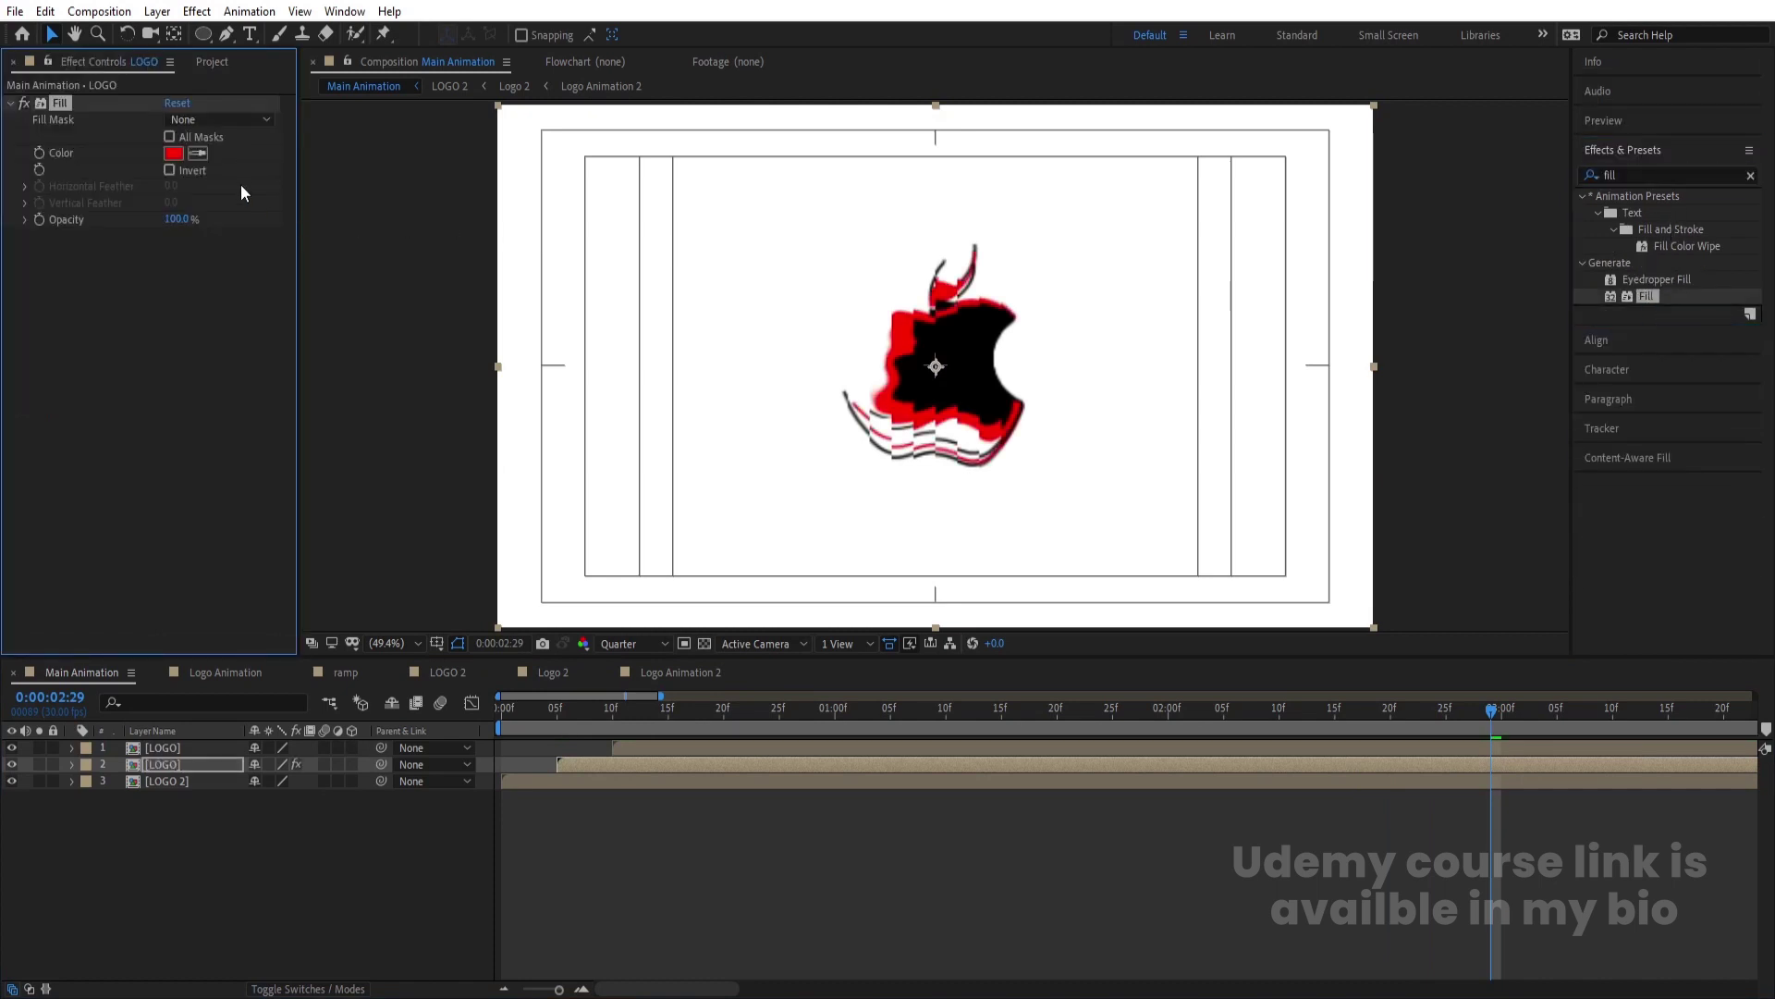
pyautogui.click(180, 158)
pyautogui.moveTo(125, 572); pyautogui.dragTo(62, 533)
pyautogui.press('Return')
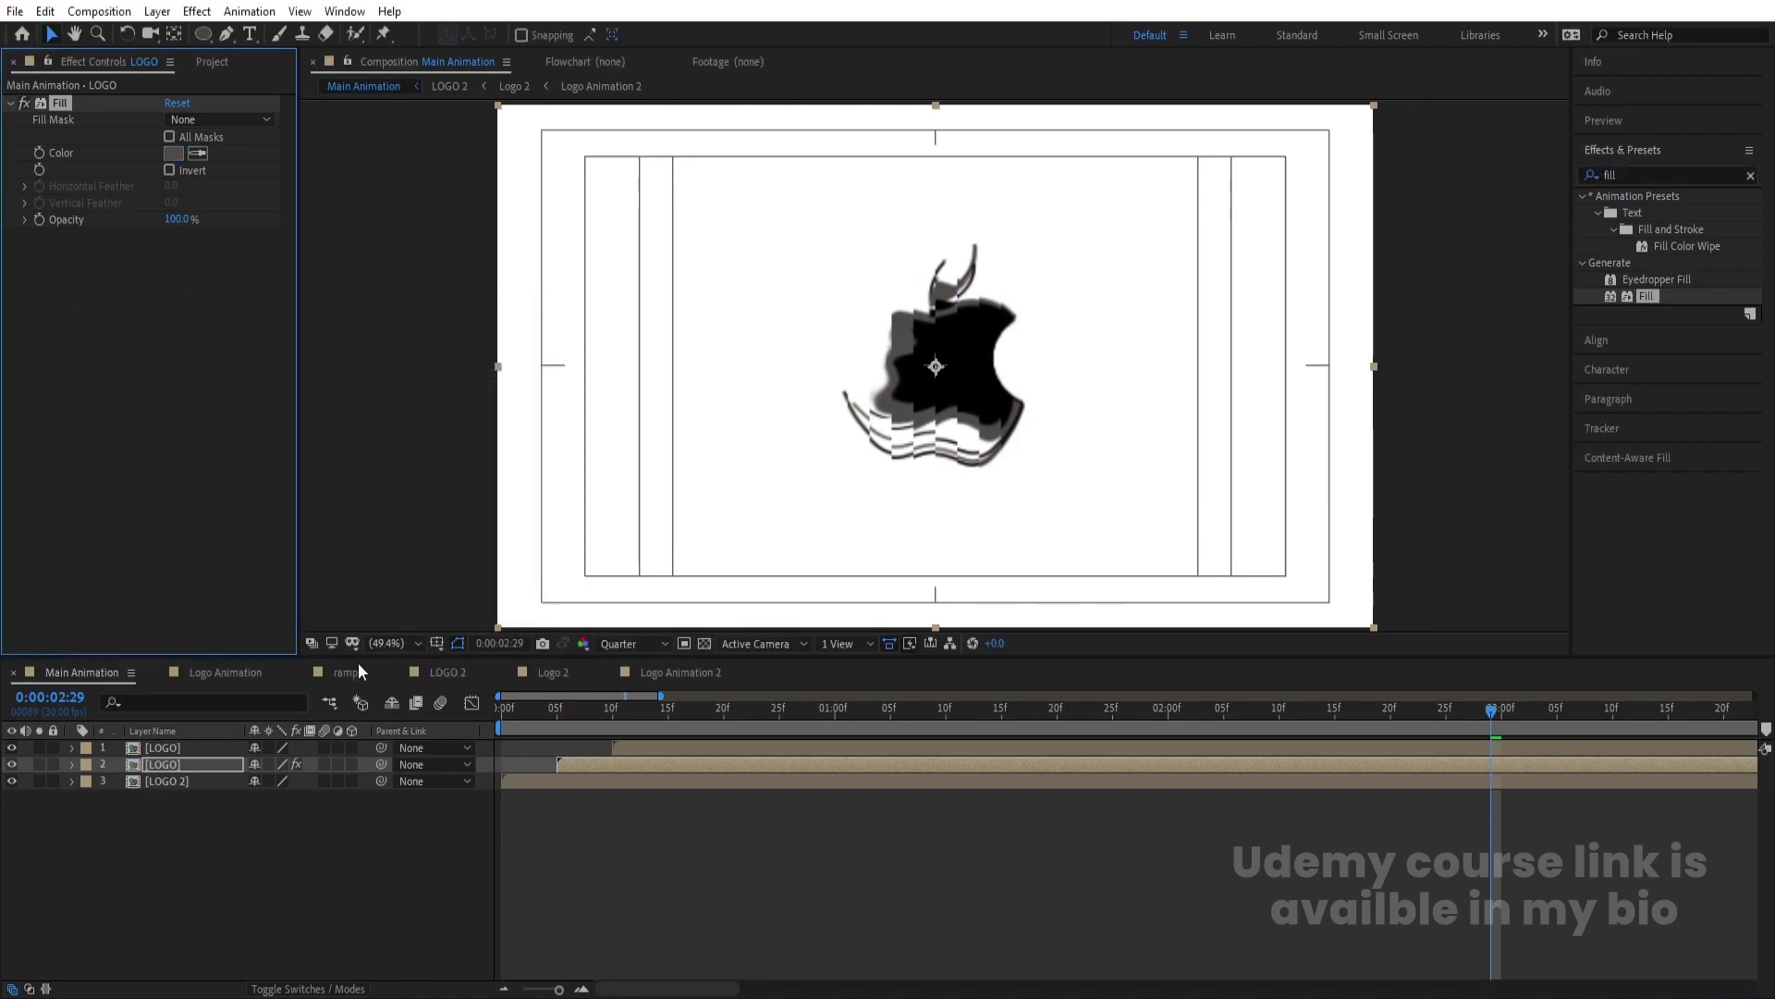
# Duplicate the topmost LOGO layer and shift the copy to start at 0:00:00:15.
pyautogui.click(631, 744)
pyautogui.hotkey('ctrl', 'd')
pyautogui.moveTo(629, 742); pyautogui.dragTo(696, 752)
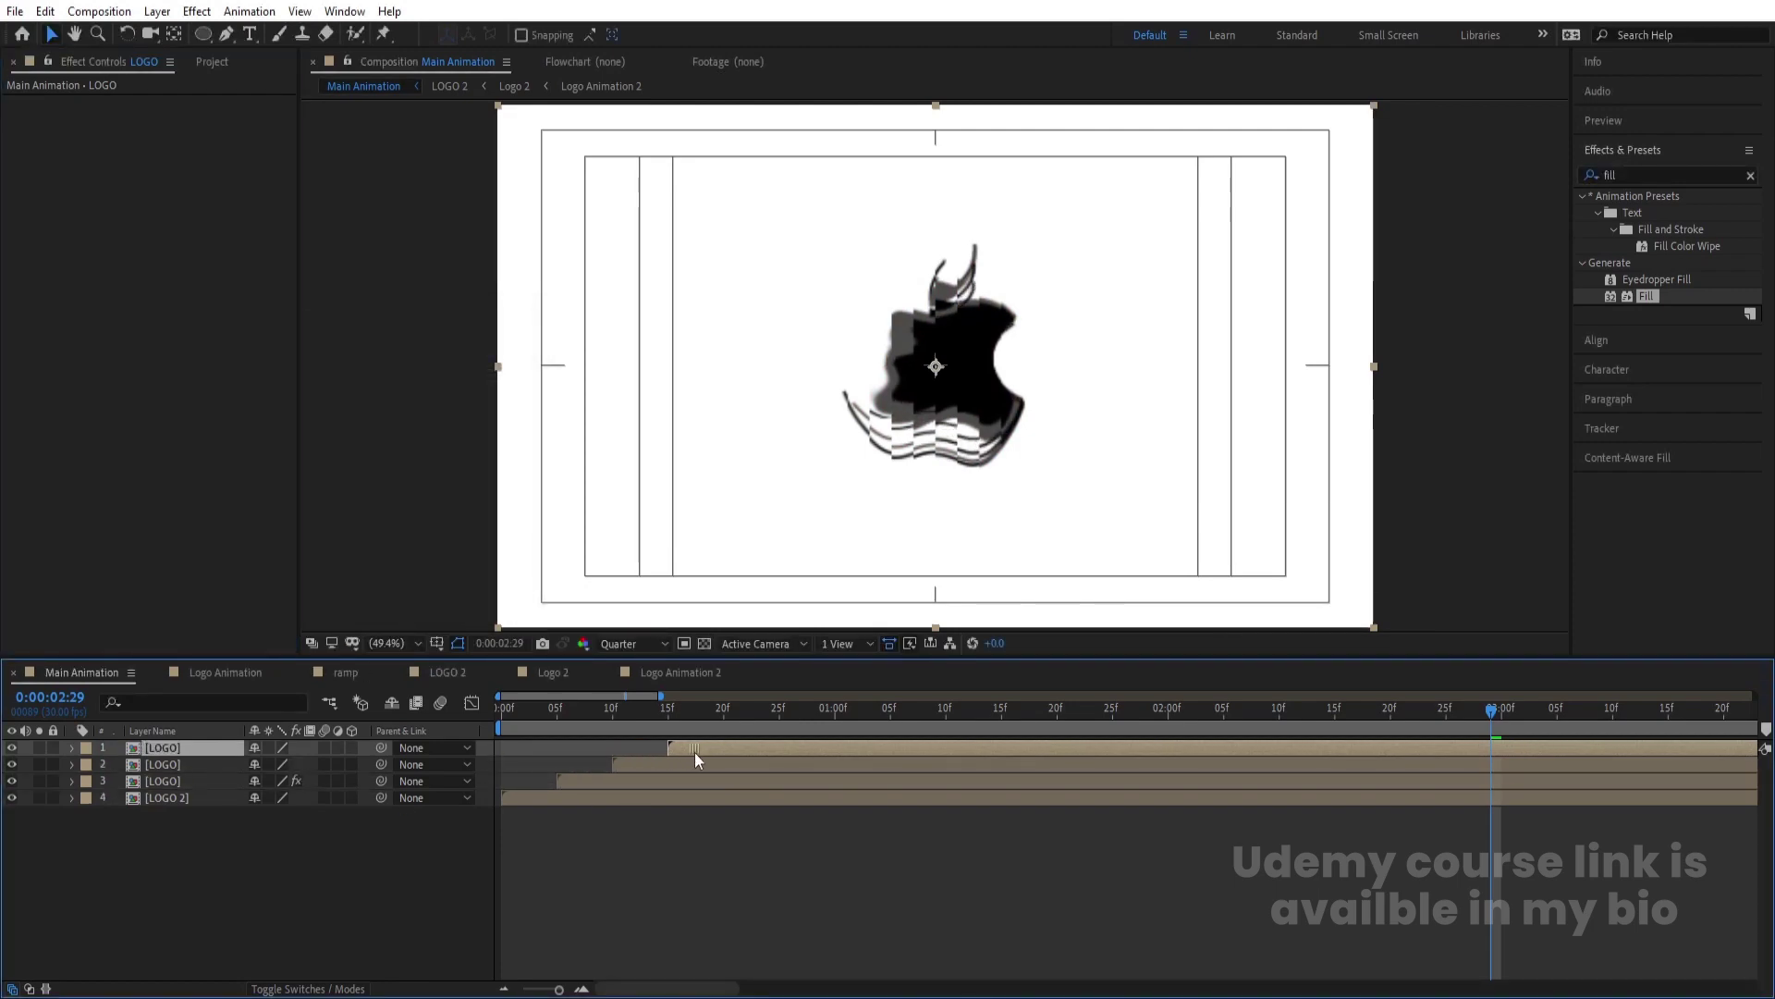
# Apply the Fill effect to the topmost LOGO layer, set its color to bright green and preview it.
pyautogui.doubleClick(1645, 301)
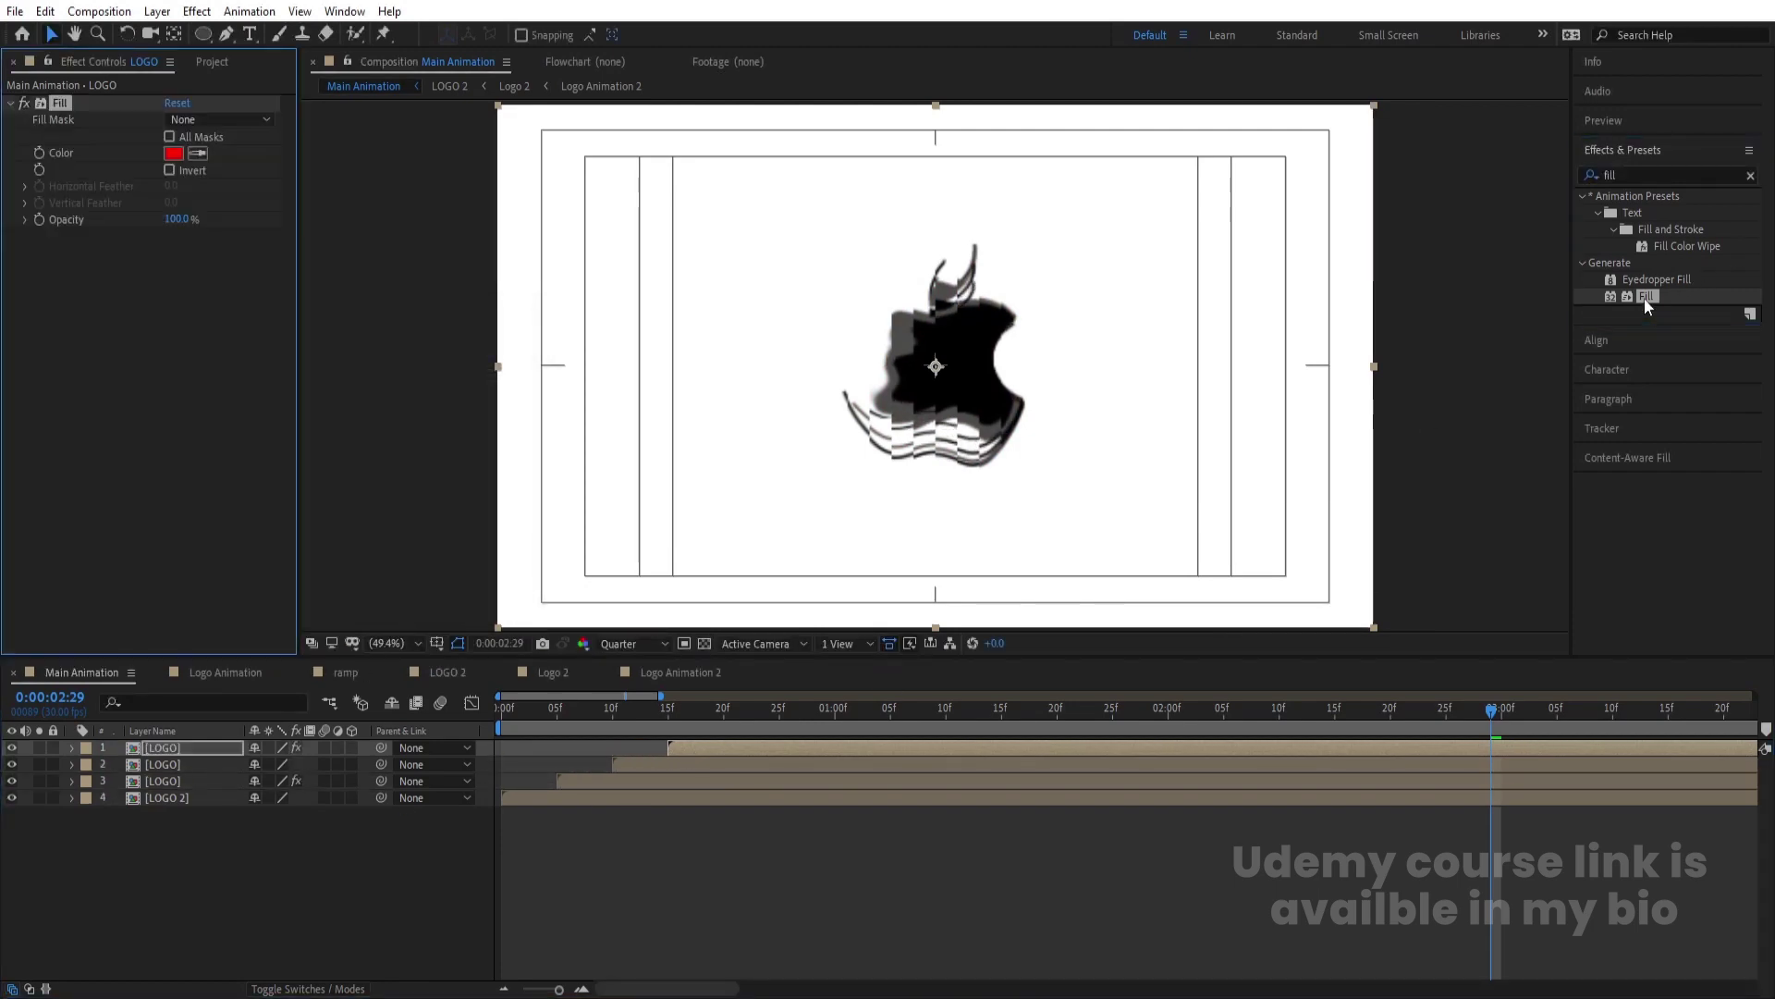
pyautogui.click(173, 152)
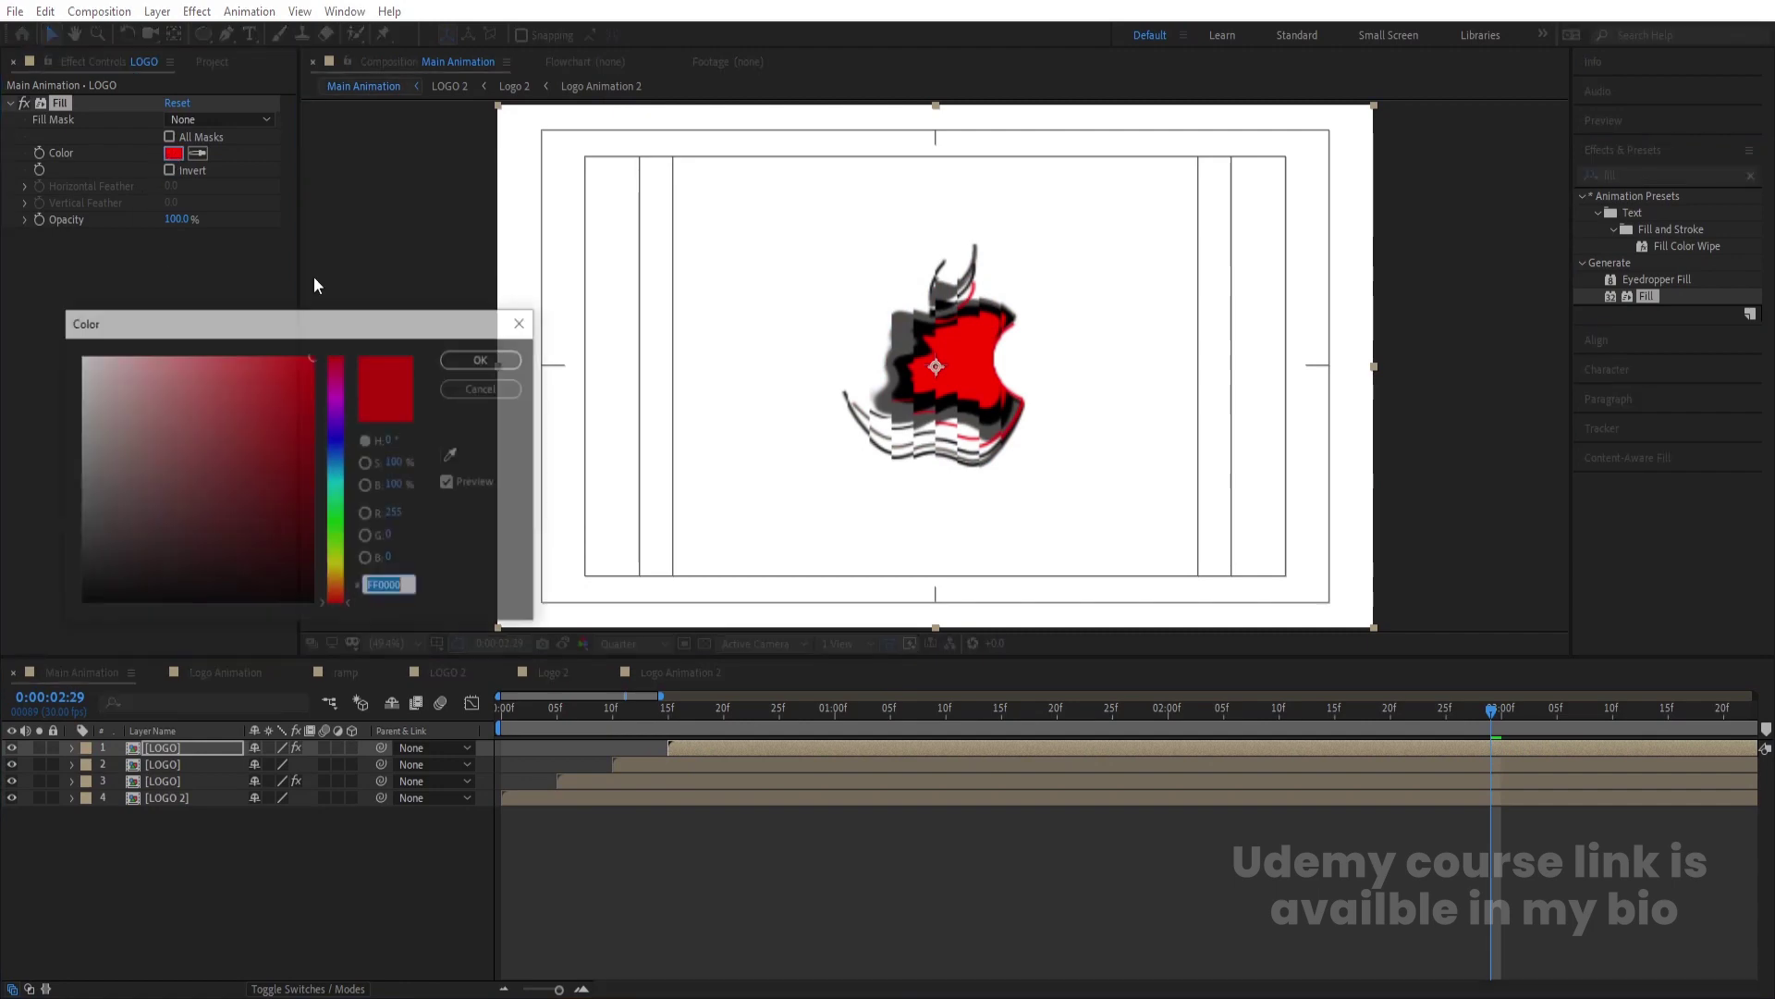
pyautogui.click(338, 527)
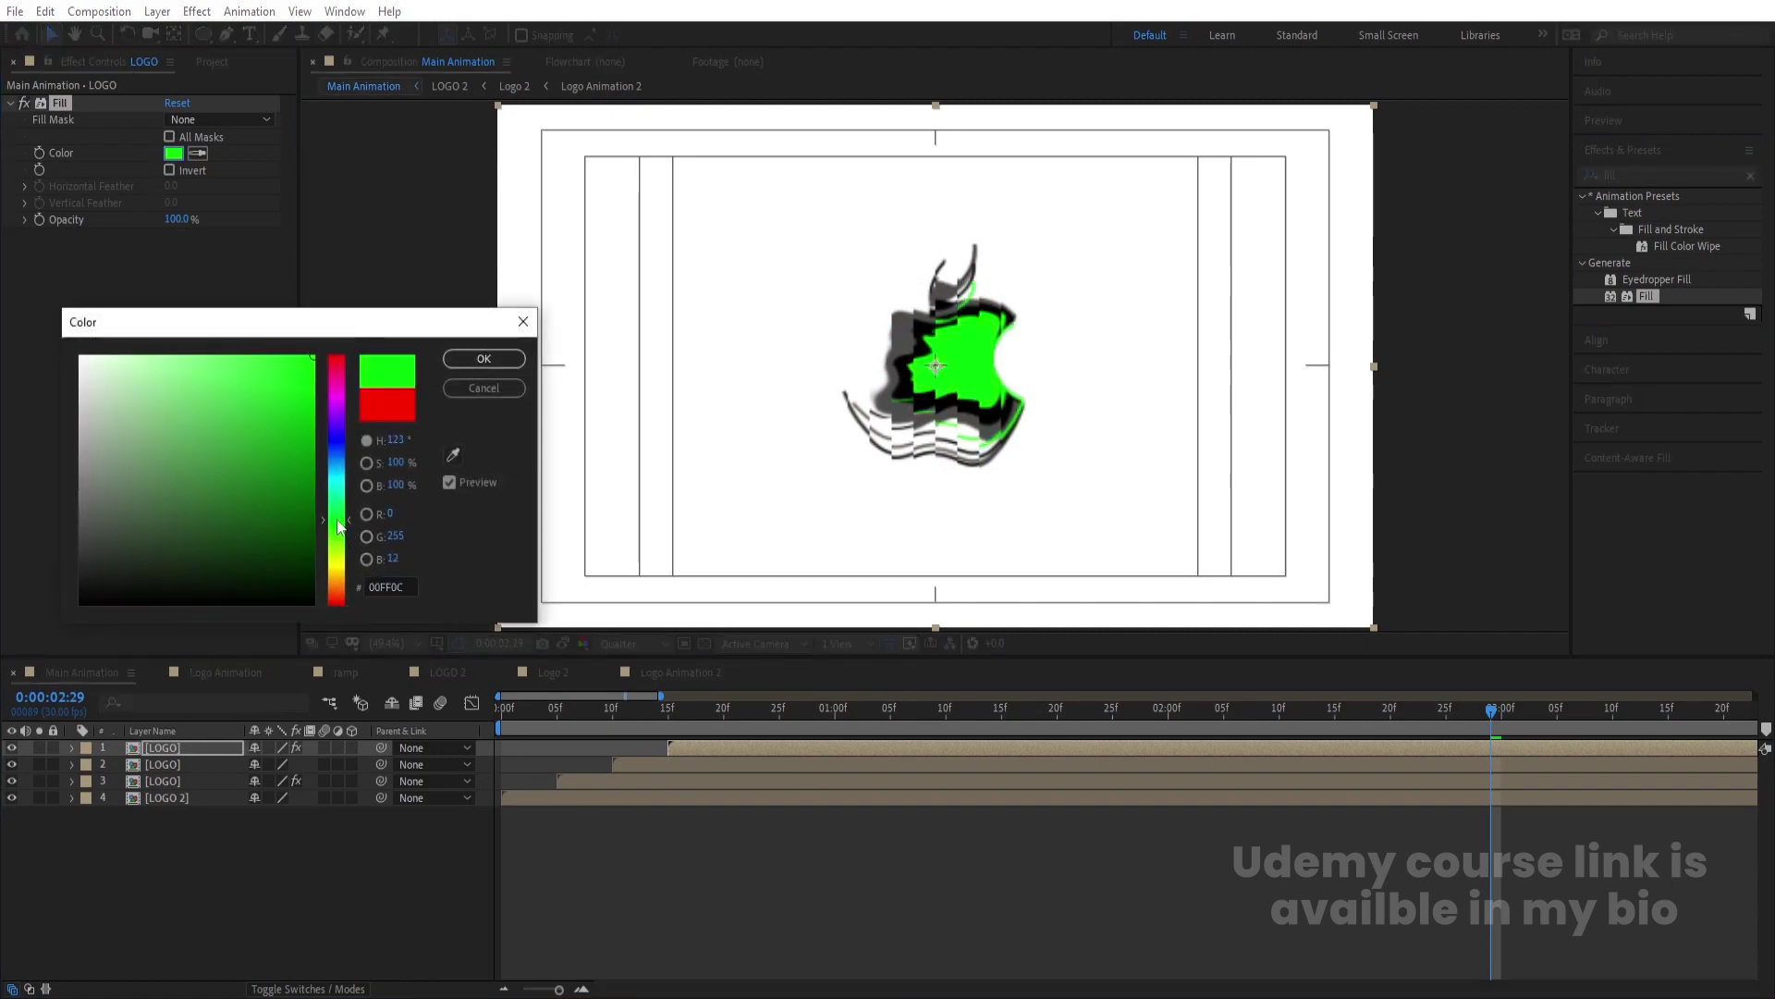
pyautogui.click(476, 360)
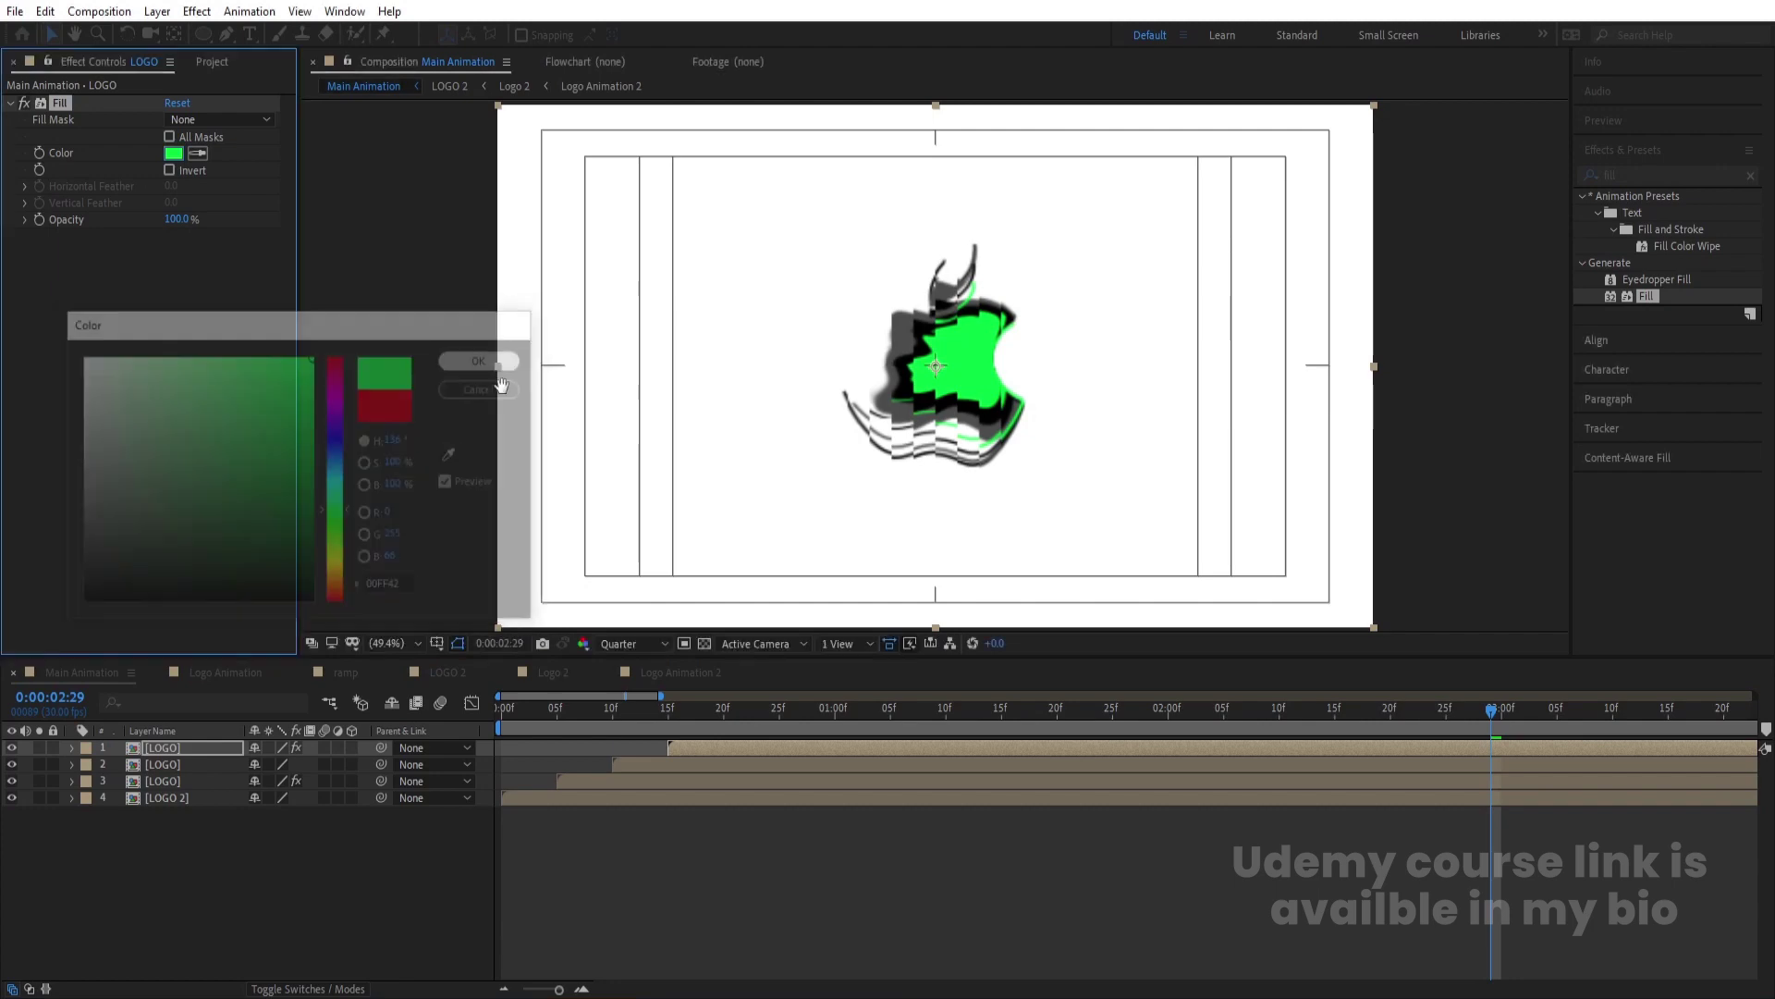
pyautogui.press('space')
# Duplicate the topmost LOGO layer, start the copy at 0:00:00:25 and remove its Fill effect.
pyautogui.click(681, 751)
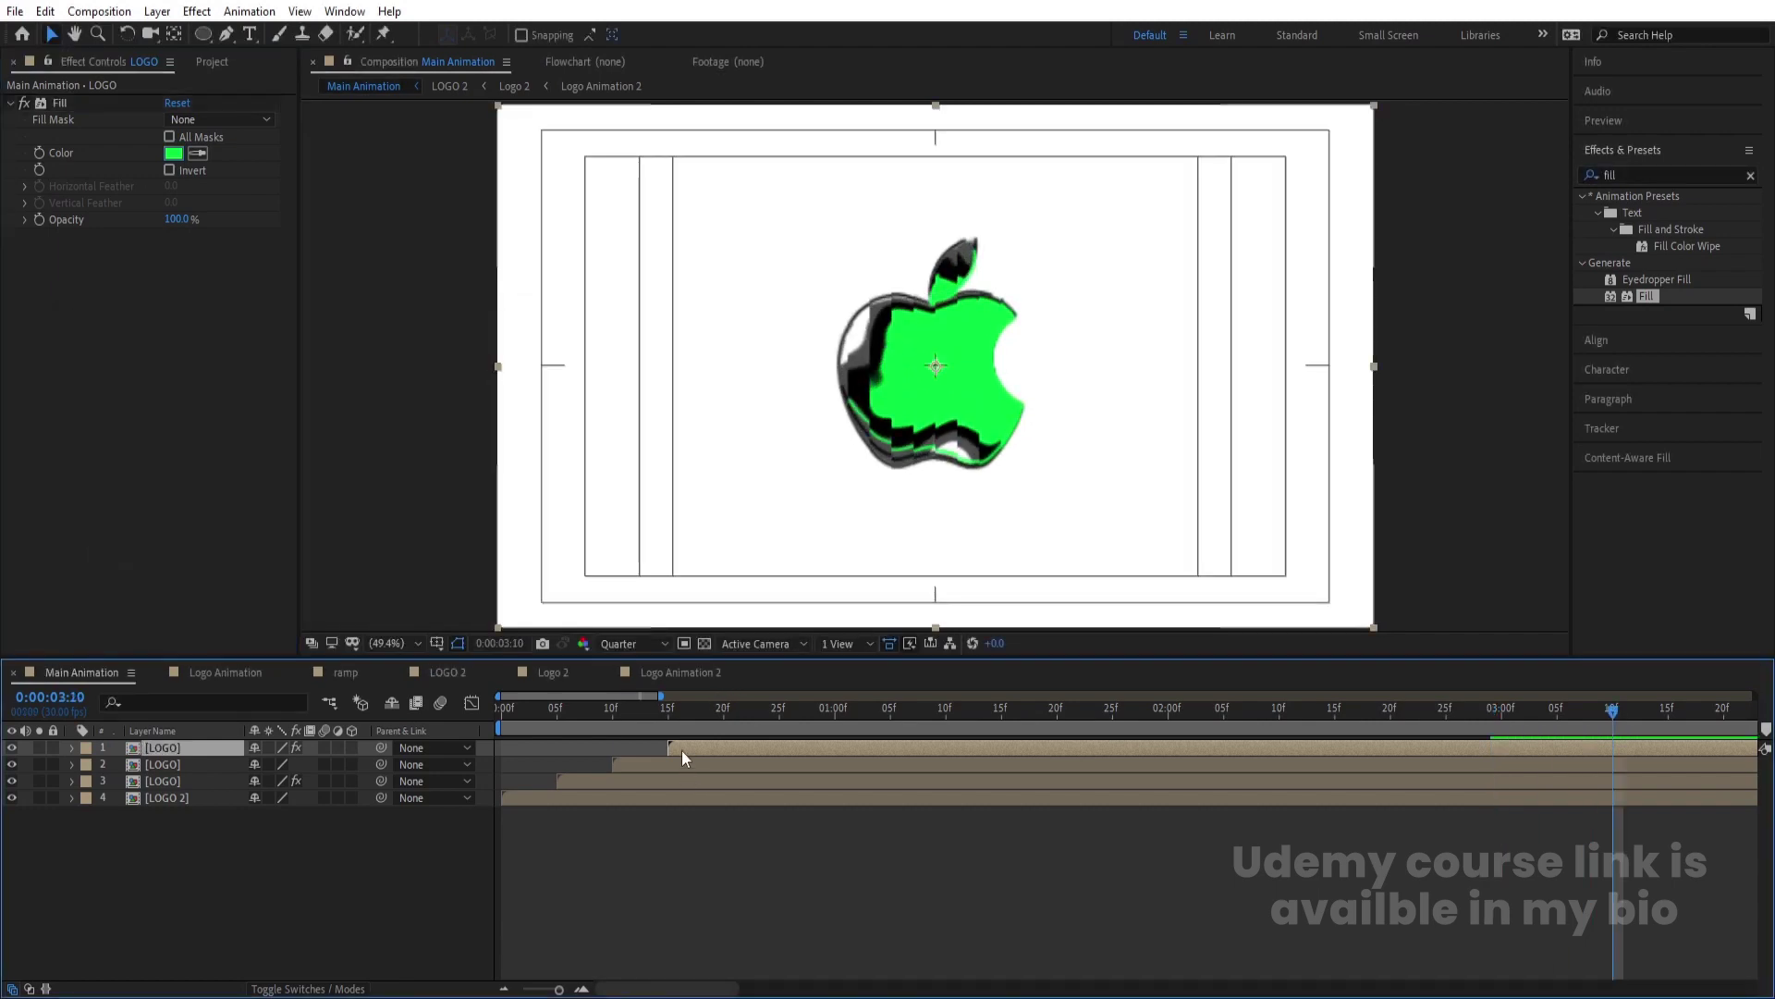
pyautogui.hotkey('ctrl', 'd')
pyautogui.moveTo(680, 751); pyautogui.dragTo(793, 742)
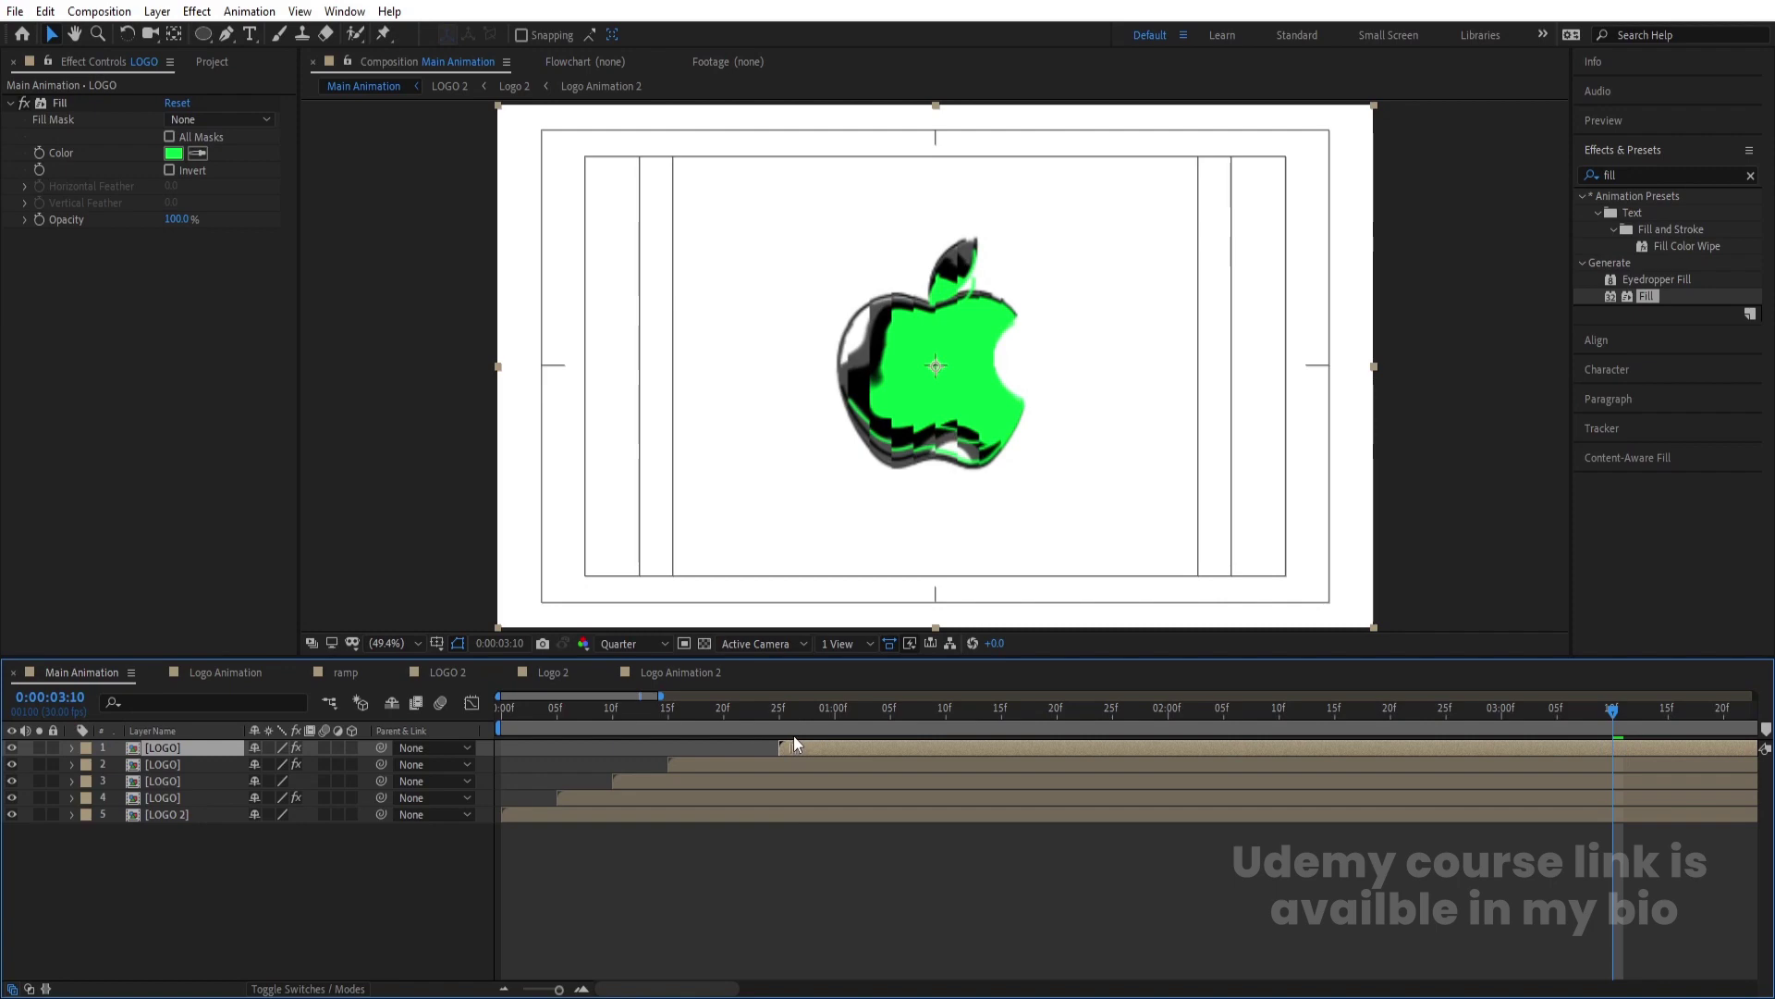
pyautogui.click(52, 103)
pyautogui.press('Delete')
# Preview the staggered logo layers, replaying Main Animation from its first frame.
pyautogui.press('space')
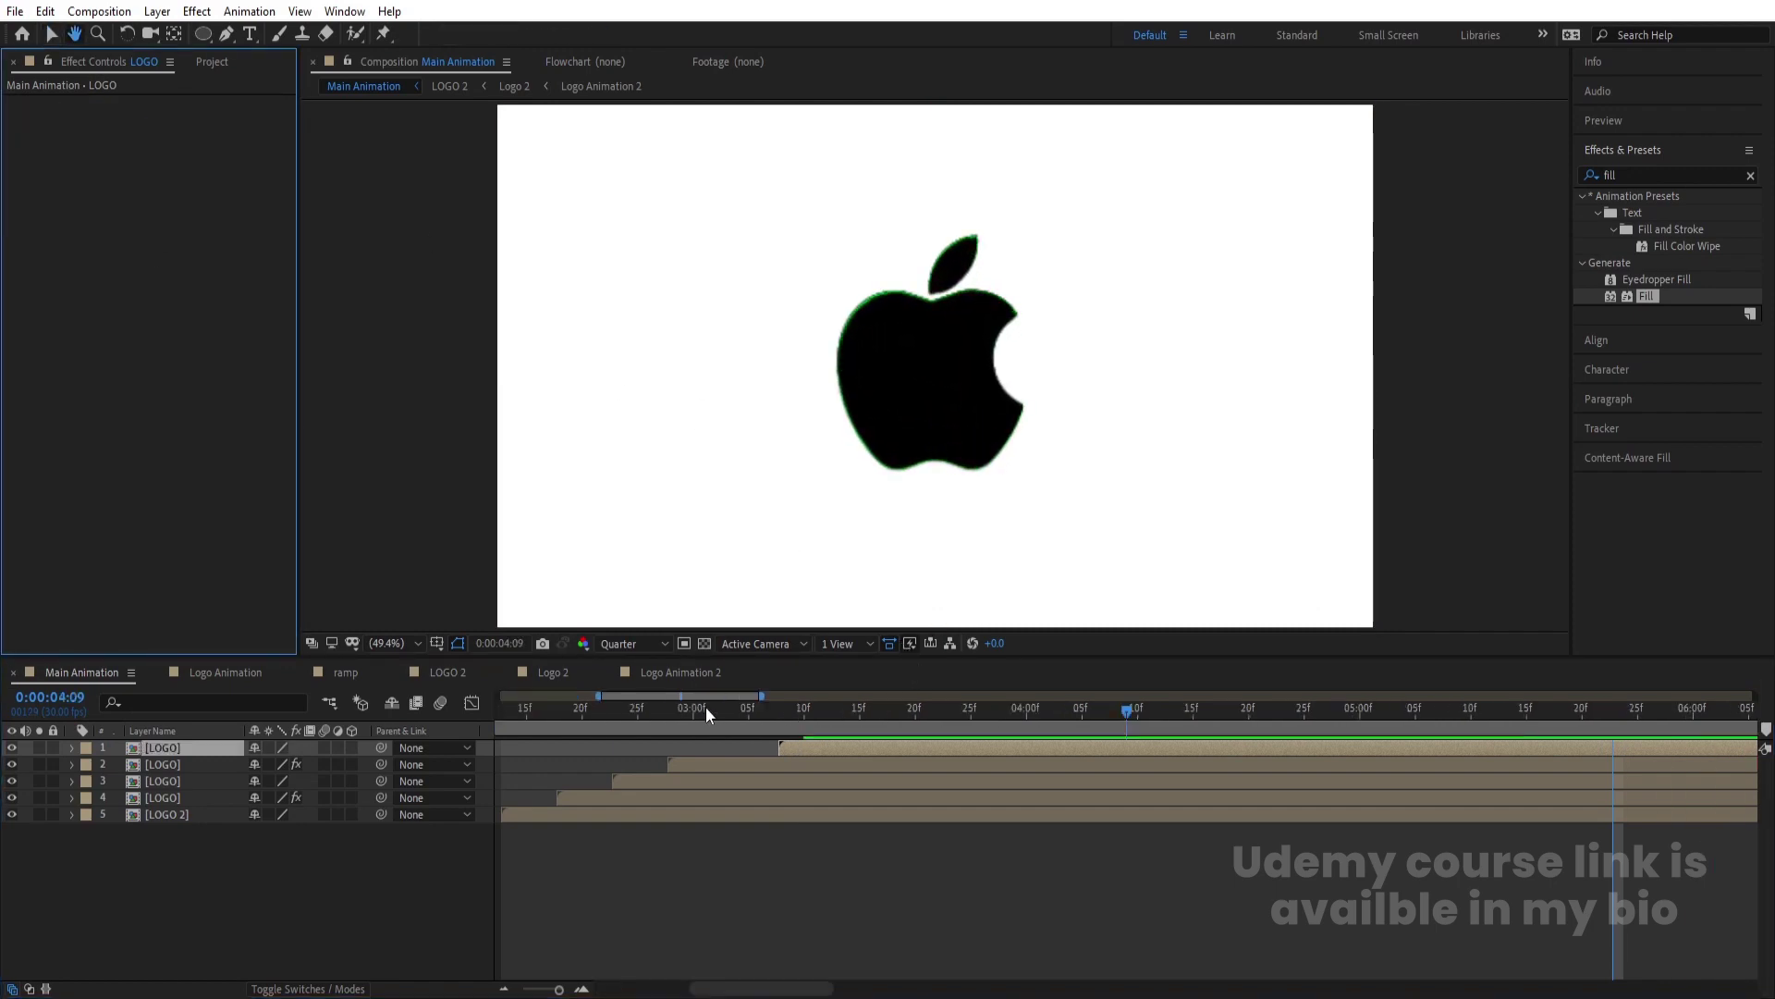
pyautogui.press('space')
pyautogui.scroll(-5, 708, 702)
pyautogui.press('Home')
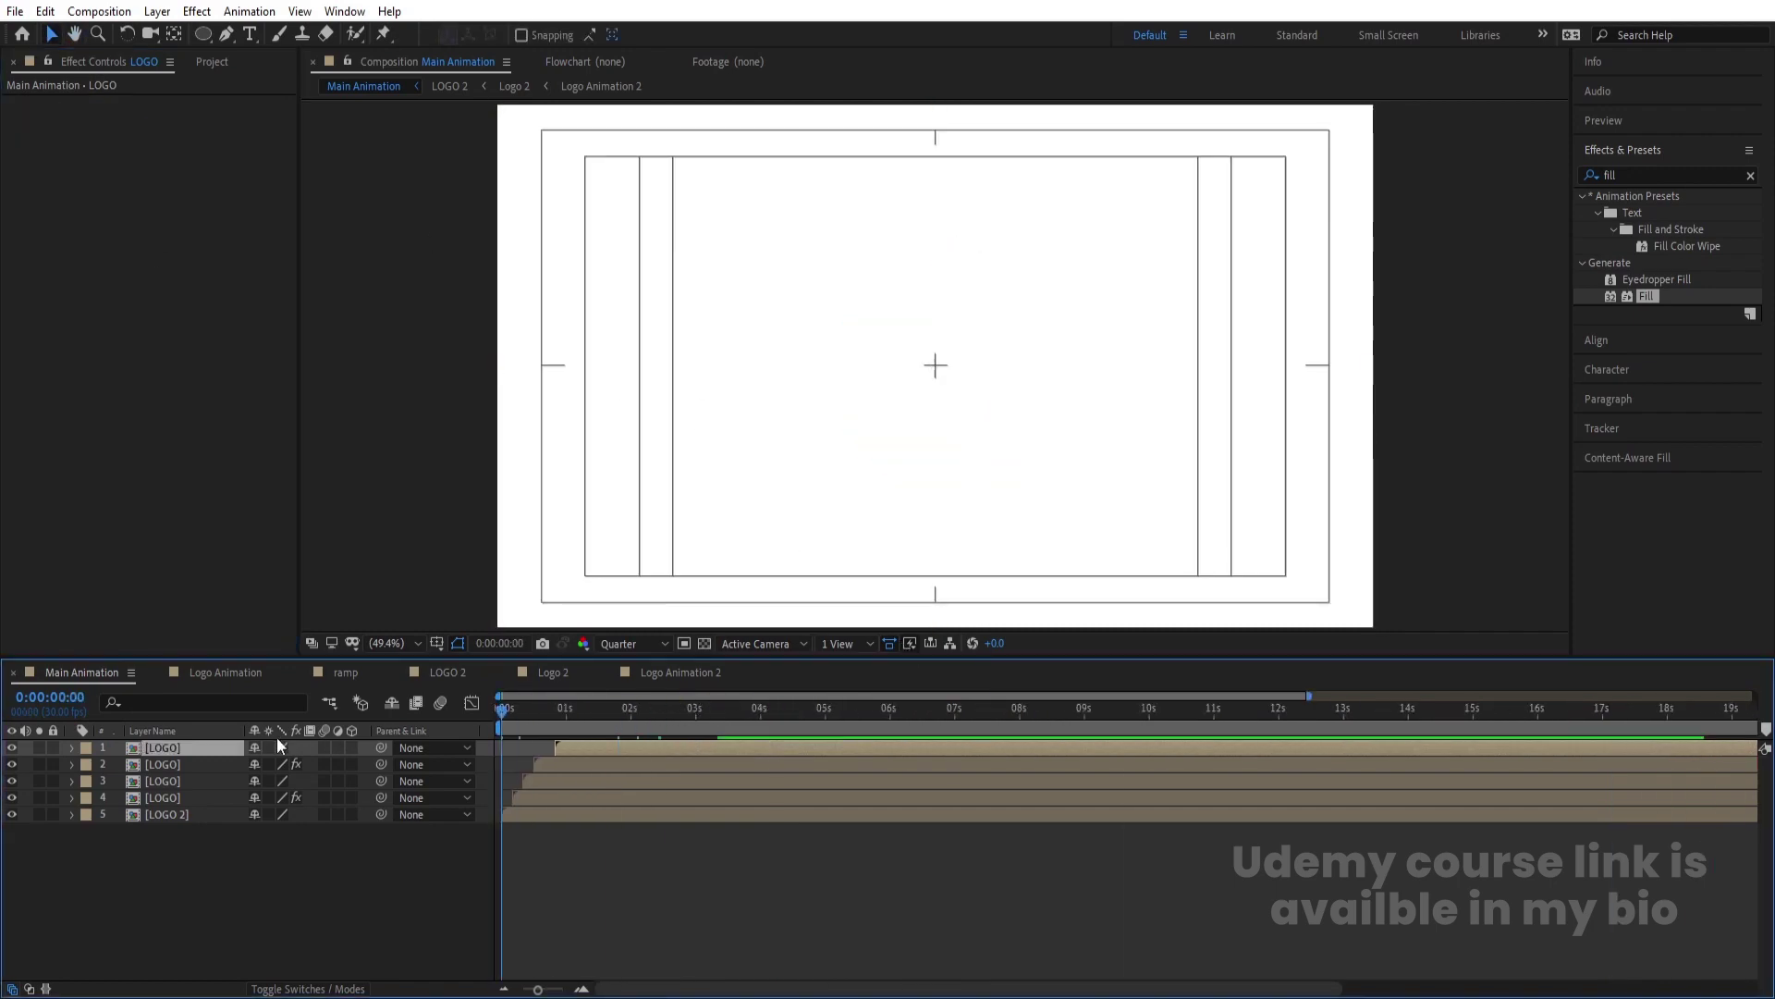
pyautogui.press('space')
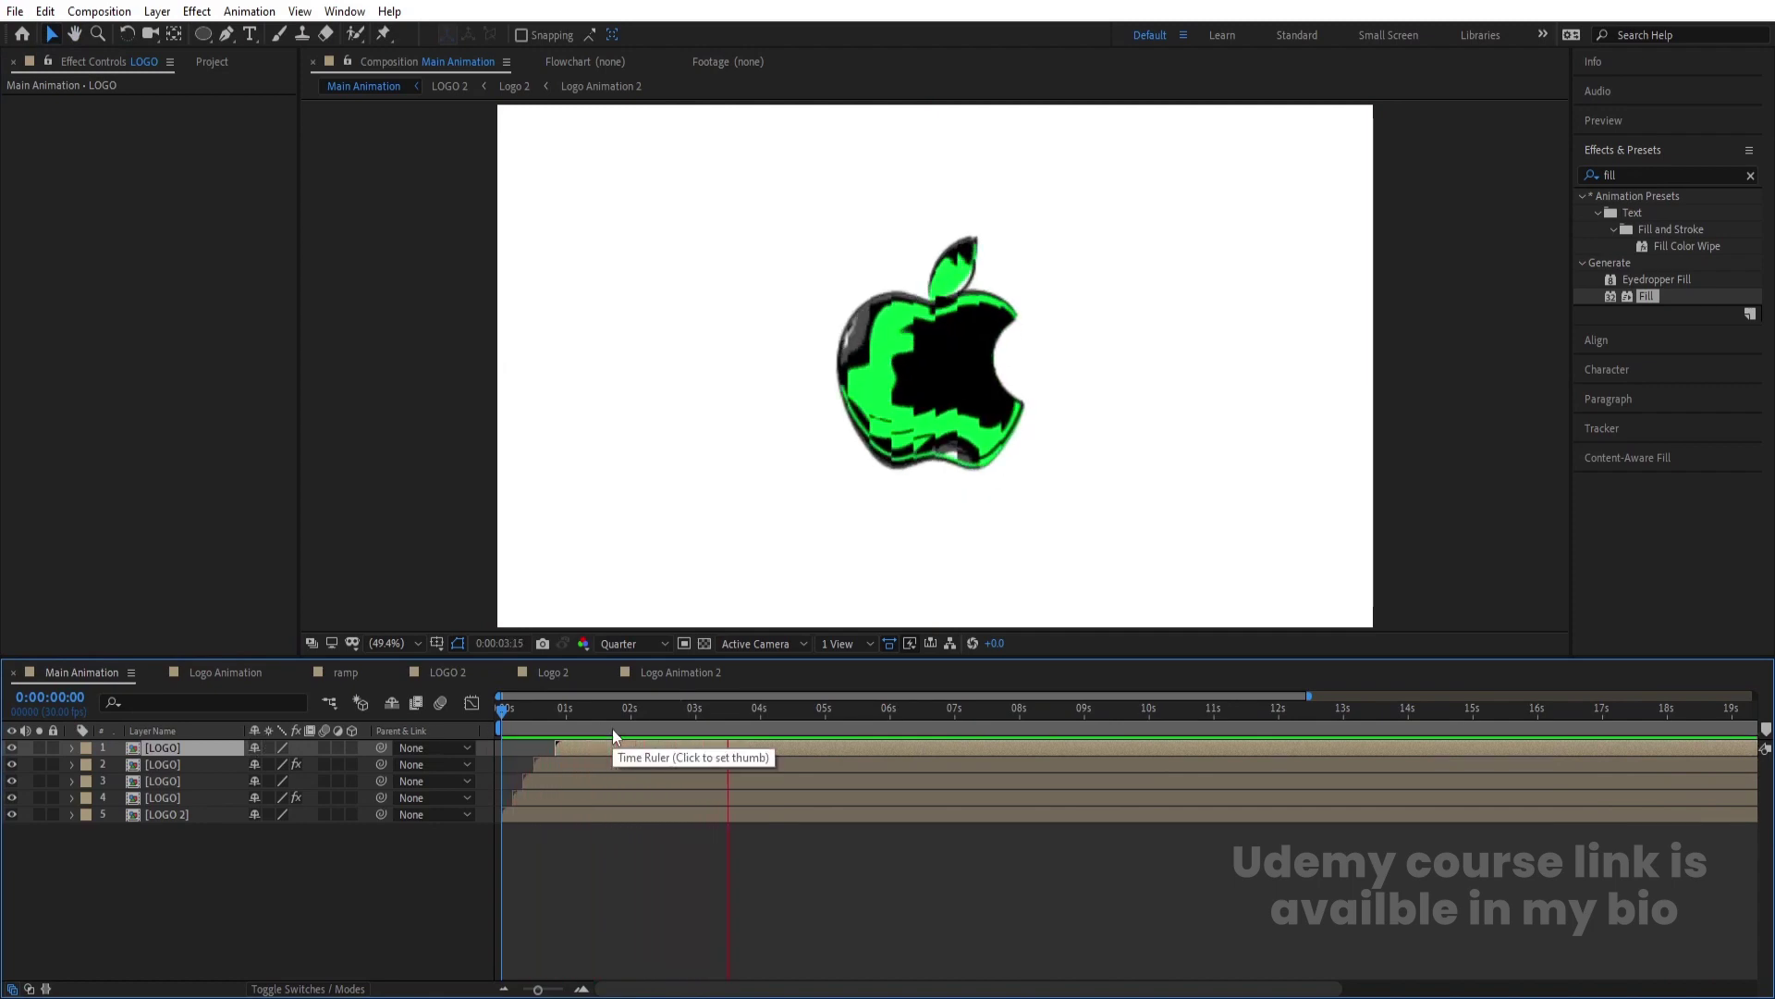
pyautogui.press('space')
# Set the preview resolution to Half, trying Full first, and play the animation at each setting.
pyautogui.click(632, 644)
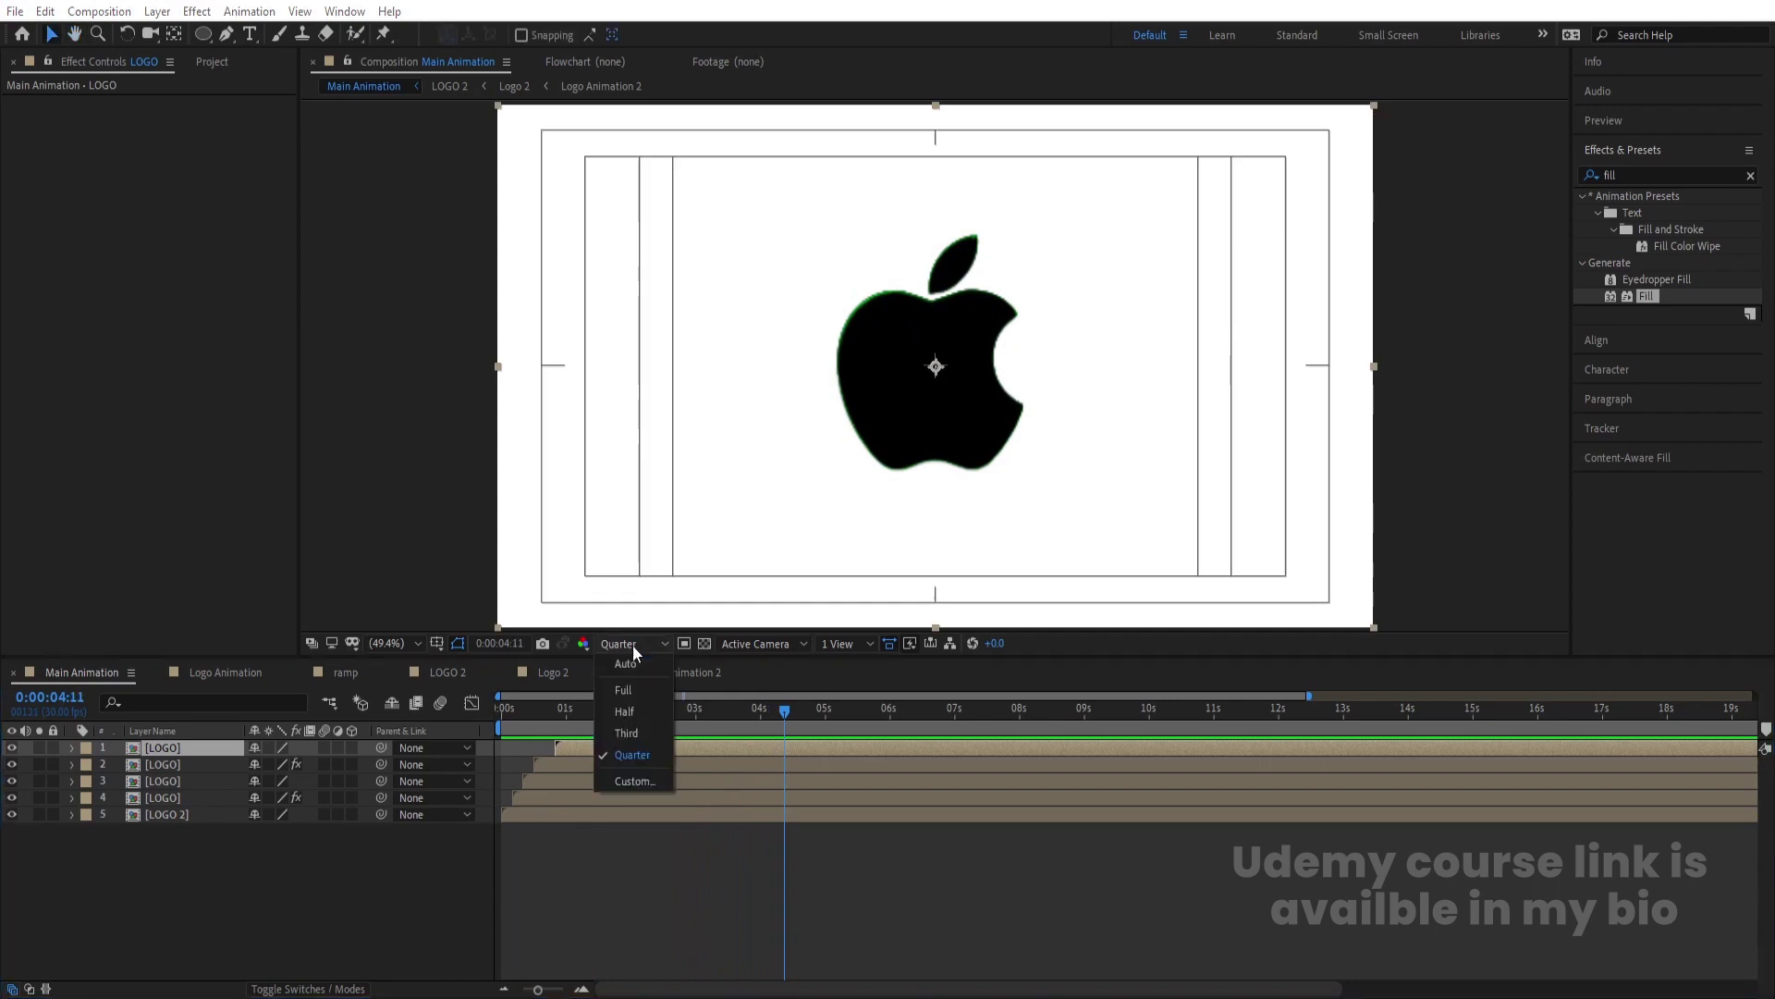
pyautogui.click(638, 689)
pyautogui.press('space')
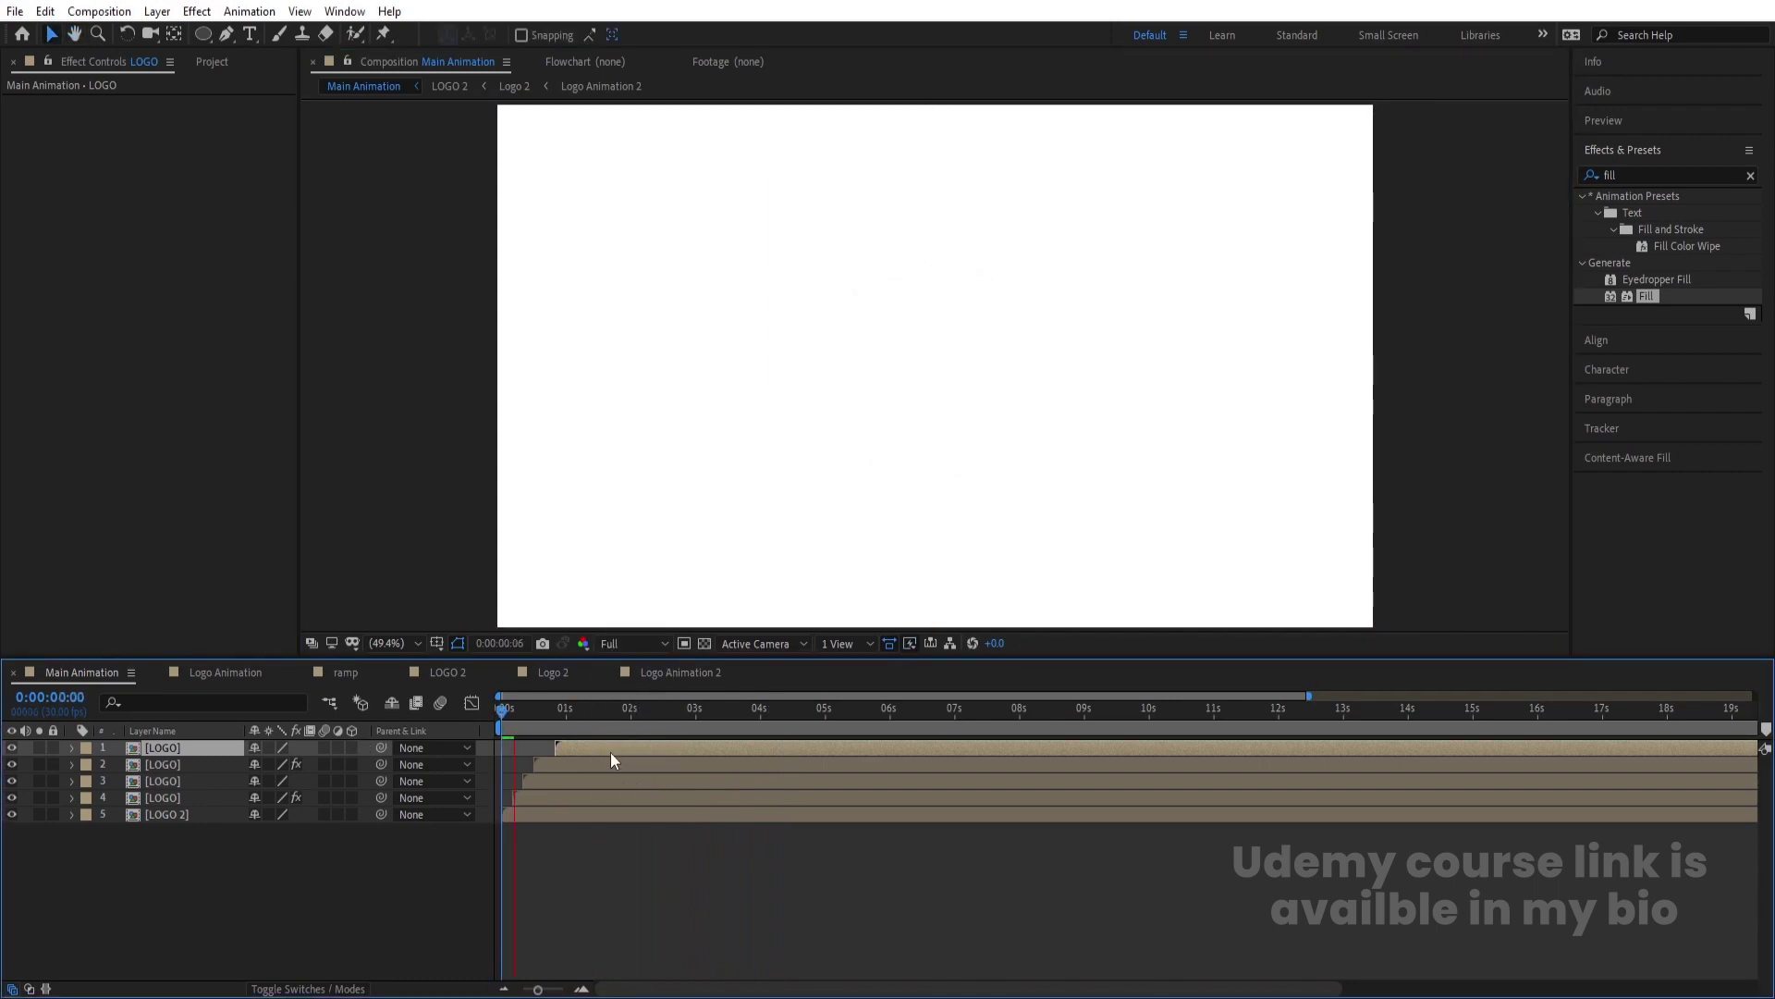
pyautogui.press('space')
pyautogui.click(633, 644)
pyautogui.click(625, 710)
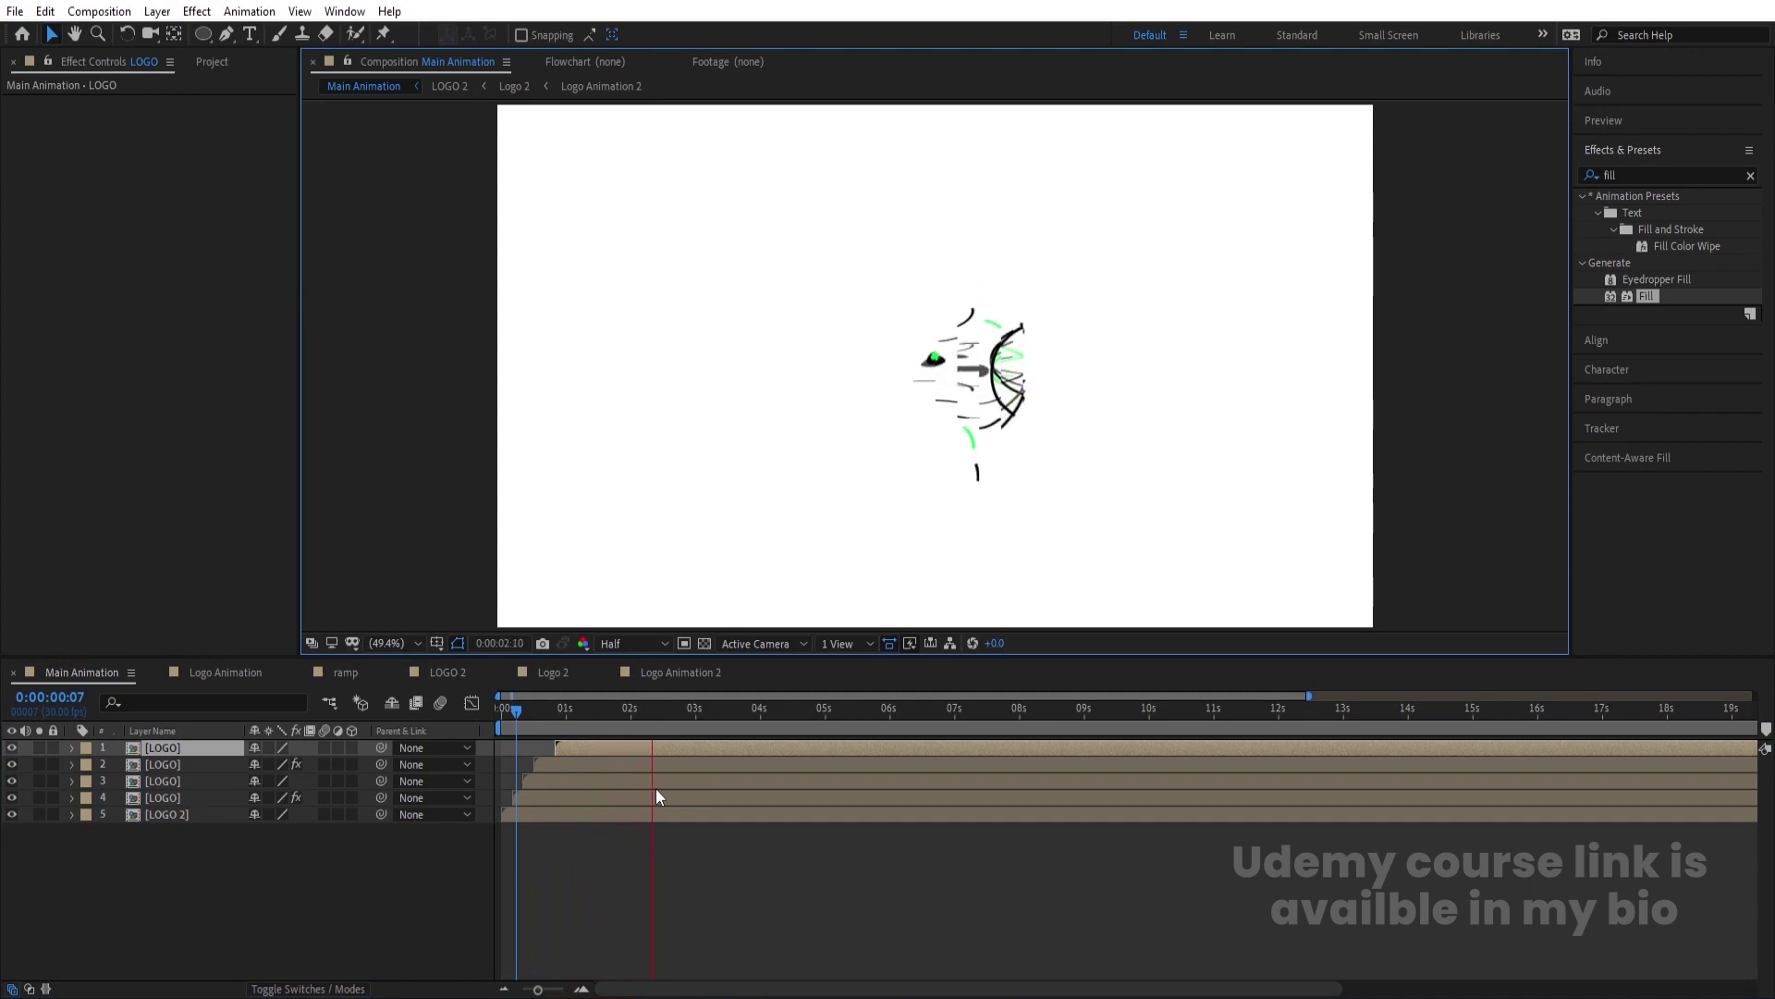
pyautogui.press('space')
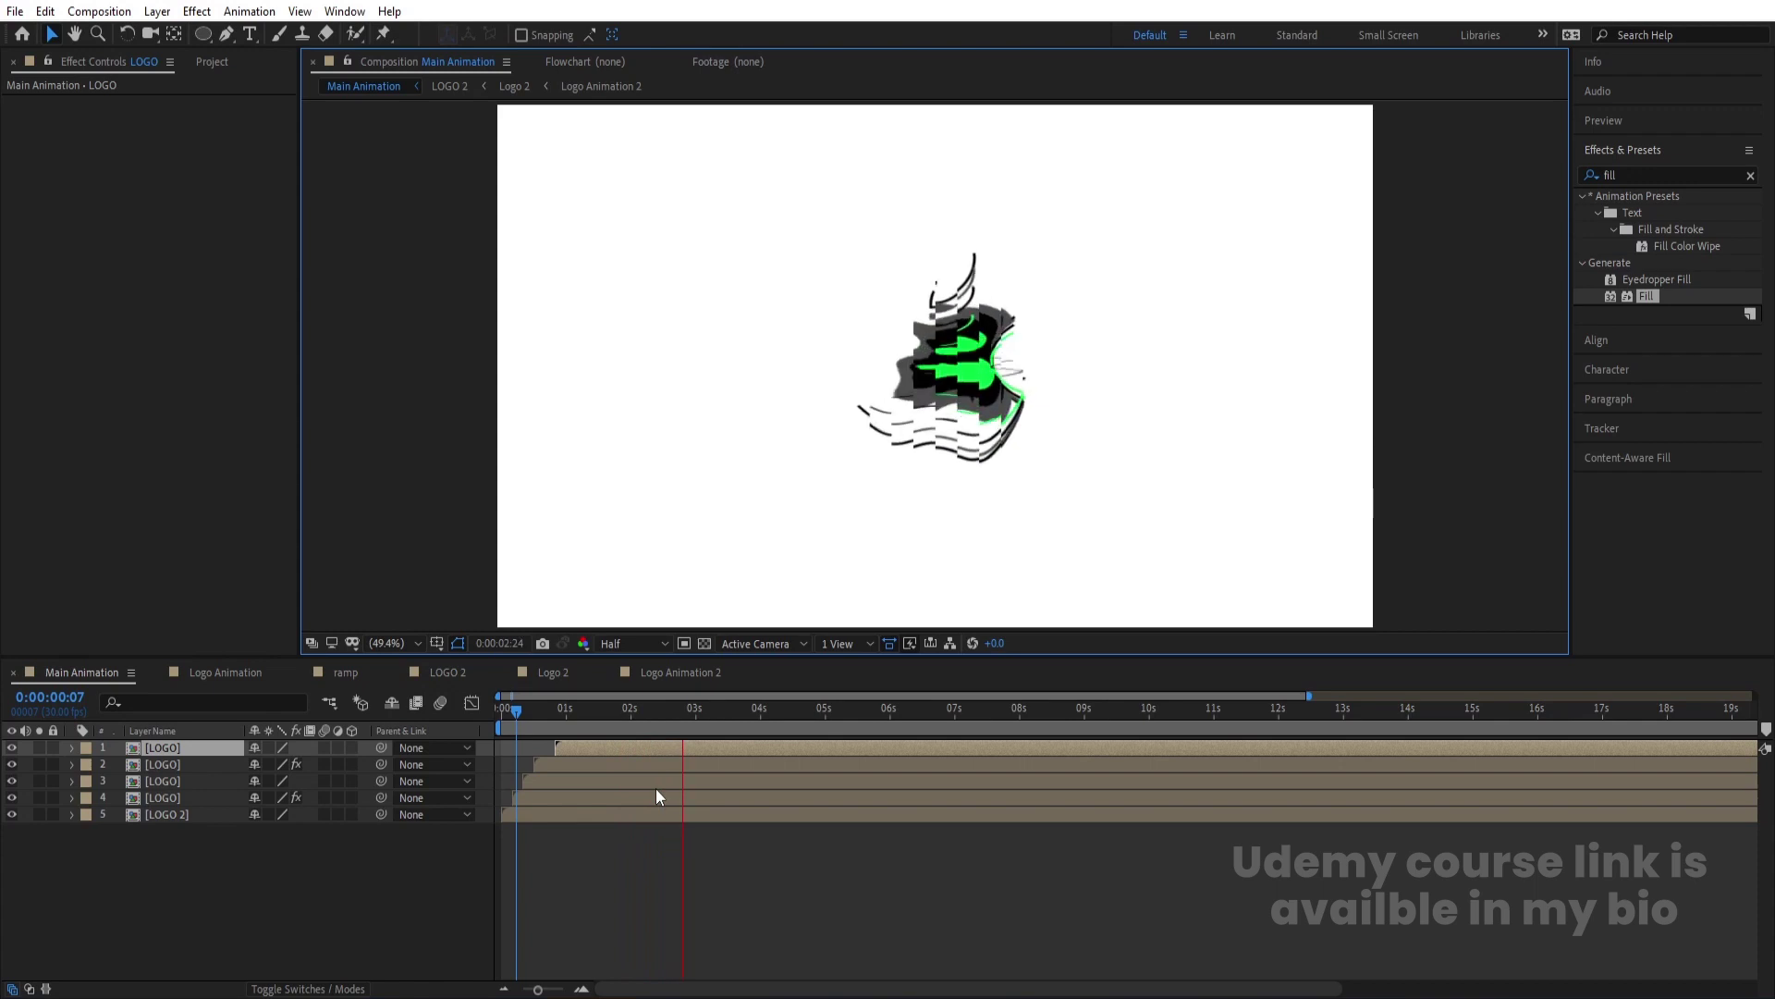
# Close all open composition timelines except Main Animation.
pyautogui.press("'")
pyautogui.click(159, 672)
pyautogui.click(159, 672)
pyautogui.click(159, 673)
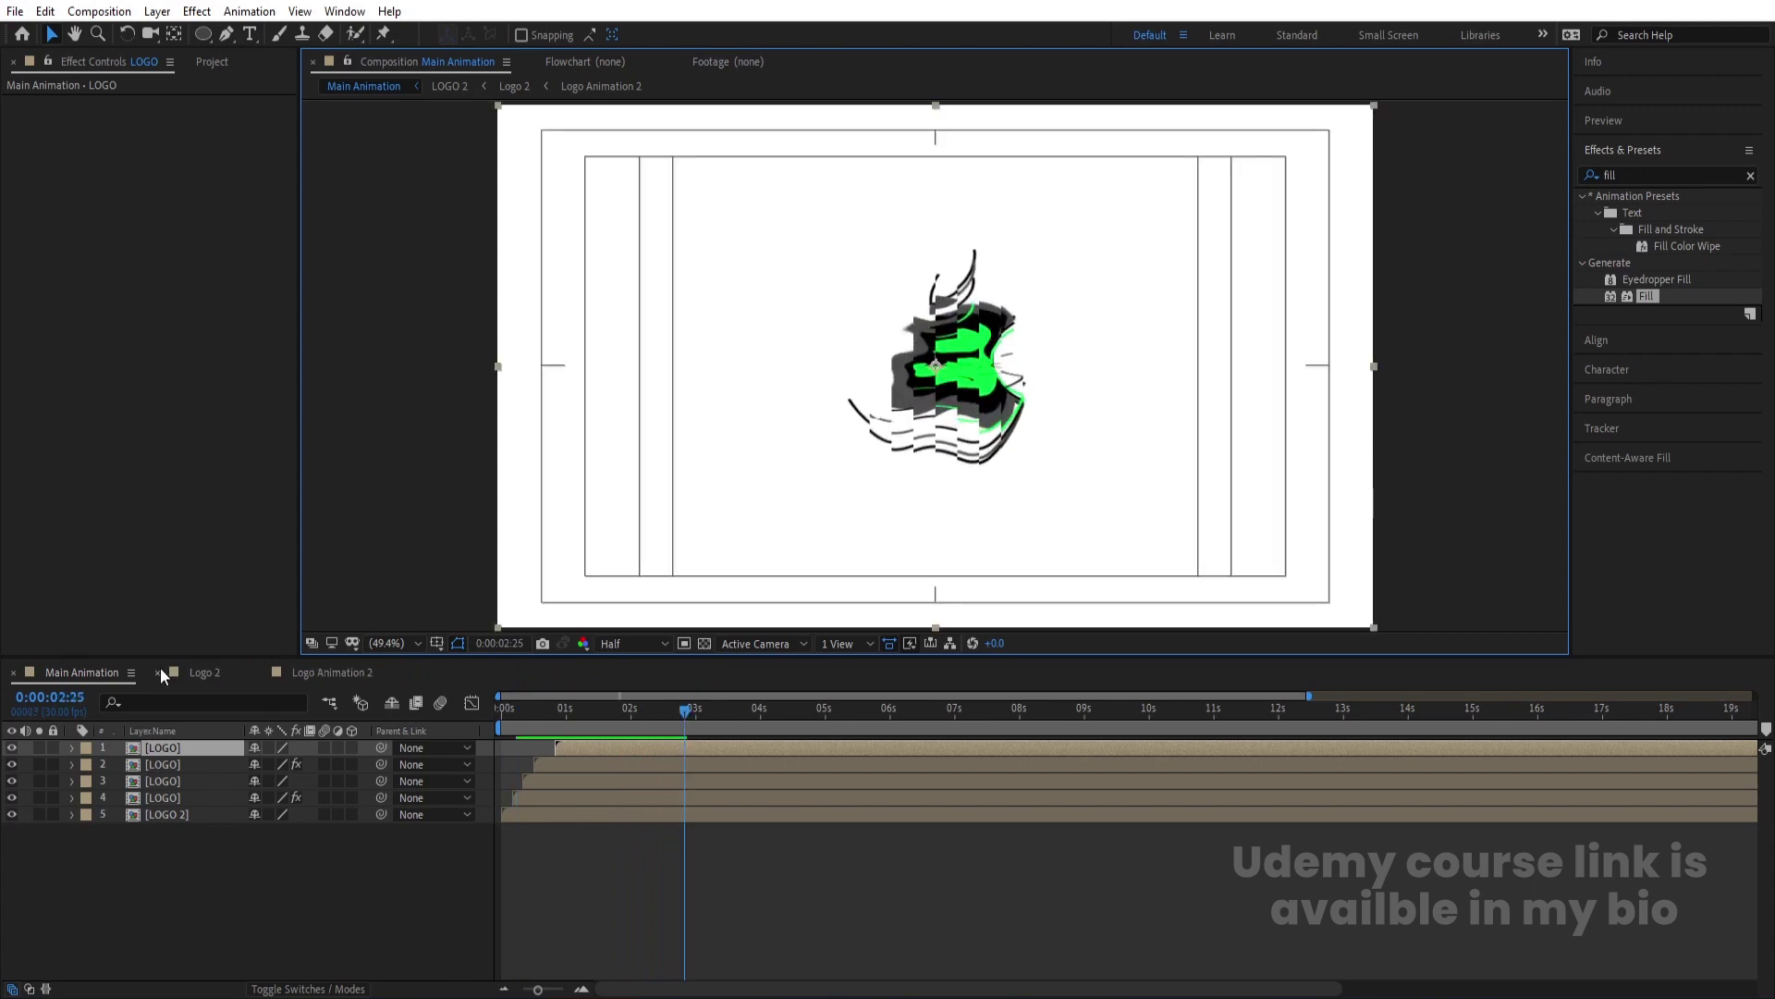
pyautogui.click(159, 672)
pyautogui.click(159, 672)
pyautogui.press("'")
pyautogui.press("'")
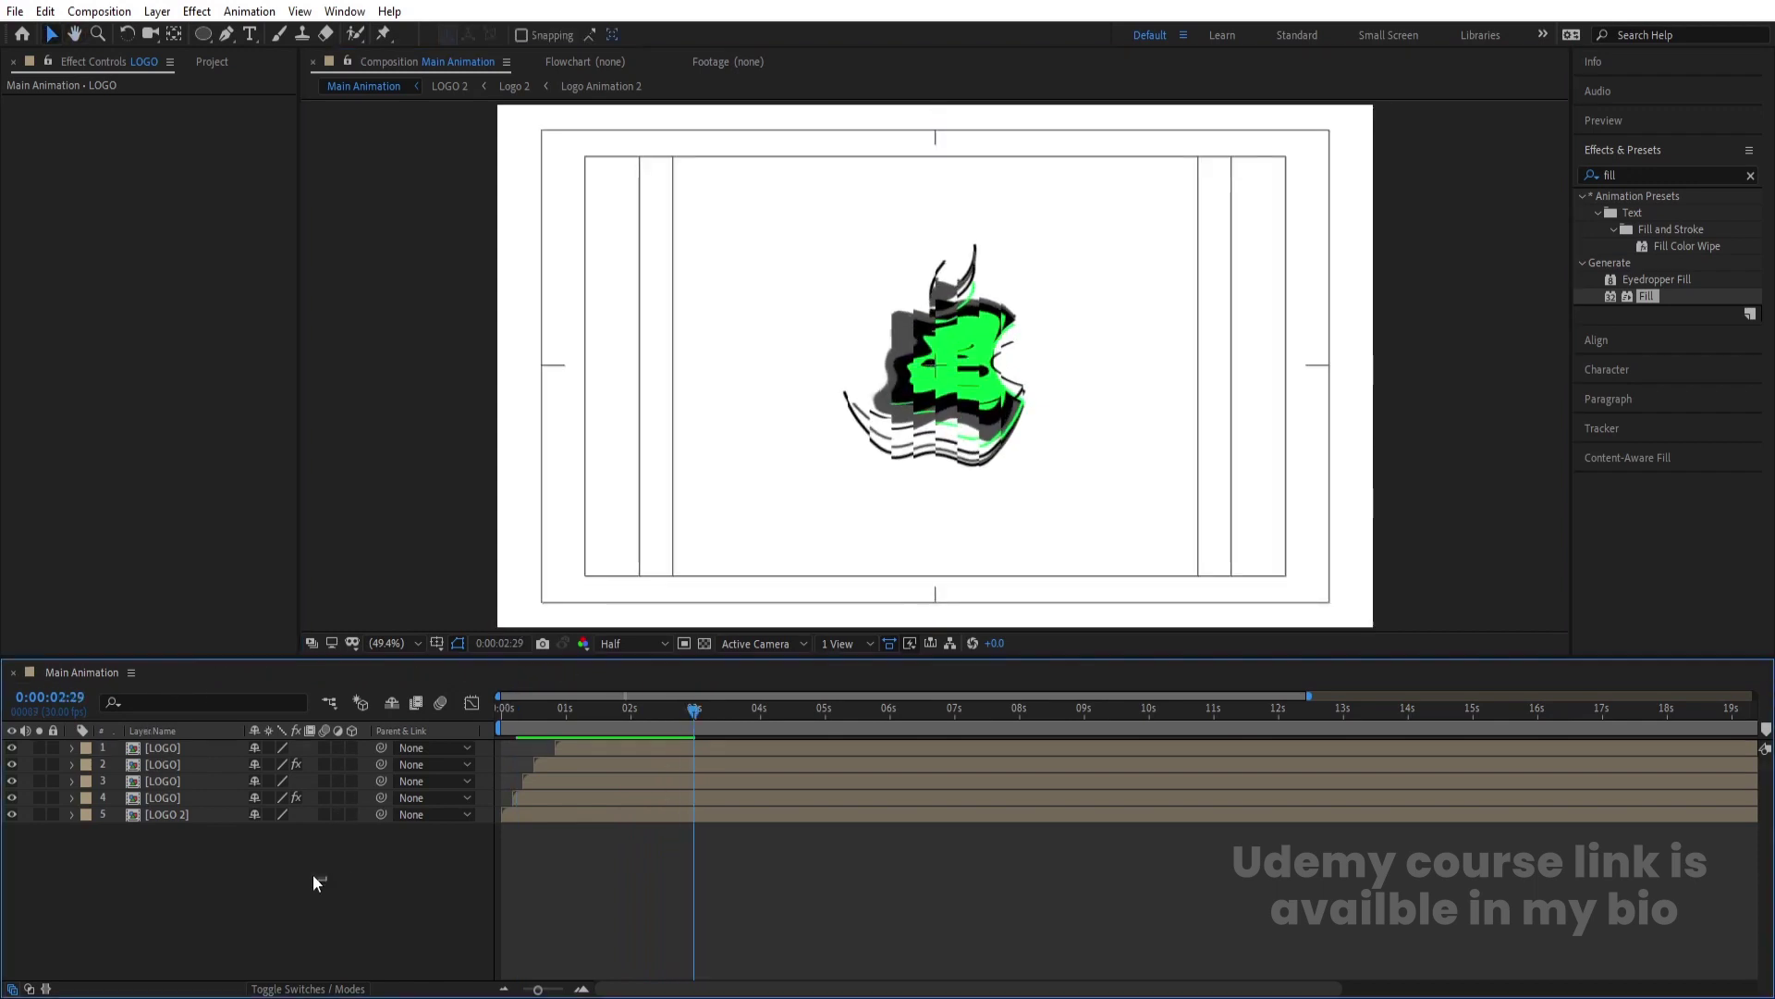
# Pre-compose all five logo layers into a new composition named Normal Size.
pyautogui.moveTo(324, 878); pyautogui.dragTo(115, 736)
pyautogui.hotkey('ctrl', 'shift', 'c')
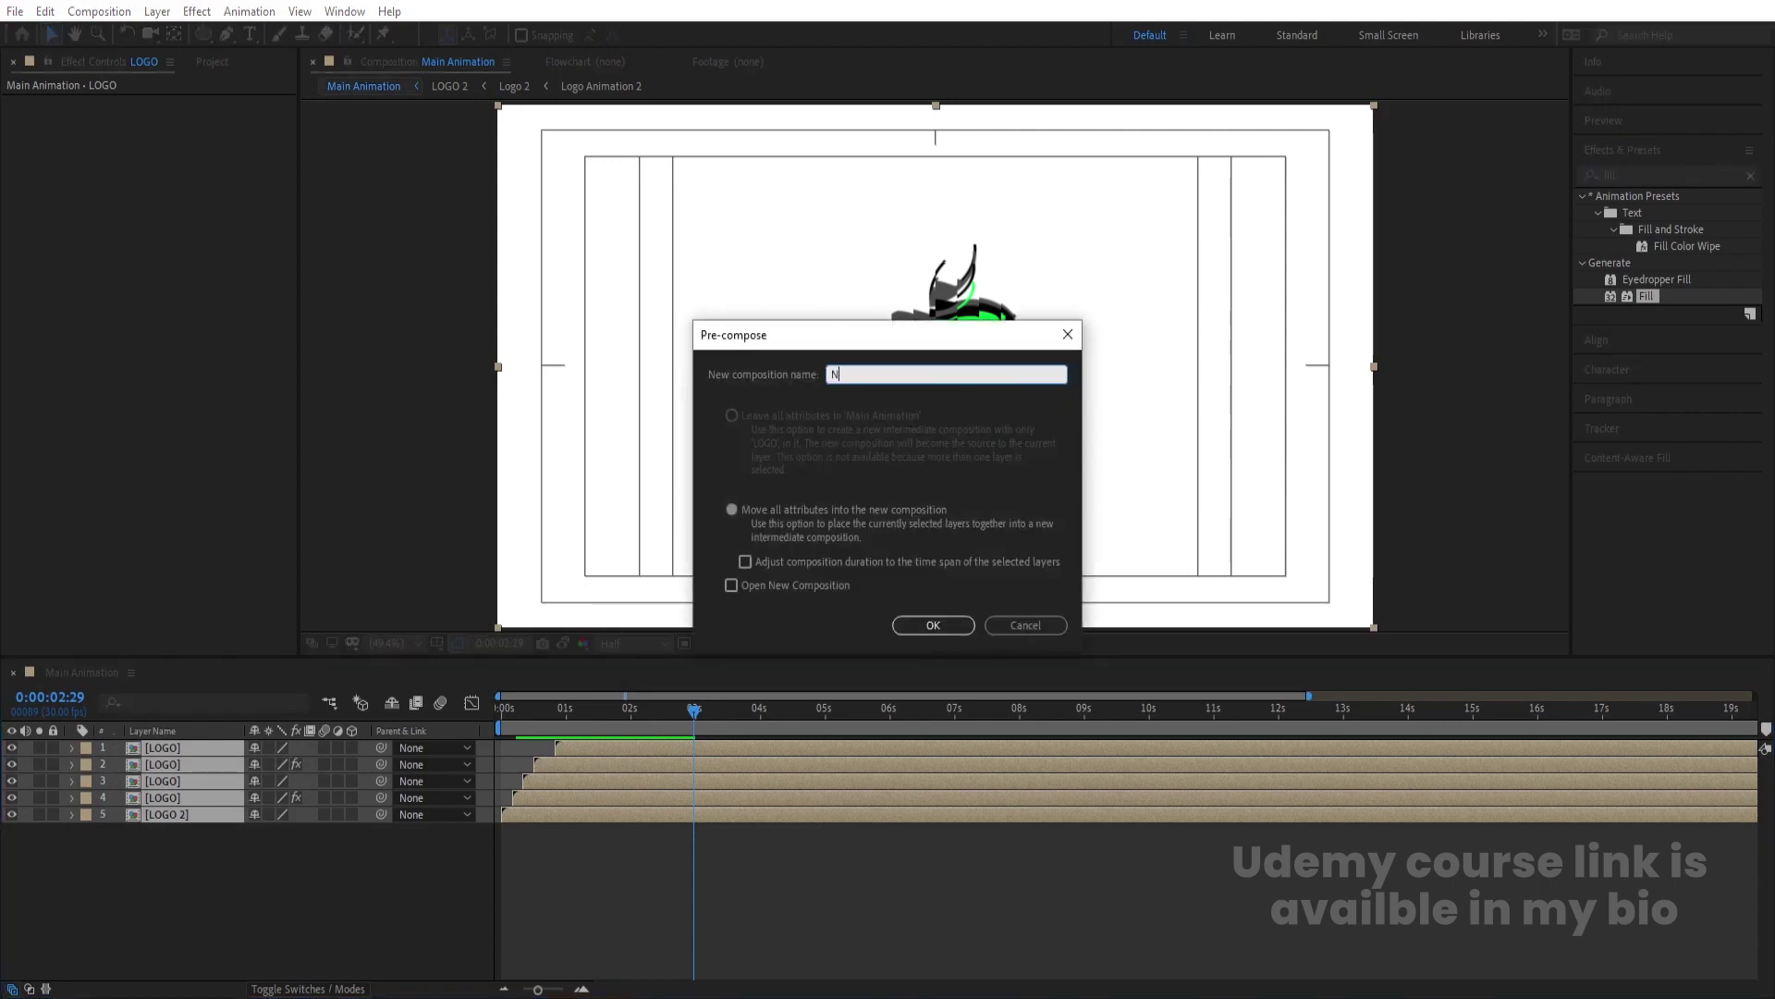
pyautogui.write('Normal Size')
pyautogui.press('Return')
# Duplicate the Normal Size layer, hide the lower one and rename the upper copy as Large Size.
pyautogui.hotkey('ctrl', 'd')
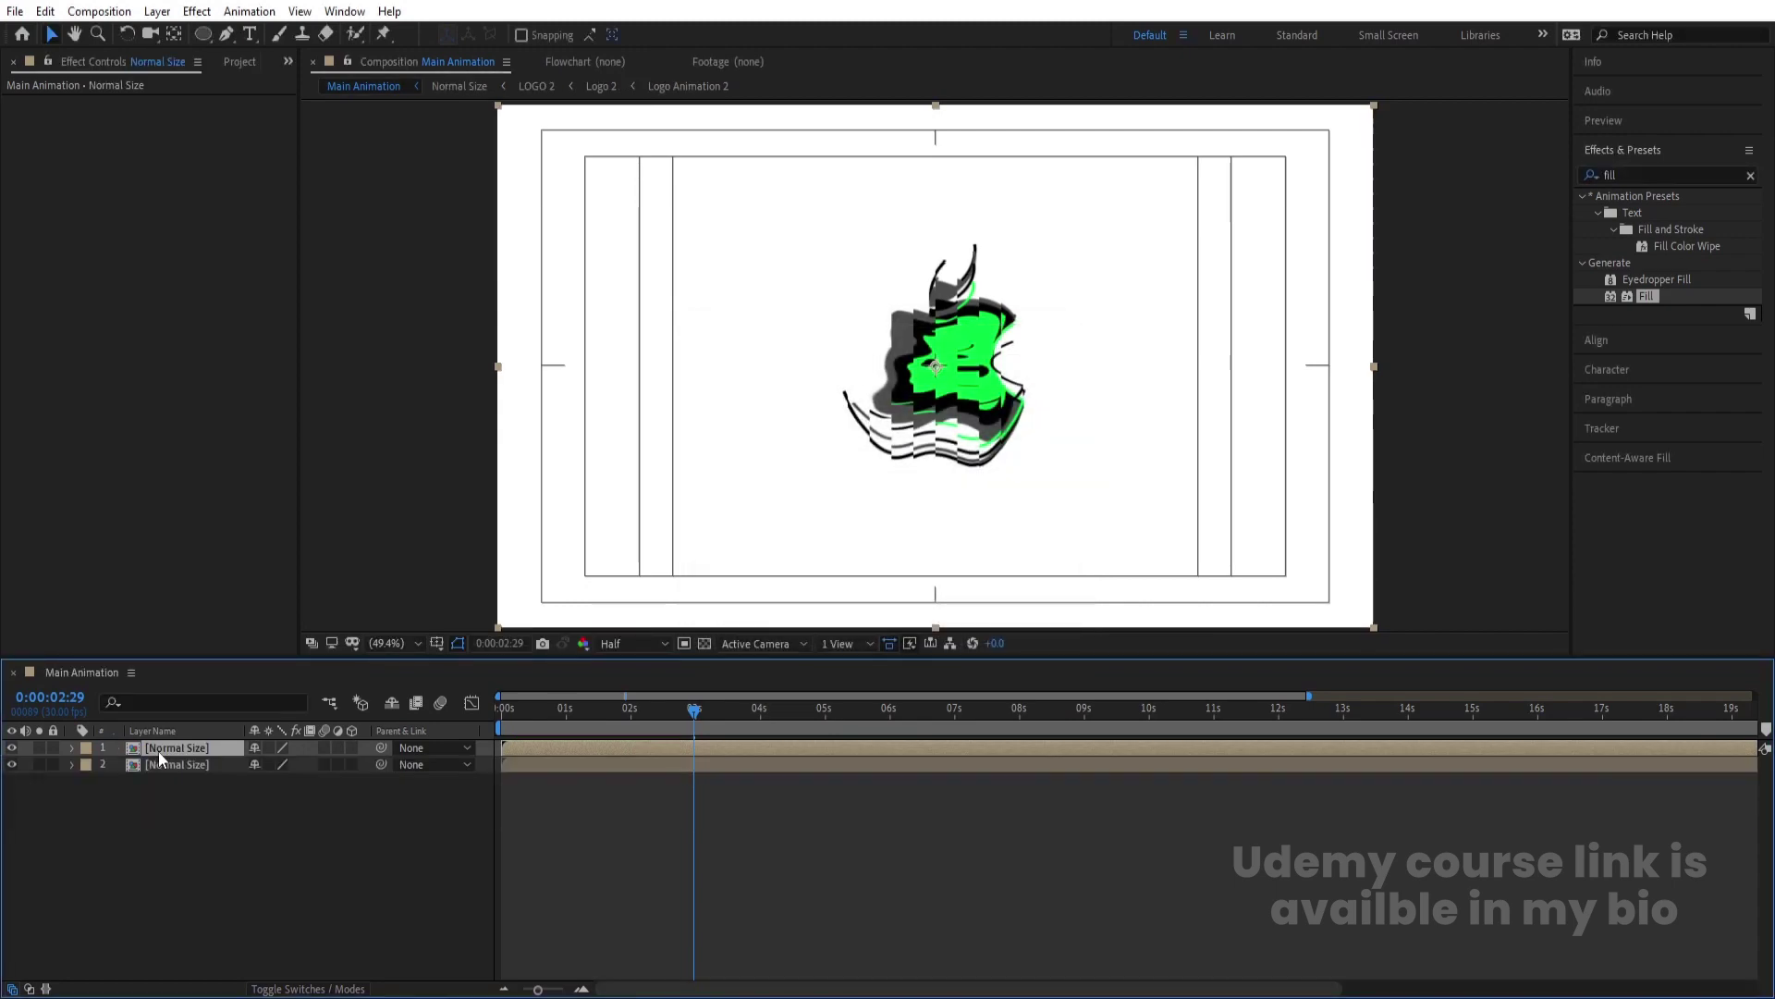
pyautogui.click(12, 764)
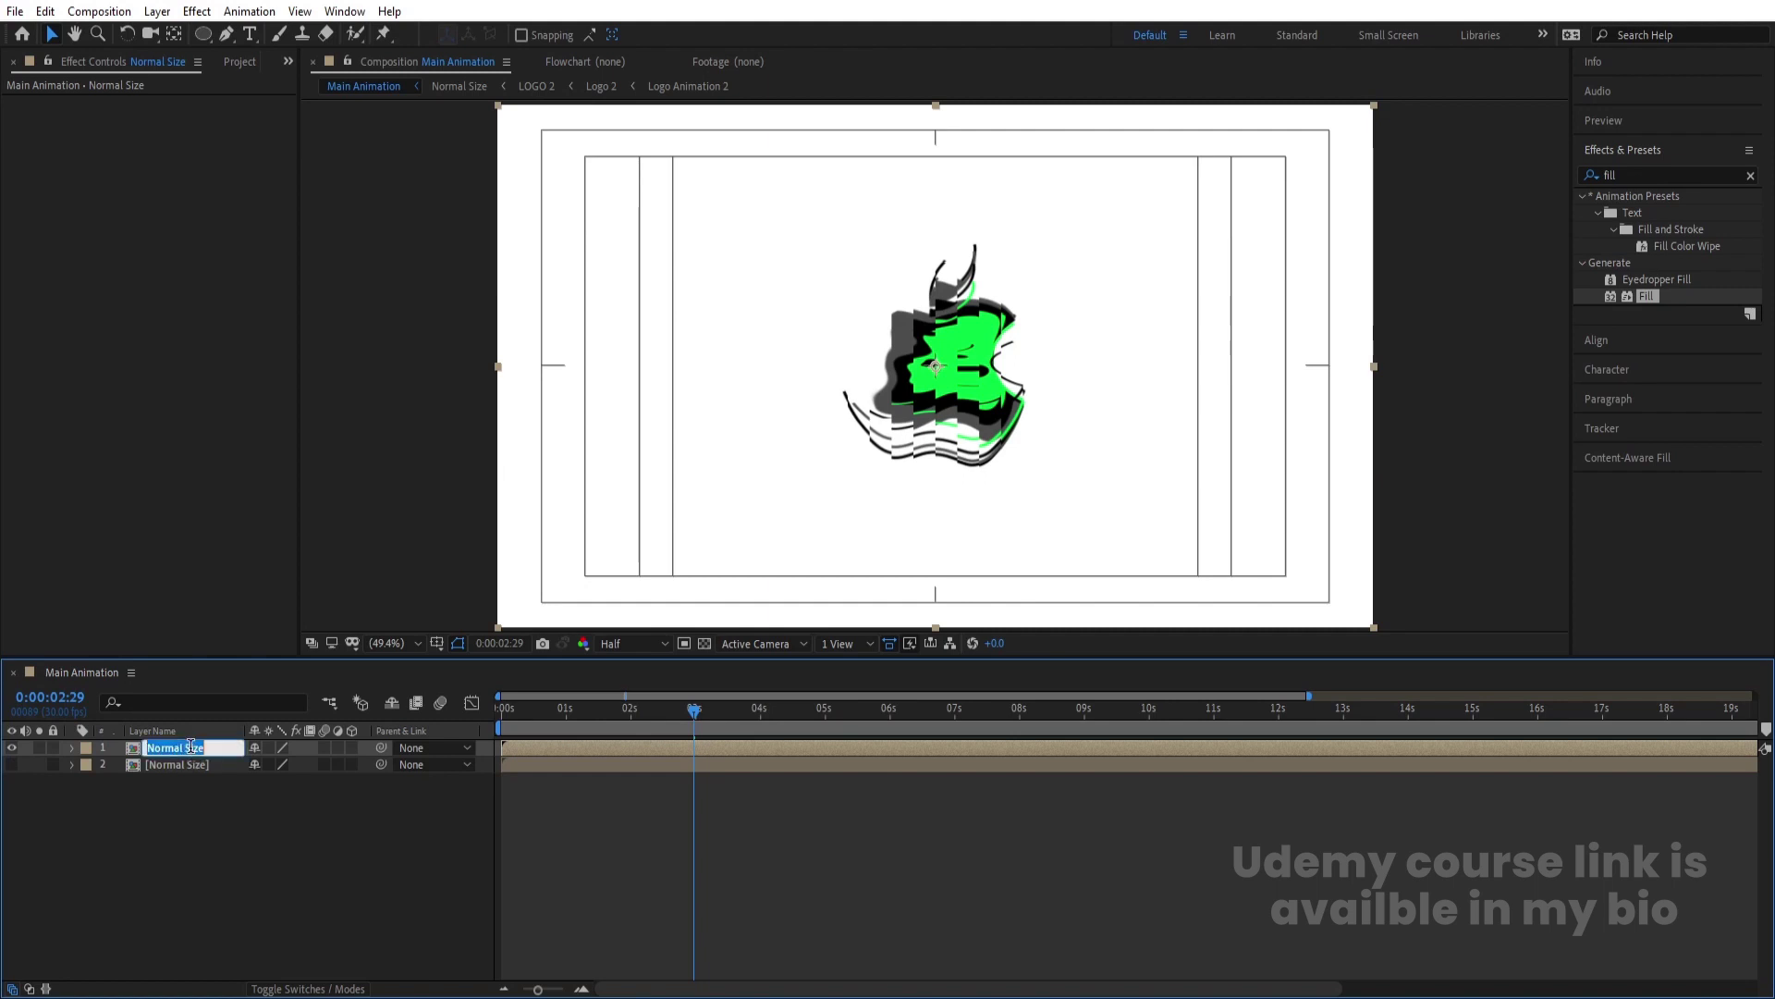
pyautogui.write('Large')
pyautogui.press('Return')
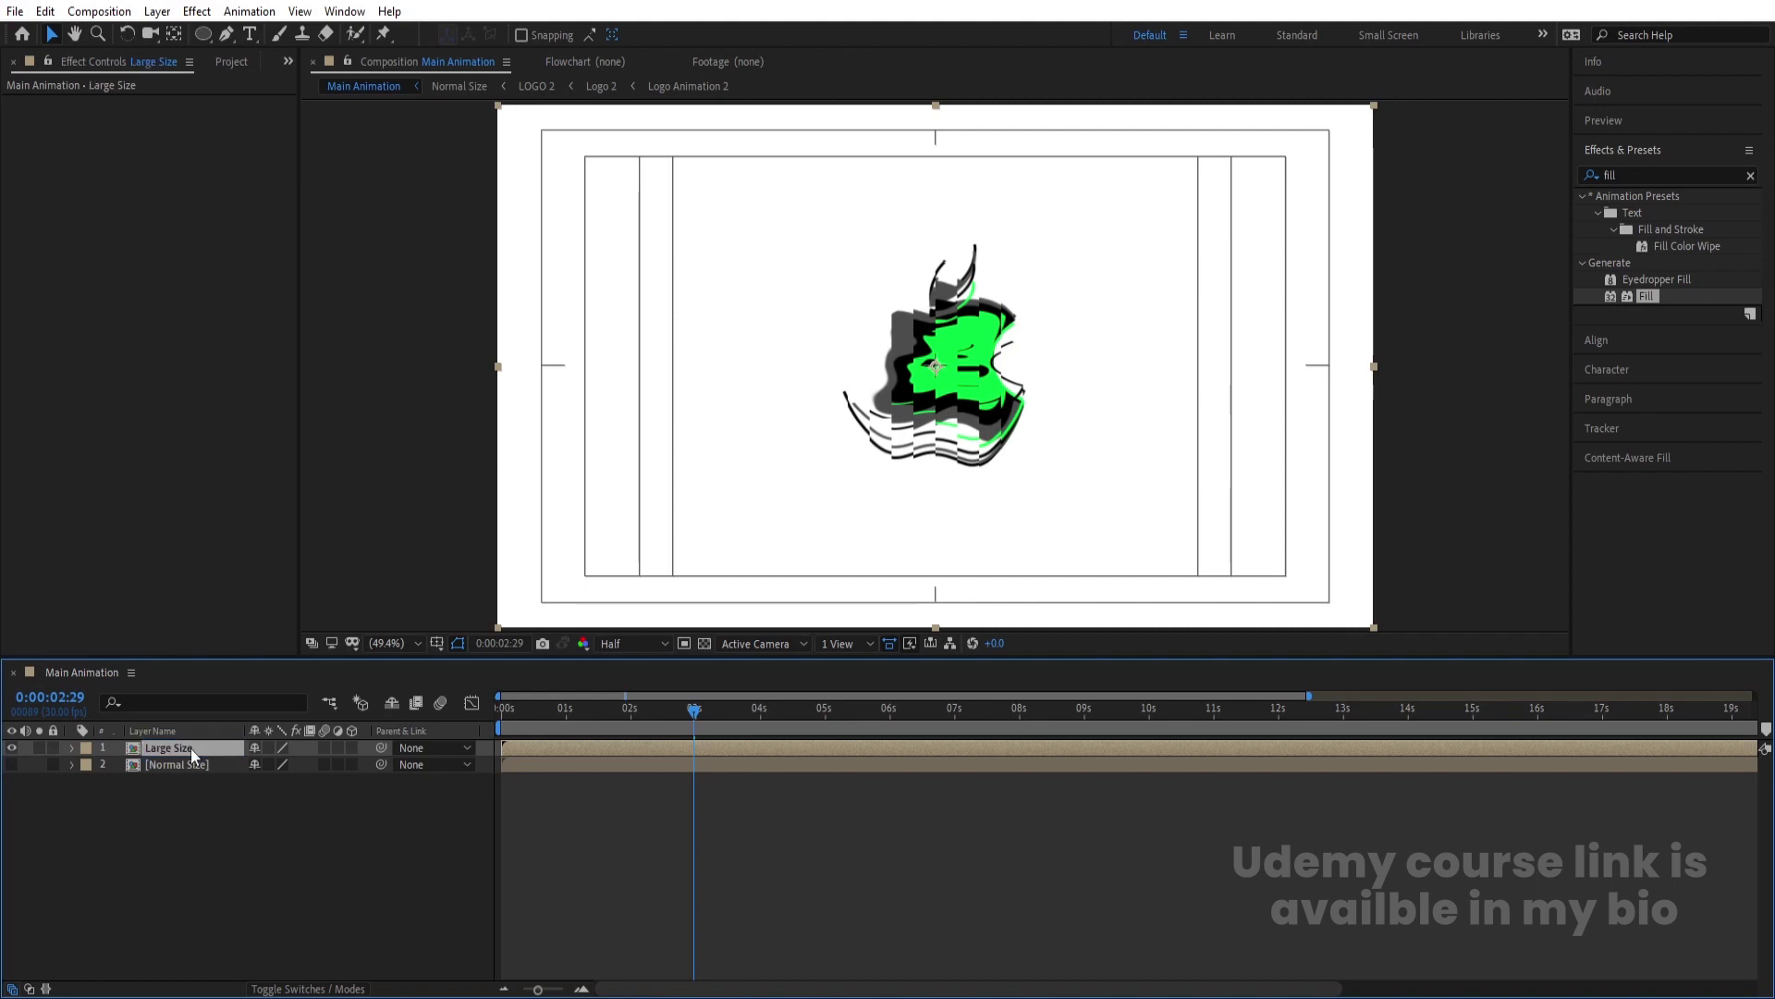
# Set the Large Size layer's scale to 150%, trying 200% first.
pyautogui.press('s')
pyautogui.click(277, 764)
pyautogui.write('200')
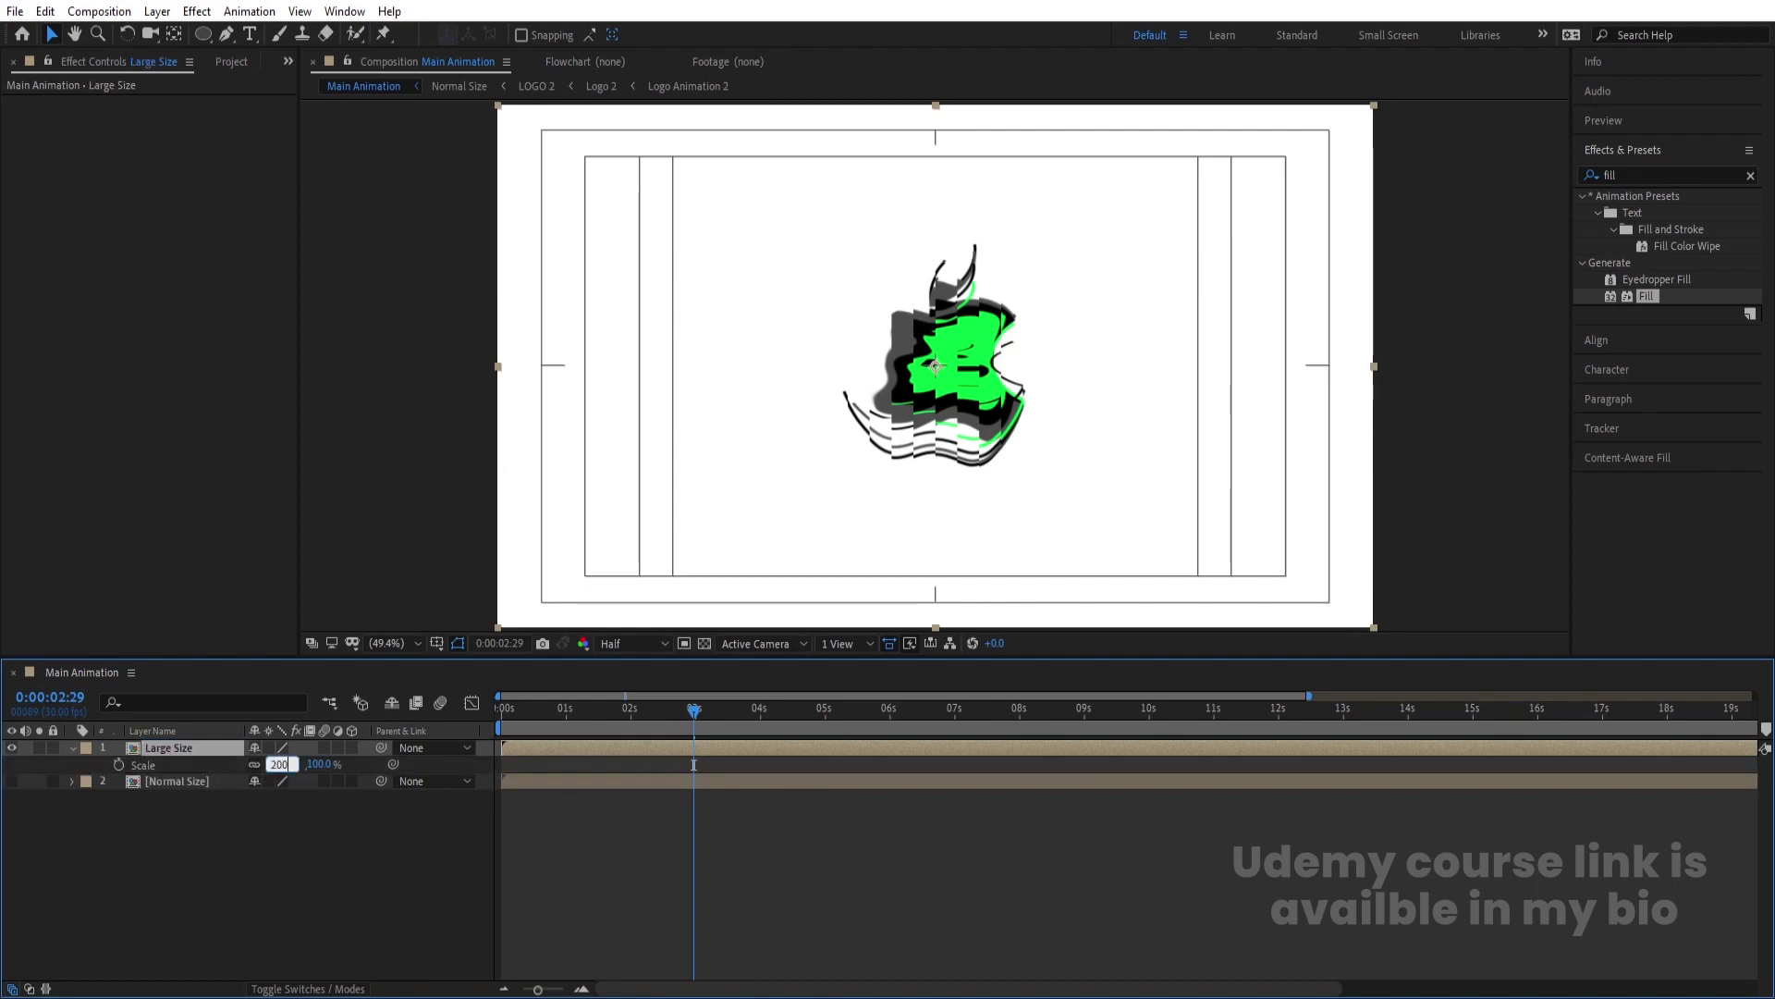
pyautogui.press('Return')
pyautogui.click(277, 764)
pyautogui.write('15')
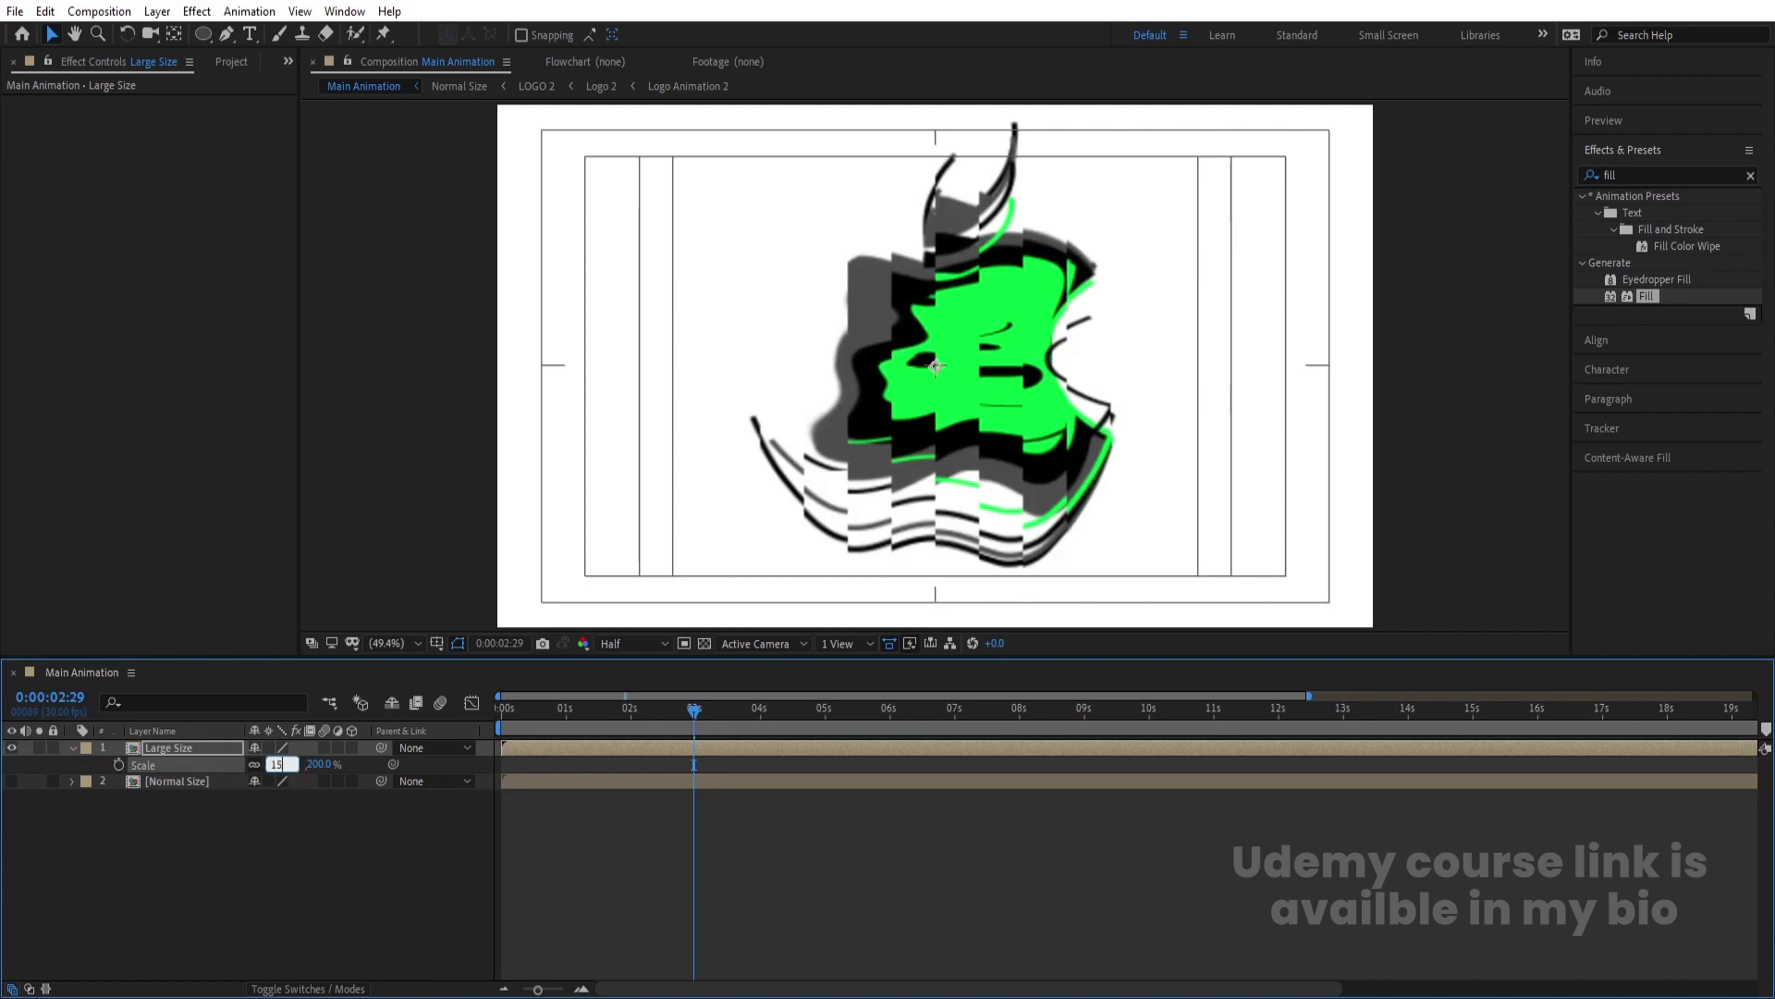
pyautogui.write('0')
pyautogui.press('Return')
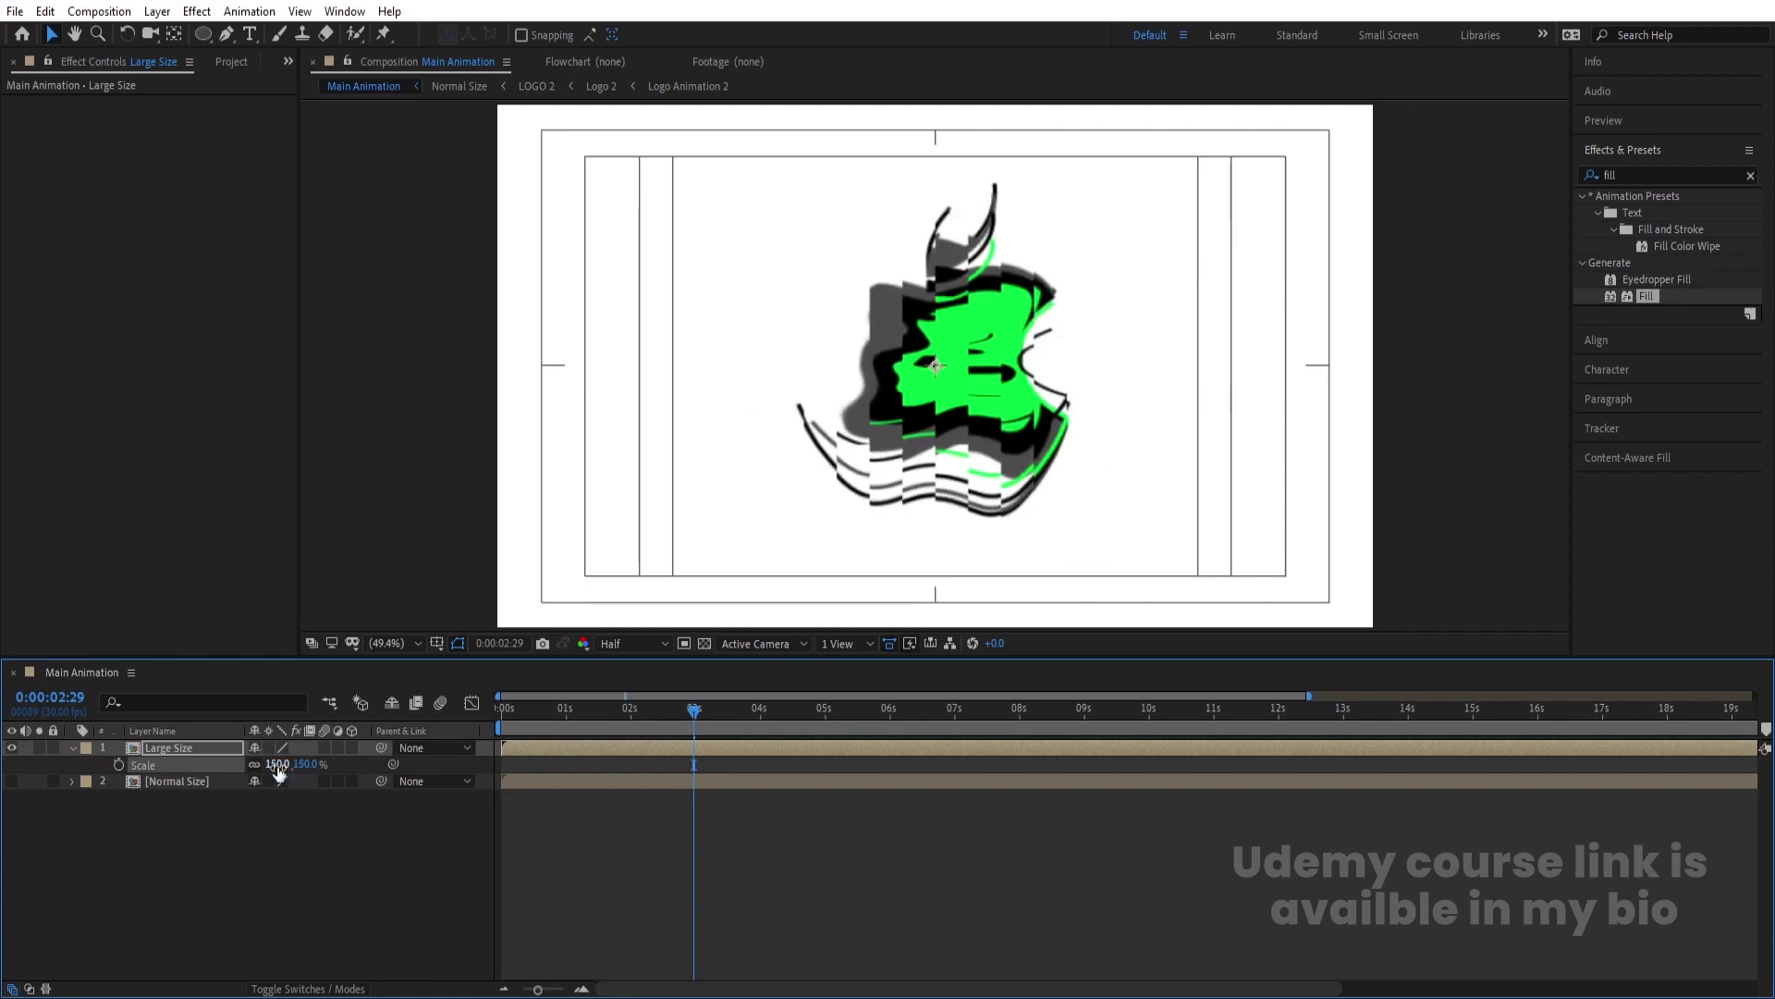
pyautogui.click(309, 889)
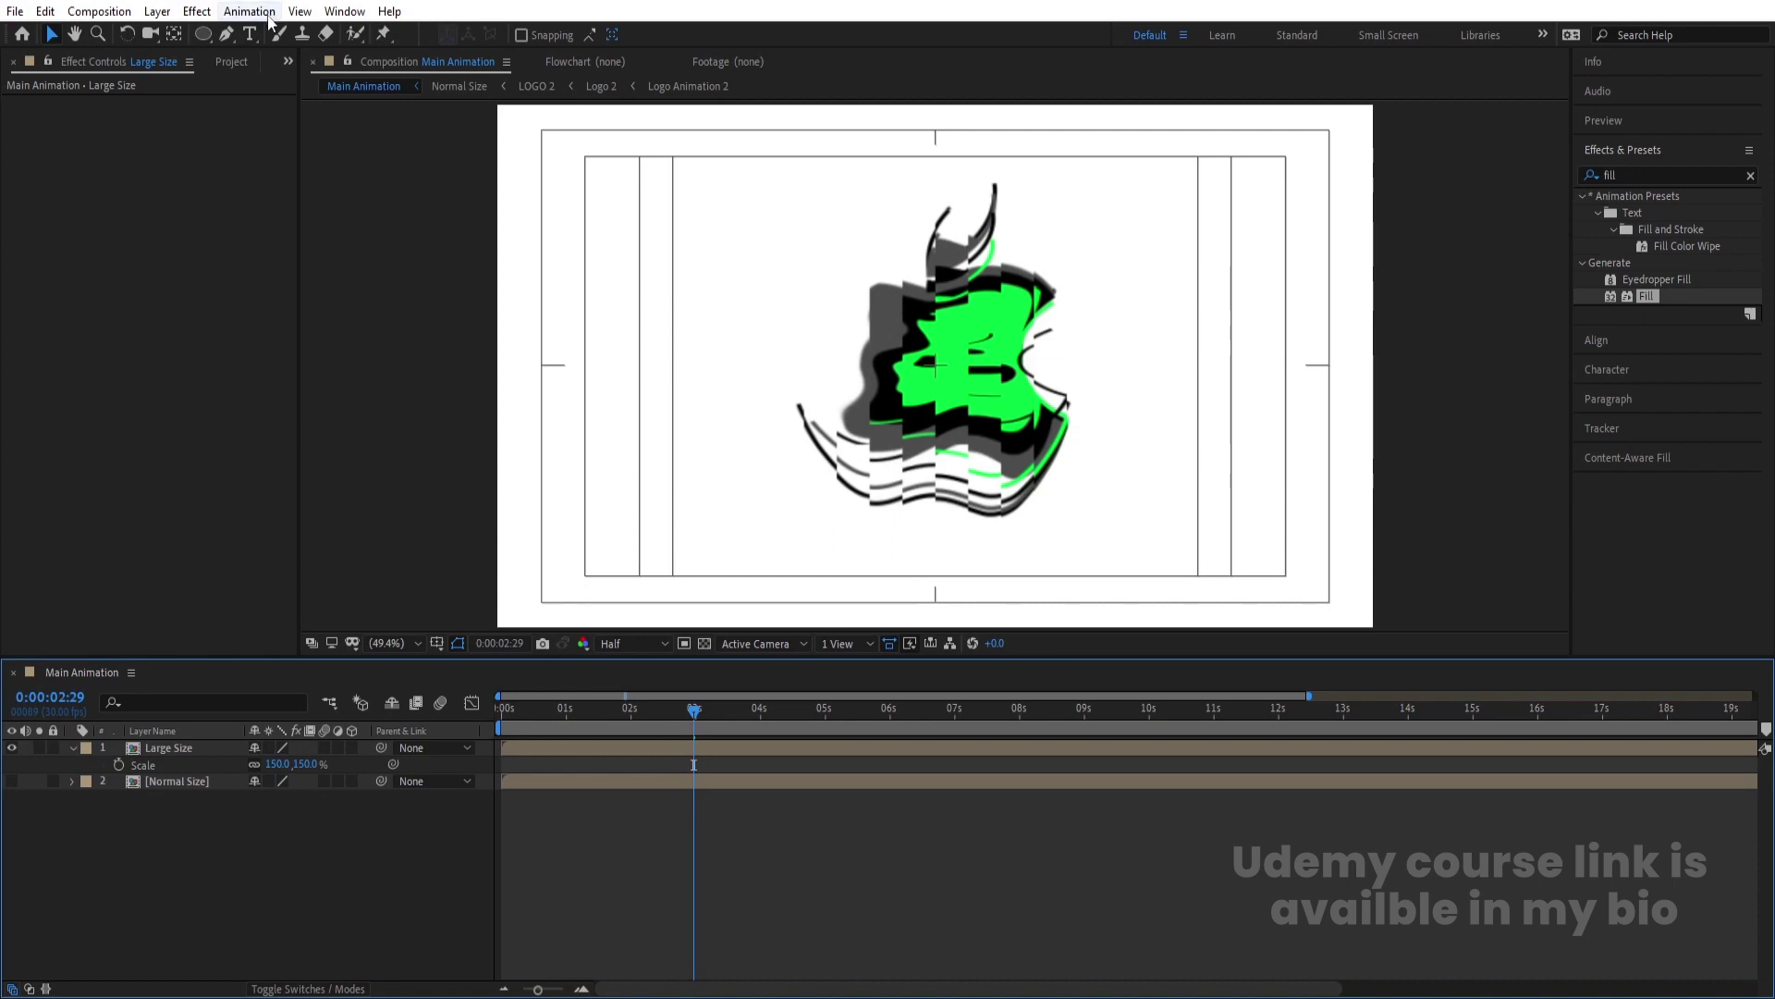
# Draw a tall, narrow rectangle shape beside the logo's left edge and rotate its layer to 21°.
pyautogui.moveTo(213, 40); pyautogui.dragTo(259, 37)
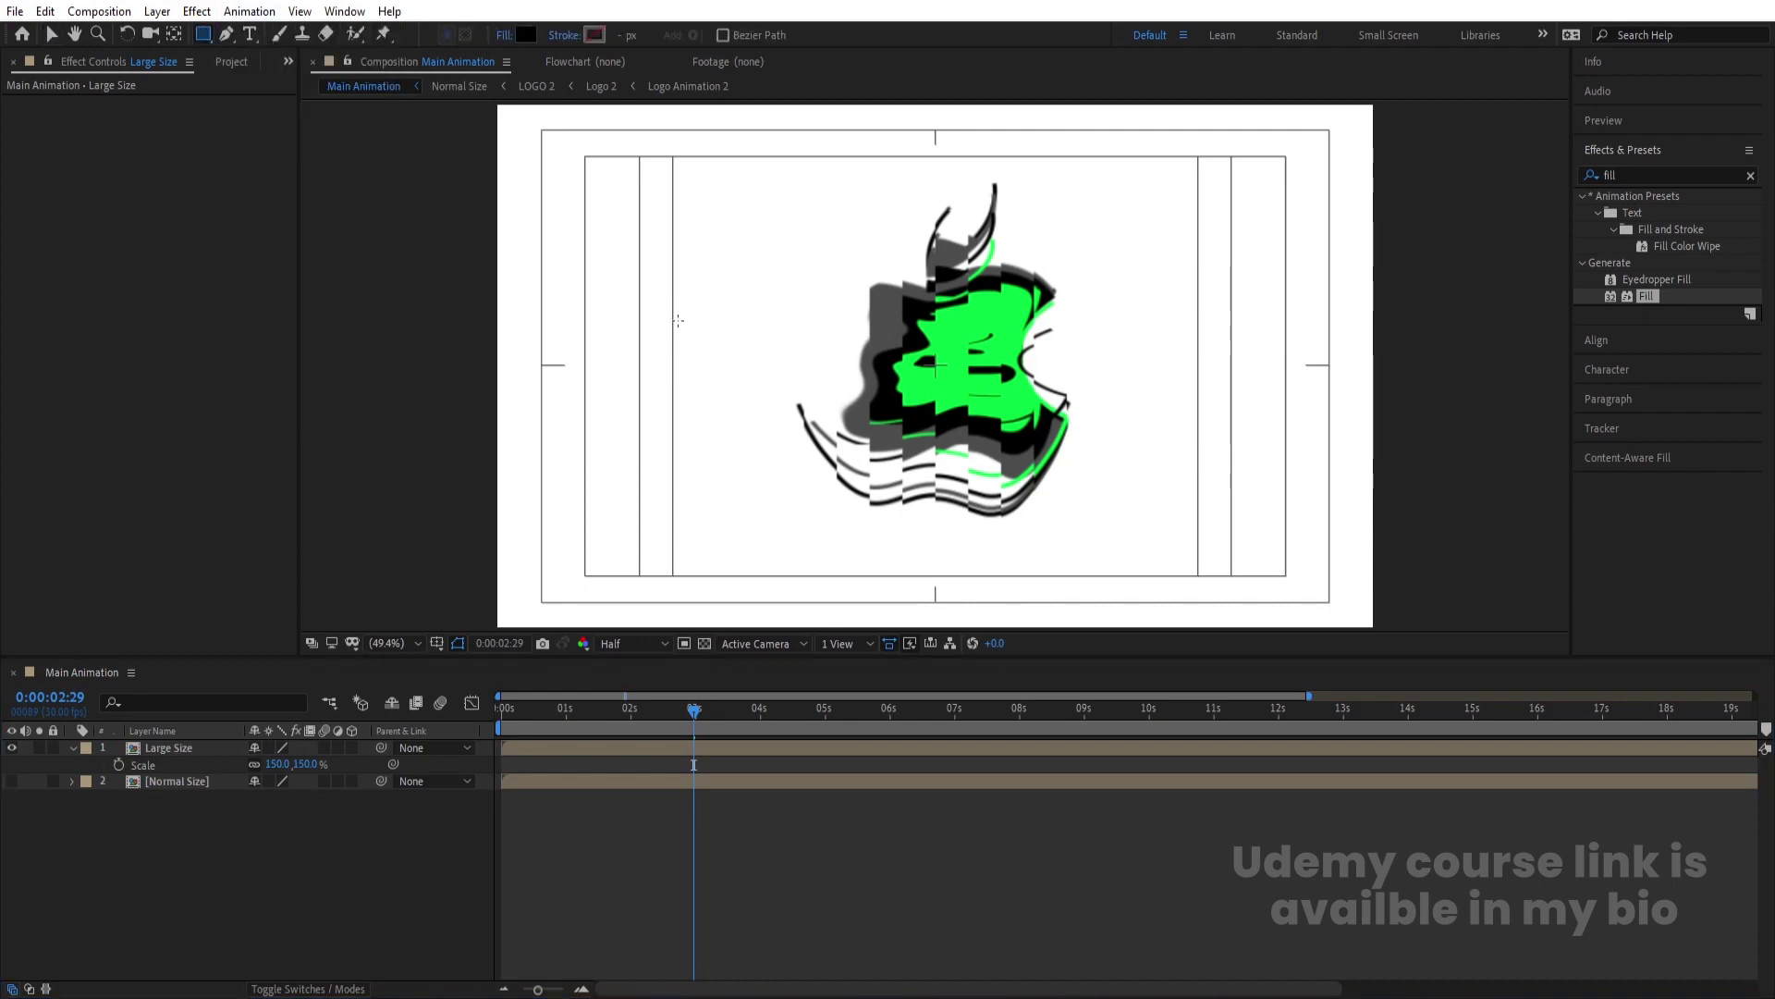
pyautogui.moveTo(772, 136); pyautogui.dragTo(800, 607)
pyautogui.click(151, 747)
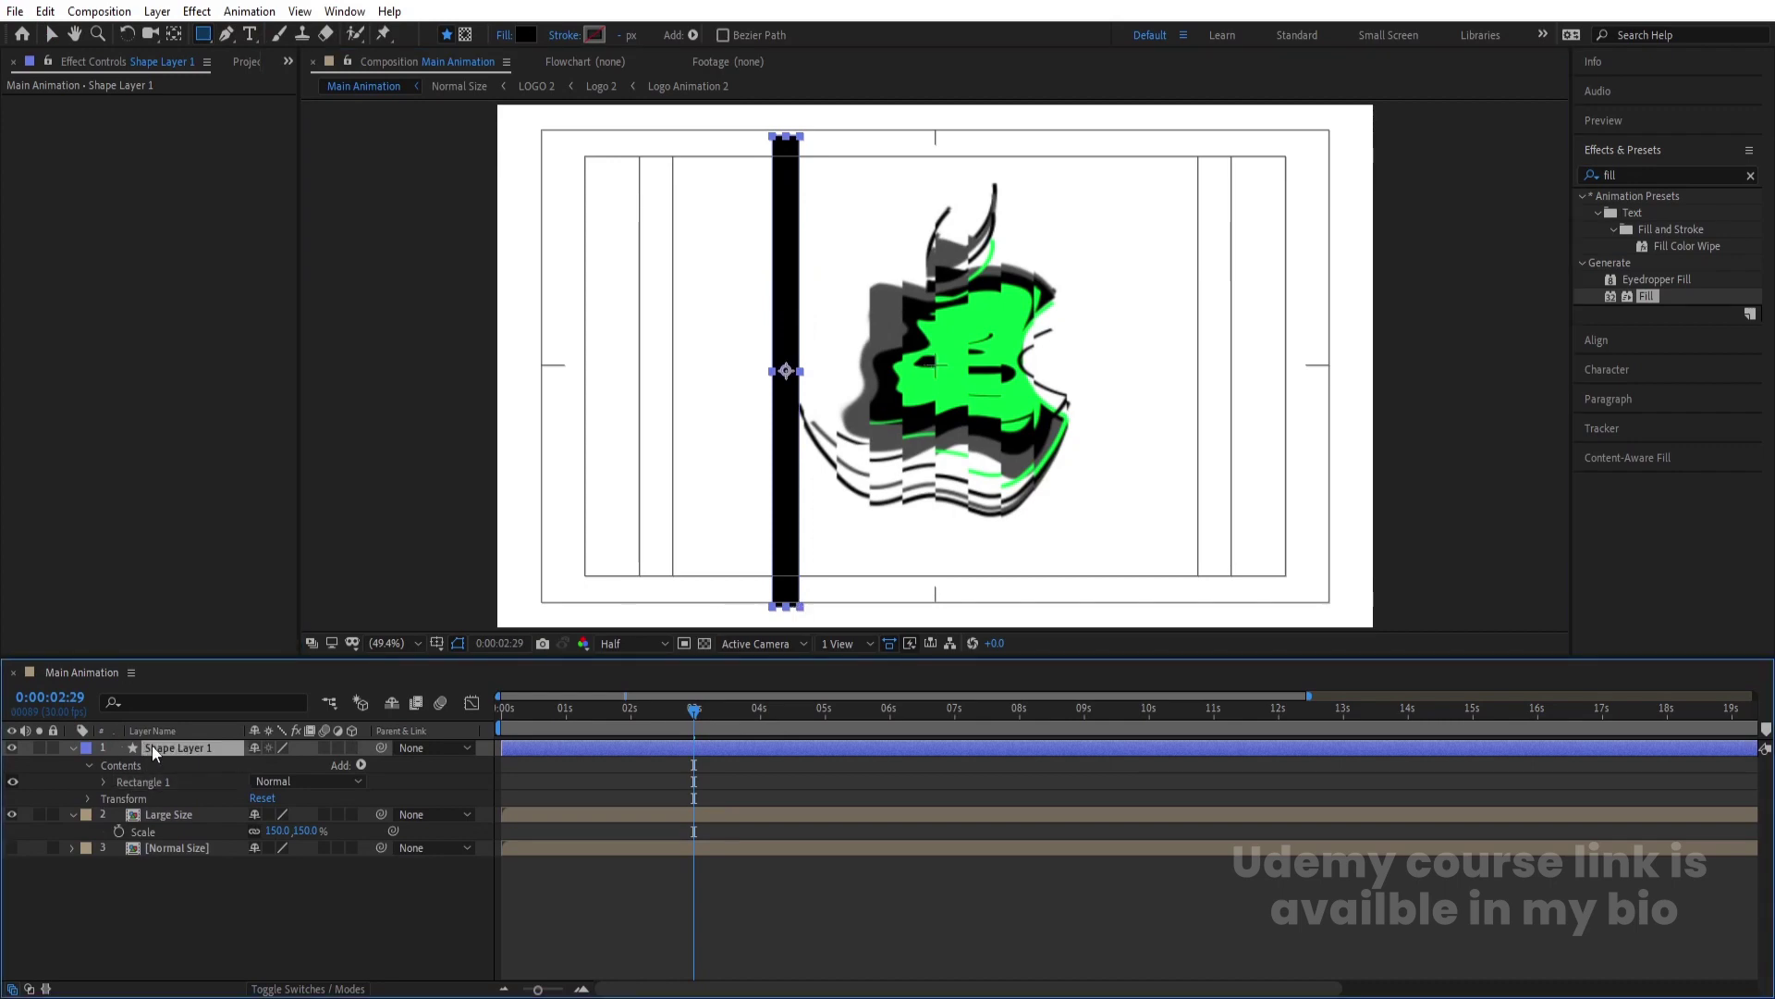
pyautogui.press('r')
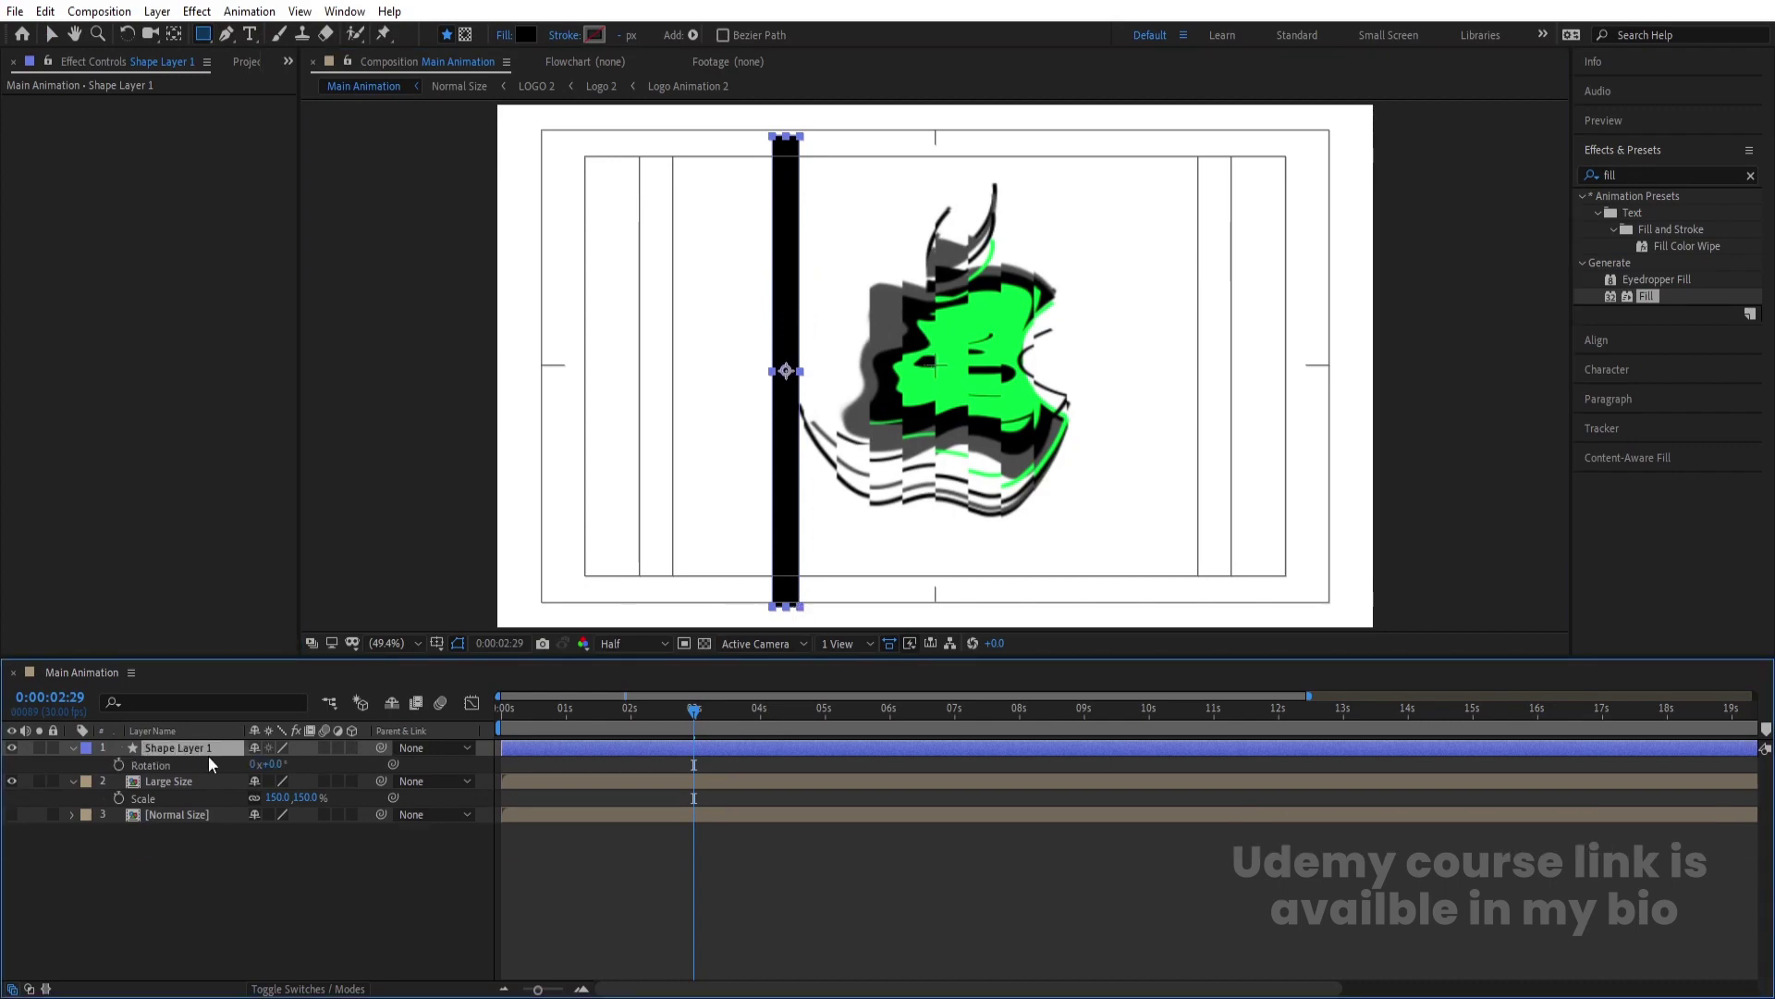
pyautogui.moveTo(276, 764); pyautogui.dragTo(296, 772)
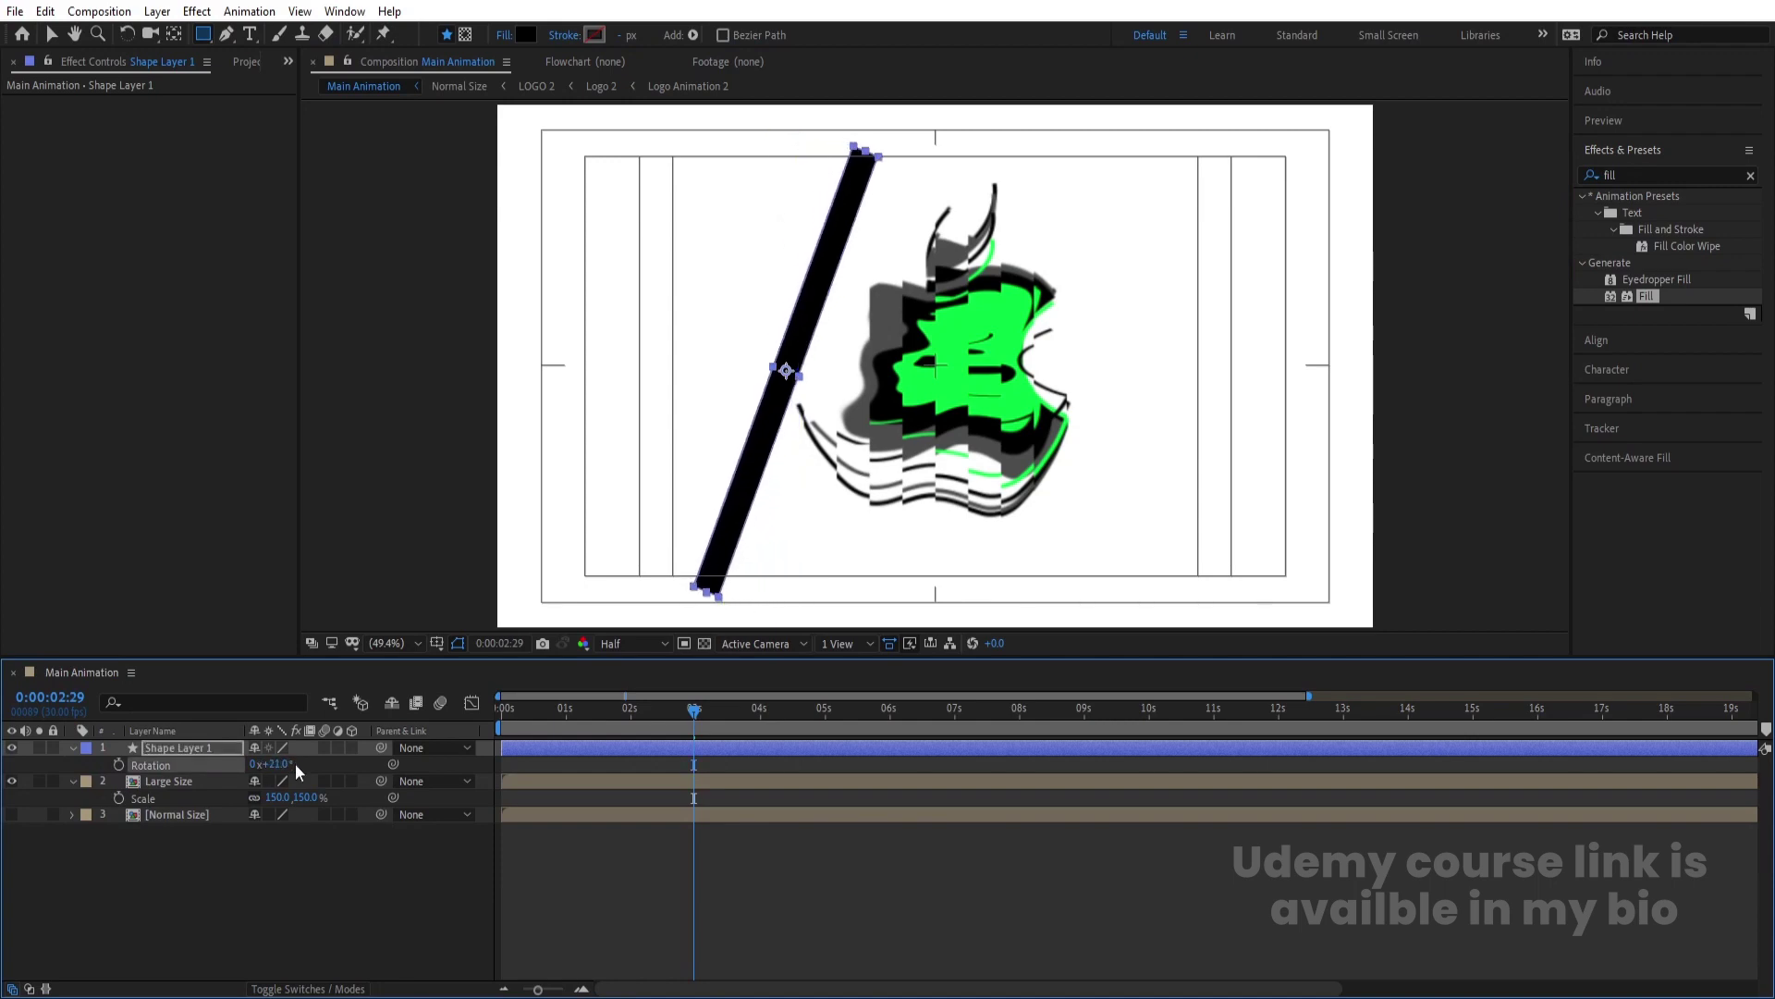
# Set Large Size's track matte to Alpha using Shape Layer 1 and make the Normal Size layer visible again.
pyautogui.click(170, 793)
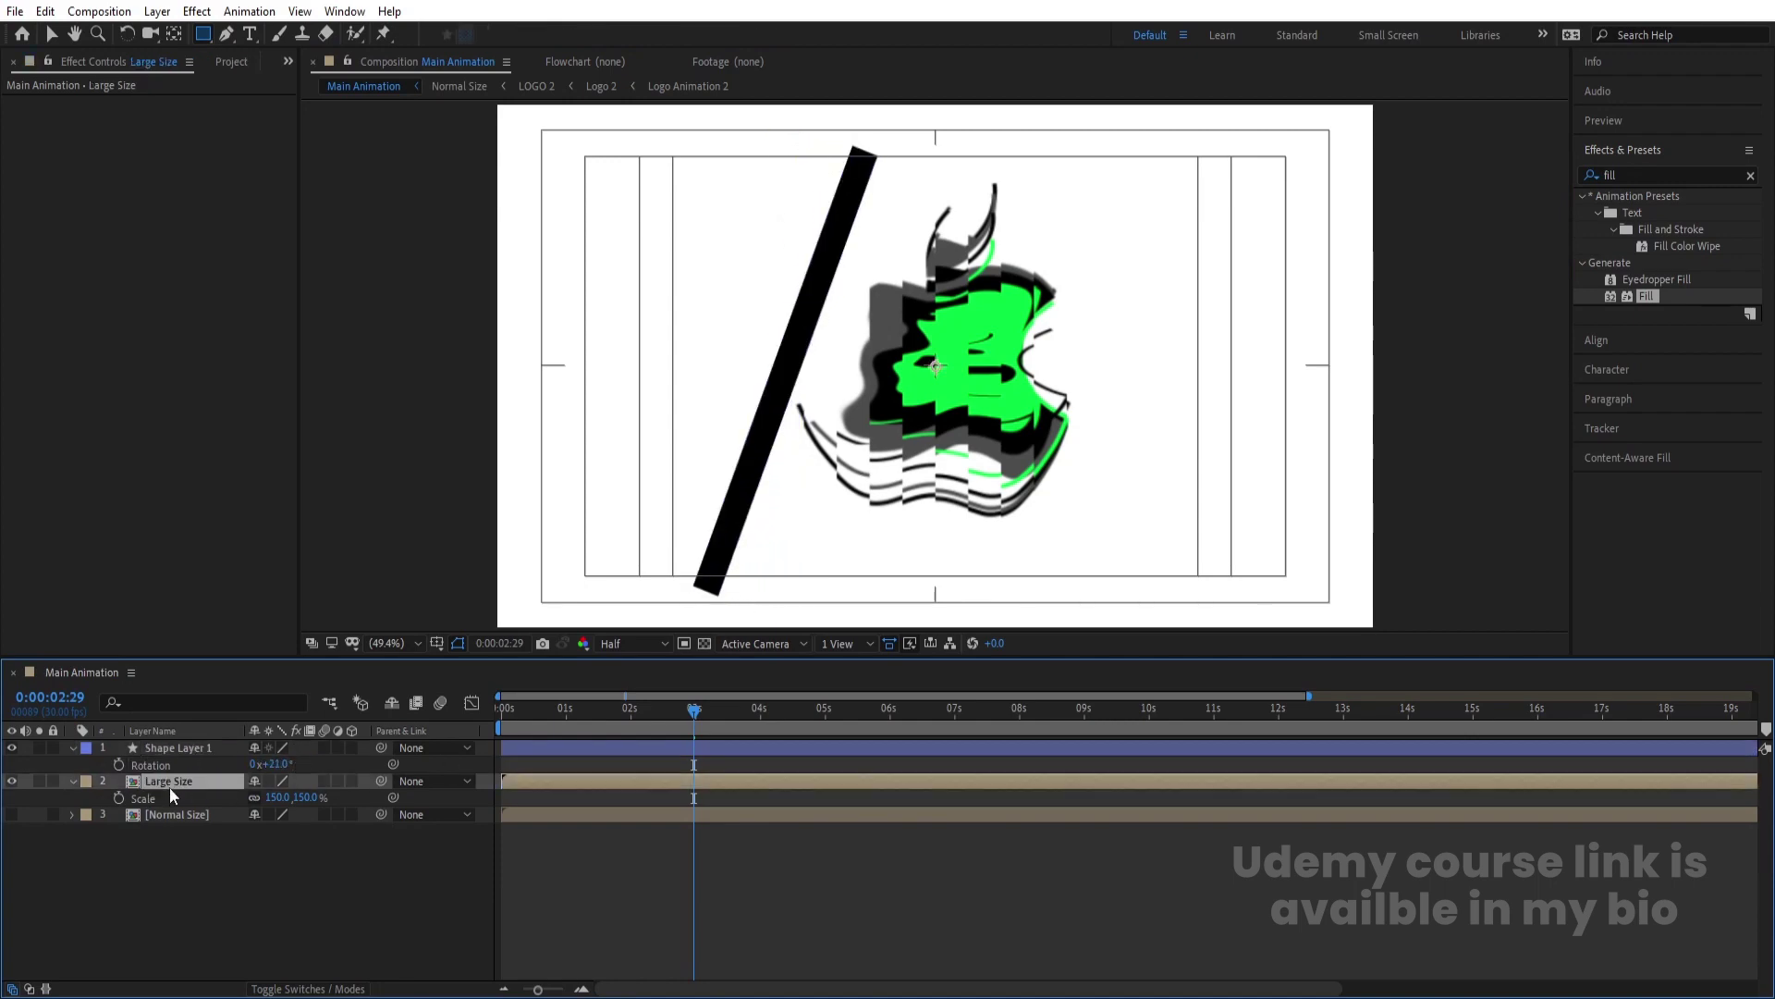
pyautogui.press('super')
pyautogui.click(181, 751)
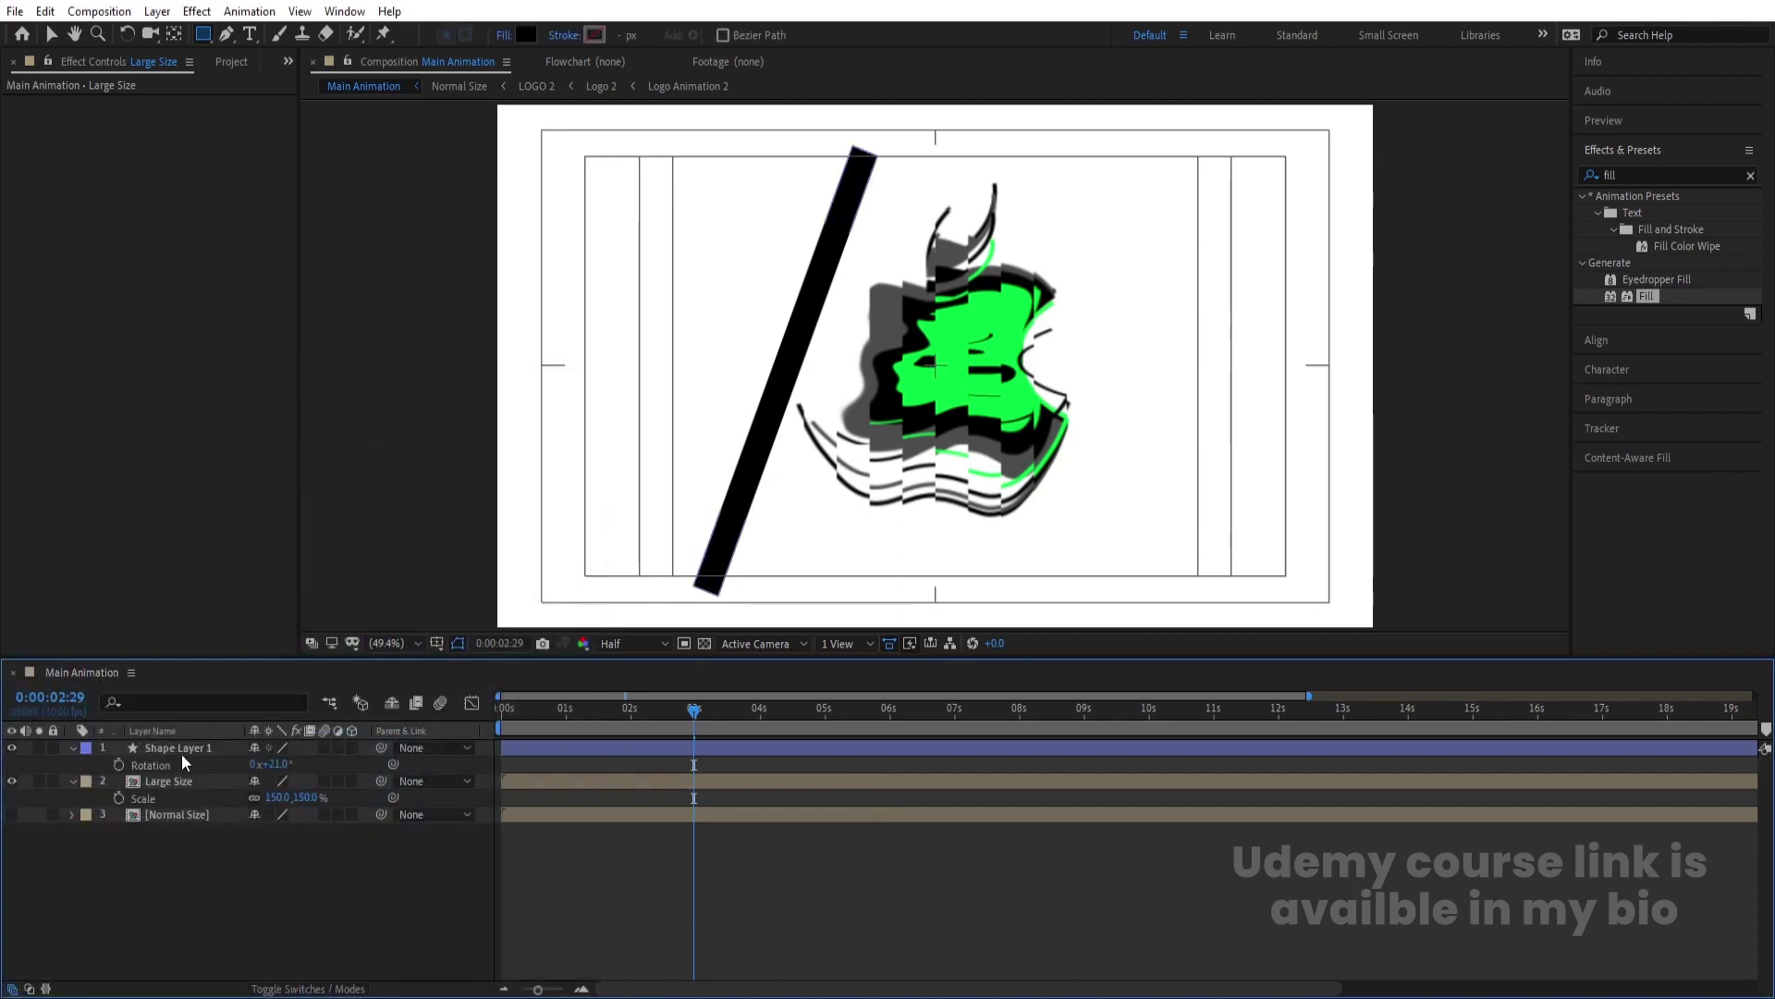
pyautogui.click(145, 781)
pyautogui.press('F4')
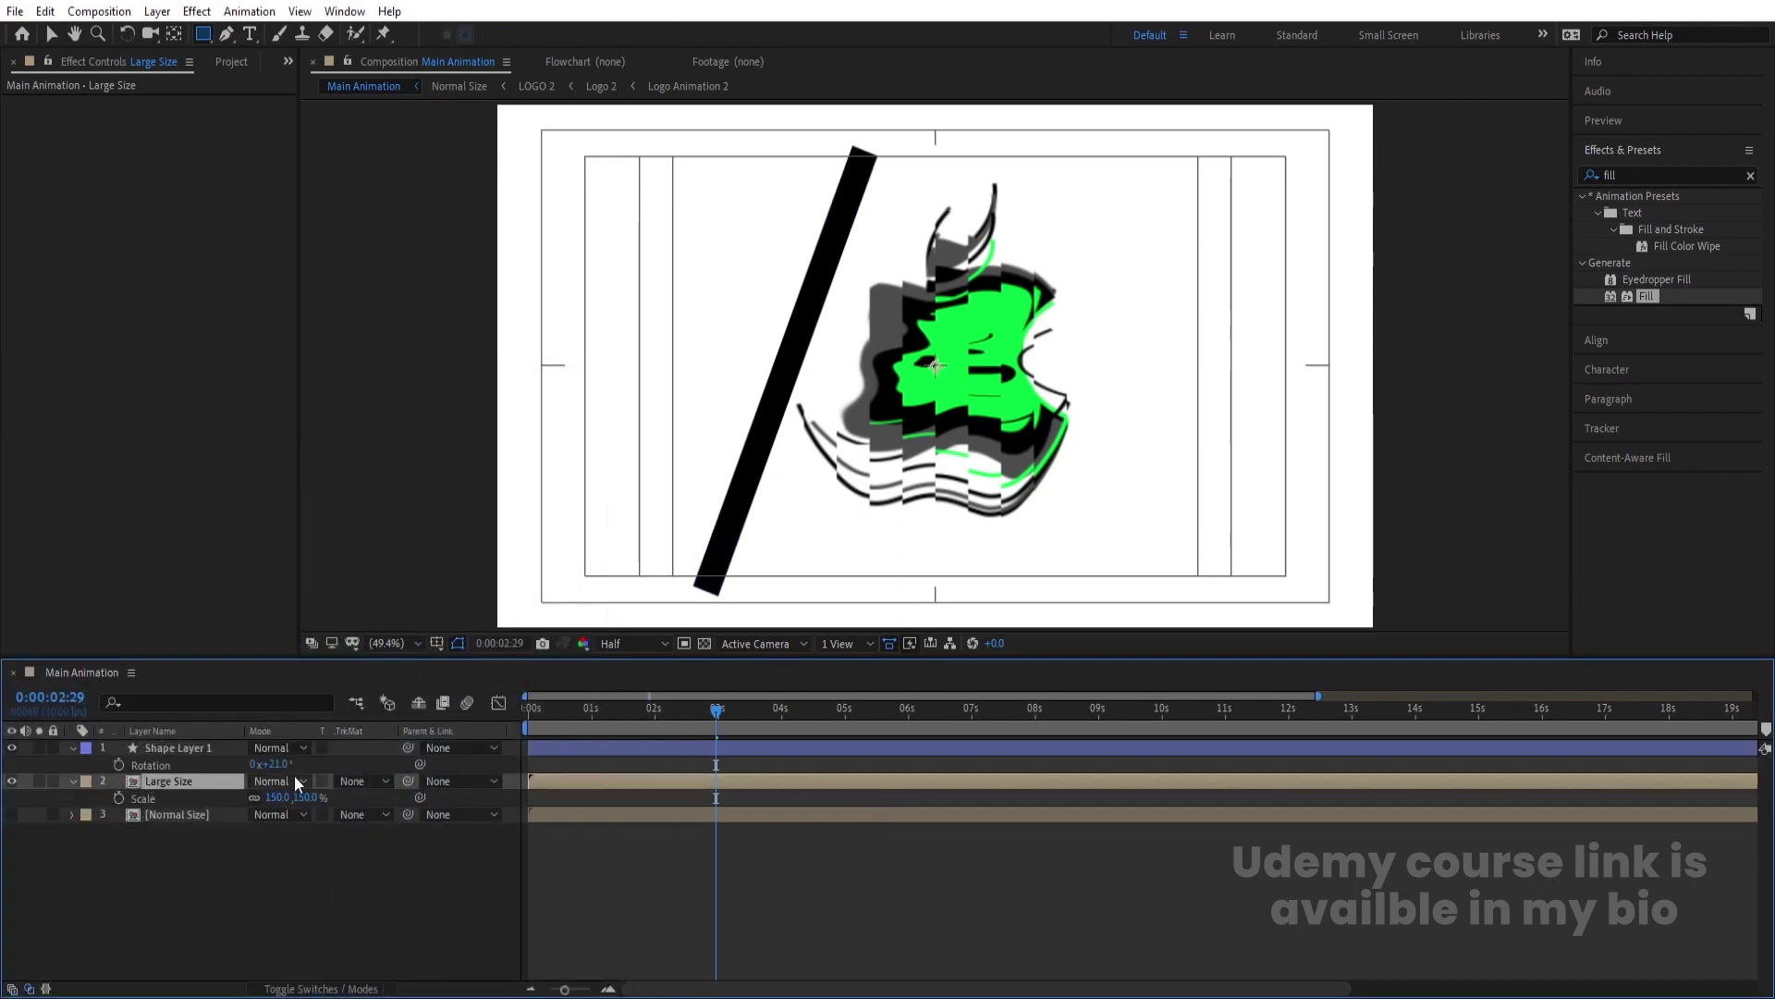
pyautogui.click(362, 781)
pyautogui.click(377, 833)
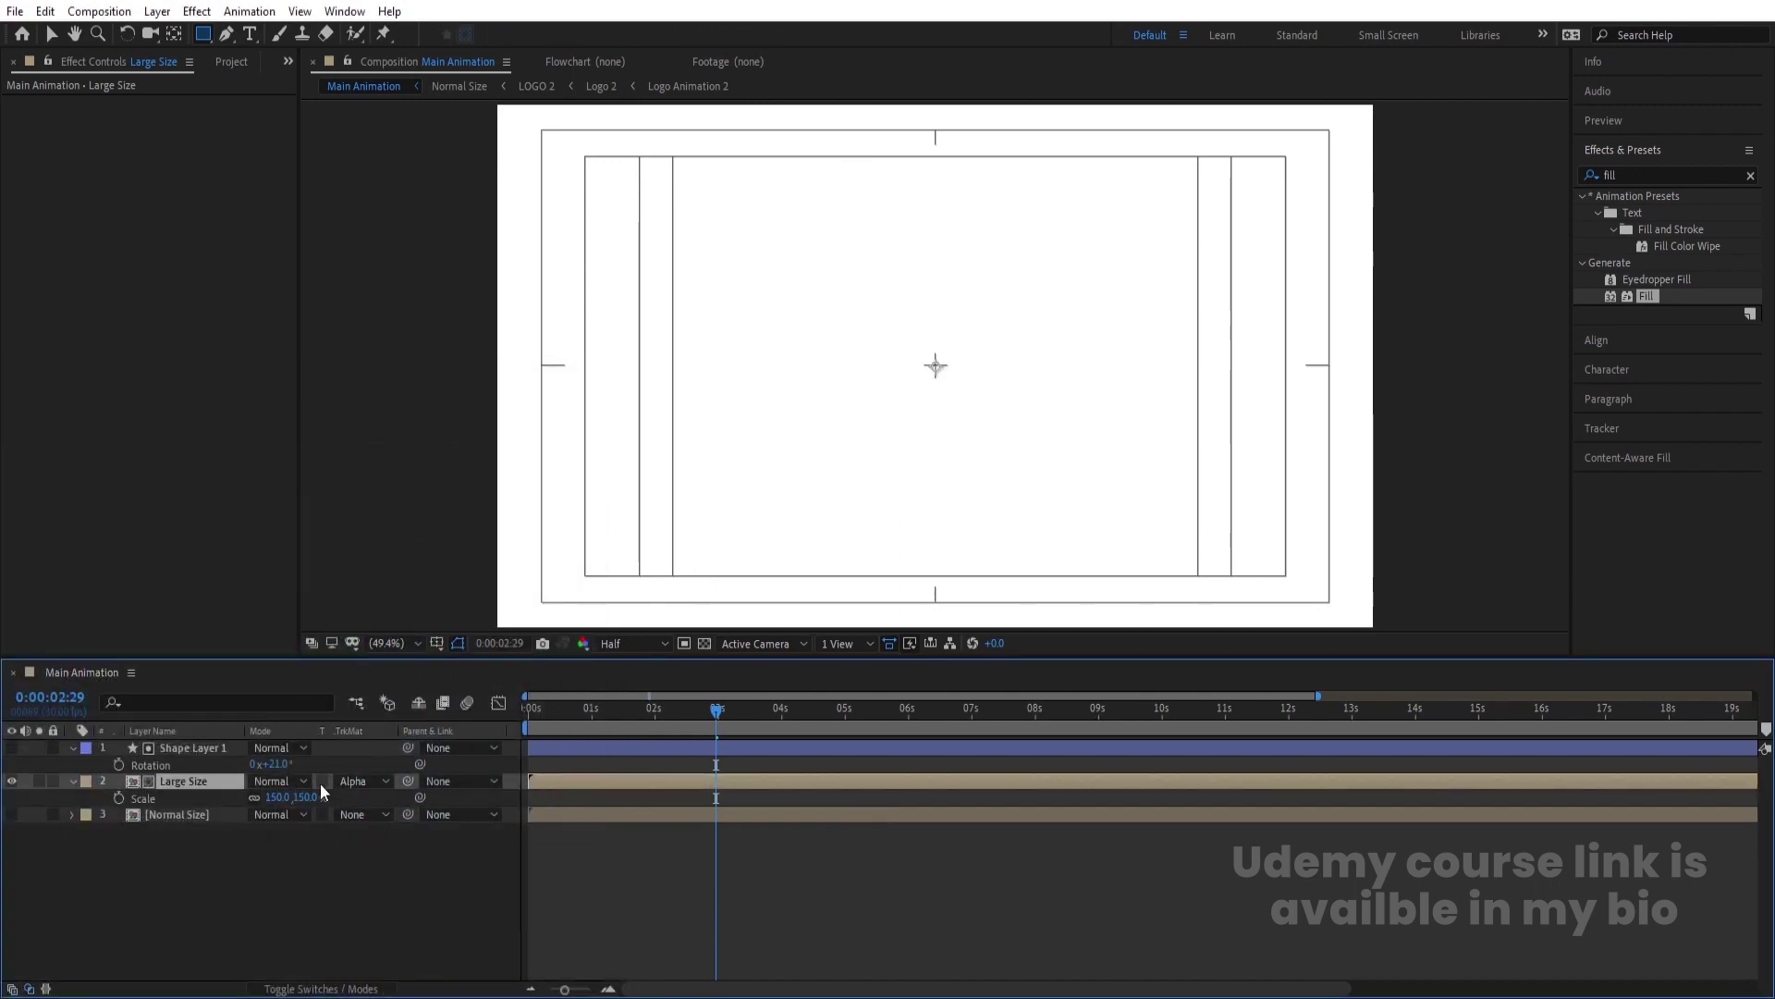
pyautogui.click(13, 813)
# Undo a trim of Shape Layer 1's start at 0:00:01:01, set a Position keyframe there and play forward to 0:00:03:19.
pyautogui.moveTo(601, 719); pyautogui.dragTo(593, 720)
pyautogui.click(166, 748)
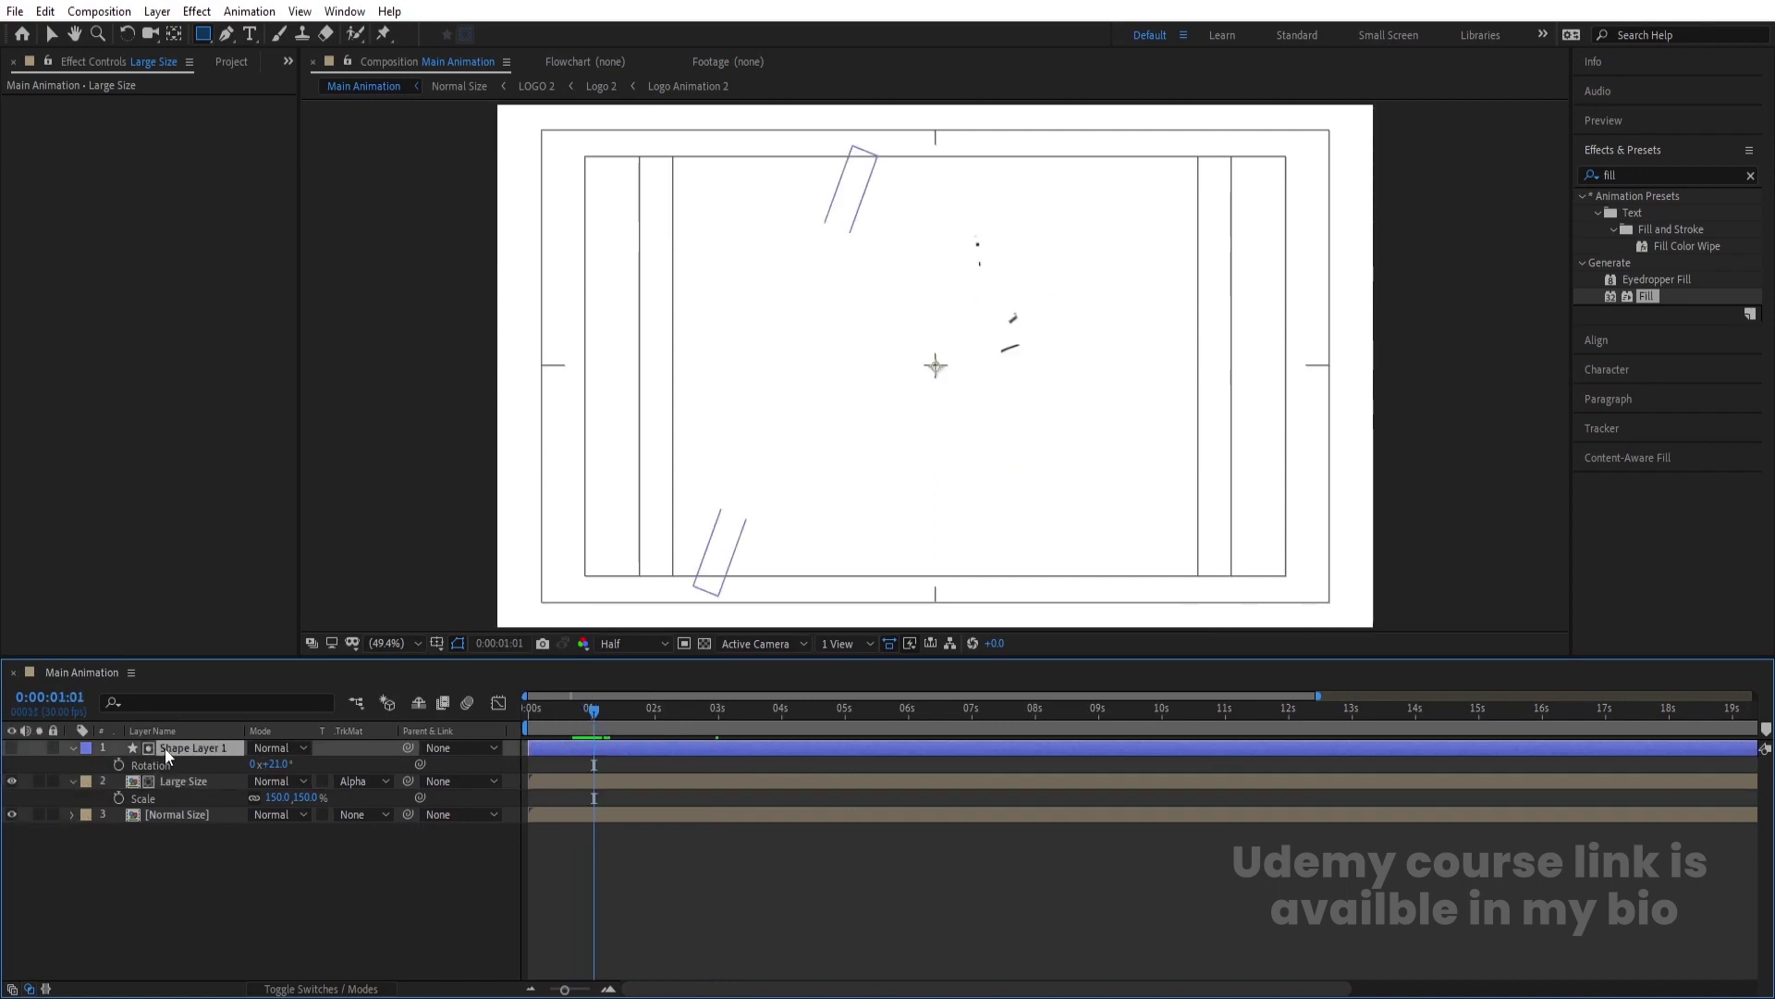
pyautogui.hotkey('alt', '[')
pyautogui.press('p')
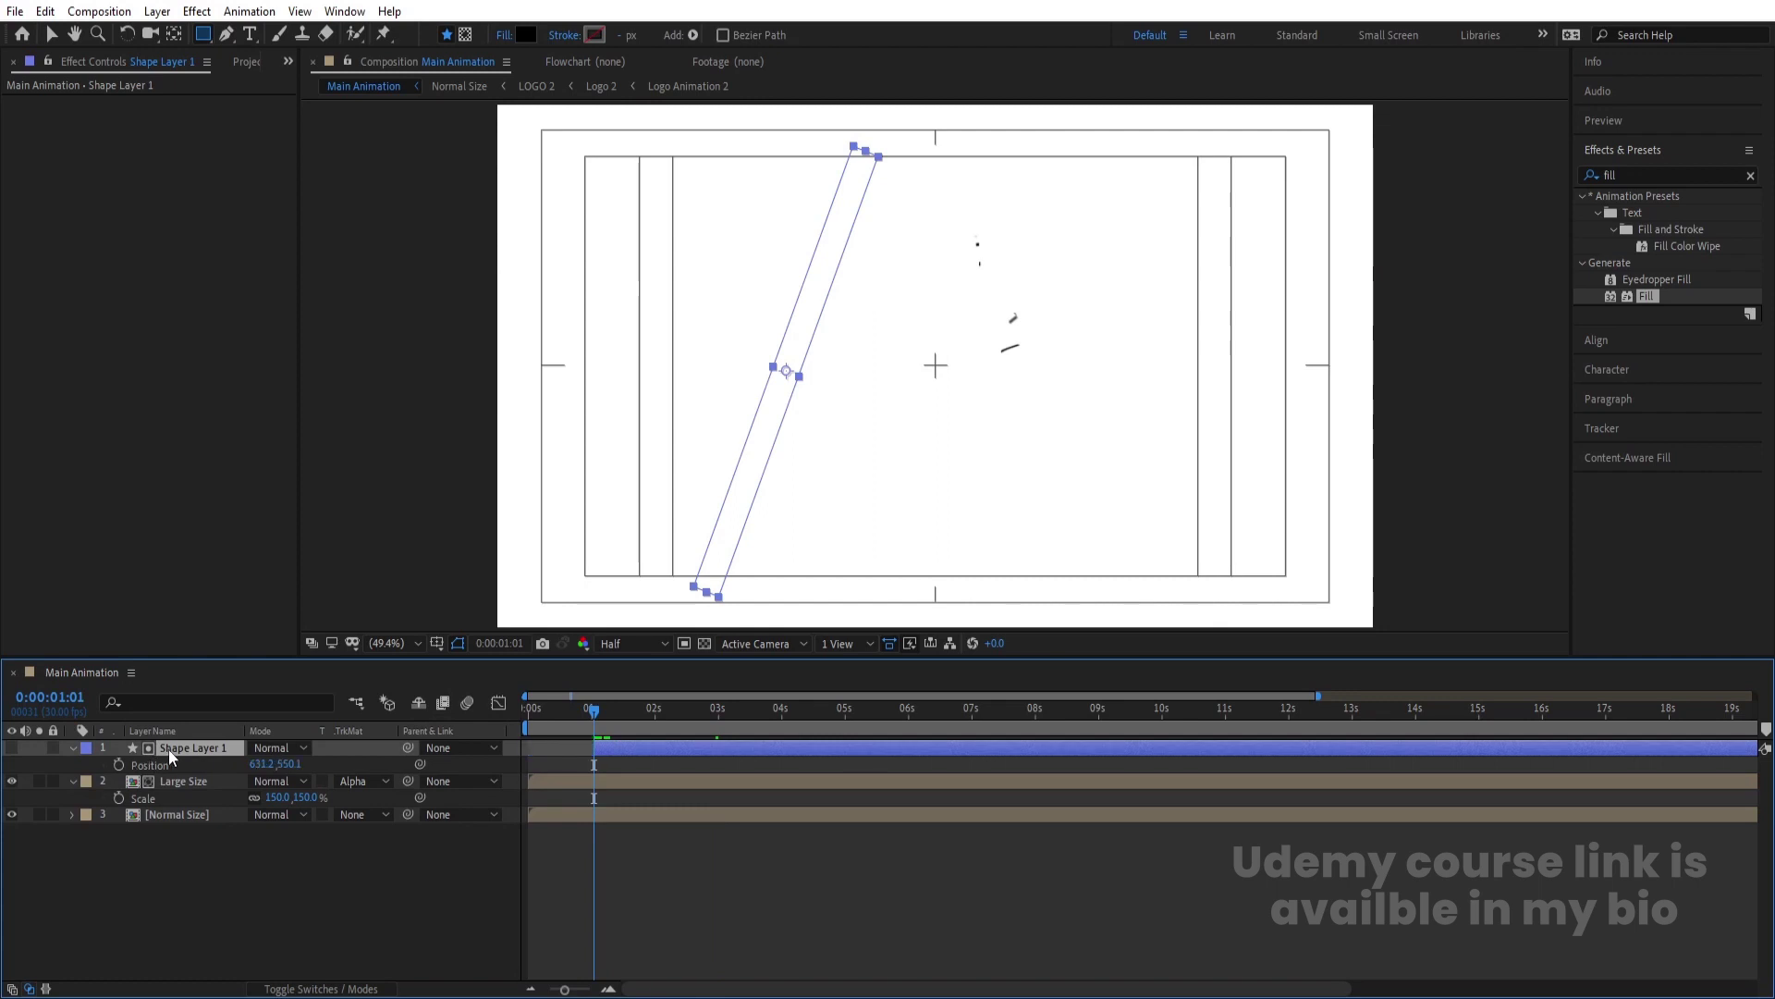
pyautogui.hotkey('ctrl', 'z')
pyautogui.click(120, 764)
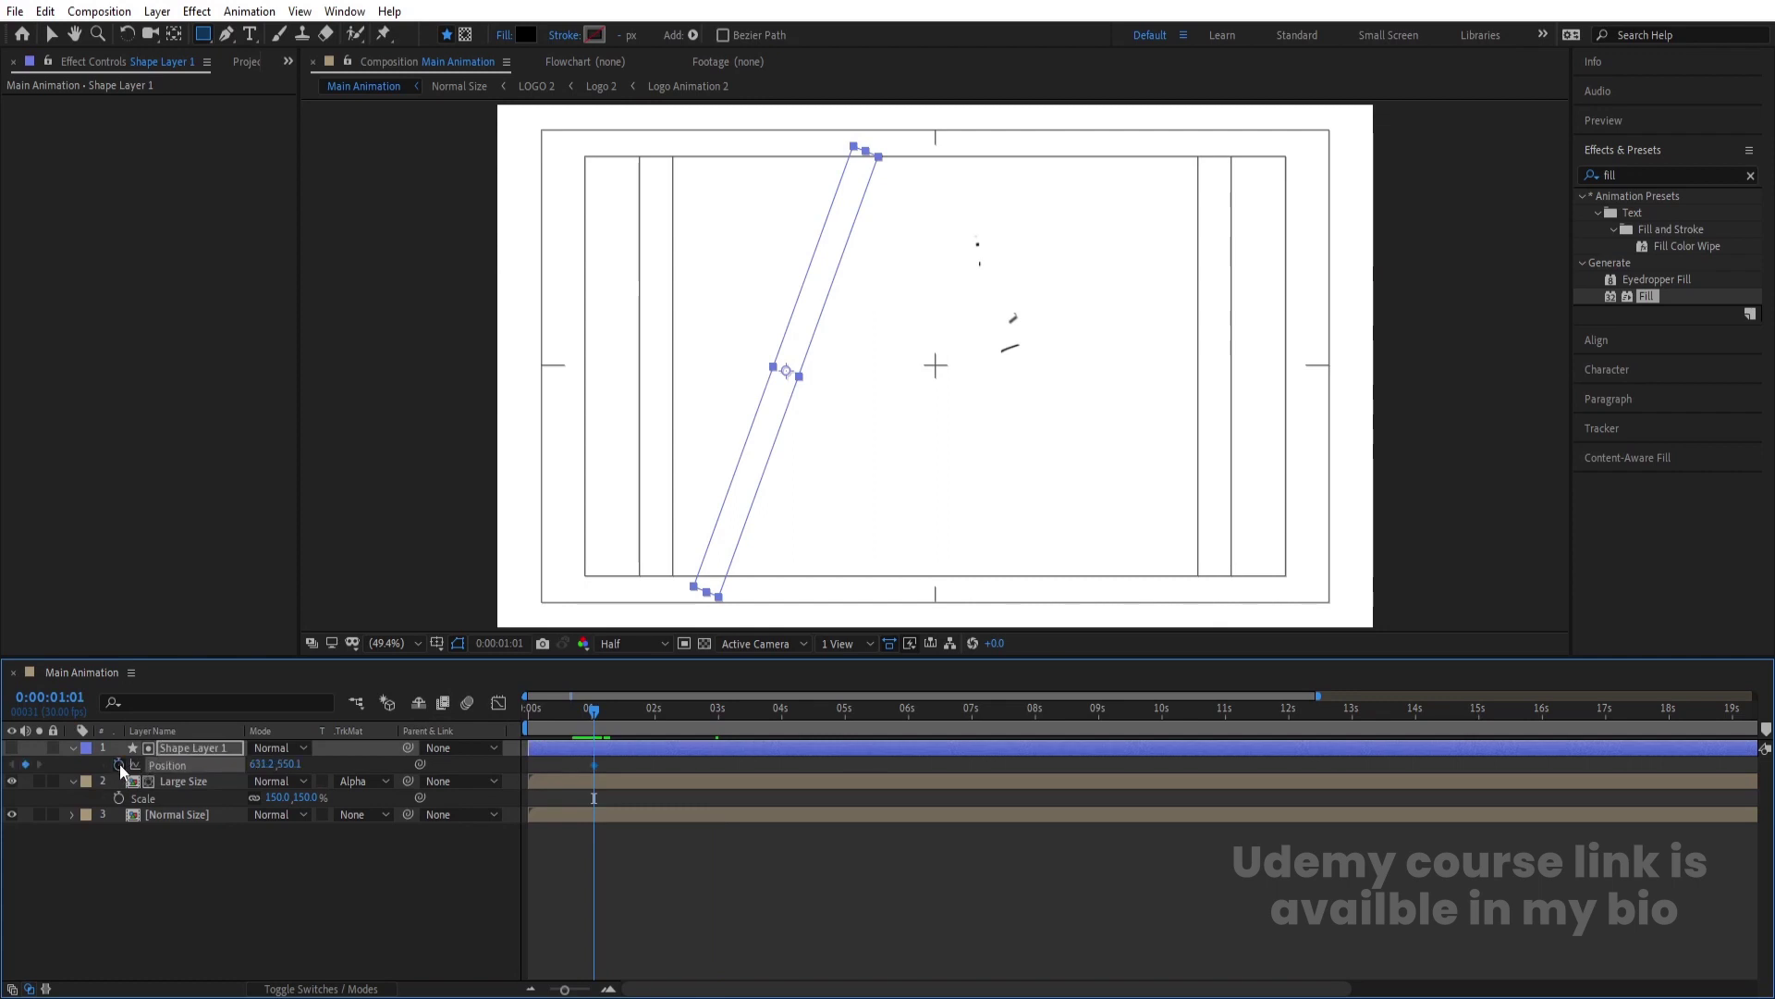
pyautogui.press('space')
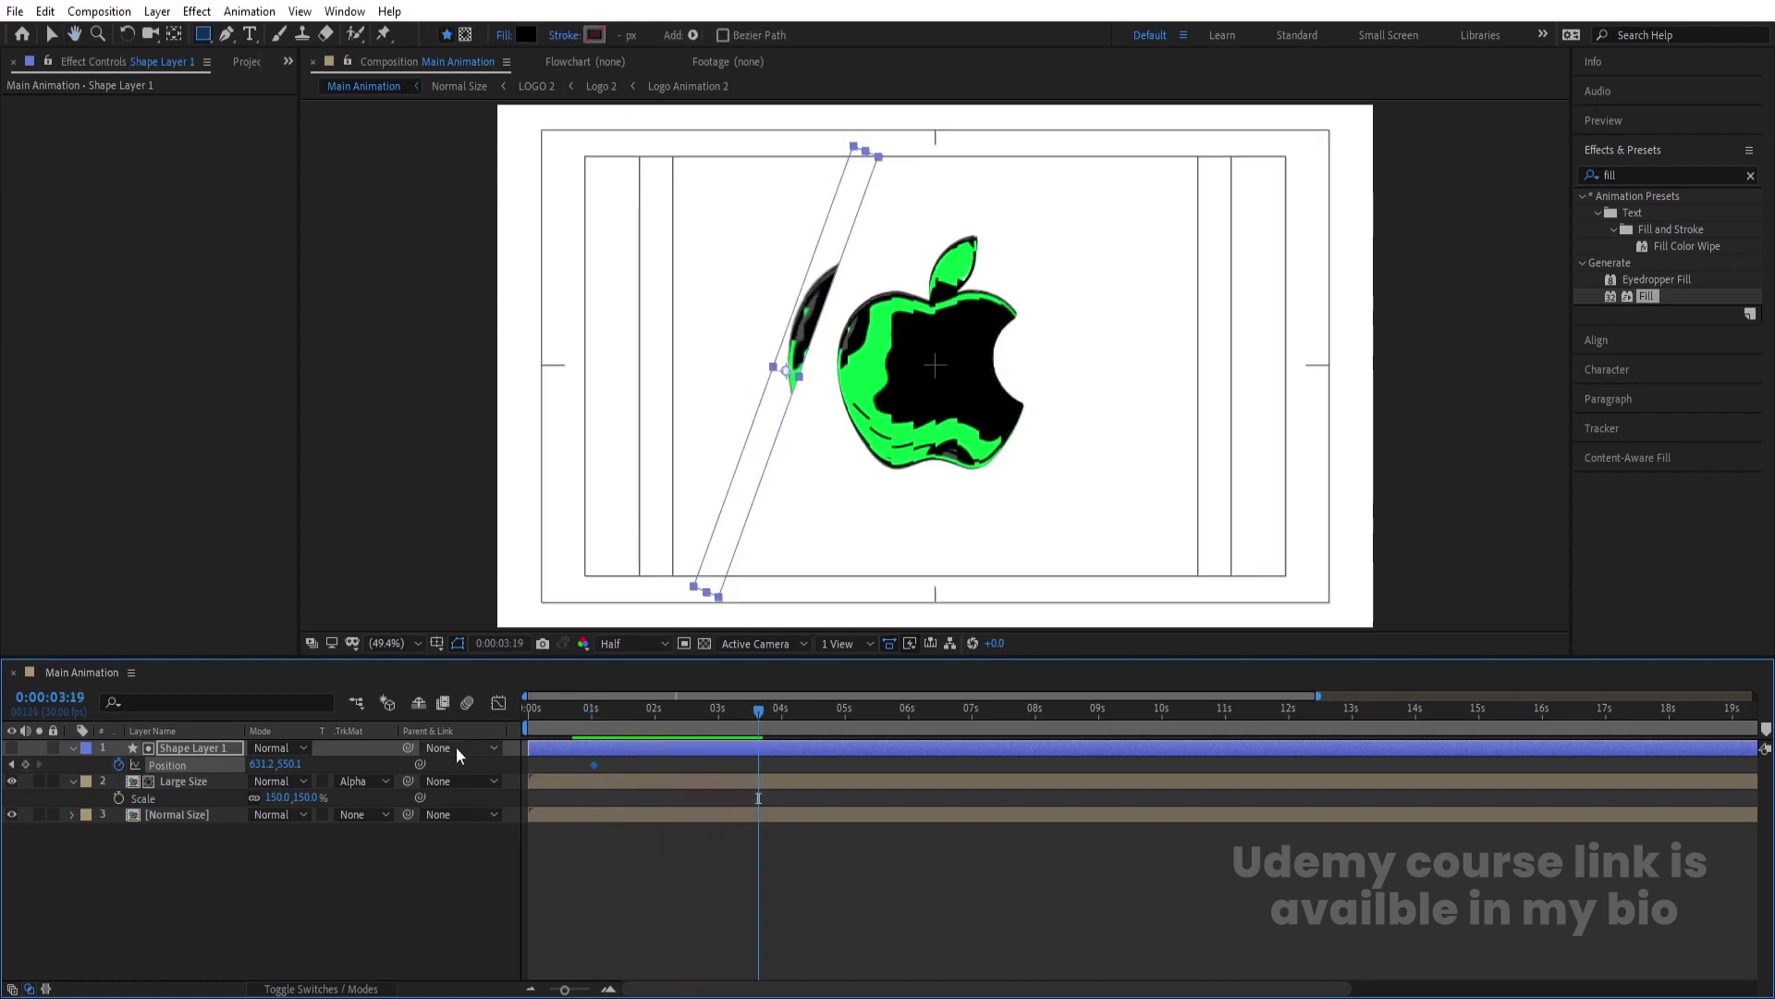
# Keyframe Shape Layer 1's X position to 1334.2 at 0:00:03:19 and scrub through its sweep across the logo.
pyautogui.press('space')
pyautogui.moveTo(263, 773); pyautogui.dragTo(883, 731)
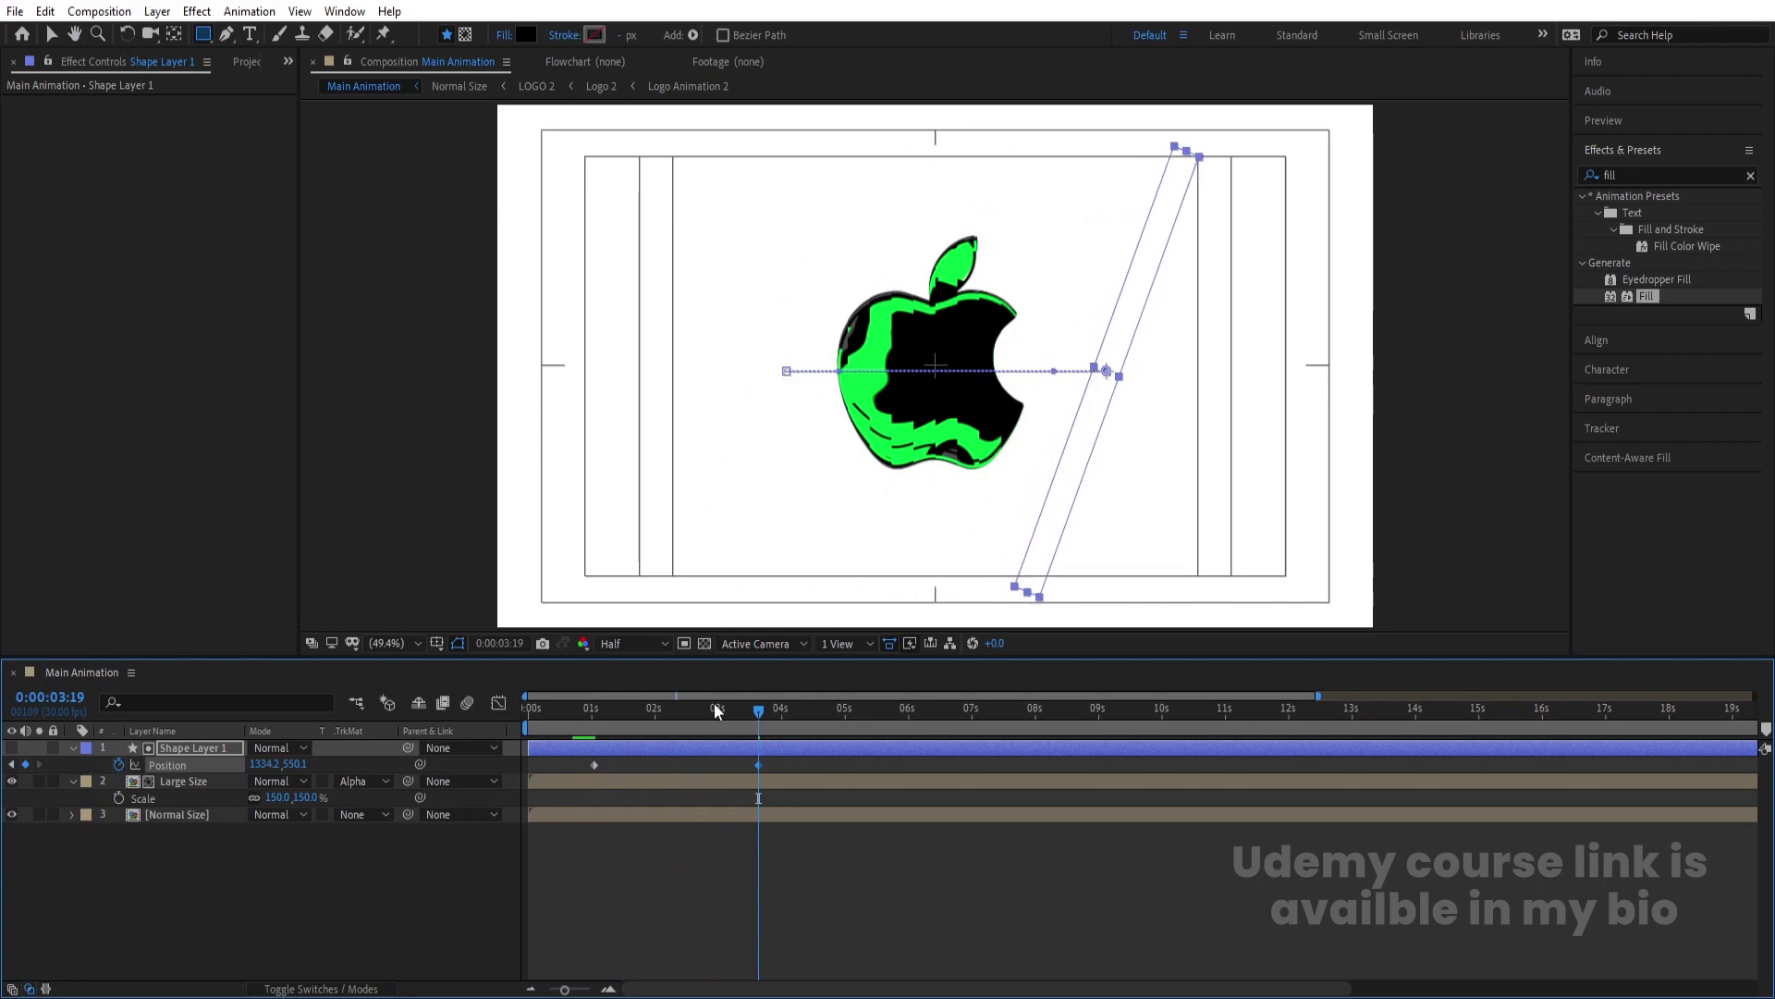
pyautogui.click(603, 717)
pyautogui.moveTo(603, 720); pyautogui.dragTo(675, 721)
# Slide Shape Layer 1 slightly later in time so its first Position keyframe falls at 0:00:01:08.
pyautogui.click(636, 786)
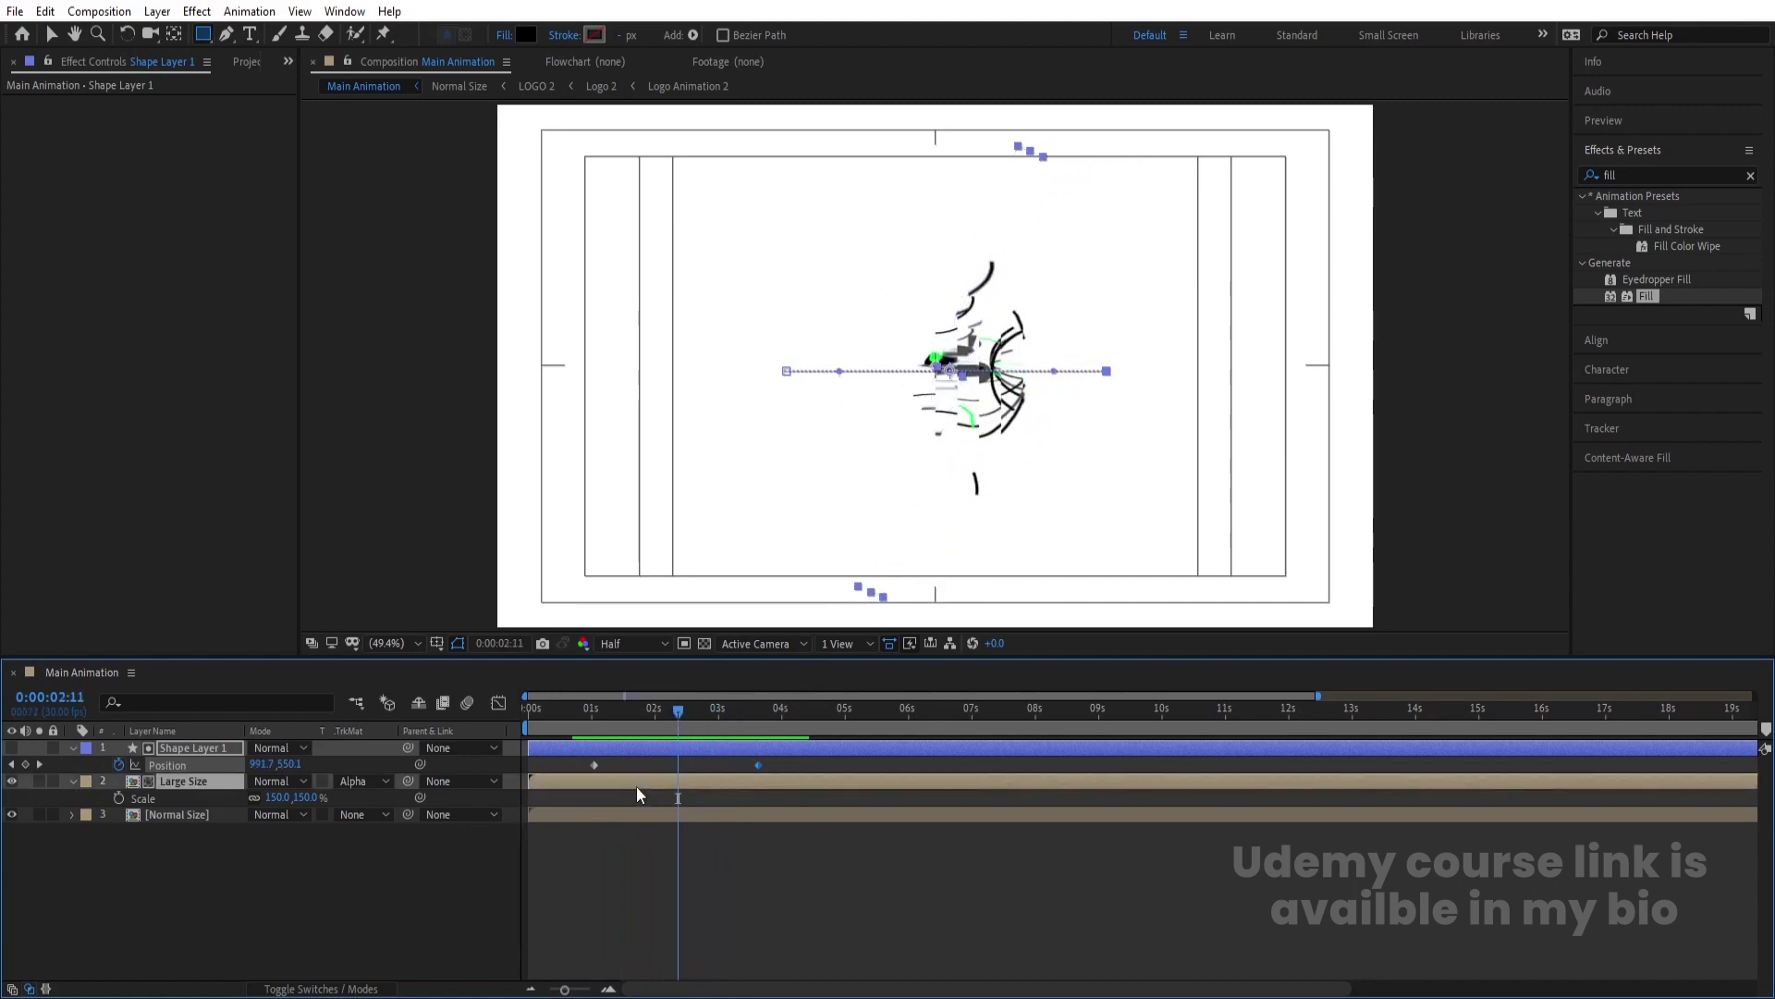
pyautogui.click(657, 769)
pyautogui.click(649, 743)
pyautogui.moveTo(649, 741); pyautogui.dragTo(664, 746)
# Slide the Large Size layer slightly earlier in time and preview the reveal from 0:00:02:11 and 0:00:01:06.
pyautogui.click(698, 785)
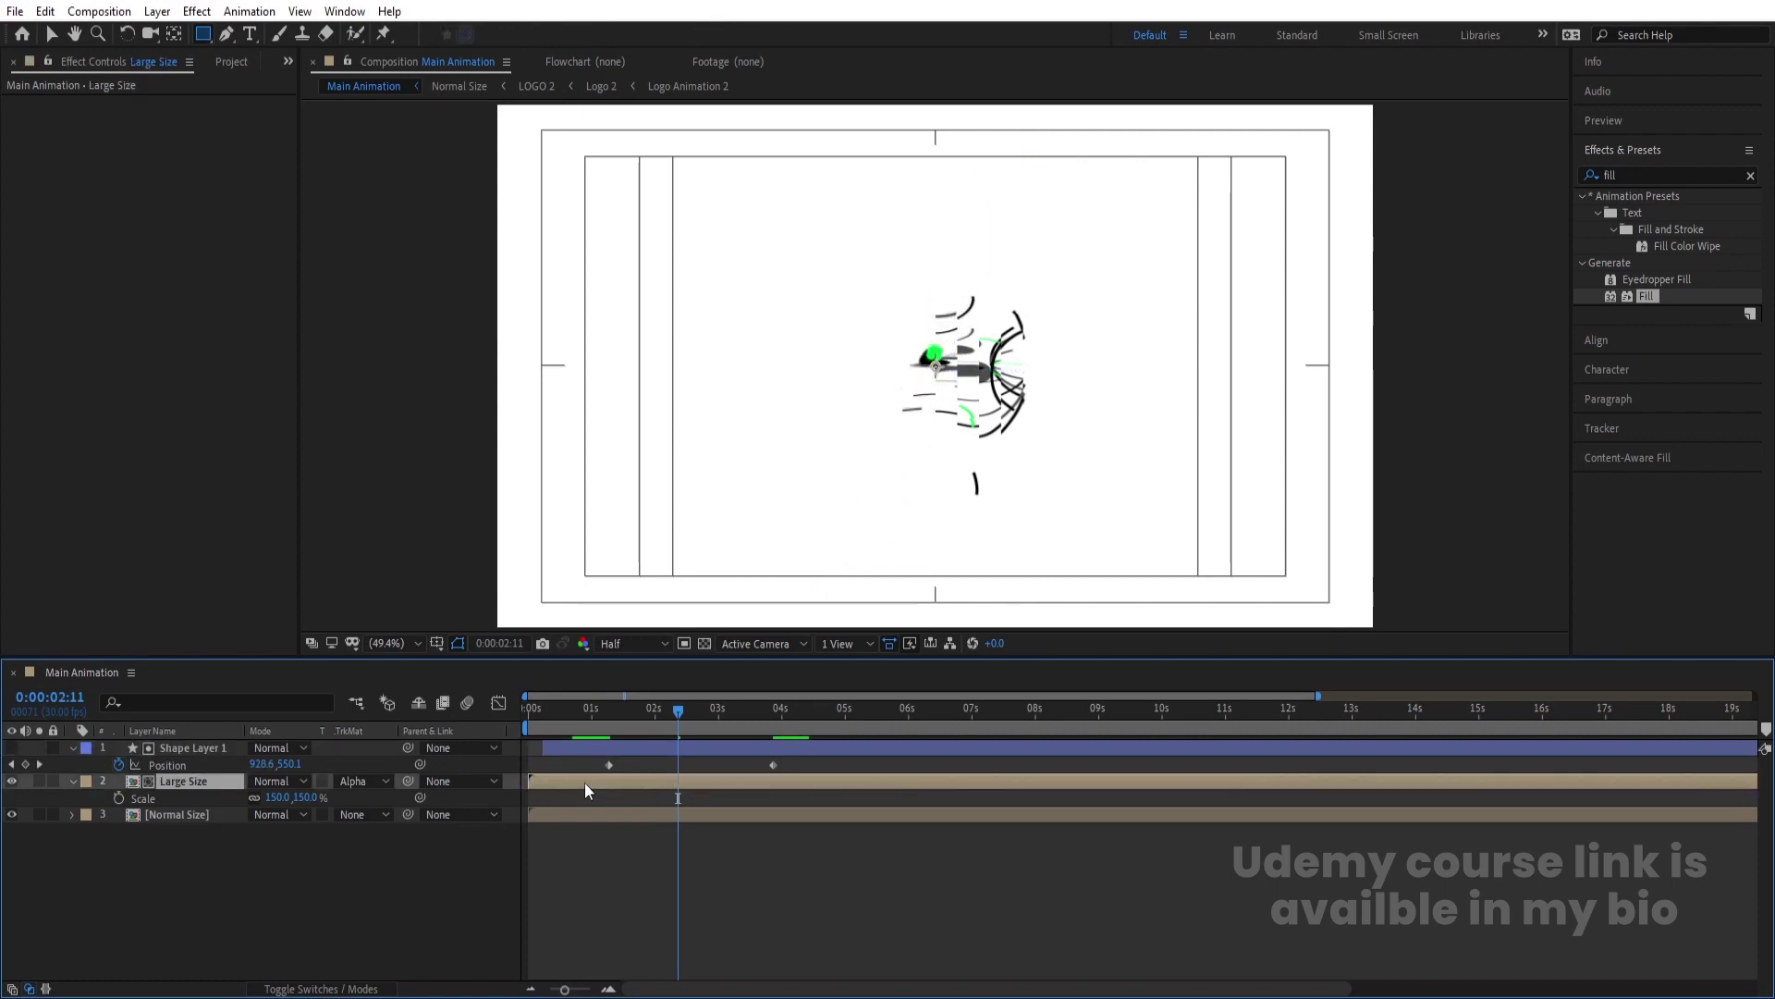
pyautogui.moveTo(580, 782); pyautogui.dragTo(555, 783)
pyautogui.press('space')
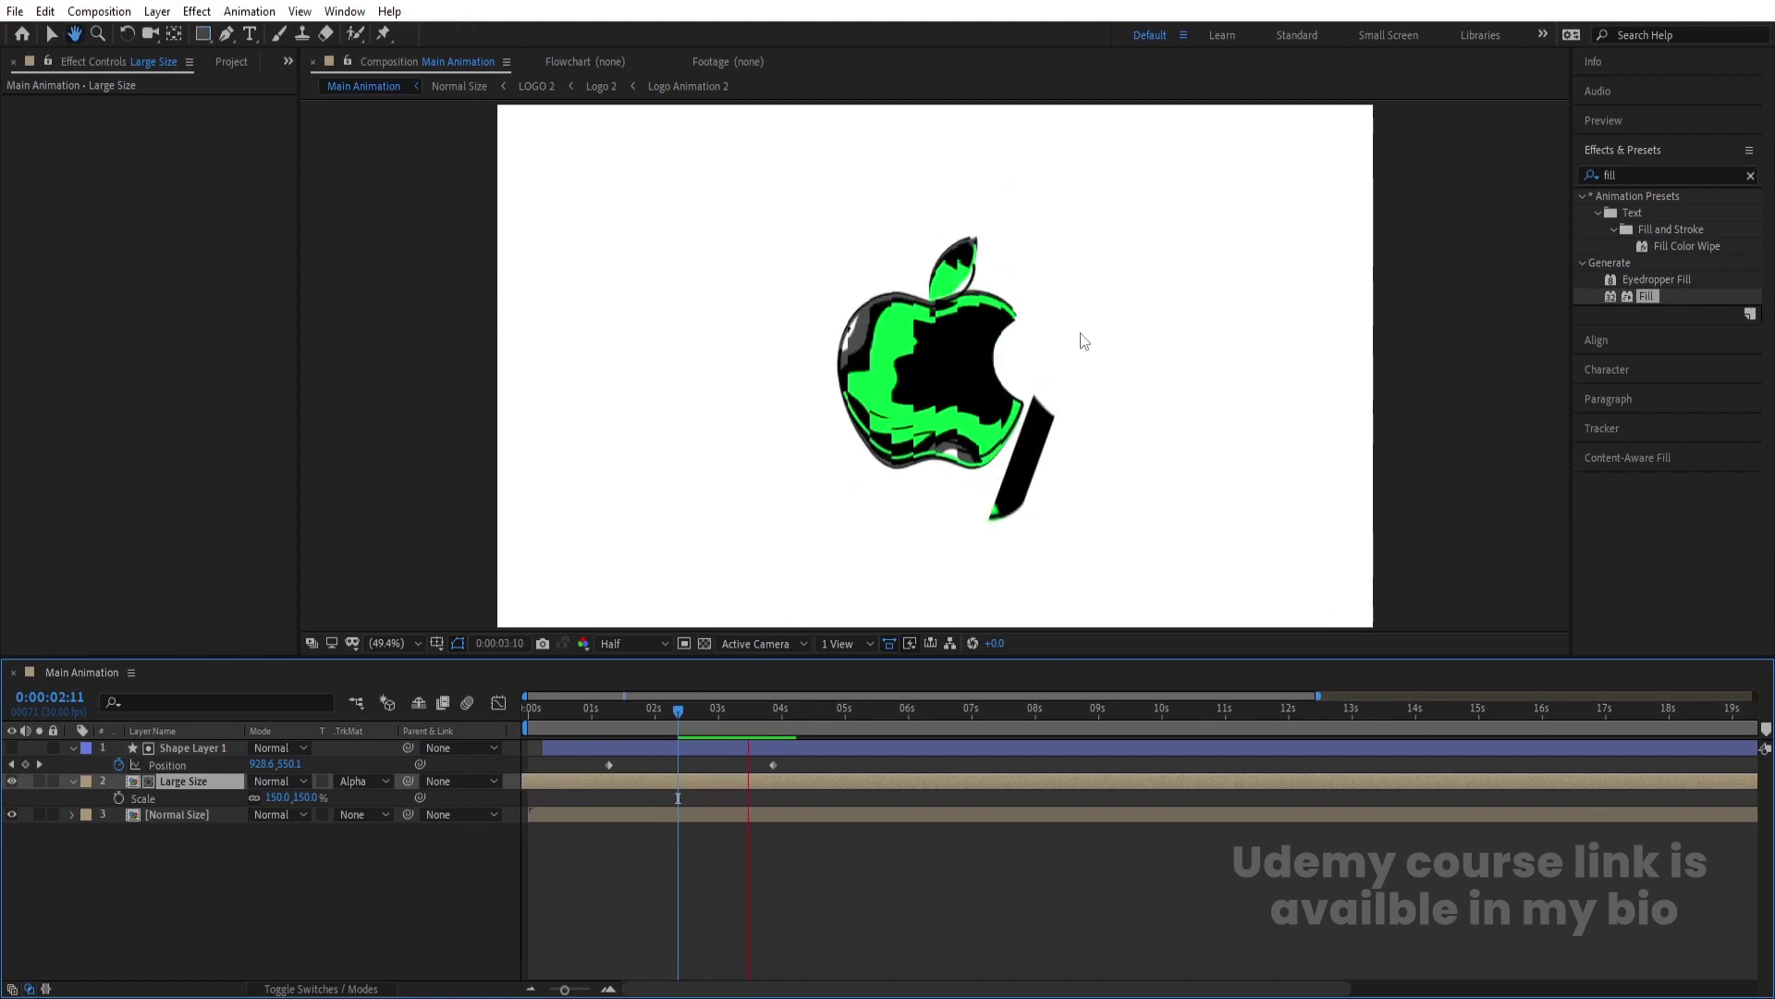
pyautogui.press('space')
pyautogui.click(605, 738)
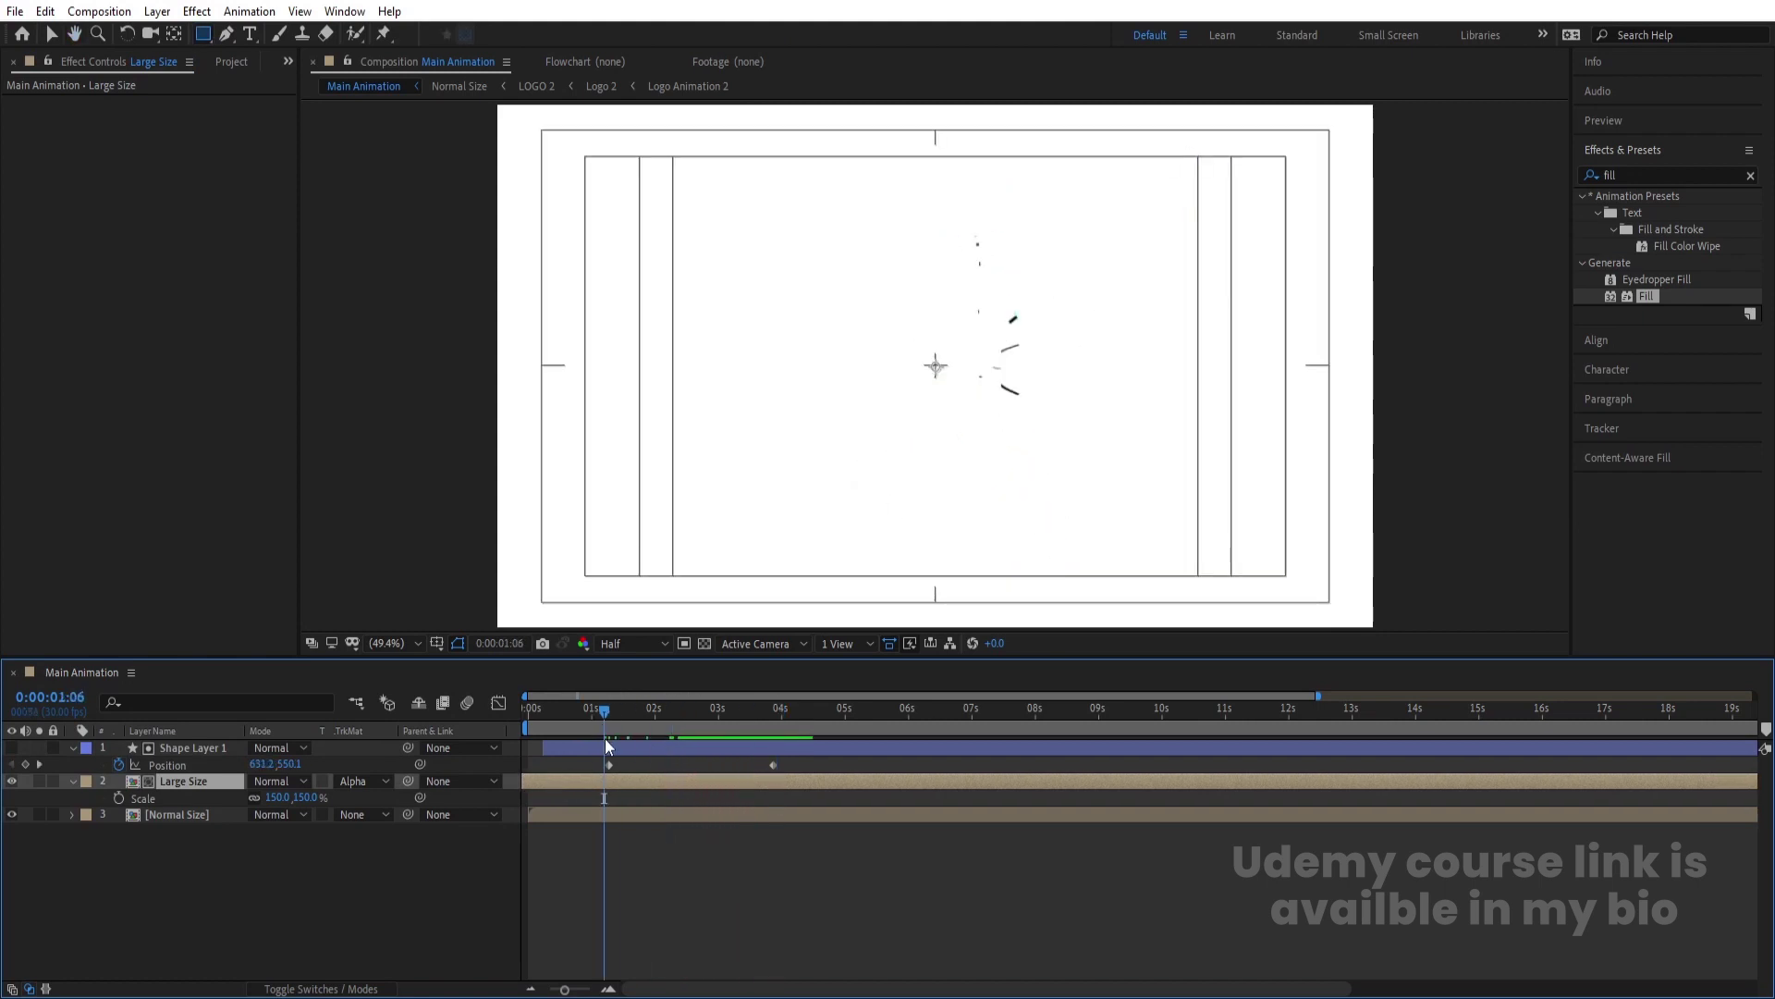
pyautogui.press('space')
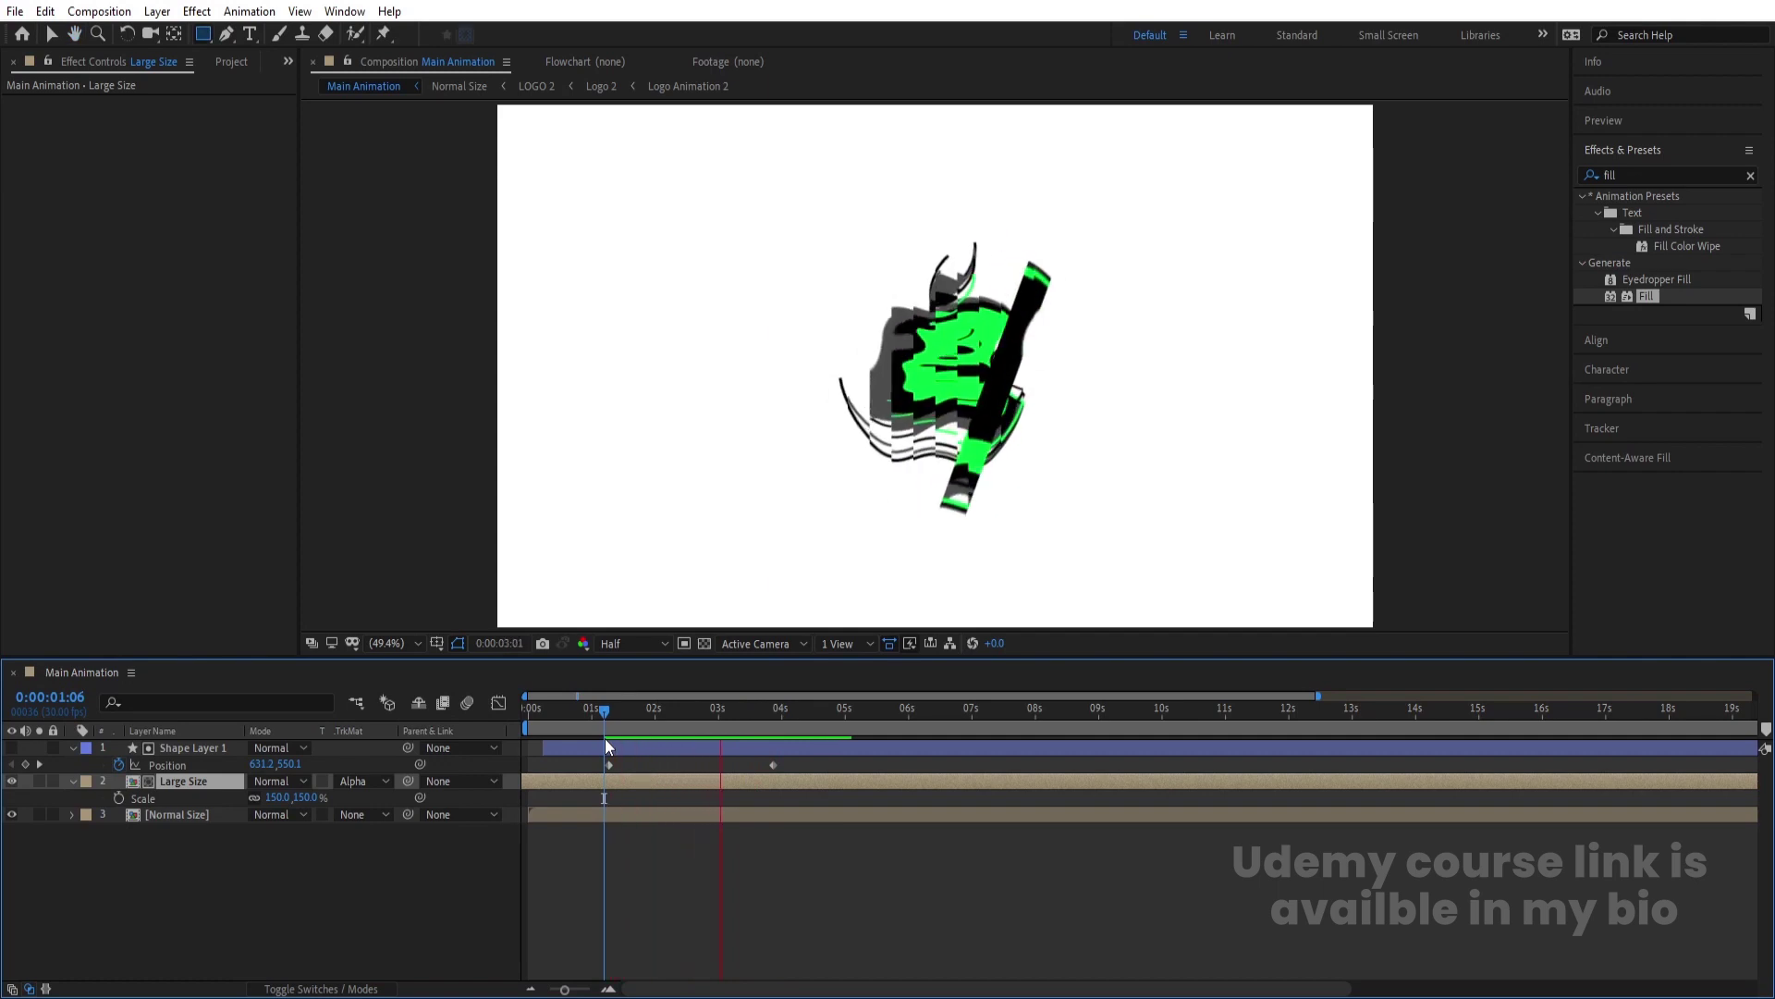
pyautogui.press('space')
# Set the X position of Shape Layer 1's first keyframe at 0:00:01:08 to 772.2 and preview the animation from the beginning.
pyautogui.click(603, 716)
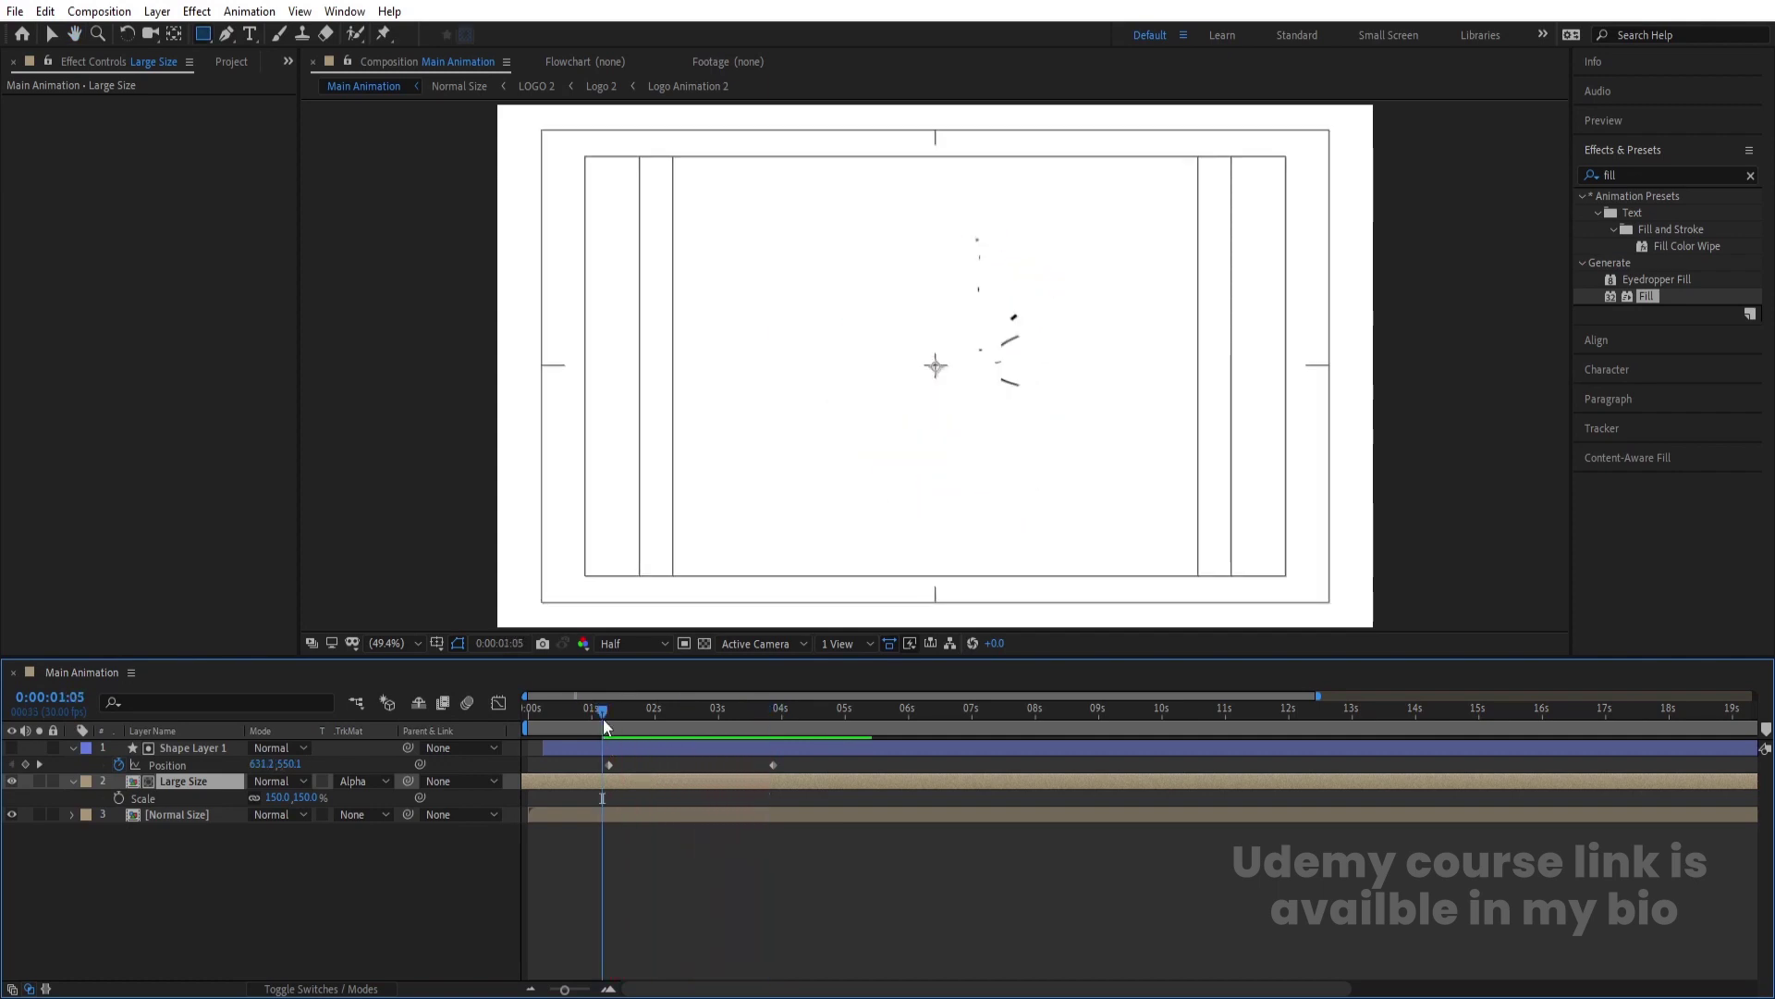
pyautogui.click(11, 748)
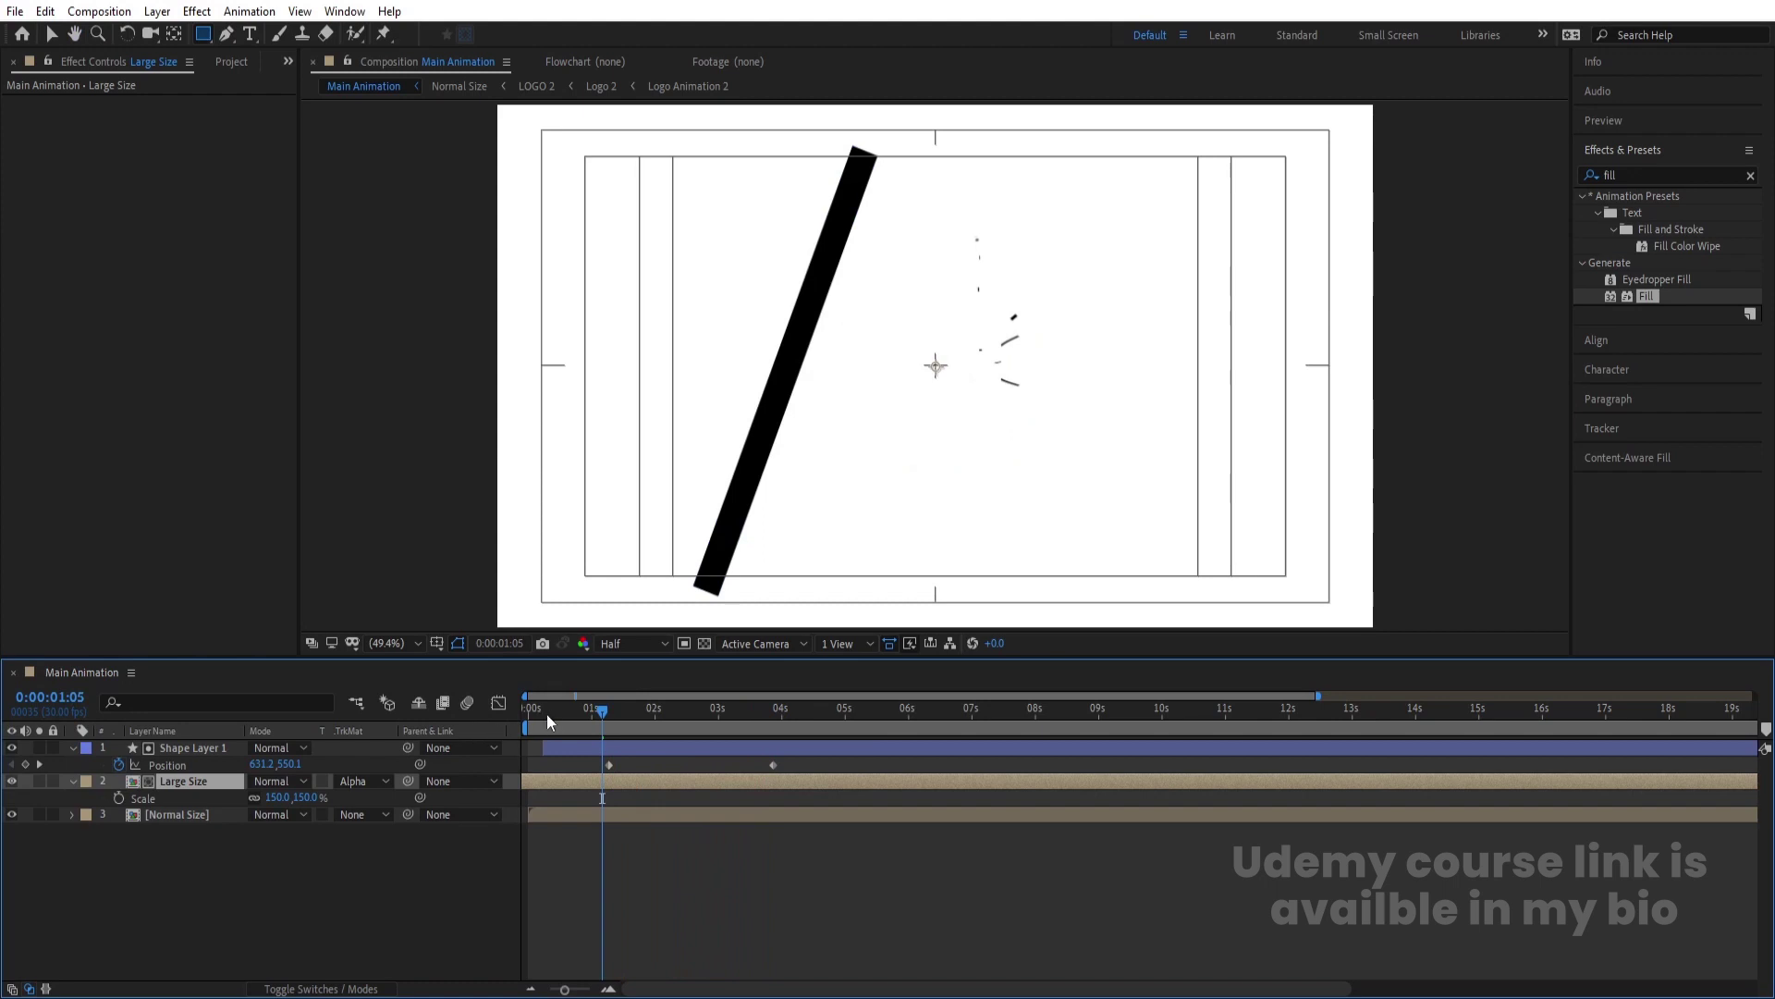
pyautogui.press('k')
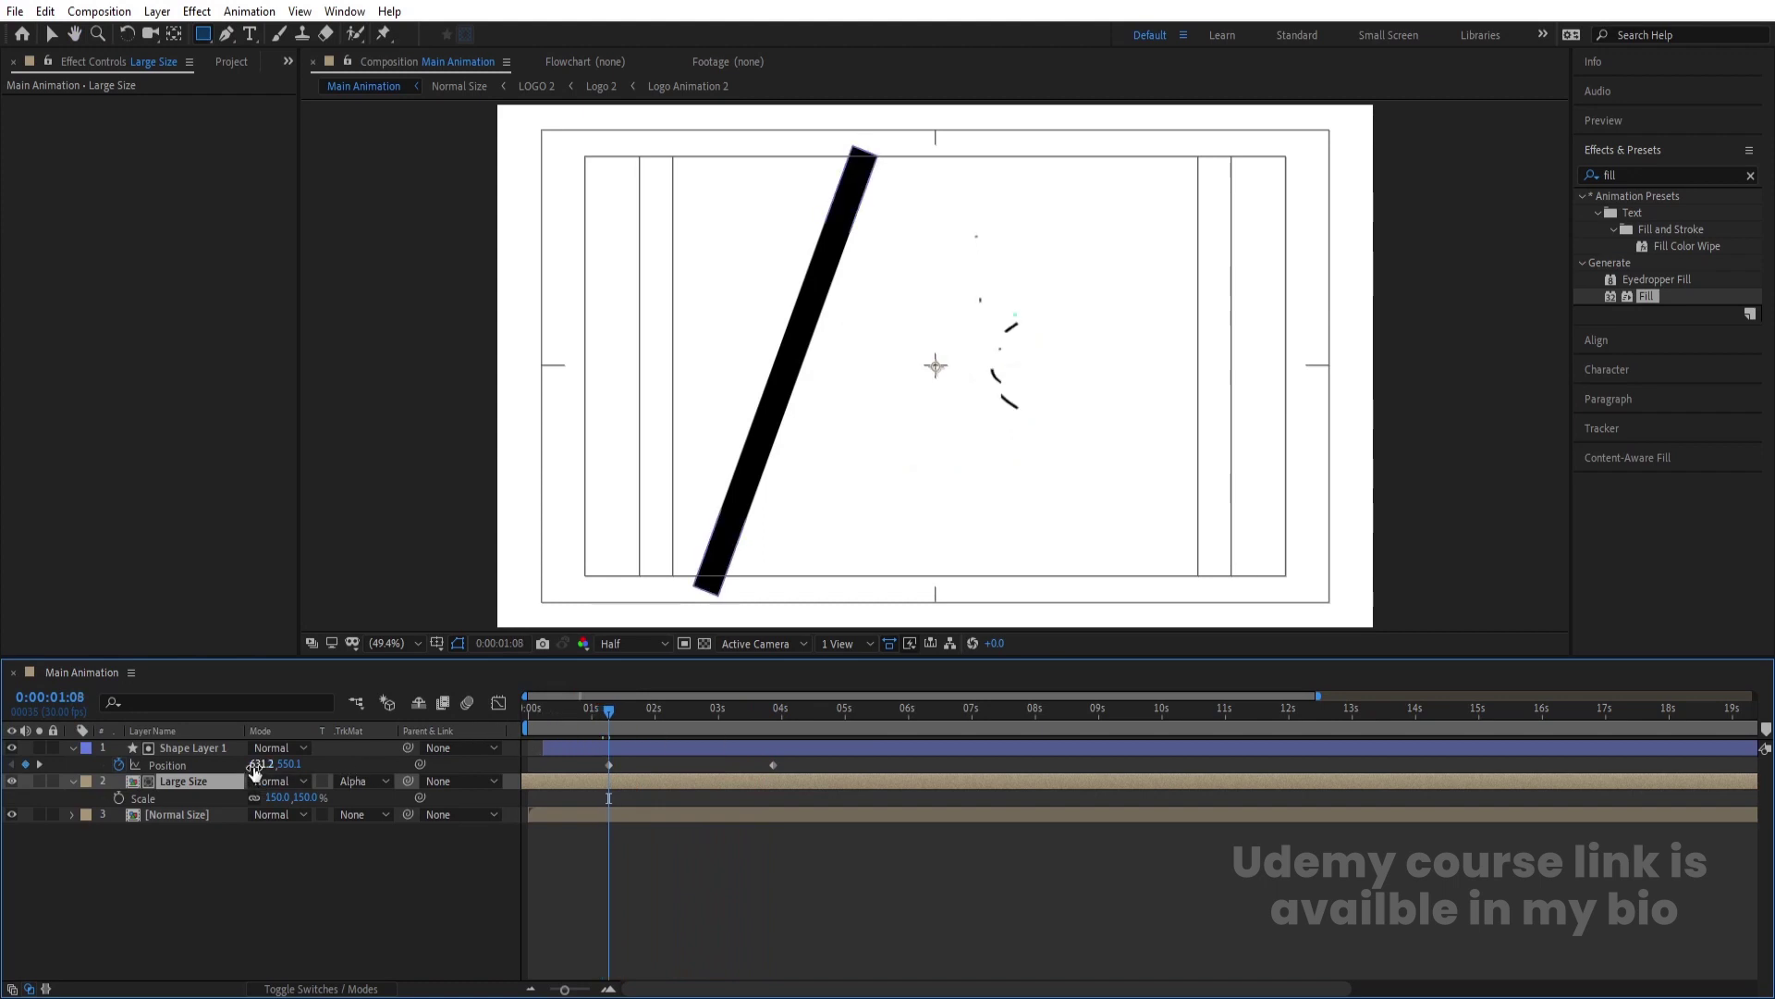
pyautogui.moveTo(254, 770); pyautogui.dragTo(373, 754)
pyautogui.press('space')
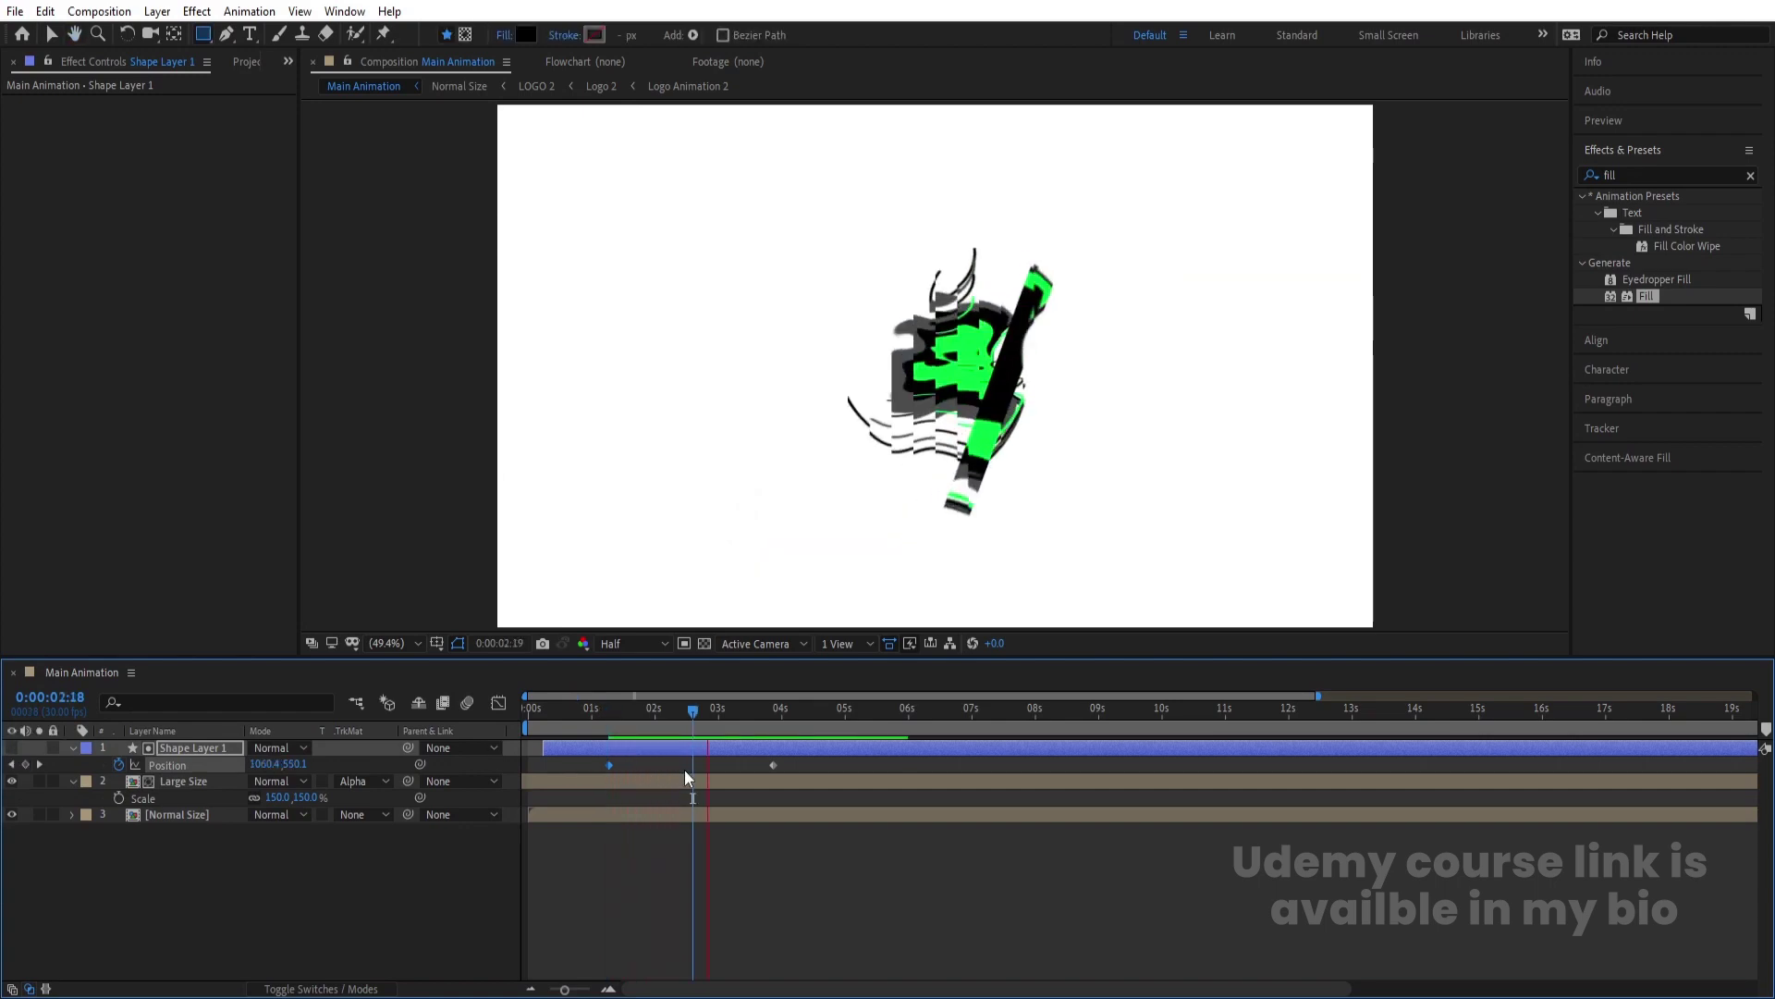
pyautogui.press('space')
pyautogui.press('space')
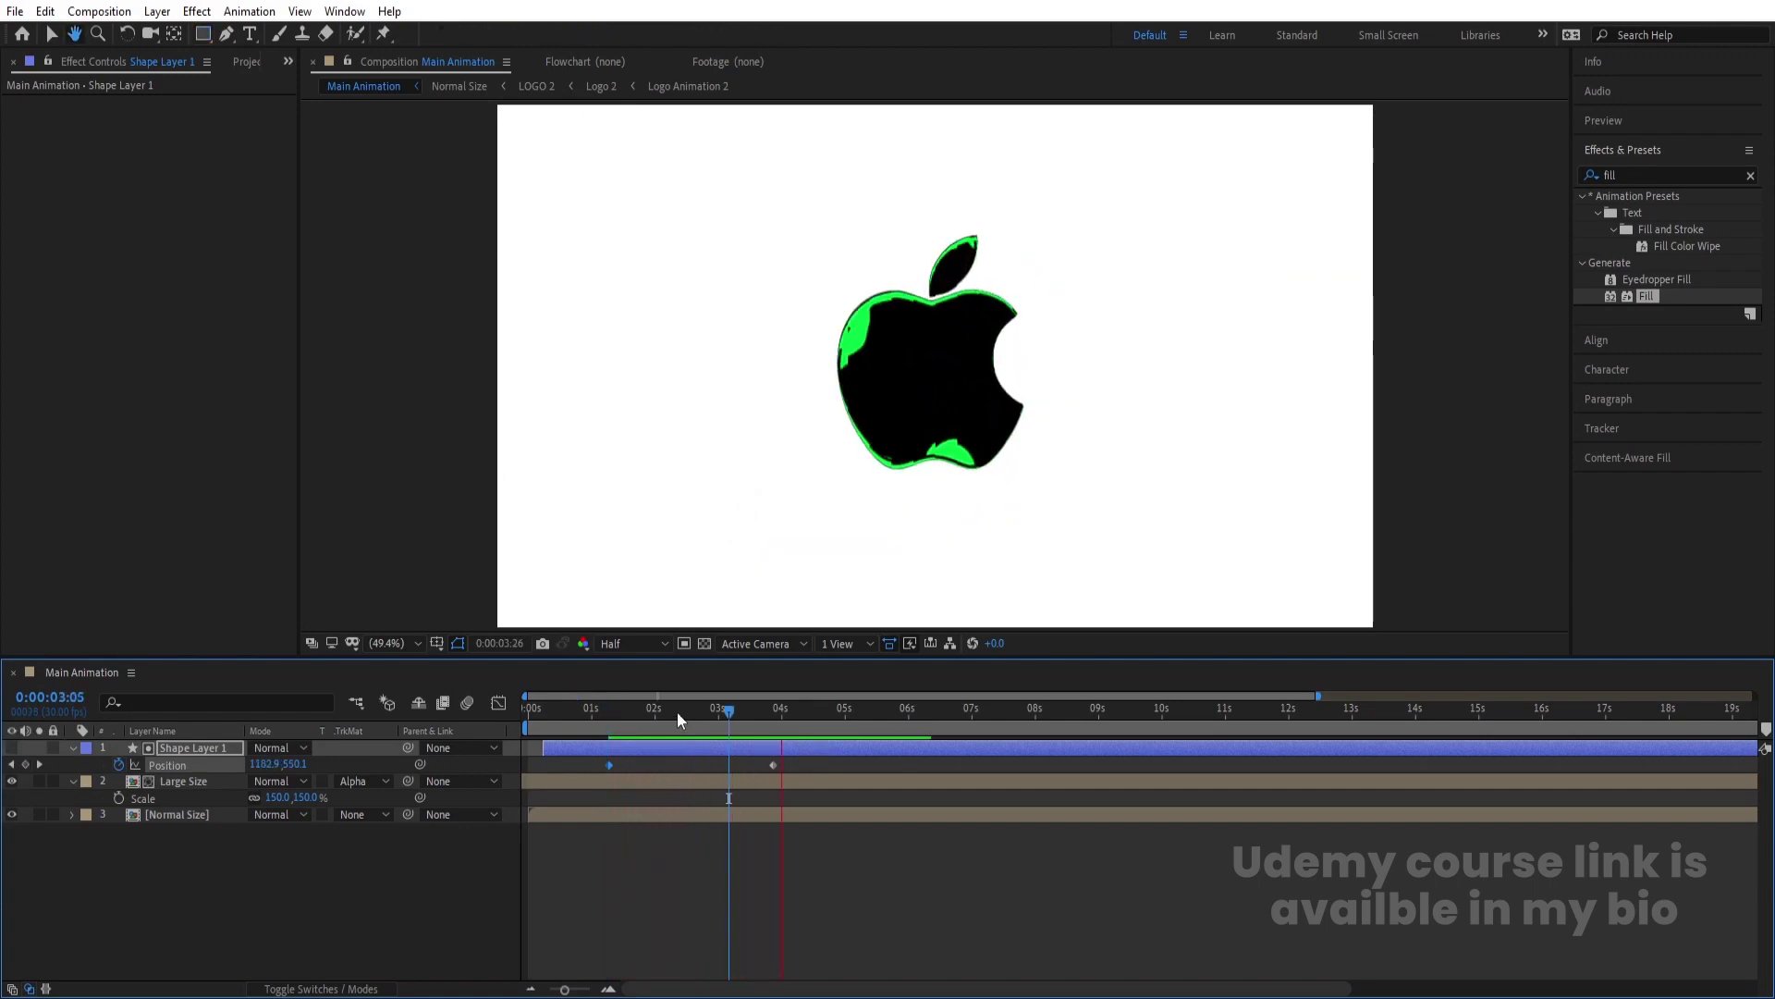
pyautogui.press('Home')
pyautogui.press('space')
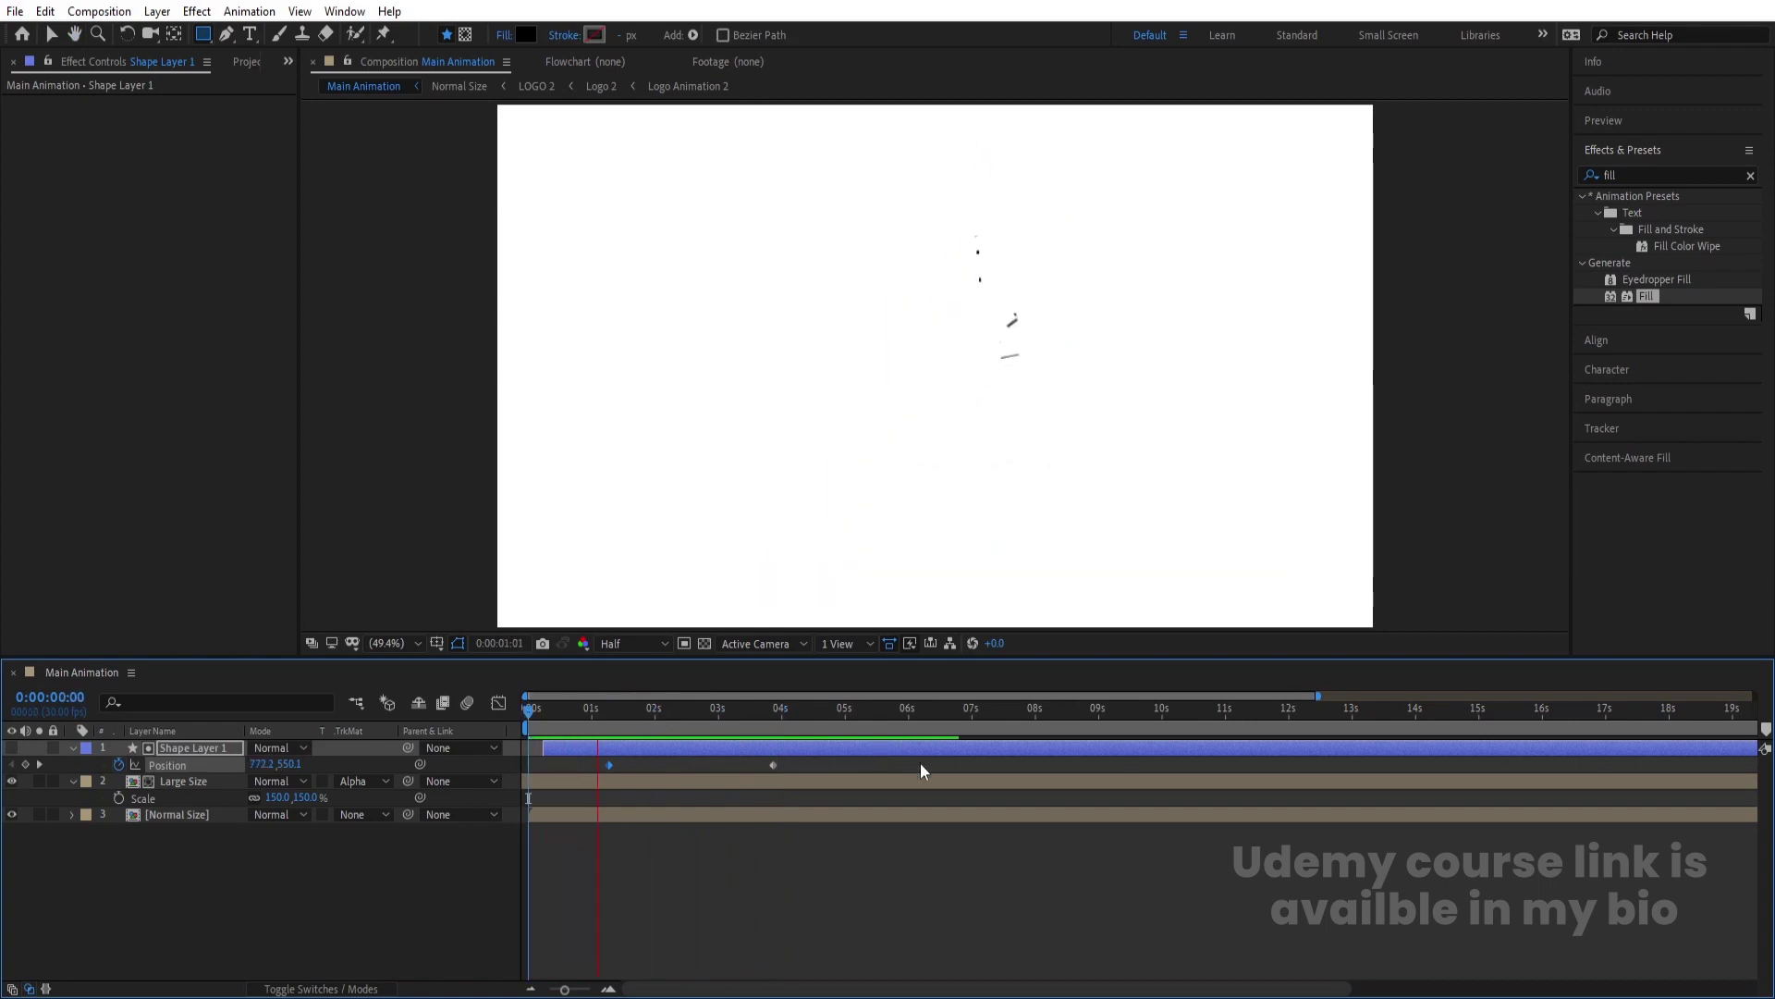
pyautogui.press('space')
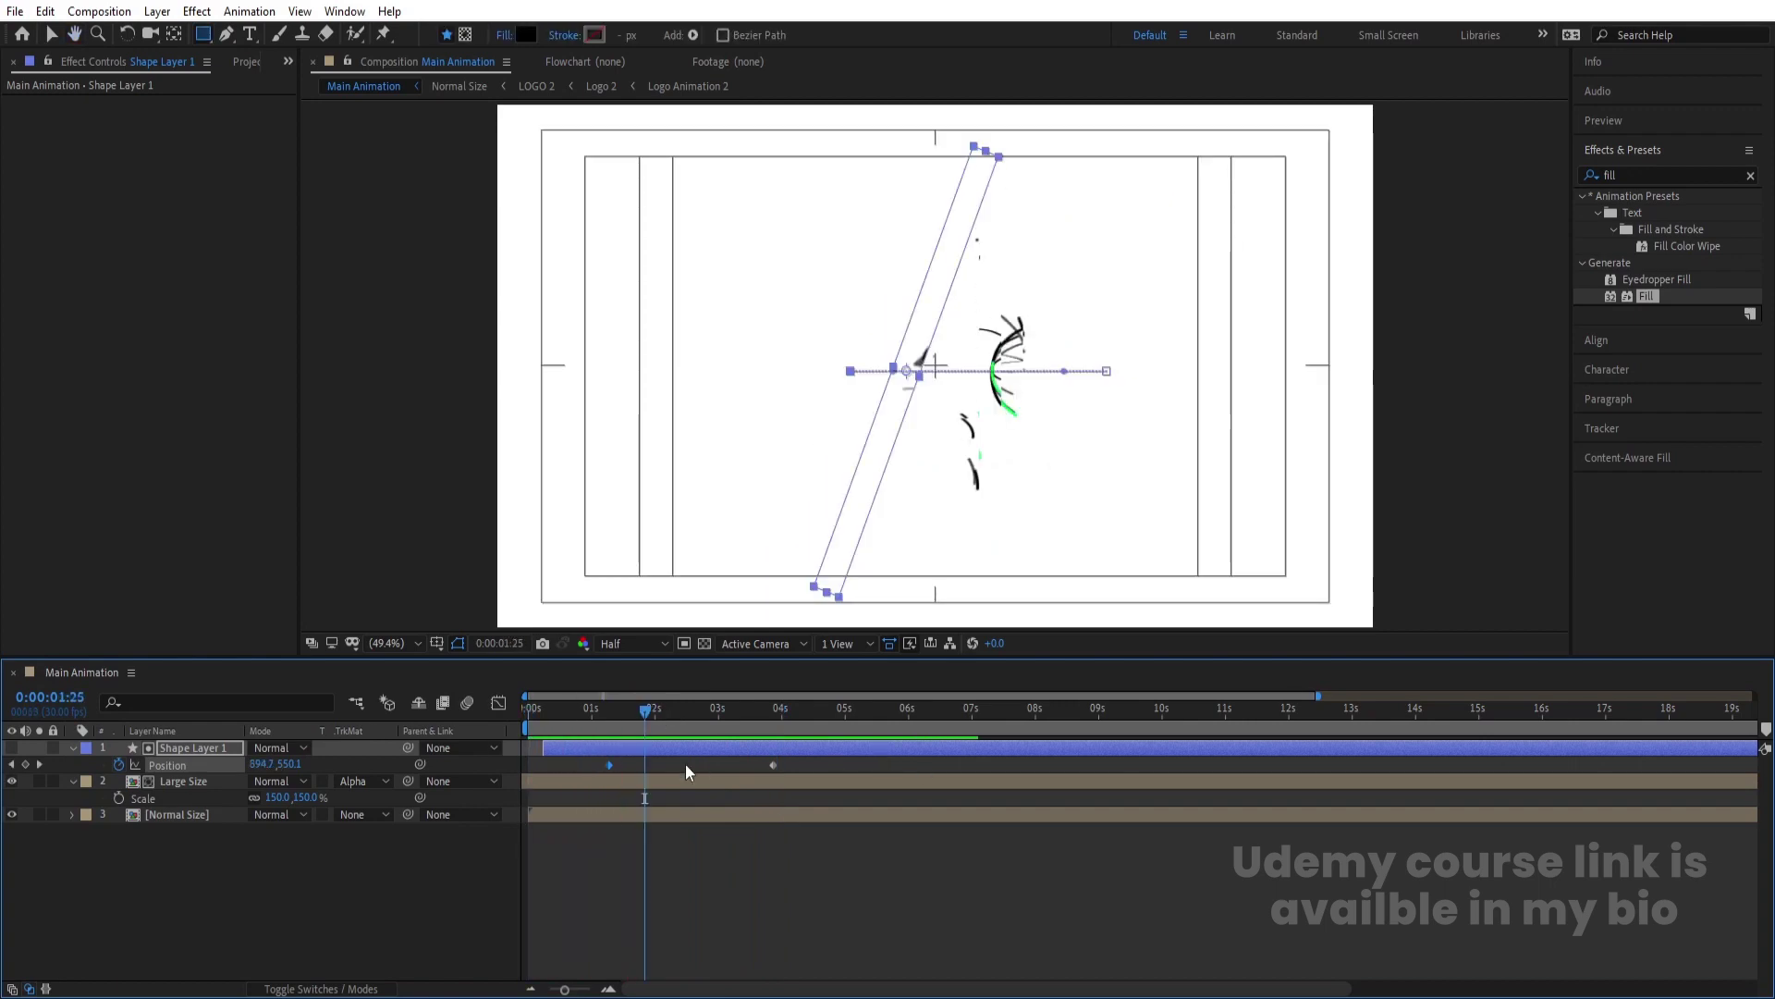
# Slide the Large Size layer further back in time, check it at the bar's first Position keyframe and preview from the beginning.
pyautogui.click(658, 788)
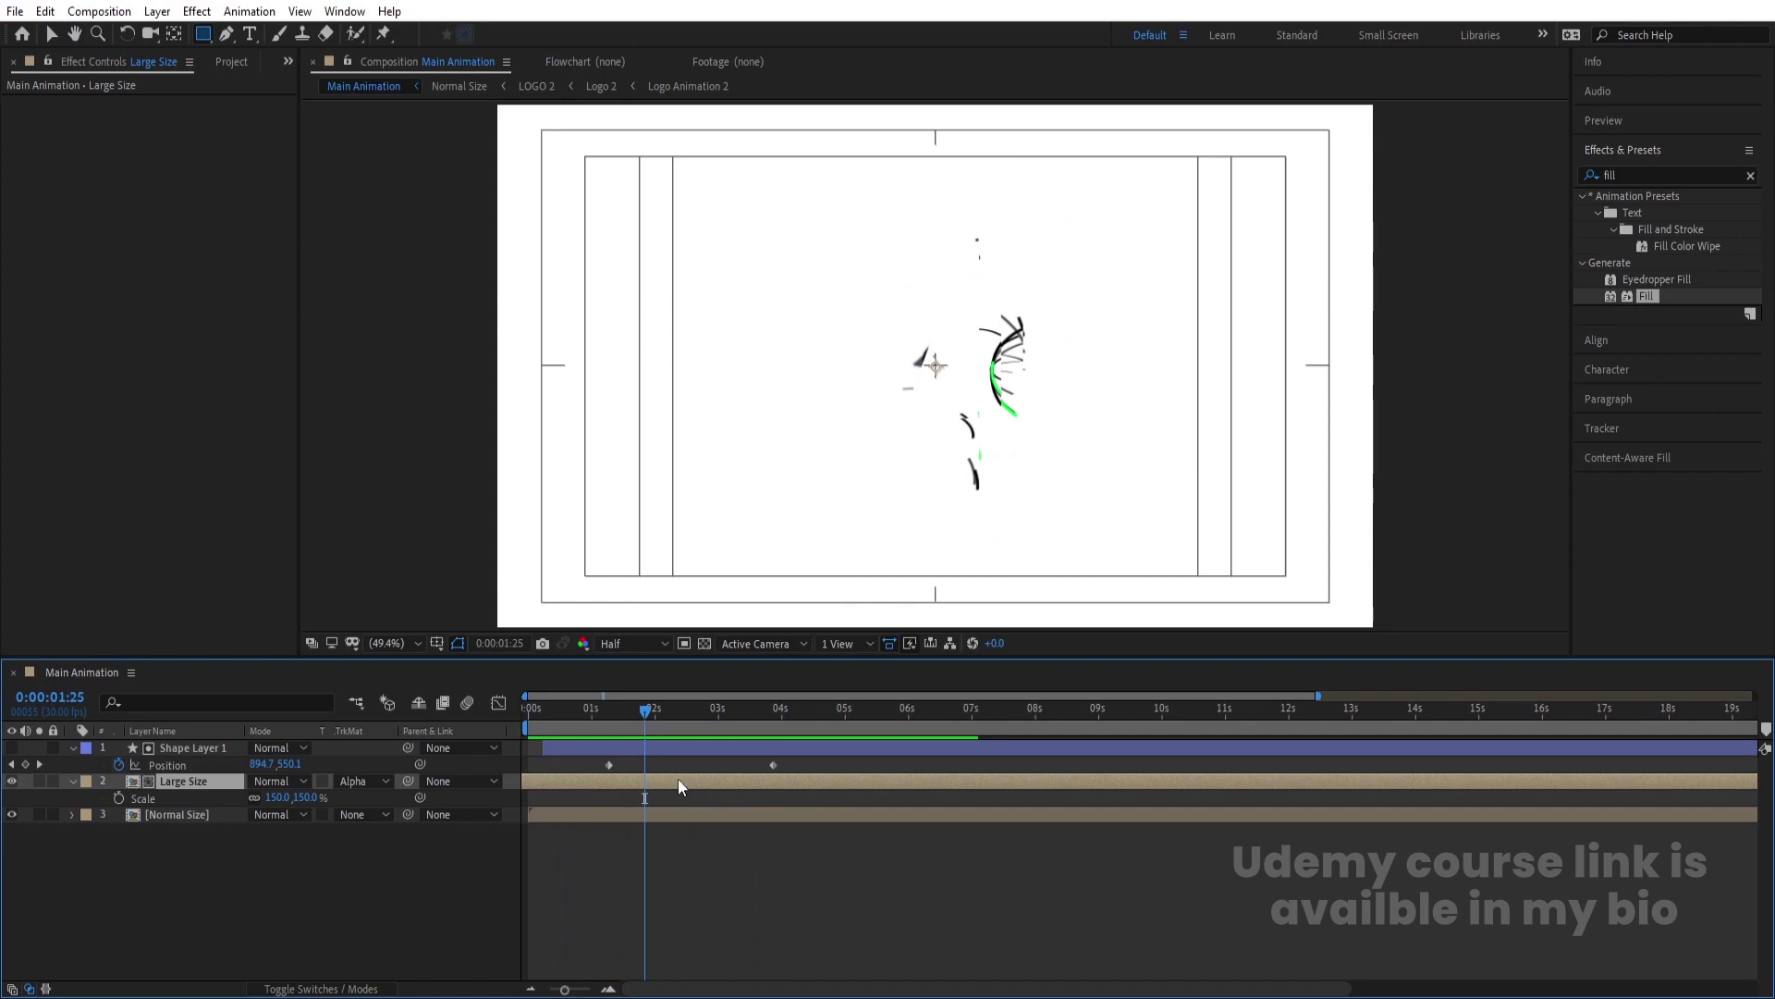
pyautogui.moveTo(657, 786); pyautogui.dragTo(630, 778)
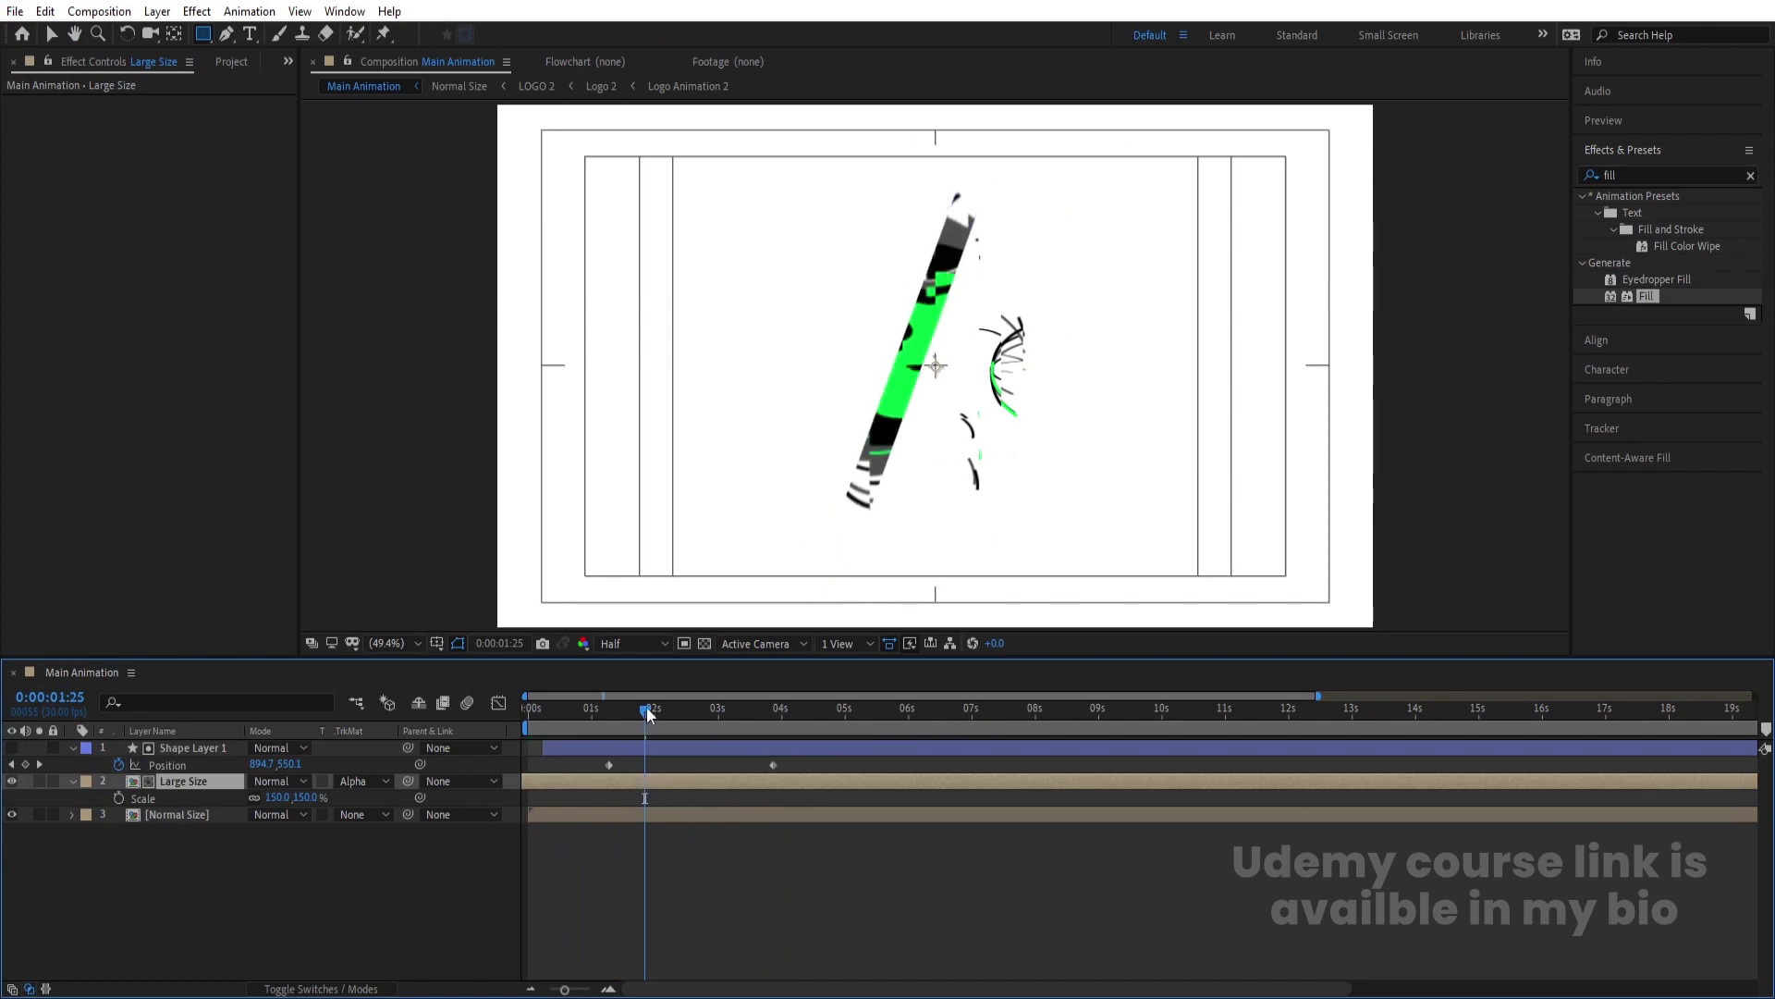
pyautogui.click(620, 713)
pyautogui.moveTo(621, 713); pyautogui.dragTo(612, 713)
pyautogui.click(638, 751)
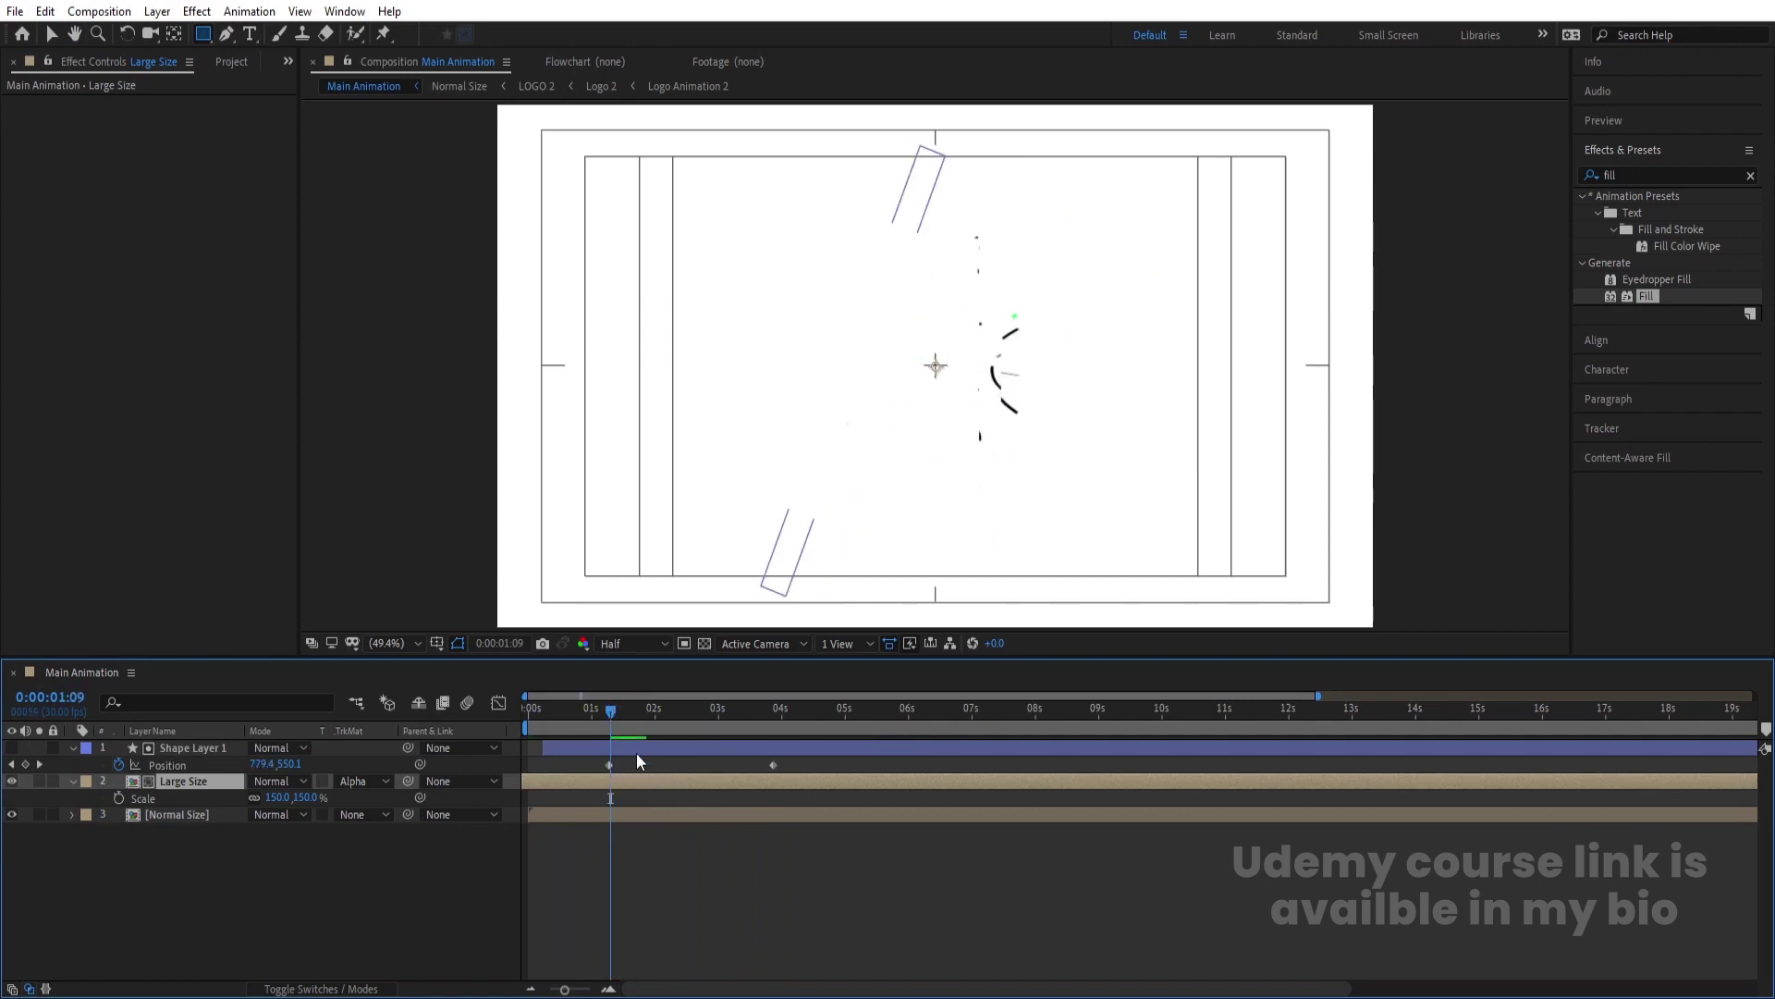
pyautogui.press('pageup')
pyautogui.click(686, 785)
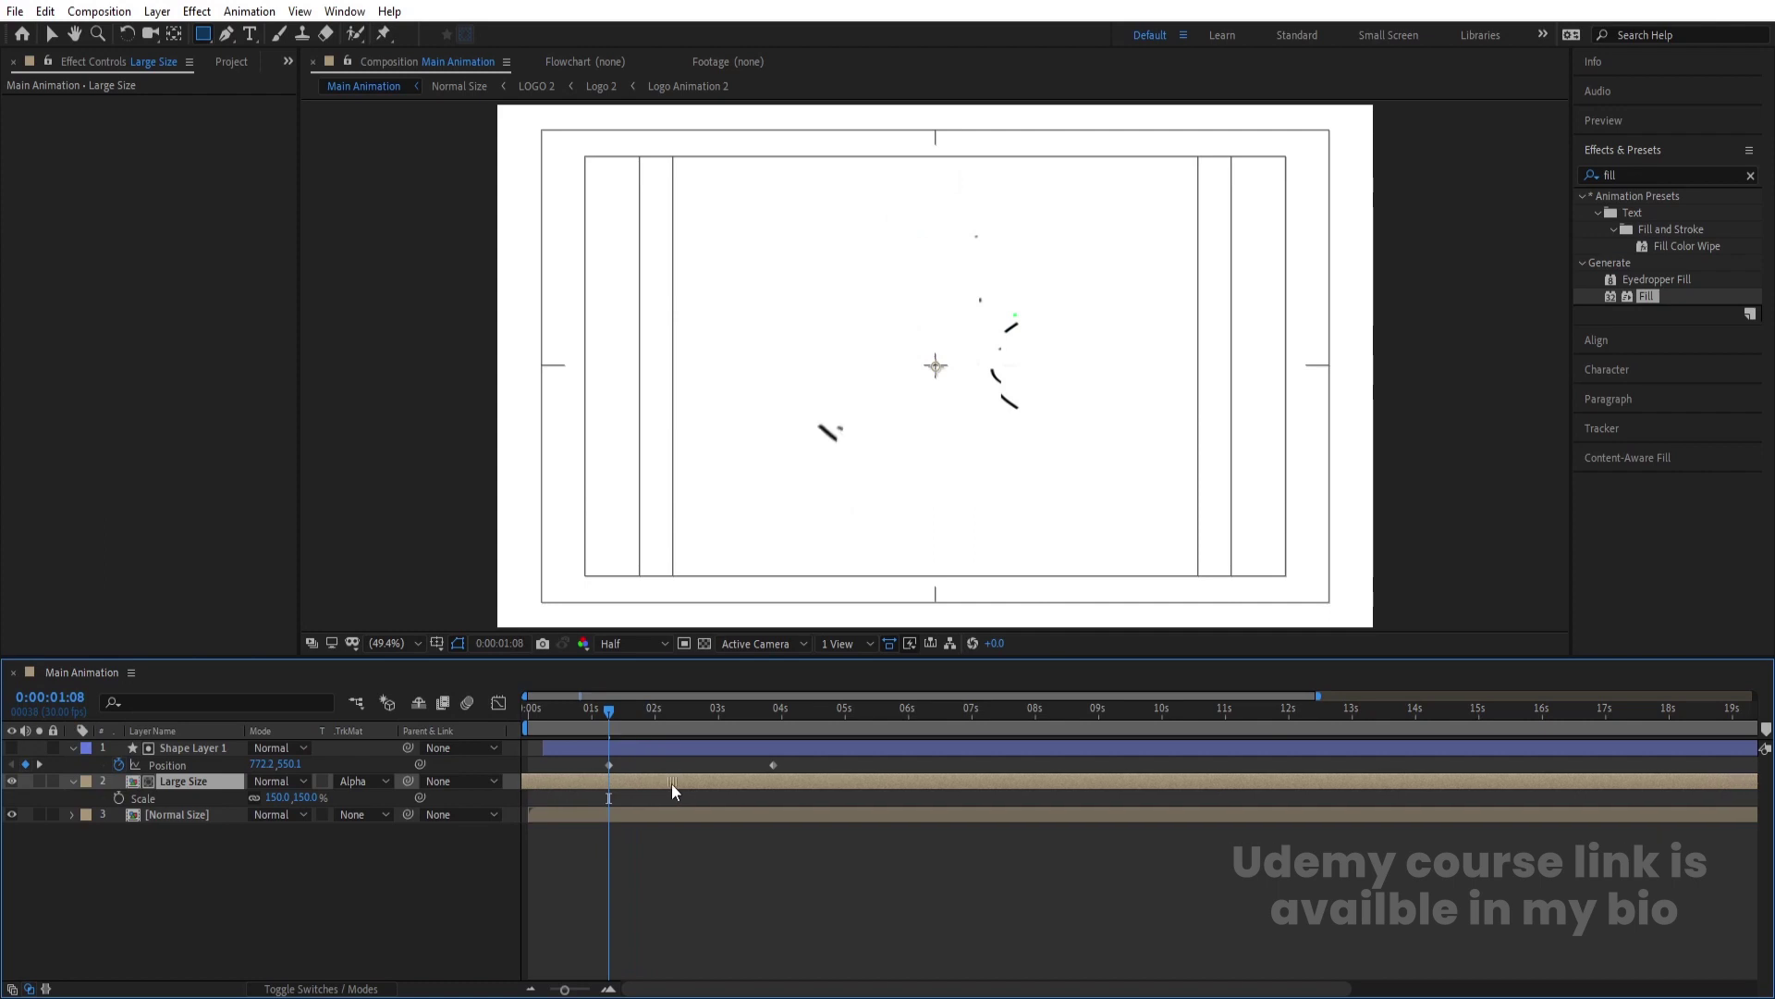
pyautogui.press('space')
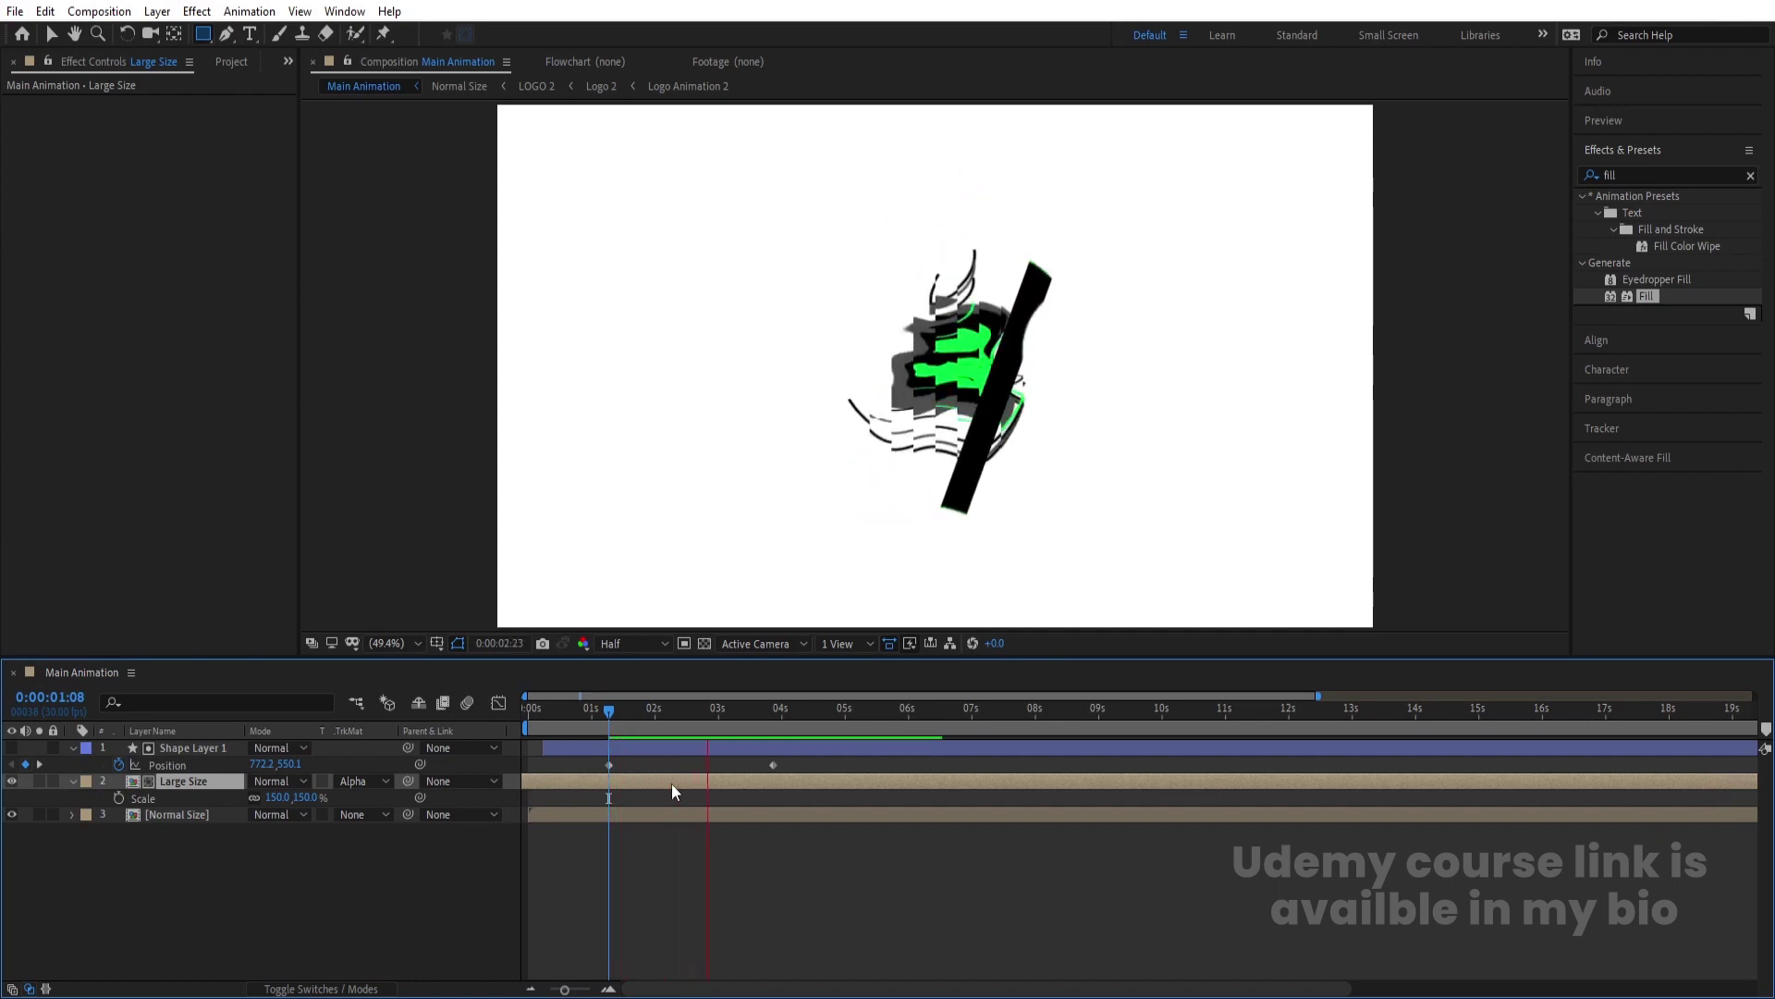
pyautogui.press('space')
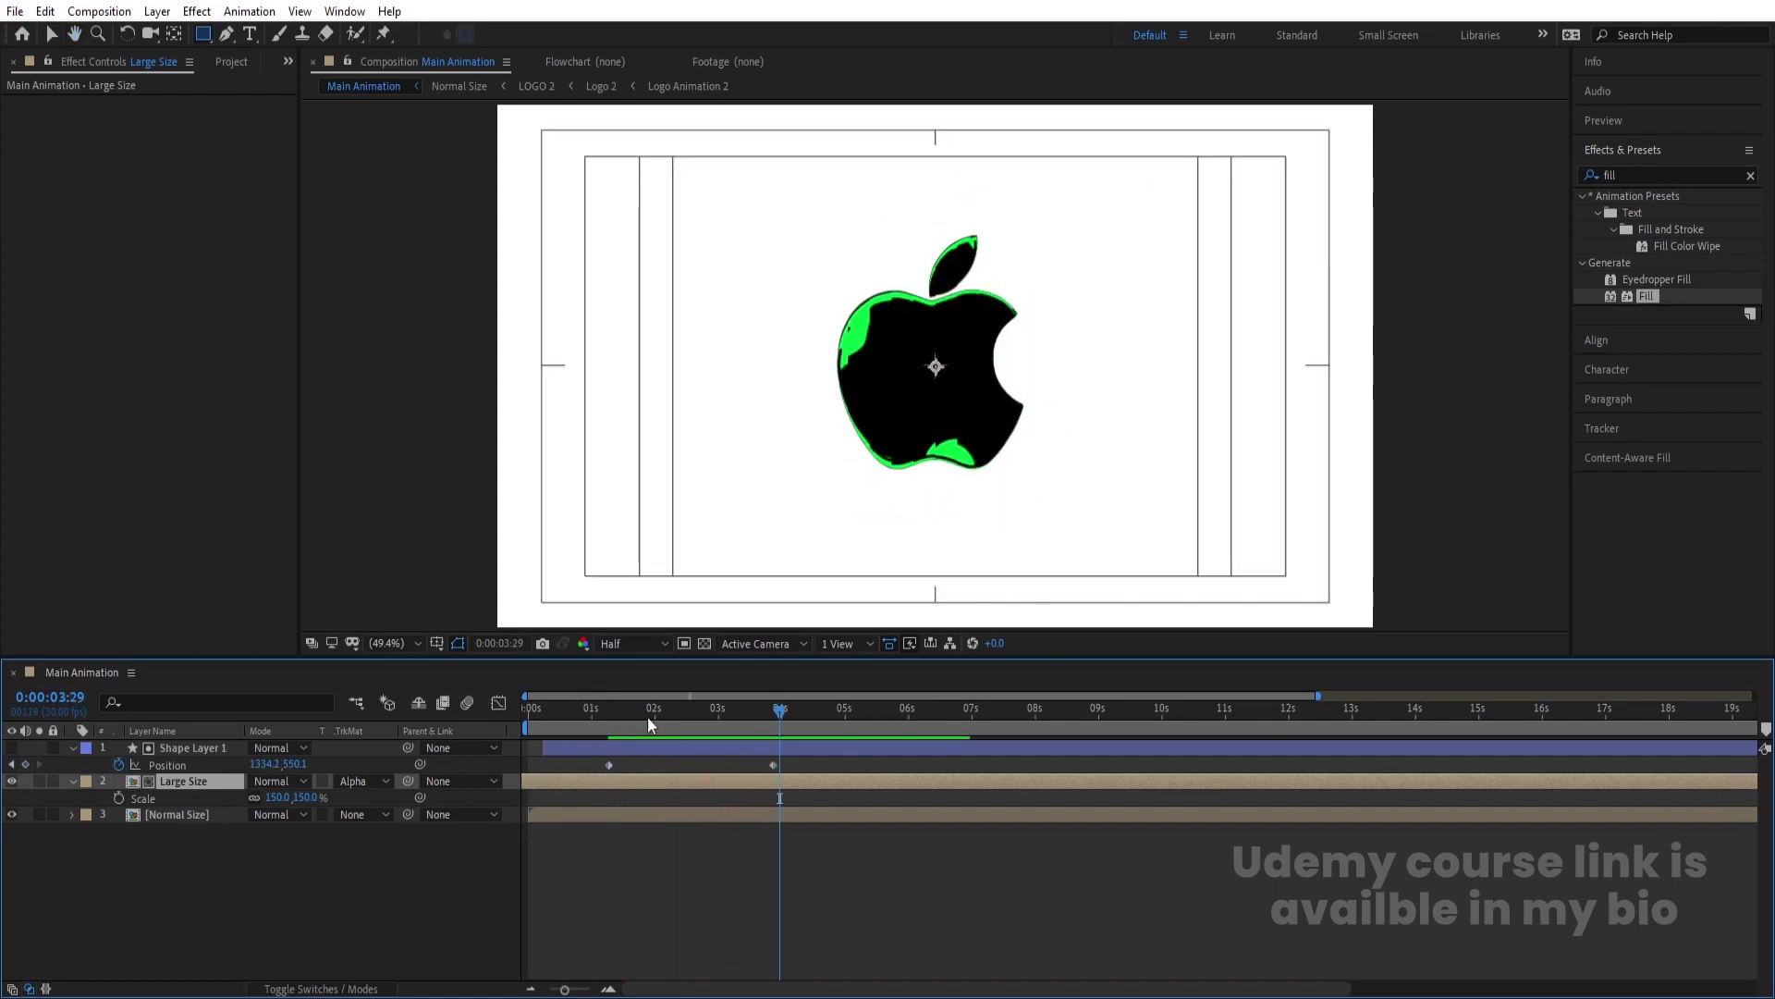
pyautogui.press('Home')
pyautogui.press('space')
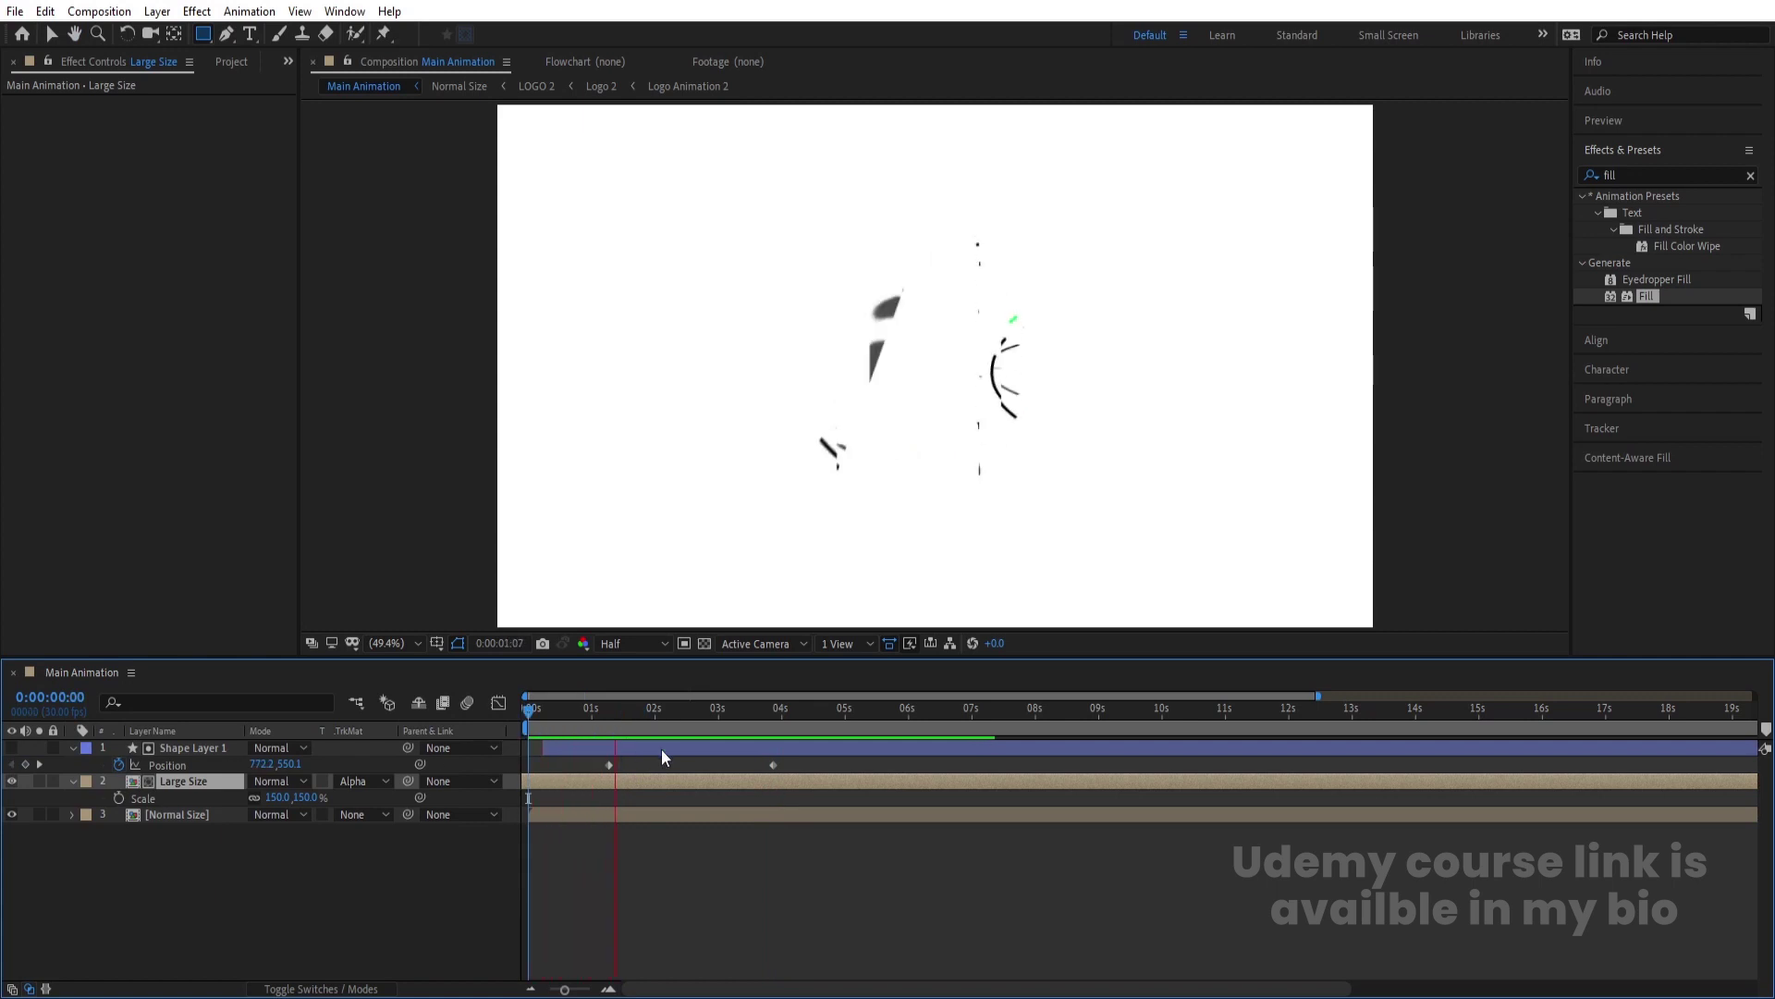
pyautogui.press('space')
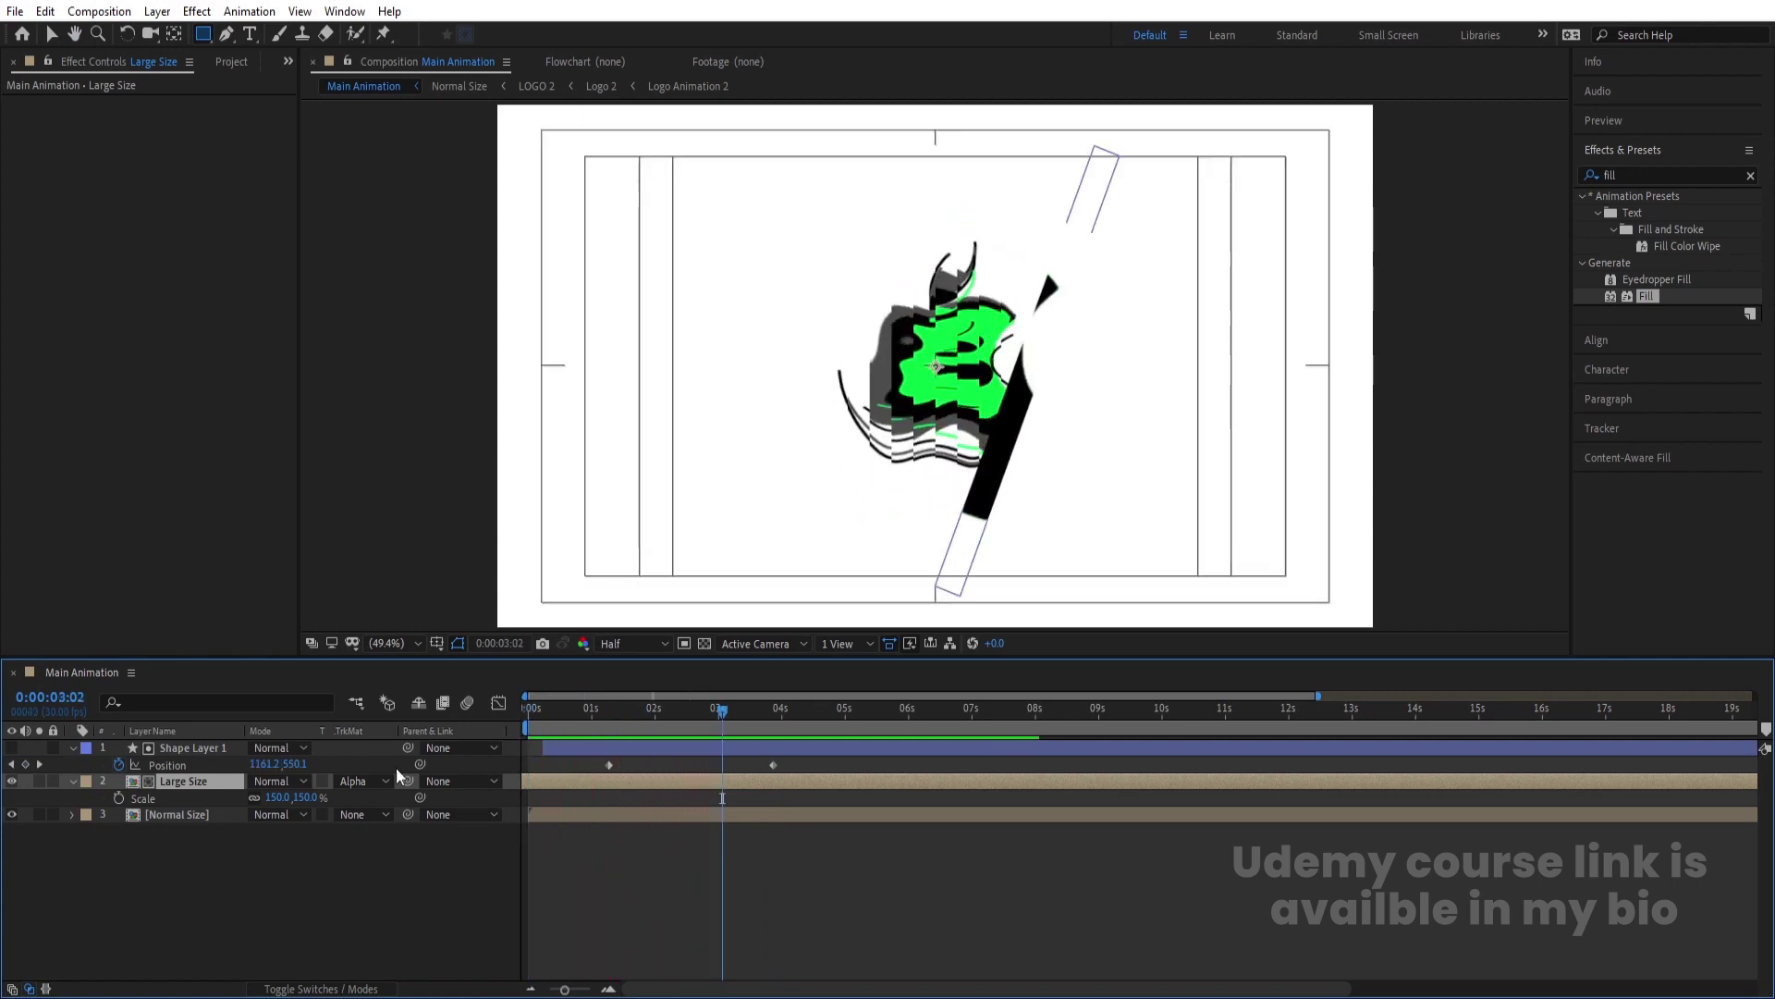
# Move Shape Layer 1 and Large Size together below the Normal Size layer and preview the sweep from 0:00:01:20.
pyautogui.keyDown('ctrl'); pyautogui.click(190, 748); pyautogui.keyUp('ctrl')
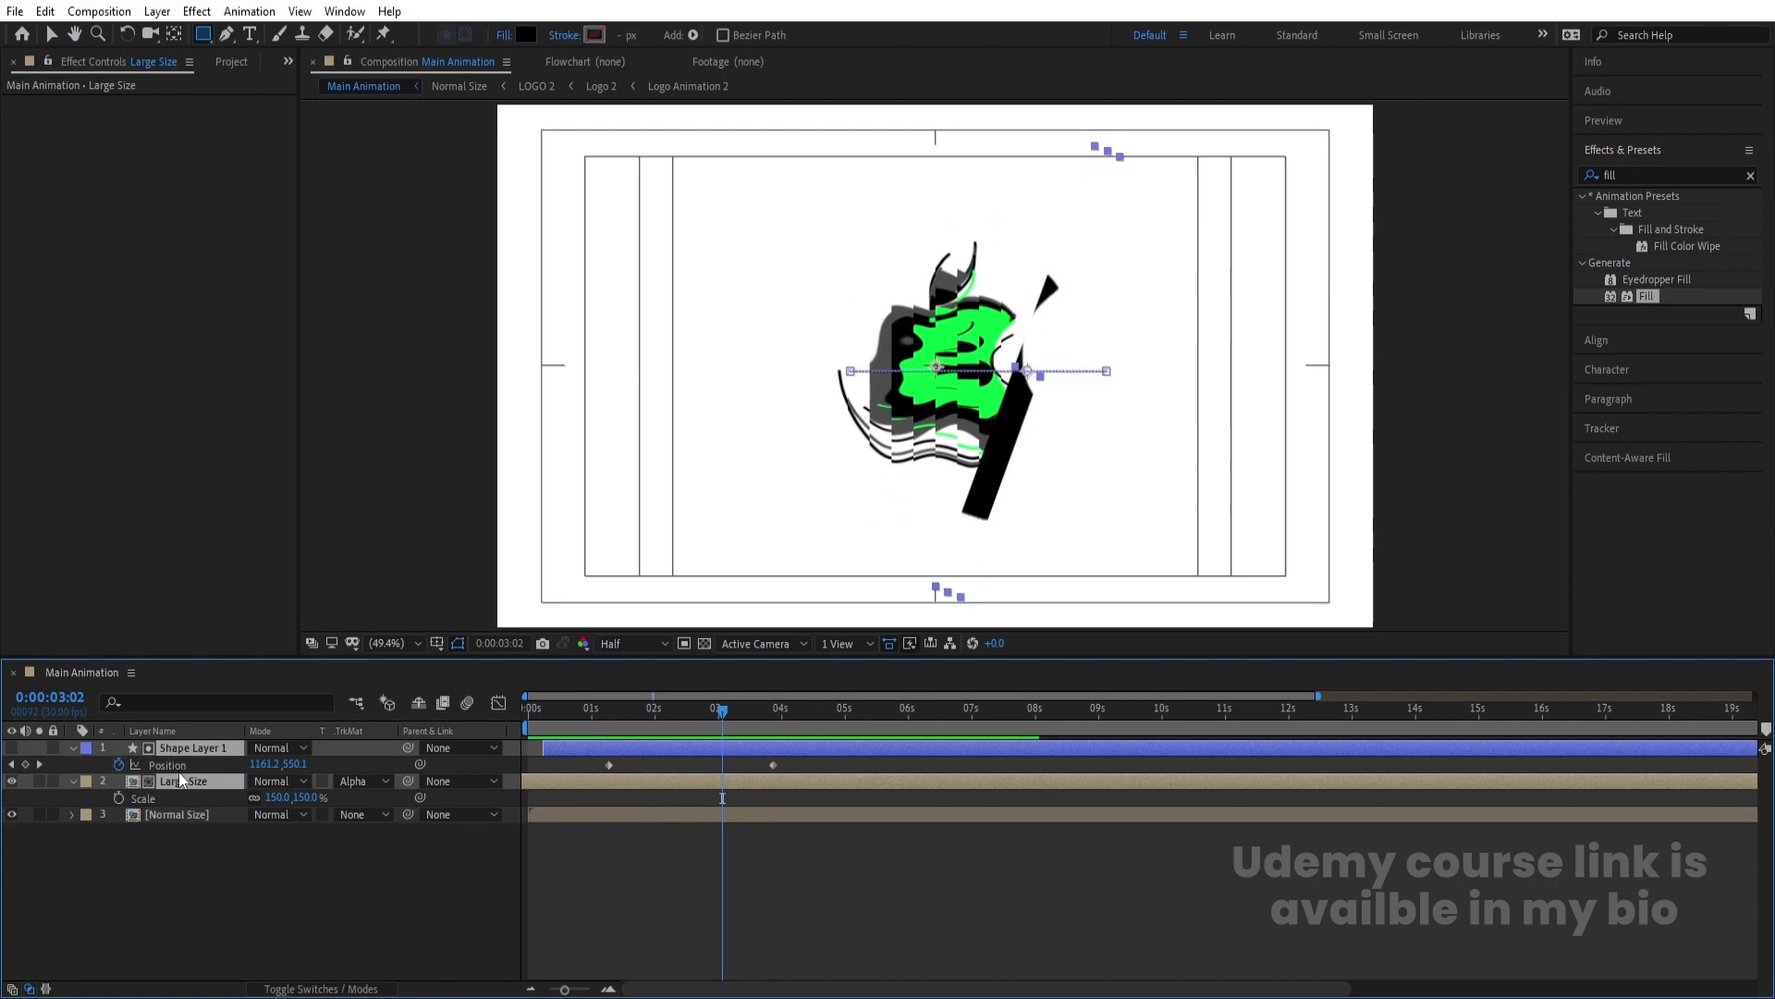
pyautogui.moveTo(217, 812); pyautogui.dragTo(219, 818)
pyautogui.click(285, 869)
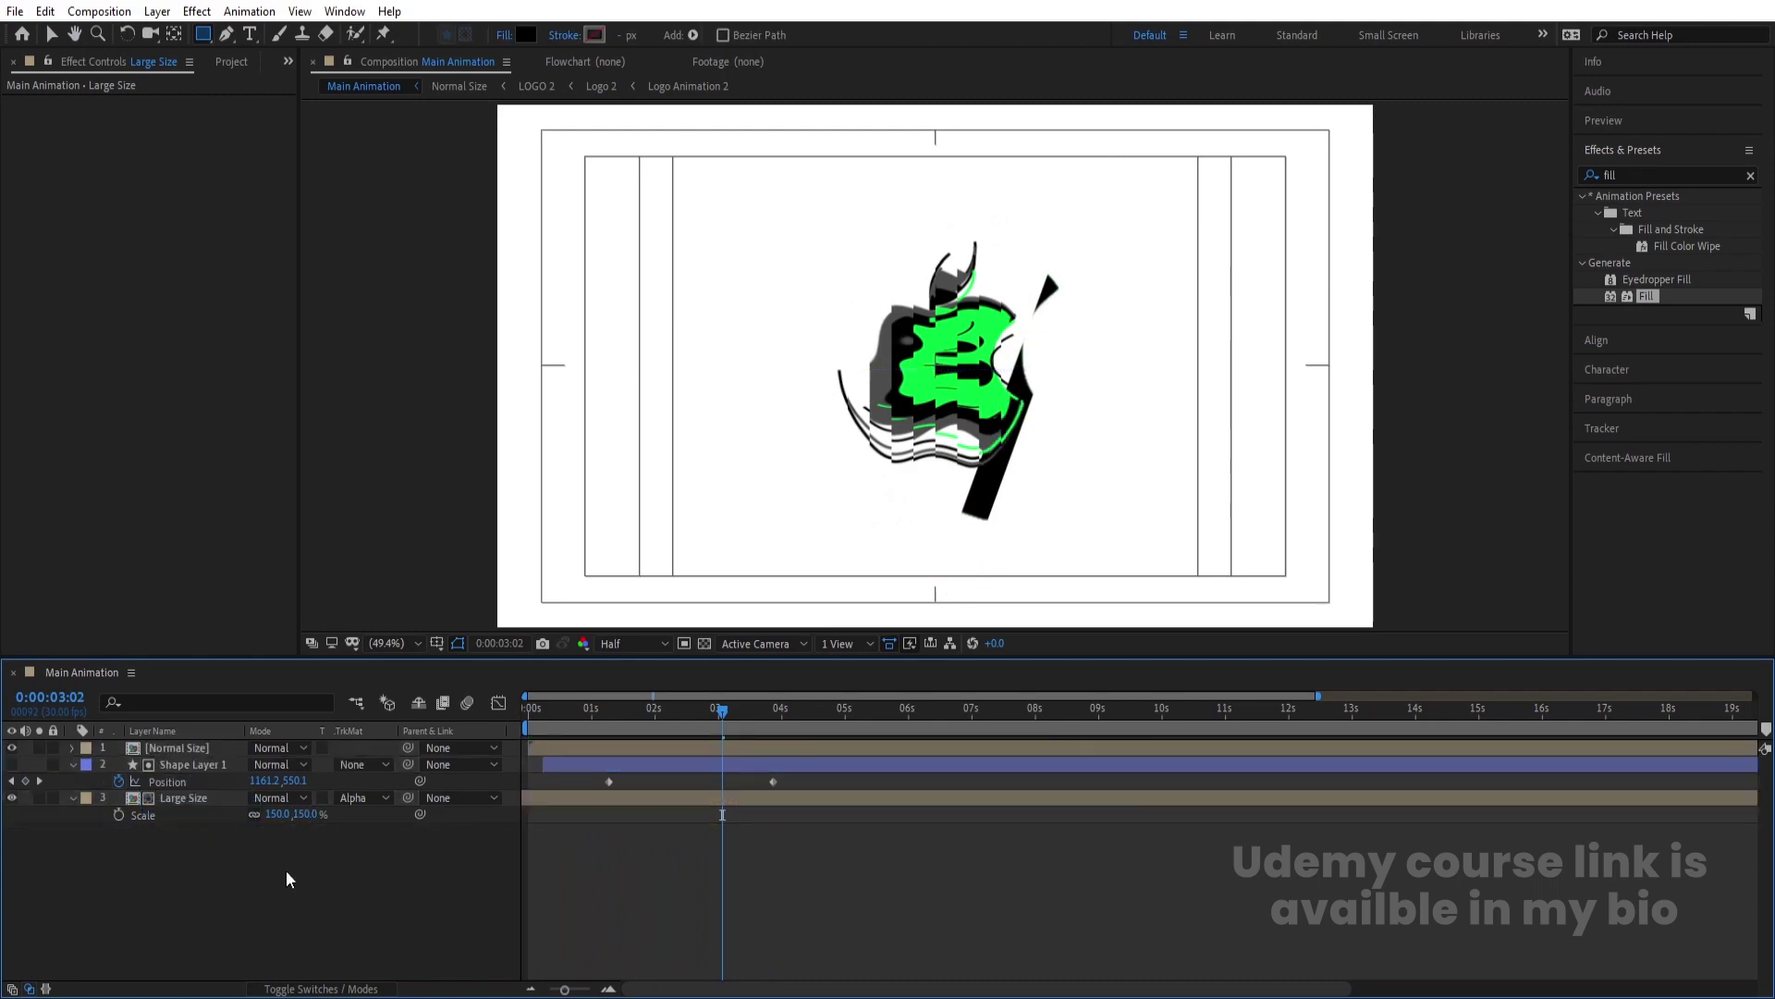
pyautogui.moveTo(738, 710); pyautogui.dragTo(635, 724)
pyautogui.press('space')
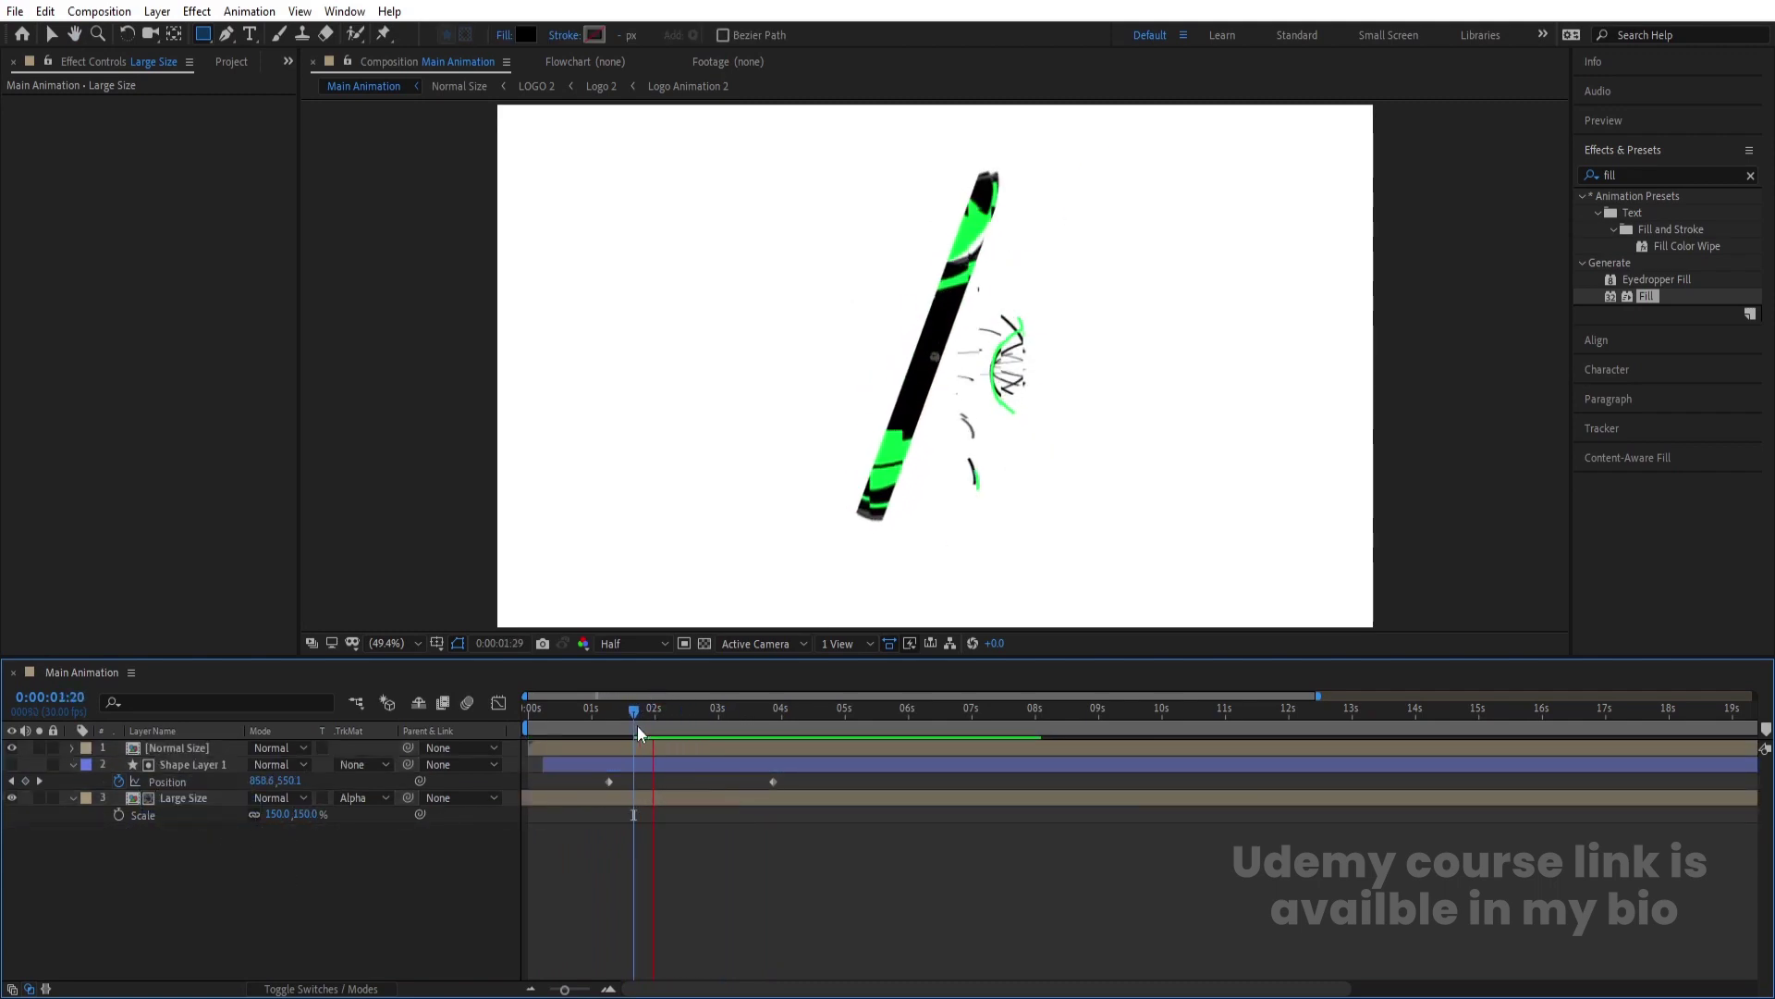
pyautogui.press('space')
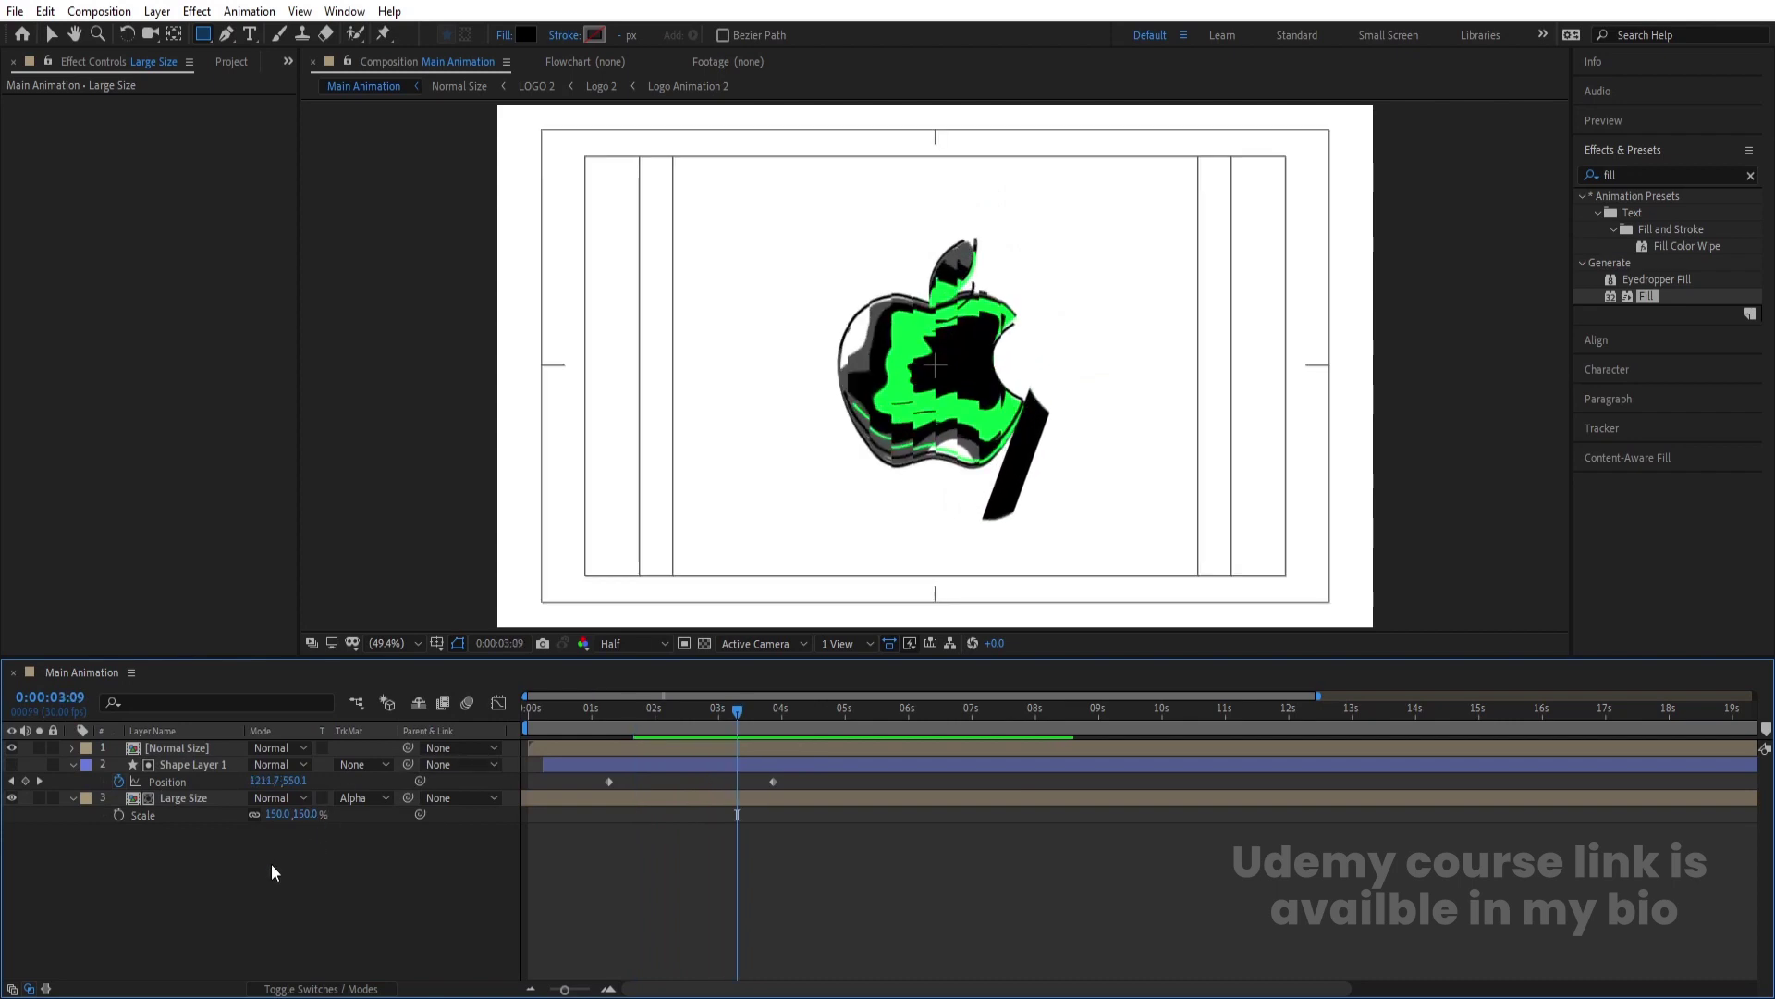
# Set the Large Size layer's opacity to 10% and preview the composition from its start.
pyautogui.click(183, 797)
pyautogui.press('t')
pyautogui.click(261, 815)
pyautogui.write('1')
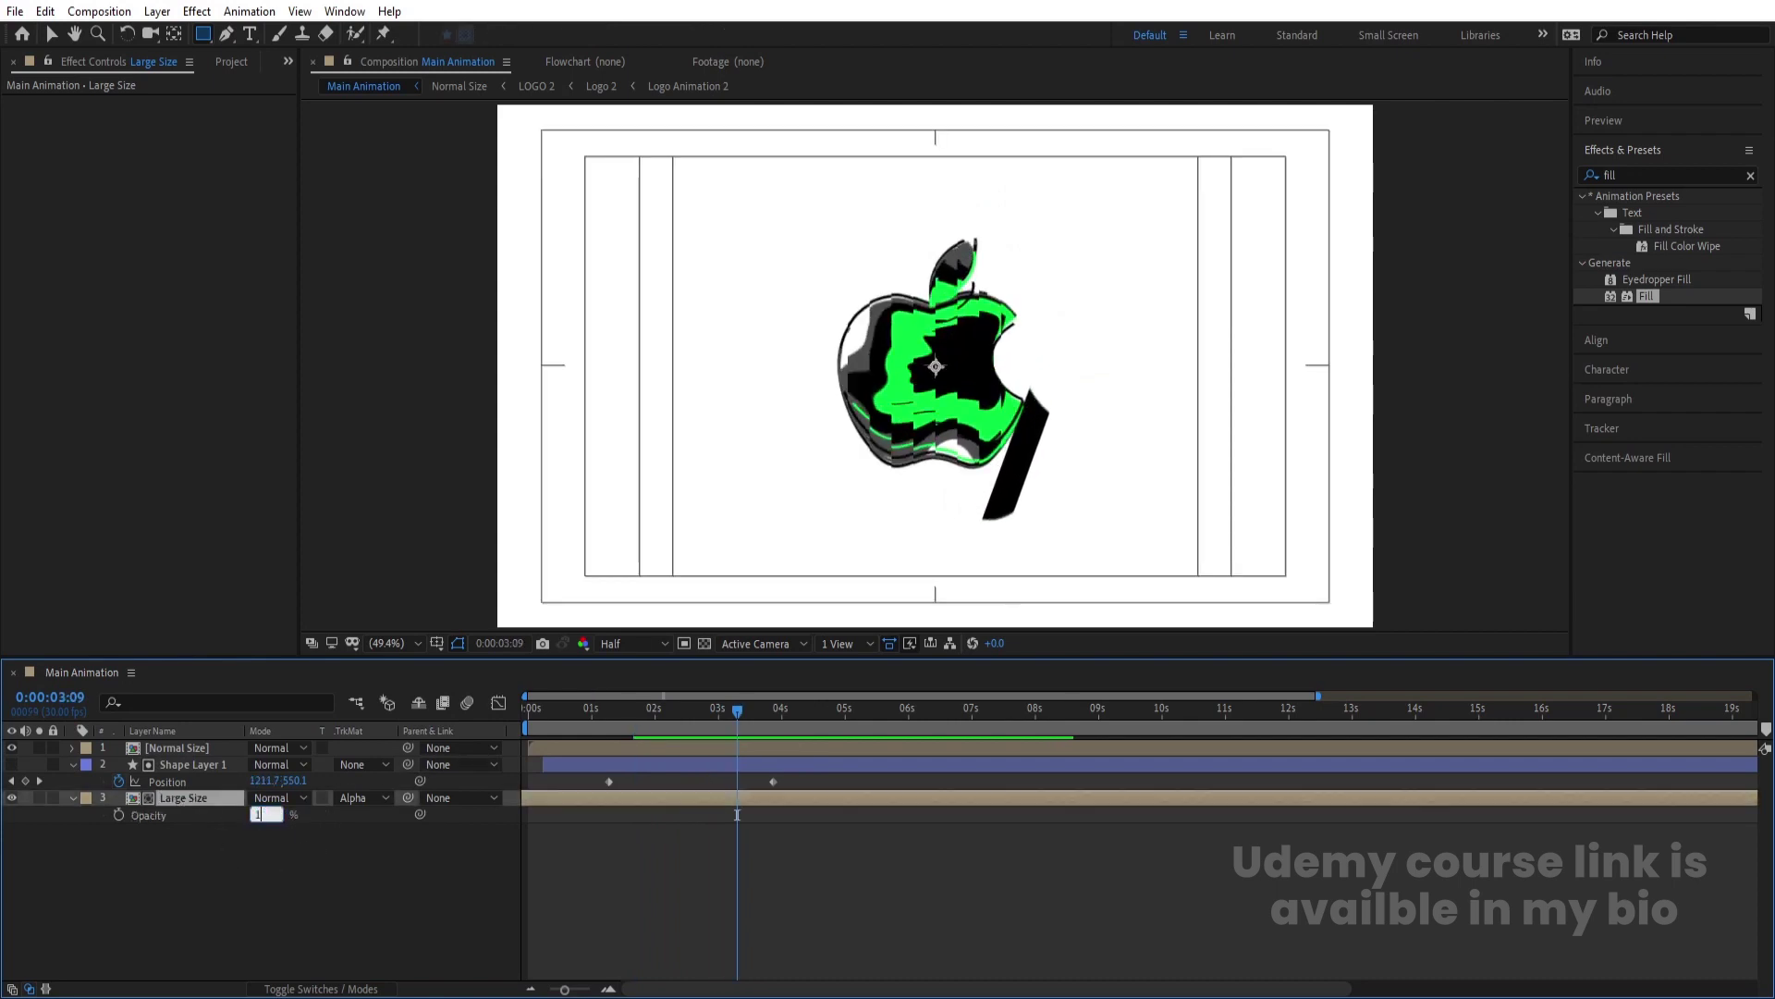
pyautogui.write('0')
pyautogui.press('Return')
pyautogui.click(529, 724)
pyautogui.press('space')
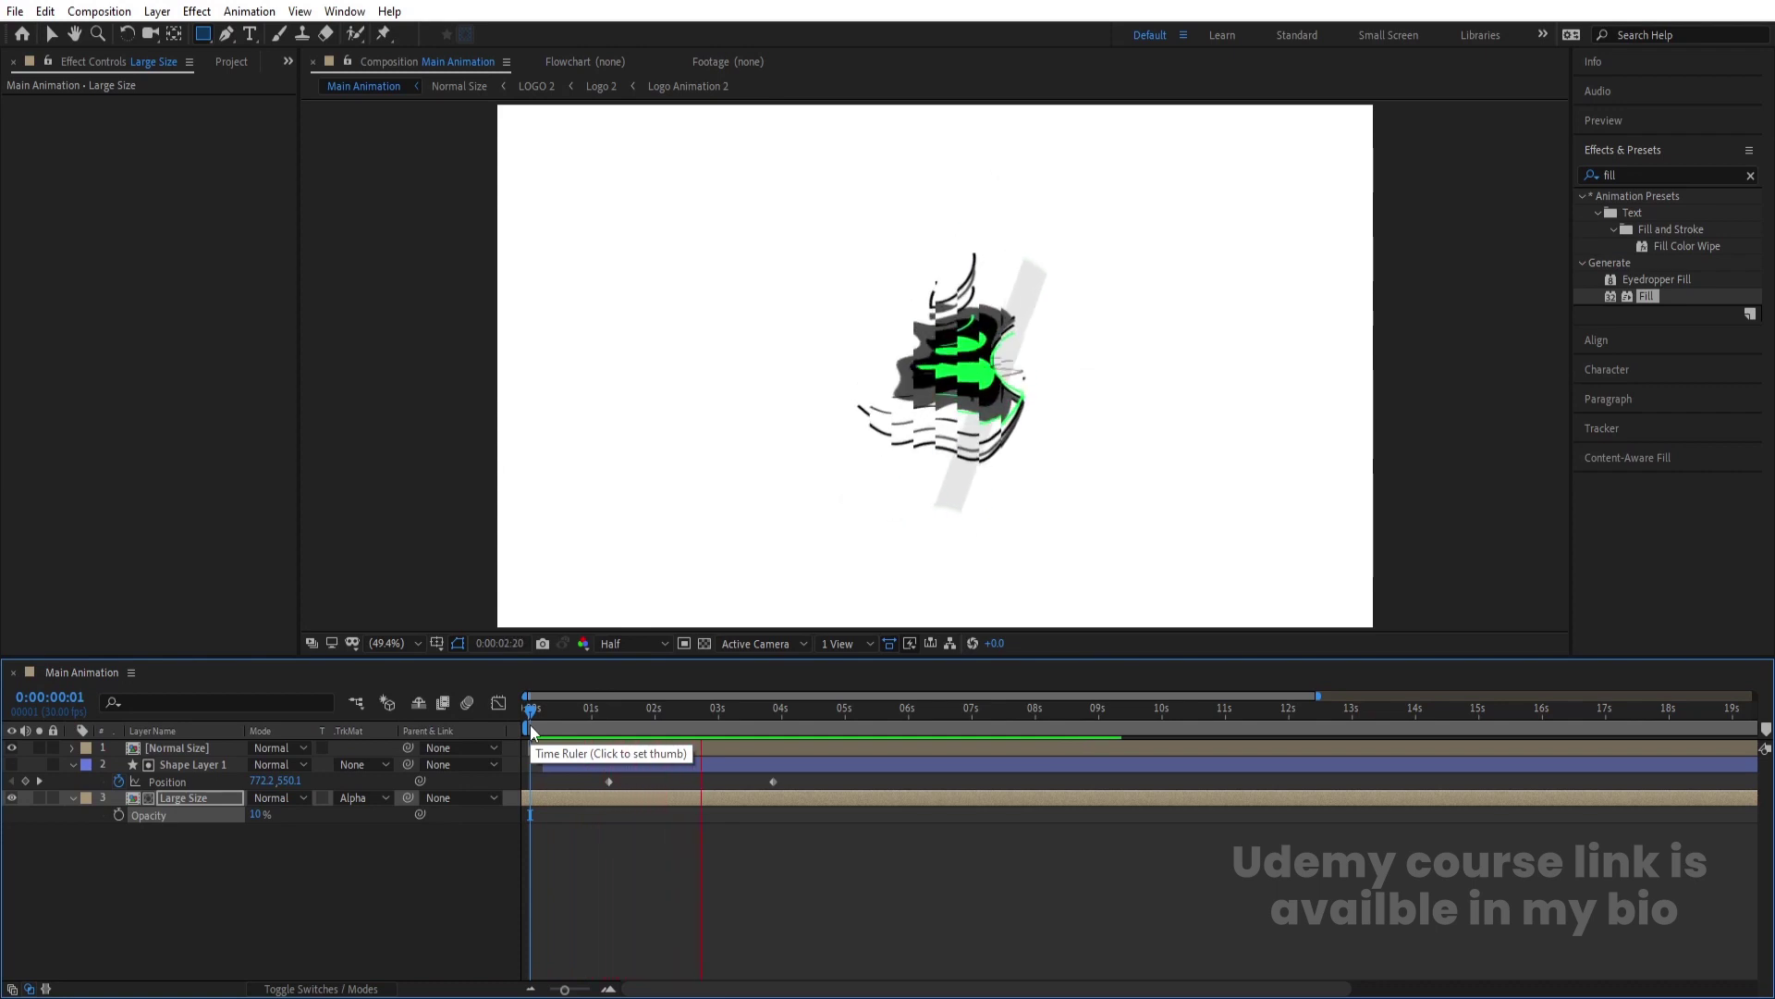
pyautogui.press('space')
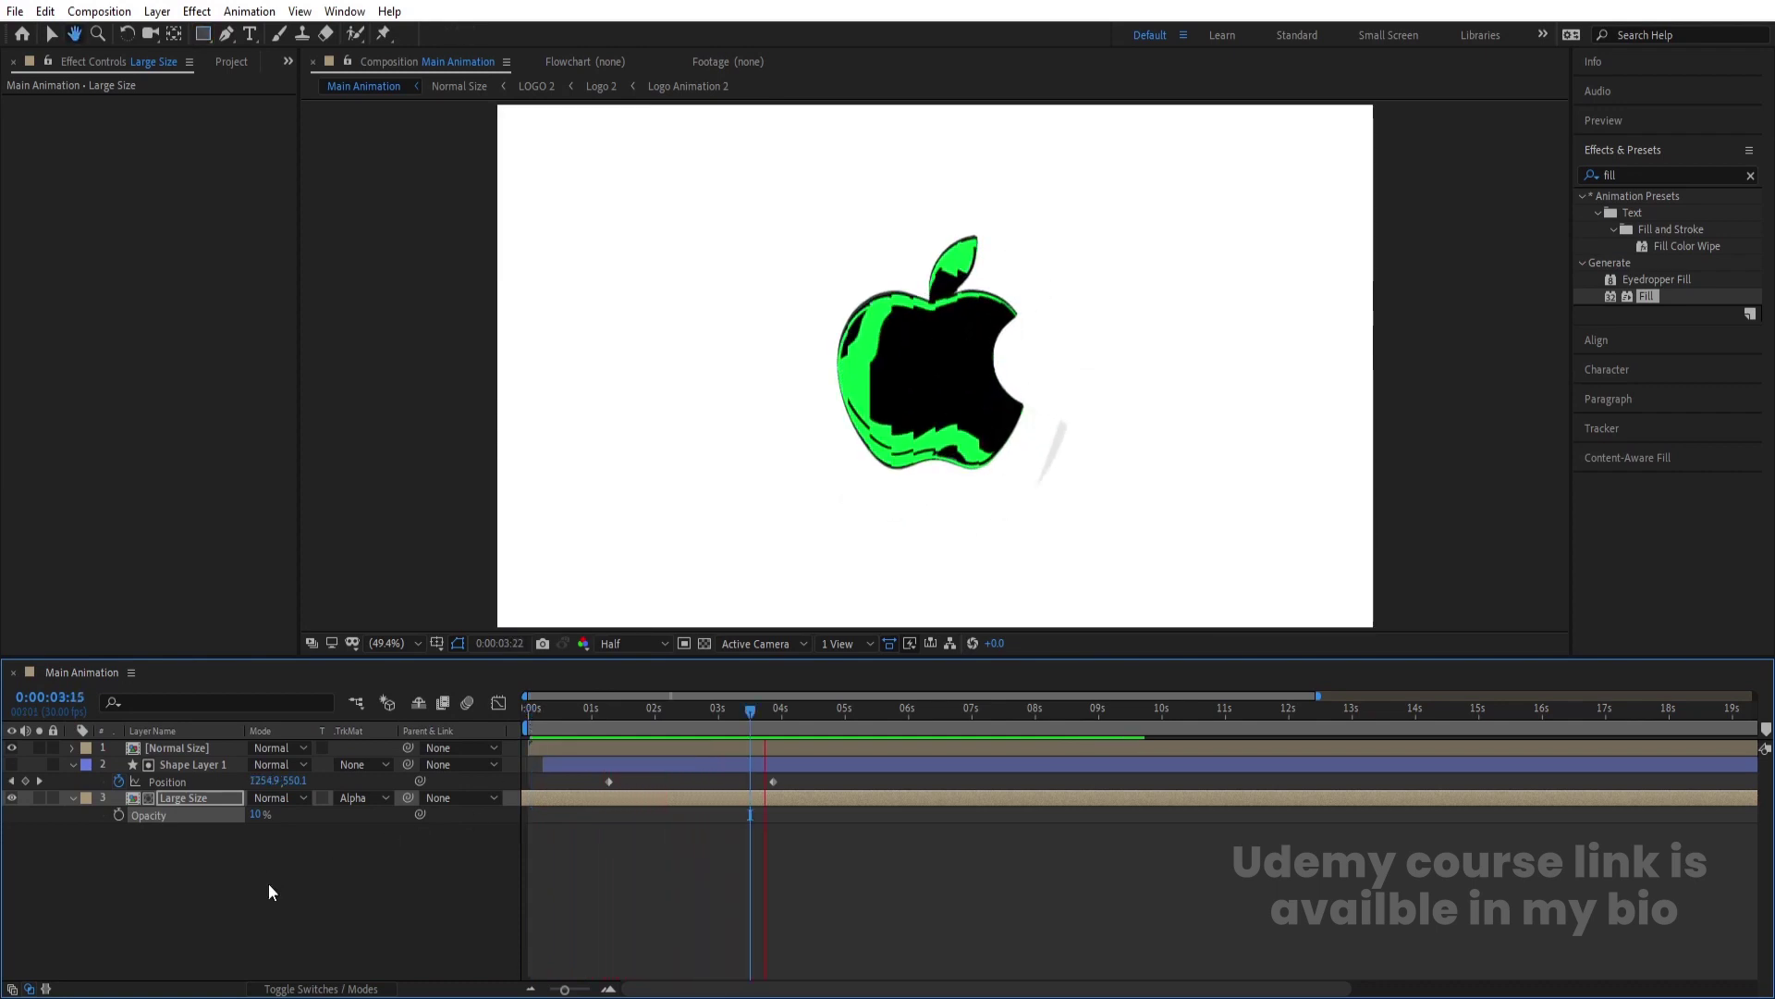
# Create a white 1920 × 1080 px solid and place it at the bottom of the layer stack.
pyautogui.click(268, 884)
pyautogui.press('v')
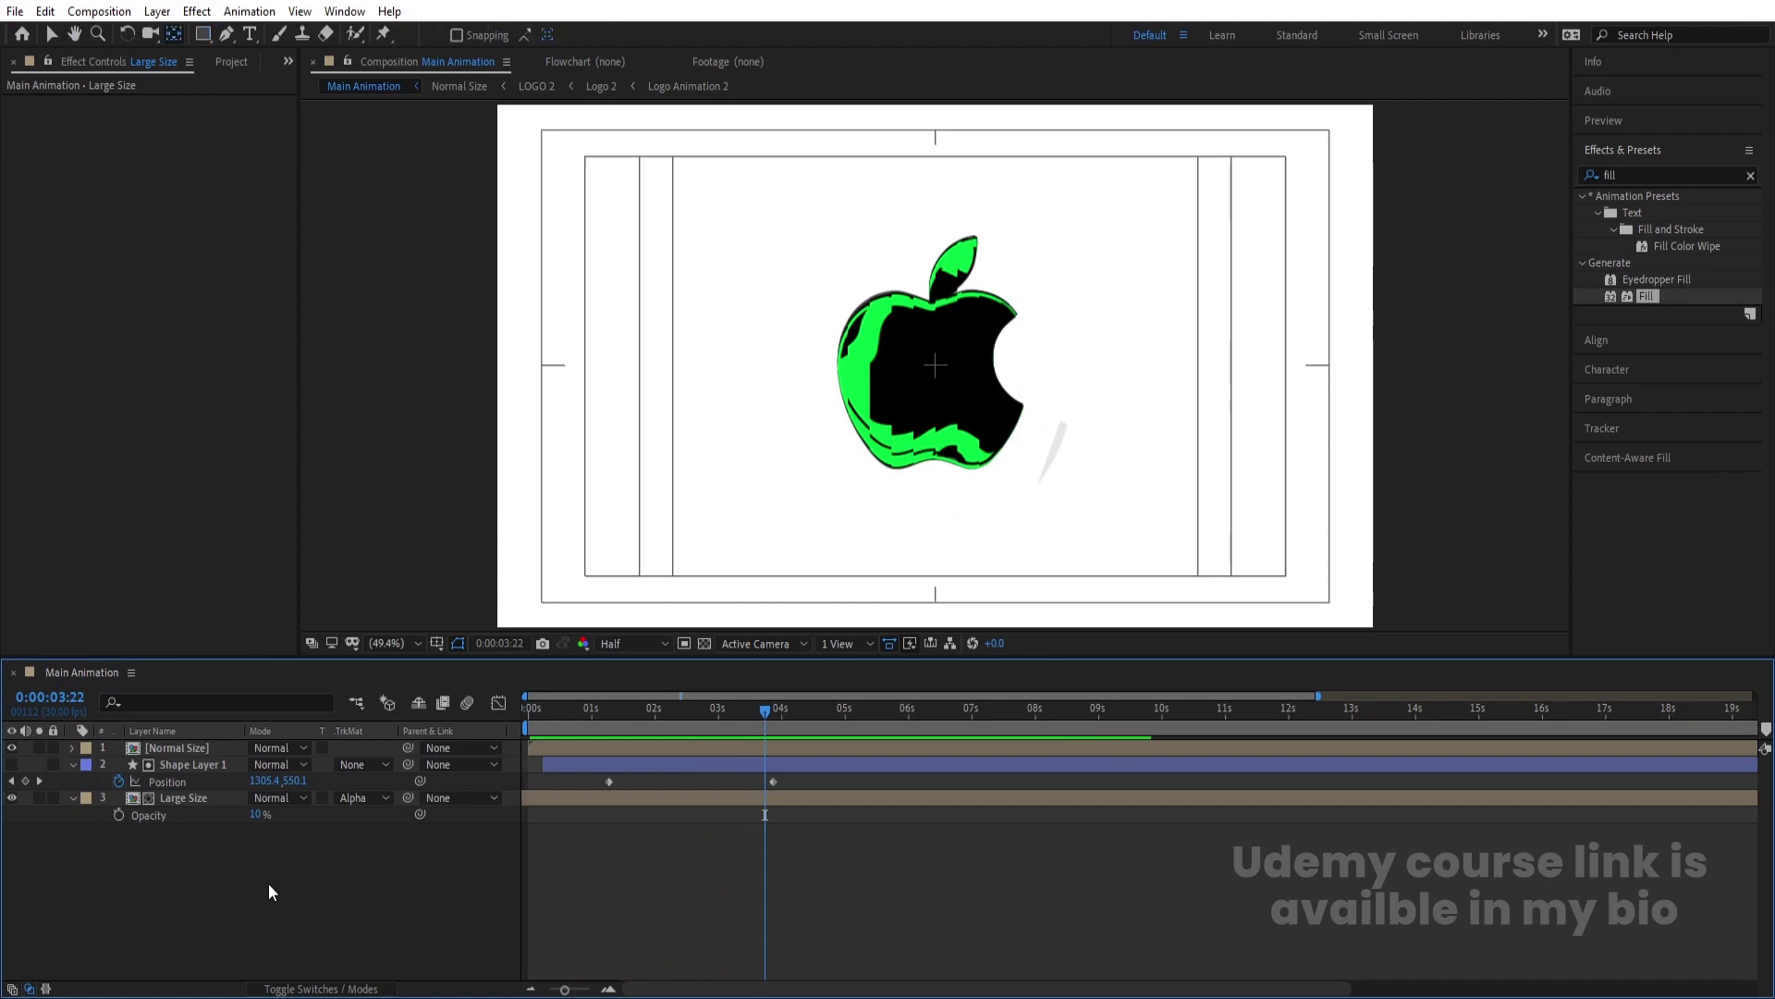
pyautogui.hotkey('ctrl', 'y')
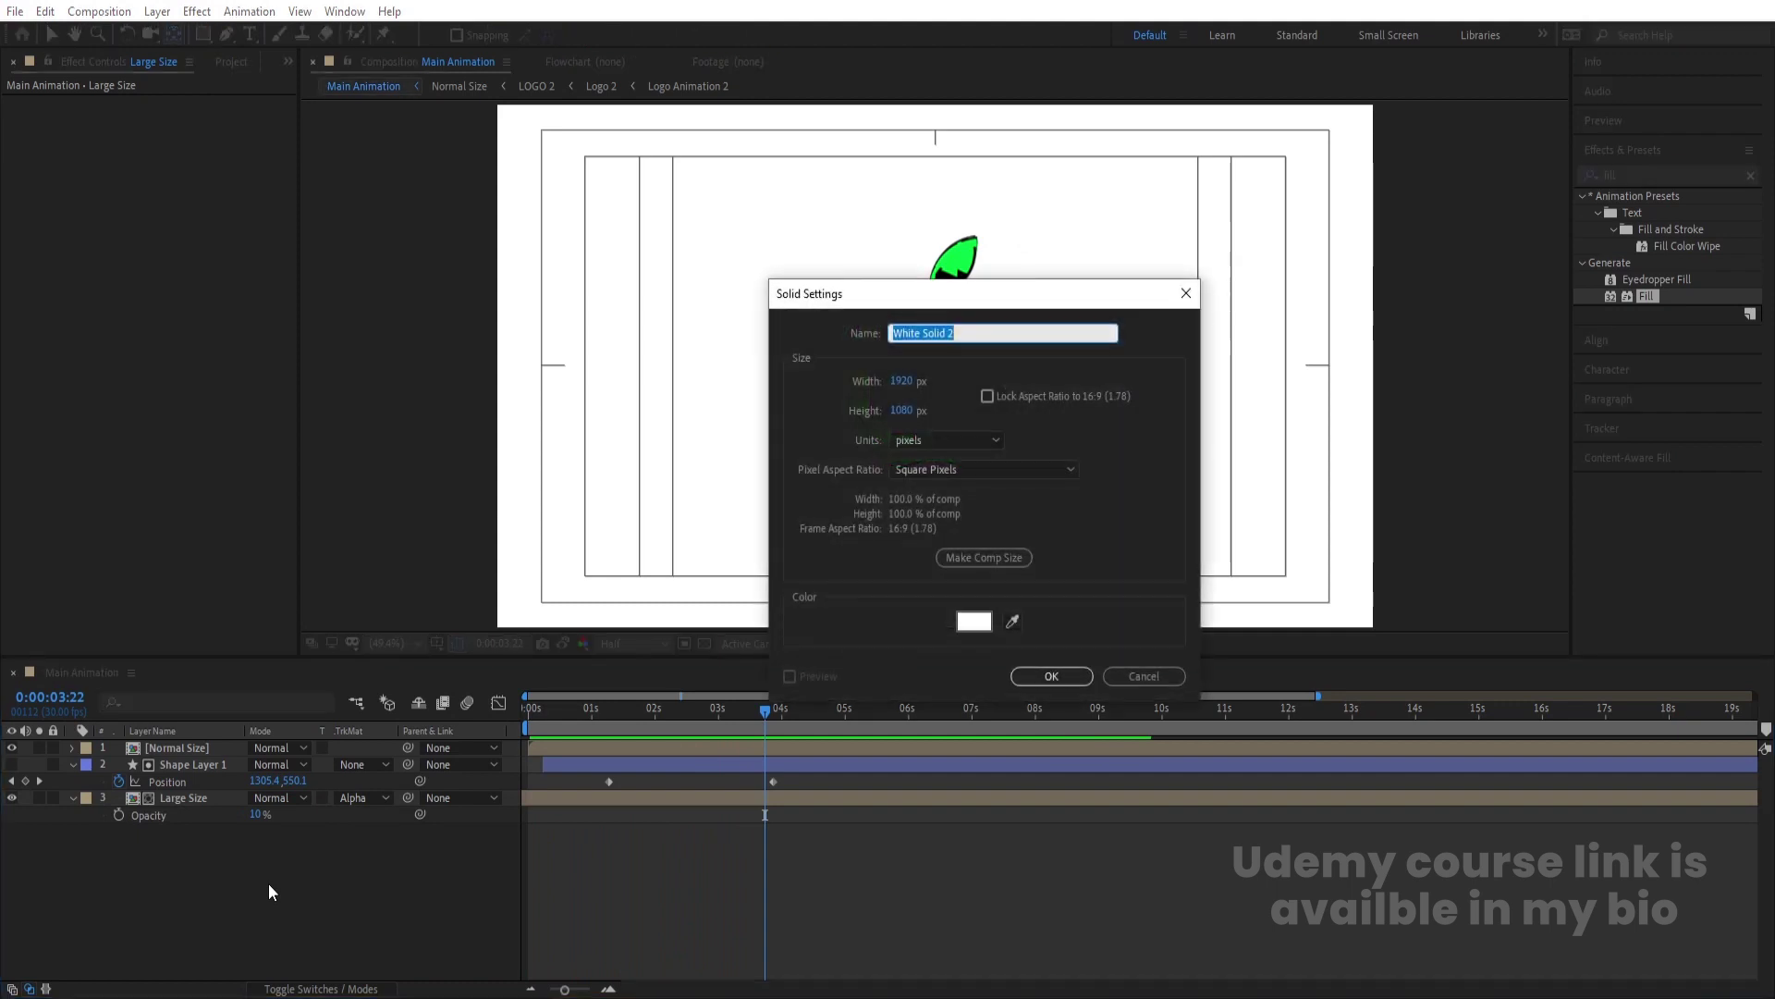
pyautogui.press('Return')
pyautogui.moveTo(197, 762); pyautogui.dragTo(253, 883)
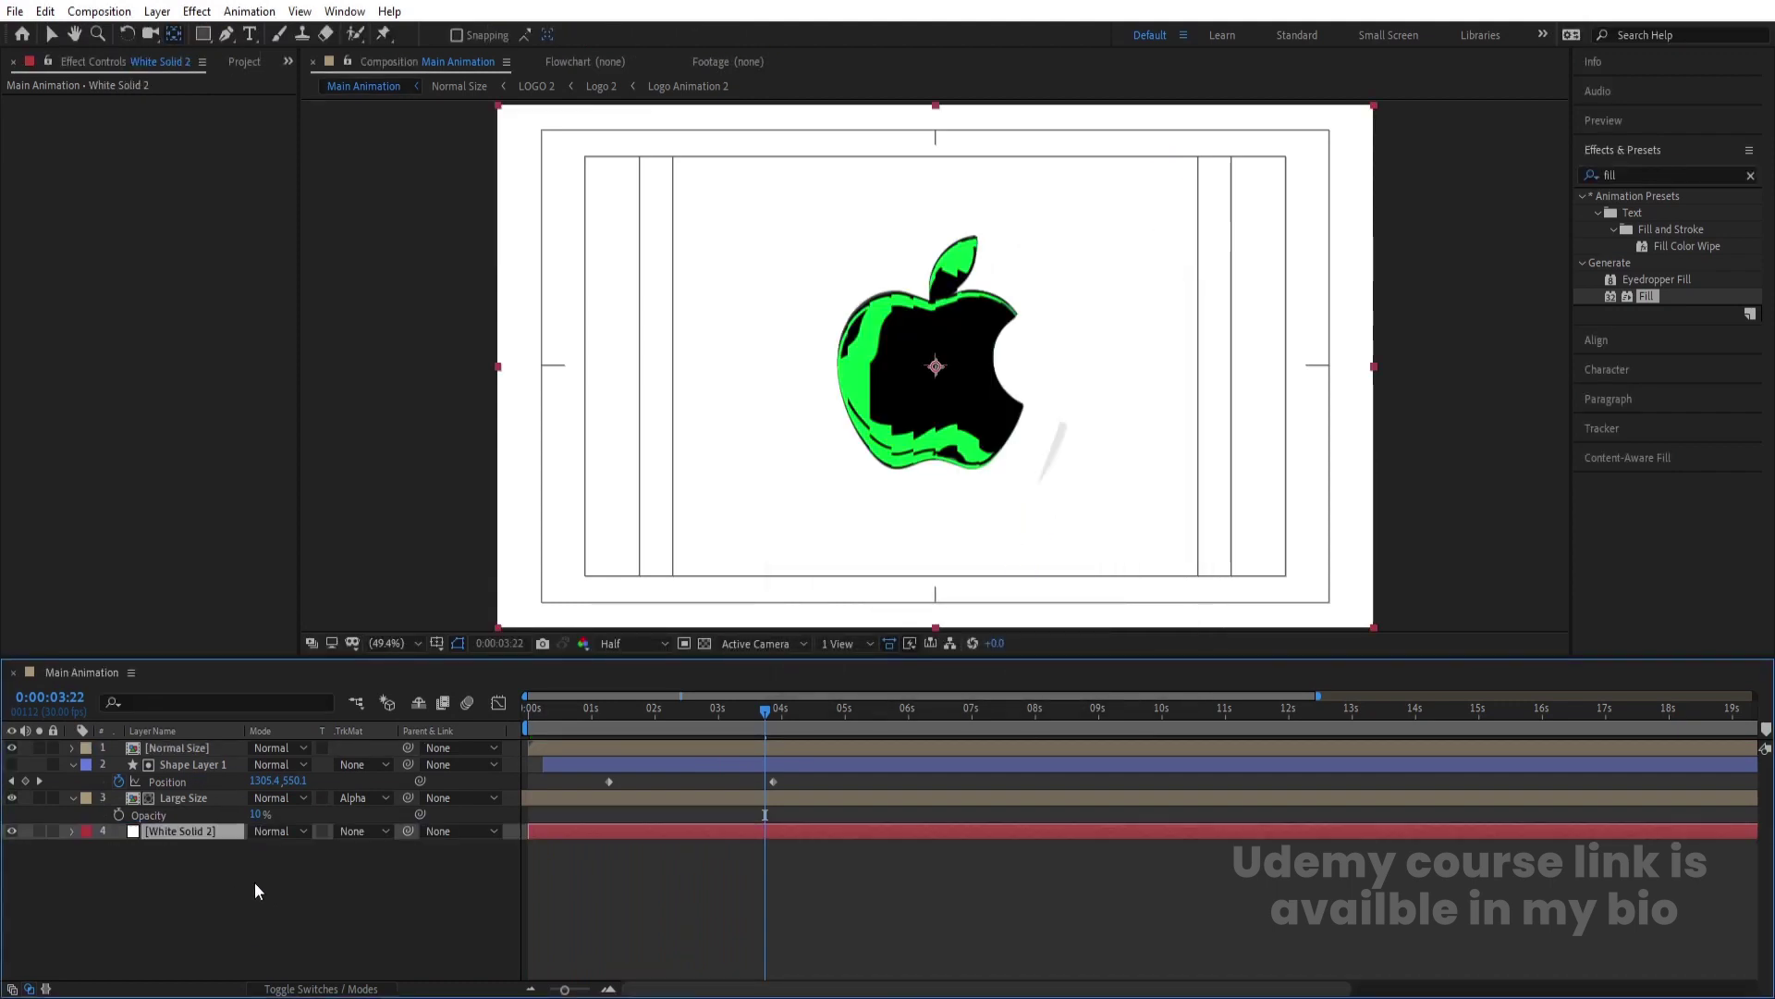
# Add an adjustment layer at the top of the Main Animation layer stack.
pyautogui.rightClick(255, 881)
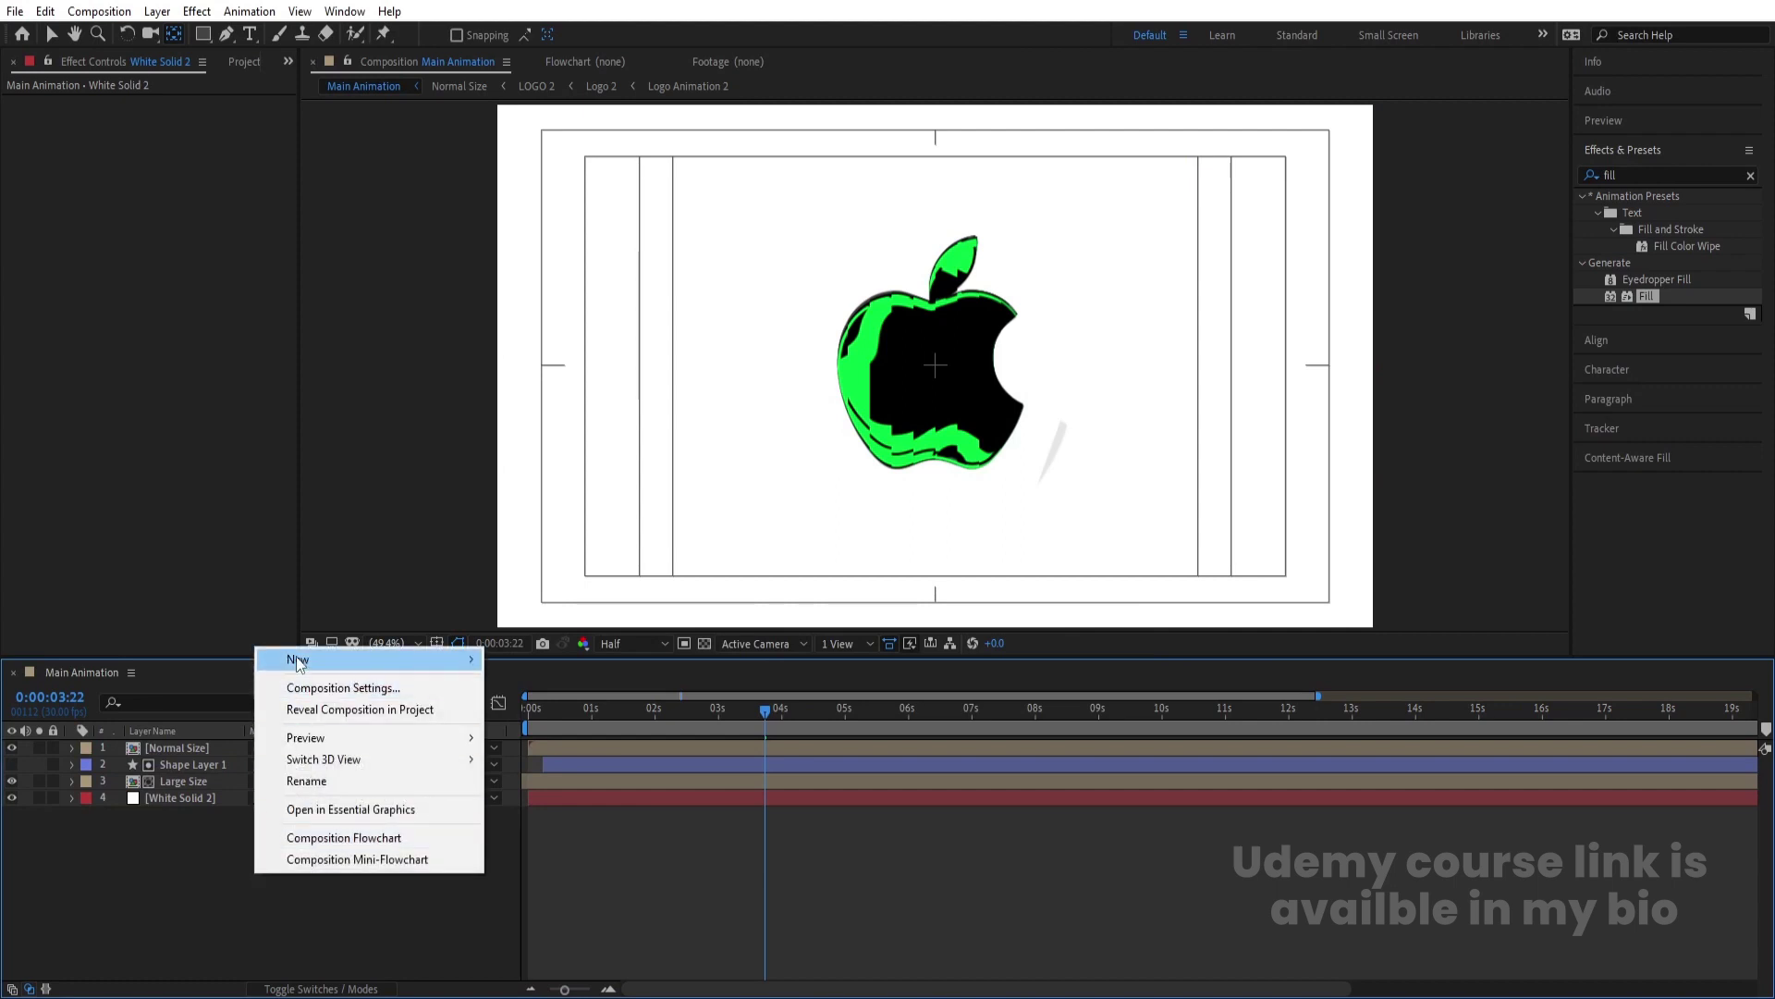
pyautogui.moveTo(369, 658)
pyautogui.click(555, 816)
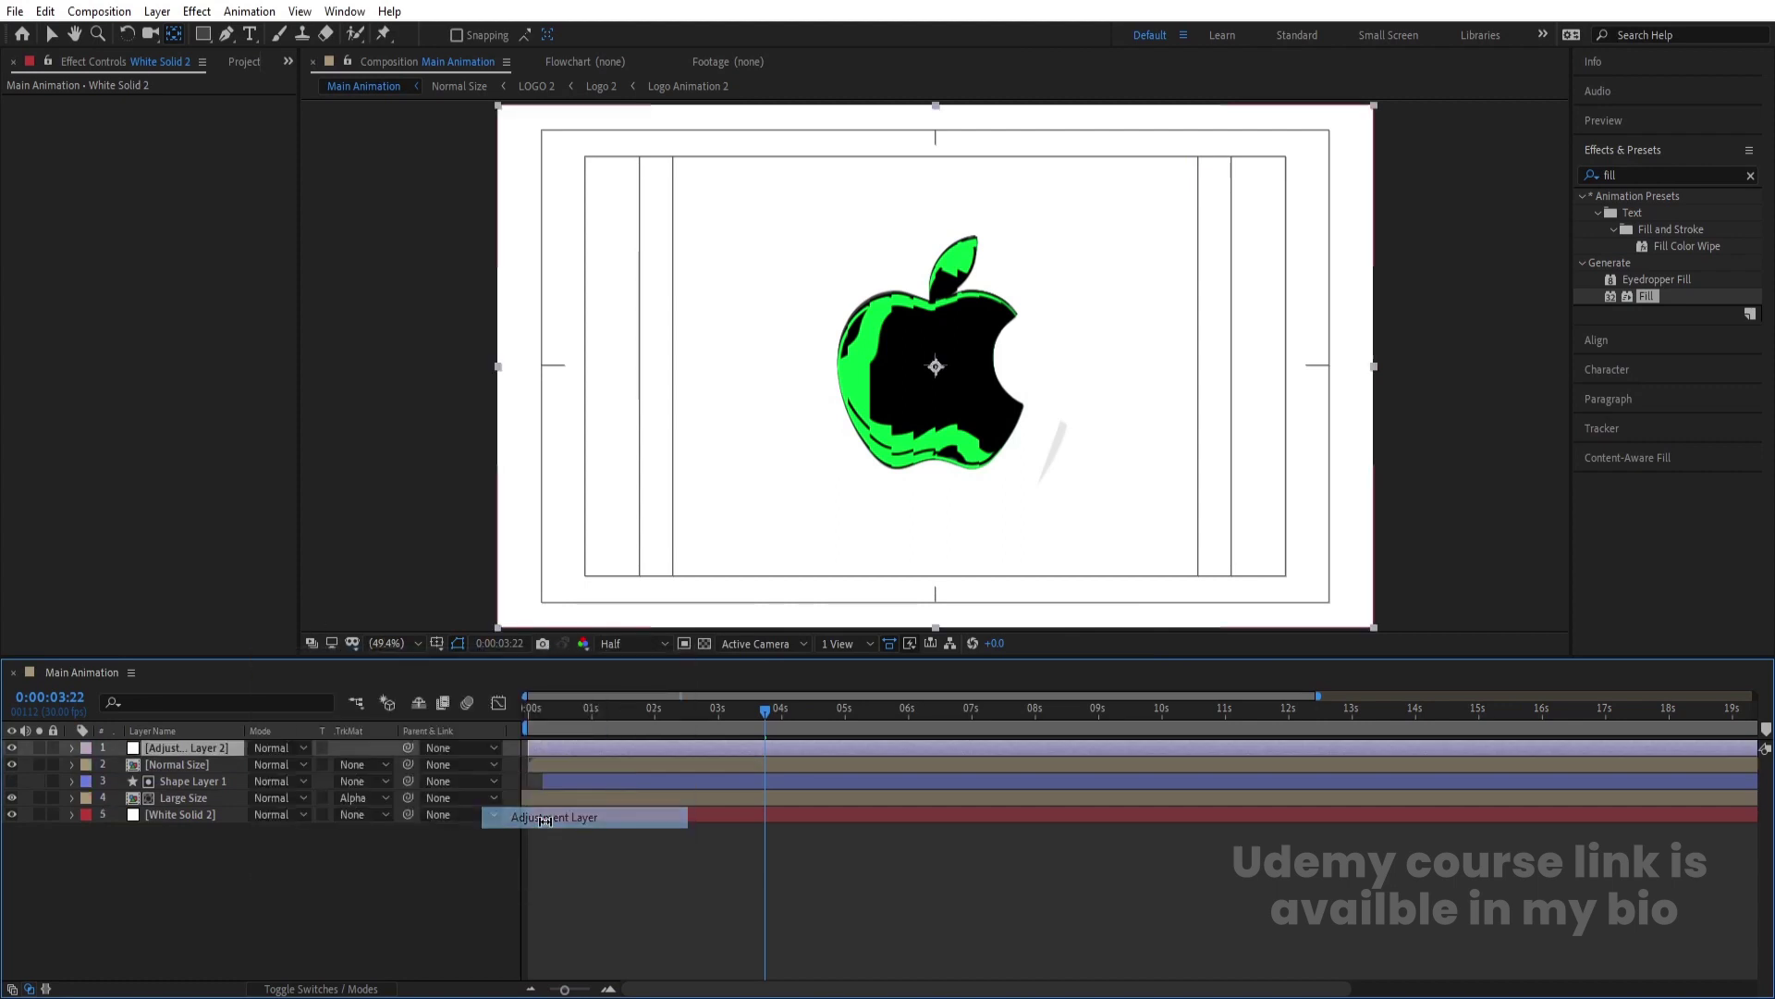
pyautogui.click(1164, 539)
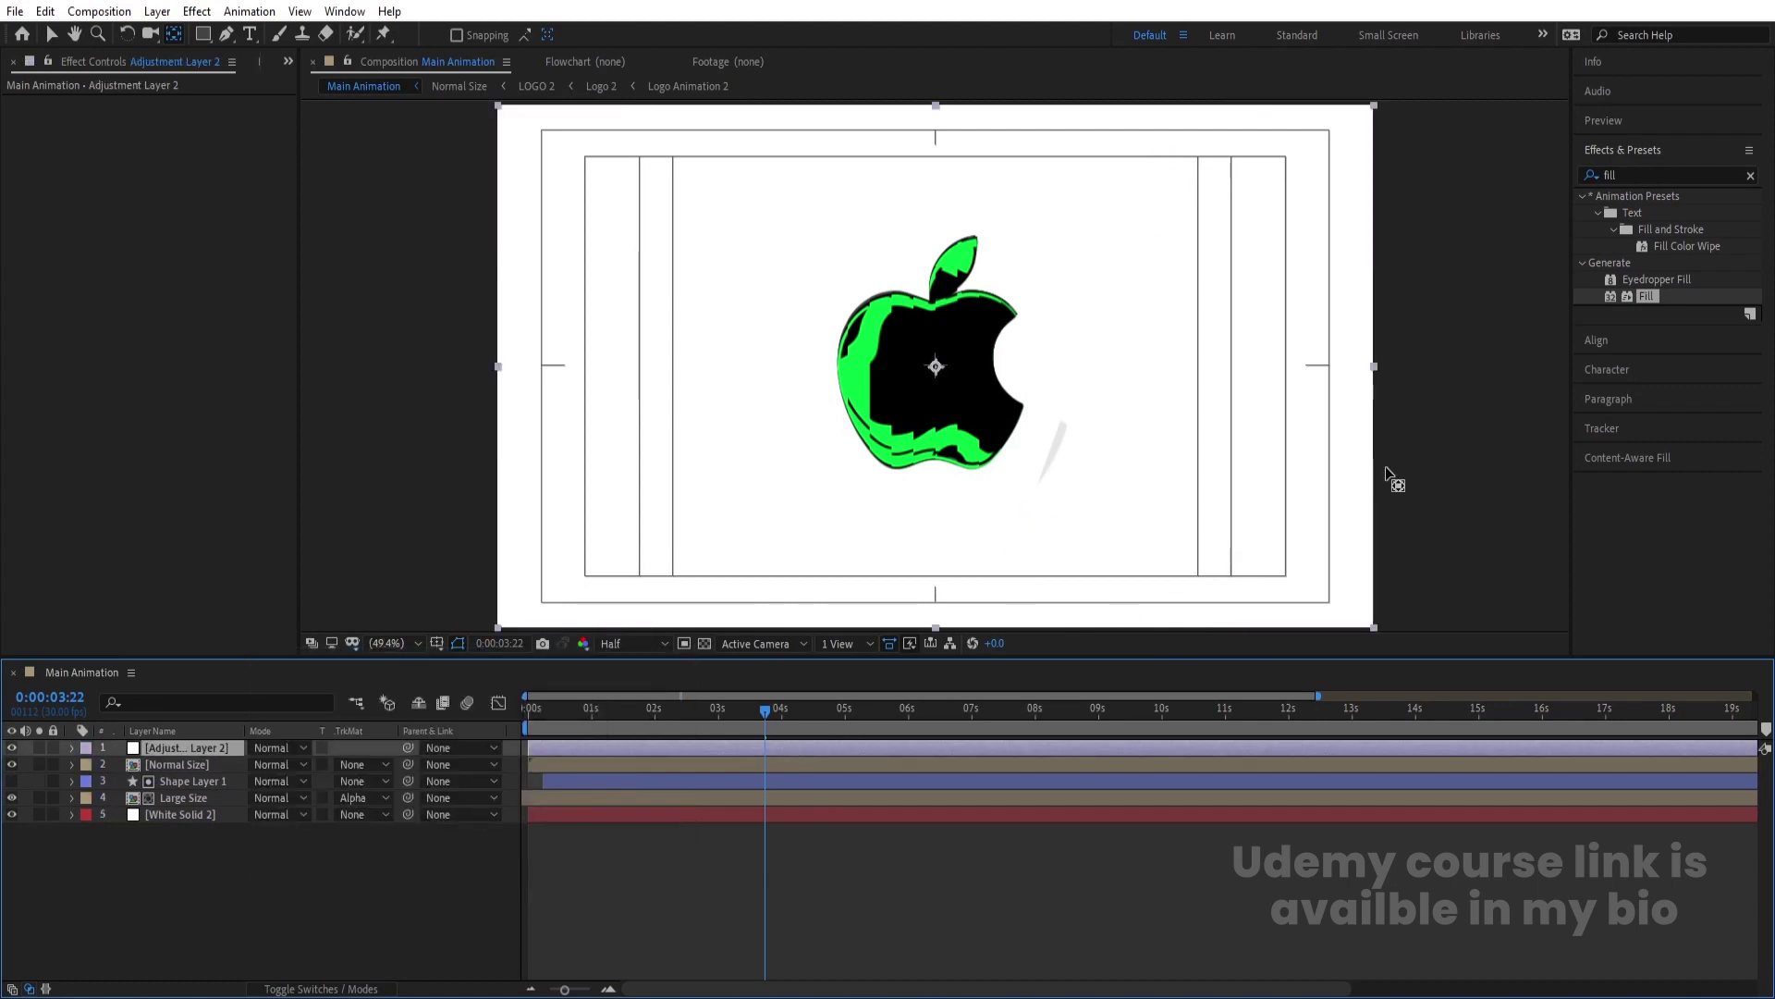
# Find the Lens Flare effect by searching for "lens" and apply it to the adjustment layer.
pyautogui.click(1639, 173)
pyautogui.doubleClick(1639, 173)
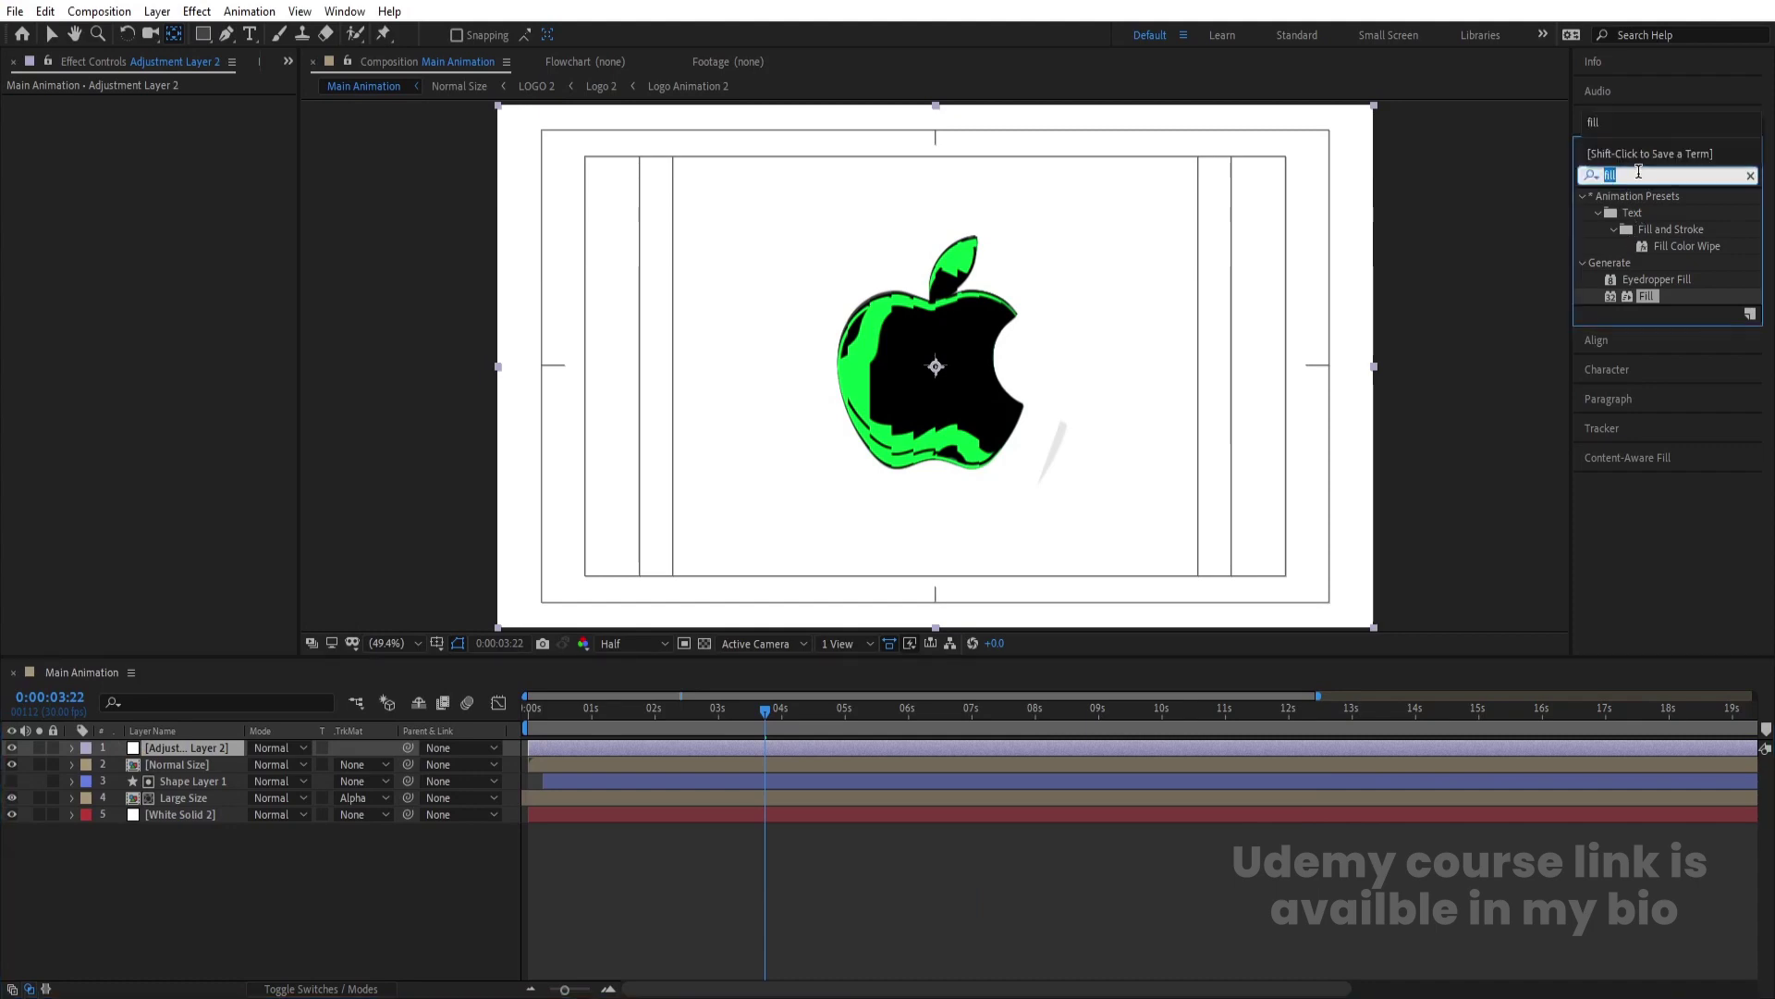
pyautogui.write('lens')
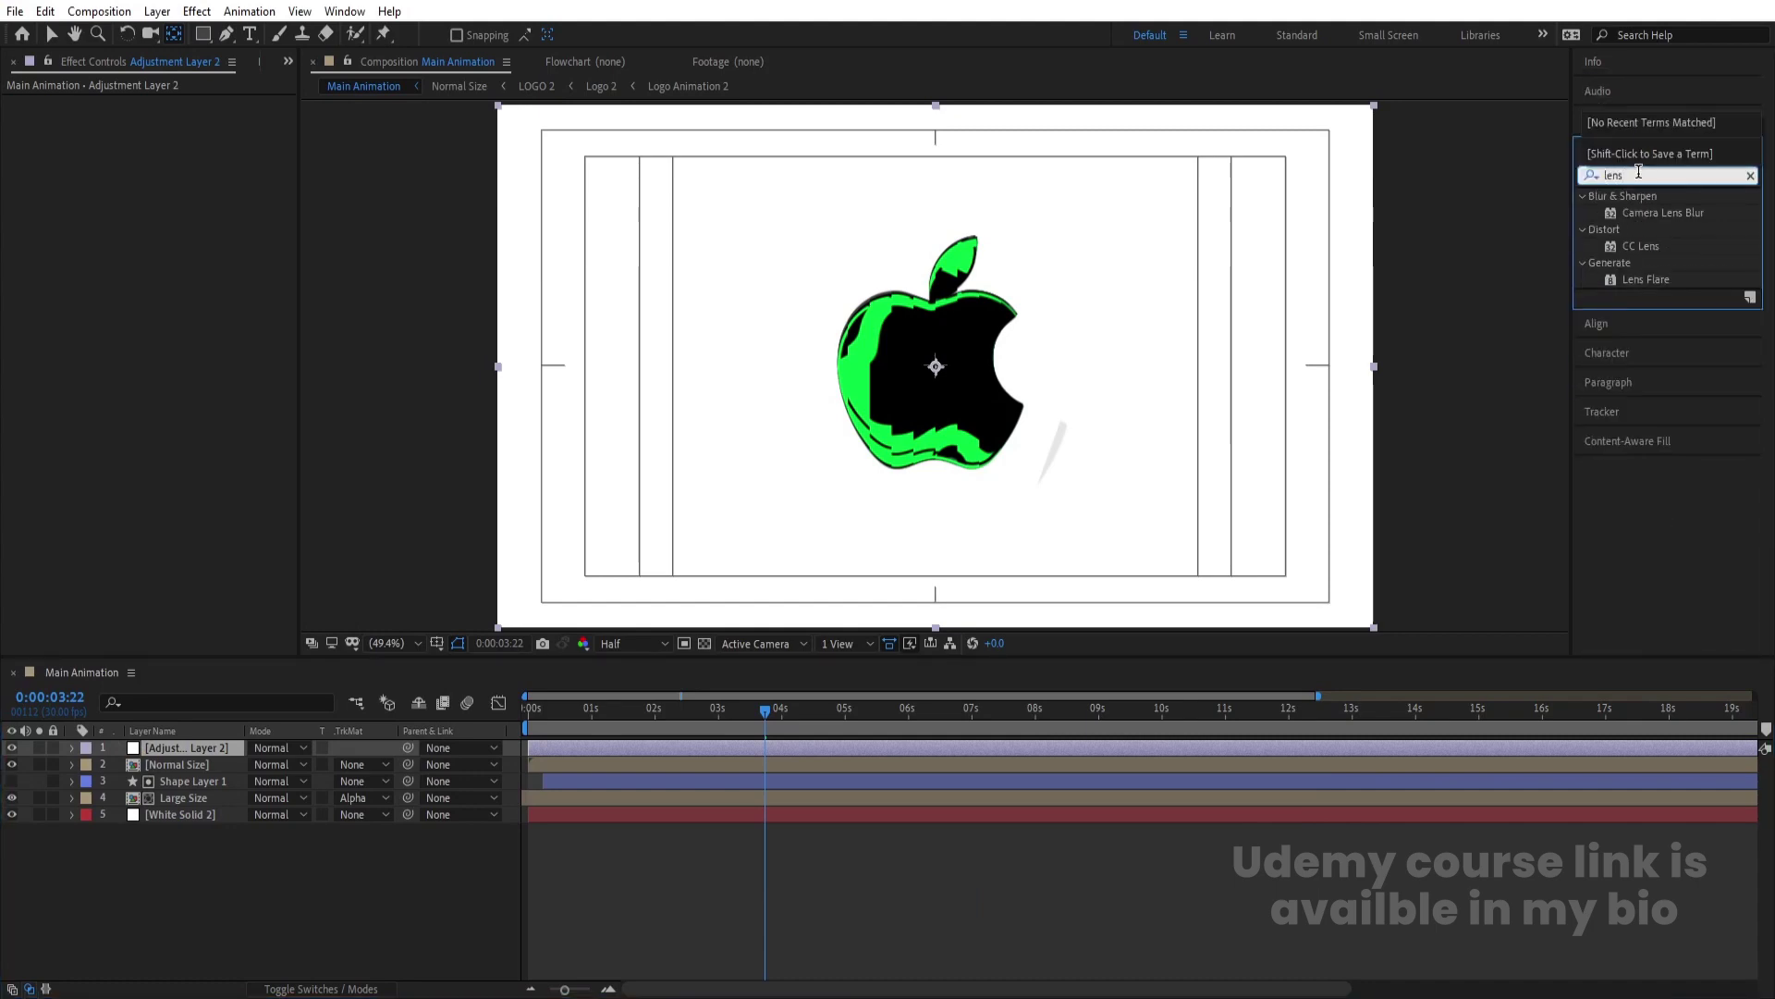
pyautogui.click(1656, 277)
pyautogui.doubleClick(1659, 276)
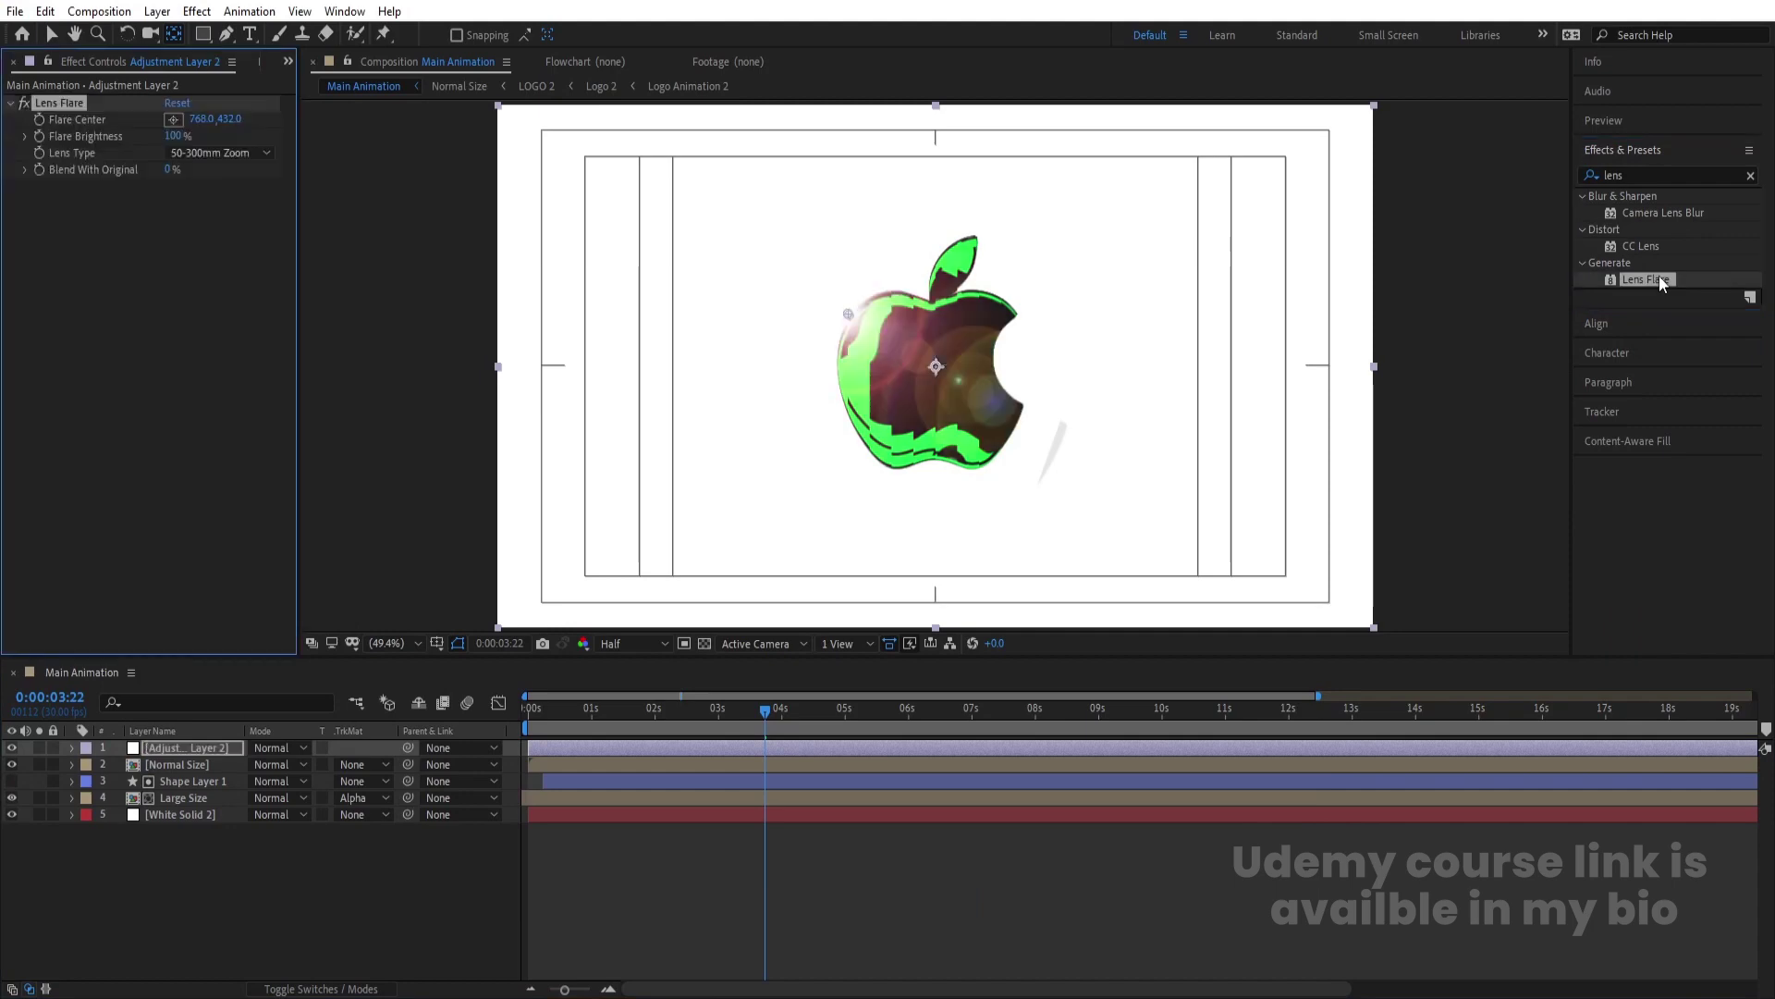
# Keyframe the Flare Center from about 686.9, 397.6 at 0:00:00:28 to about 1446.8, 365.1 at 0:00:04:13, passing across the logo.
pyautogui.moveTo(849, 319); pyautogui.dragTo(814, 305)
pyautogui.moveTo(613, 710); pyautogui.dragTo(596, 714)
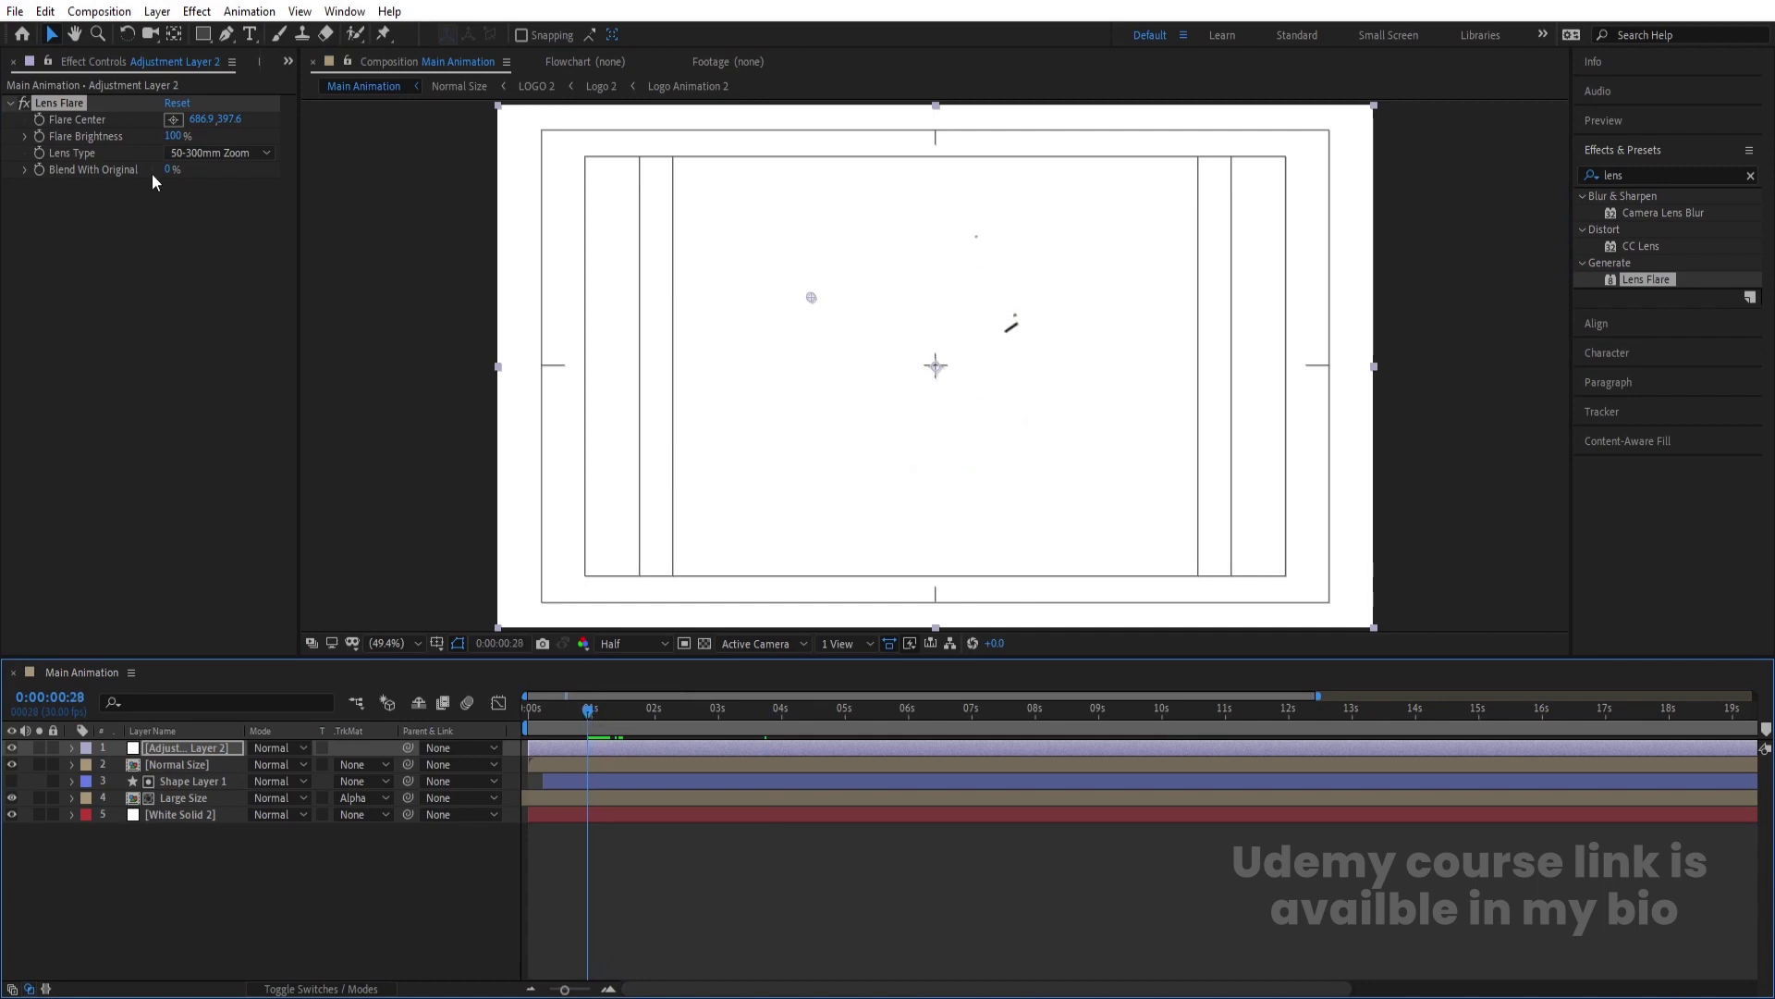
pyautogui.click(39, 120)
pyautogui.press('u')
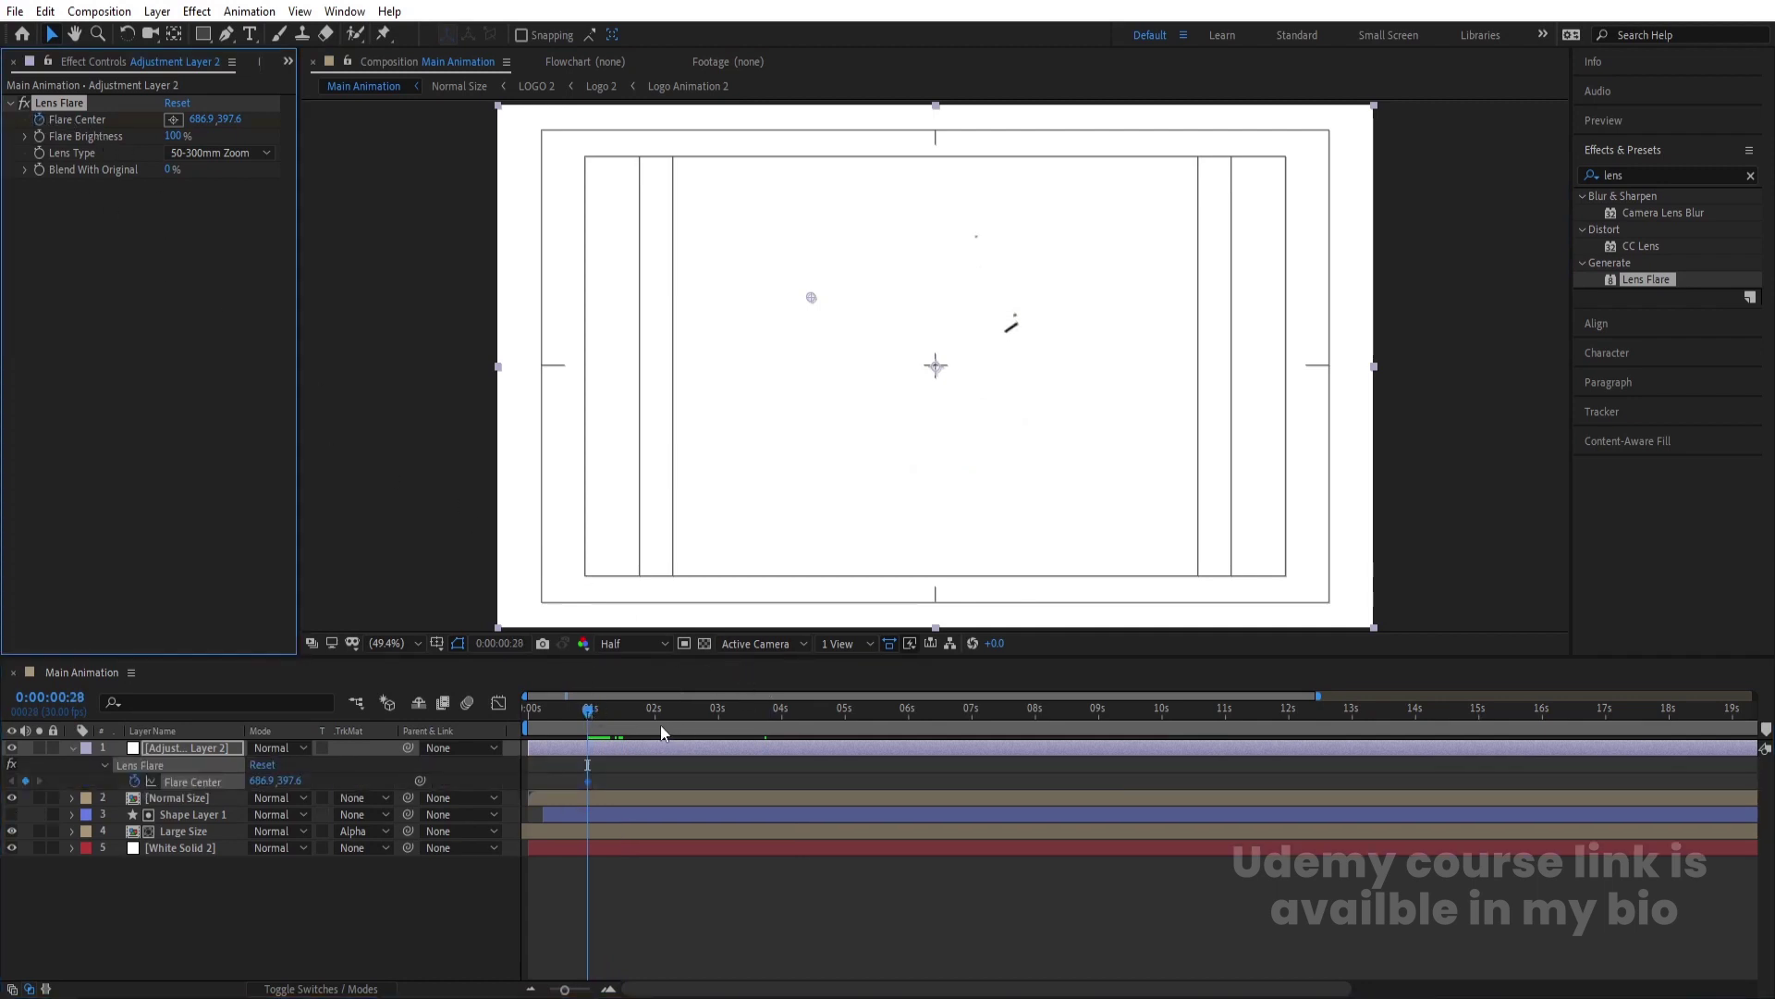
pyautogui.moveTo(662, 732); pyautogui.dragTo(809, 740)
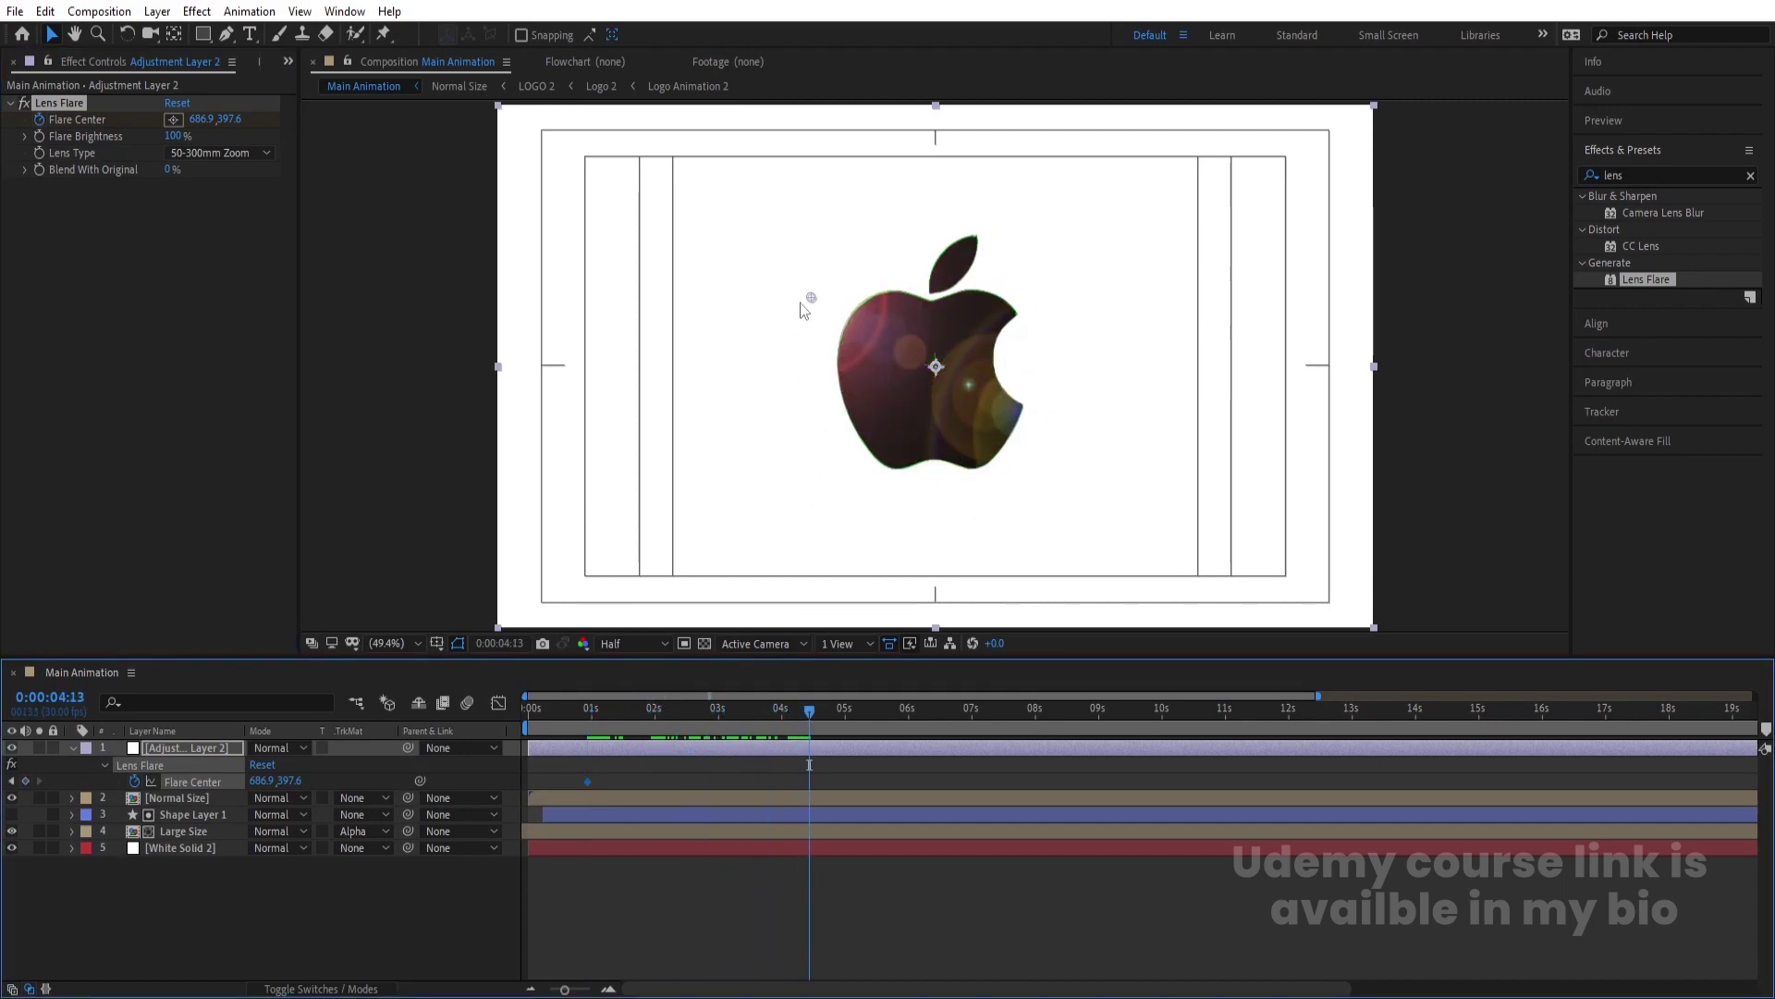
pyautogui.moveTo(811, 297); pyautogui.dragTo(1157, 283)
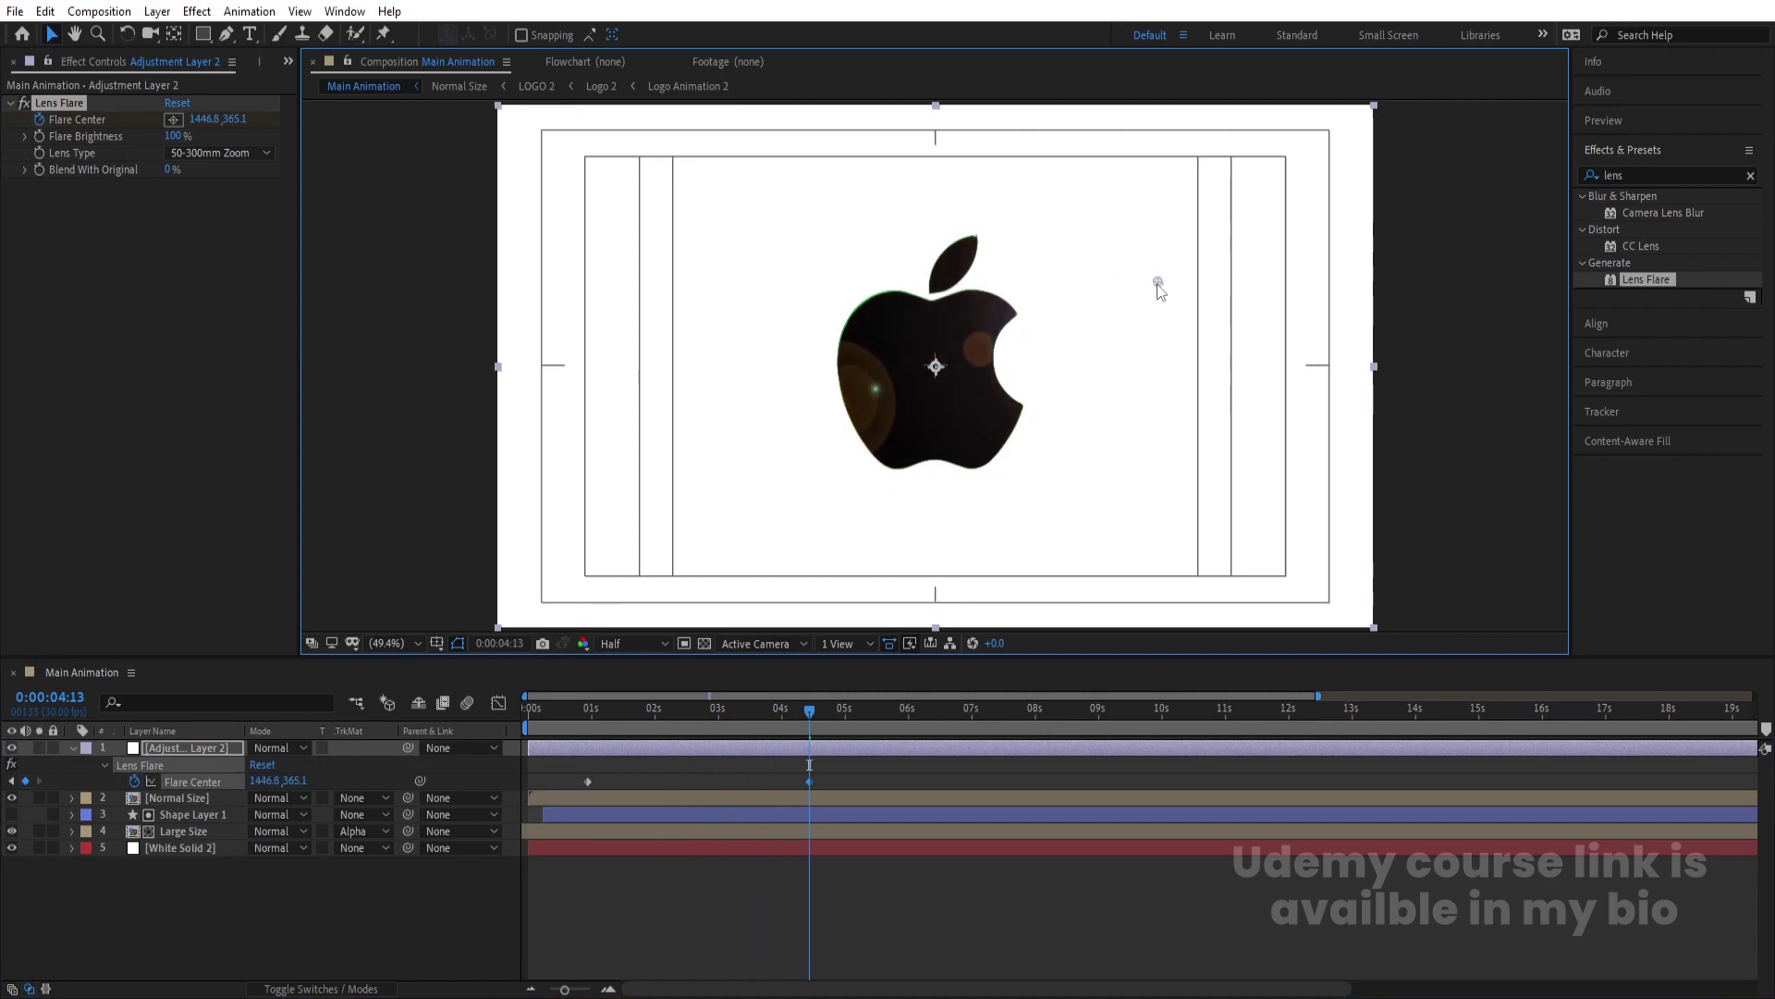
# Preview the moving lens flare from 0:00:00:03 with the whole composition length in view.
pyautogui.moveTo(666, 727); pyautogui.dragTo(534, 753)
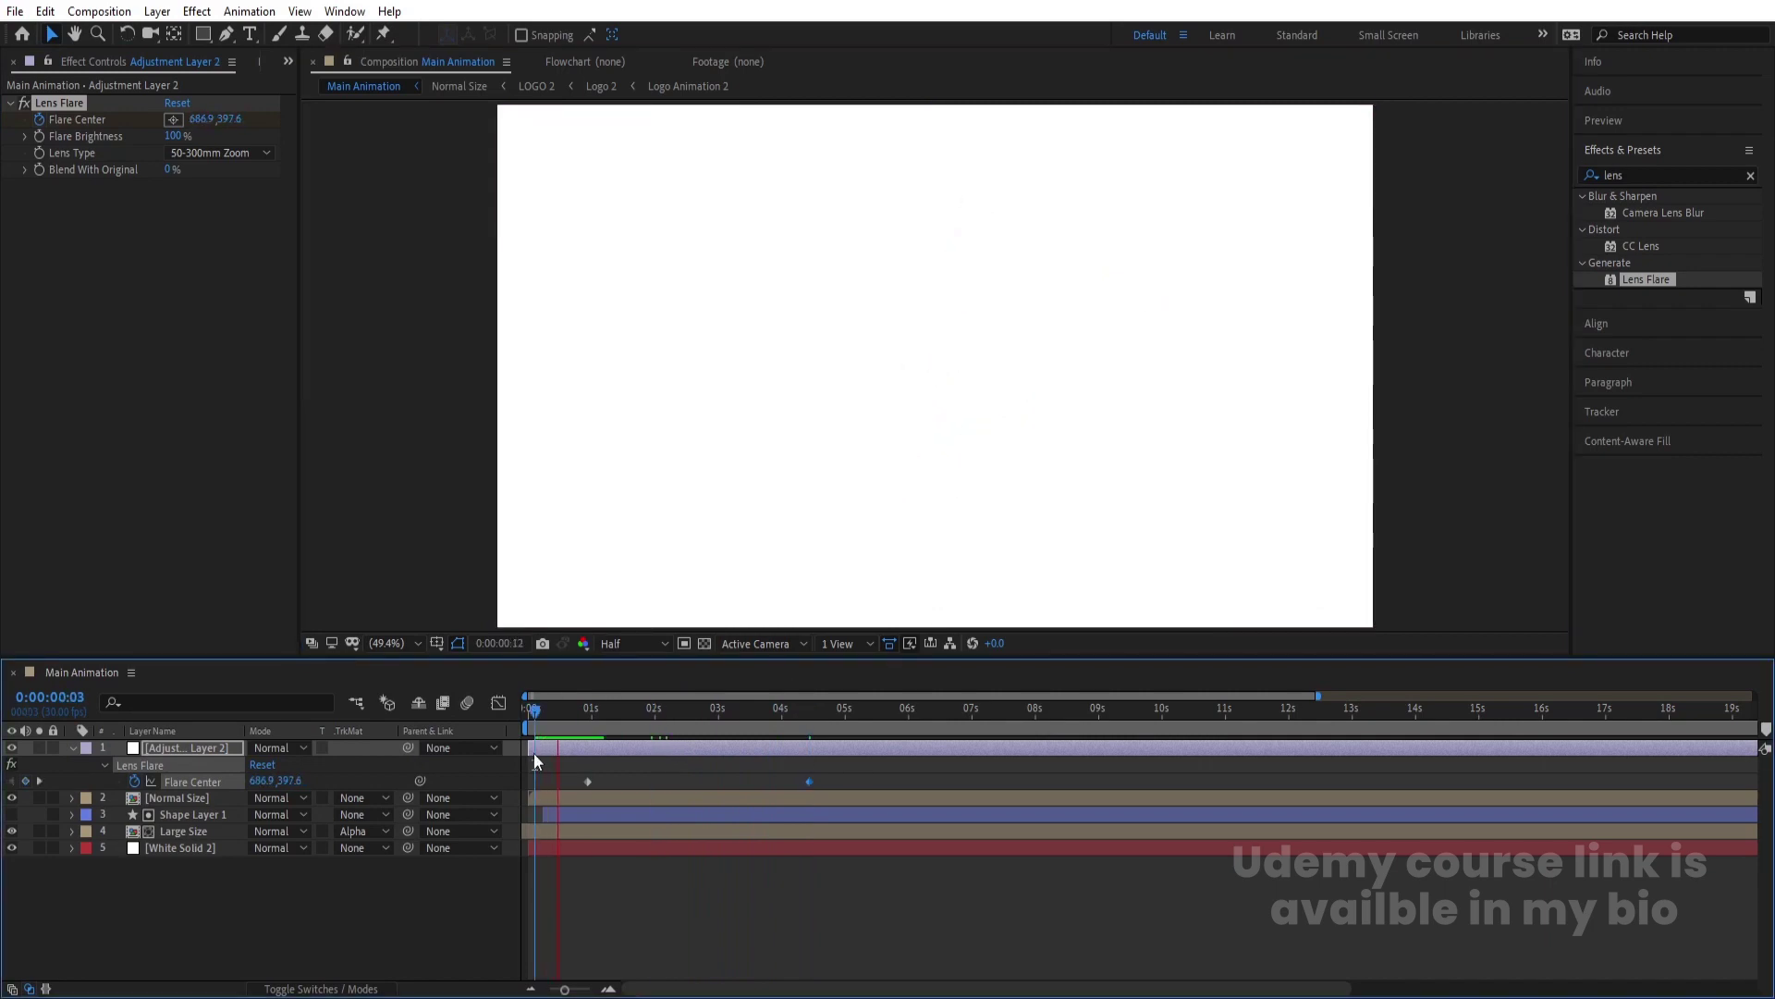
pyautogui.press('Num_Lock')
pyautogui.press('-')
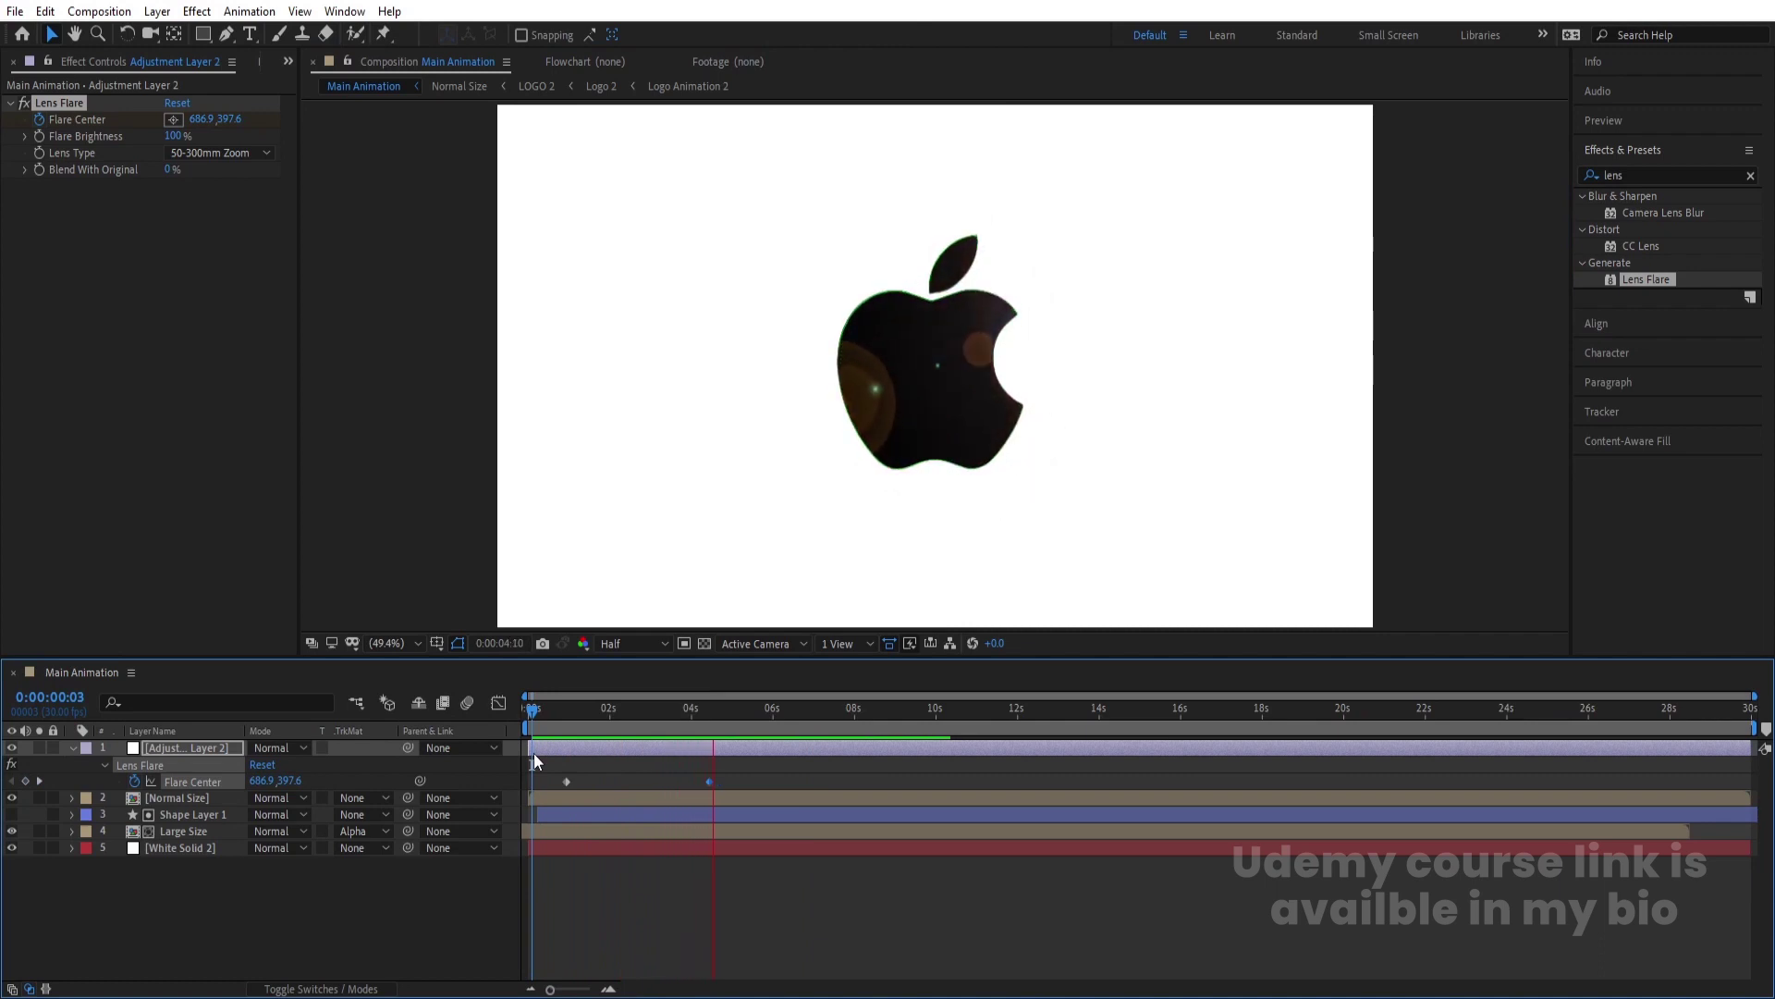
pyautogui.press('space')
# Keyframe the Flare Brightness at 100% at 0:00:03:15 and at 0% at the last Flare Center keyframe, 0:00:04:13.
pyautogui.moveTo(680, 728); pyautogui.dragTo(662, 725)
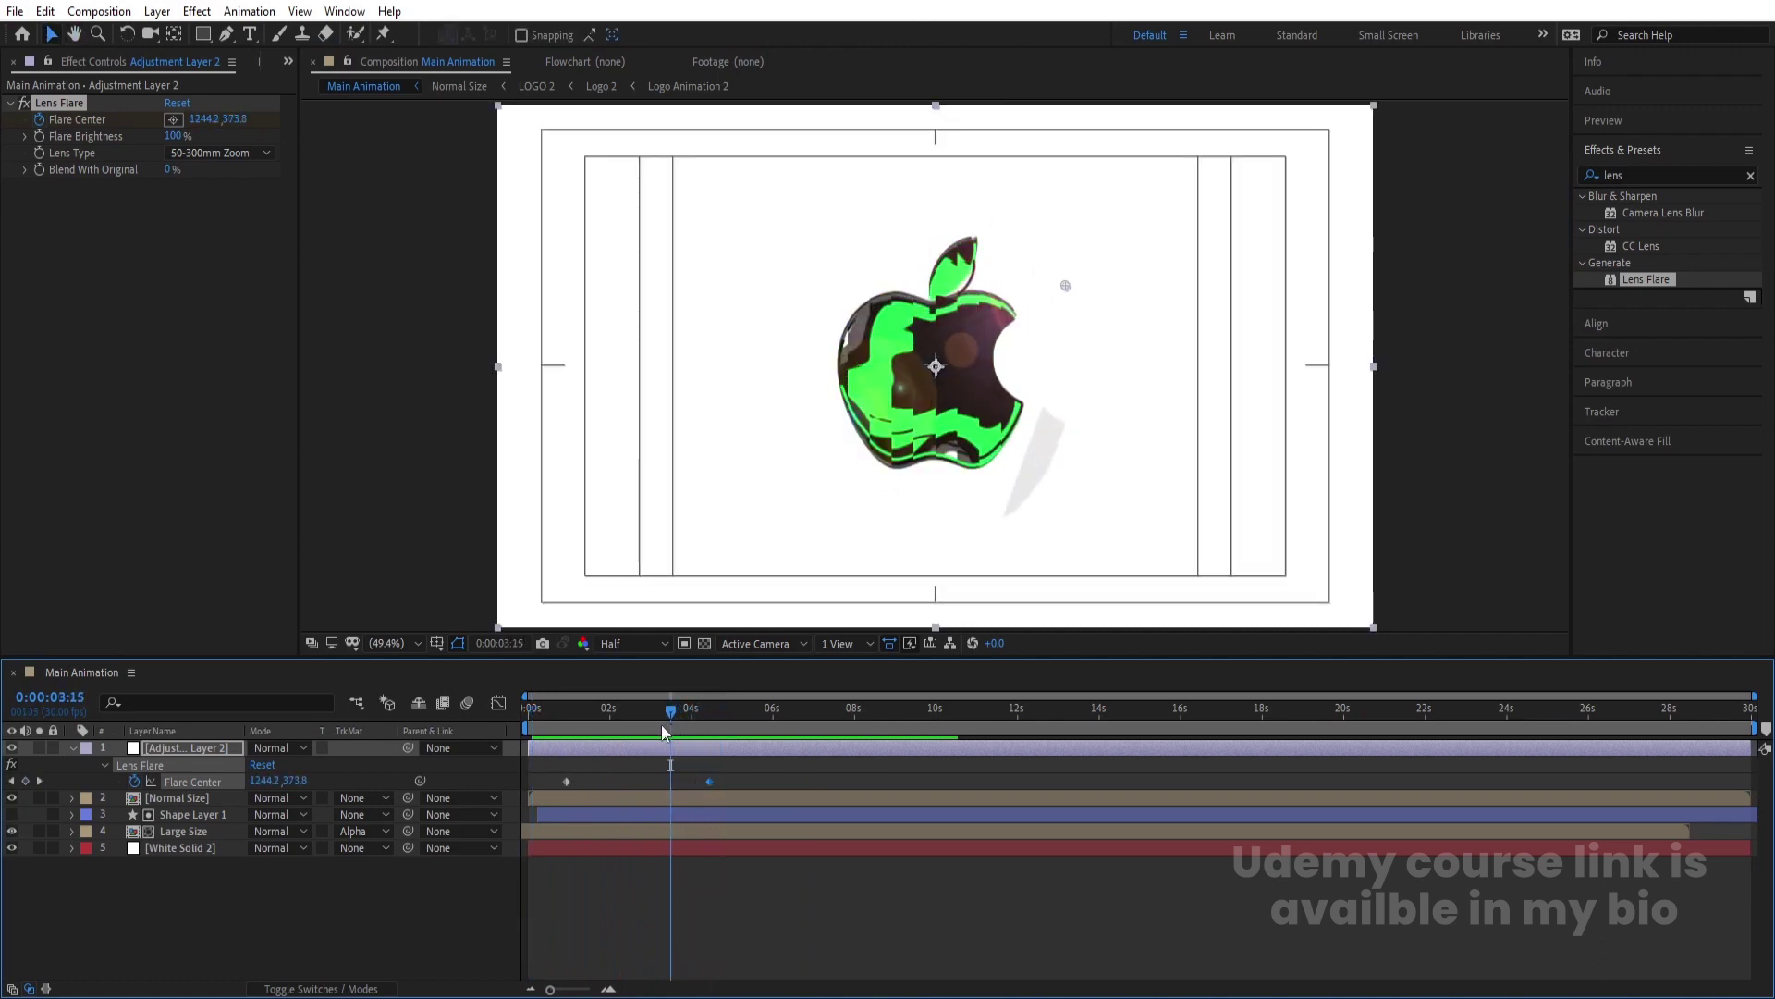
pyautogui.click(42, 137)
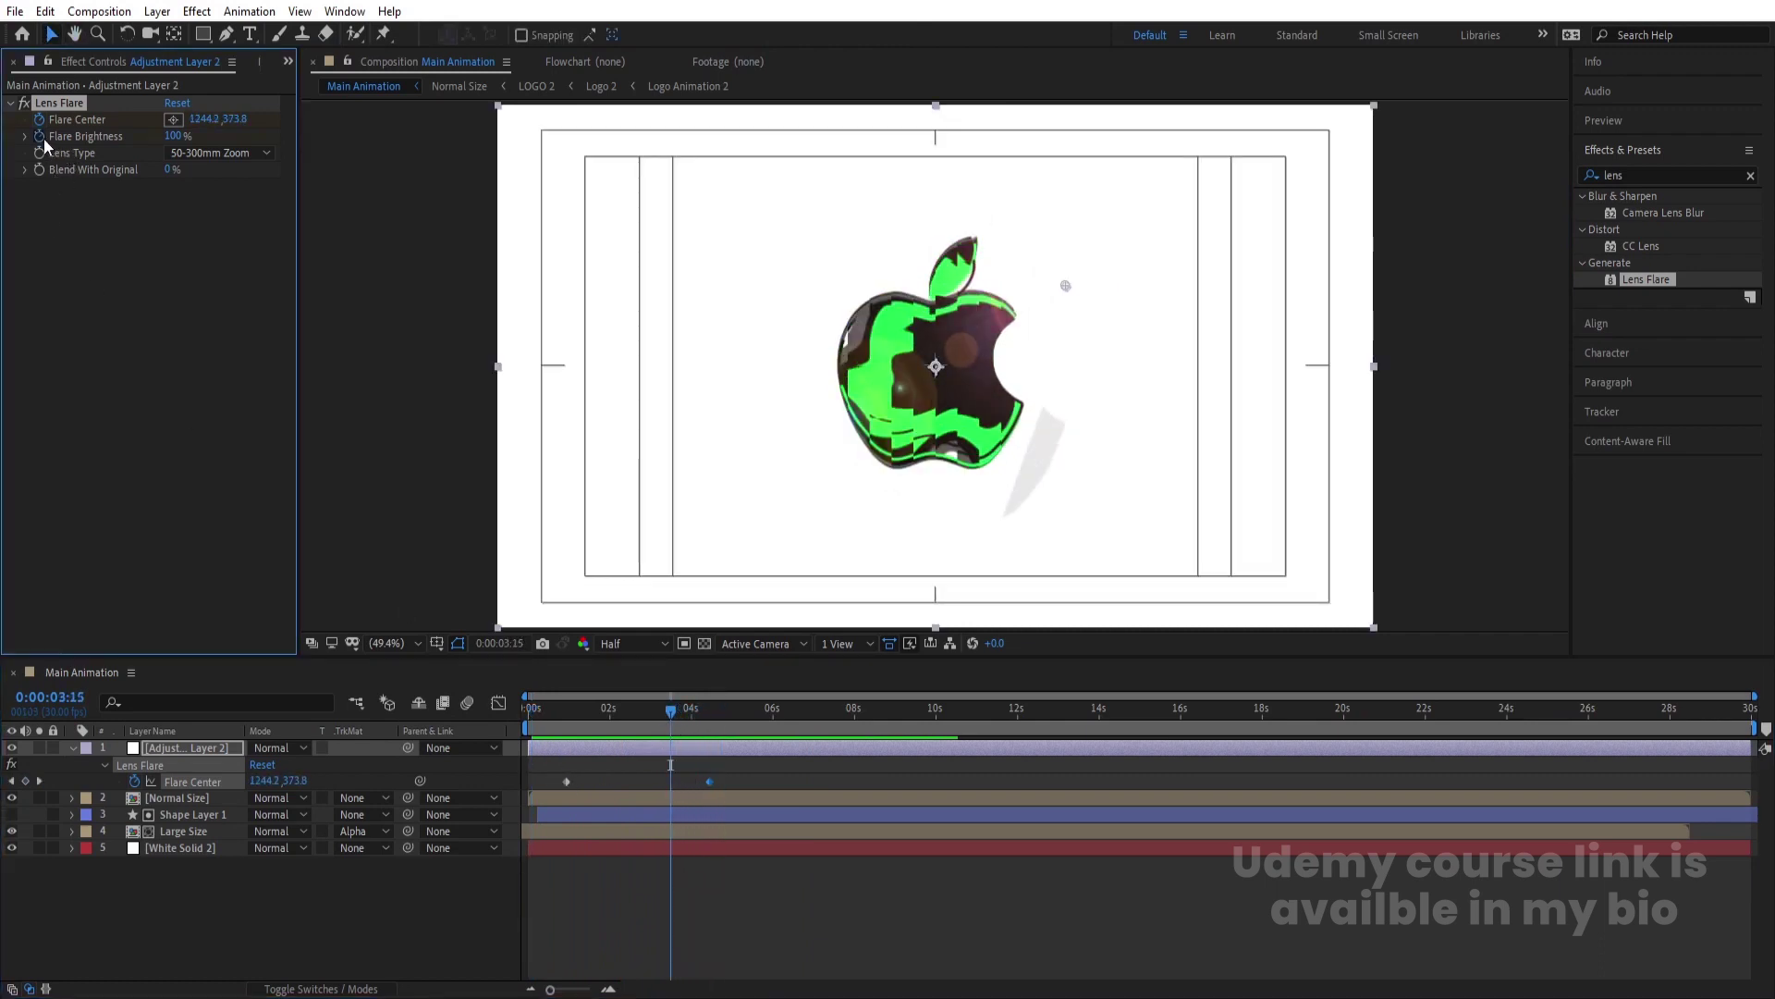
pyautogui.press('k')
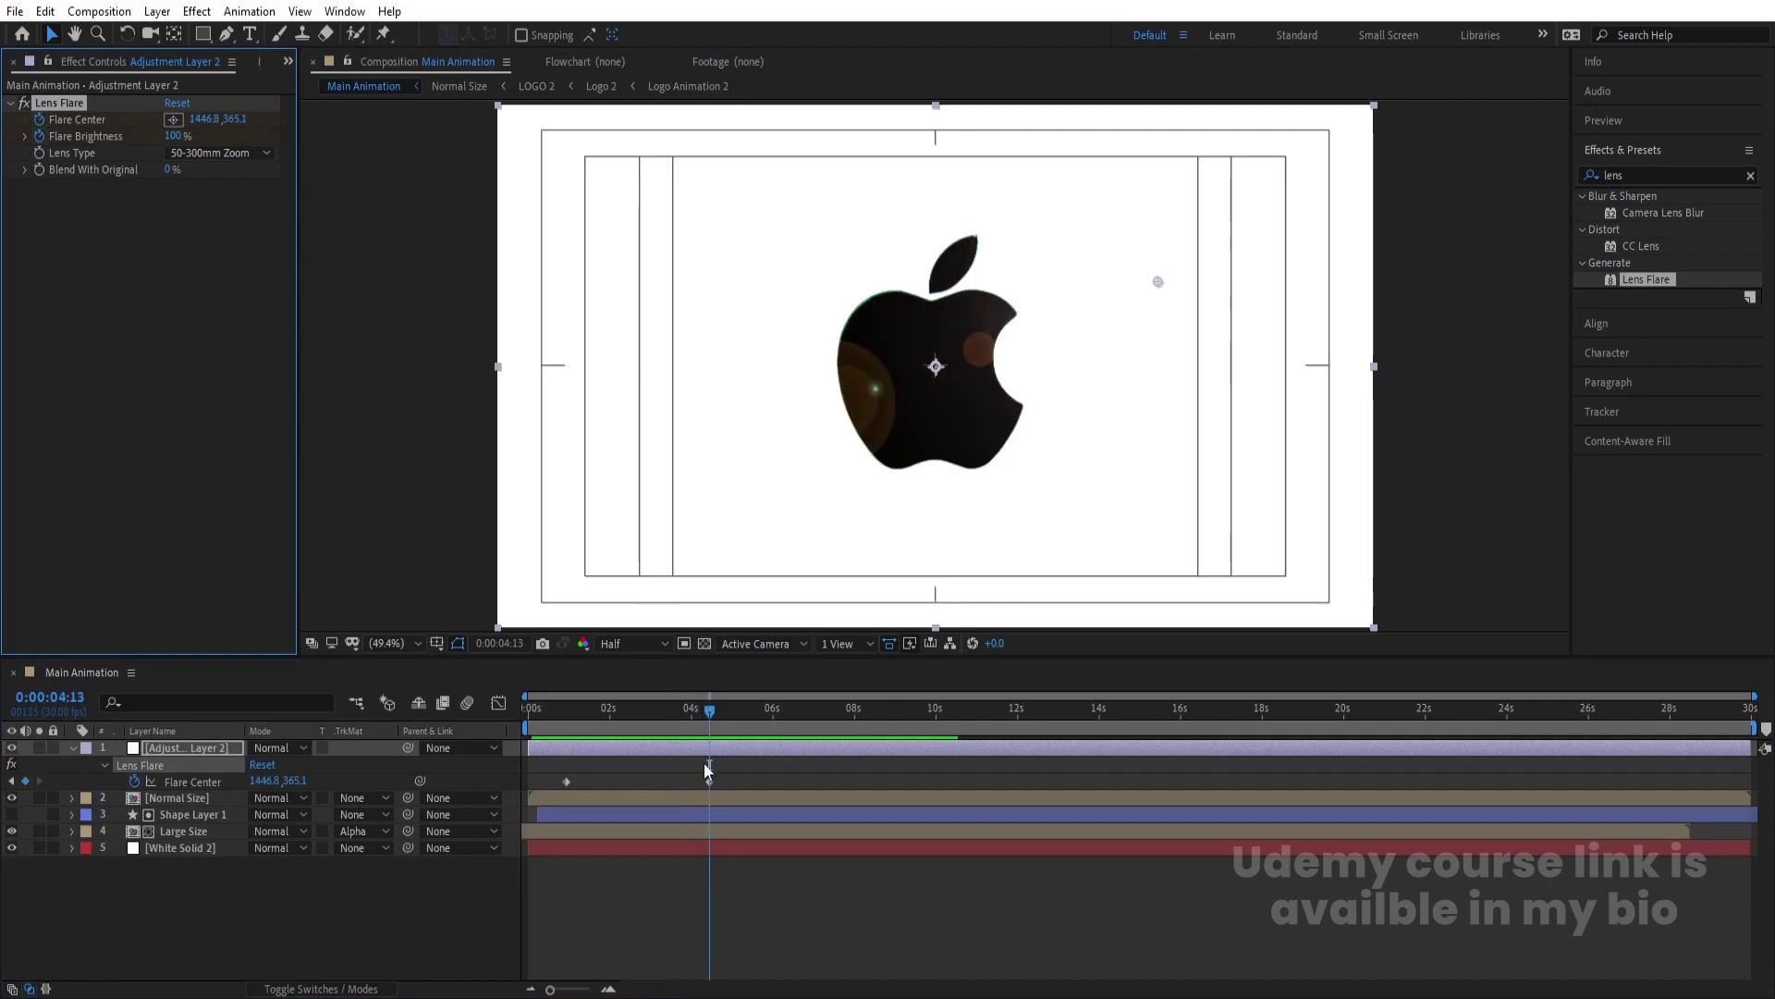
pyautogui.press('u')
pyautogui.moveTo(258, 801); pyautogui.dragTo(109, 810)
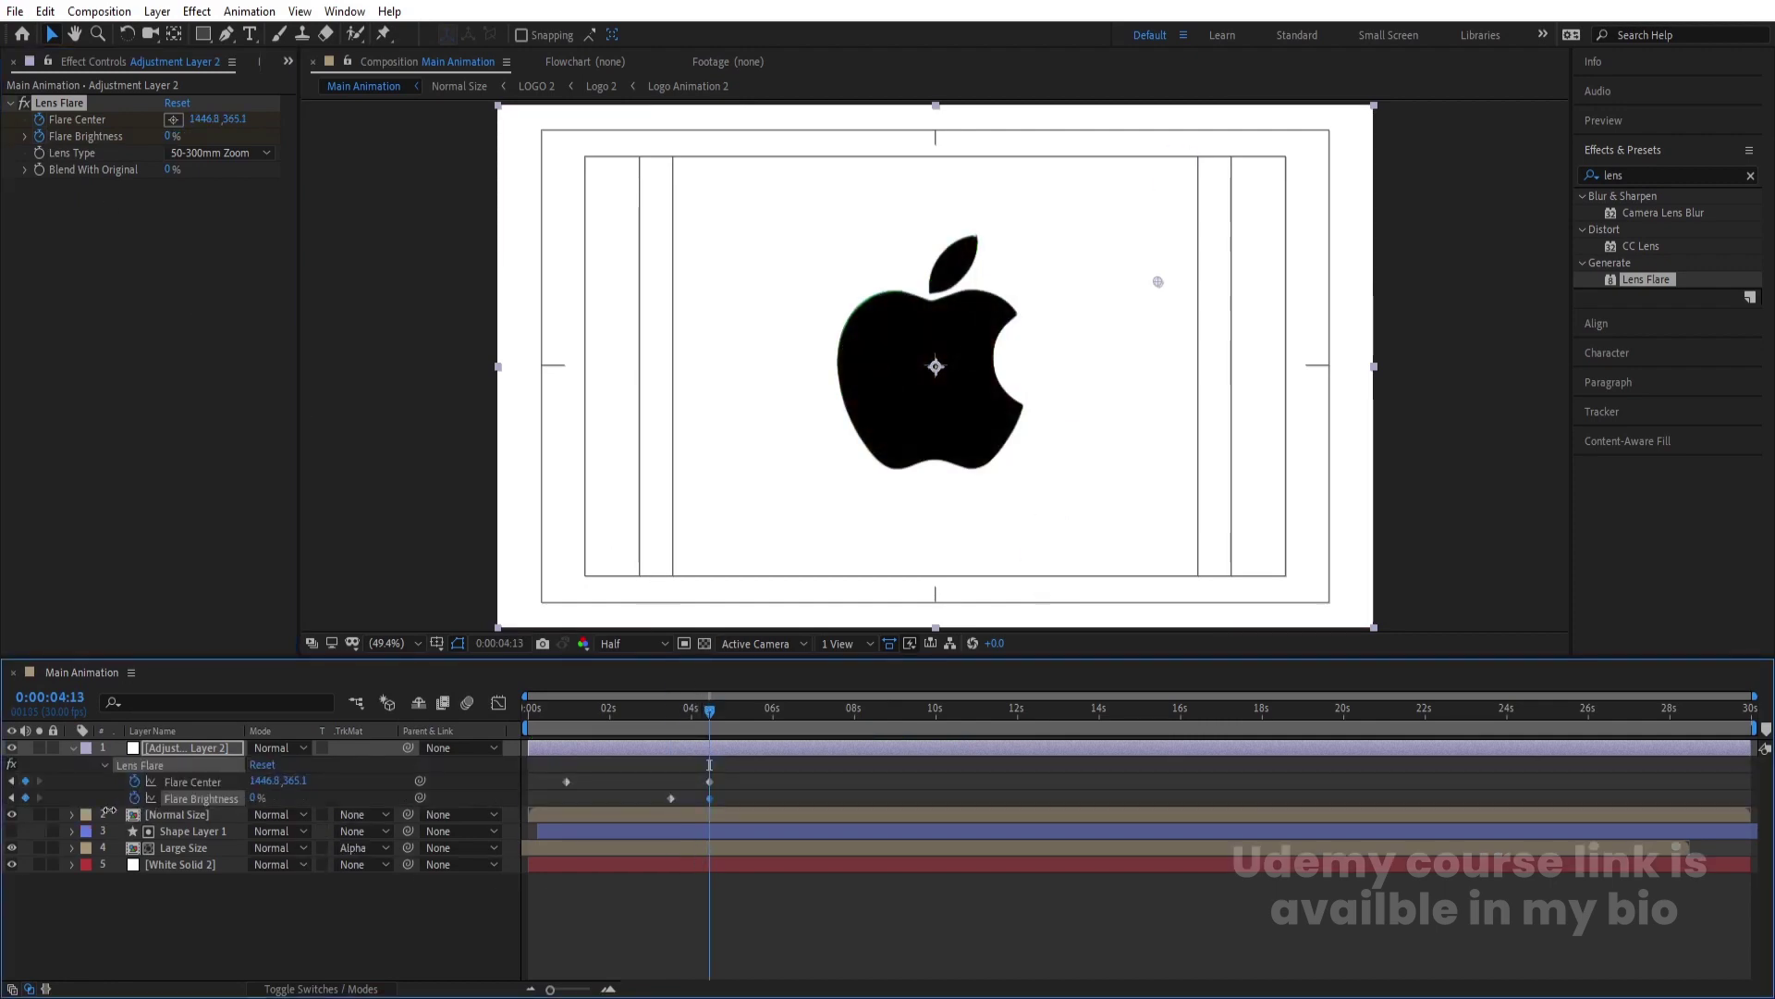
# Preview the flare fade from the composition's start, end the work area at 0:00:05:28 and preview that range.
pyautogui.press('space')
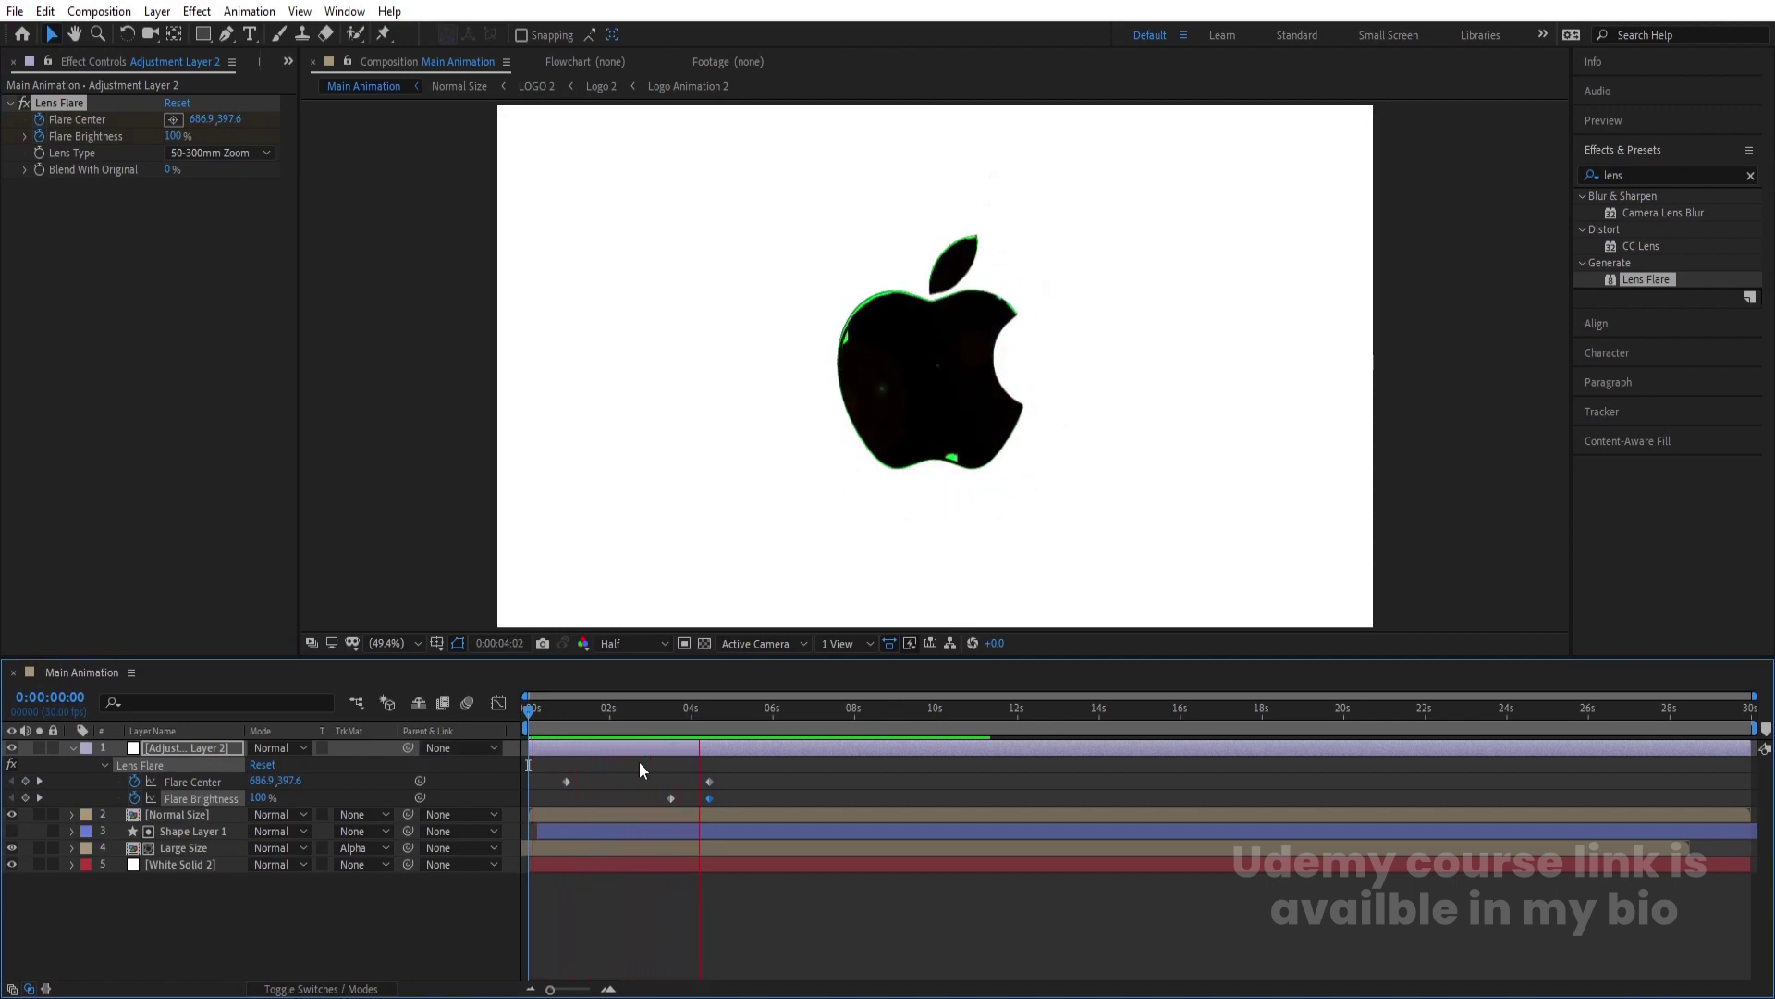
pyautogui.press('space')
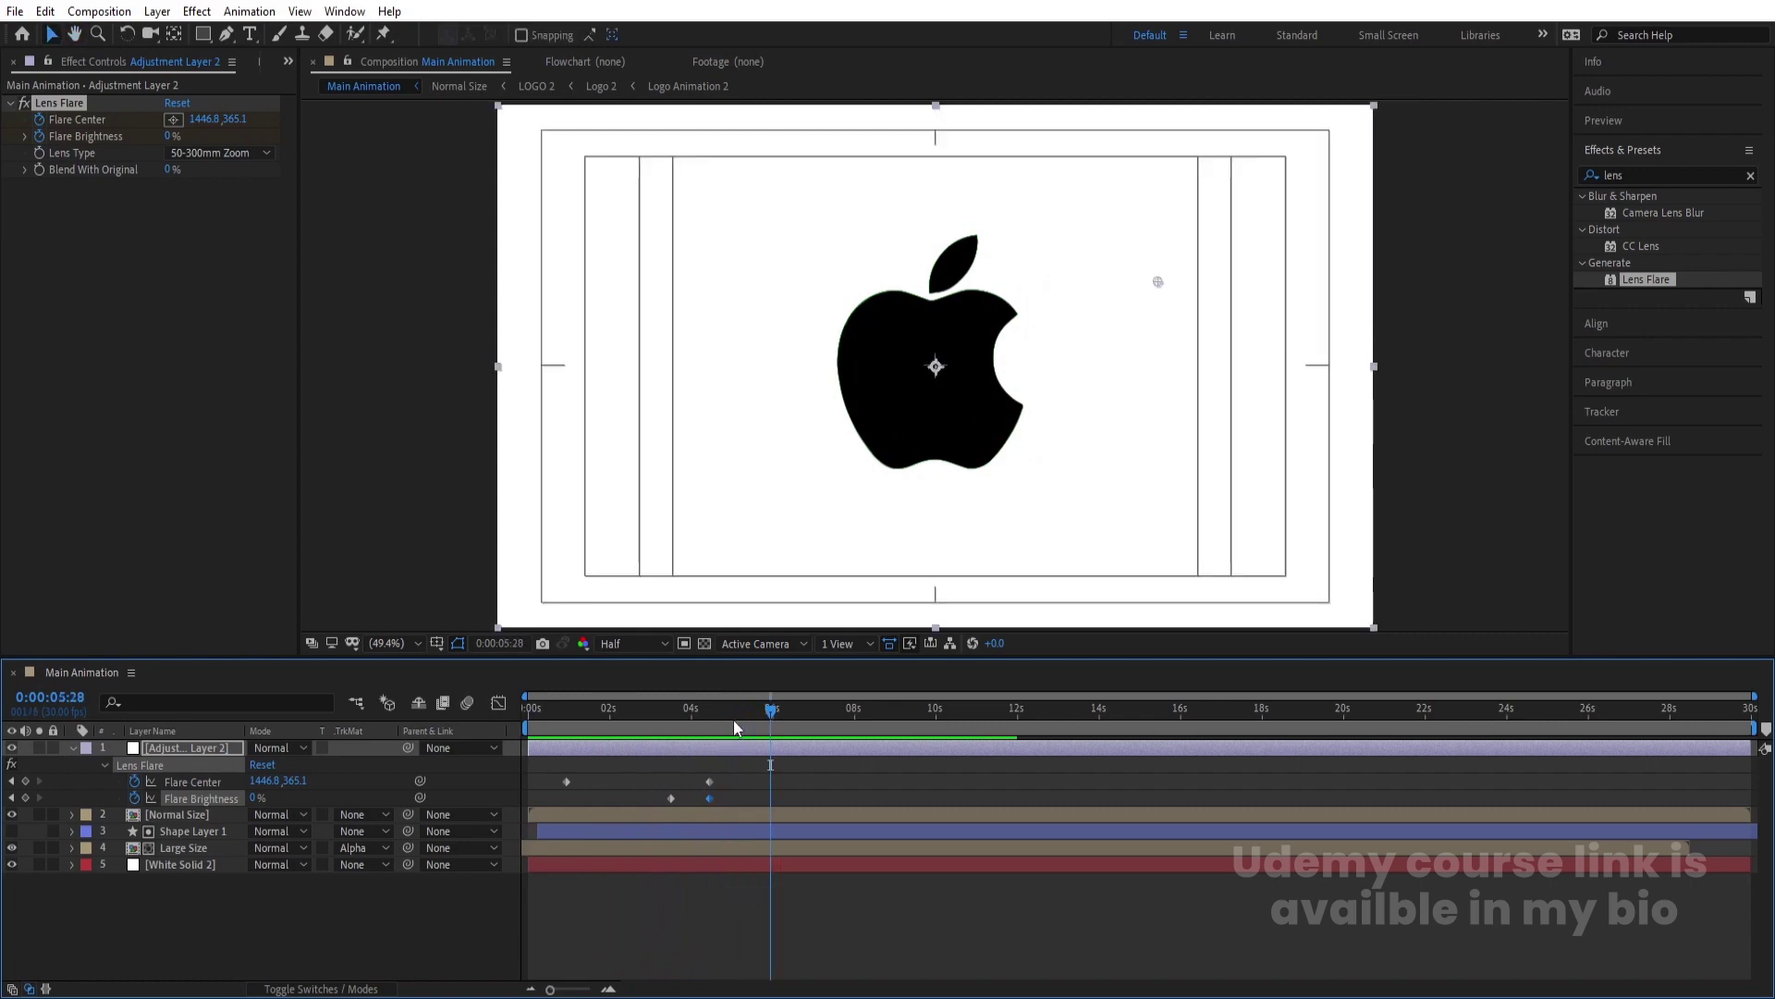
pyautogui.press('n')
pyautogui.press('space')
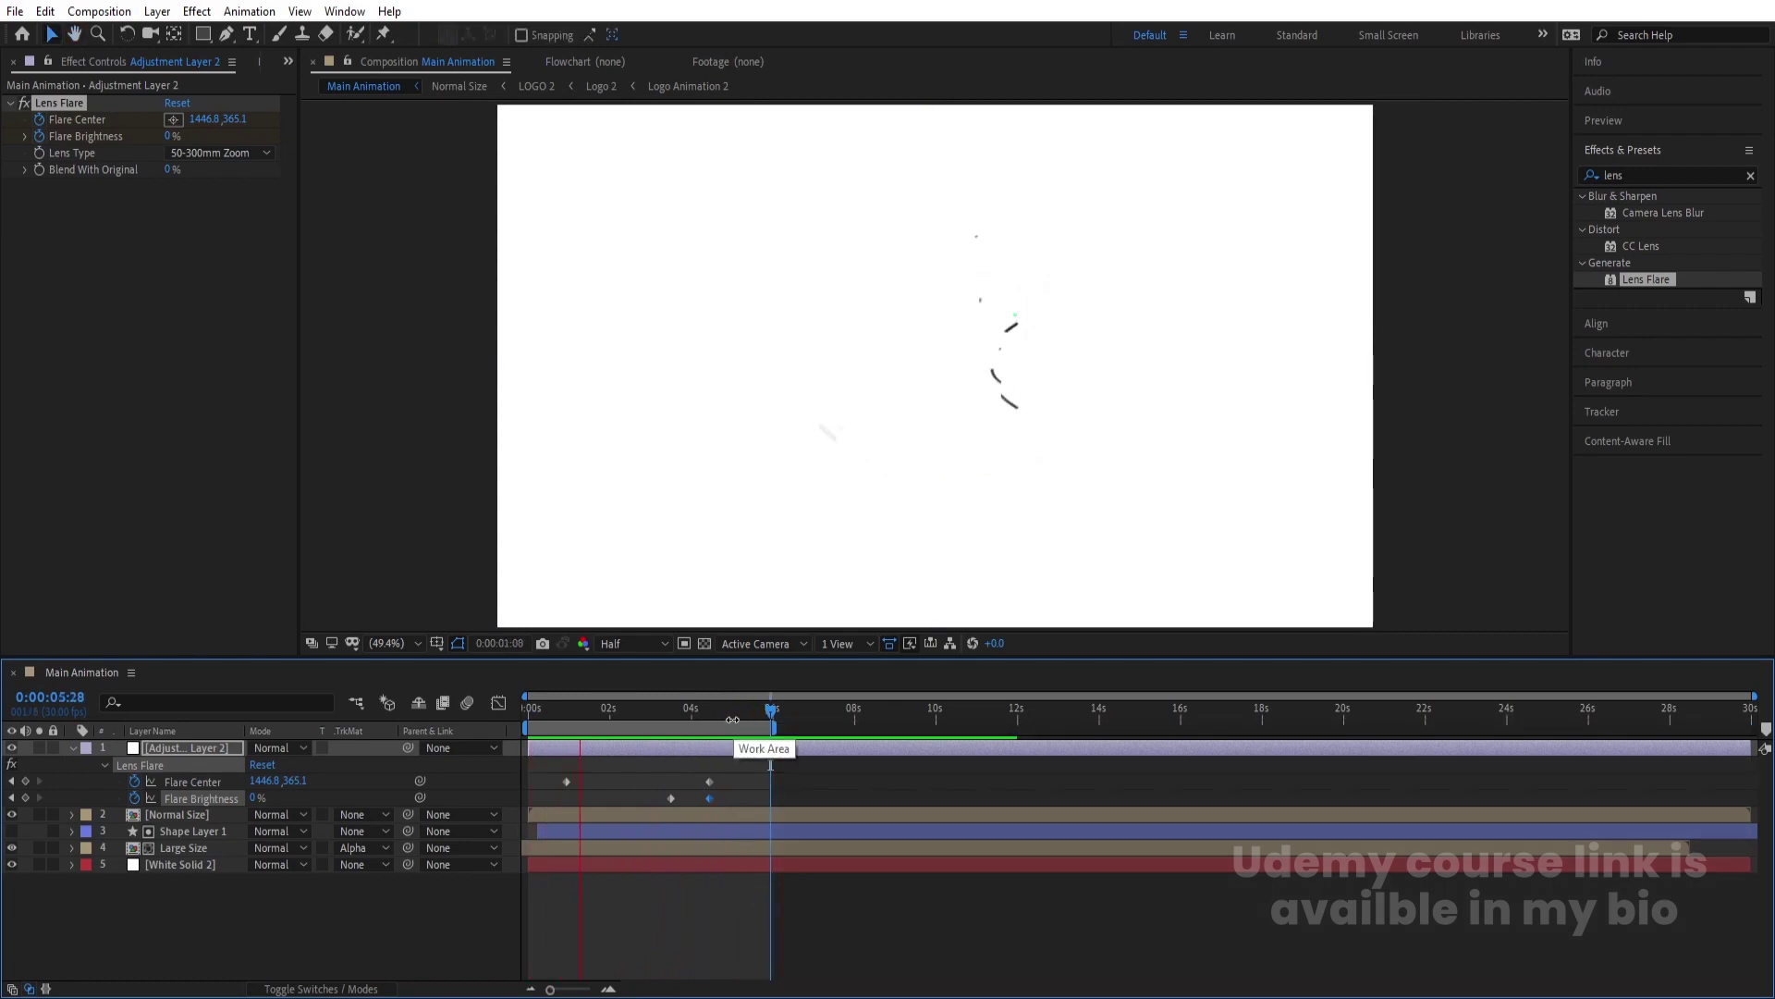